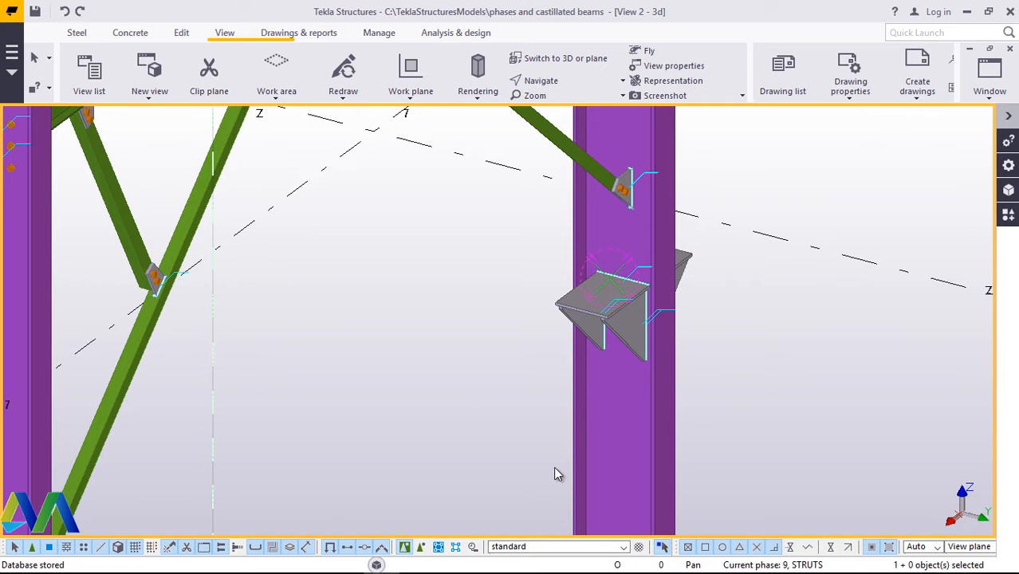
- Rotate the 3D view with the mouse to see the column brackets and bracing from the opposite side
scroll(604, 342, down, 4)
scroll(603, 341, up, 2)
scroll(604, 342, up, 1)
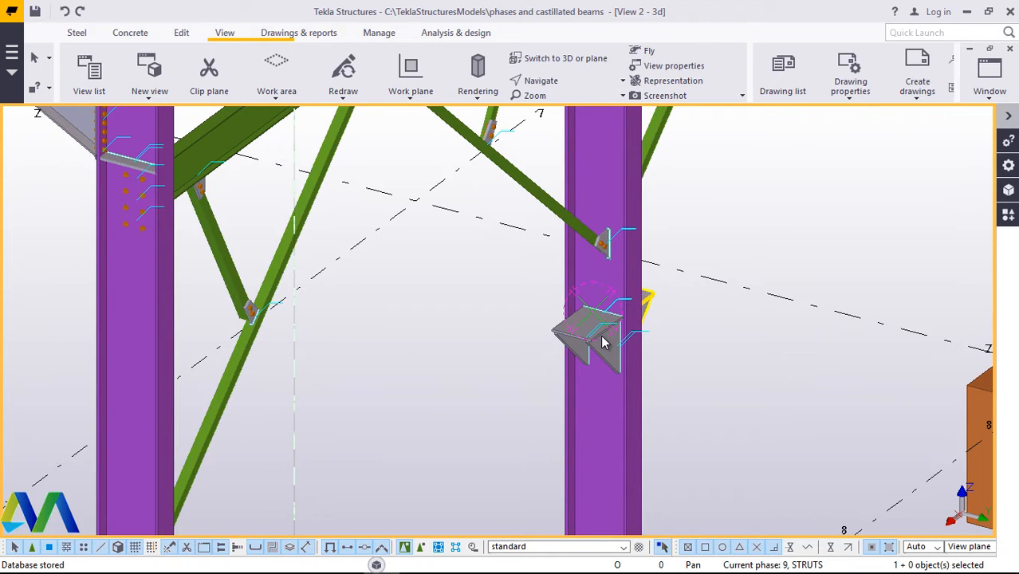
click(595, 341)
scroll(541, 294, down, 3)
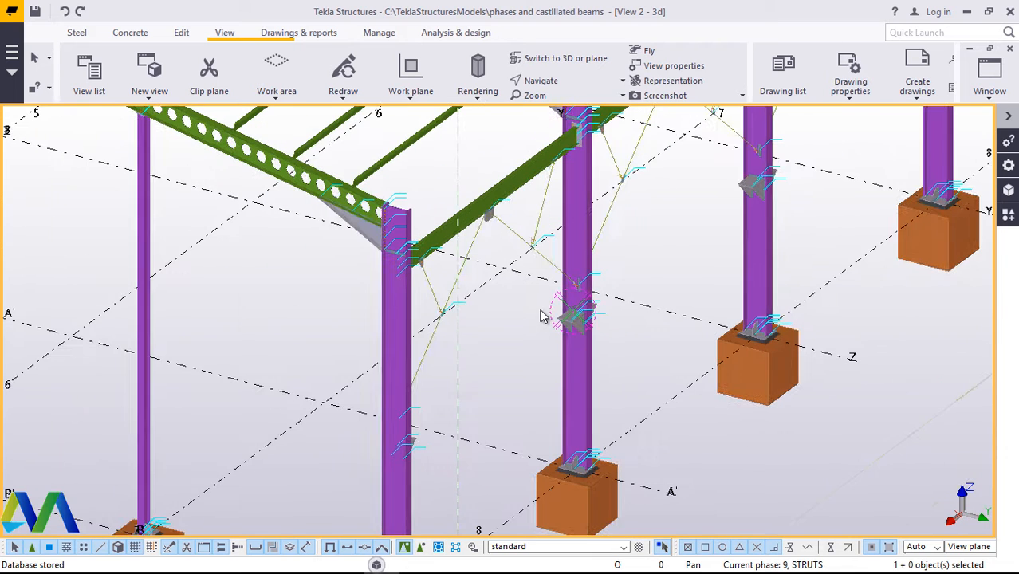
scroll(430, 375, up, 3)
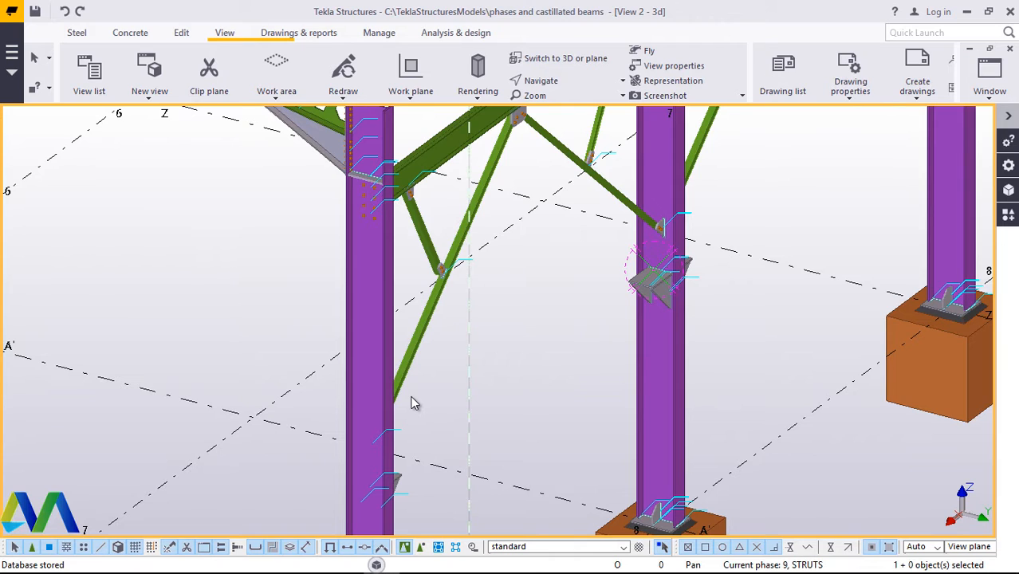
click(558, 83)
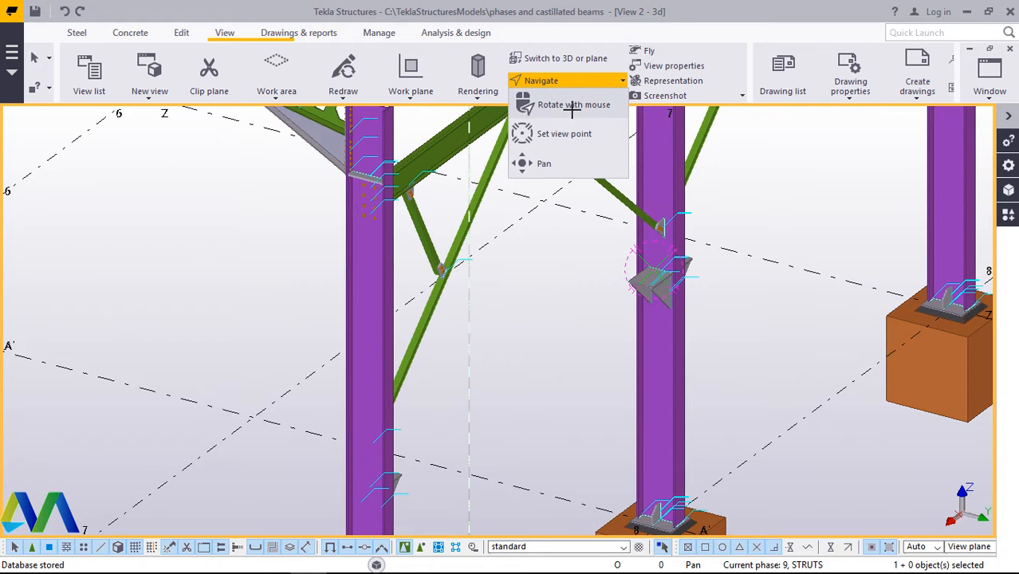
click(568, 105)
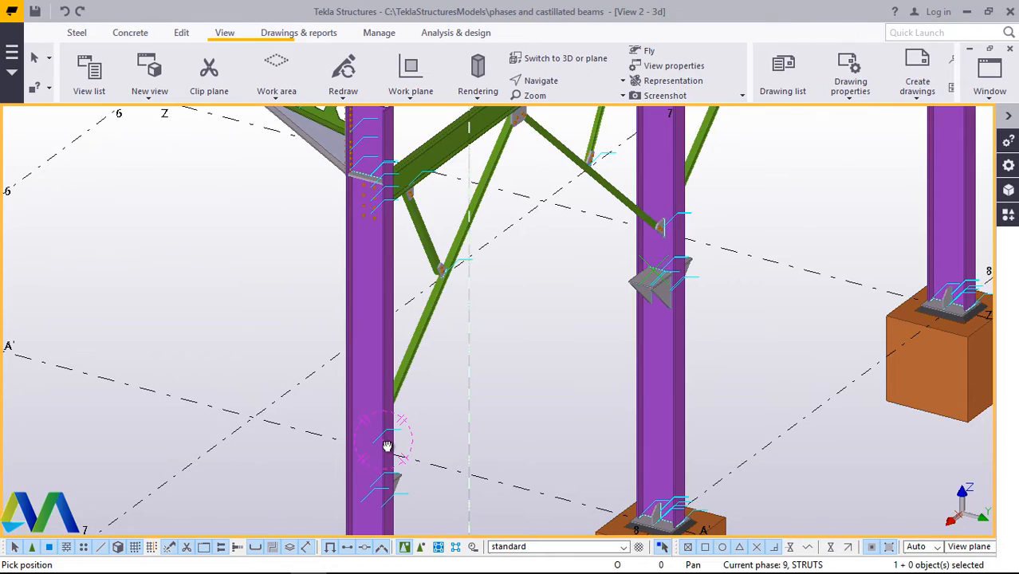
ctrl+middle_drag(387, 445, 243, 316)
scroll(342, 422, up, 3)
scroll(237, 329, down, 3)
scroll(484, 442, up, 2)
scroll(485, 443, up, 2)
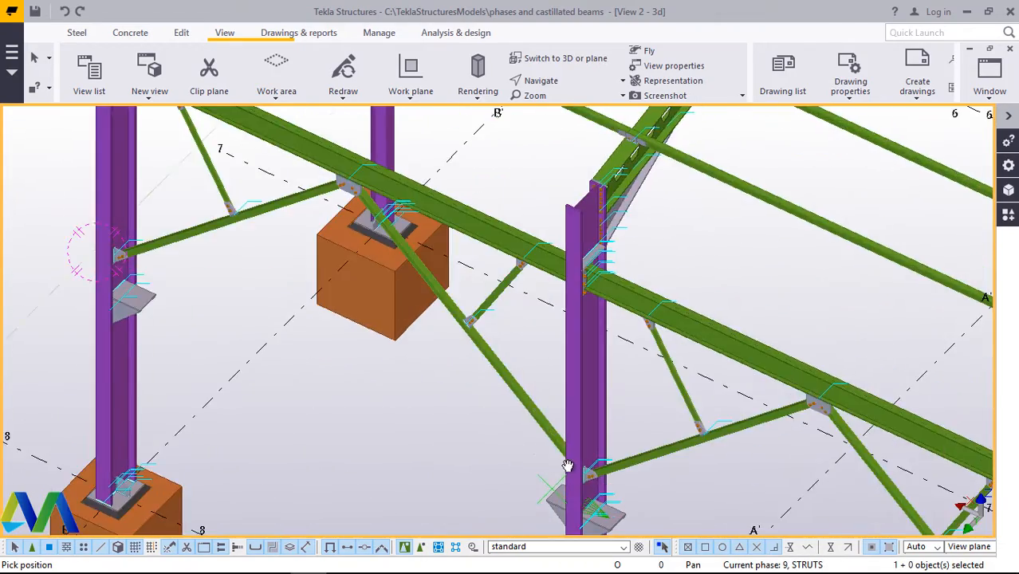
ctrl+middle_drag(574, 457, 577, 451)
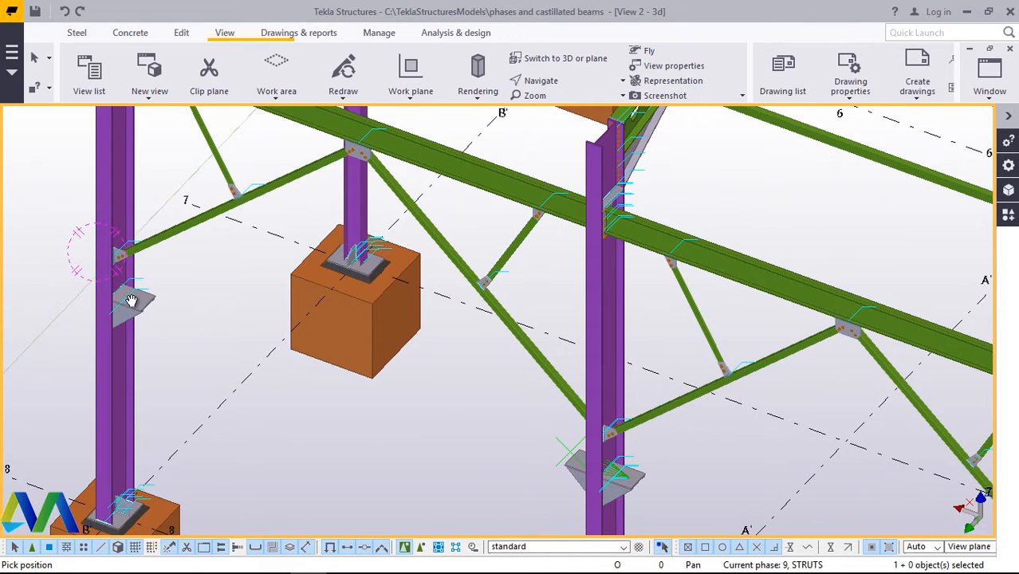
- Examine the row of columns and their brackets around grid lines B' and A'
scroll(393, 417, down, 3)
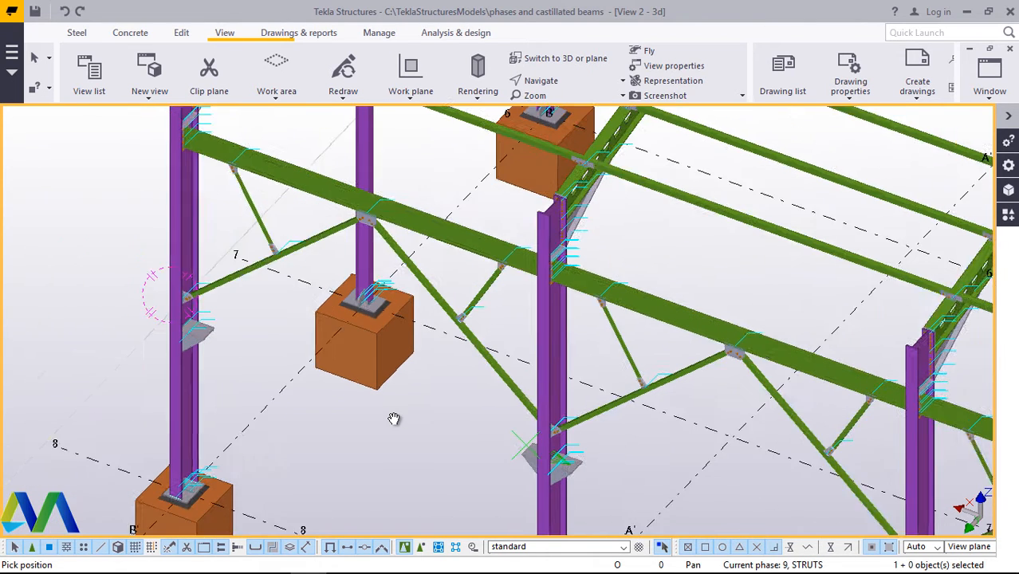
scroll(394, 419, up, 1)
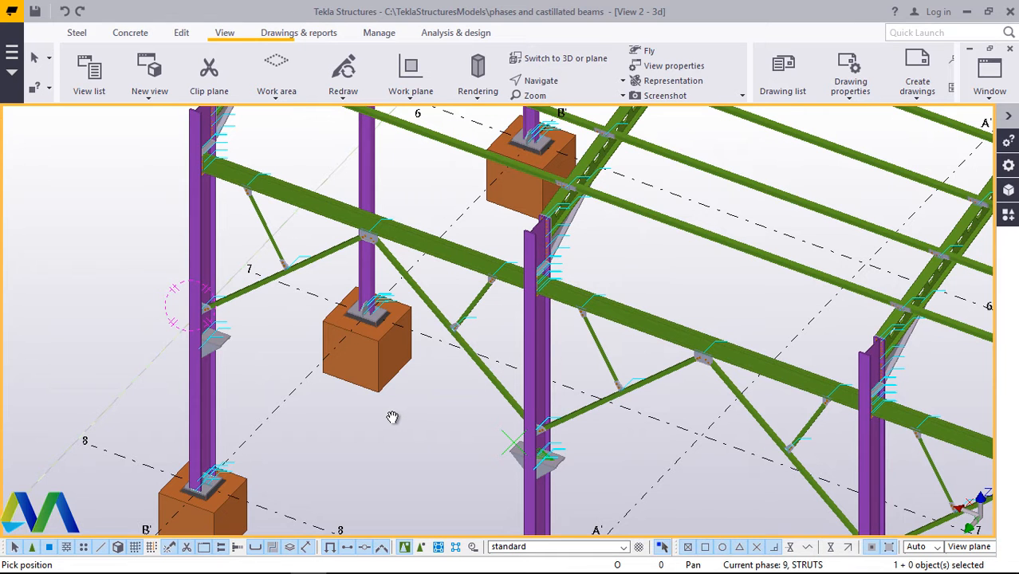
scroll(226, 331, down, 1)
scroll(260, 375, up, 1)
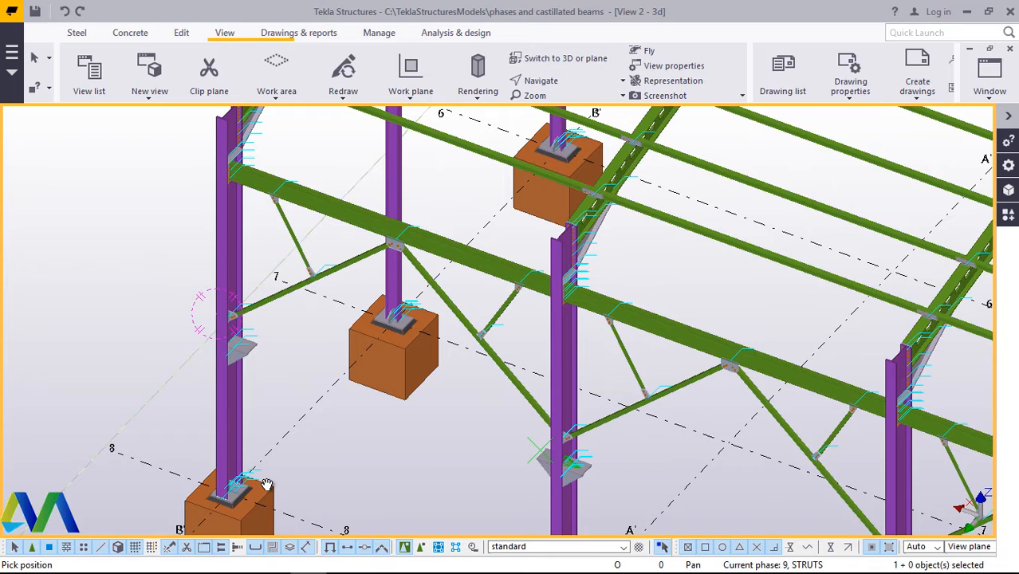
scroll(267, 485, down, 2)
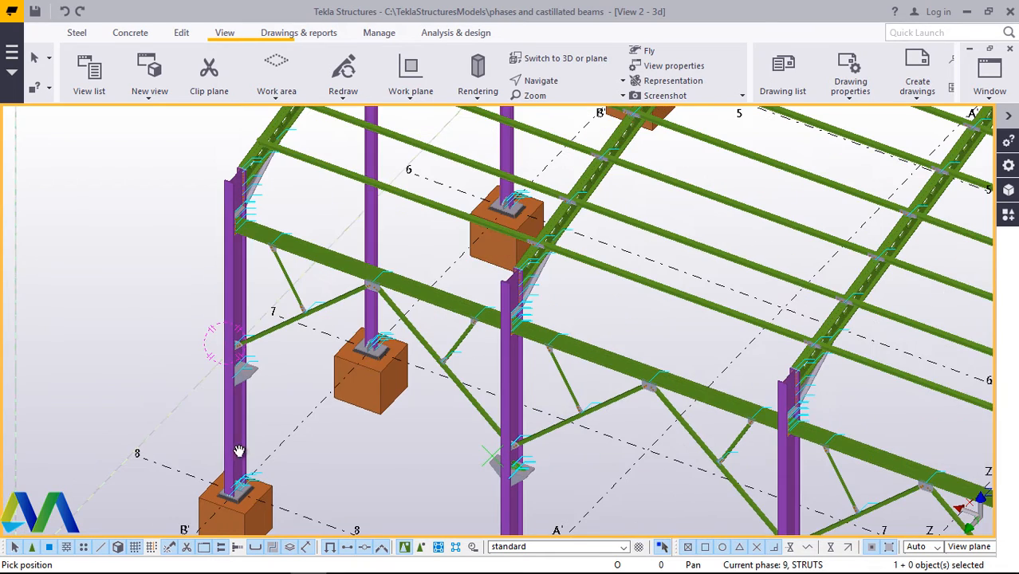
scroll(236, 448, up, 1)
scroll(248, 427, up, 2)
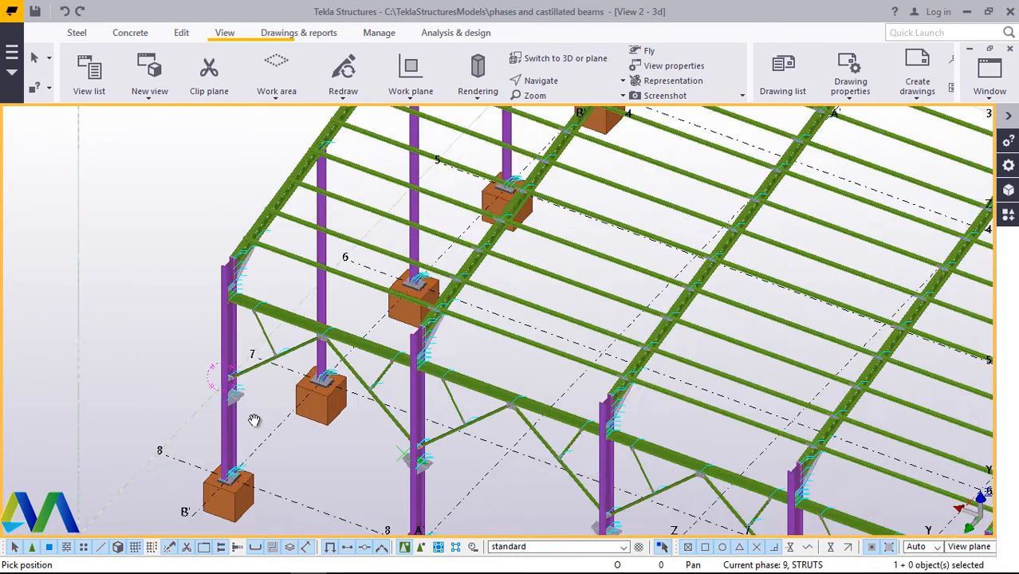
scroll(238, 388, up, 3)
scroll(241, 385, up, 1)
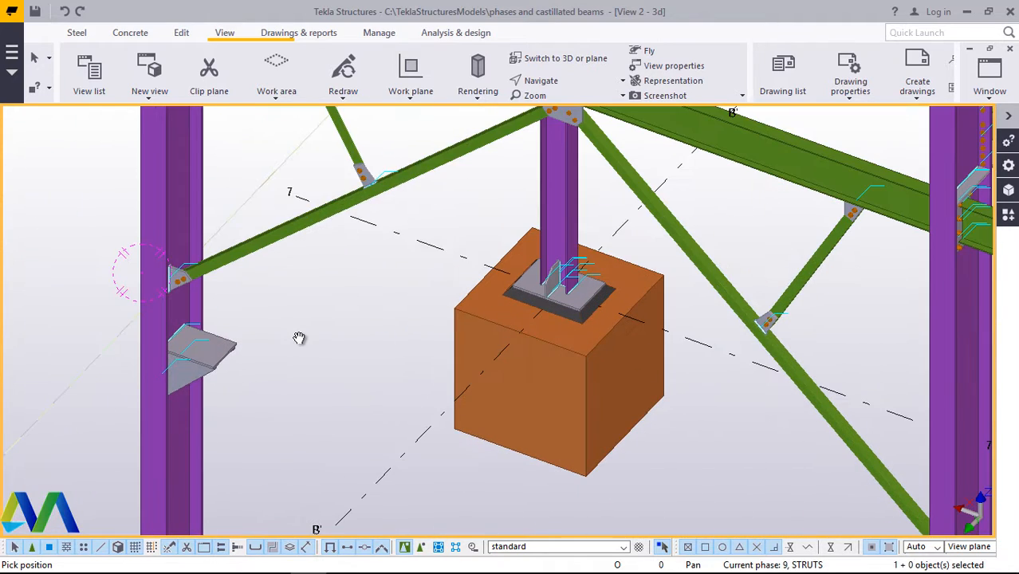
right_click(293, 335)
click(322, 101)
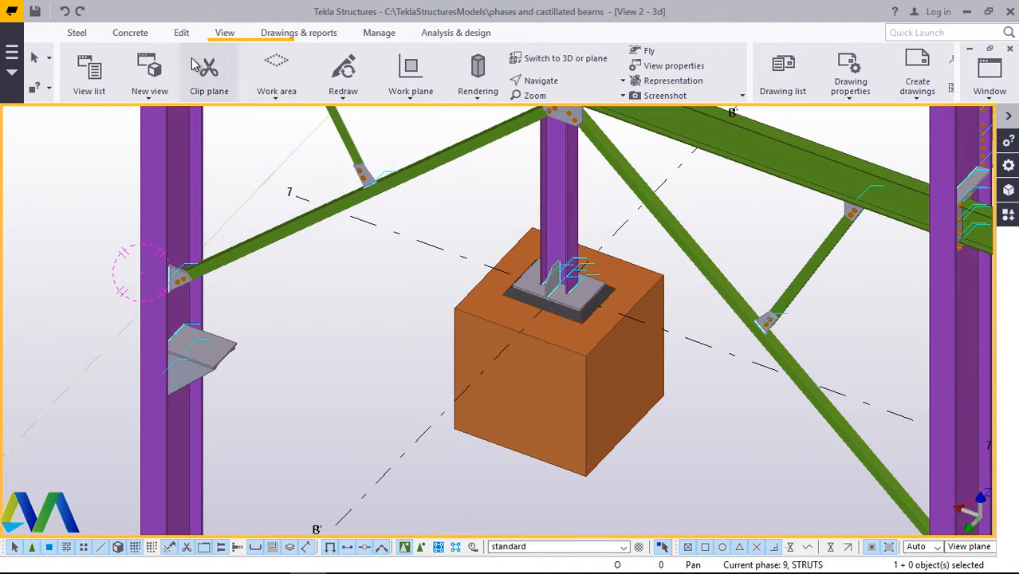
scroll(132, 34, up, 2)
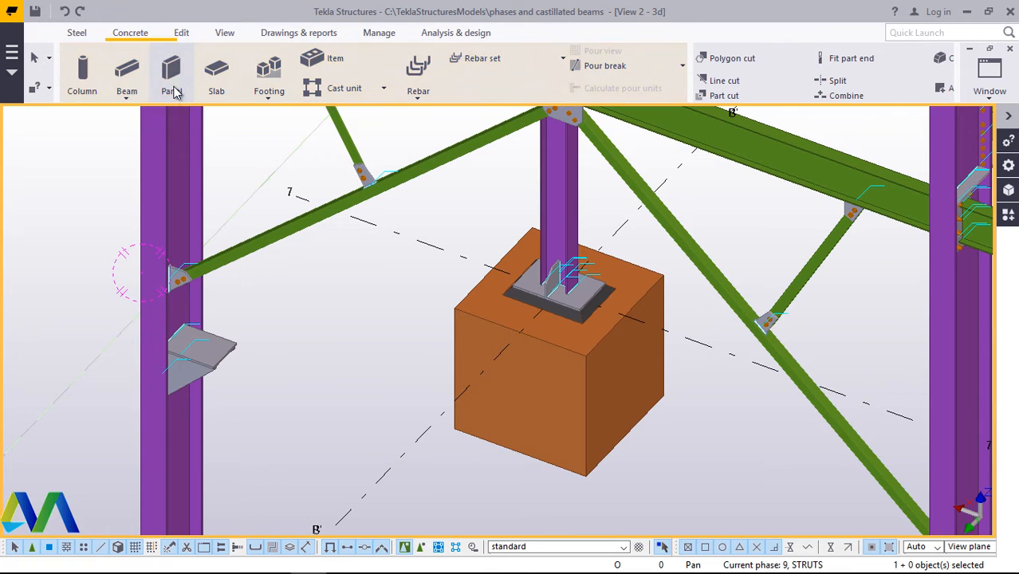
click(128, 101)
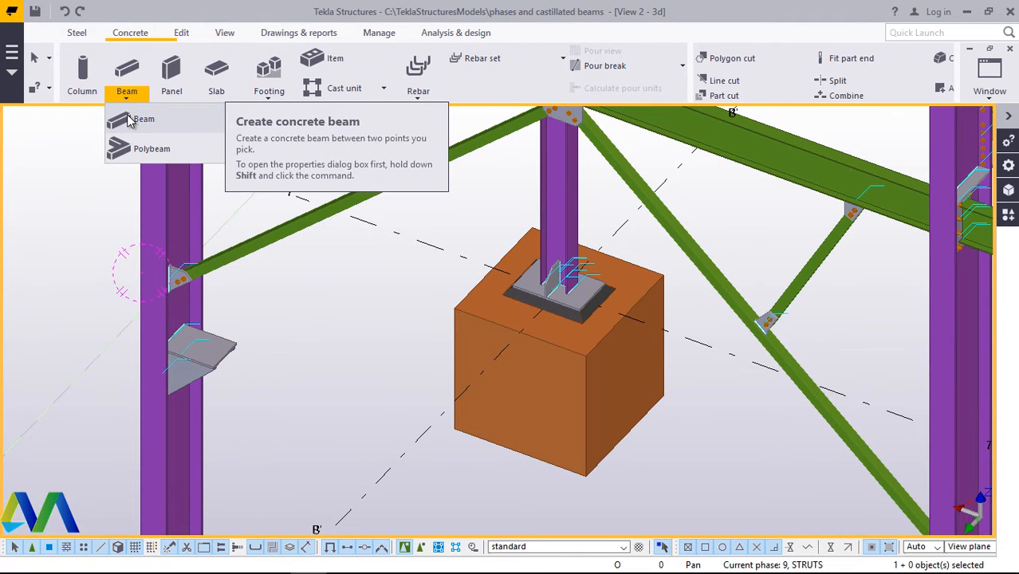
click(129, 120)
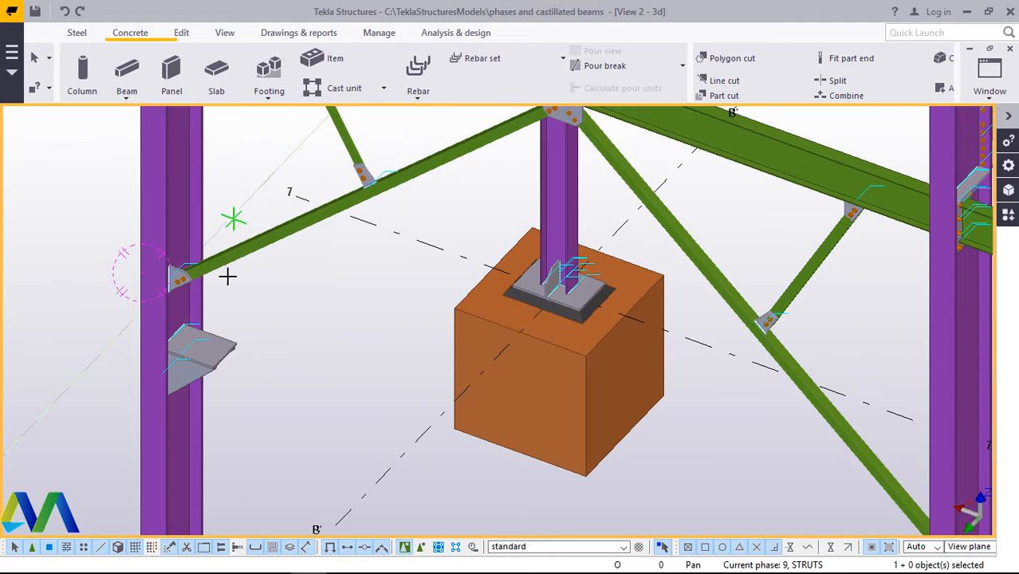
scroll(183, 335, up, 3)
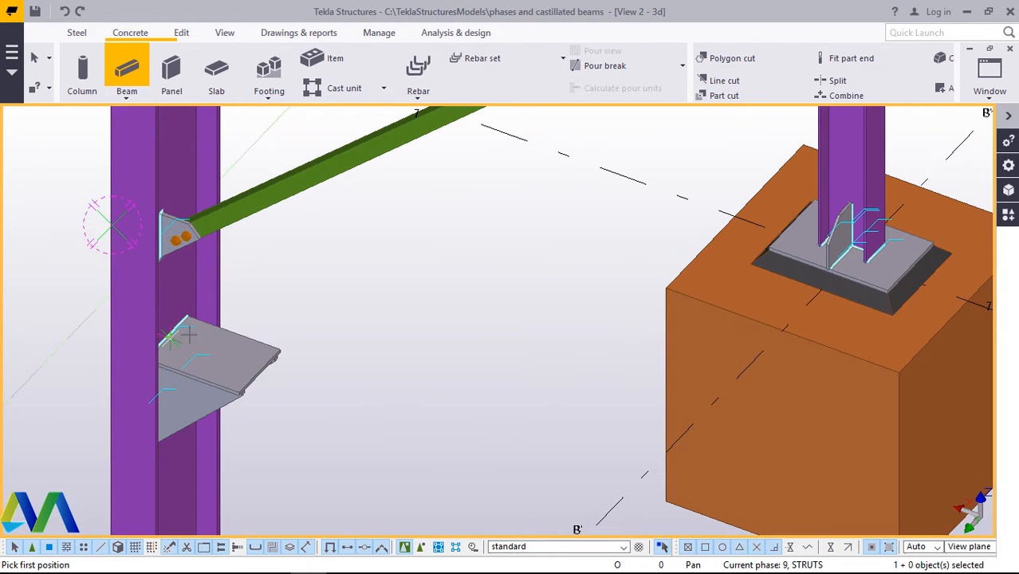
right_click(431, 269)
click(458, 278)
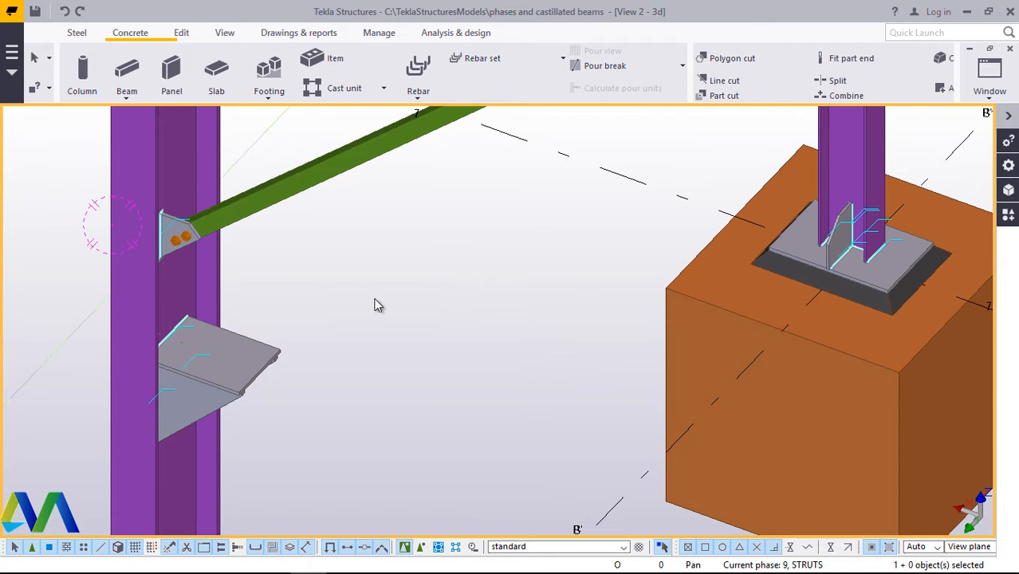
- Switch the parts in the 3D view to the transparent shaded wireframe representation
scroll(180, 252, down, 4)
scroll(179, 253, down, 1)
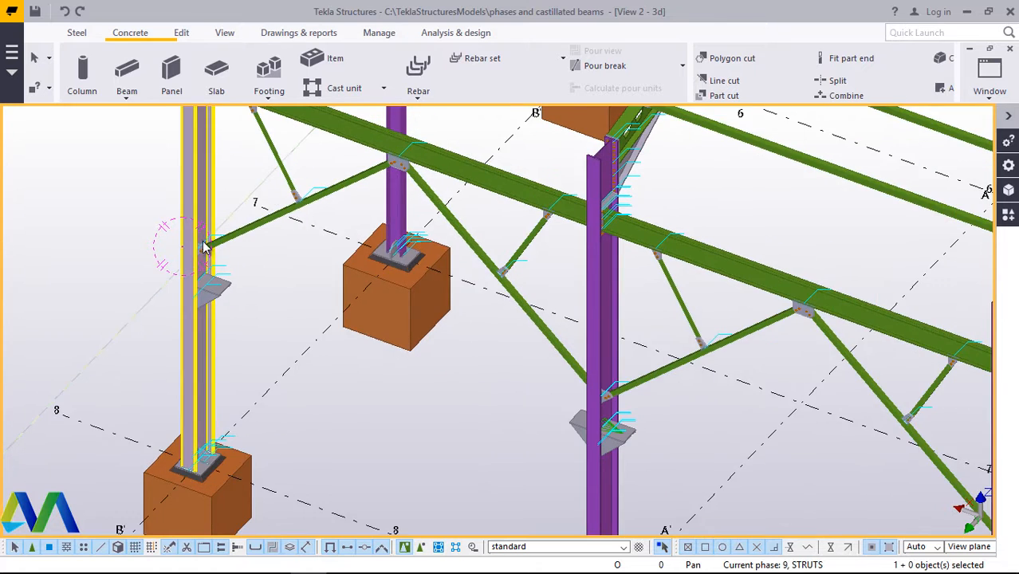
scroll(562, 417, up, 3)
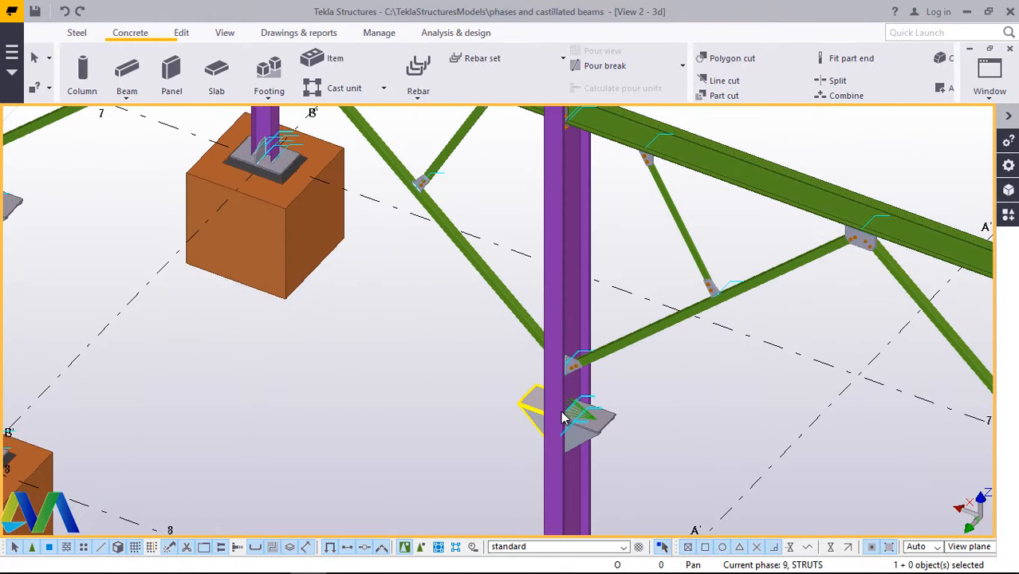
scroll(563, 417, down, 2)
scroll(552, 411, up, 2)
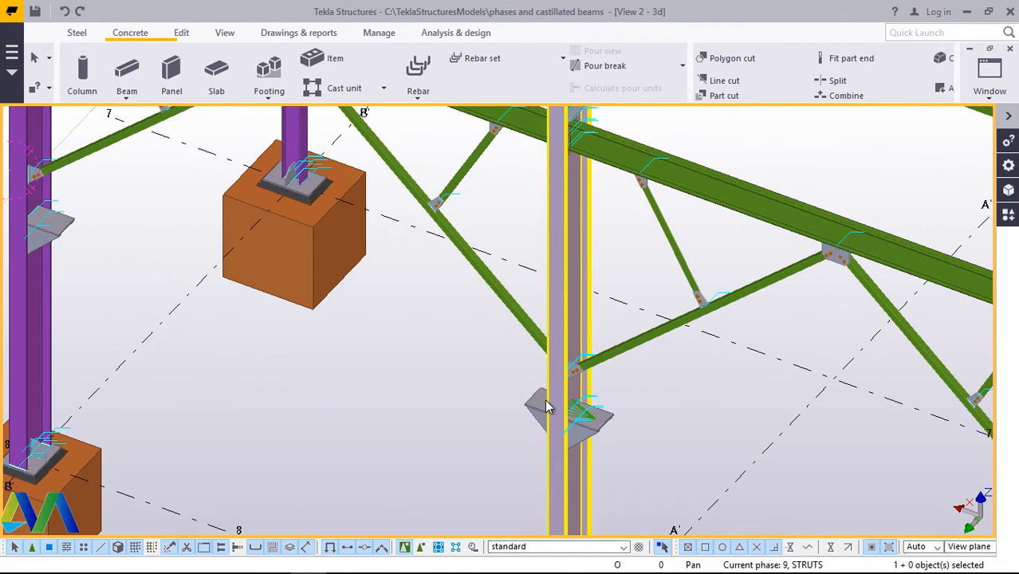
scroll(547, 407, down, 1)
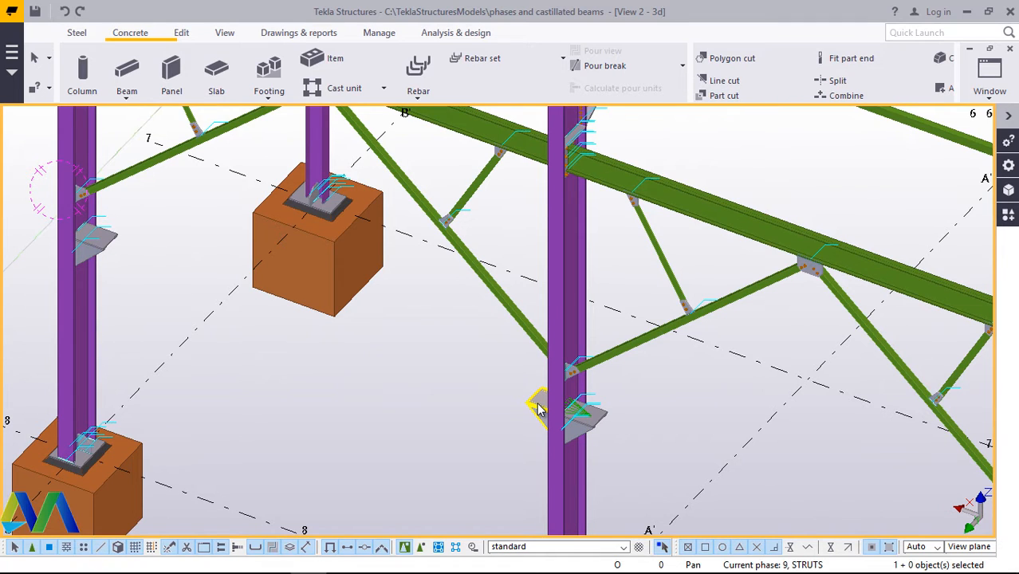
key(ctrl+5)
key(ctrl+2)
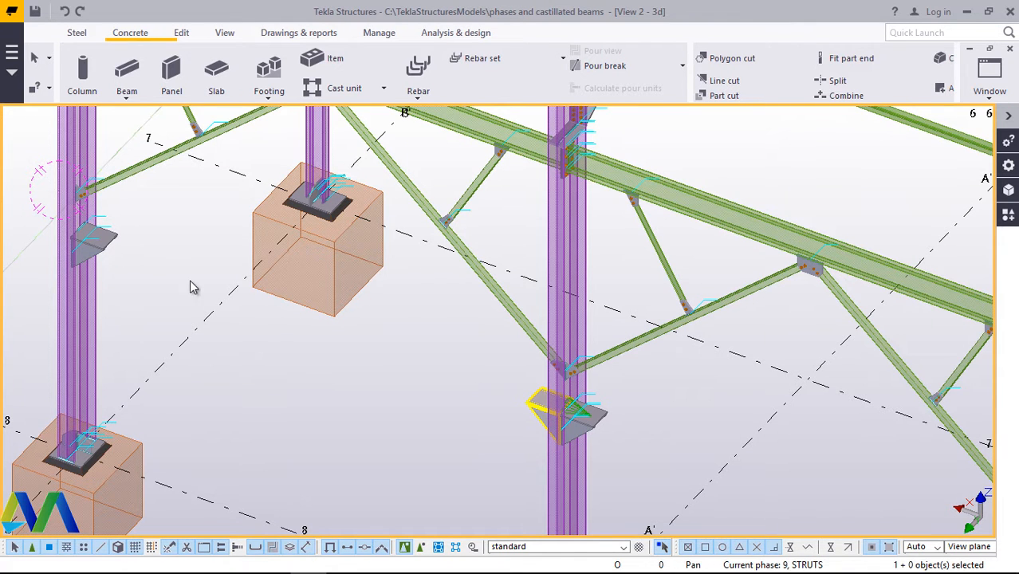
- Create a concrete beam about 5982 mm long from the bracket on the B' column to the facing bracket on the A' column
scroll(179, 275, up, 2)
scroll(70, 242, up, 2)
scroll(390, 394, down, 2)
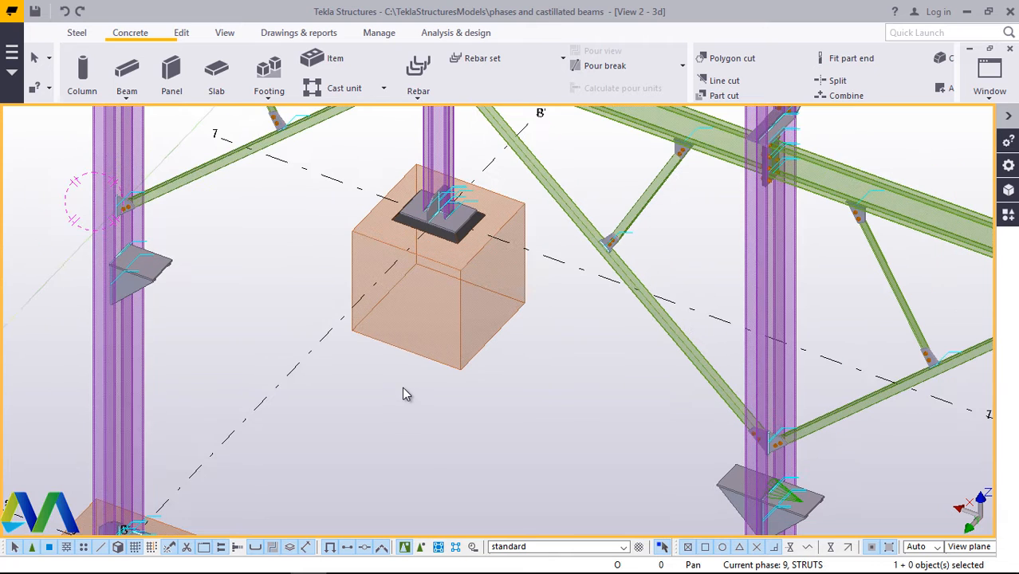
scroll(118, 261, up, 2)
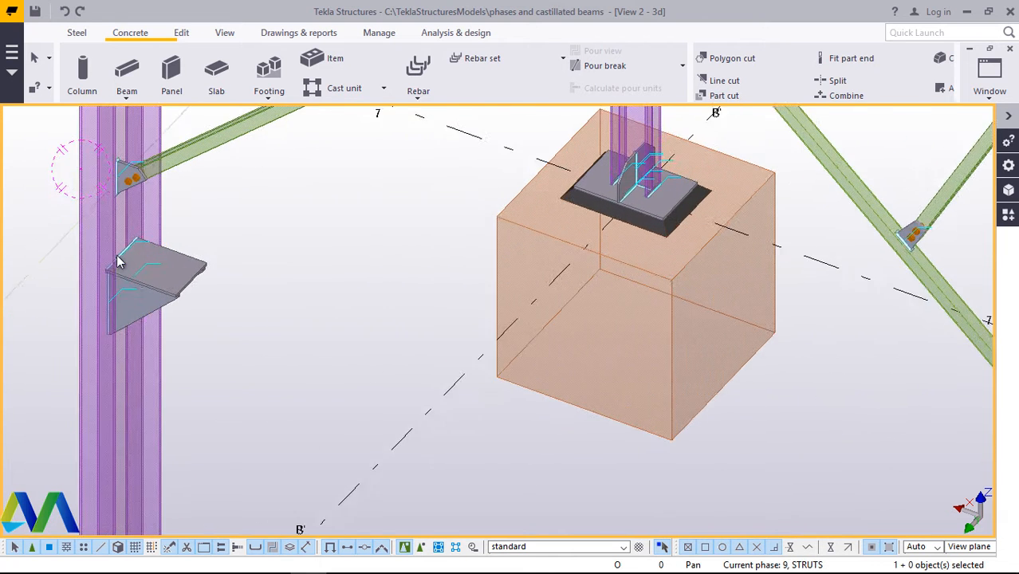
scroll(120, 259, up, 2)
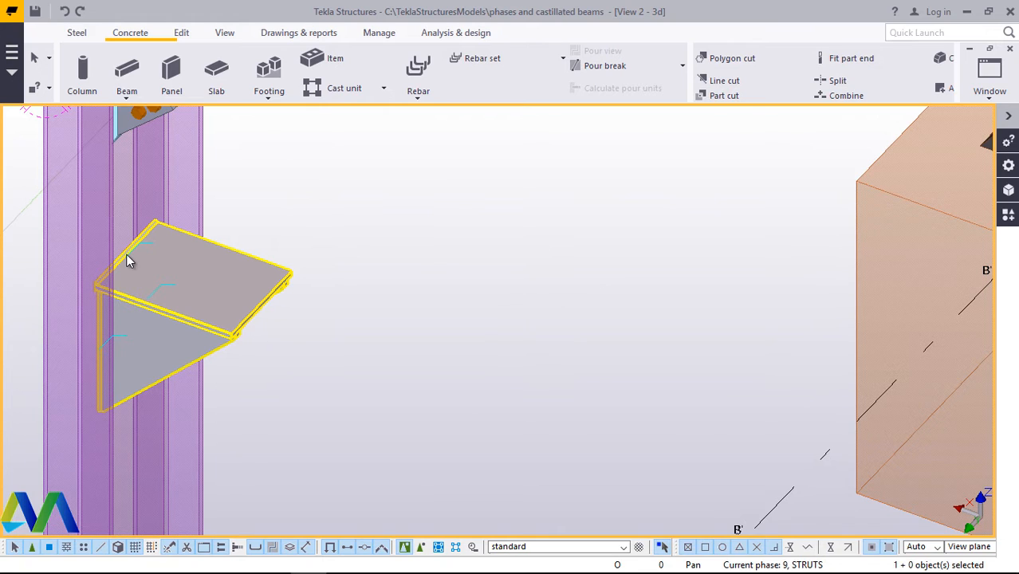
click(335, 111)
click(126, 92)
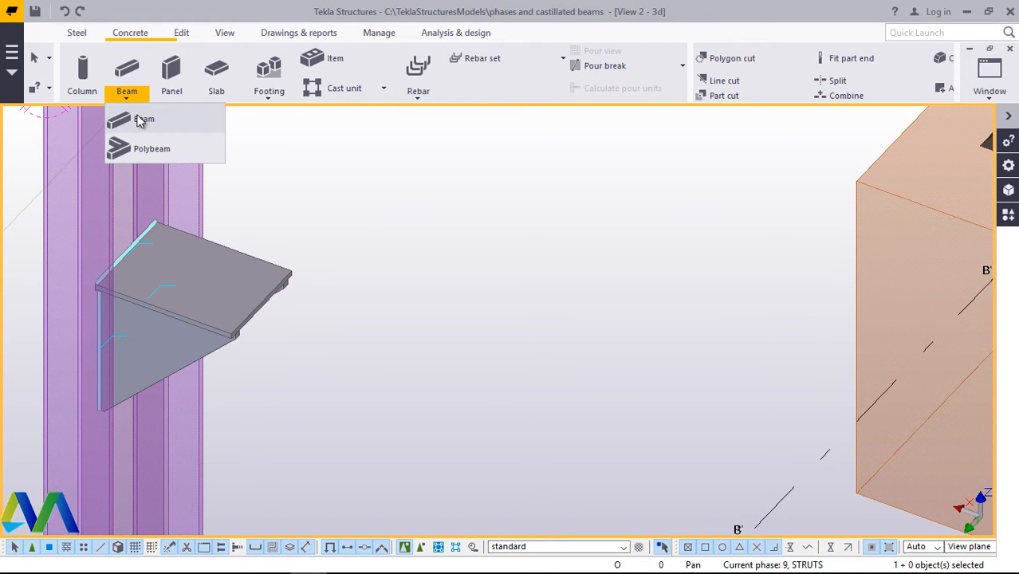
click(140, 120)
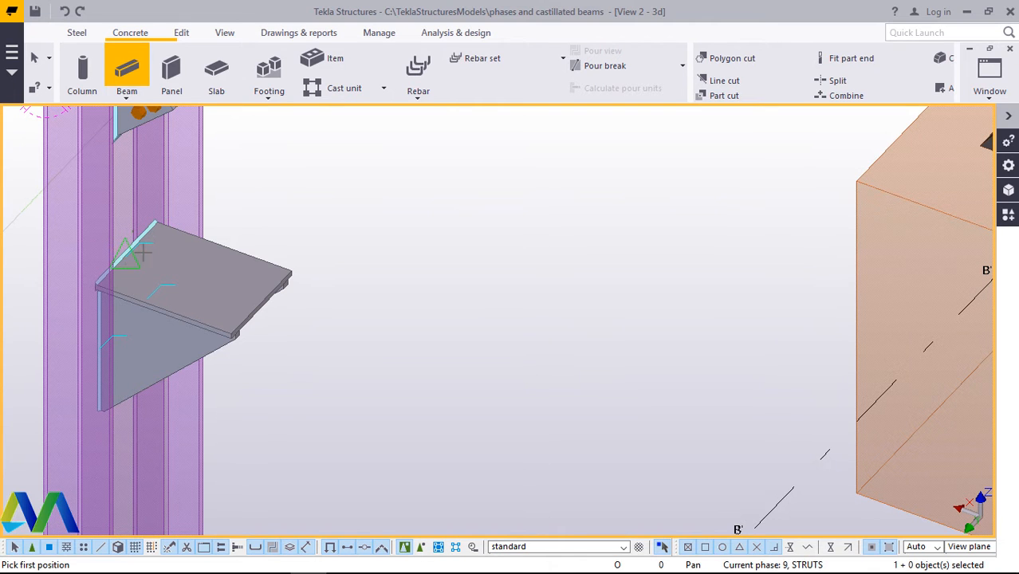
scroll(86, 245, down, 4)
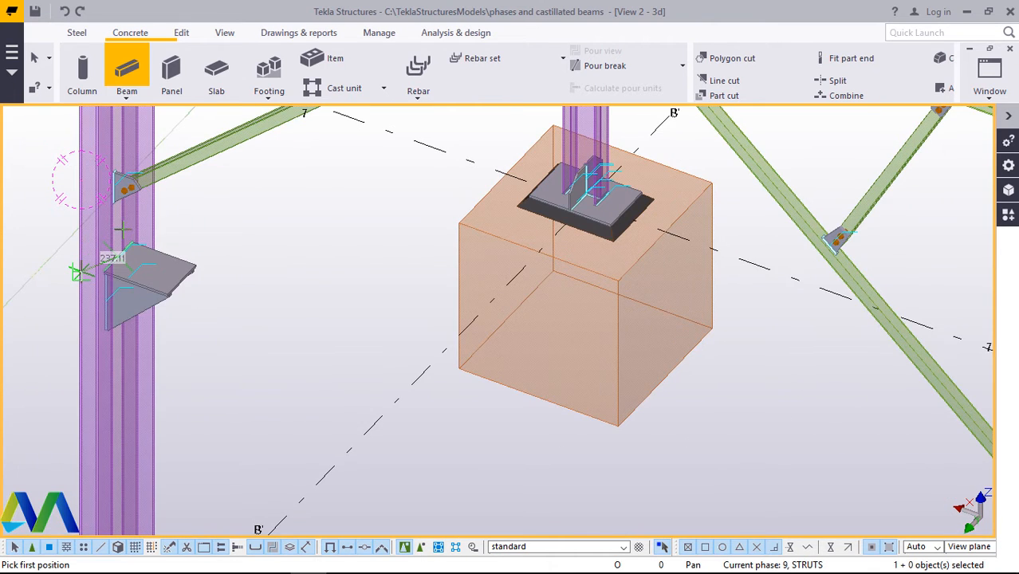
scroll(119, 232, down, 5)
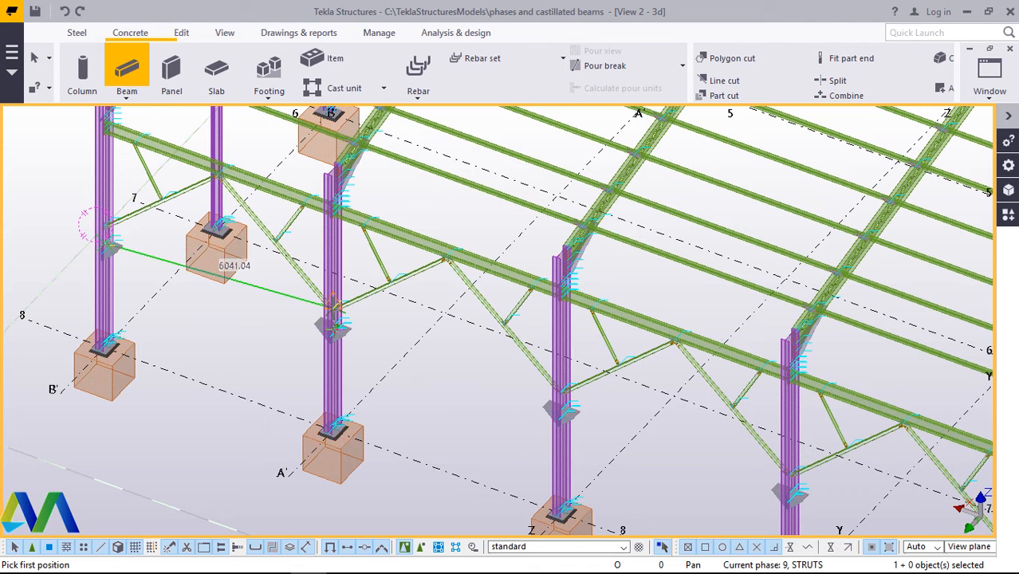
scroll(332, 327, up, 6)
click(335, 359)
scroll(335, 361, up, 7)
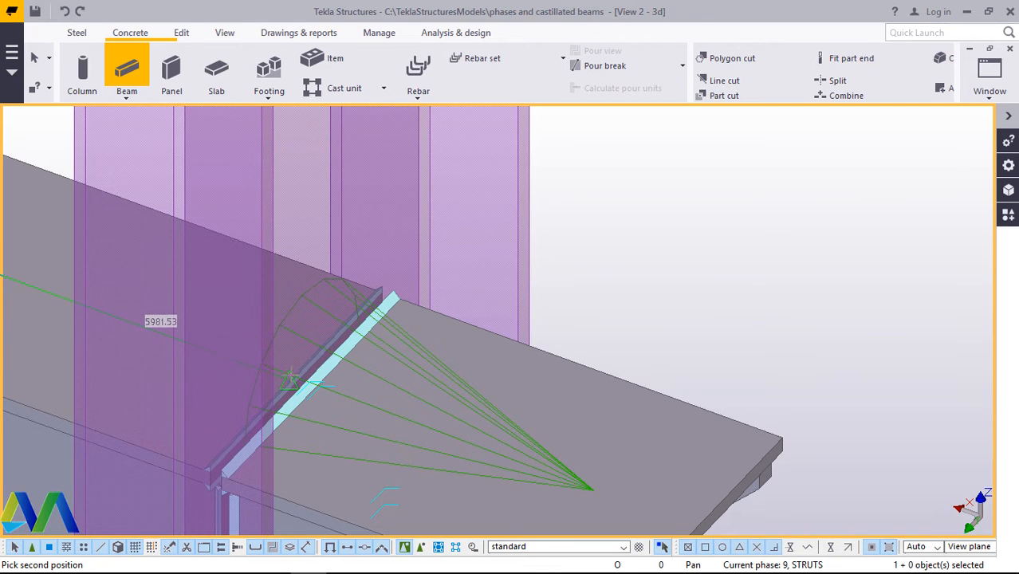
click(291, 377)
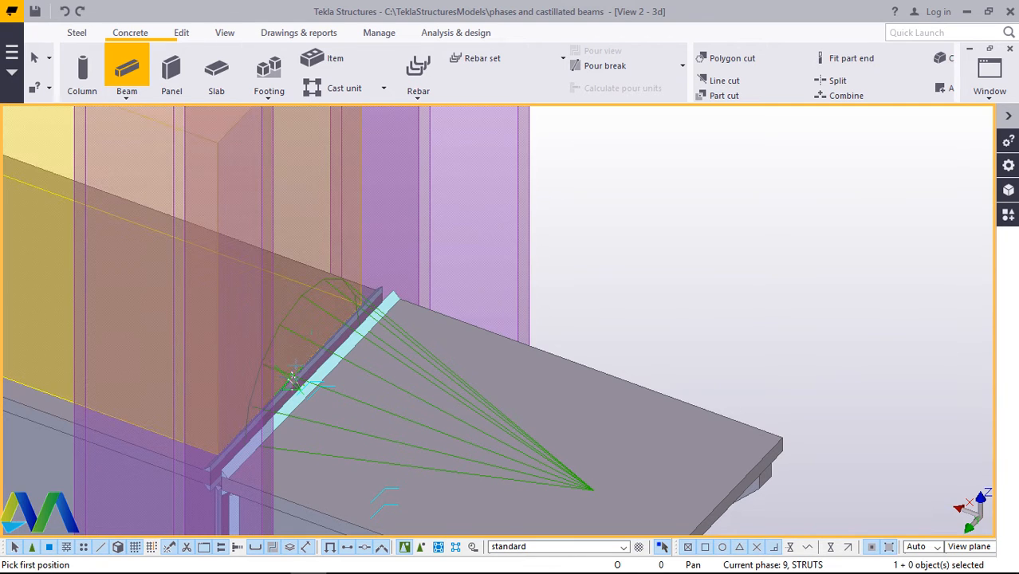
right_click(617, 239)
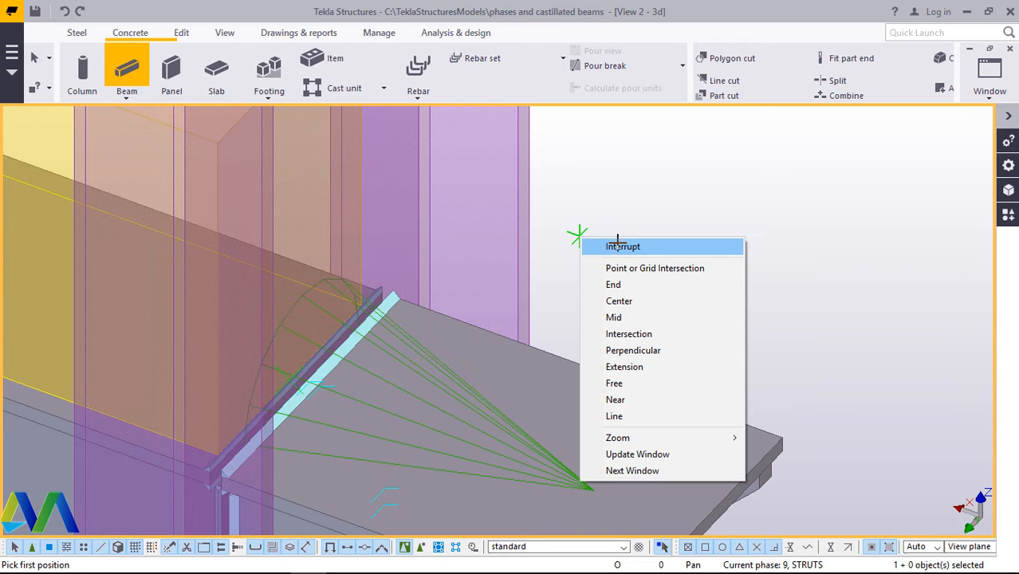
click(617, 247)
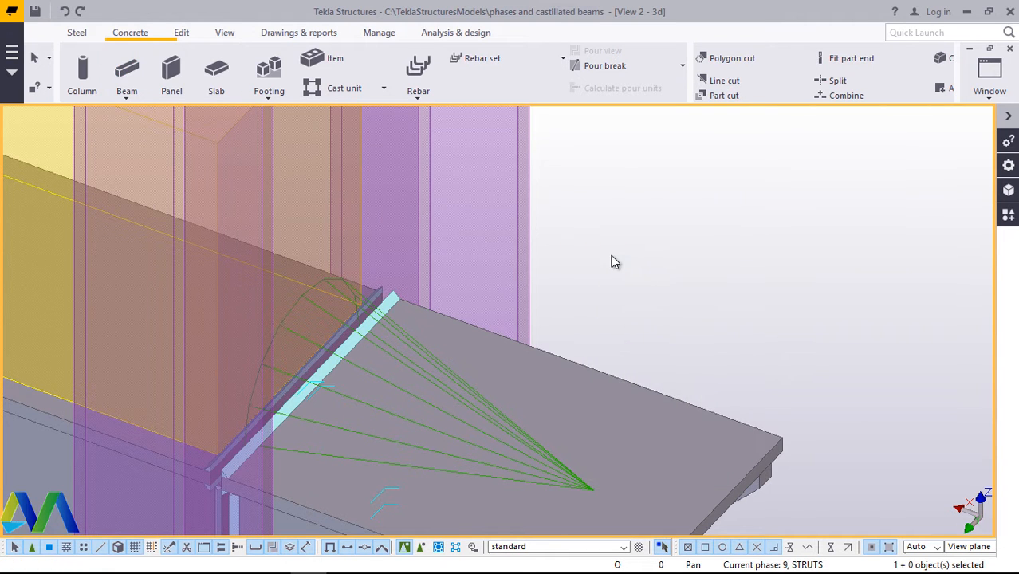
- Switch the parts in the 3D view to the opaque shaded representation to show the concrete beam between the B' and A' columns
ctrl+middle_drag(610, 262, 568, 289)
scroll(456, 312, down, 10)
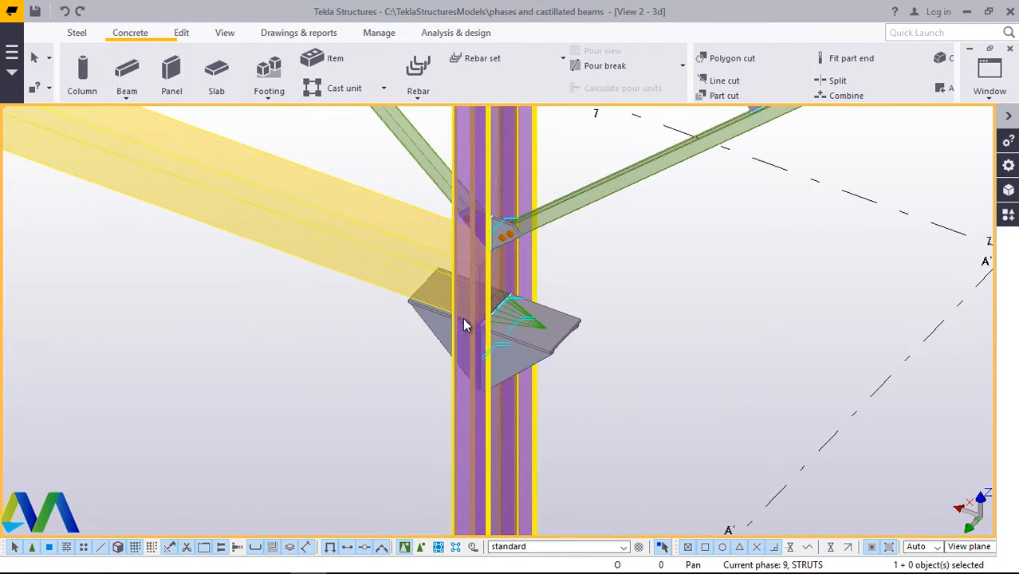
scroll(239, 222, up, 10)
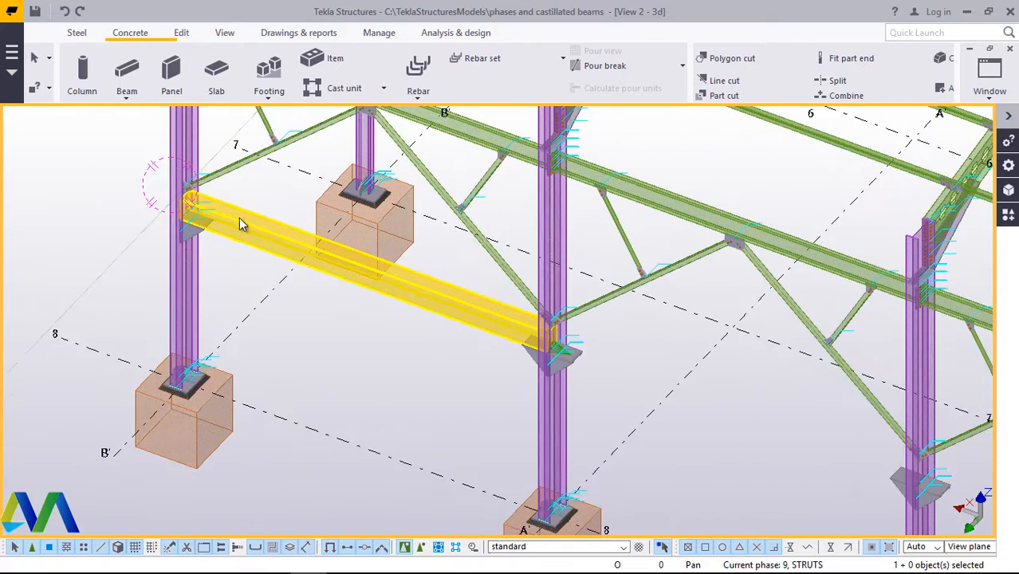
scroll(241, 228, down, 5)
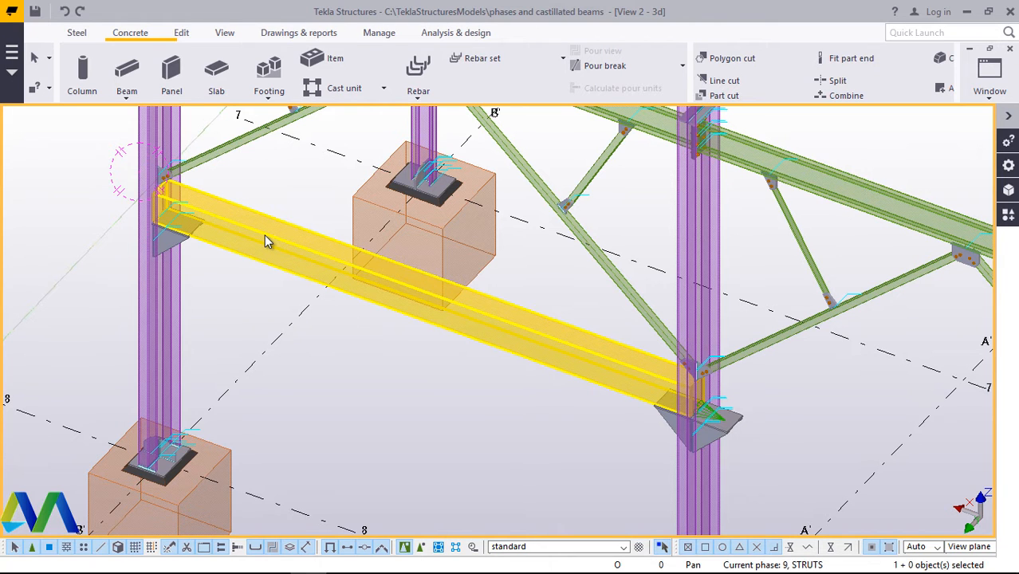
key(ctrl+4)
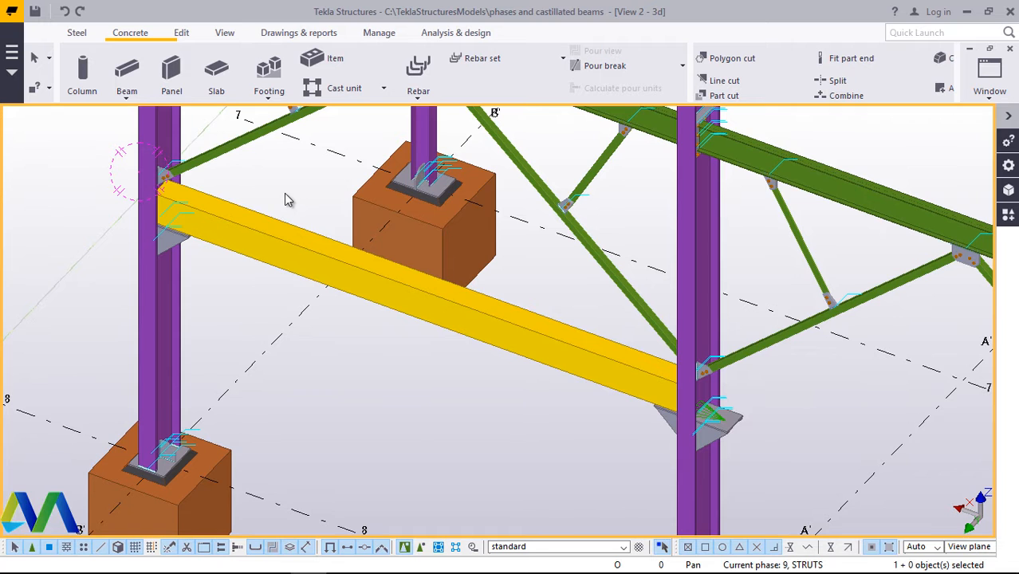
- Open the properties of the concrete beam between the B' and A' columns and check its profile
scroll(193, 196, up, 3)
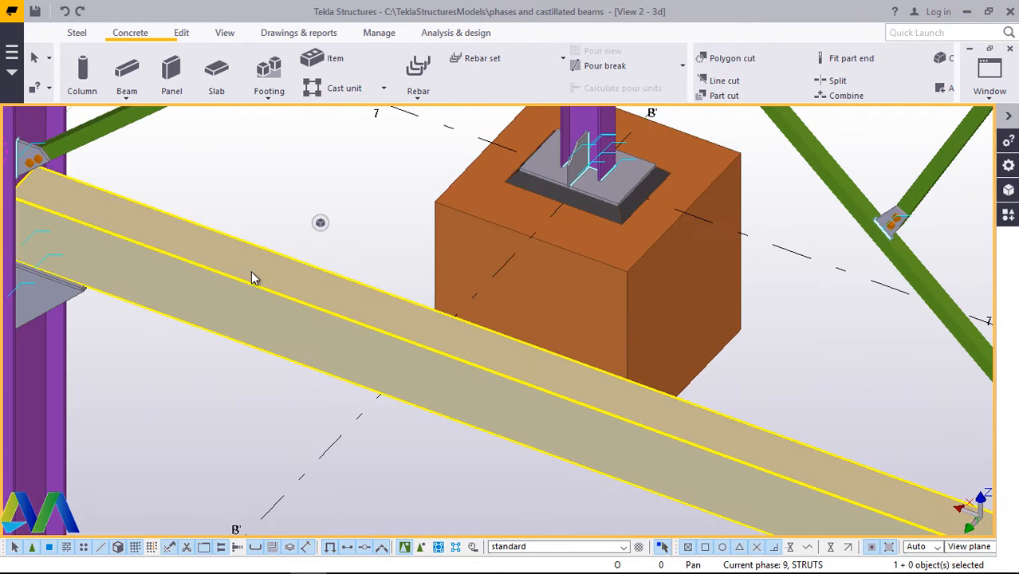
scroll(263, 284, down, 2)
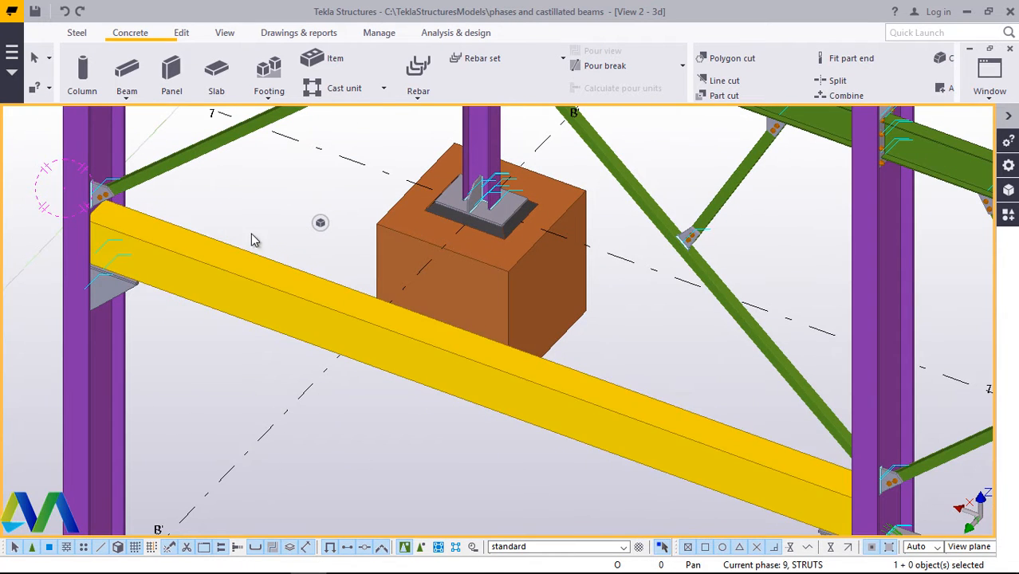
scroll(89, 225, up, 2)
scroll(148, 259, down, 3)
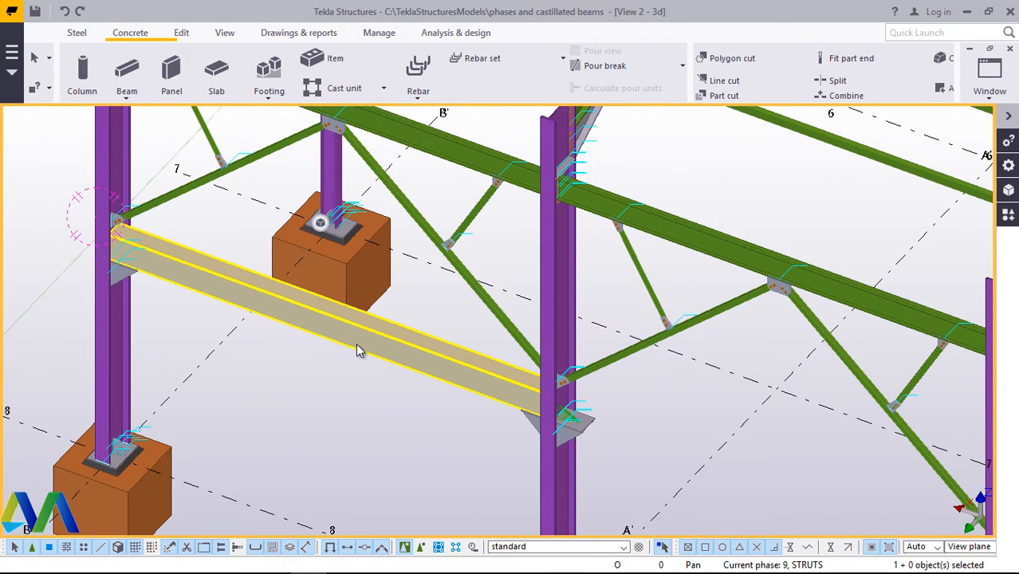
scroll(358, 349, up, 1)
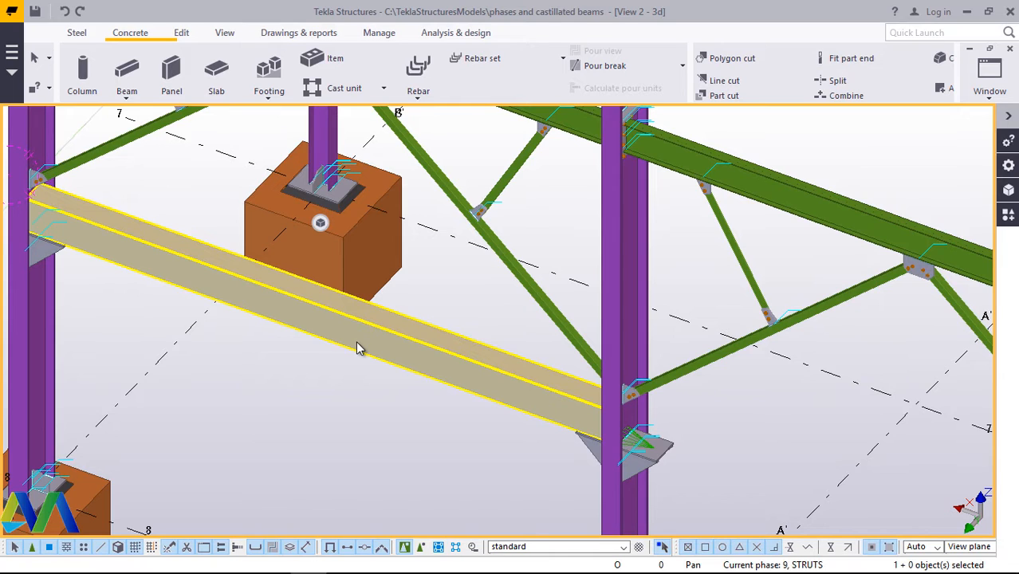
double_click(358, 349)
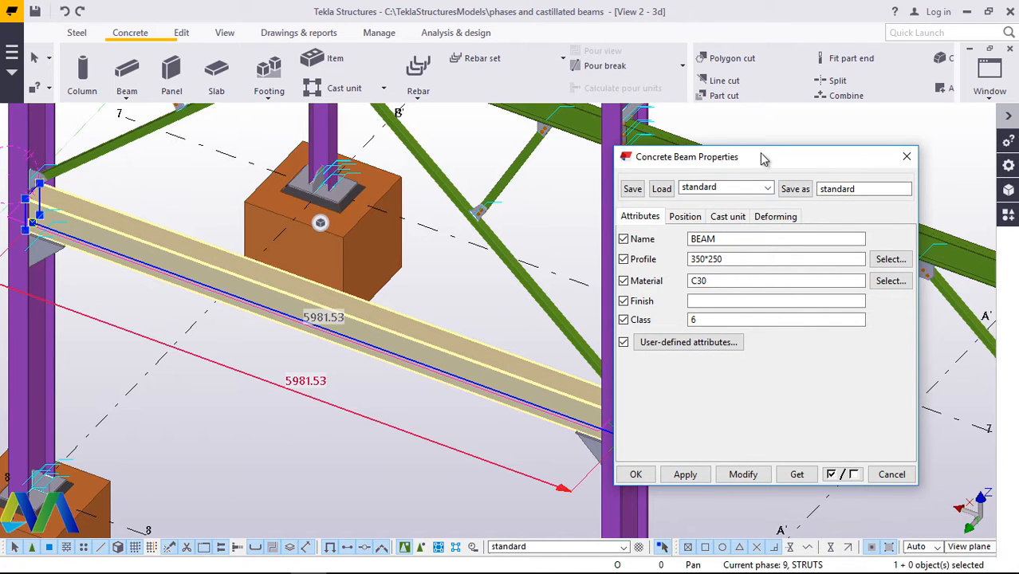
drag(760, 152, 754, 232)
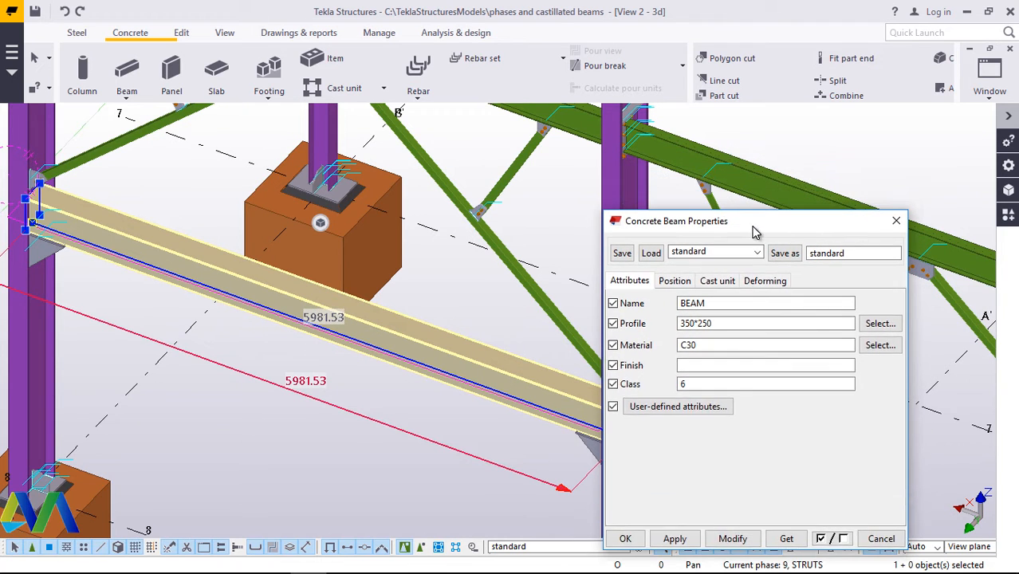
click(694, 322)
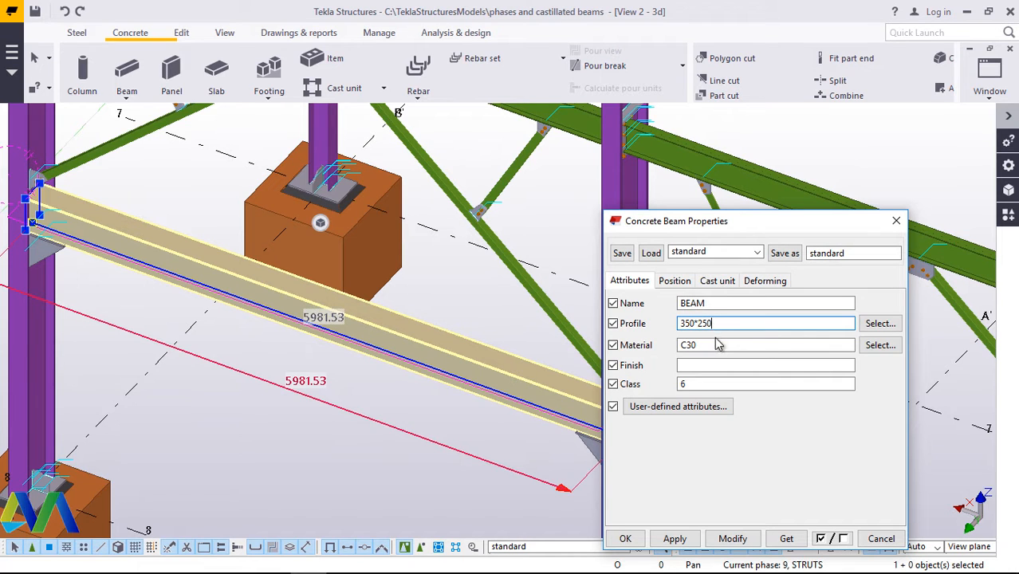
- Review the concrete beam's position and cast unit settings, and confirm its properties with profile 350*250 and material C30
click(675, 282)
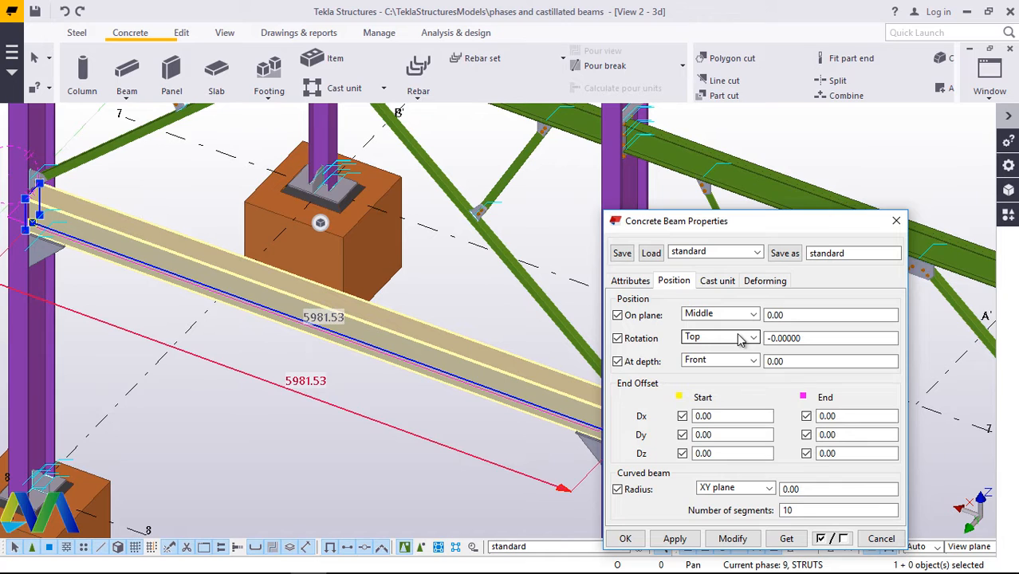
click(769, 287)
click(722, 284)
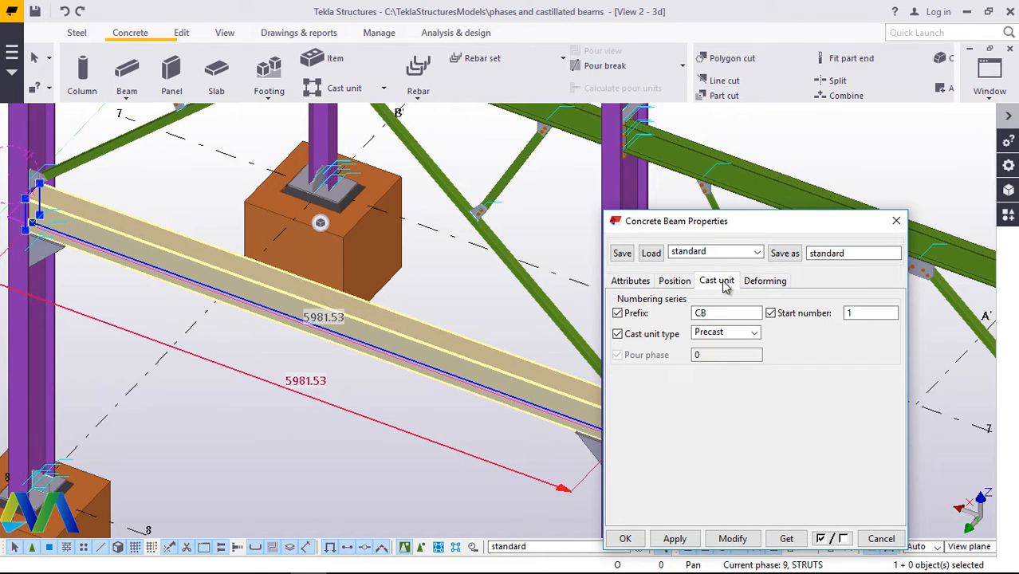
click(675, 284)
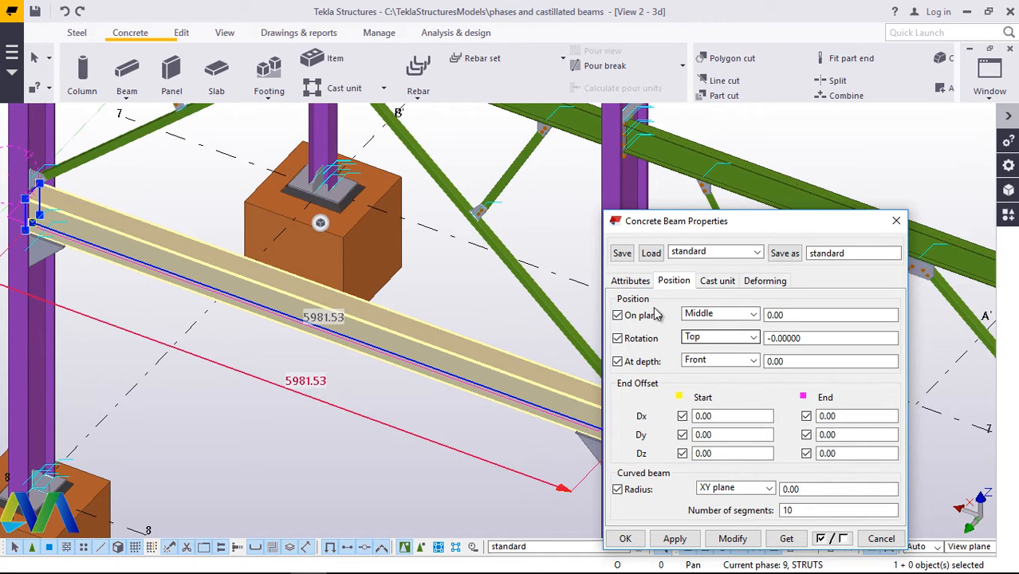
click(630, 280)
drag(710, 221, 637, 164)
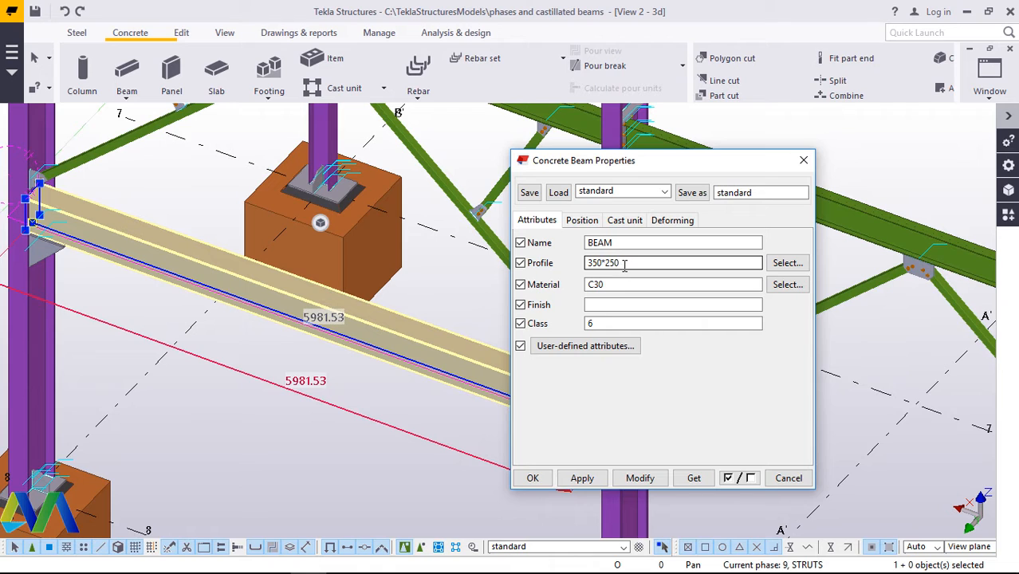
click(626, 482)
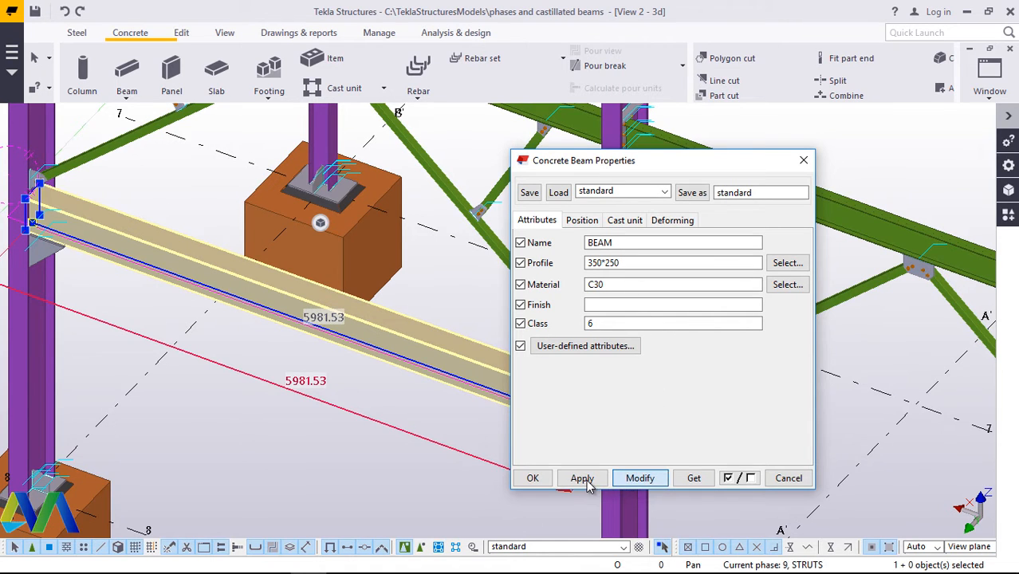
click(530, 477)
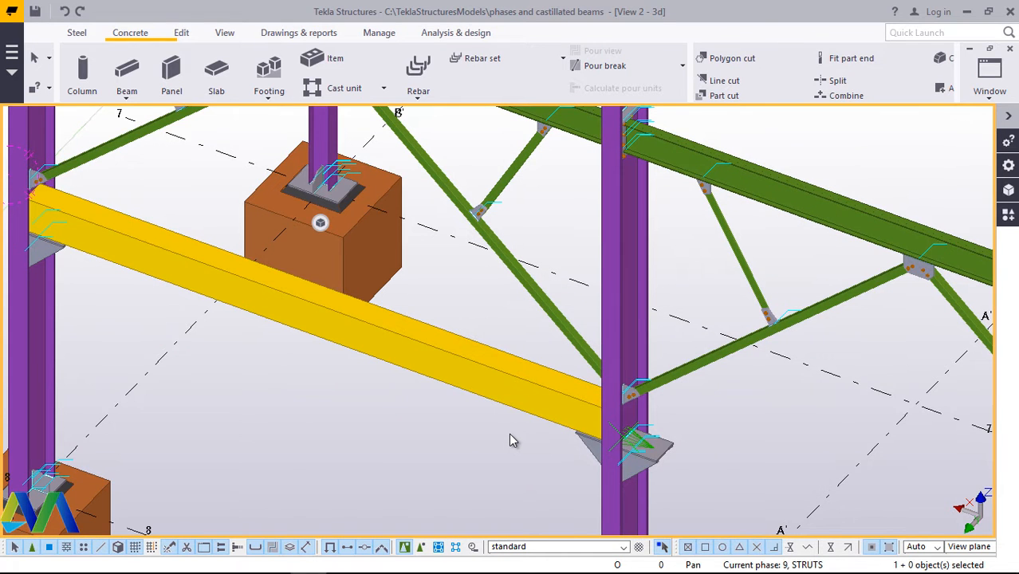
- Start the Rebar in beam (90) component and choose the concrete beam between the B' and A' columns as the part to reinforce
key(v)
click(837, 211)
click(1008, 214)
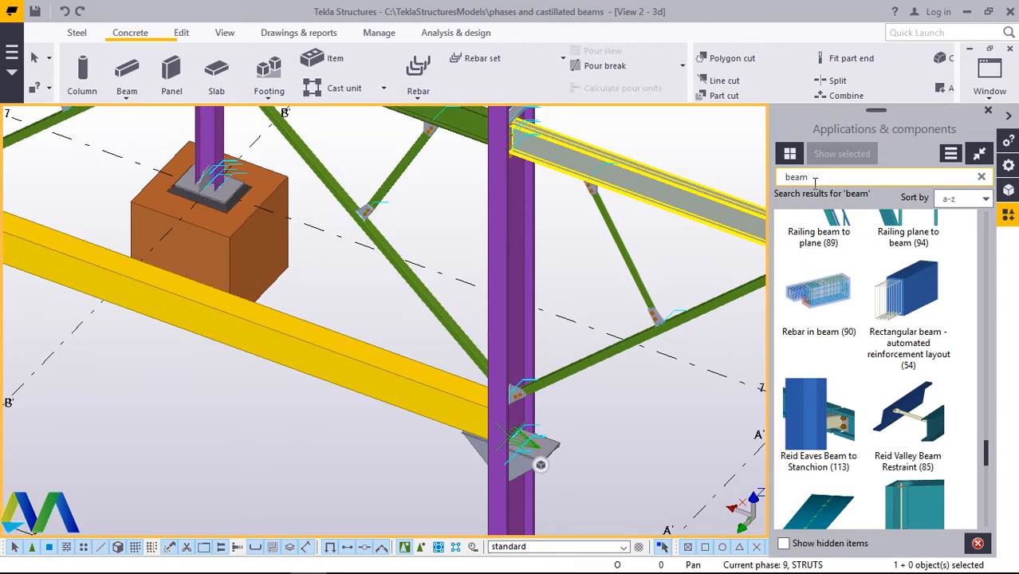
double_click(814, 178)
click(830, 310)
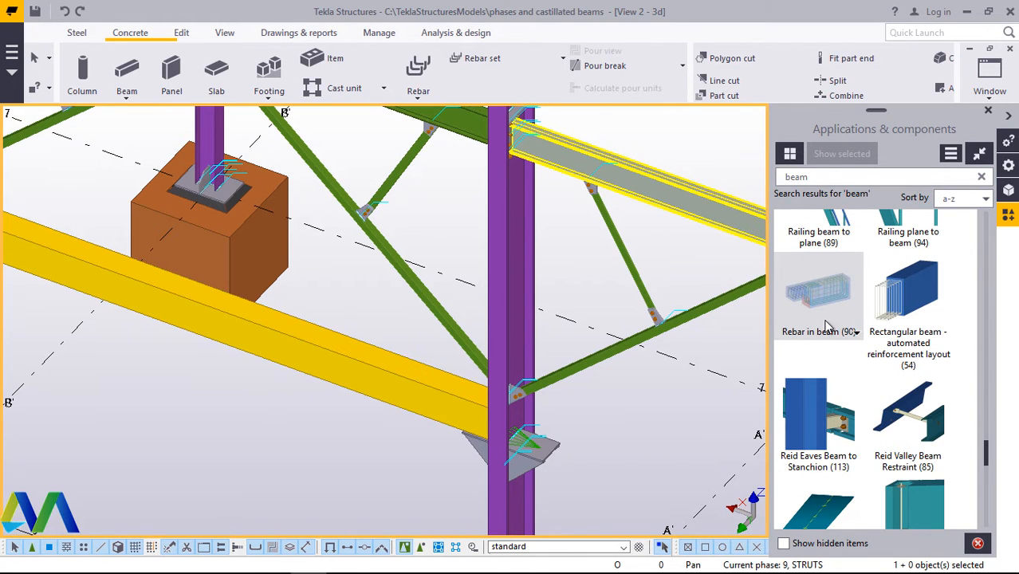
scroll(837, 317, down, 1)
scroll(686, 371, down, 4)
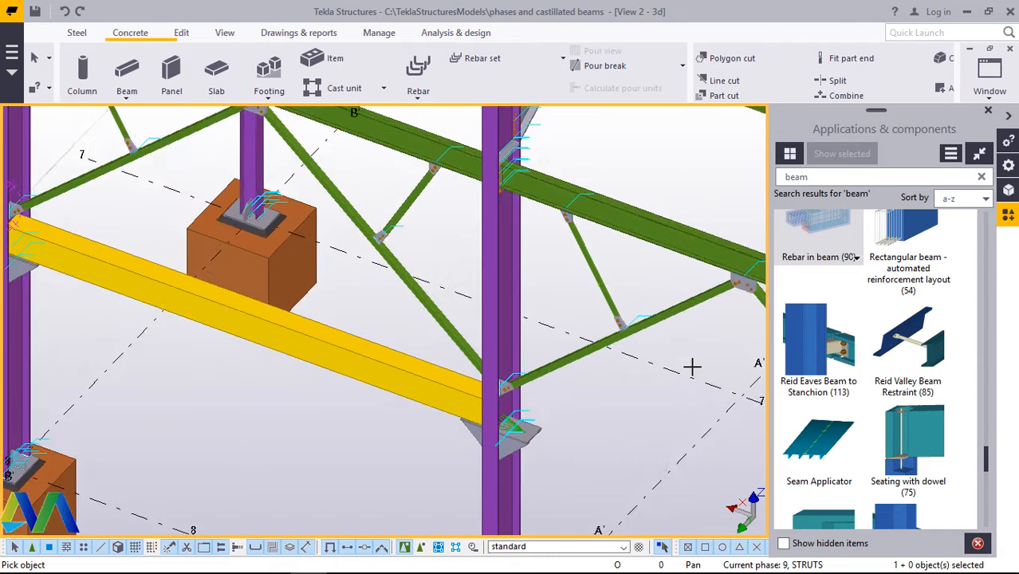
scroll(271, 286, up, 4)
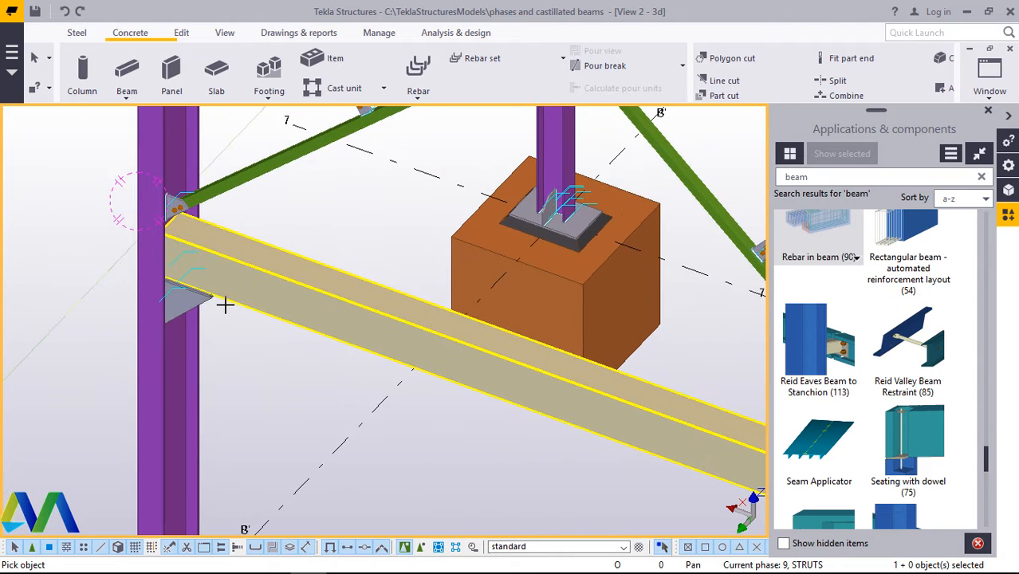
scroll(217, 303, down, 2)
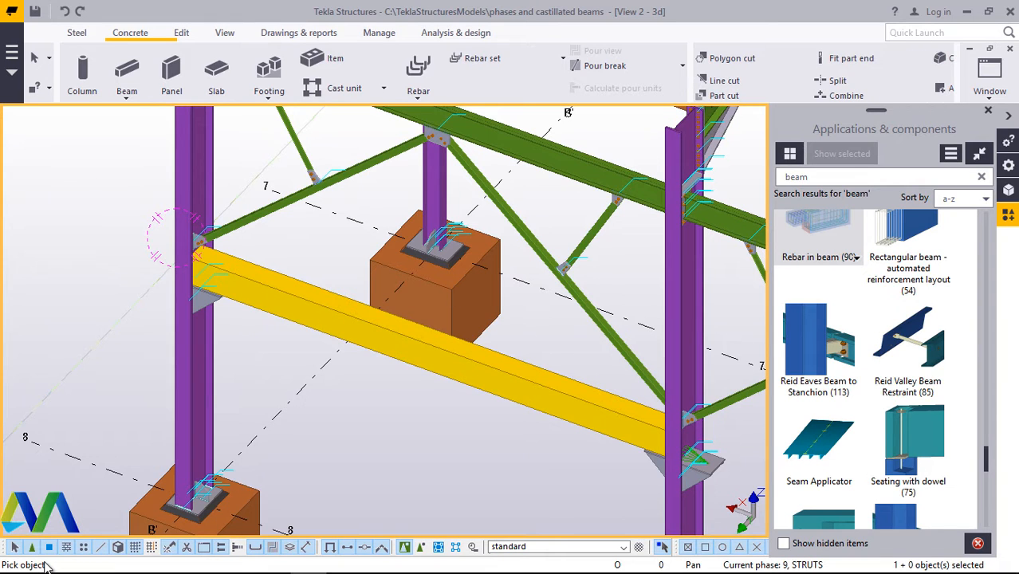
click(242, 286)
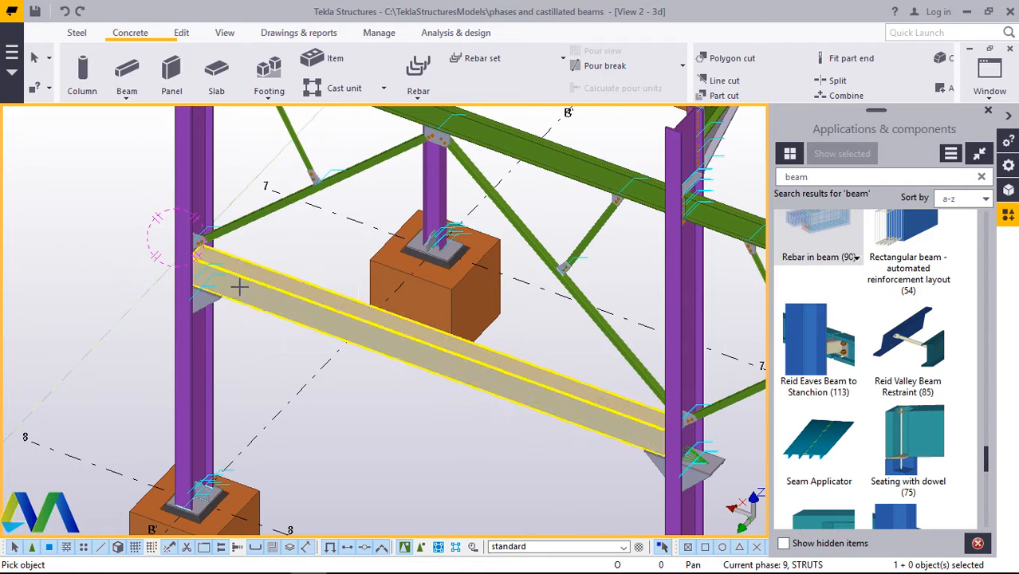
scroll(239, 287, up, 2)
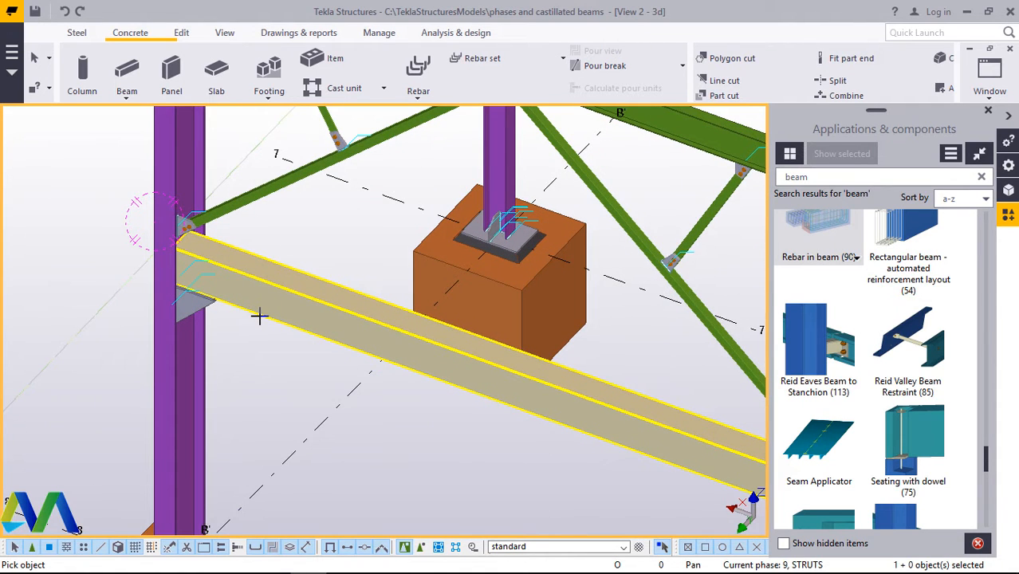
click(259, 315)
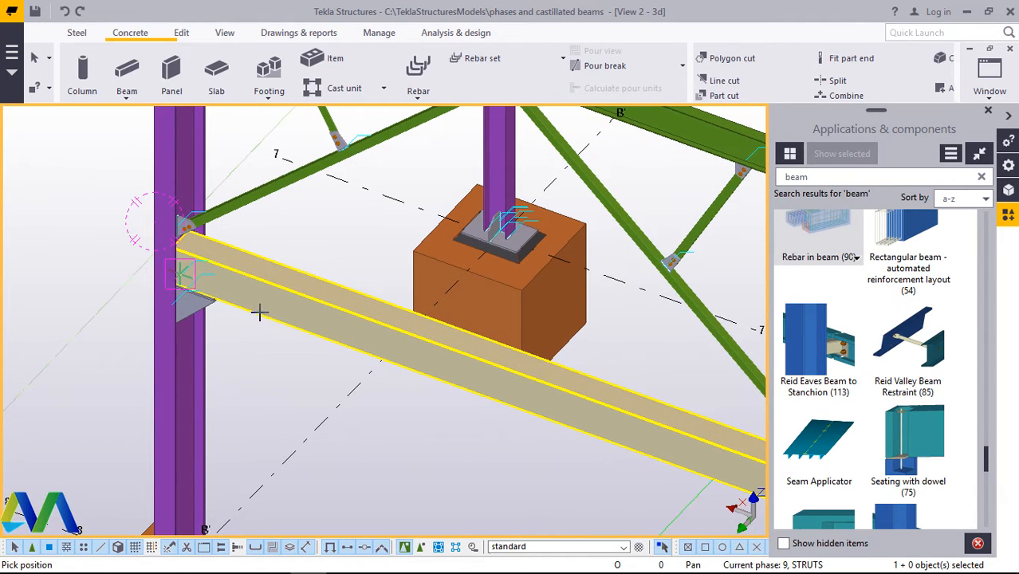
- Make the parts transparent and pick the midpoint of the beam's top edge at the B' column as the first reinforcement position
scroll(187, 247, up, 2)
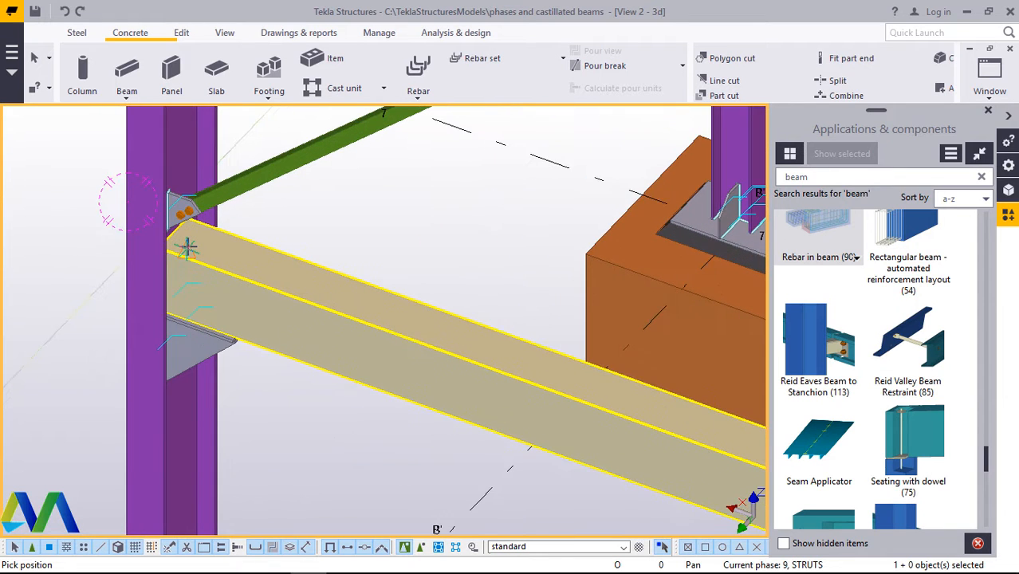
scroll(188, 248, up, 3)
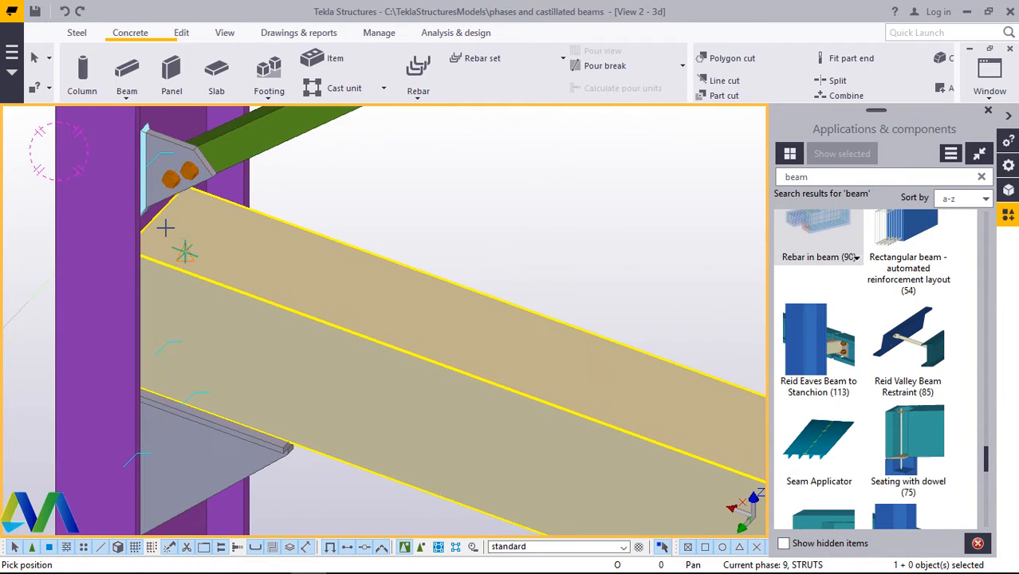
scroll(162, 228, up, 2)
scroll(162, 227, down, 2)
scroll(151, 233, down, 2)
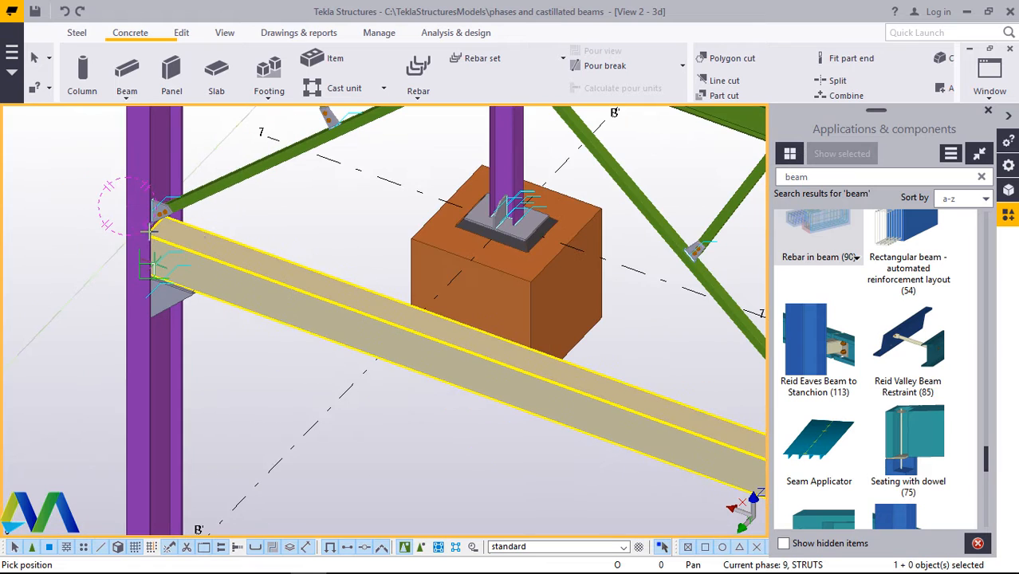
scroll(243, 255, down, 2)
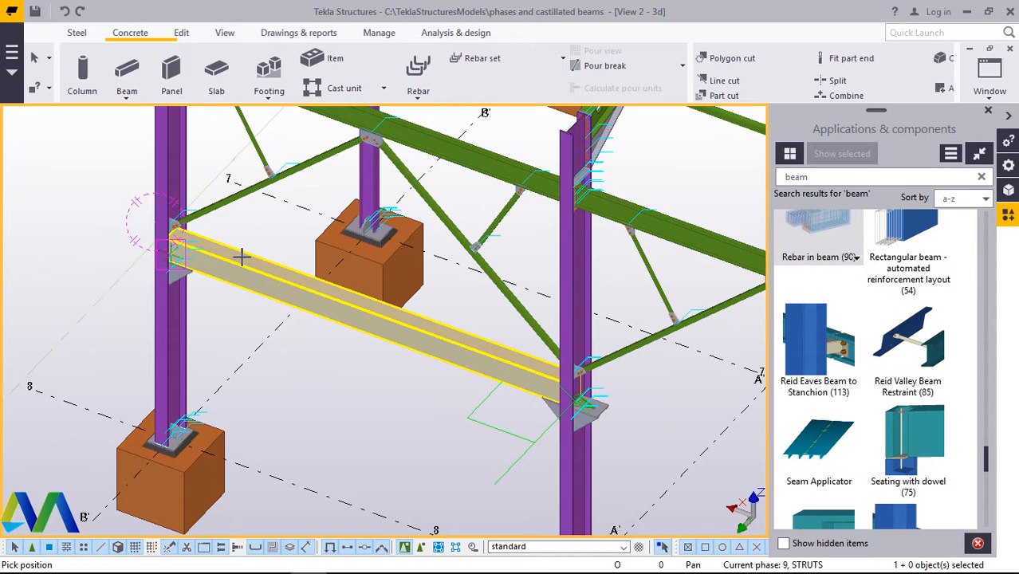
key(ctrl+5)
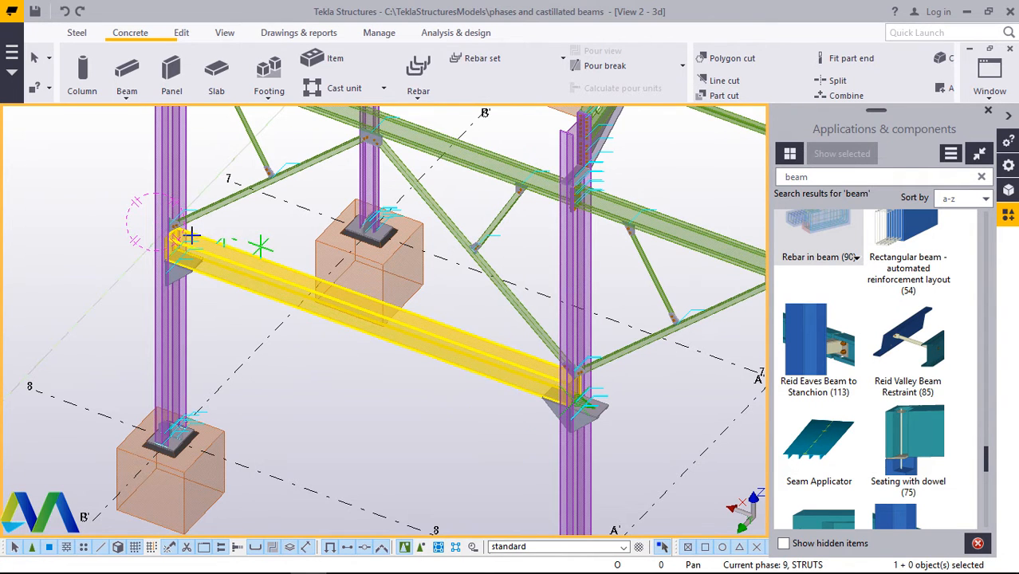
scroll(185, 233, up, 2)
scroll(170, 232, up, 5)
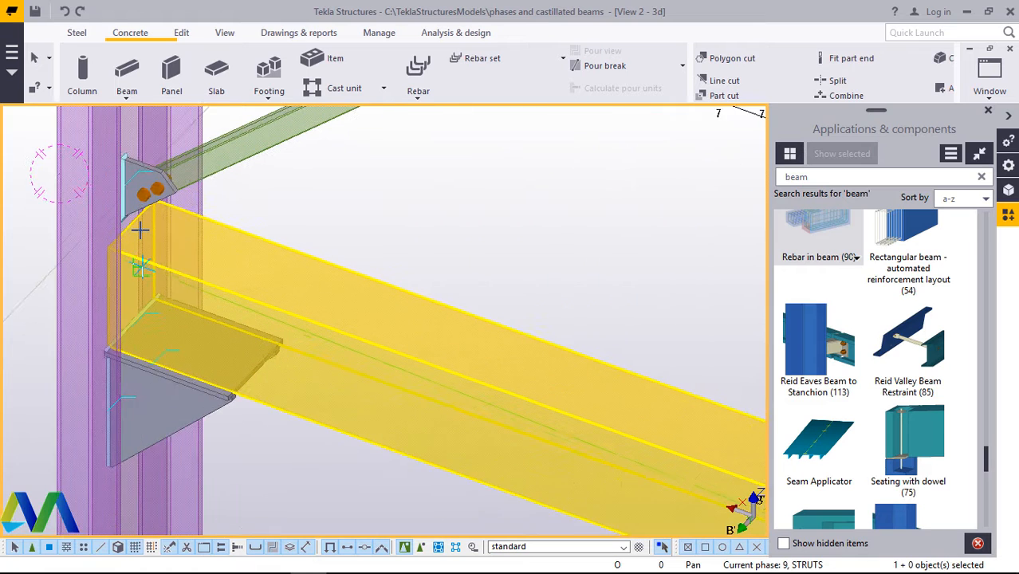
scroll(140, 229, up, 2)
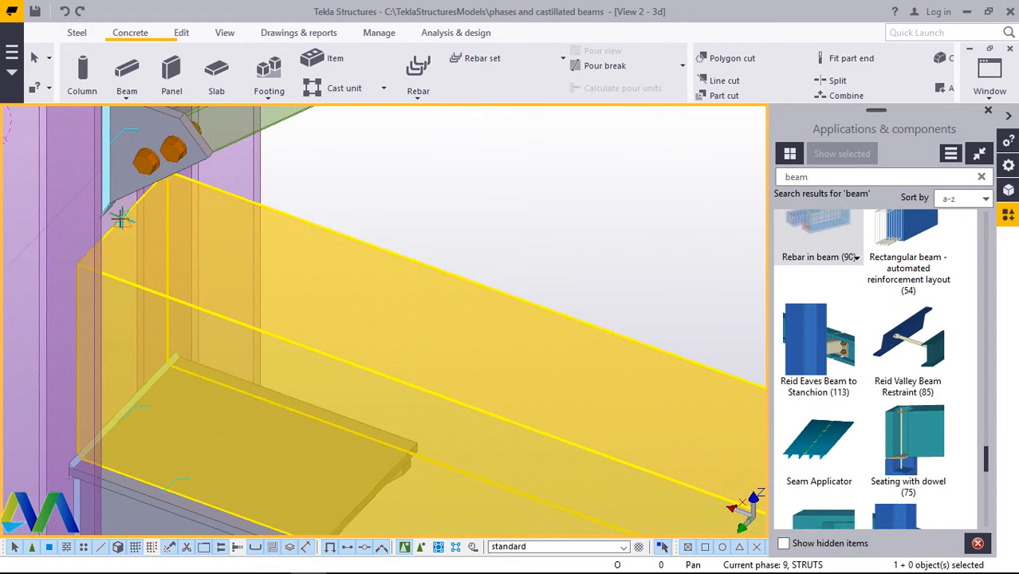
scroll(152, 256, down, 4)
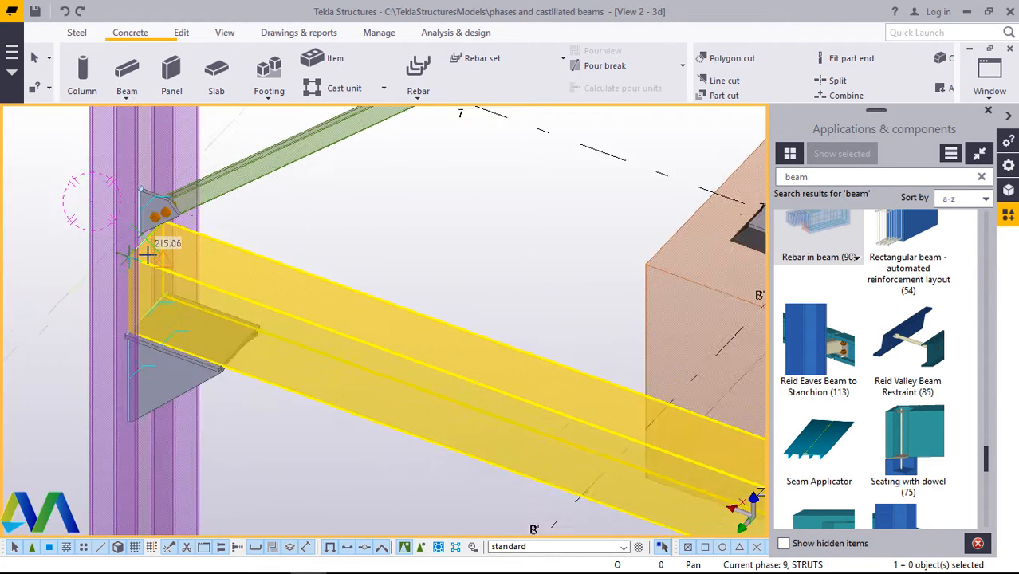
- Pick the midpoint of the concrete beam's top edge at the A' column as the second position to create the reinforcement
scroll(154, 245, down, 5)
scroll(470, 365, up, 5)
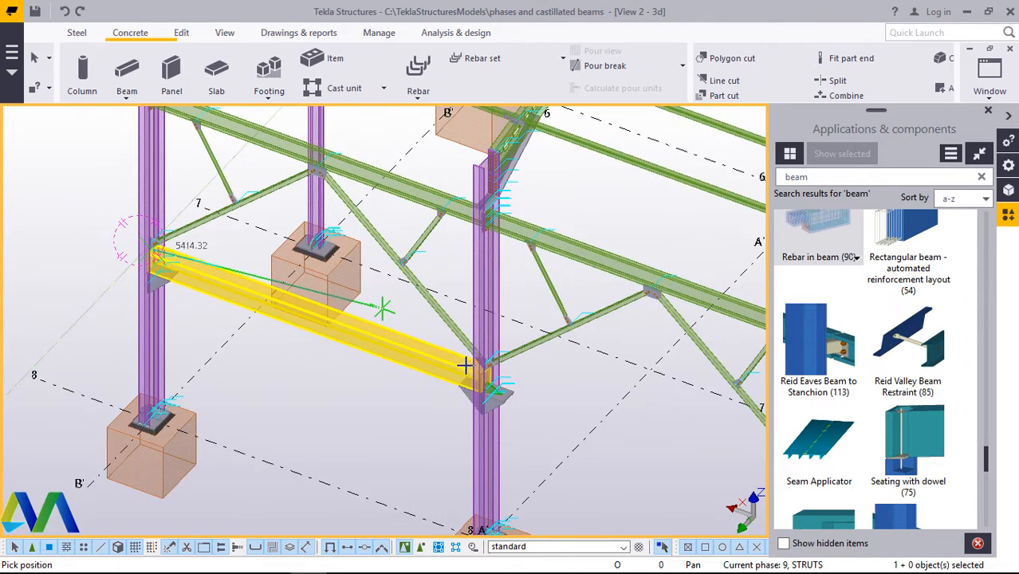
scroll(533, 397, up, 1)
scroll(546, 411, up, 3)
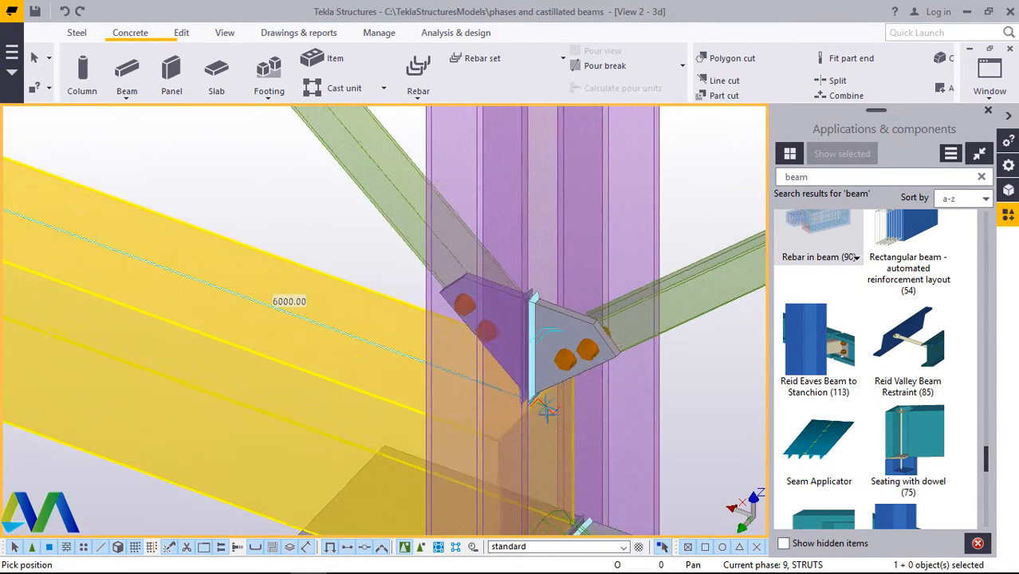
scroll(547, 414, up, 2)
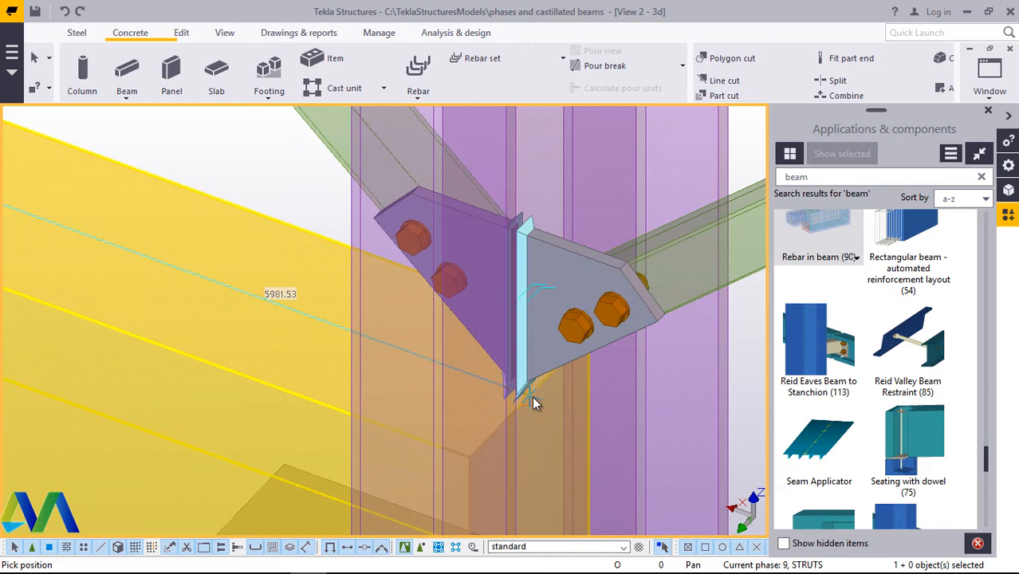
click(532, 397)
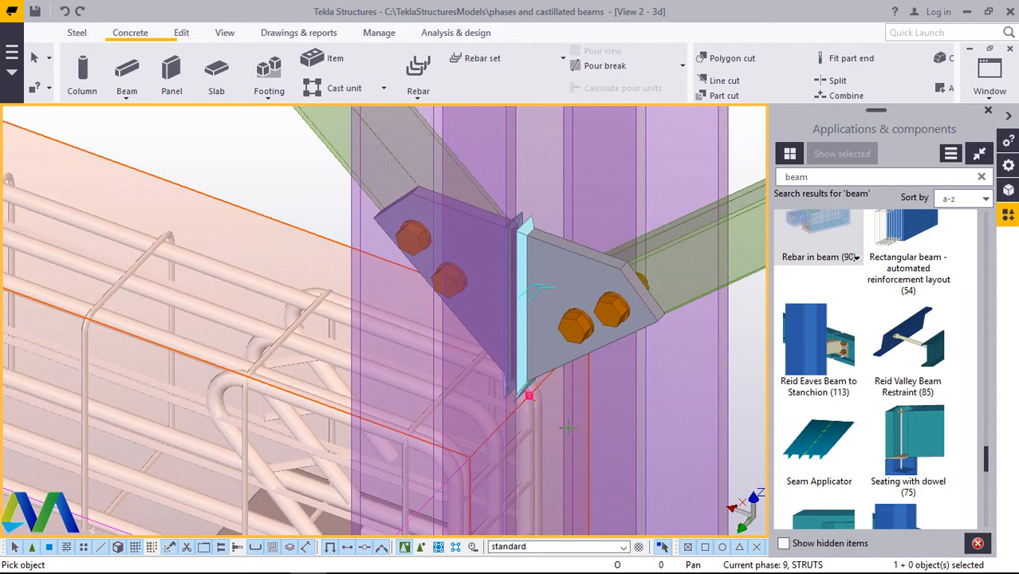
- End the reinforcement command and examine the stirrups and longitudinal bars along the beam and at its A' column end
scroll(568, 428, down, 4)
scroll(200, 321, up, 1)
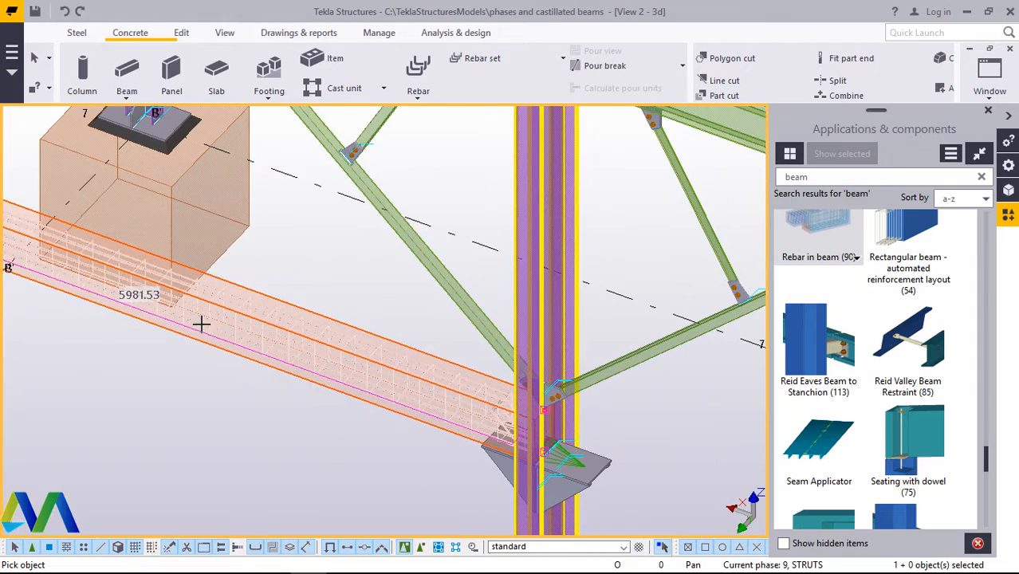
scroll(48, 243, up, 1)
scroll(151, 254, up, 1)
scroll(399, 281, up, 1)
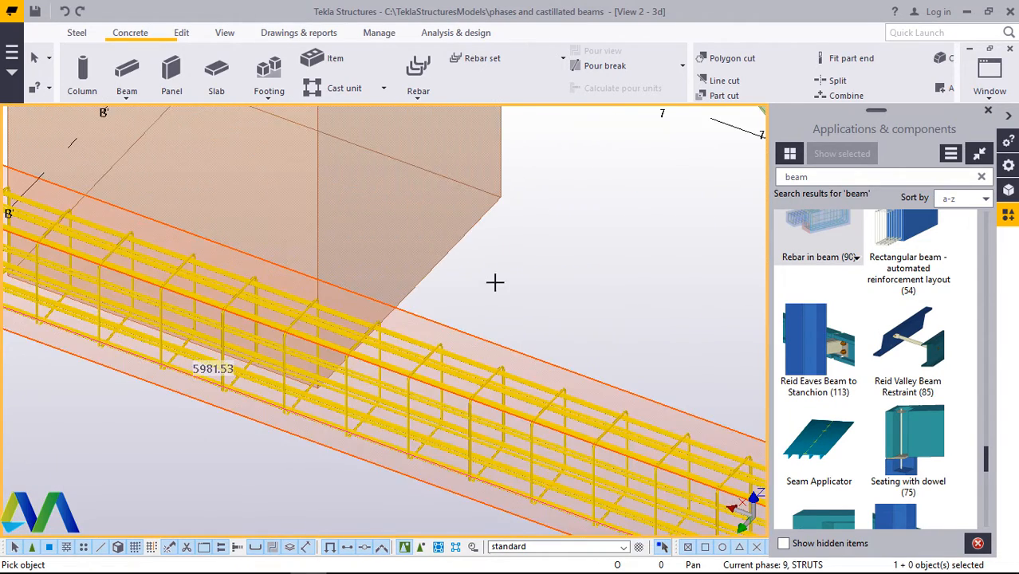
scroll(587, 263, up, 1)
right_click(587, 262)
click(630, 272)
scroll(216, 314, down, 1)
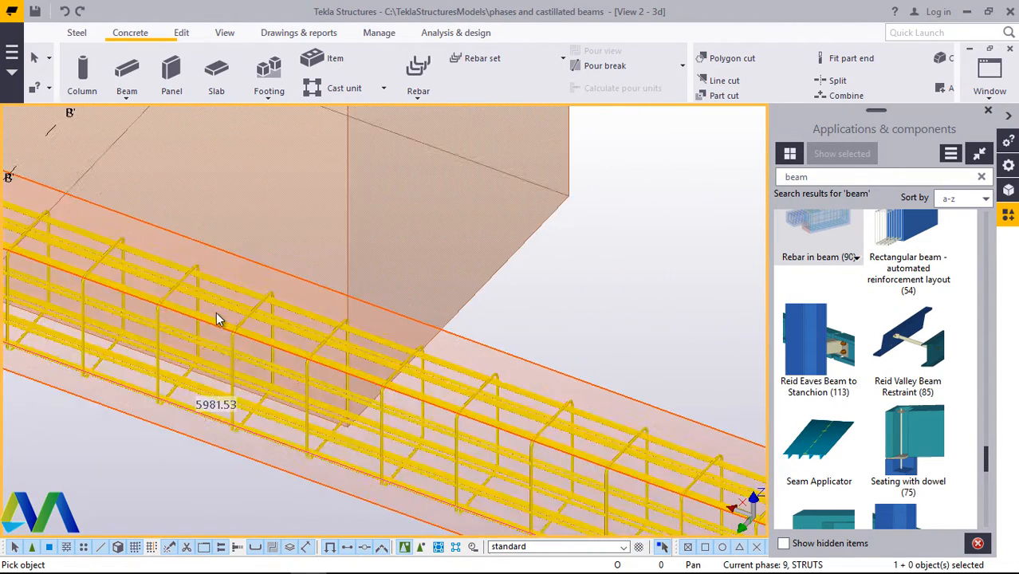
scroll(231, 292, down, 3)
scroll(610, 466, up, 2)
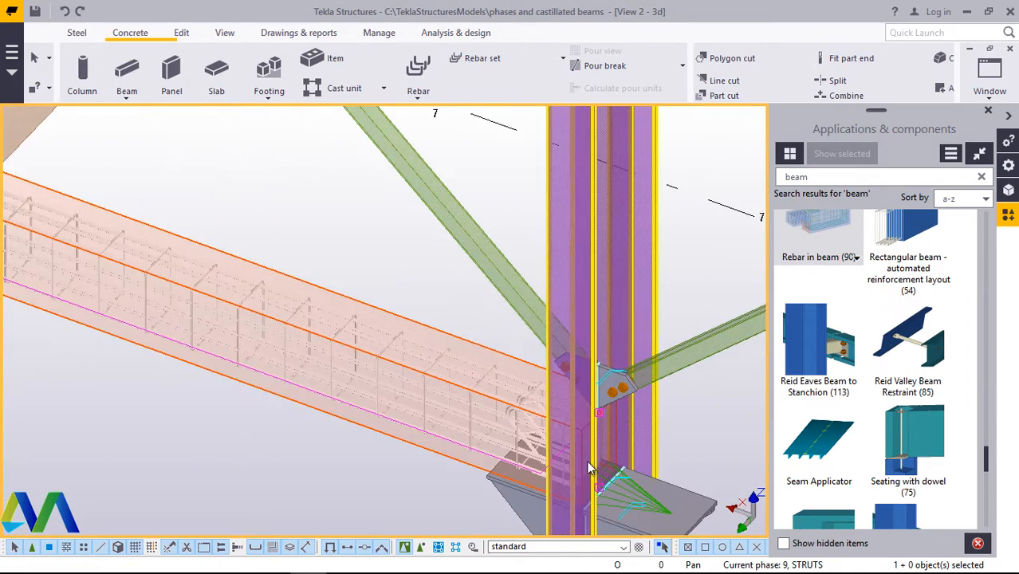
scroll(590, 468, up, 2)
scroll(489, 433, up, 3)
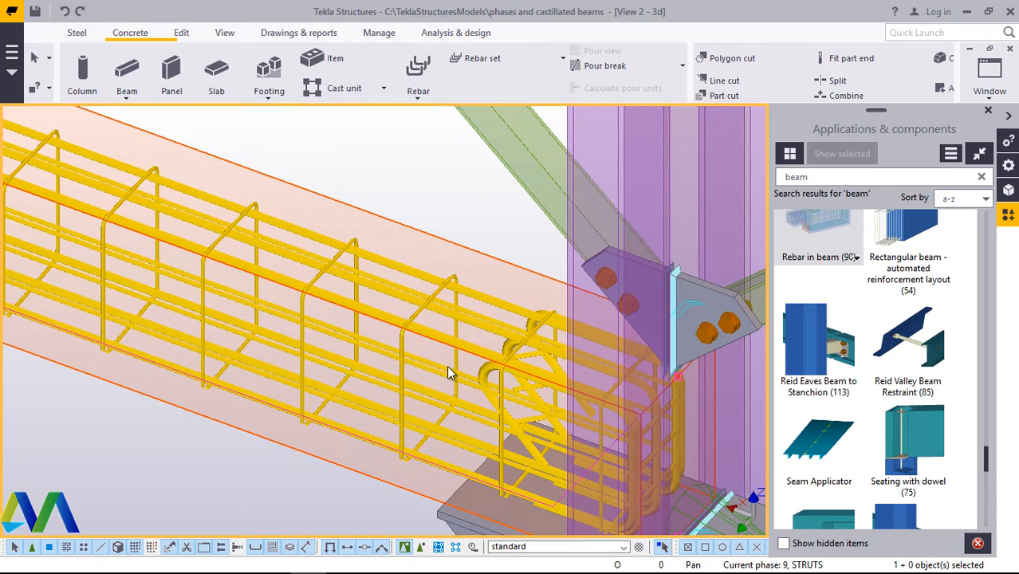
- Switch the steel frame parts from transparent to opaque rendering while viewing the reinforced beam
key(ctrl+4)
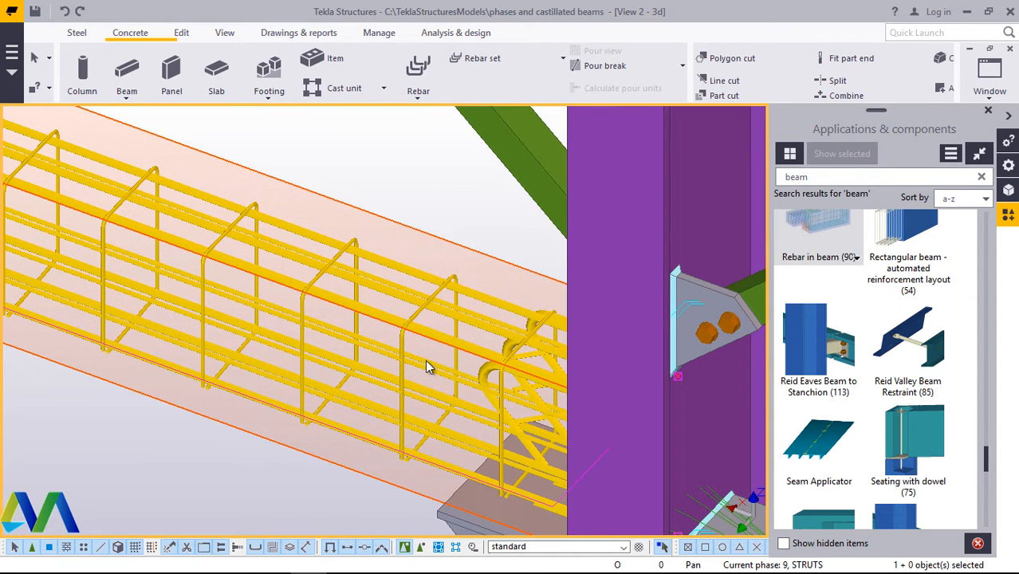
scroll(488, 355, down, 5)
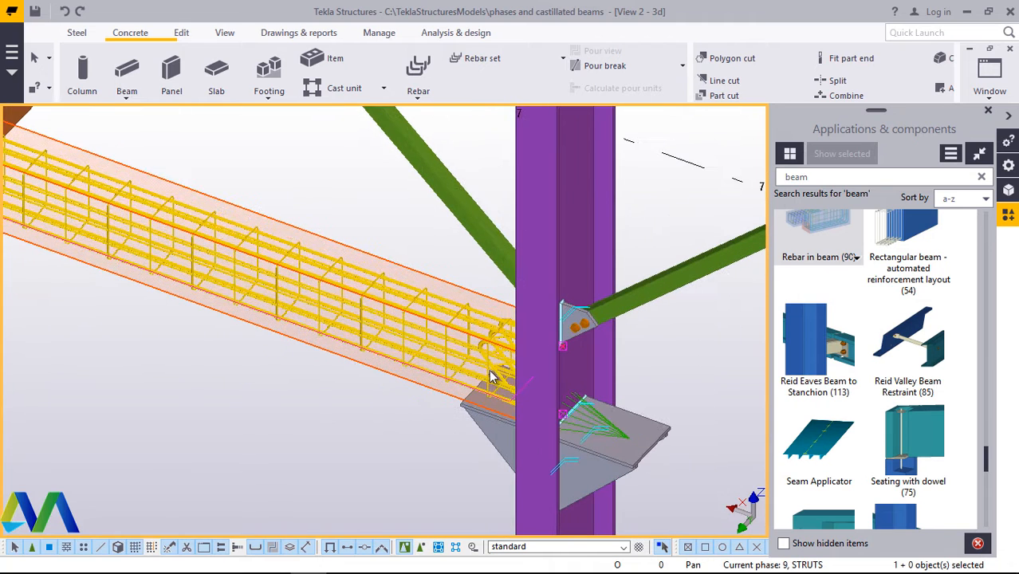
key(shift+2)
- Set the view rotation point on the concrete beam's end at the A' column and view it from its opposite side
click(226, 34)
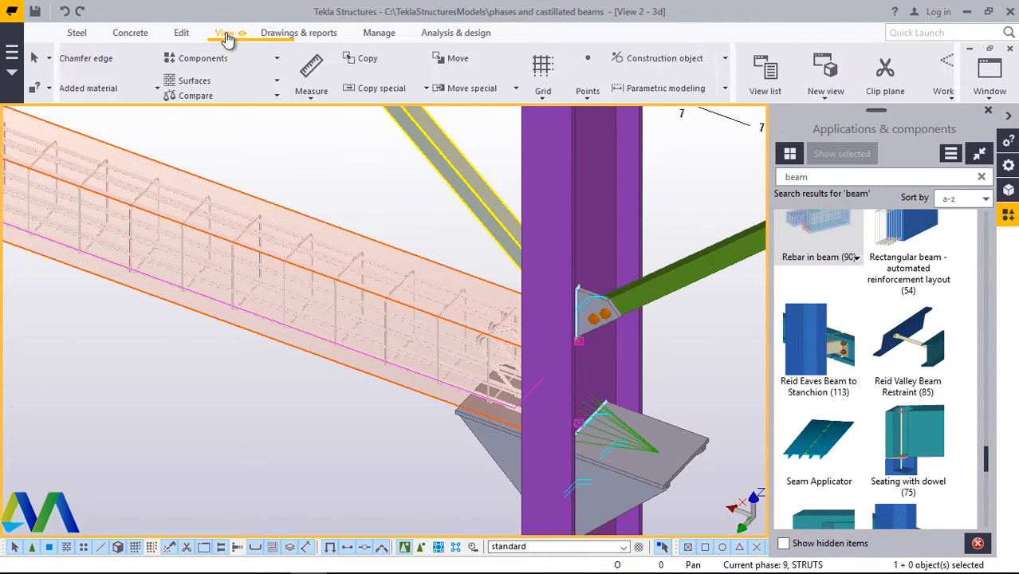
click(547, 80)
click(556, 130)
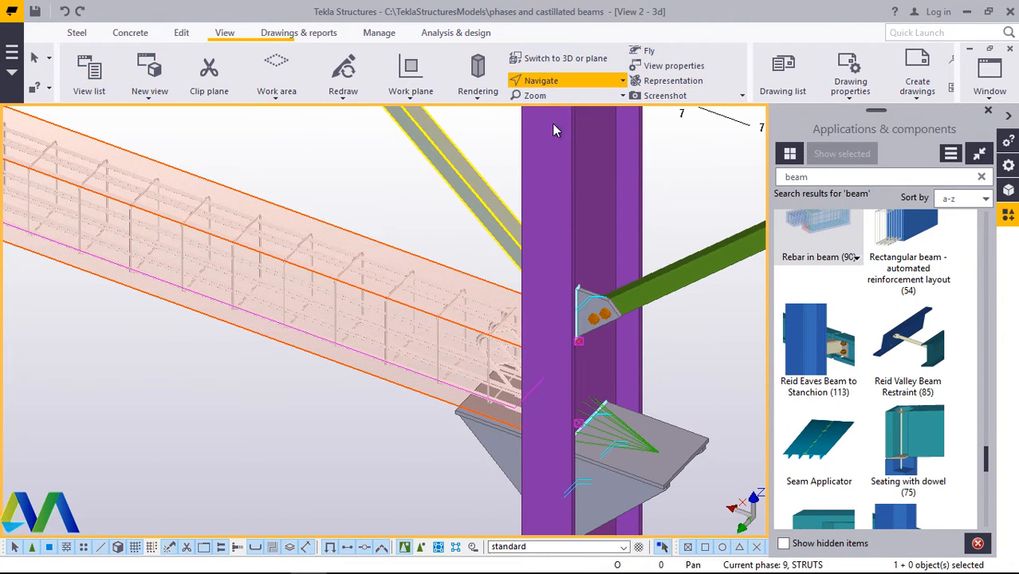
click(501, 373)
ctrl+middle_drag(502, 368, 677, 332)
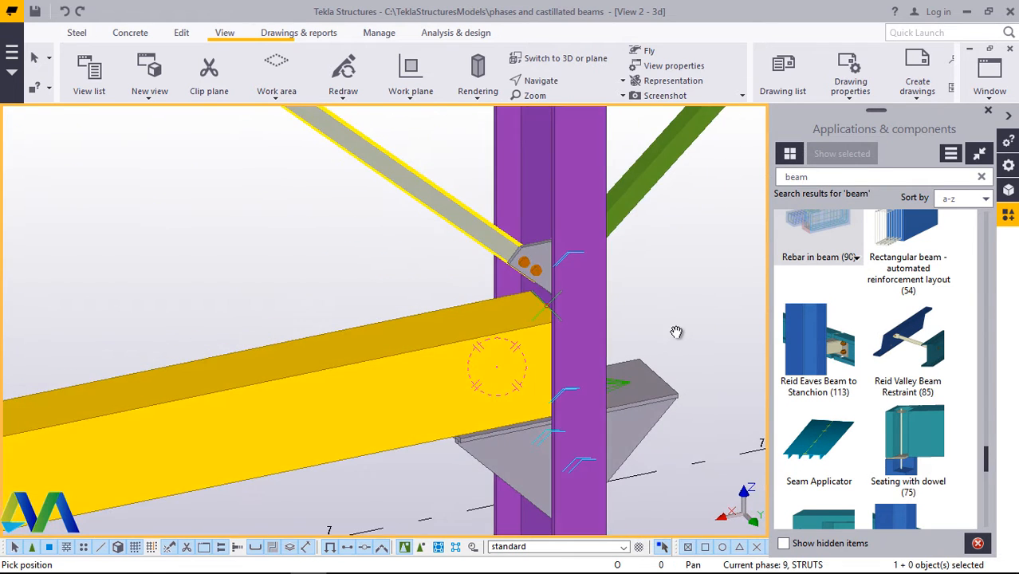
ctrl+middle_drag(530, 360, 498, 348)
right_click(351, 258)
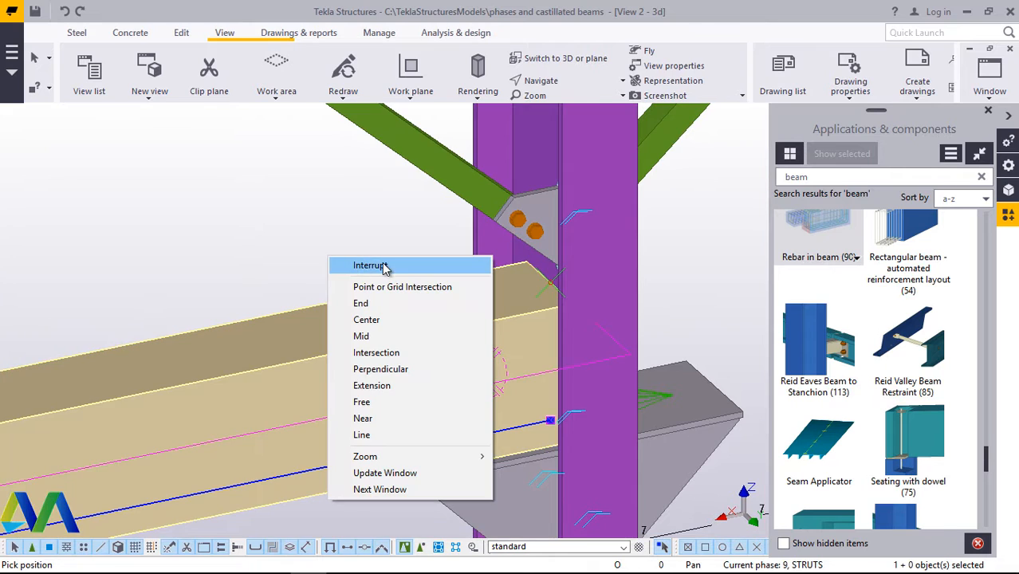
click(373, 266)
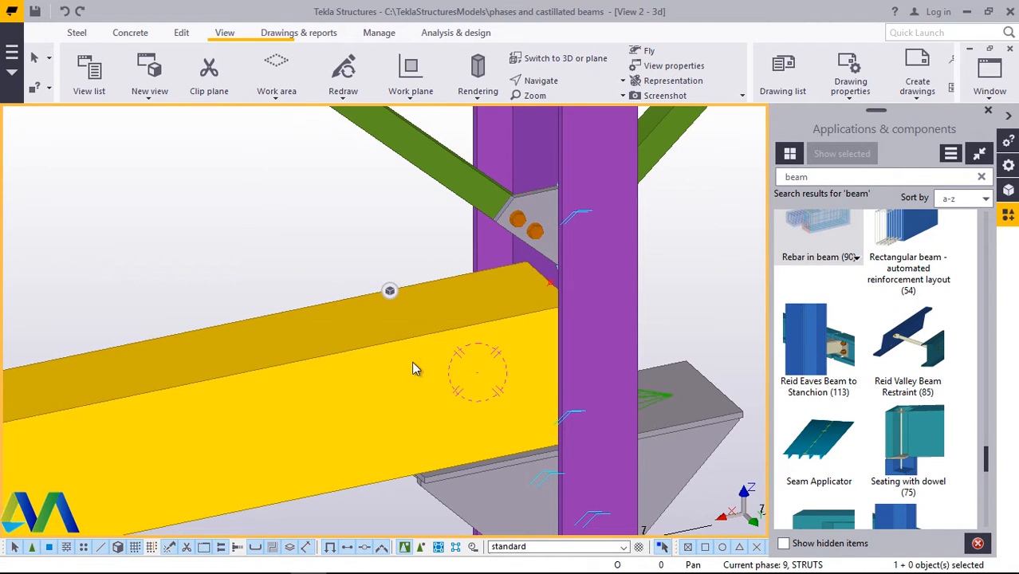
- Open the Rebar in beam (90) settings of the placed reinforcement with the parts transparent, and close the Applications & components catalog
click(496, 332)
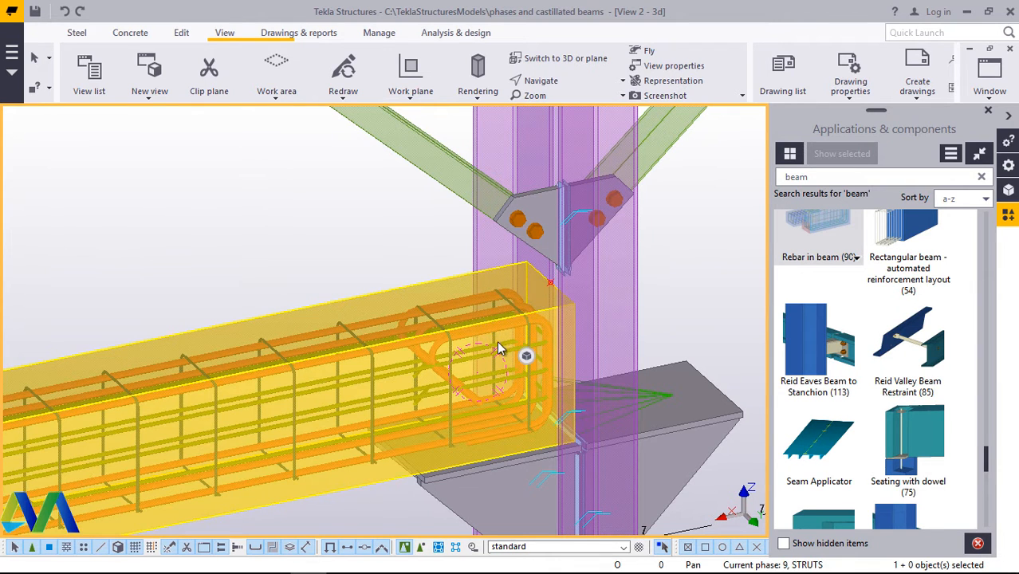
scroll(482, 351, up, 5)
ctrl+middle_drag(481, 355, 418, 386)
ctrl+middle_drag(544, 420, 614, 412)
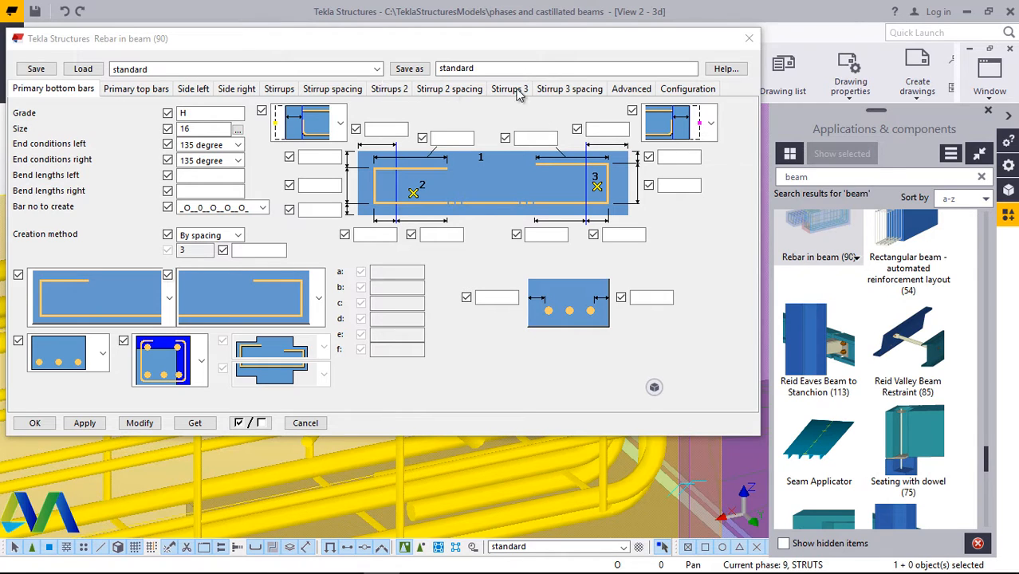
click(990, 112)
scroll(926, 332, down, 5)
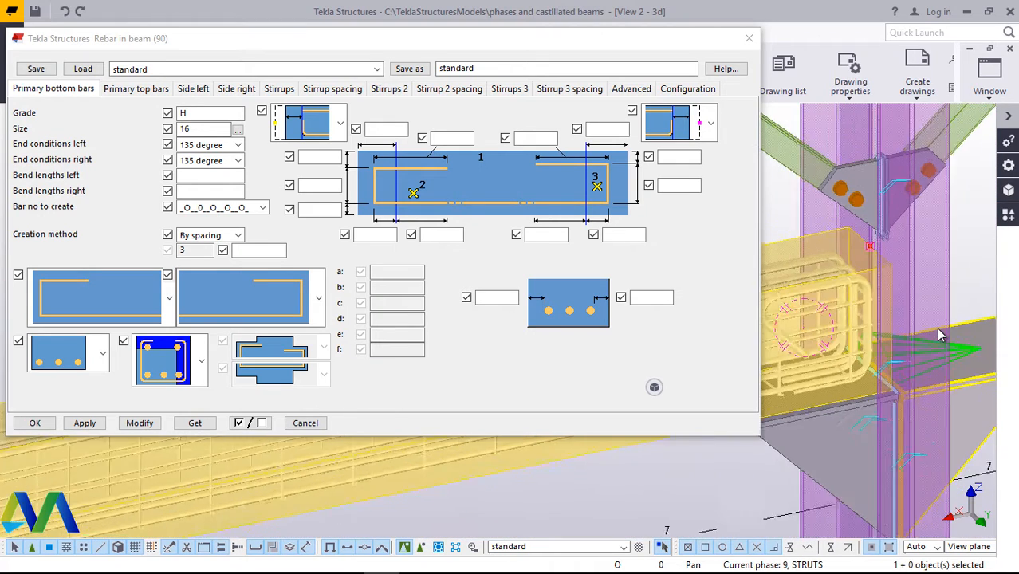
scroll(825, 335, up, 3)
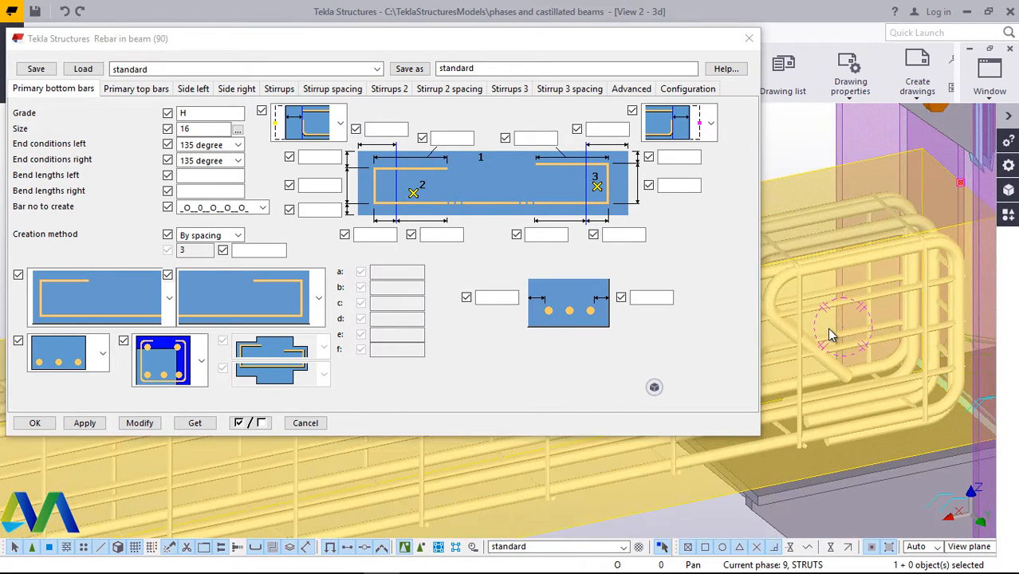
- Set the left and right end conditions of the primary bottom bars to 45 degree and modify the reinforcement
click(238, 145)
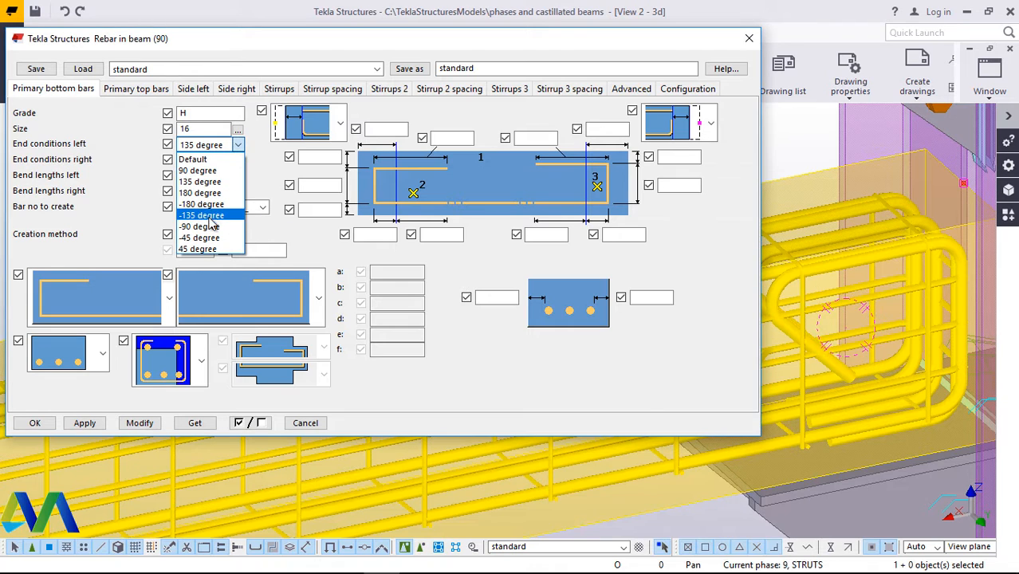
click(197, 249)
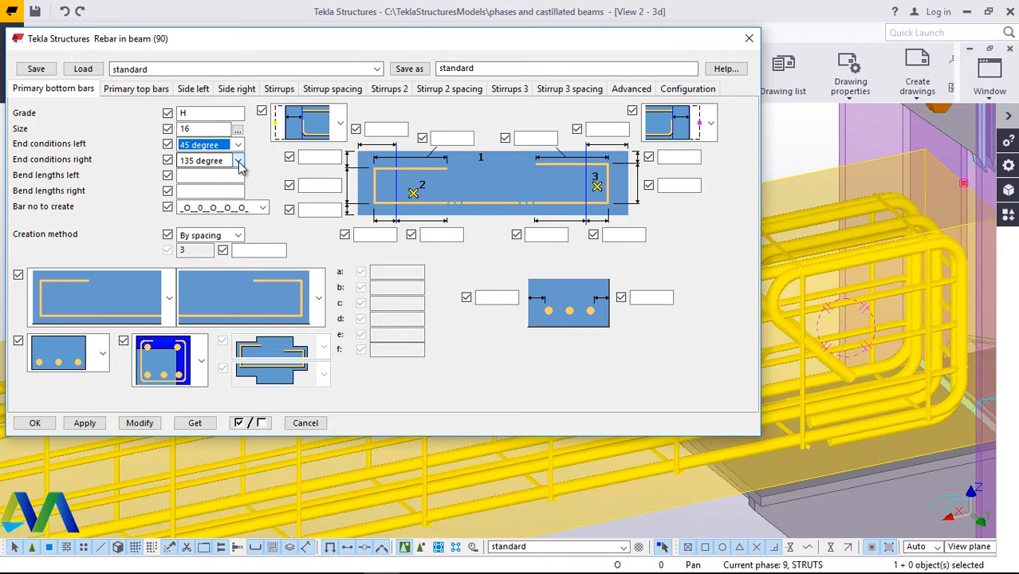
click(238, 161)
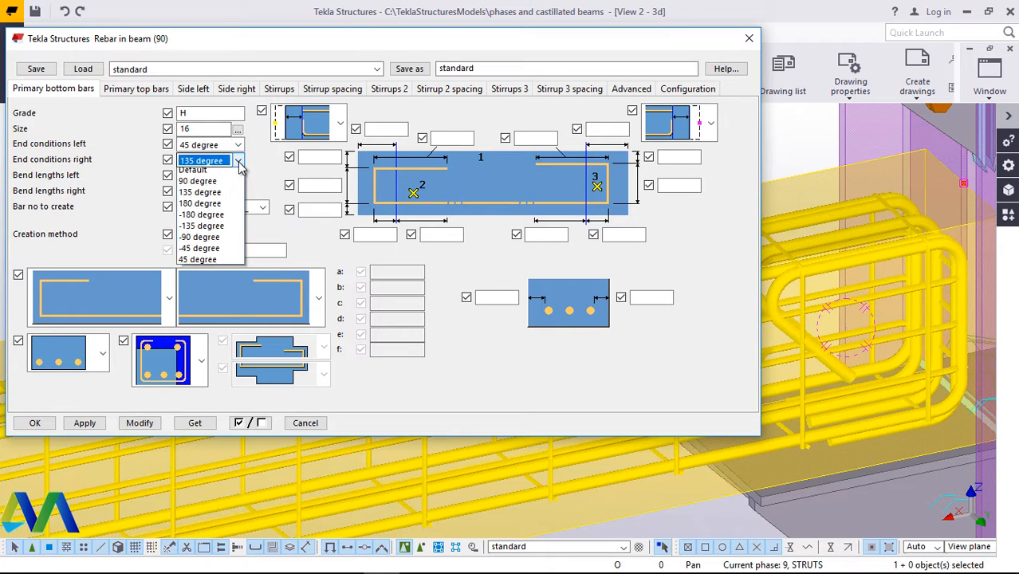
click(204, 265)
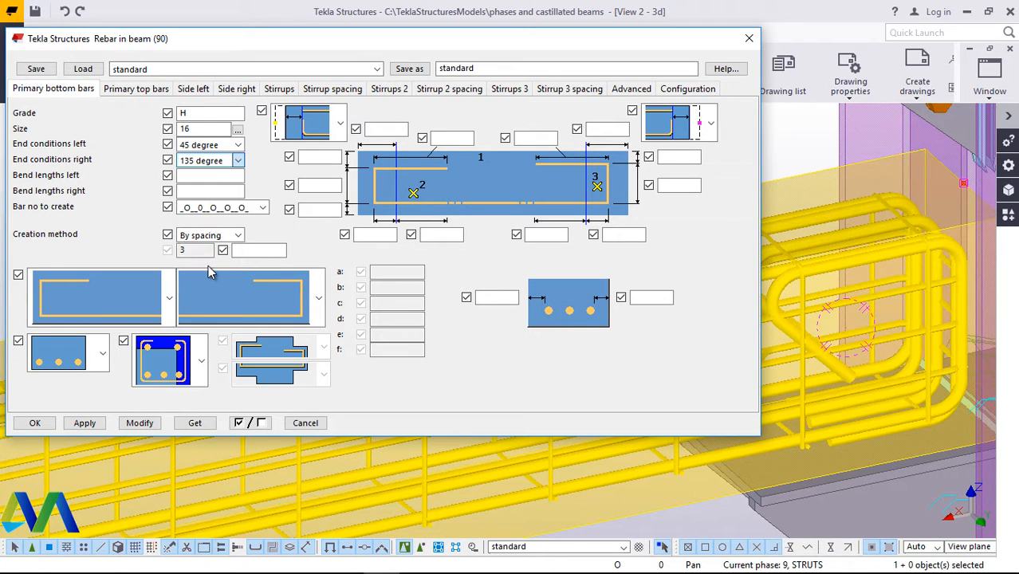
click(141, 422)
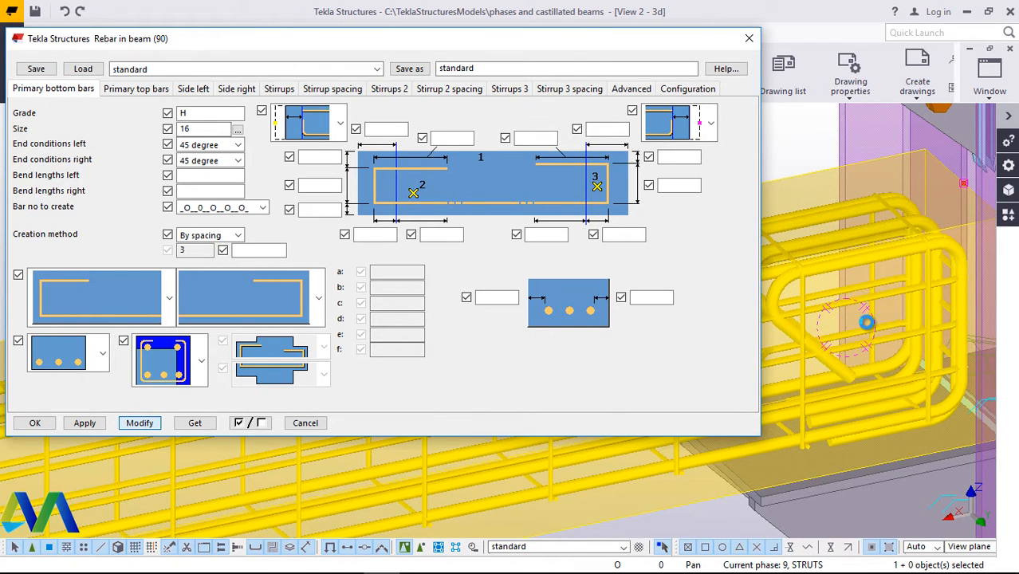
ctrl+middle_drag(875, 321, 842, 339)
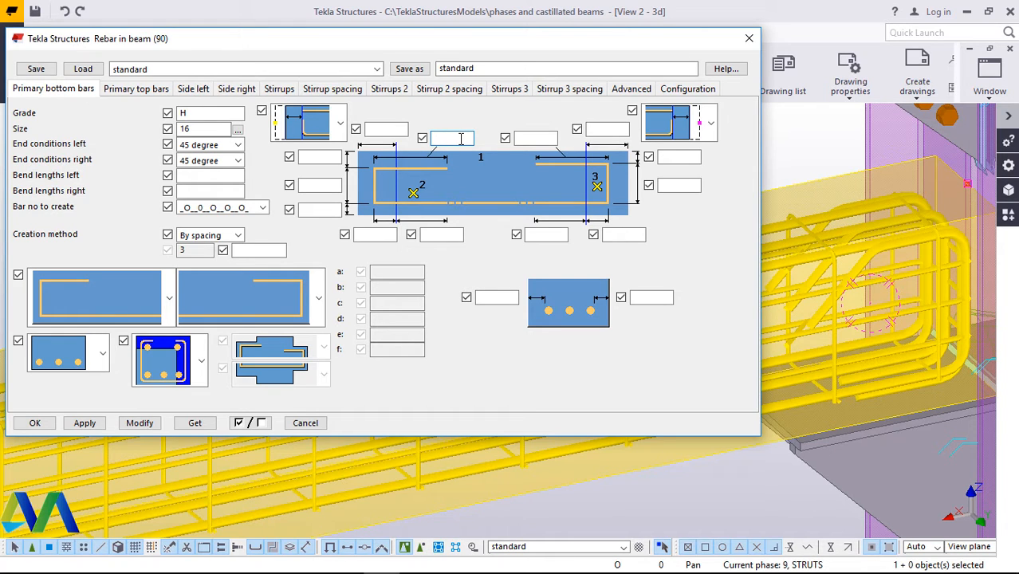
- Set the upper leg lengths at both ends of the primary bottom bars to 600 and modify the reinforcement
click(523, 138)
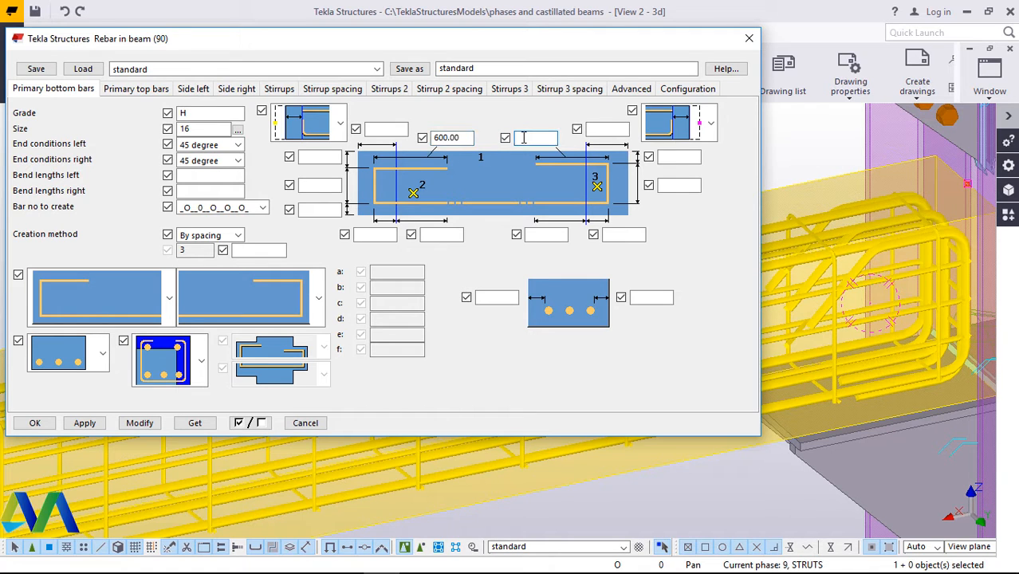
text(600)
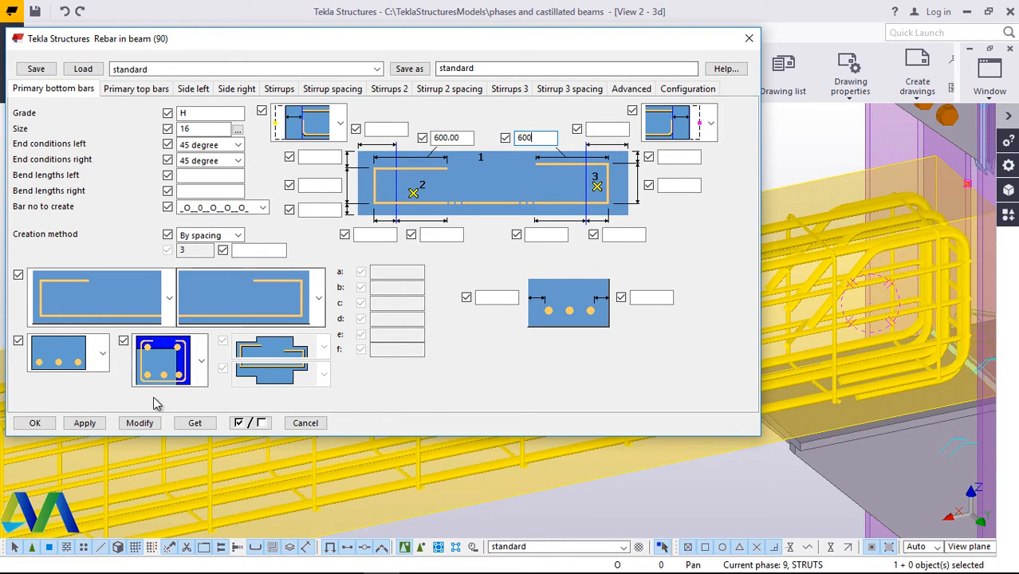
click(140, 424)
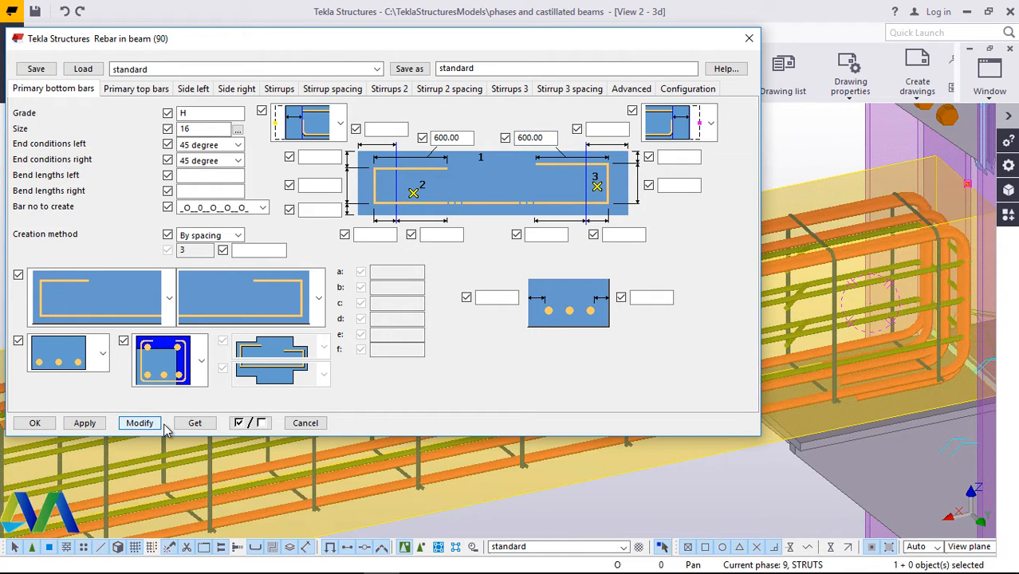
- Examine the hooks and extended legs of the bottom bars at the beam's A' column end
scroll(864, 272, down, 4)
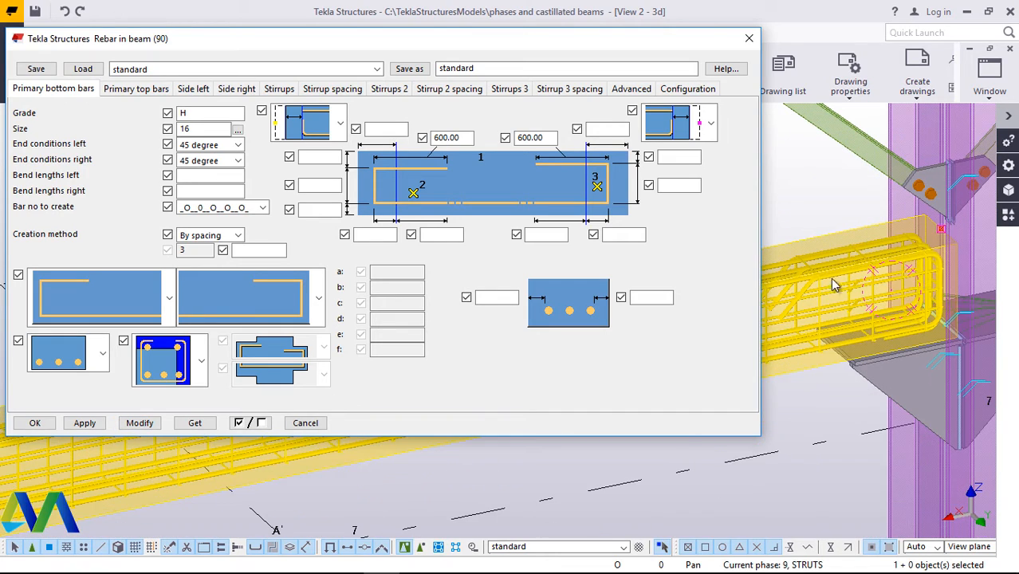
scroll(789, 297, up, 2)
scroll(797, 313, up, 3)
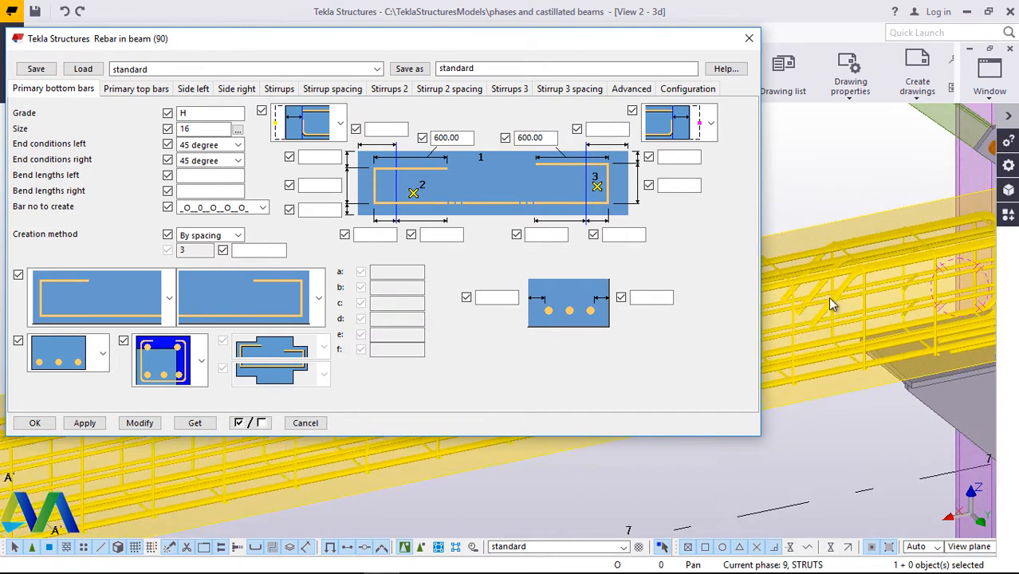
scroll(832, 295, up, 3)
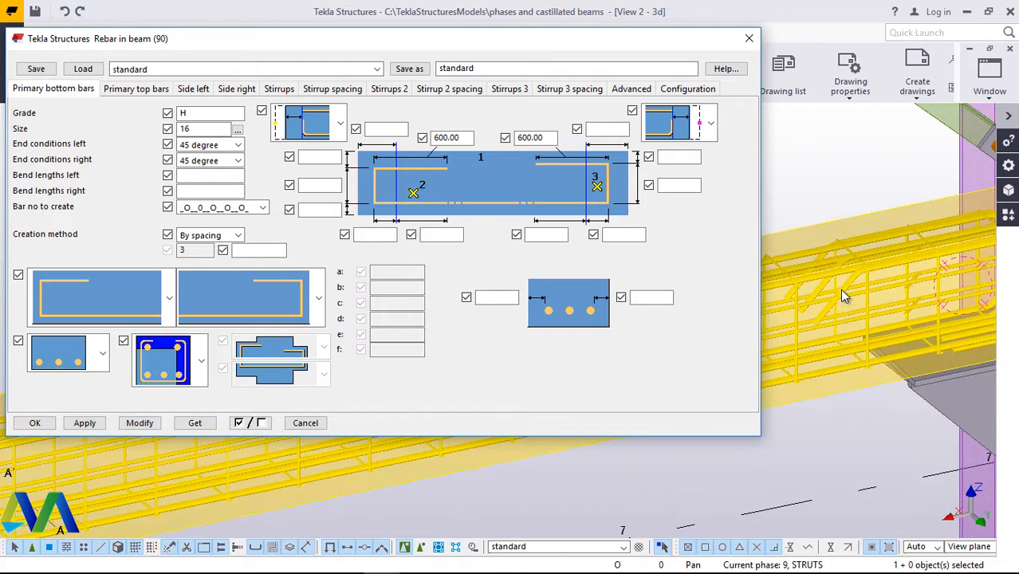
scroll(836, 309, up, 2)
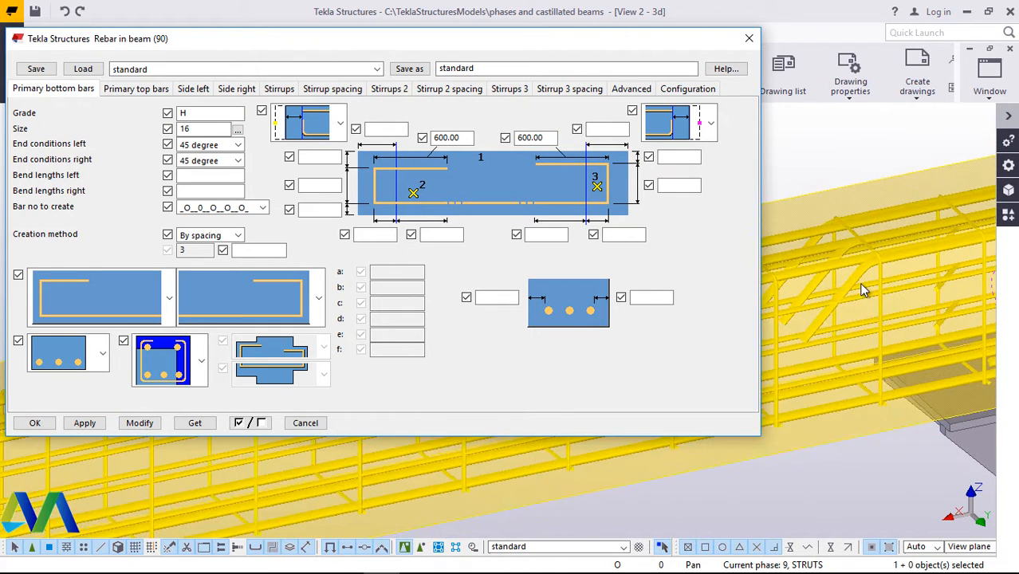
scroll(854, 289, down, 2)
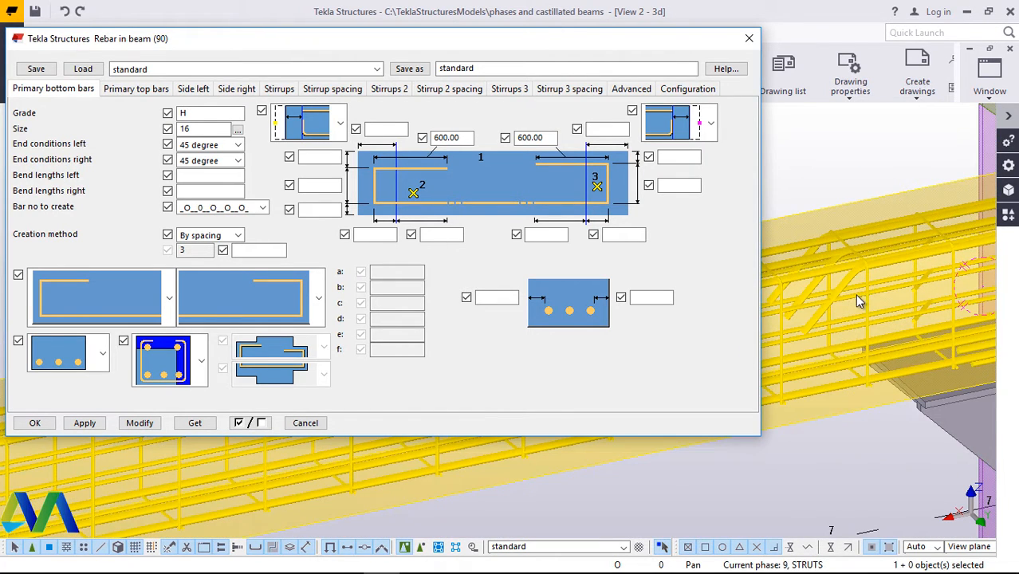
scroll(913, 297, down, 2)
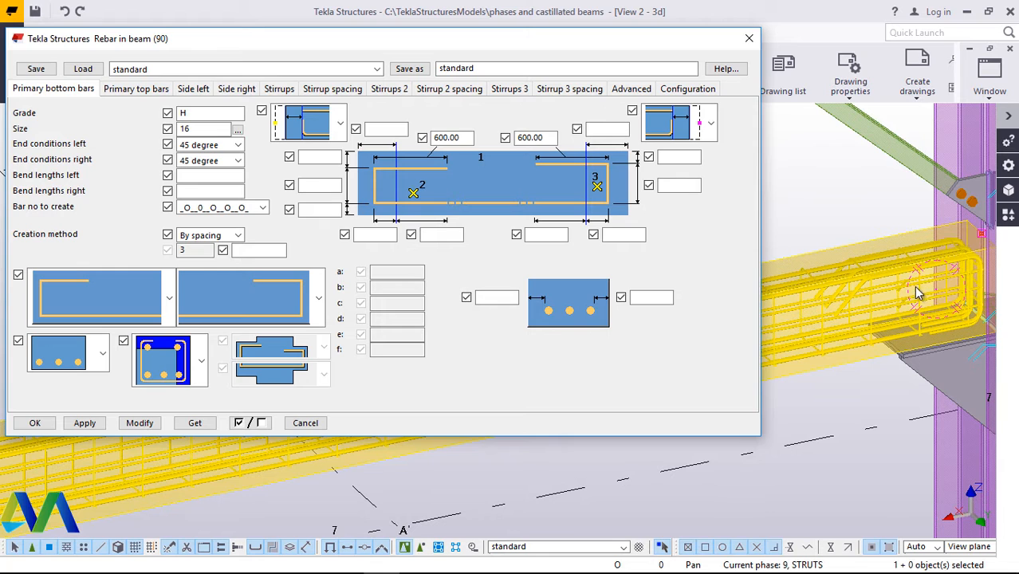
- Set the left and right end conditions of the primary top bars to 45 degree
click(133, 88)
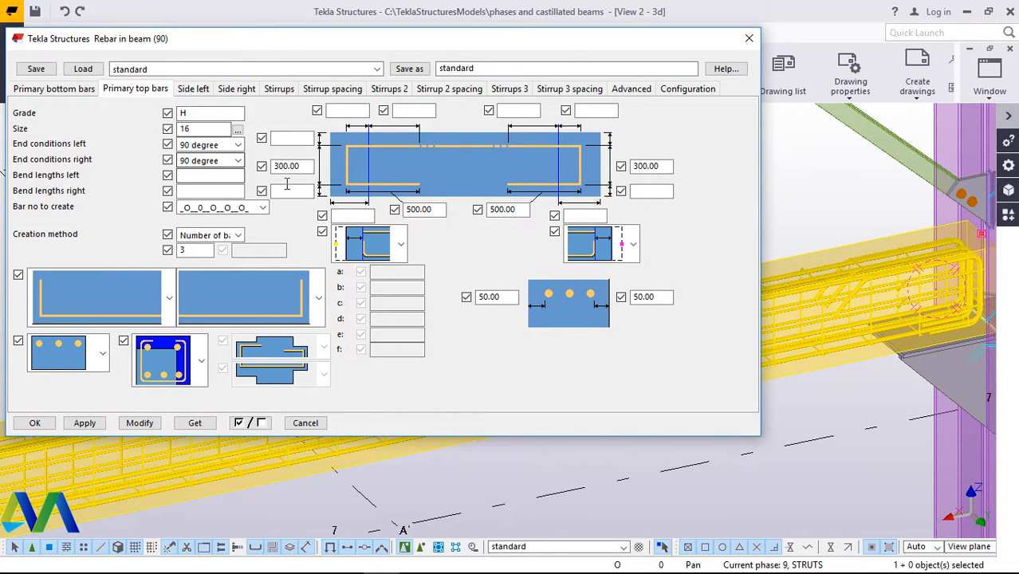
scroll(960, 319, up, 3)
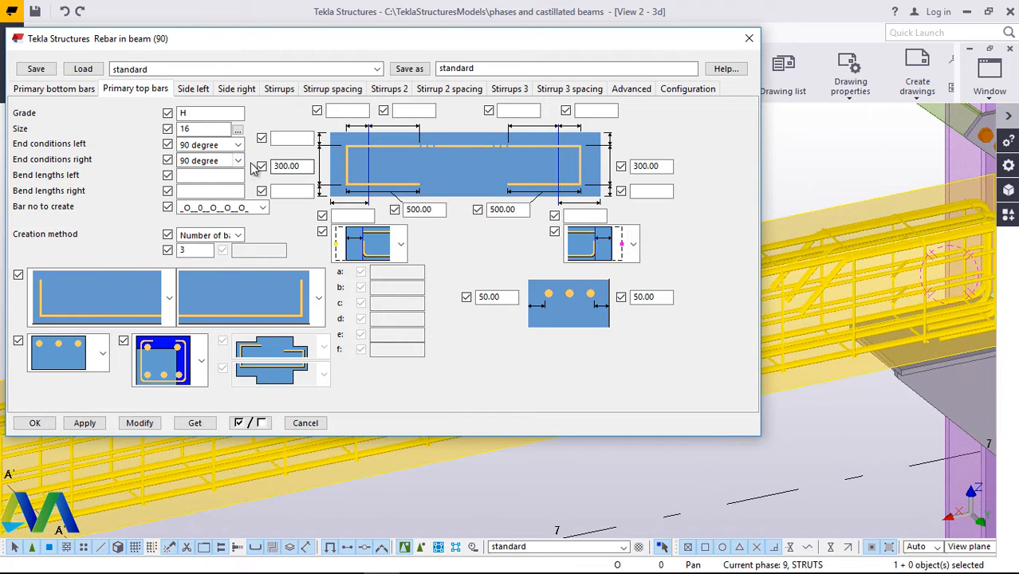
click(236, 145)
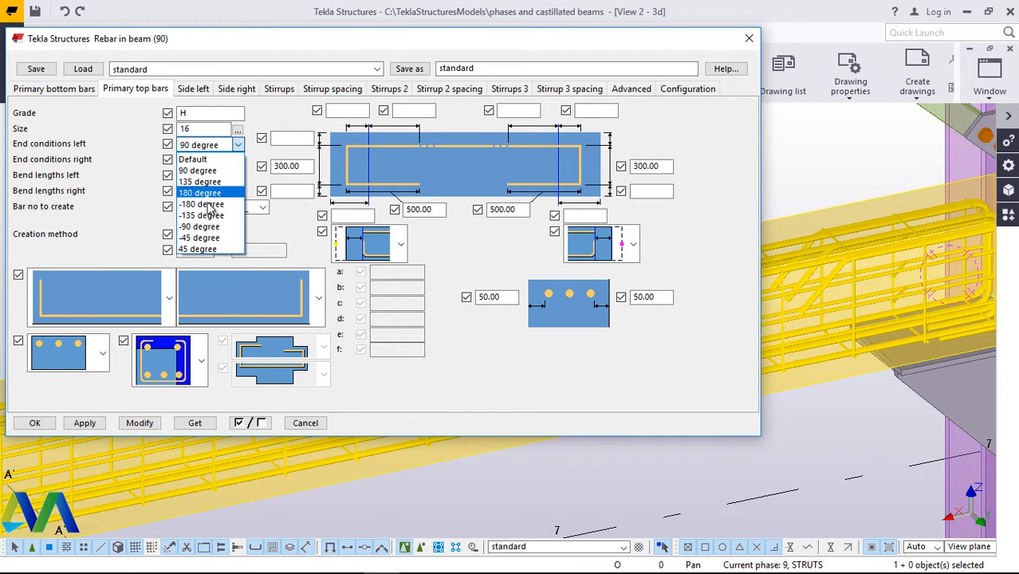
click(212, 249)
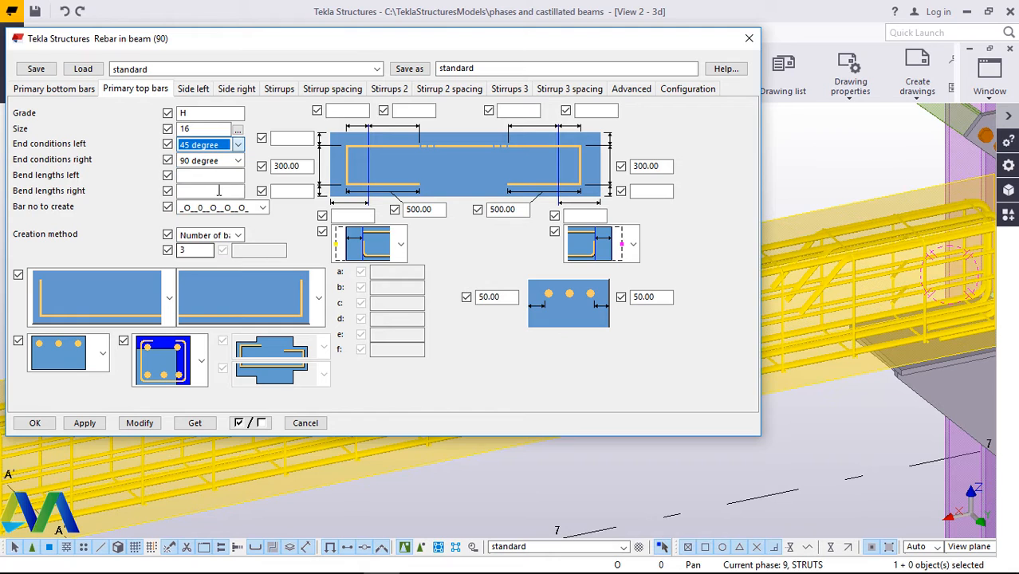
click(237, 160)
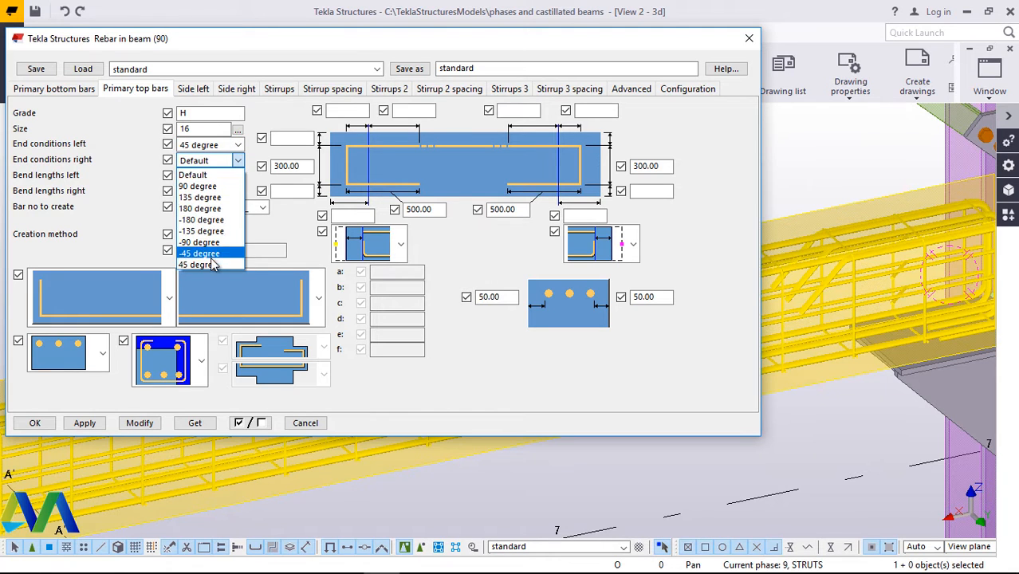
click(211, 268)
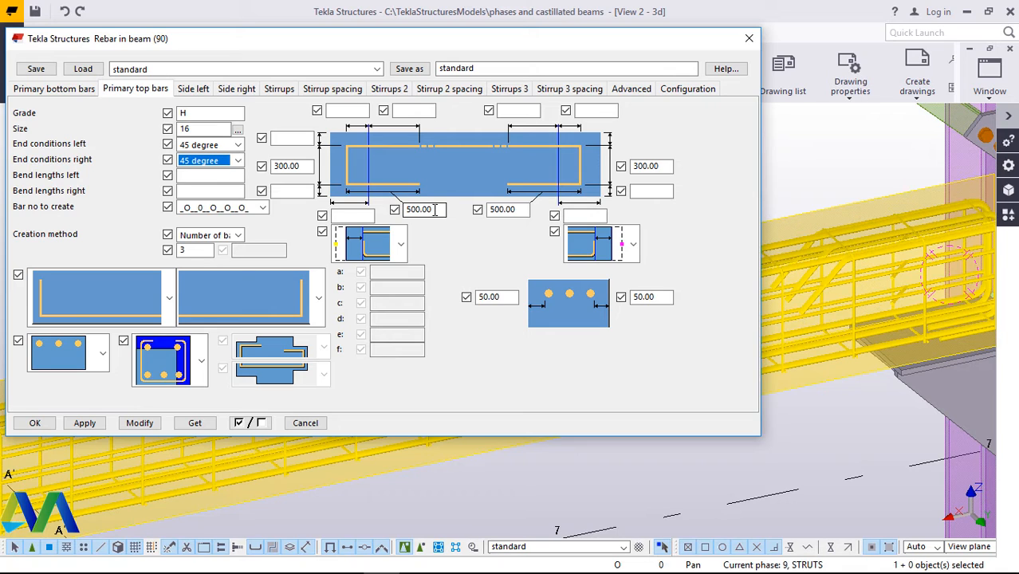
- Set the lower leg lengths at both ends of the primary top bars to 600 and modify the reinforcement
double_click(435, 210)
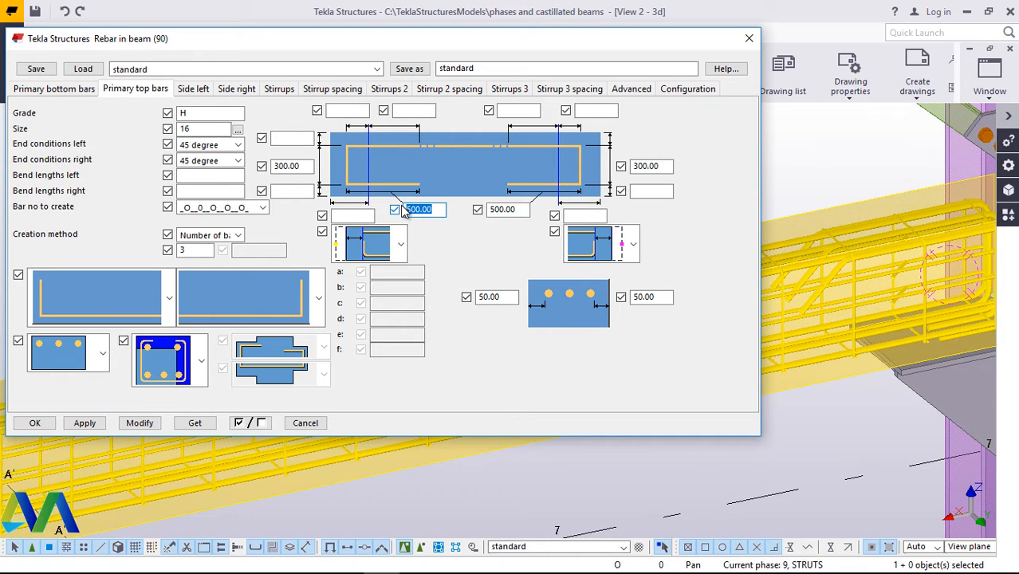
text(600)
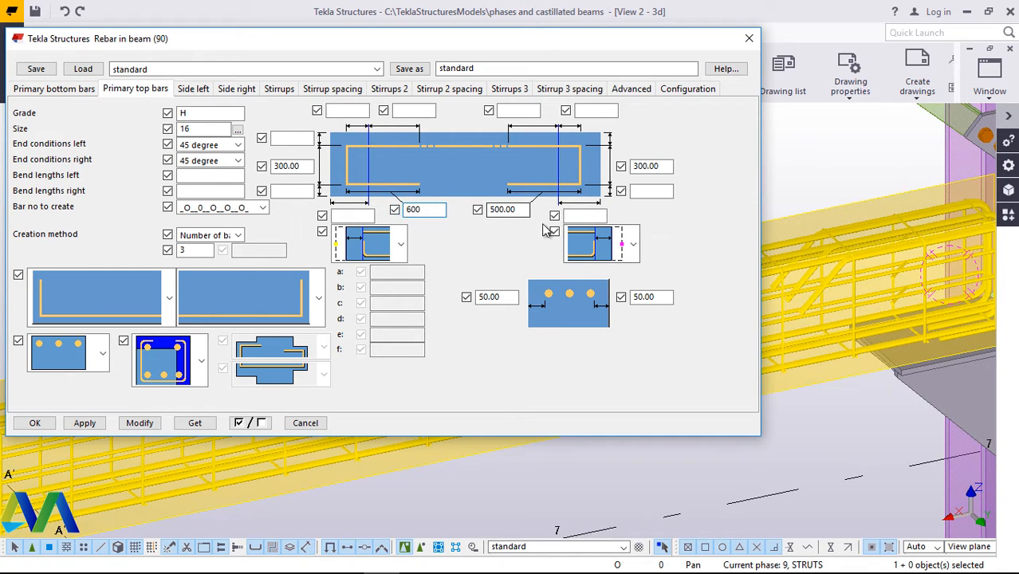
double_click(498, 210)
text(6)
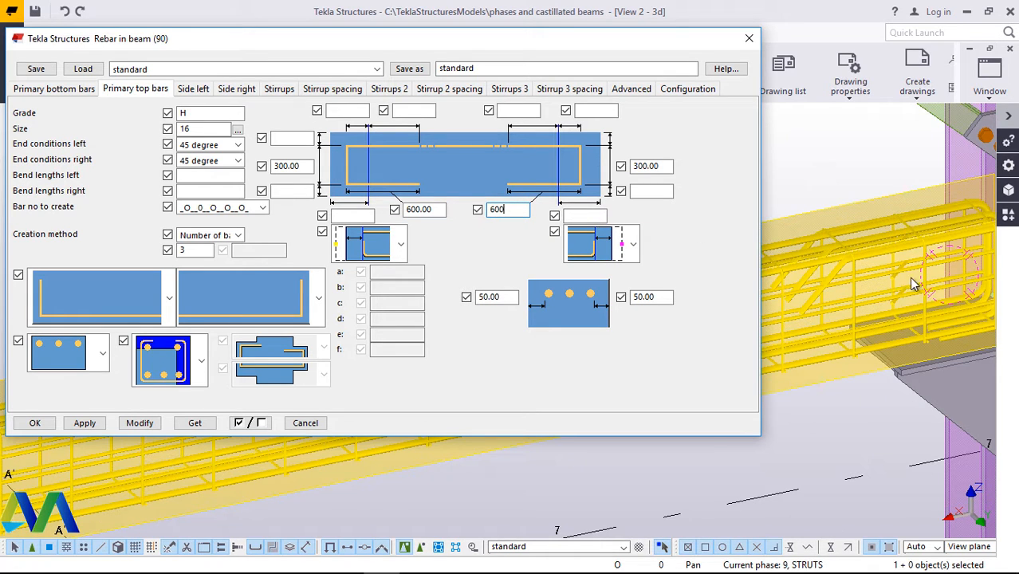
scroll(913, 296, down, 4)
scroll(913, 295, up, 4)
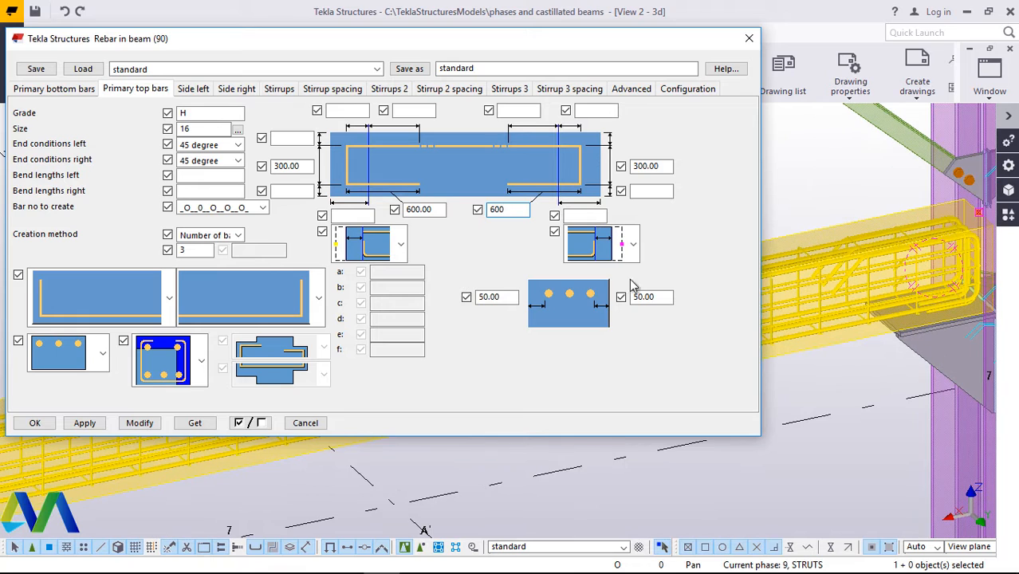
click(142, 425)
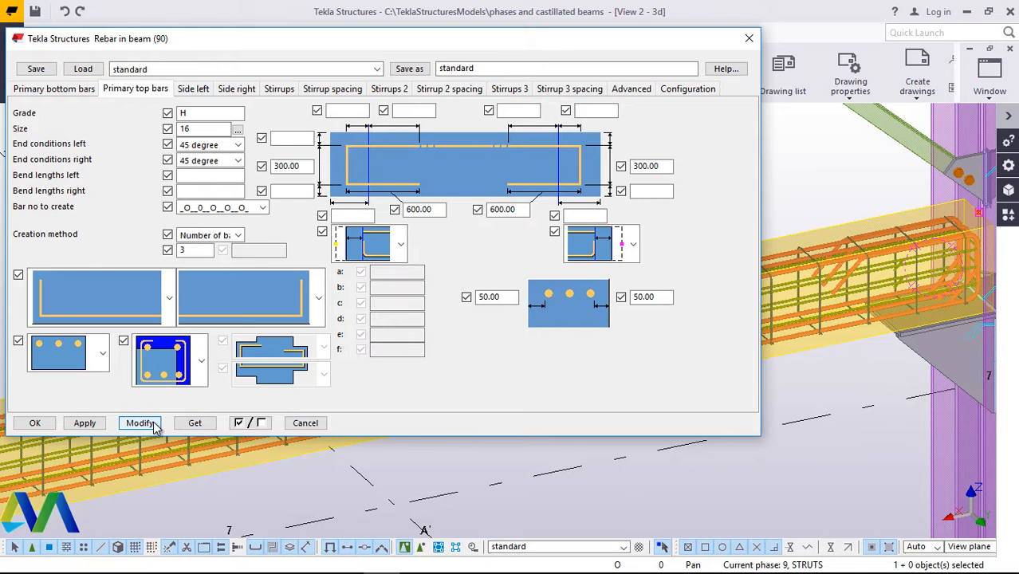
ctrl+middle_drag(916, 255, 910, 315)
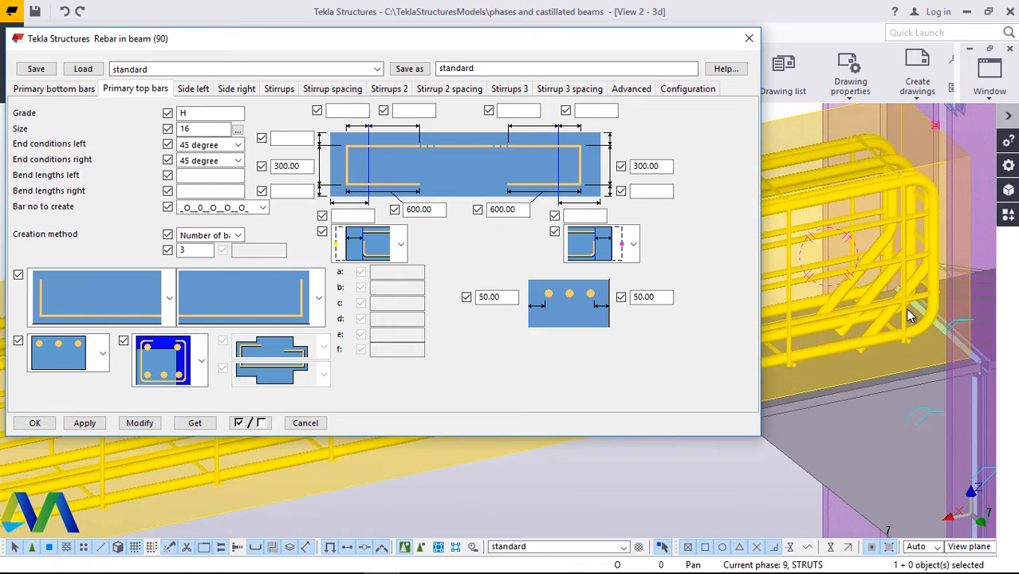
scroll(909, 315, down, 3)
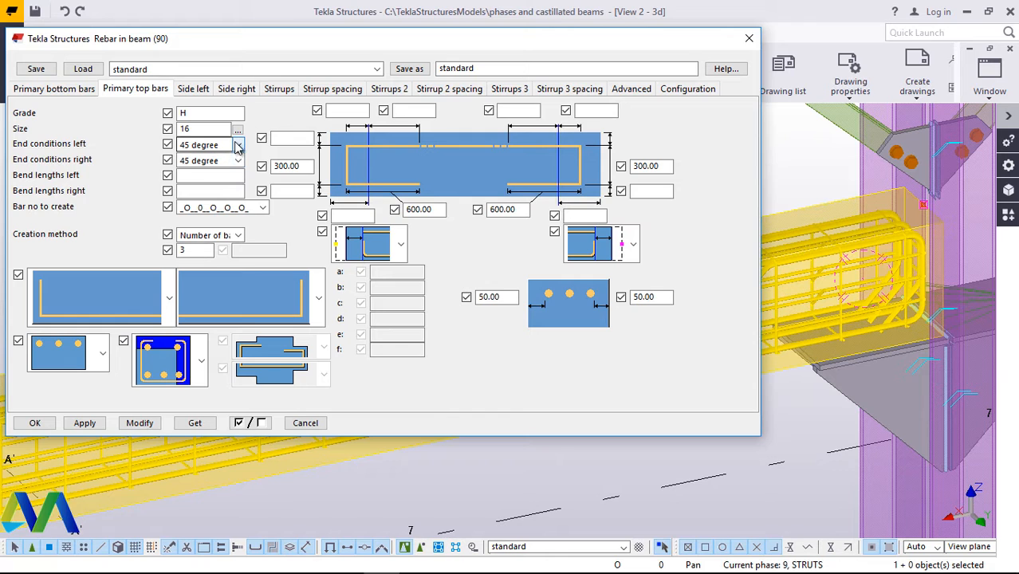
- Review the grade and reinforcing bar size options of the primary bottom bars, and the settings of the primary top and left and right side bars
click(64, 91)
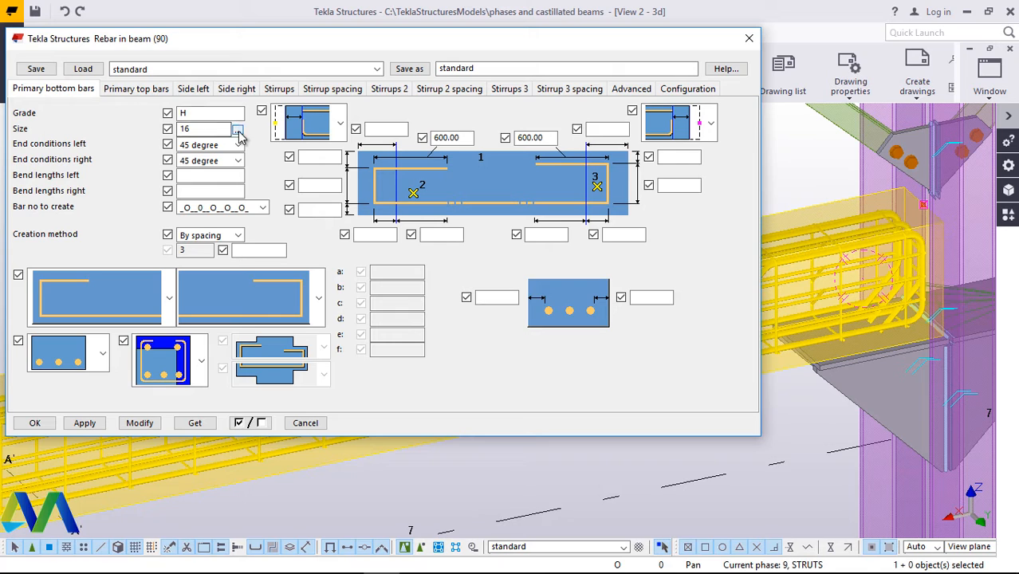
click(206, 113)
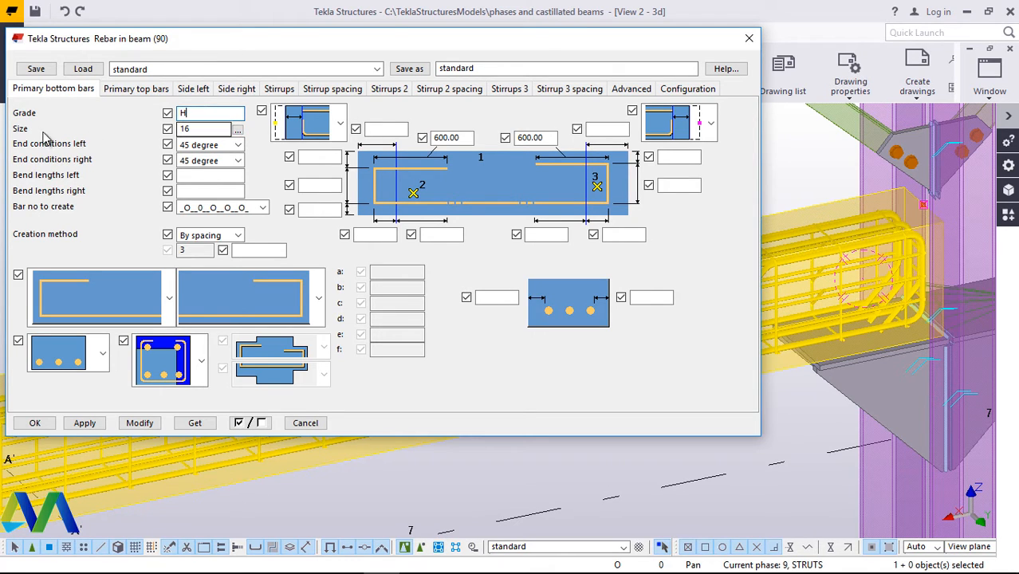
click(238, 129)
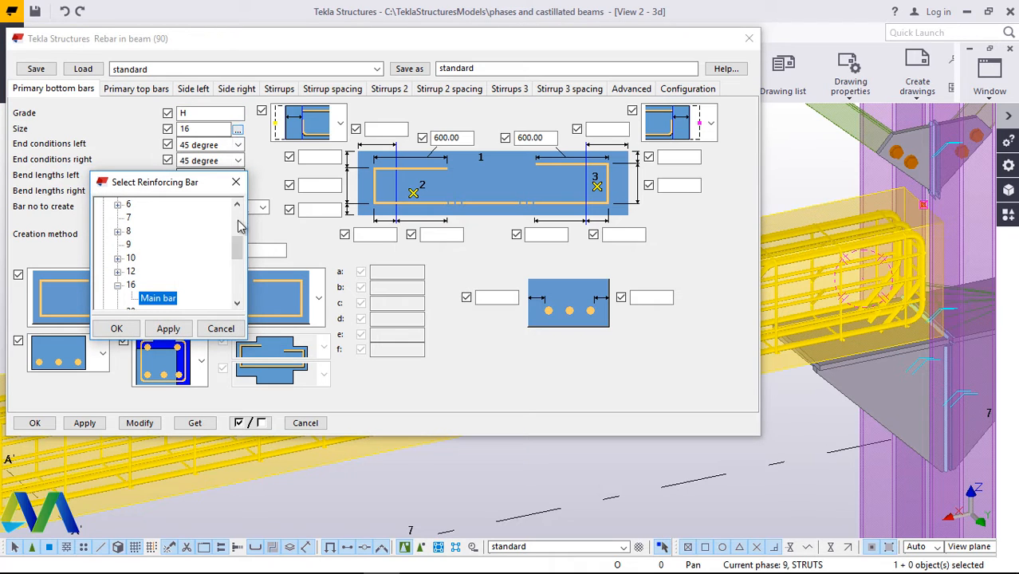
scroll(234, 259, down, 1)
mouse_move(233, 259)
mouse_down()
mouse_move(235, 291)
mouse_move(239, 243)
mouse_move(237, 274)
mouse_move(243, 257)
mouse_up()
scroll(223, 312, down, 2)
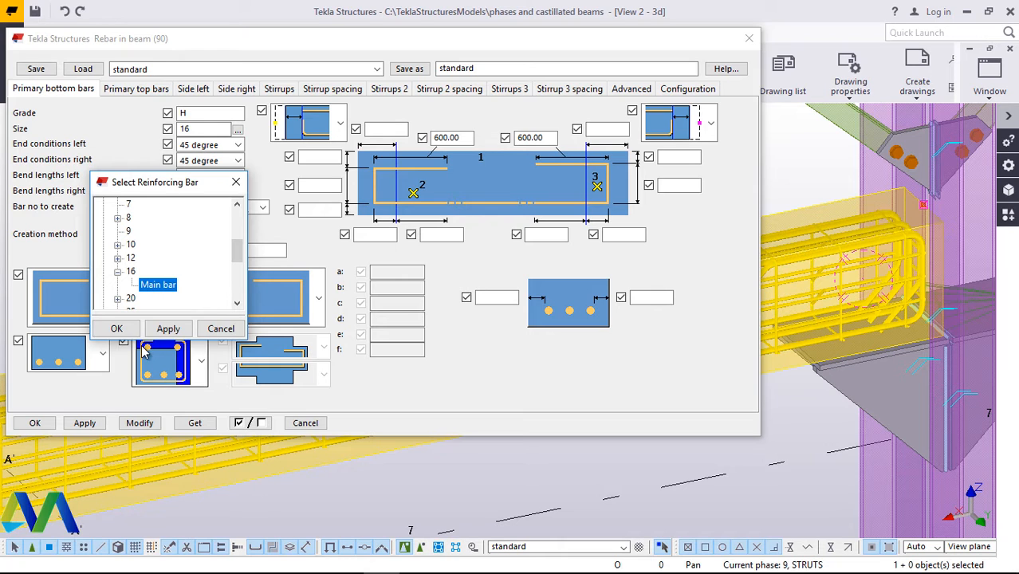
click(116, 332)
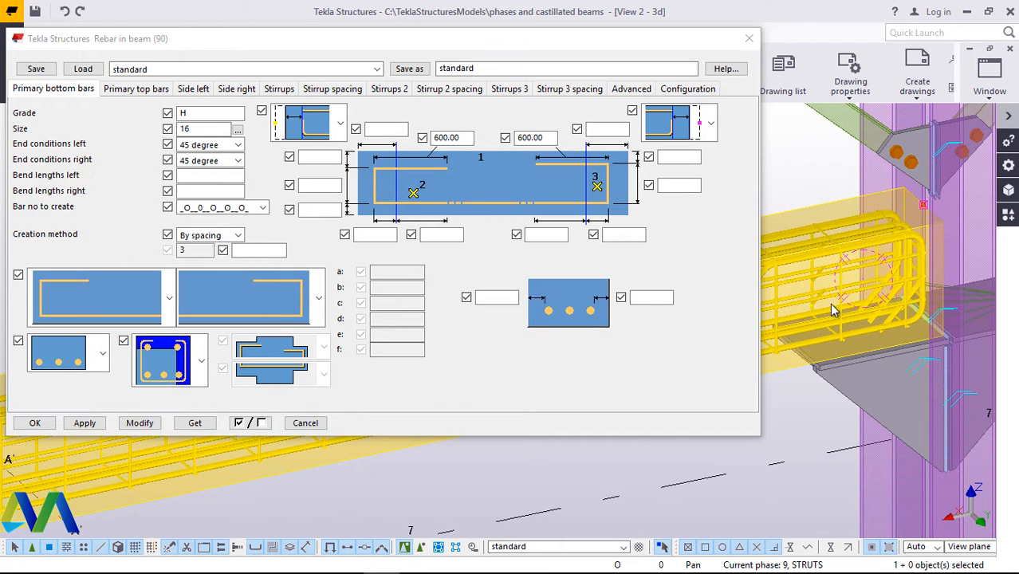
click(136, 89)
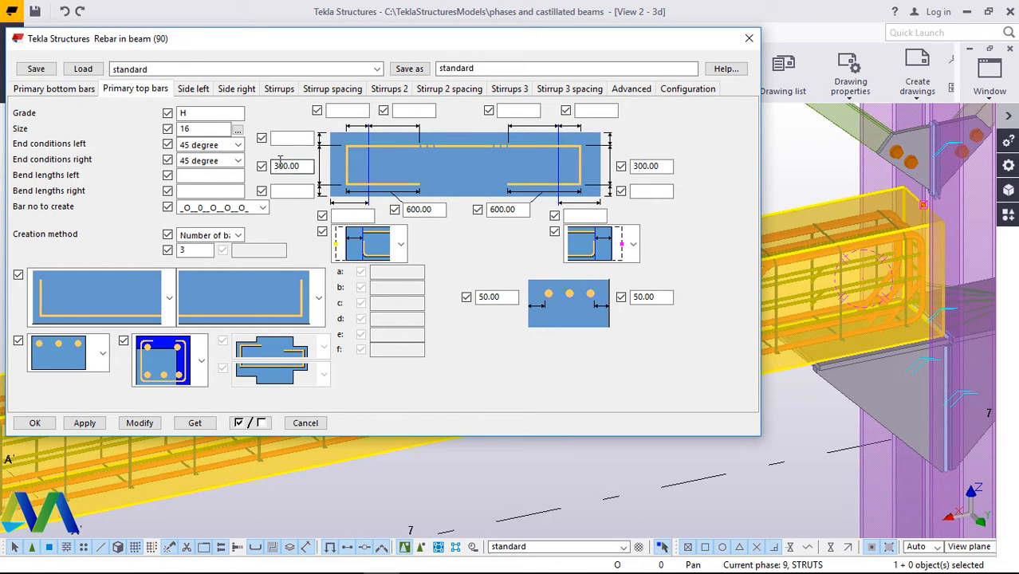
click(191, 89)
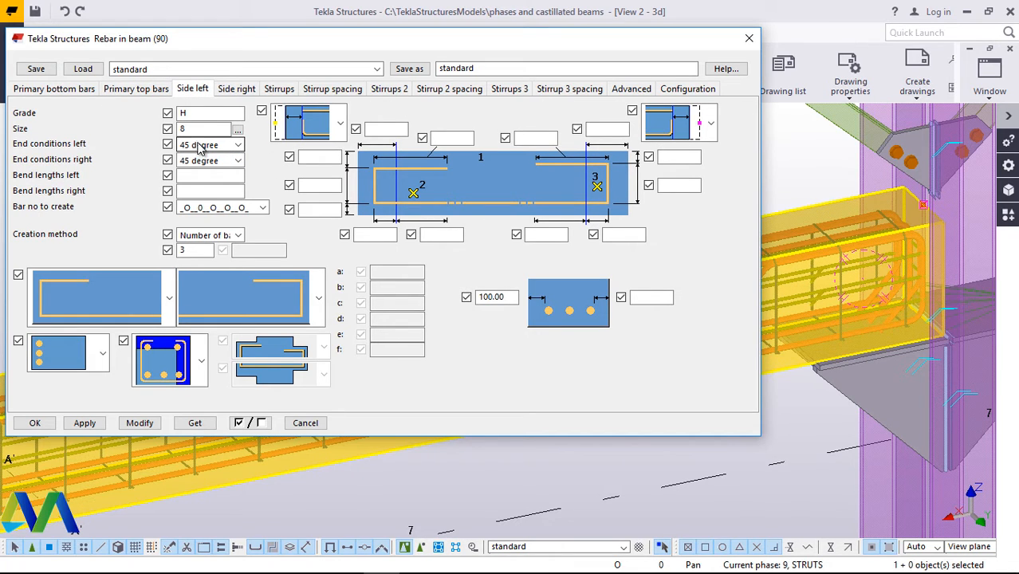
click(236, 89)
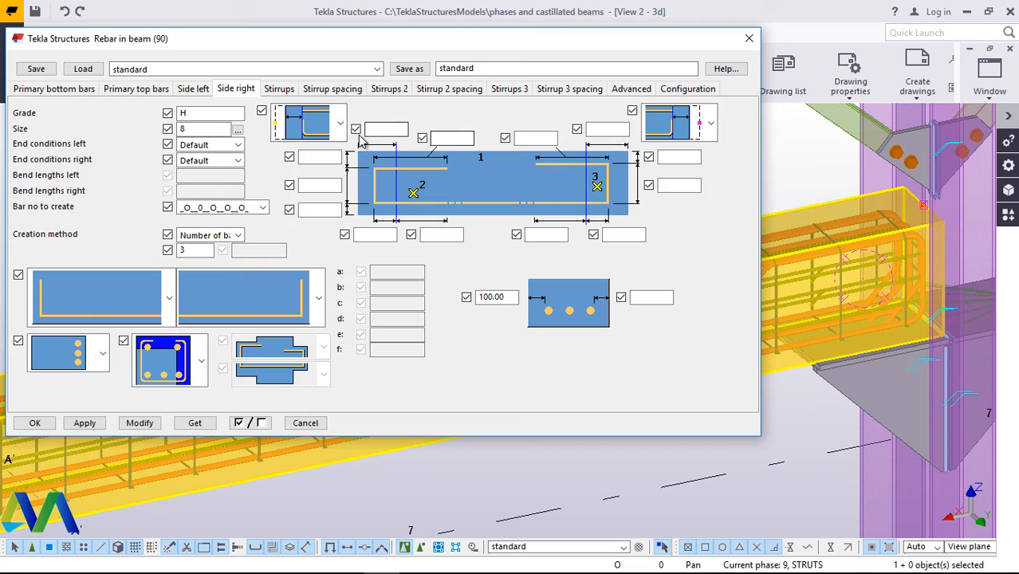
- Set the left and right end conditions of the stirrups to 45 degree and modify the reinforcement
click(279, 90)
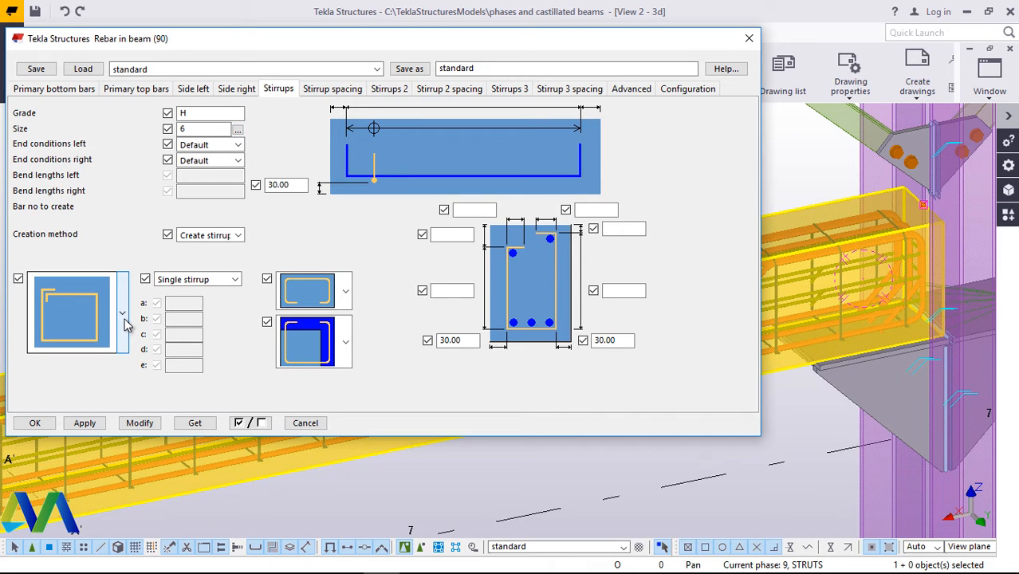
click(238, 145)
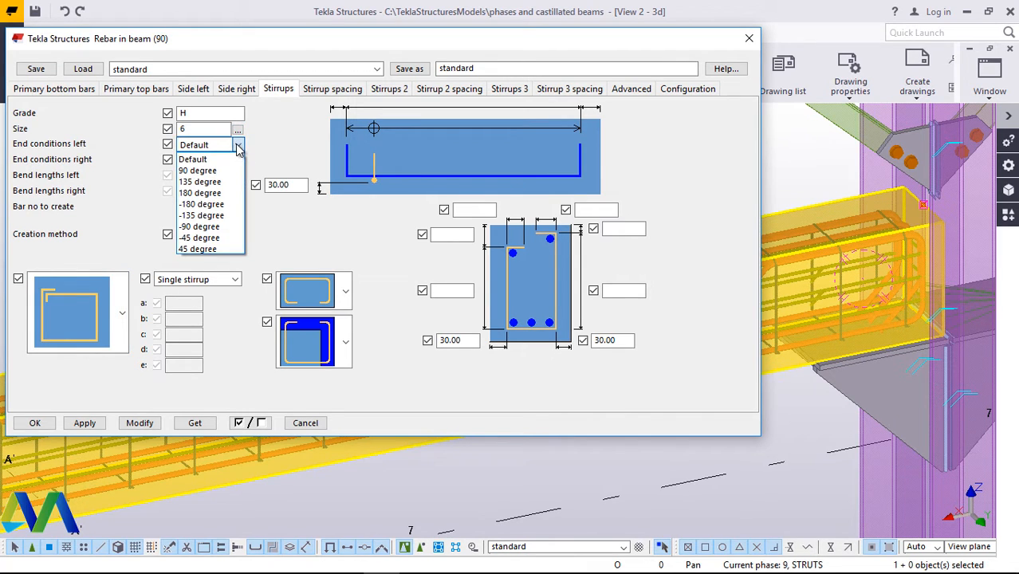
click(209, 249)
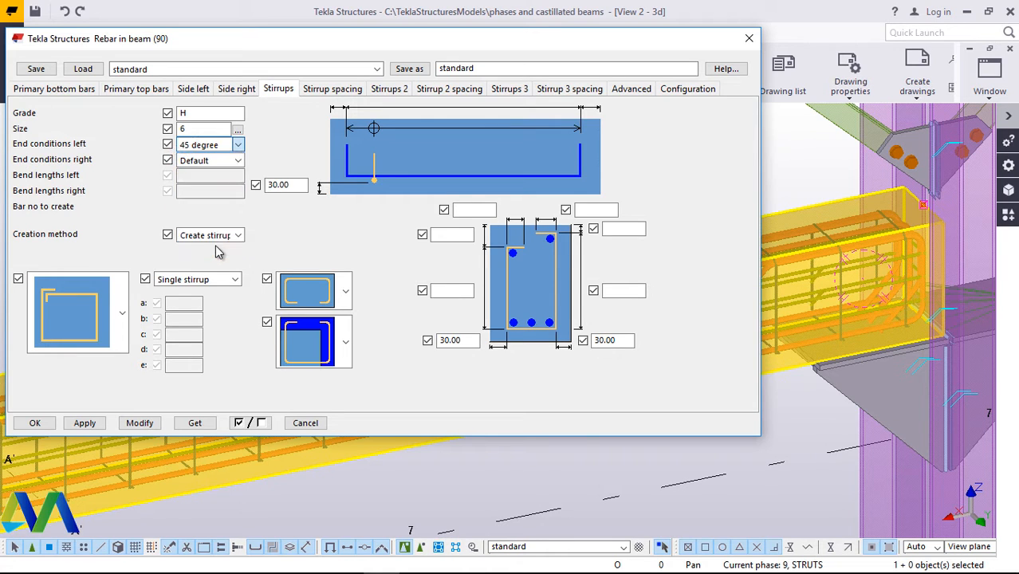
click(237, 160)
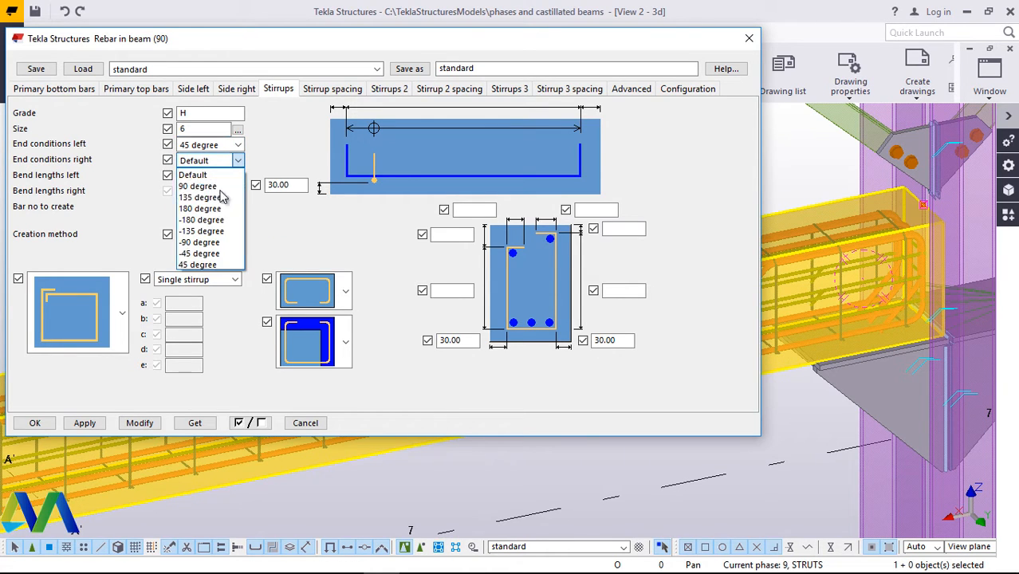
click(198, 264)
click(140, 423)
click(148, 423)
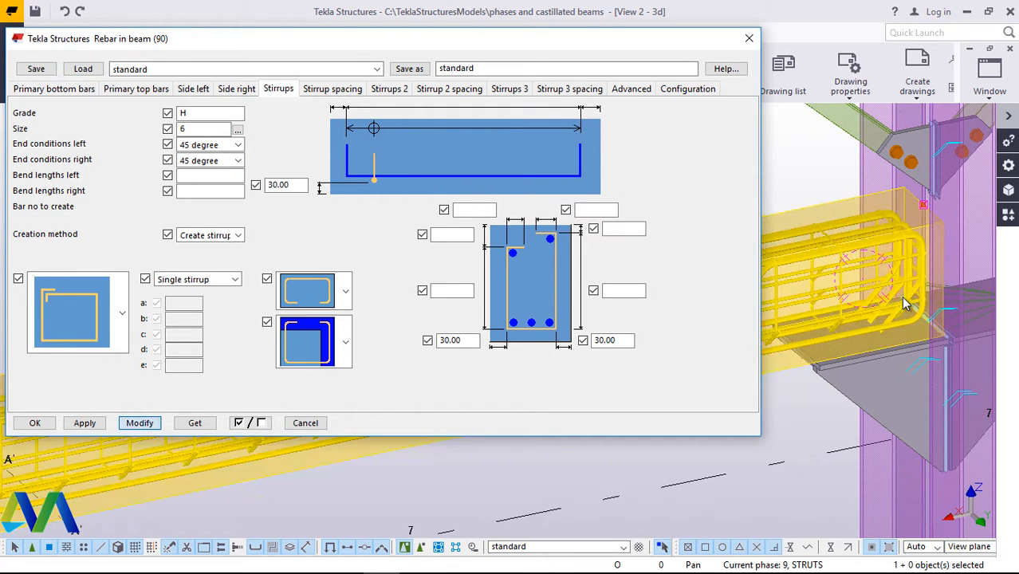
- Examine the stirrup end hooks around the bottom bars near the beam's column end
scroll(901, 289, up, 3)
scroll(901, 287, up, 4)
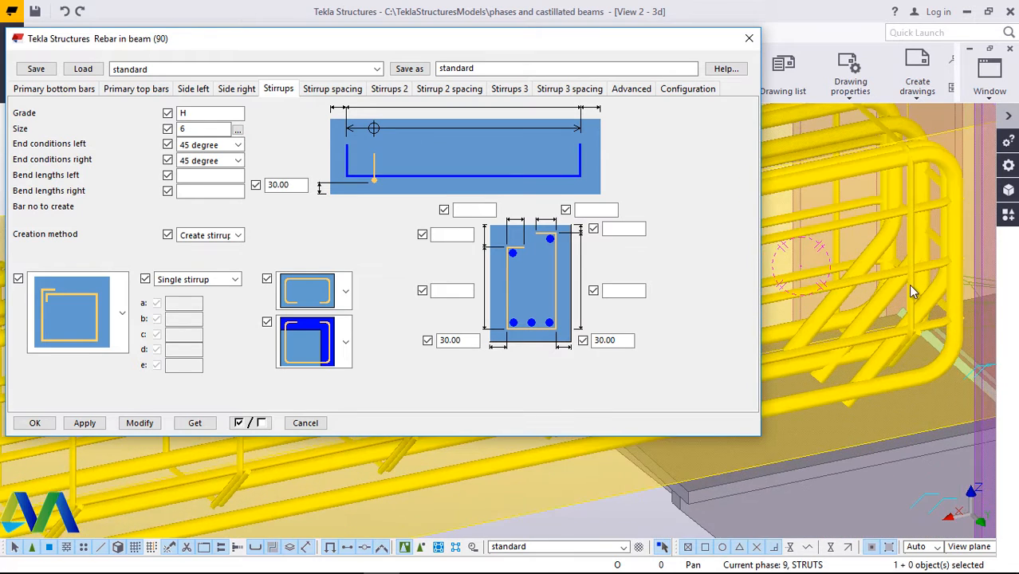
scroll(909, 283, down, 4)
ctrl+middle_drag(922, 290, 818, 341)
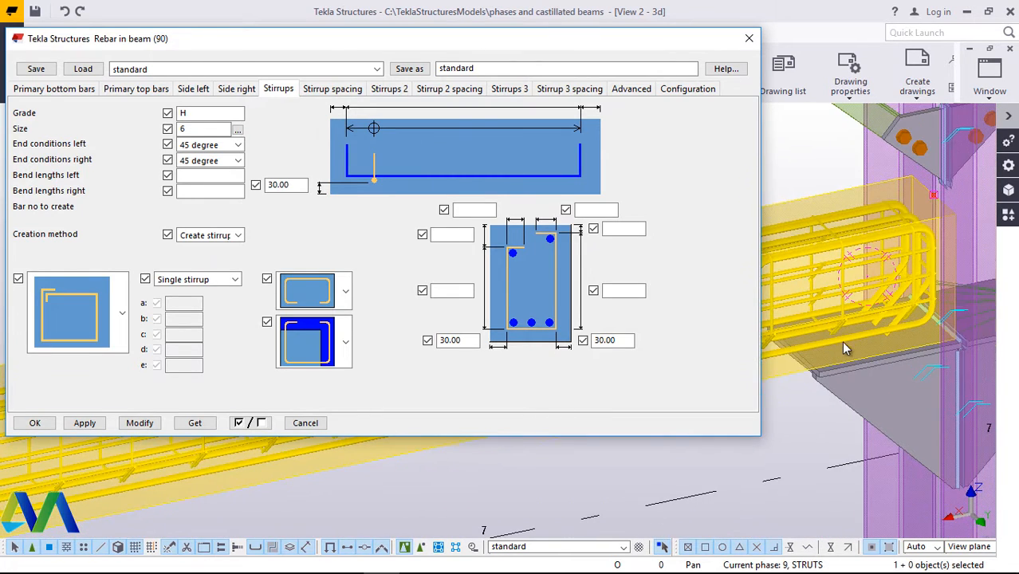
scroll(842, 342, up, 10)
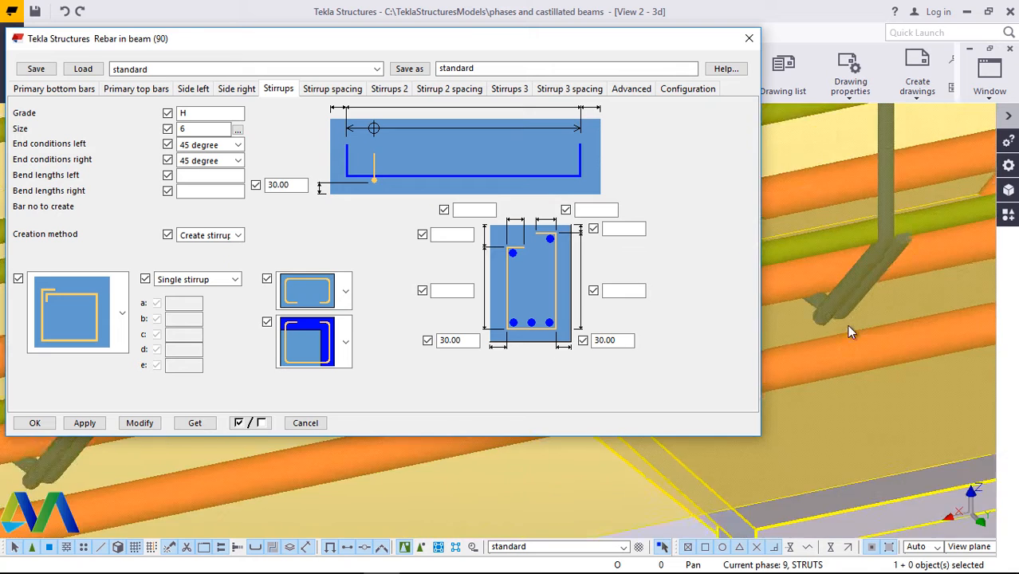
scroll(849, 319, down, 6)
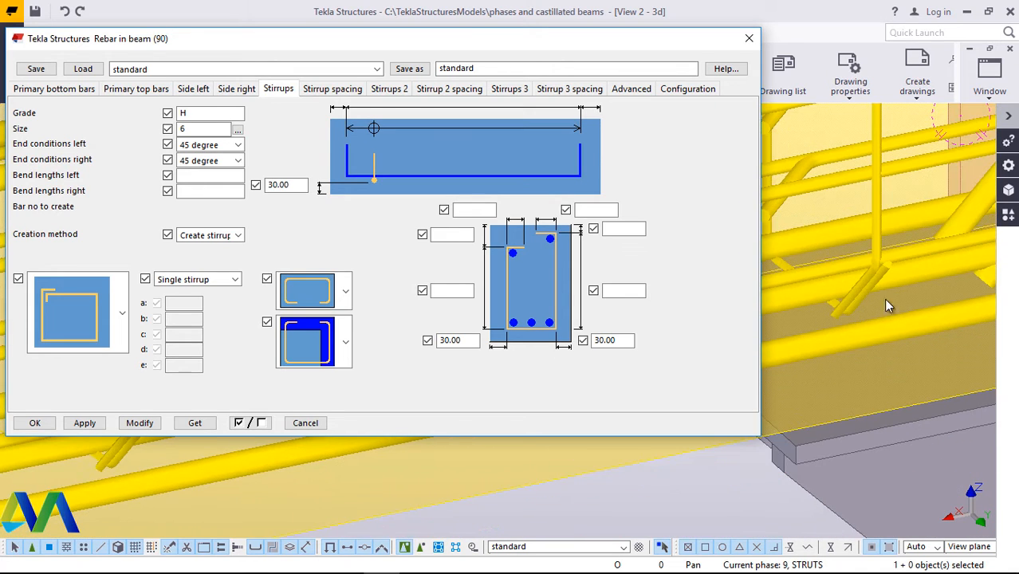
- Set the left and right end conditions of the stirrups to 180 degree
click(237, 144)
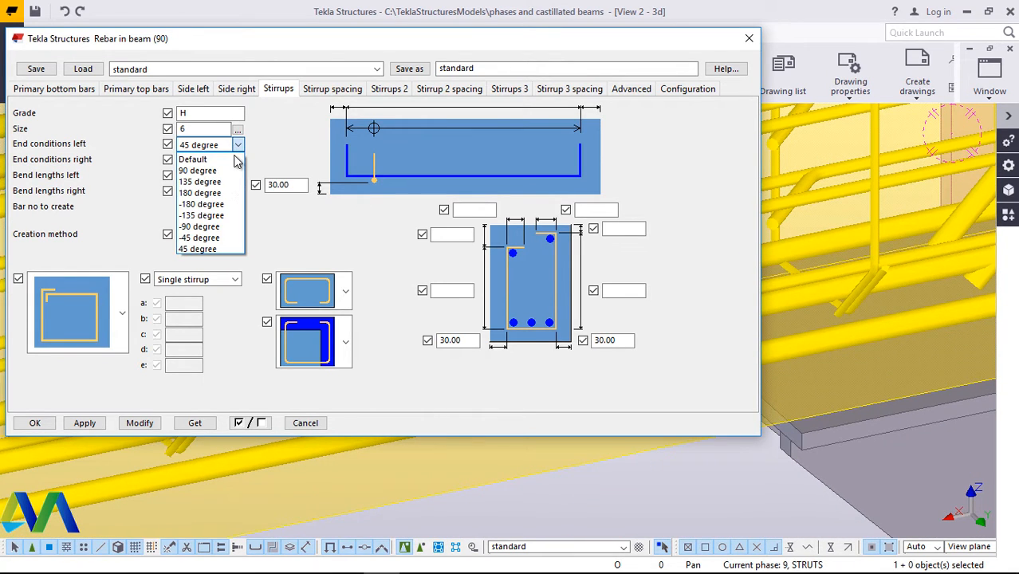
click(217, 193)
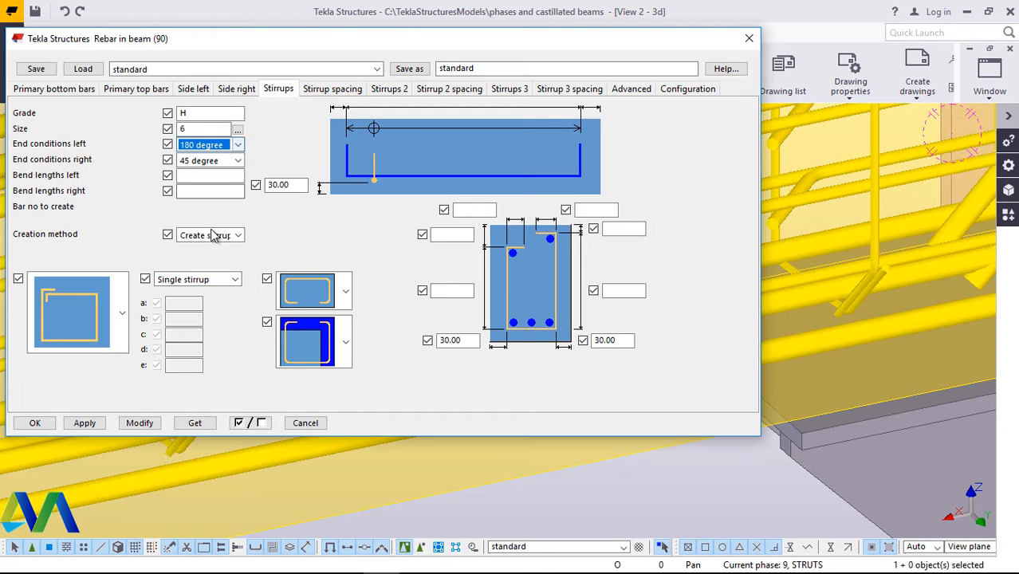
ctrl+middle_drag(830, 309, 881, 302)
scroll(860, 303, down, 3)
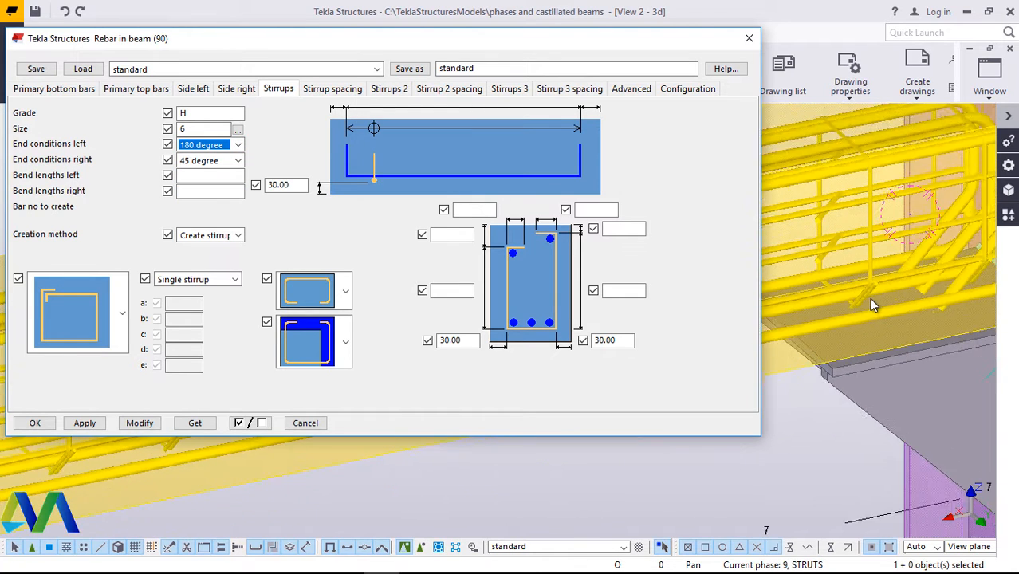
click(239, 161)
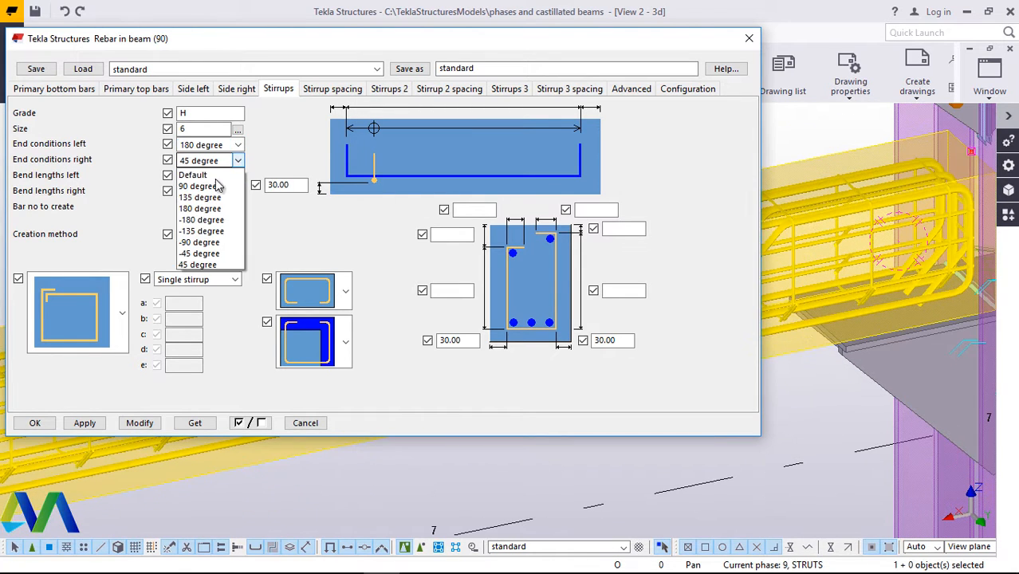
click(200, 209)
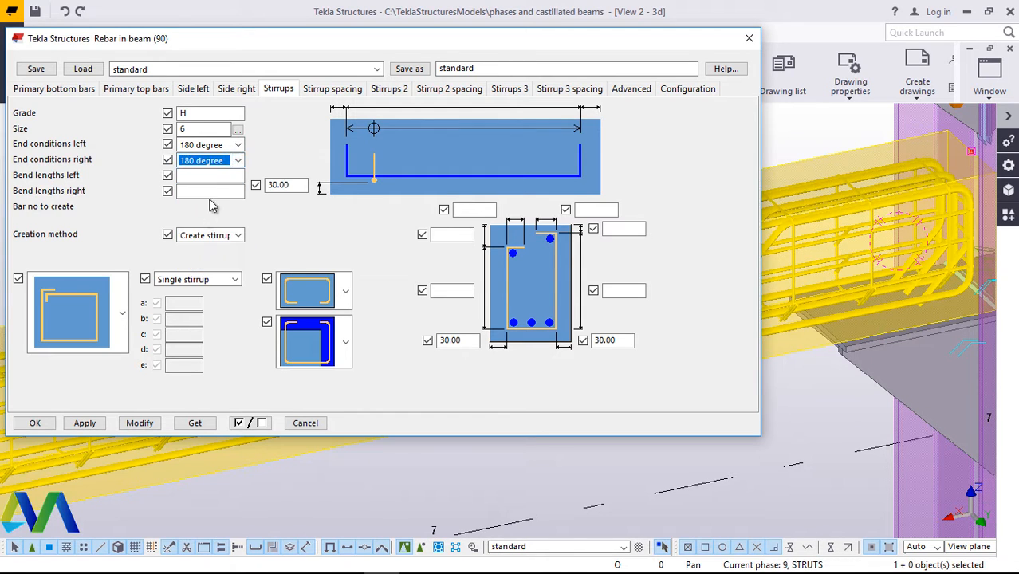
- Modify the reinforcement with the 180 degree stirrup ends and inspect the hooks around the bottom bars
click(139, 423)
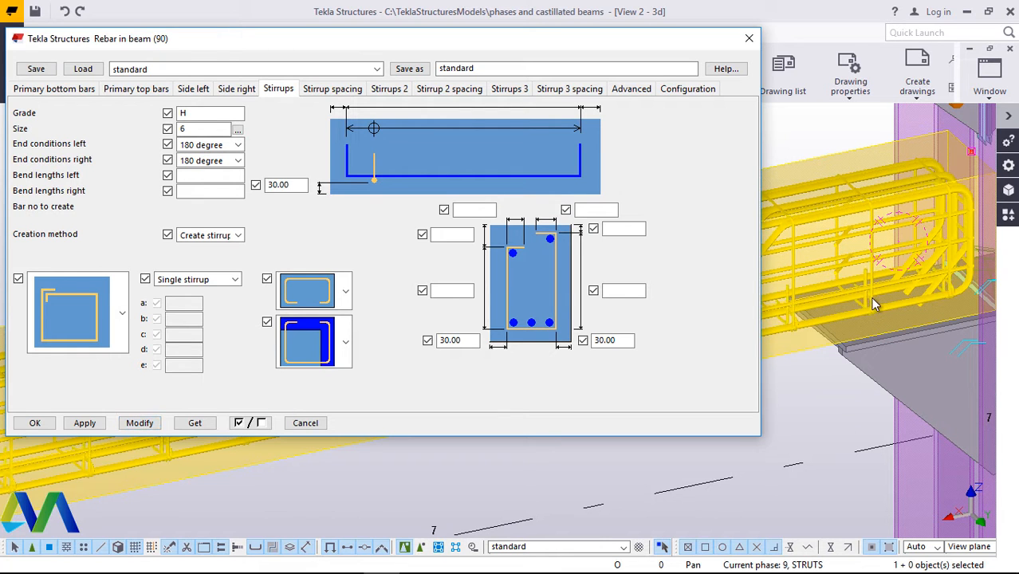
scroll(872, 307, up, 5)
scroll(870, 323, up, 4)
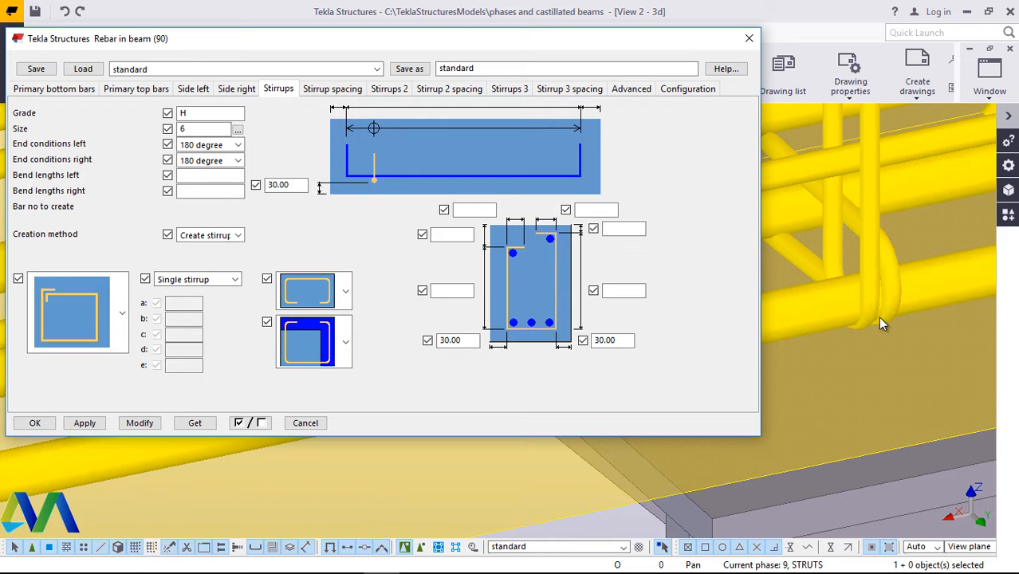
scroll(862, 316, down, 5)
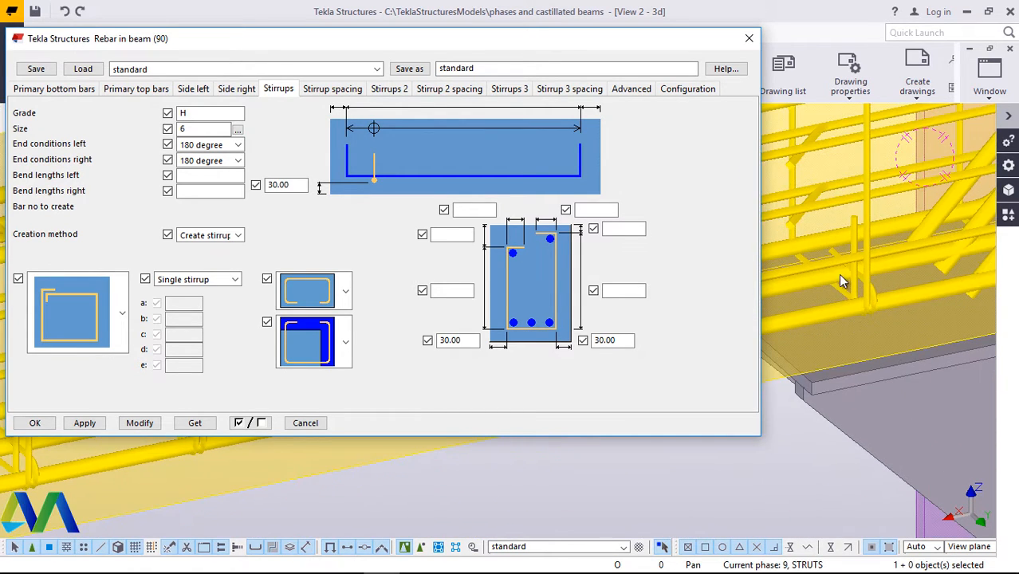
scroll(842, 280, down, 2)
scroll(824, 173, up, 4)
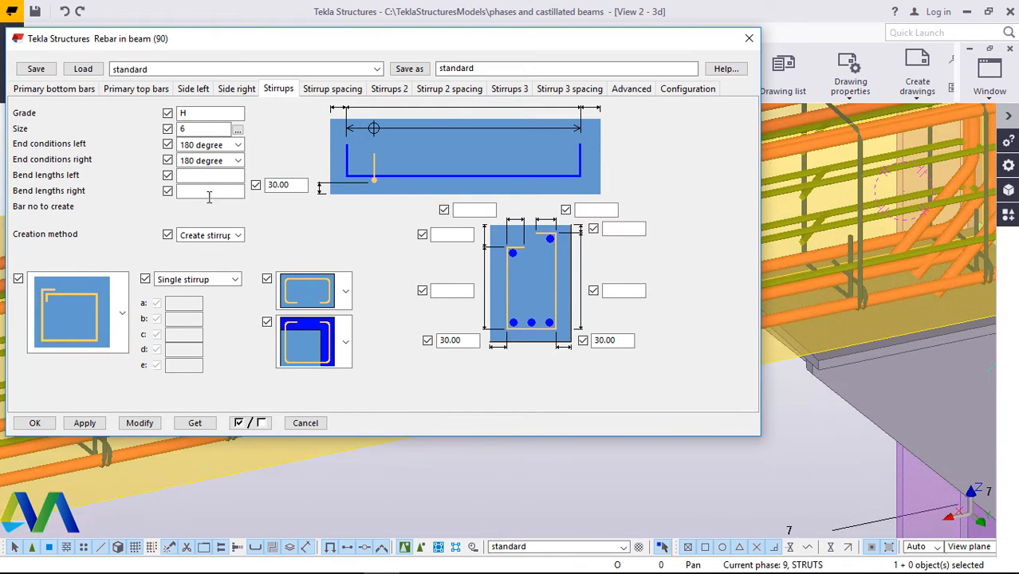
- Set the left and right end conditions of the stirrups to 90 degree and modify the reinforcement
click(238, 145)
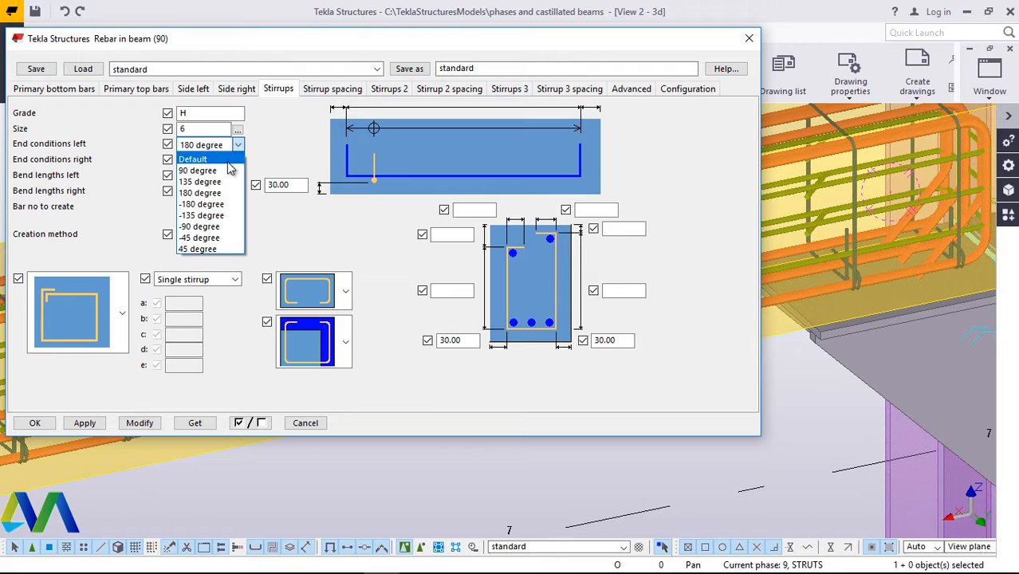
click(198, 171)
click(206, 161)
click(204, 186)
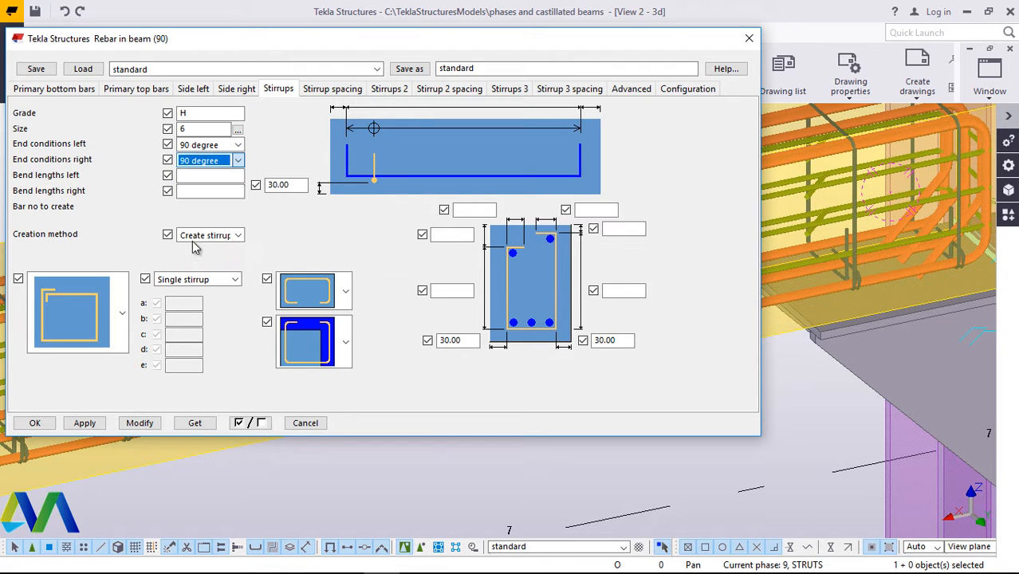
click(140, 423)
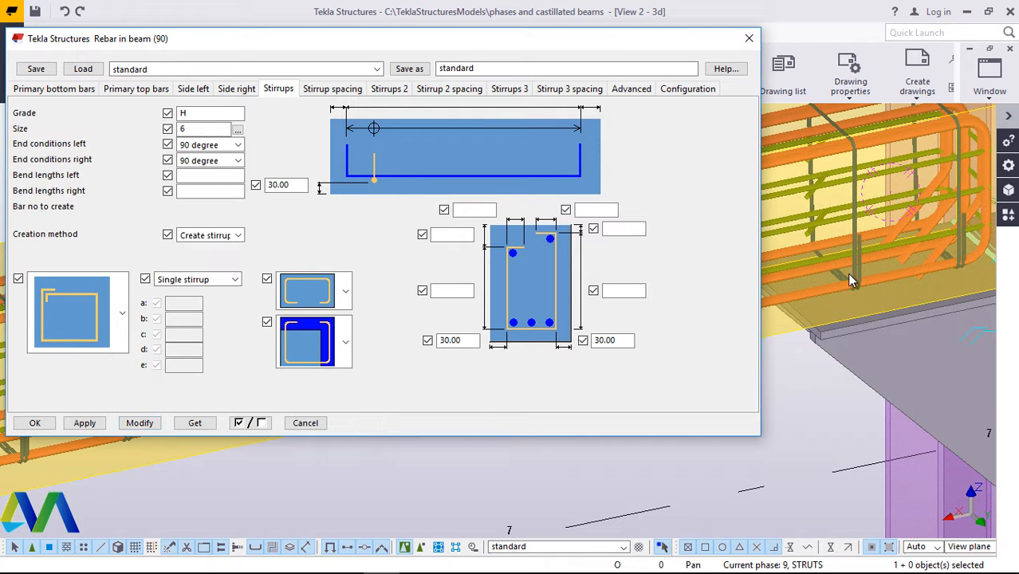
- Check the 90 degree stirrup ends near the bracket, then apply and close the Rebar in beam (90) settings
scroll(850, 267, up, 5)
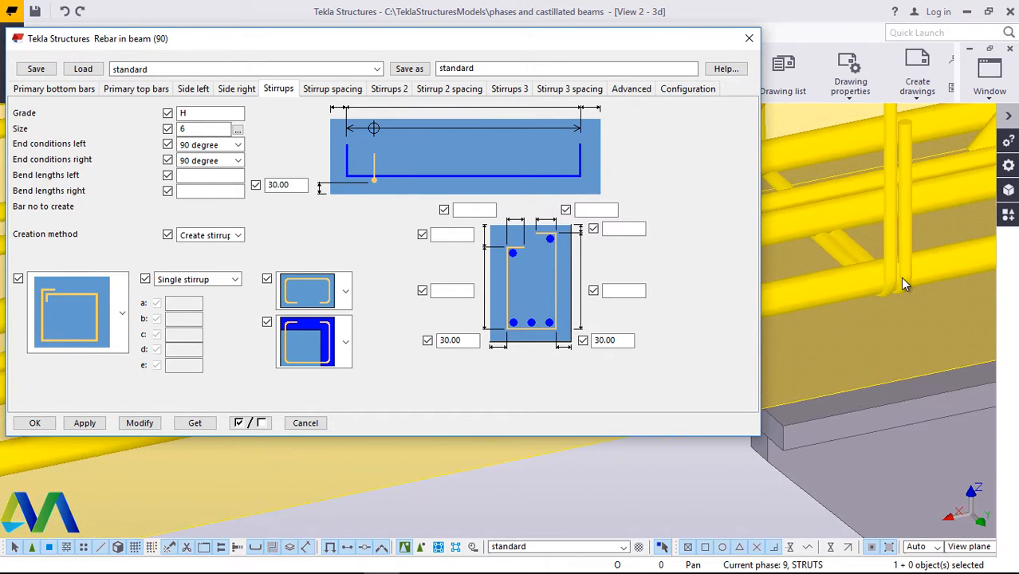
scroll(826, 310, down, 5)
ctrl+middle_drag(818, 307, 894, 209)
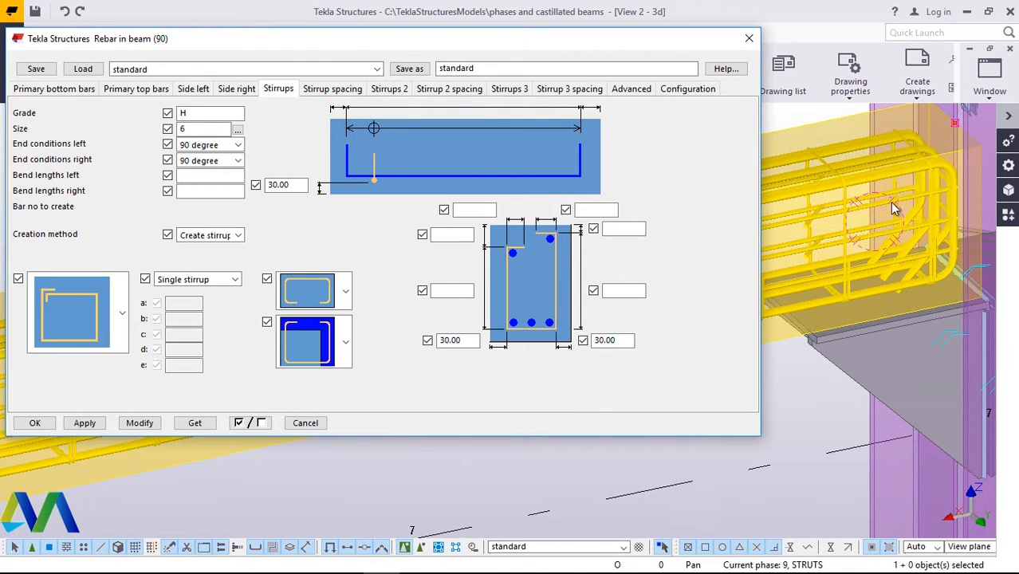
scroll(930, 157, up, 5)
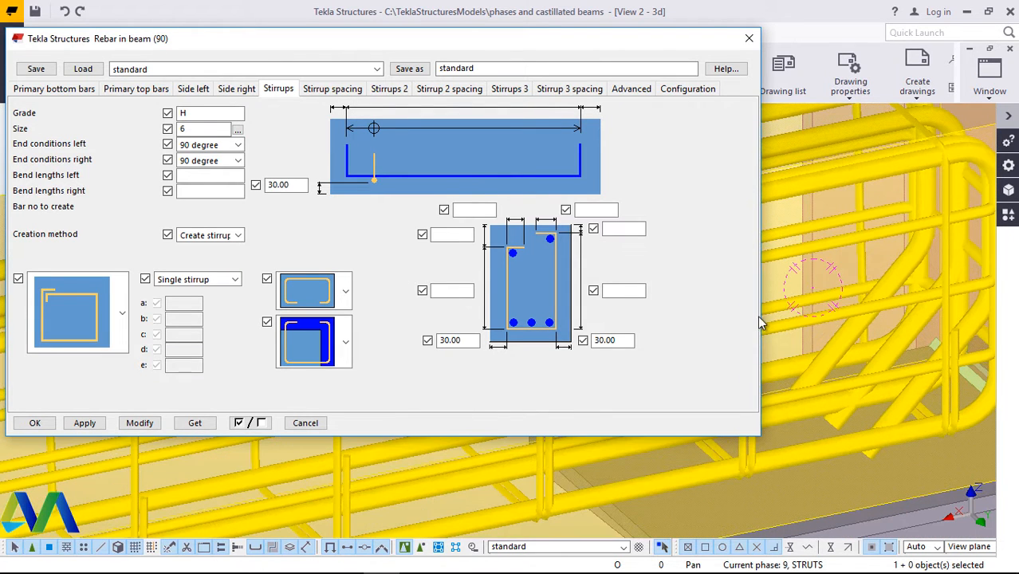
click(76, 423)
key(Escape)
- Examine the beam's reinforcement cage from several angles, along the span and at the column bracket with the bent bar ends
scroll(853, 255, down, 3)
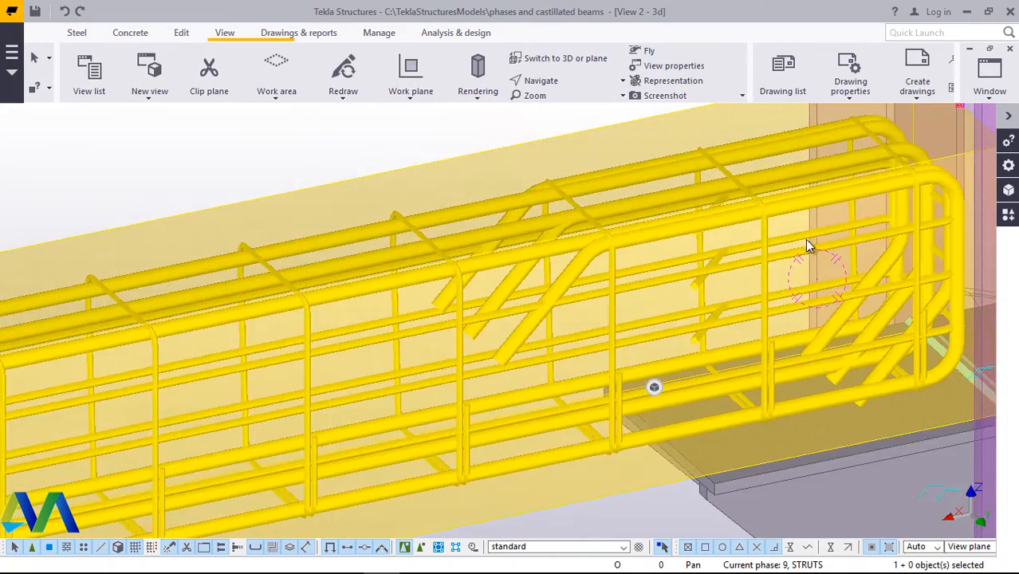
scroll(807, 246, down, 5)
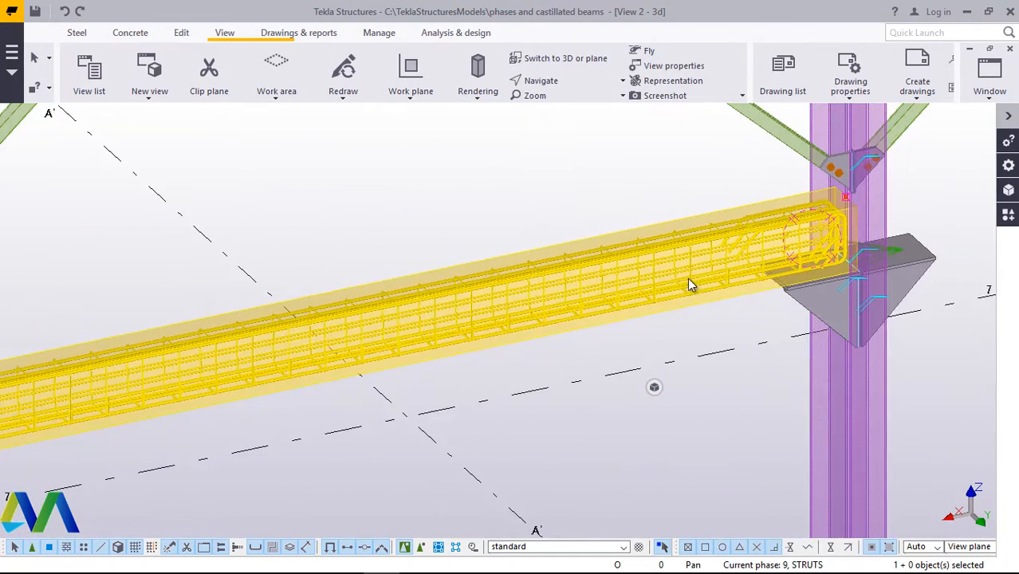
scroll(690, 286, up, 5)
scroll(703, 288, up, 2)
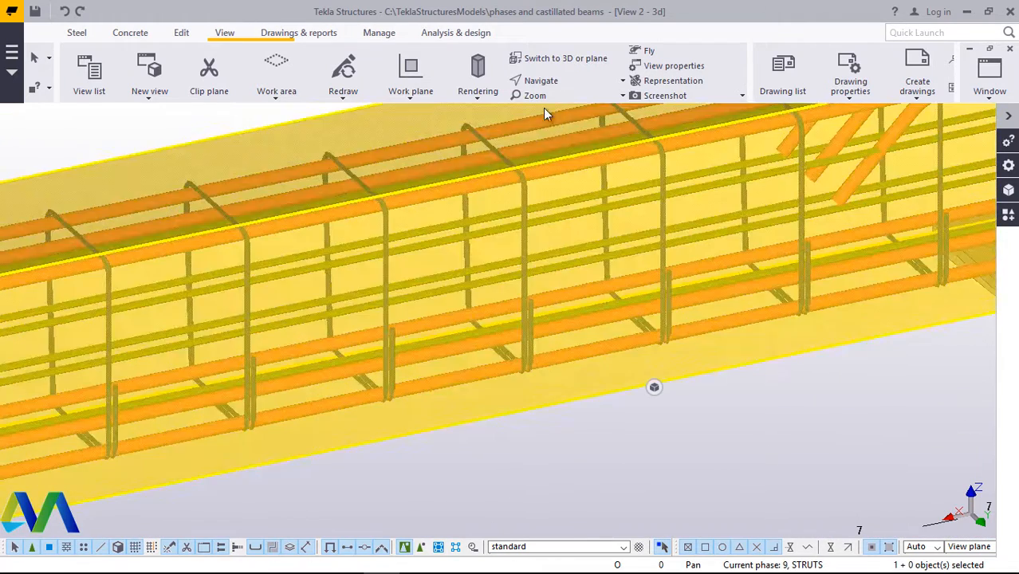
click(560, 88)
click(565, 101)
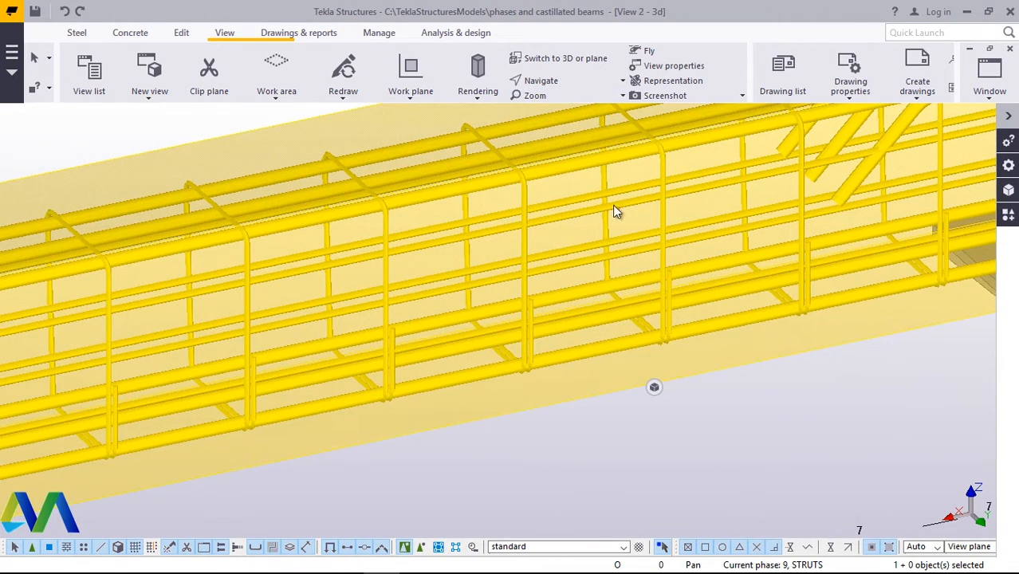
mouse_move(543, 283)
mouse_down()
mouse_move(728, 252)
mouse_move(730, 241)
mouse_move(694, 210)
mouse_move(646, 250)
mouse_up()
scroll(698, 245, down, 10)
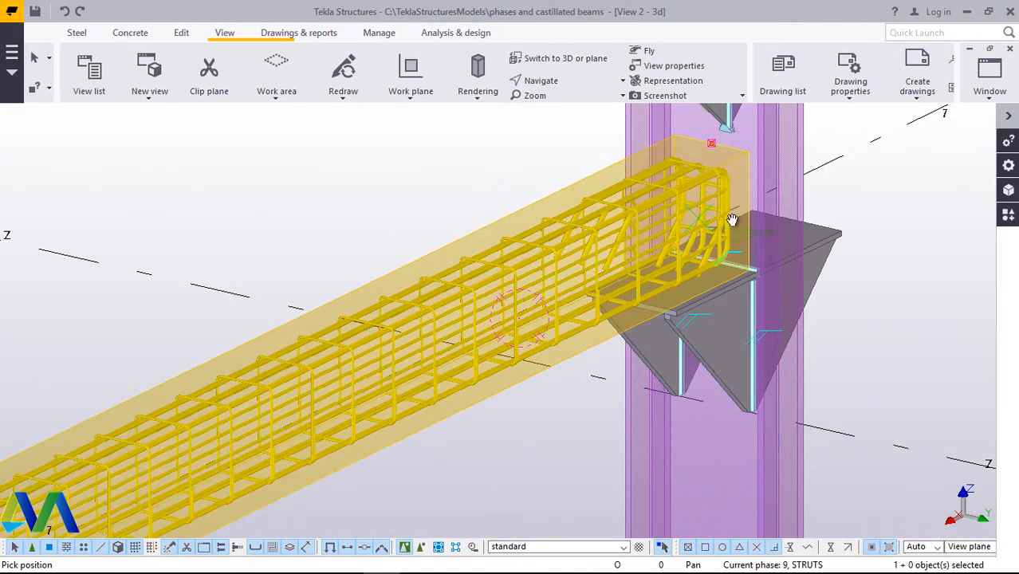
scroll(733, 221, up, 6)
scroll(558, 311, down, 3)
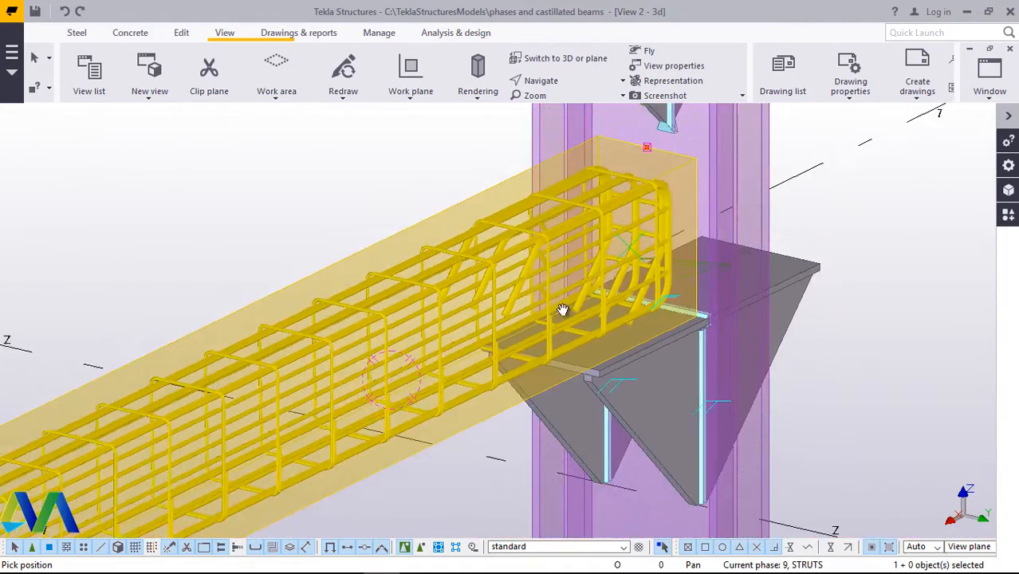
scroll(622, 317, up, 4)
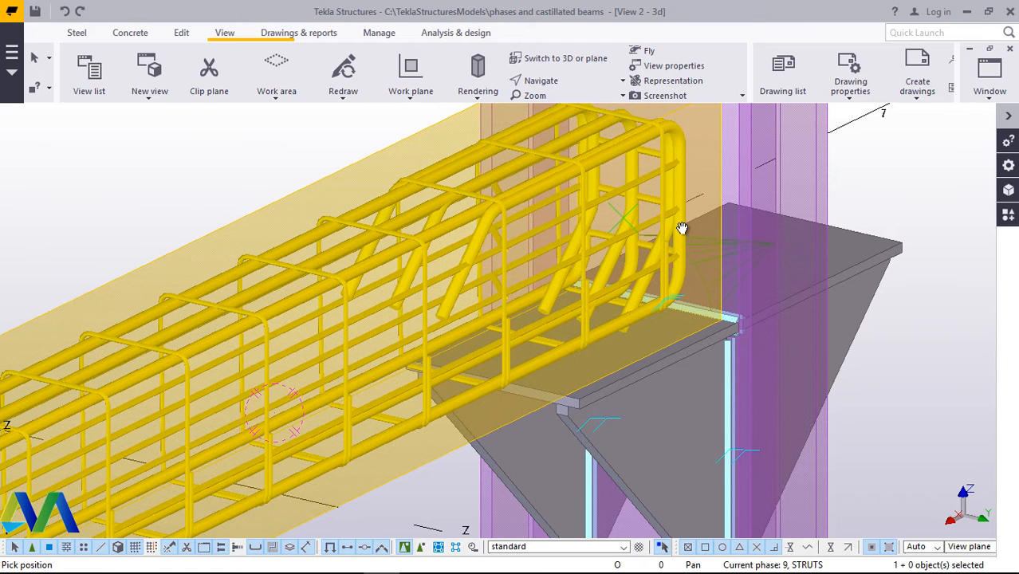
scroll(518, 318, down, 4)
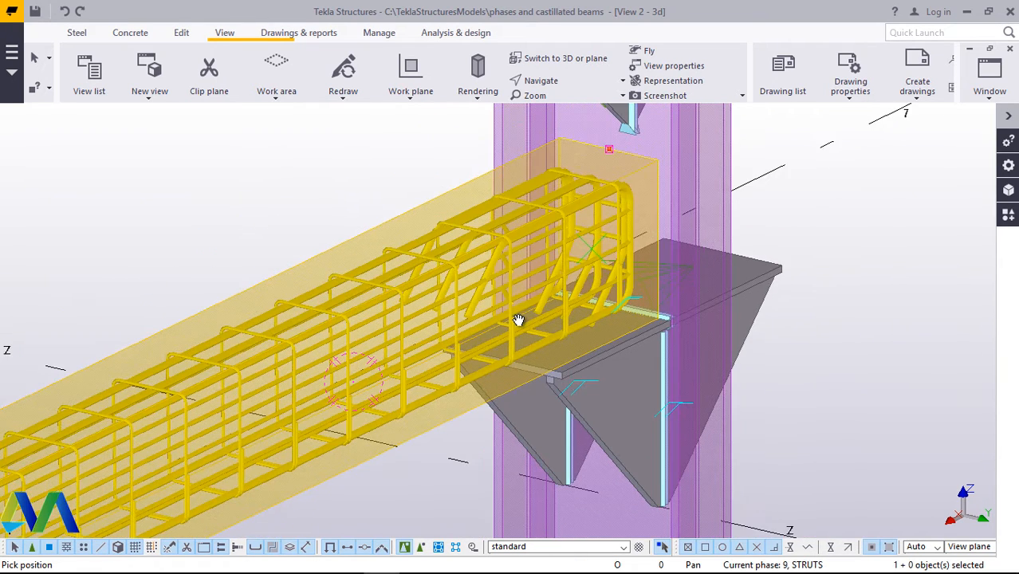
scroll(598, 255, up, 2)
scroll(607, 219, up, 1)
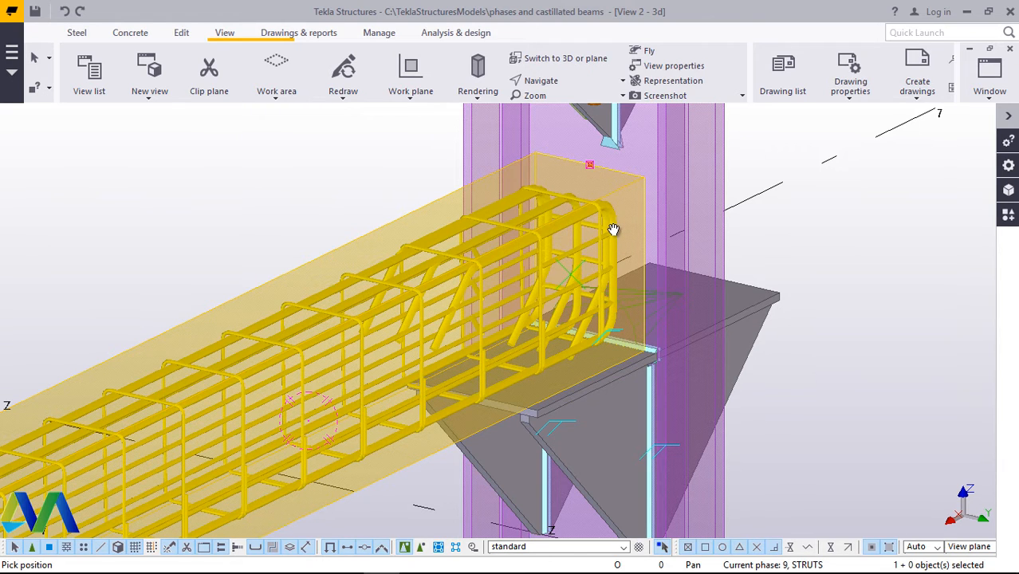
scroll(611, 228, down, 2)
scroll(613, 218, down, 2)
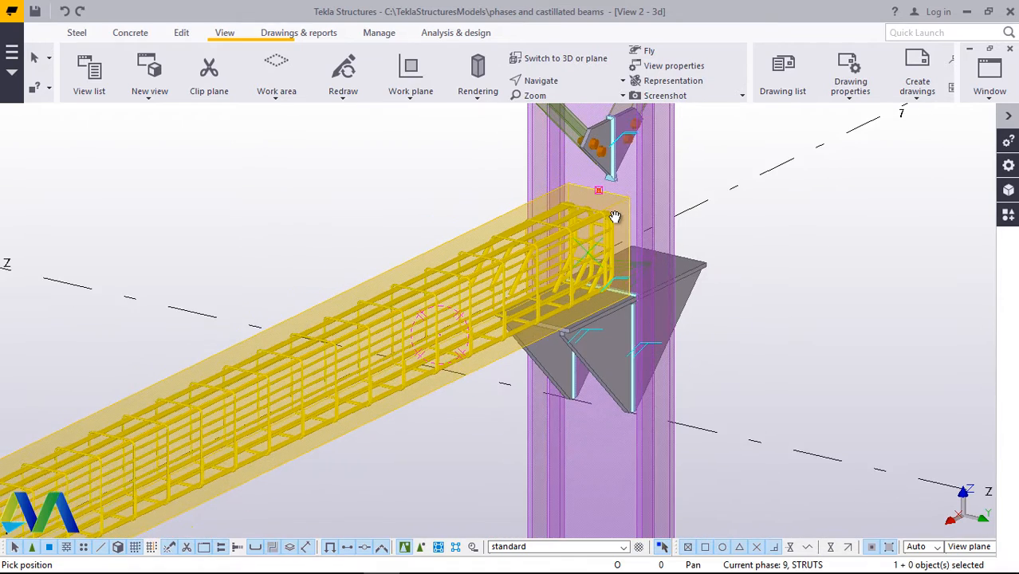
scroll(618, 217, down, 2)
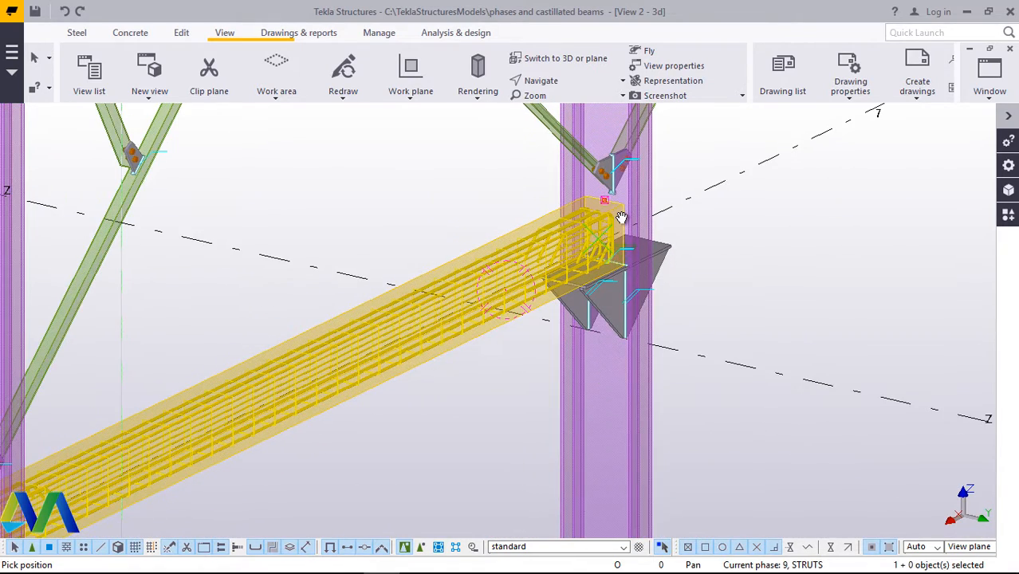
scroll(622, 217, down, 4)
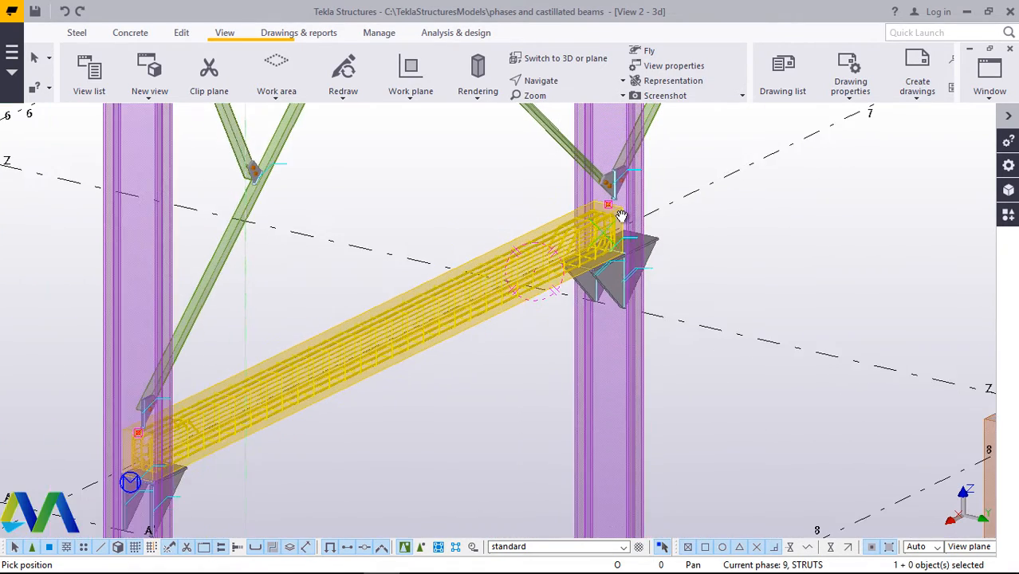
scroll(558, 231, up, 2)
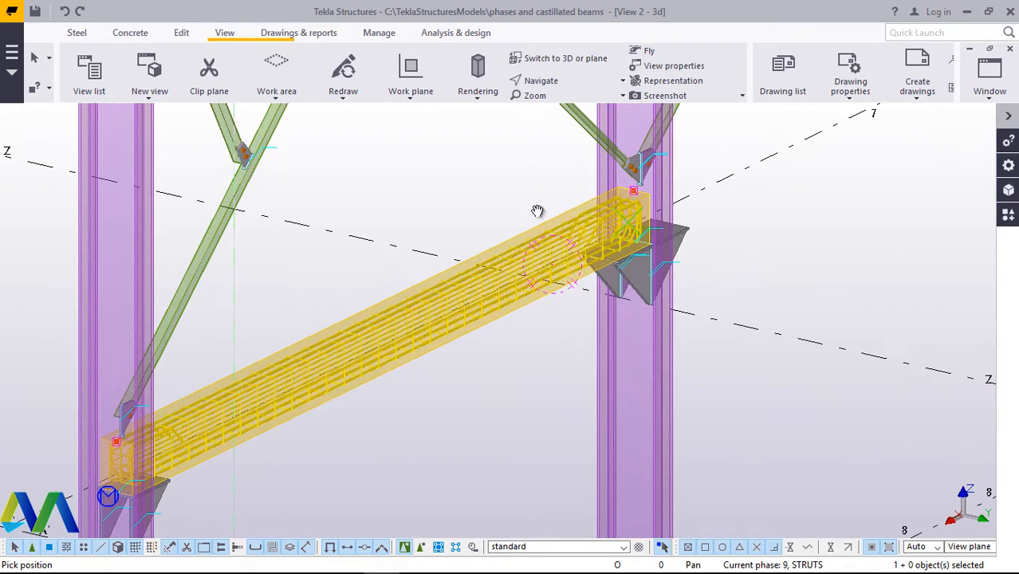
right_click(489, 174)
click(533, 185)
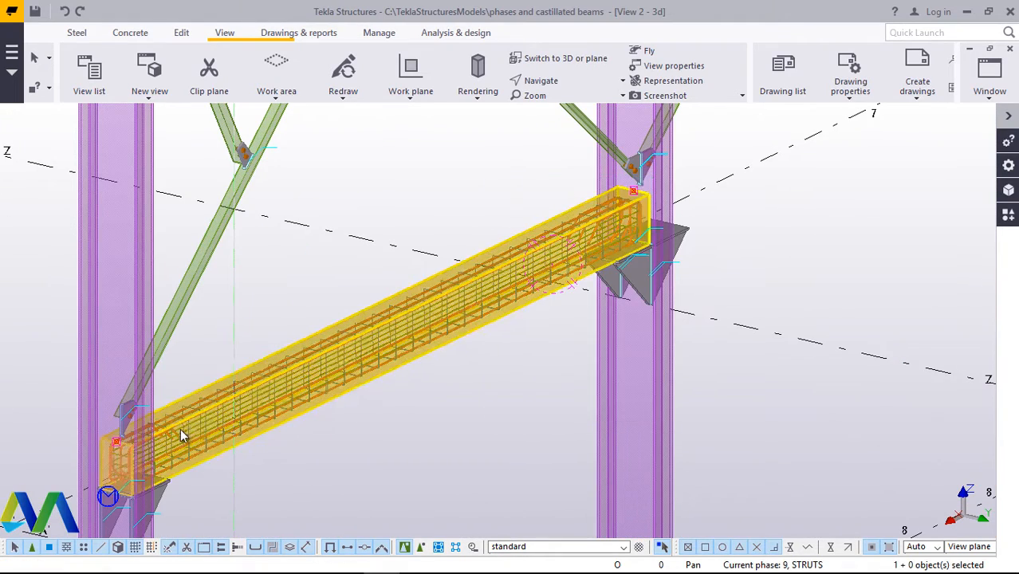
- Examine the main bars and stirrups at the beam's opposite column end by rotating the model
scroll(140, 488, up, 5)
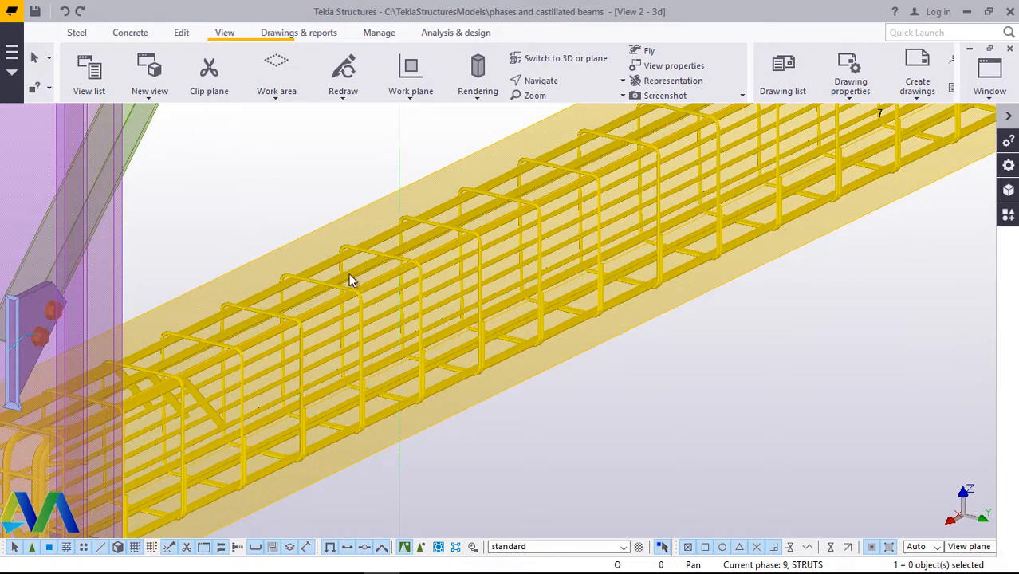
scroll(349, 279, up, 1)
click(548, 83)
click(550, 102)
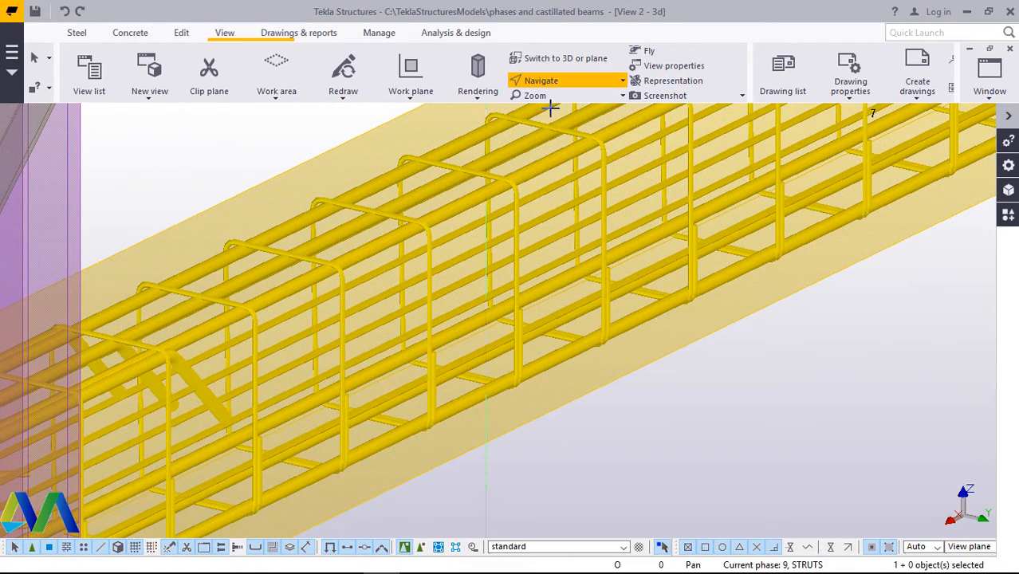
mouse_move(475, 346)
mouse_down()
mouse_move(485, 352)
mouse_move(221, 359)
mouse_move(198, 346)
mouse_move(440, 353)
mouse_move(497, 342)
mouse_move(53, 228)
mouse_move(150, 241)
mouse_move(454, 99)
mouse_up()
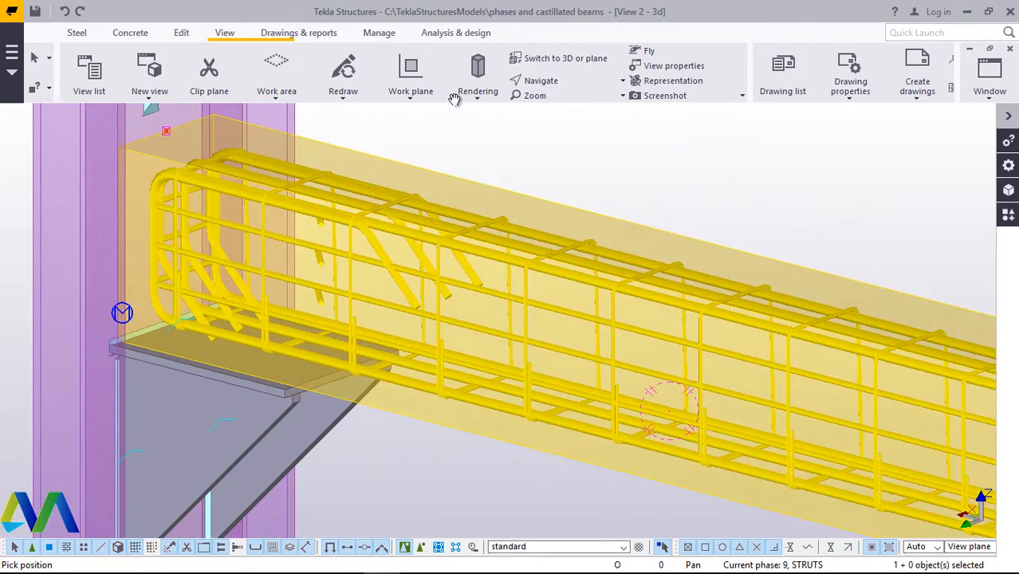
click(541, 81)
click(560, 103)
drag(316, 357, 718, 340)
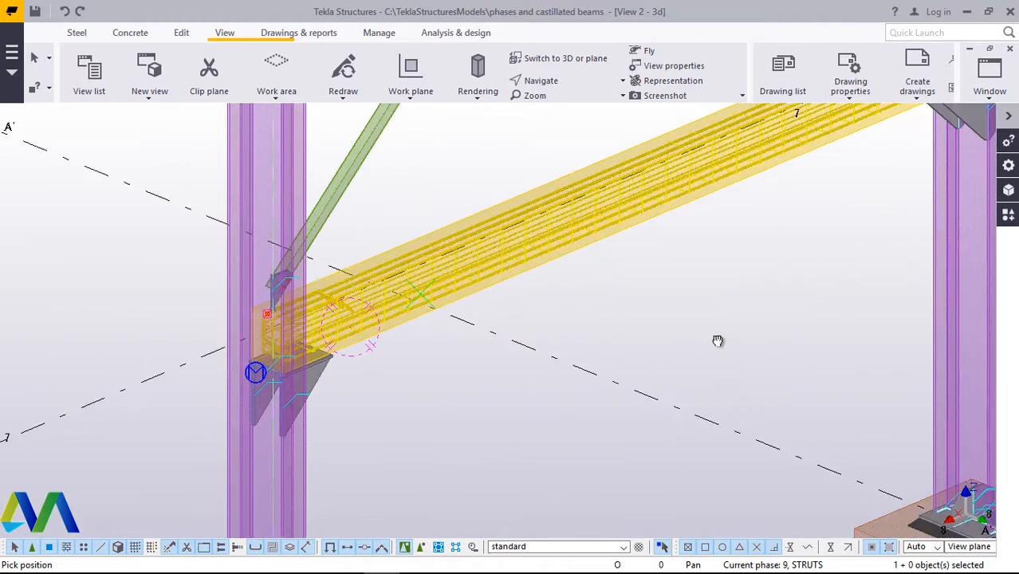
scroll(658, 210, up, 4)
right_click(660, 227)
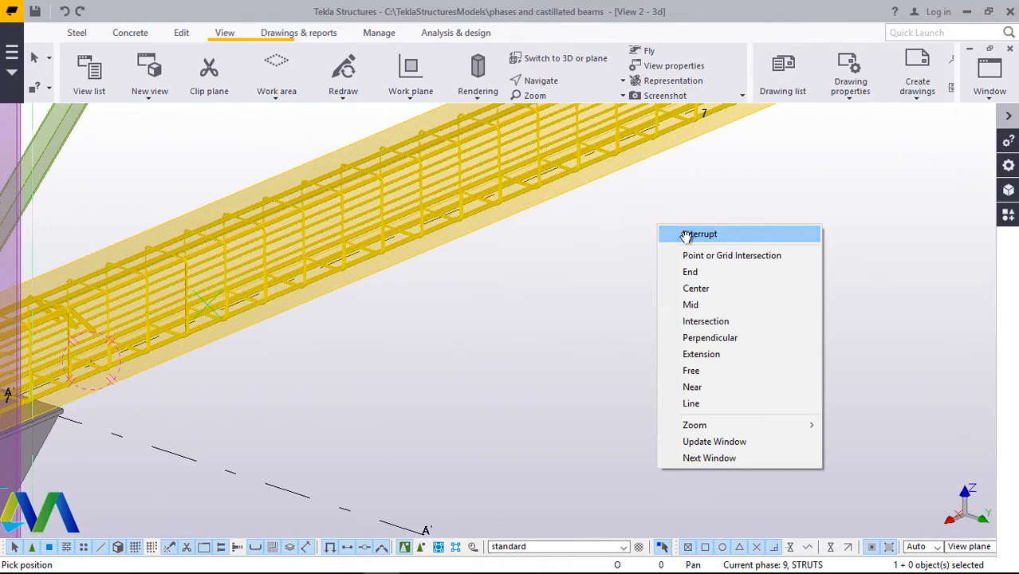
click(693, 235)
- Switch the model's parts to opaque rendered display and review the concrete beam within the building frame
key(ctrl+4)
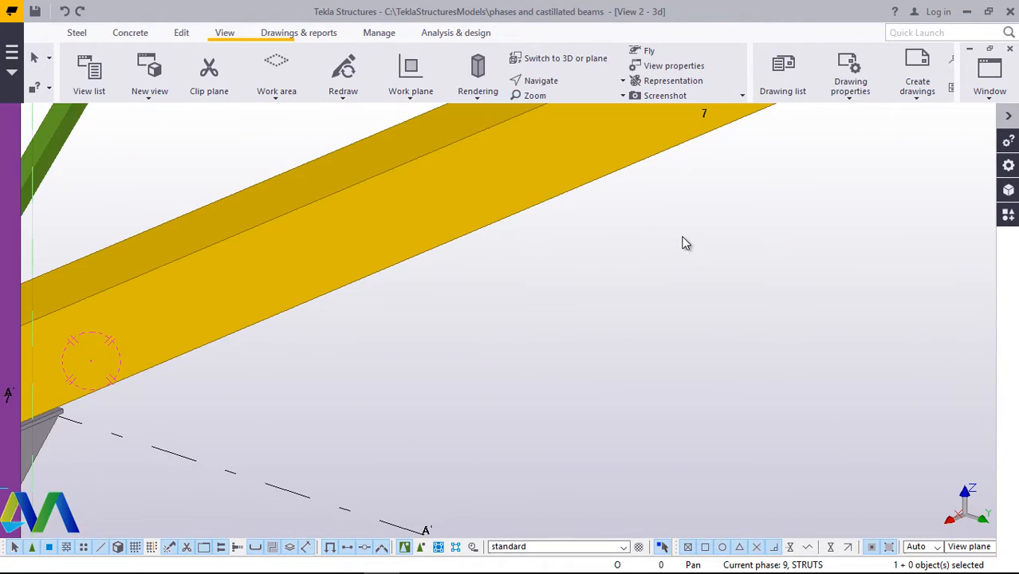
scroll(517, 316, down, 8)
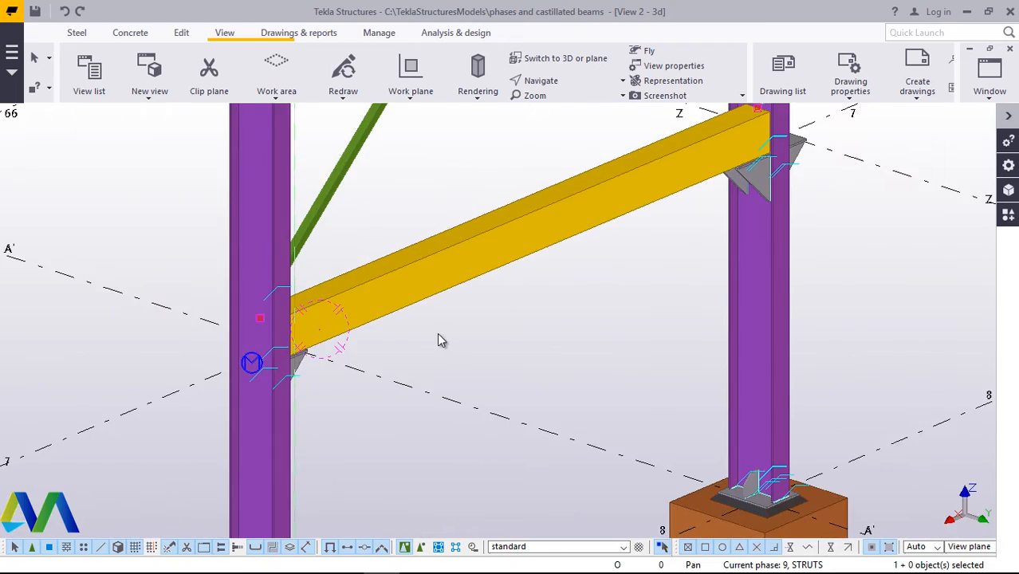
scroll(525, 317, down, 4)
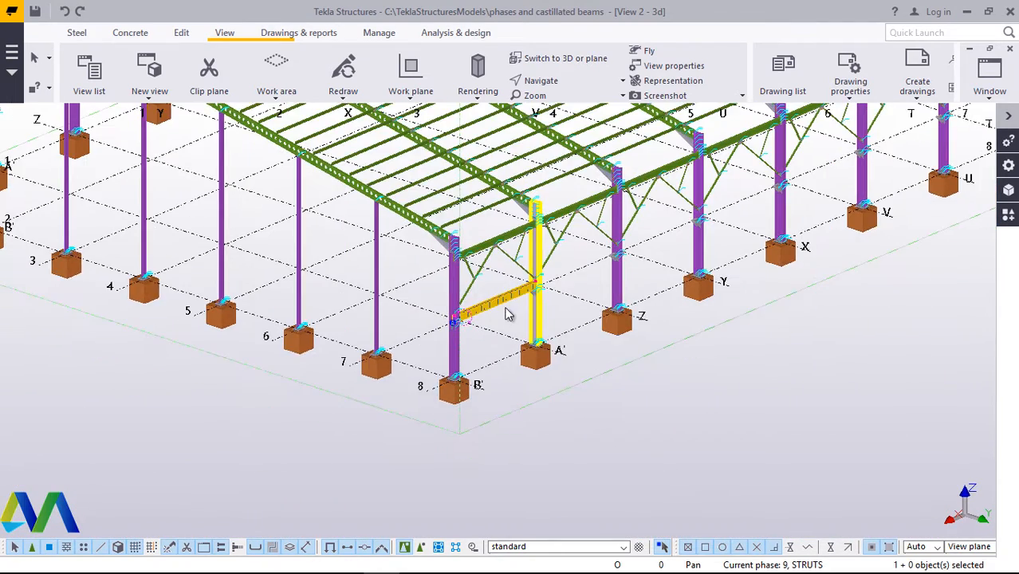
scroll(499, 313, up, 5)
scroll(551, 333, down, 5)
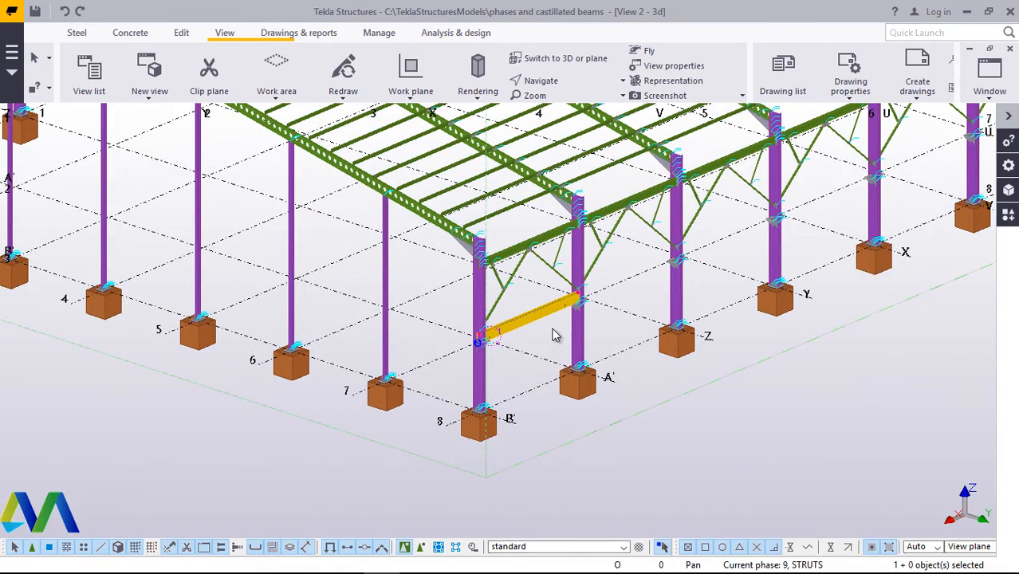
- Select the bracket connection on the end-wall column at grid line 2
scroll(556, 335, down, 3)
scroll(127, 224, up, 6)
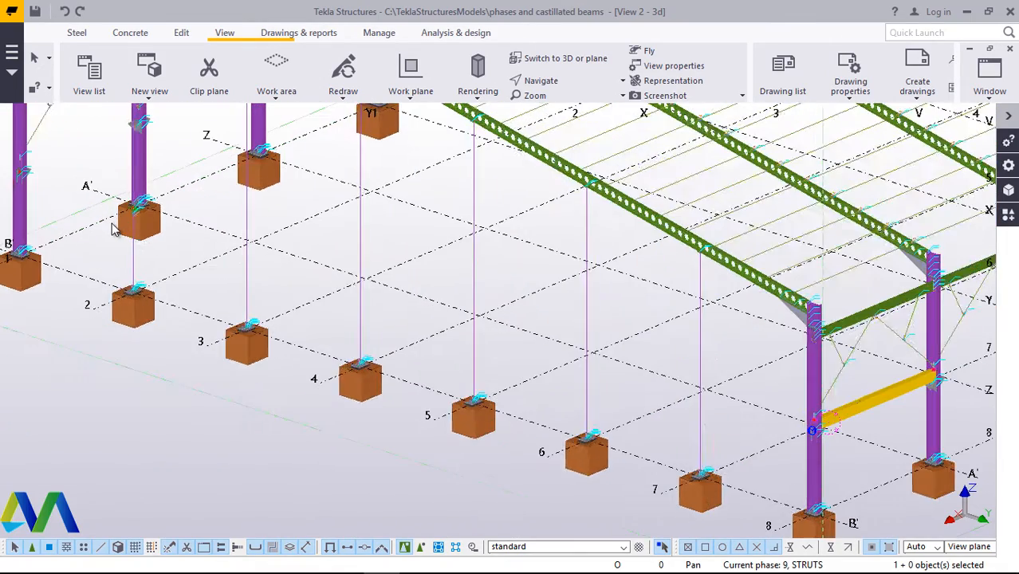
scroll(113, 229, up, 5)
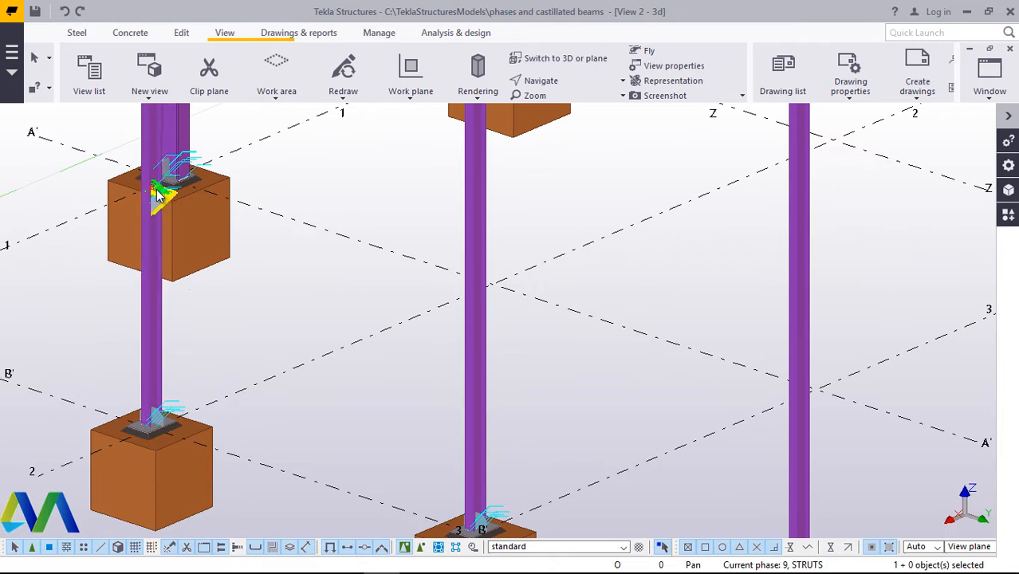
scroll(159, 195, up, 6)
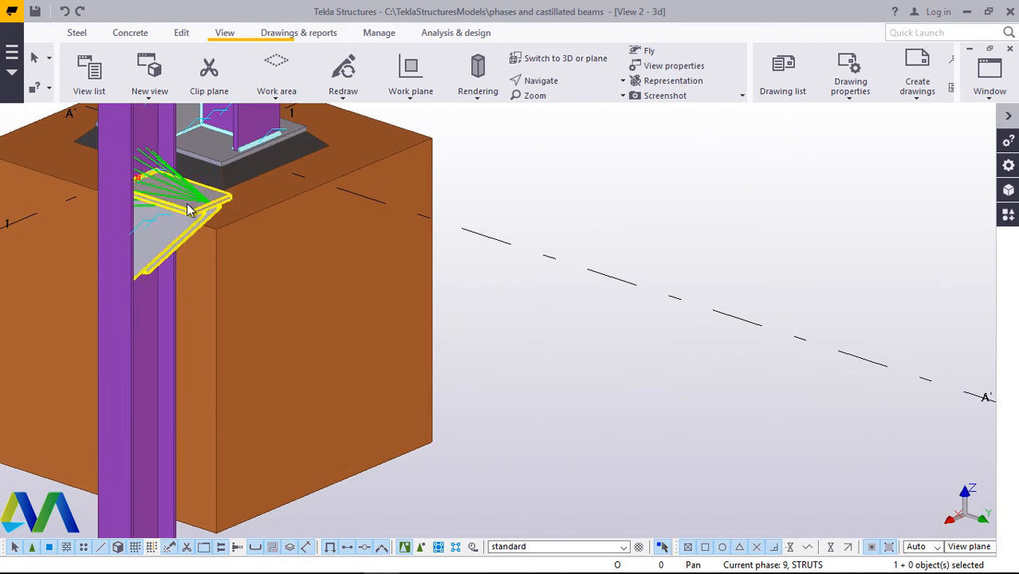
scroll(188, 206, up, 3)
scroll(287, 221, down, 2)
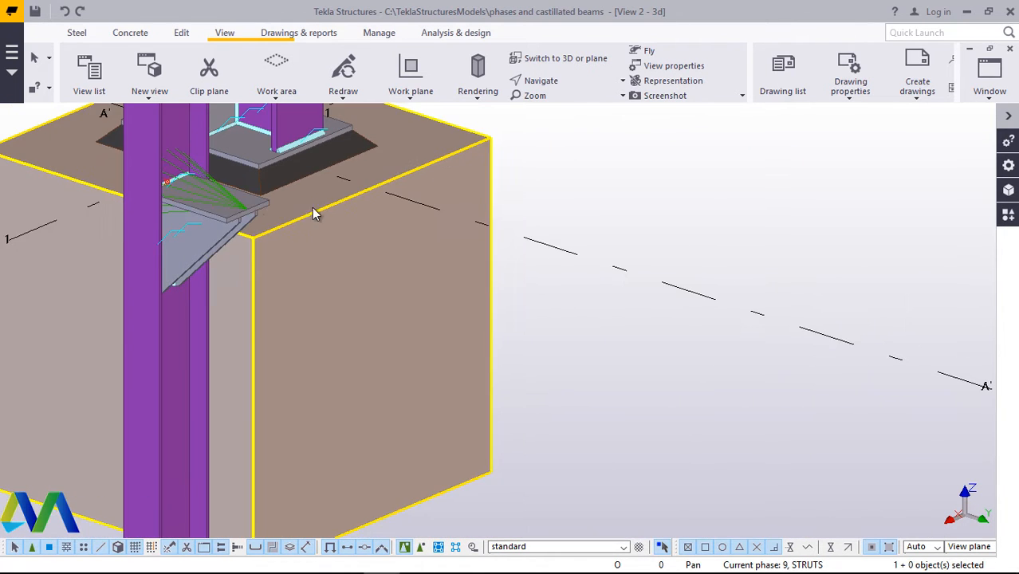
scroll(281, 211, down, 2)
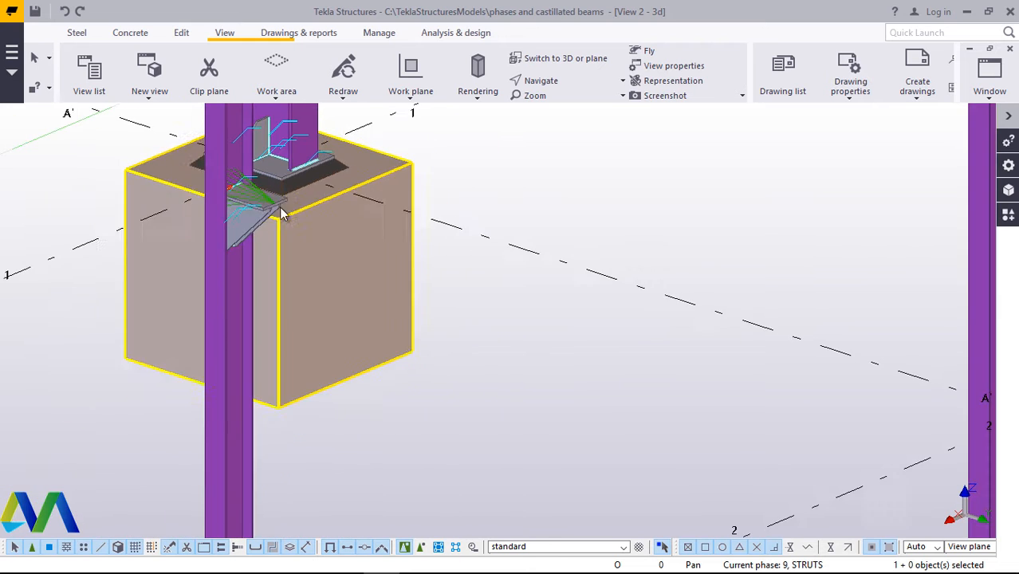
scroll(263, 224, up, 2)
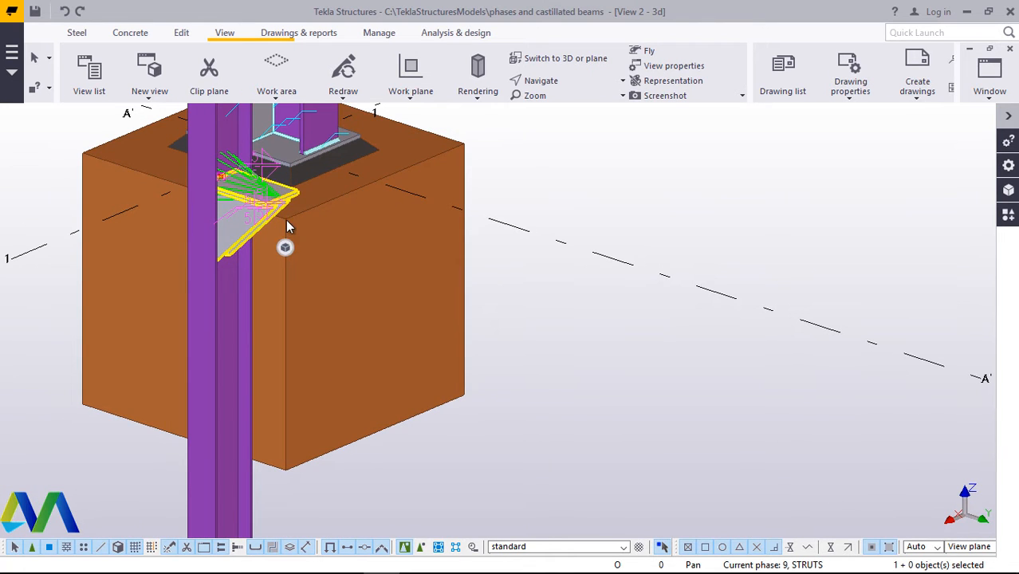
right_click(763, 198)
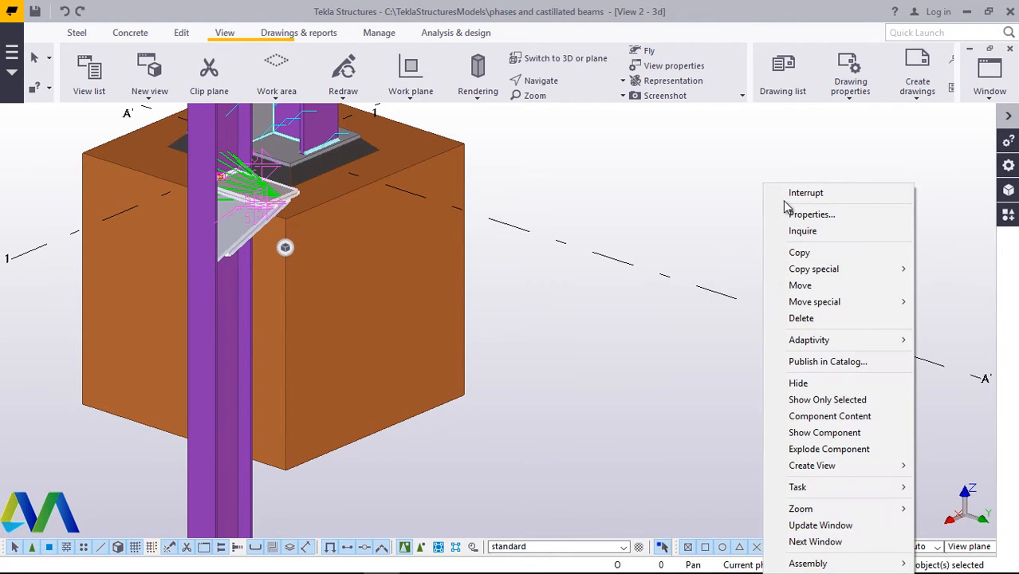
click(822, 254)
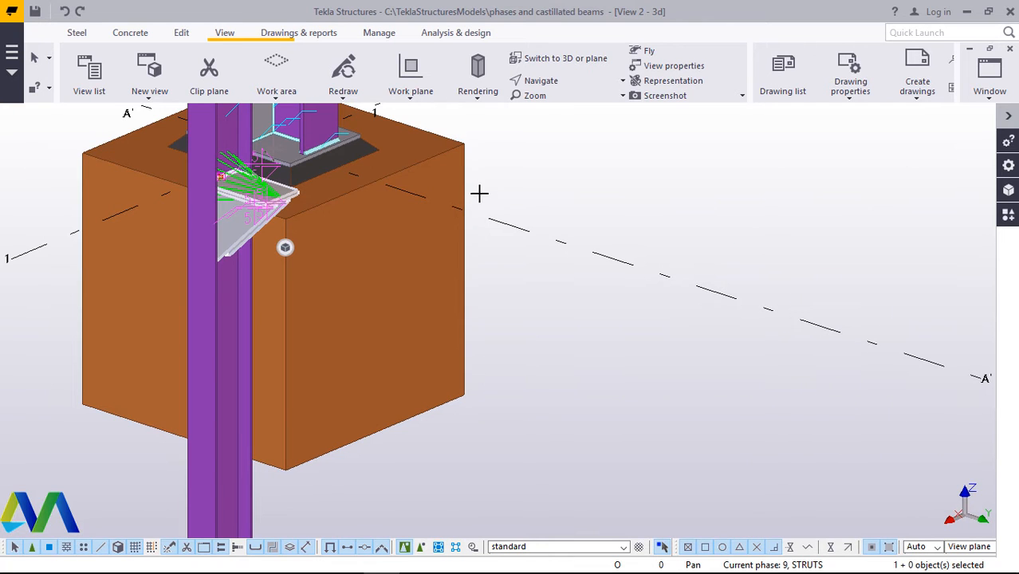
scroll(486, 192, down, 5)
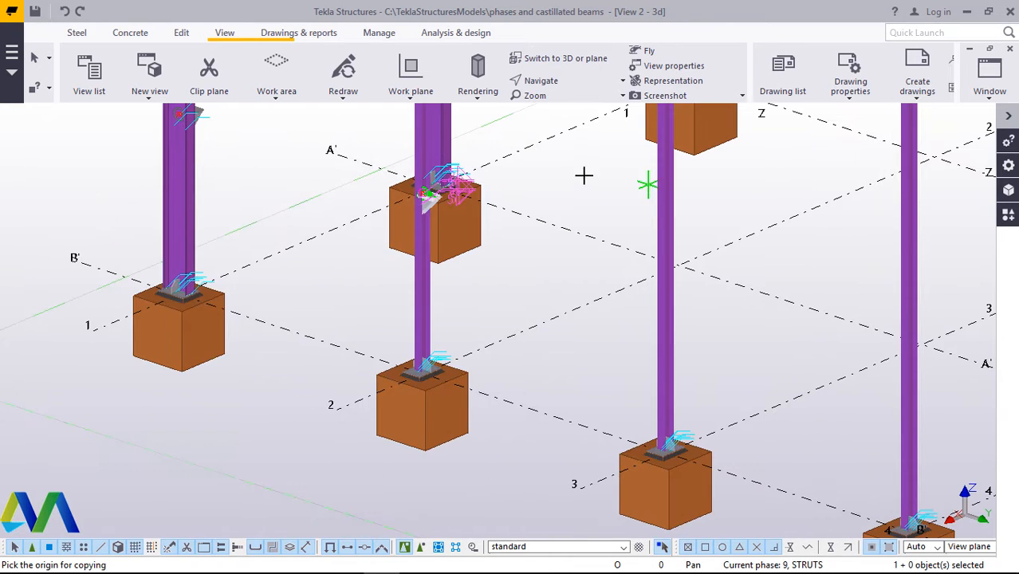
right_click(577, 173)
click(583, 182)
- Copy the selected bracket linearly along the end-wall columns with dX 0, dY 5000 and 6 copies, then end the command
scroll(434, 211, up, 1)
right_click(608, 168)
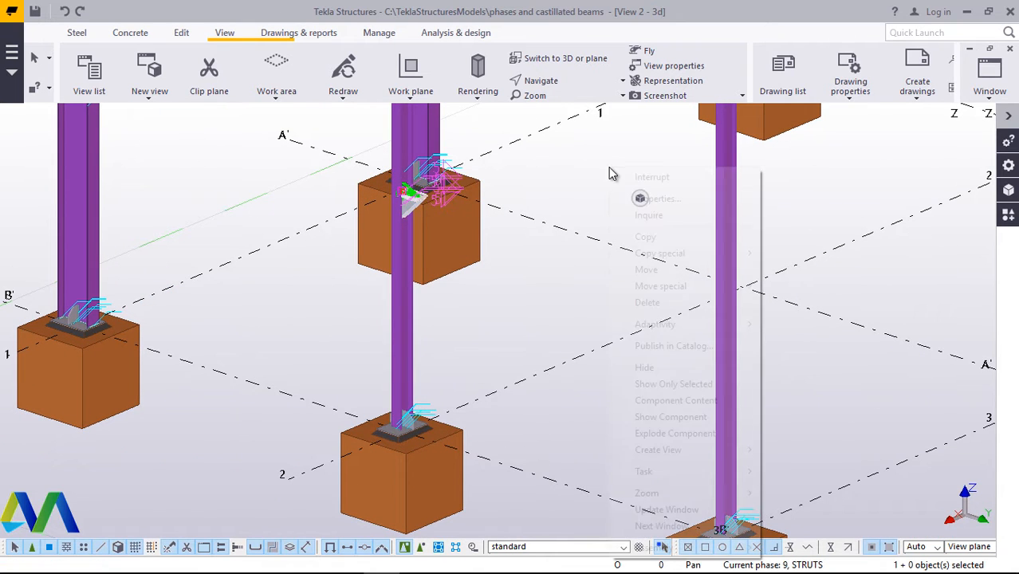
mouse_move(678, 254)
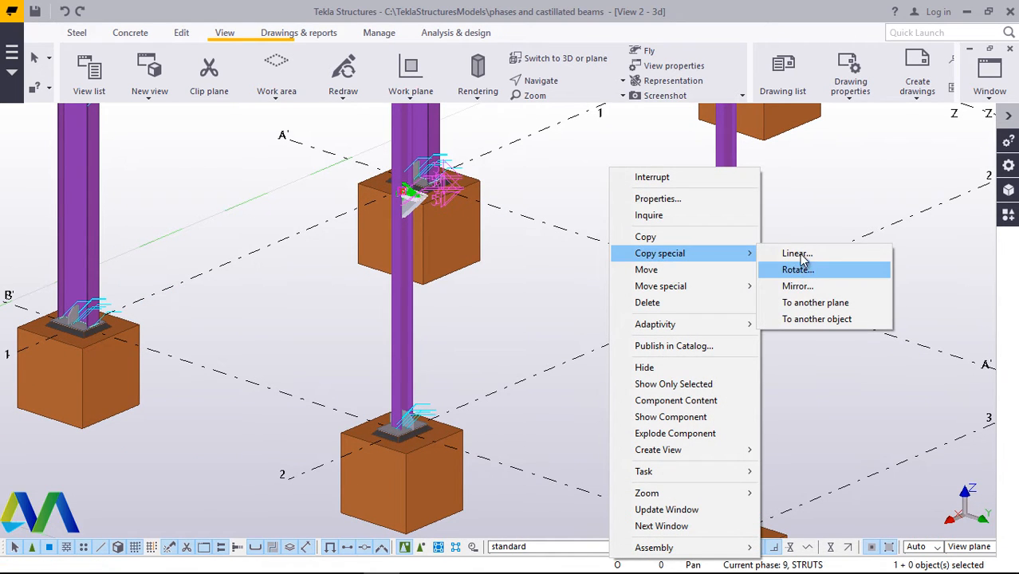
click(797, 254)
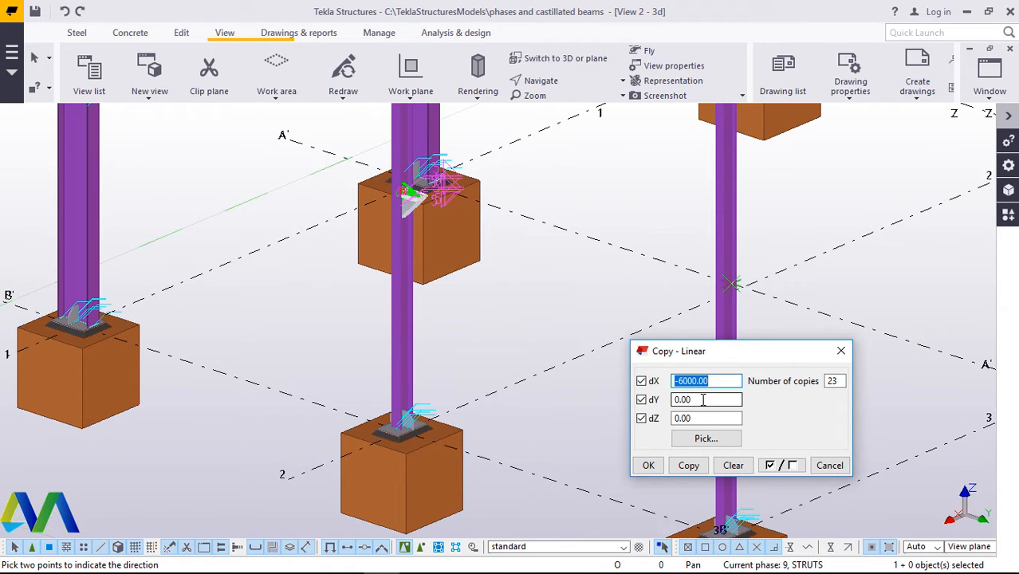
text(0)
key(Tab)
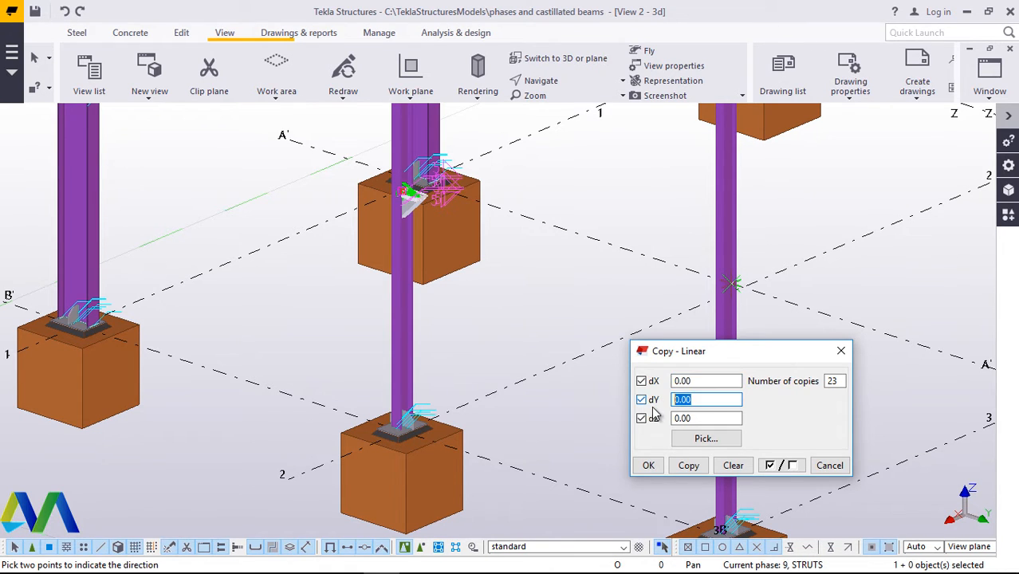
text(5000)
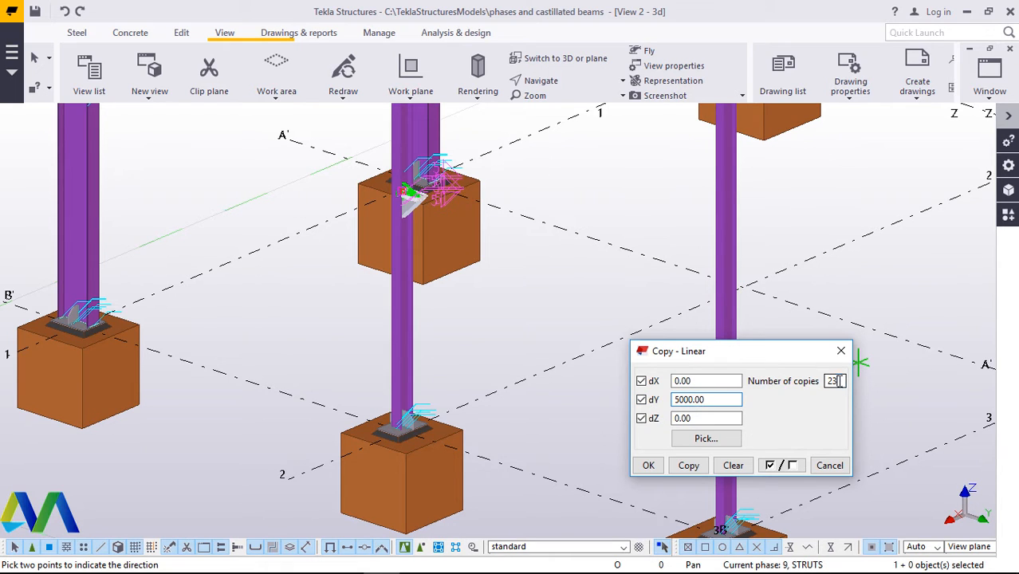
drag(840, 381, 817, 381)
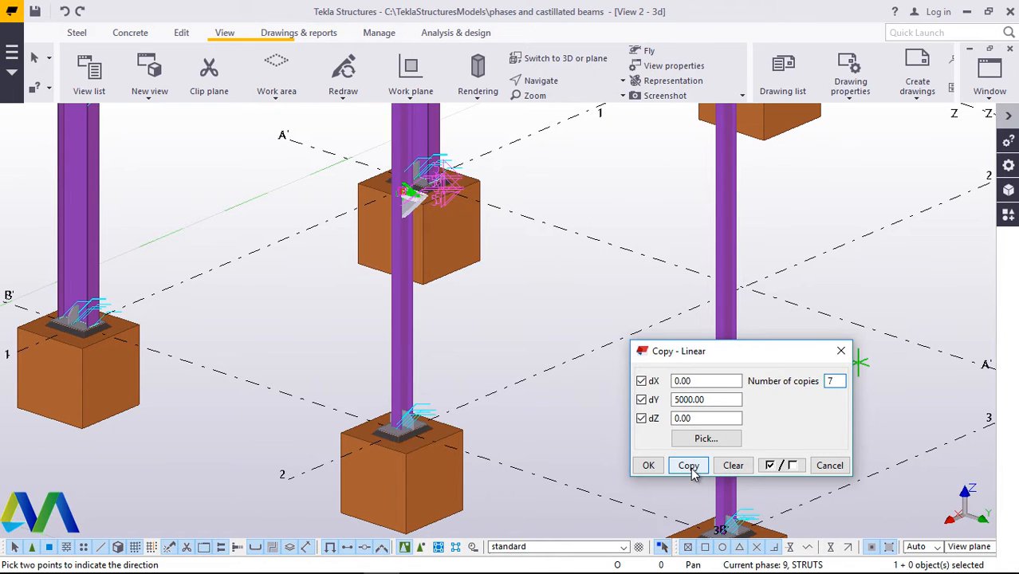
text(6)
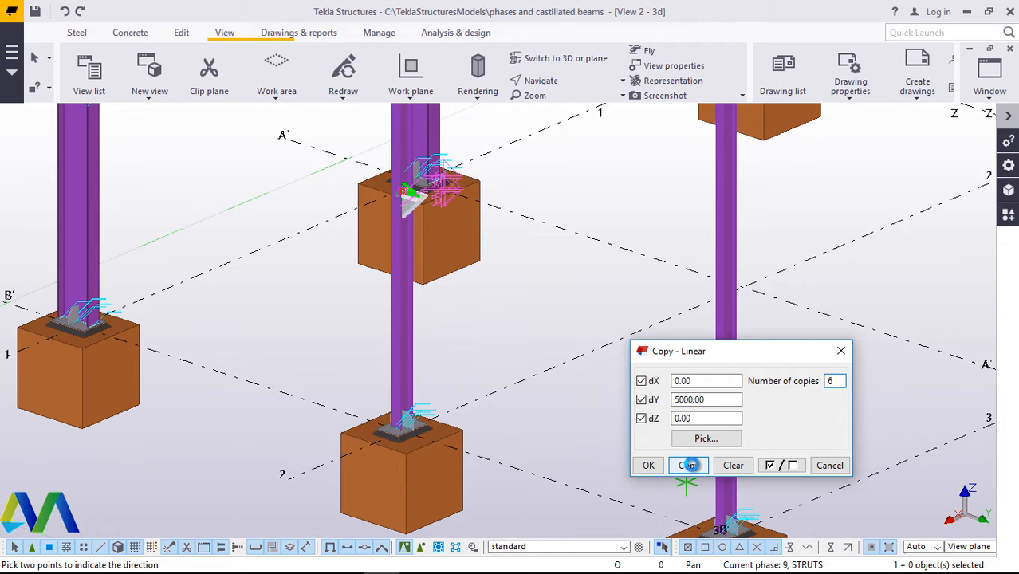
click(691, 465)
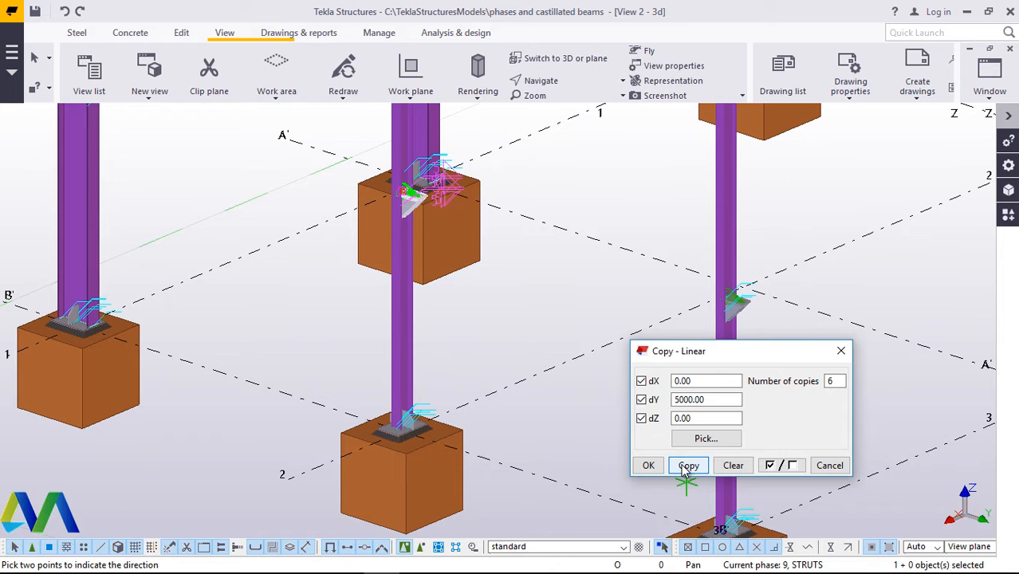
click(648, 465)
right_click(541, 285)
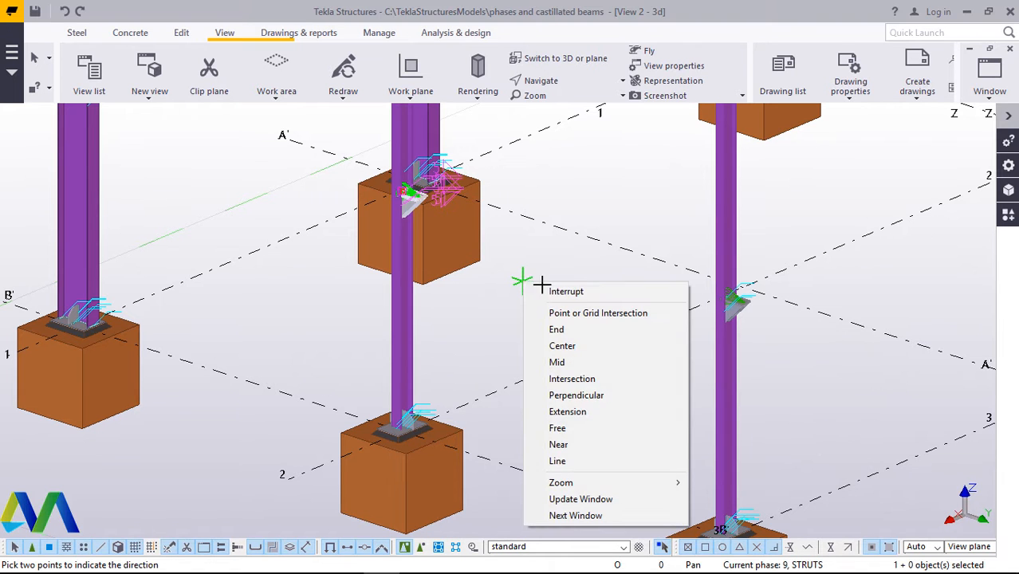
click(559, 291)
- Examine the brackets along the end-wall columns, from the corner column at grid 8 back to the one at grid 2
scroll(359, 266, down, 5)
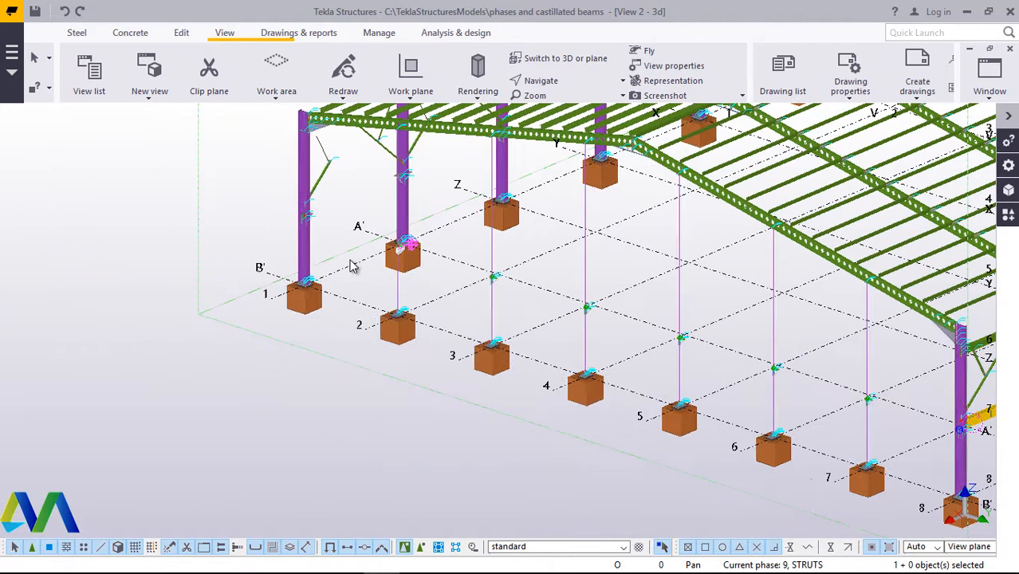
scroll(845, 423, up, 4)
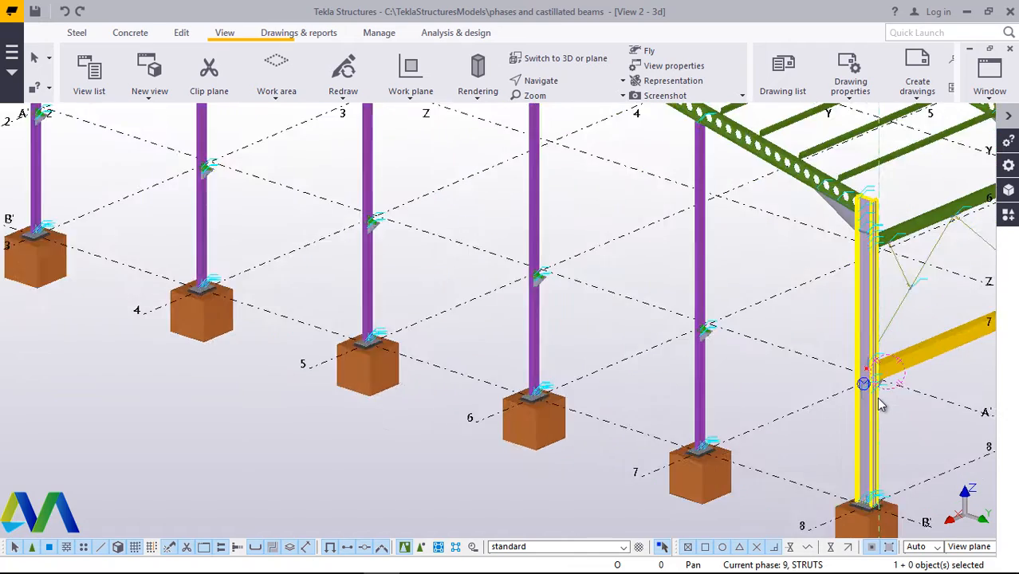
scroll(879, 405, up, 5)
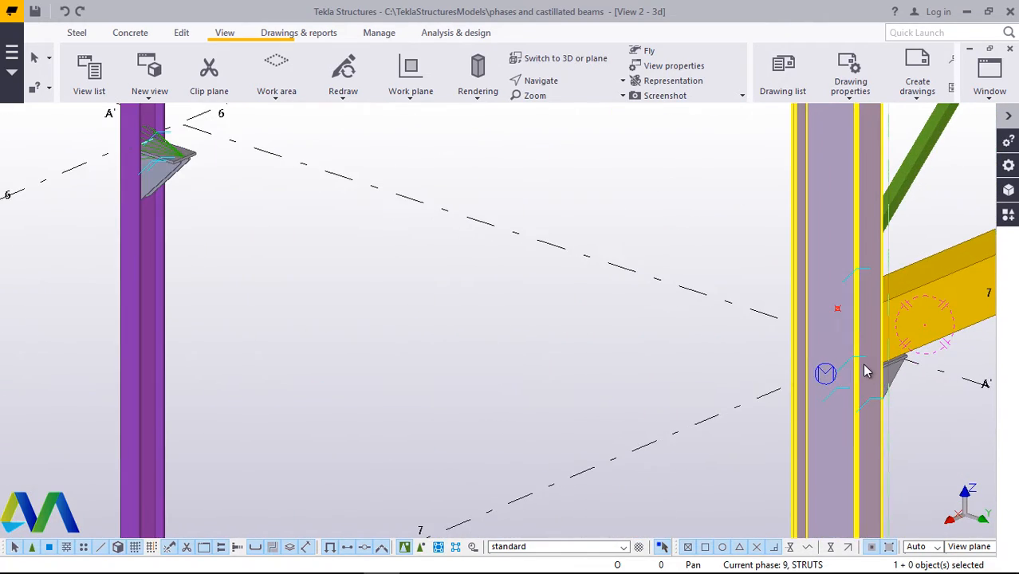
scroll(867, 371, down, 8)
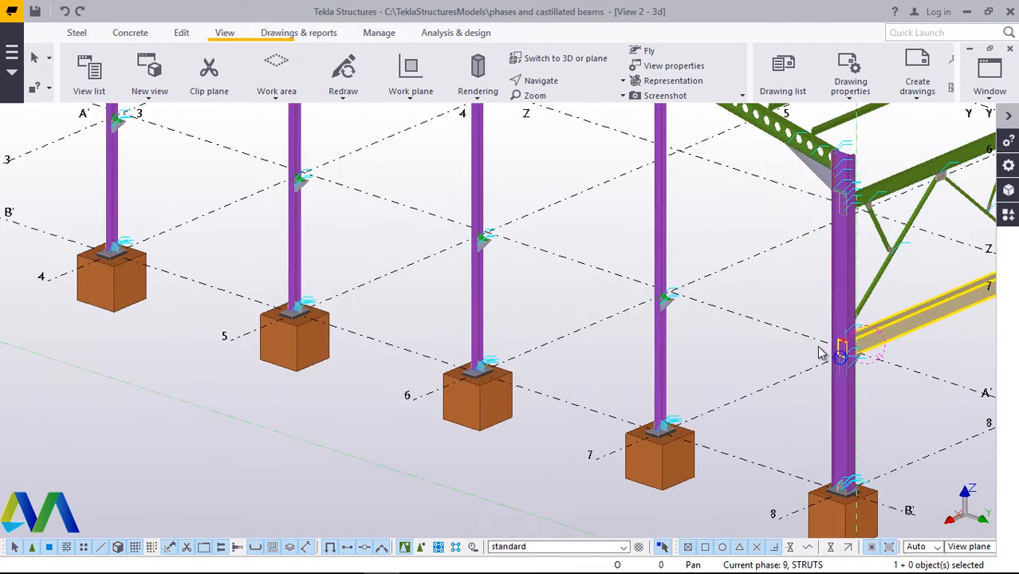
scroll(821, 353, down, 5)
scroll(284, 177, up, 3)
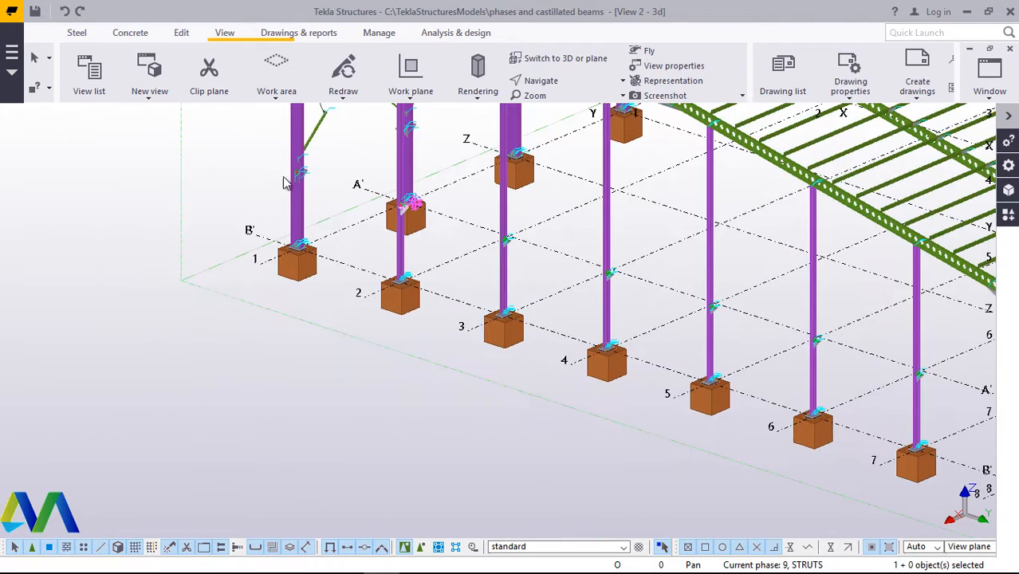
scroll(335, 190, up, 2)
scroll(537, 262, up, 4)
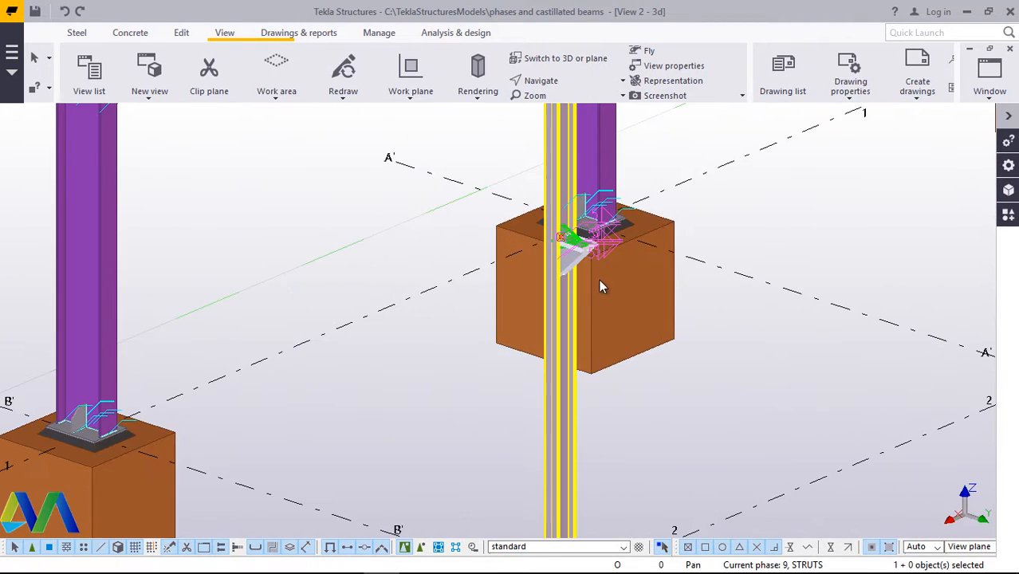
right_click(576, 263)
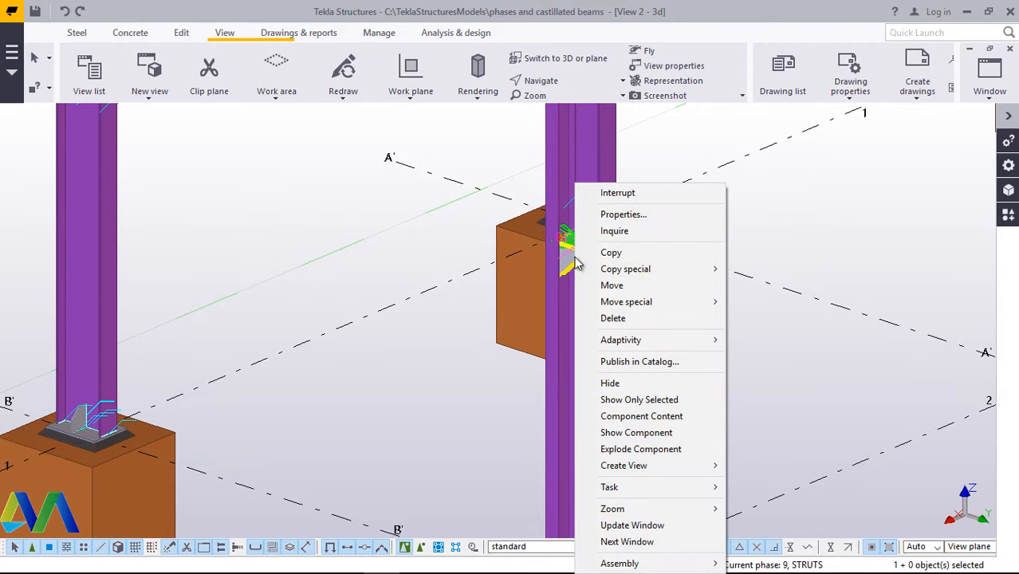
click(827, 218)
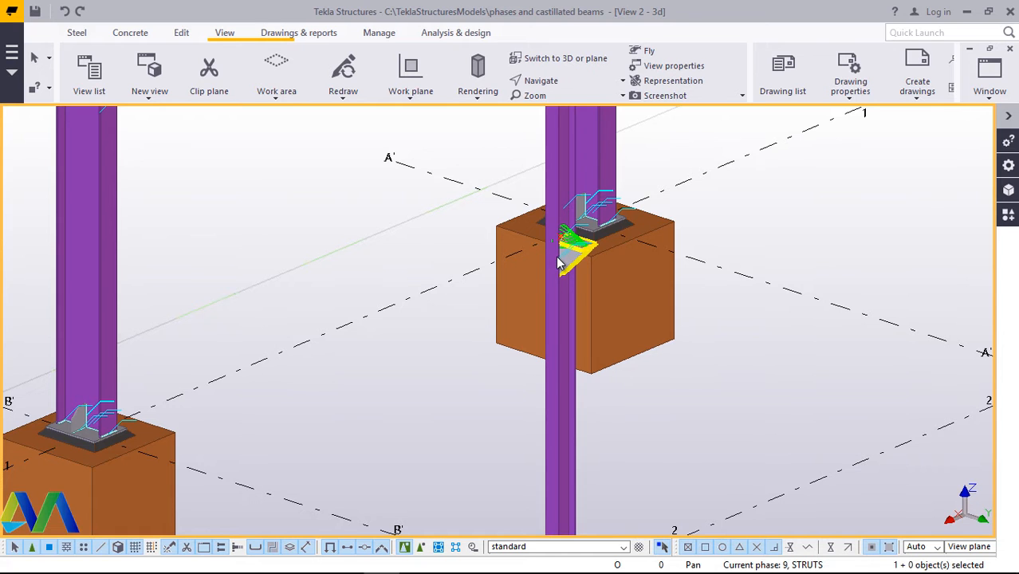
- Set a vertical work plane at the concrete footing of the grid 2/B' column, with its Y axis pointing up
scroll(592, 292, down, 3)
scroll(547, 498, up, 2)
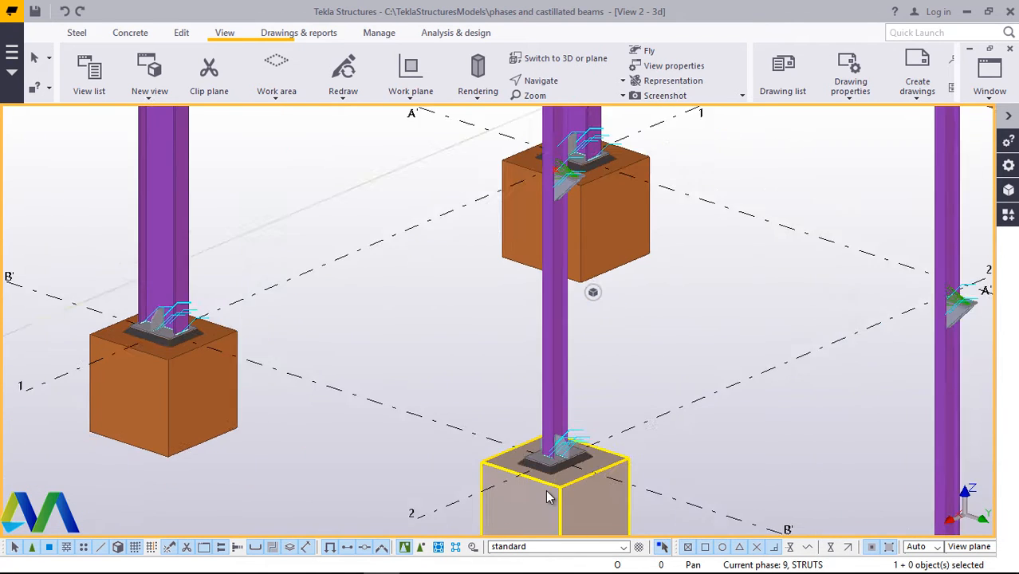
scroll(548, 498, up, 1)
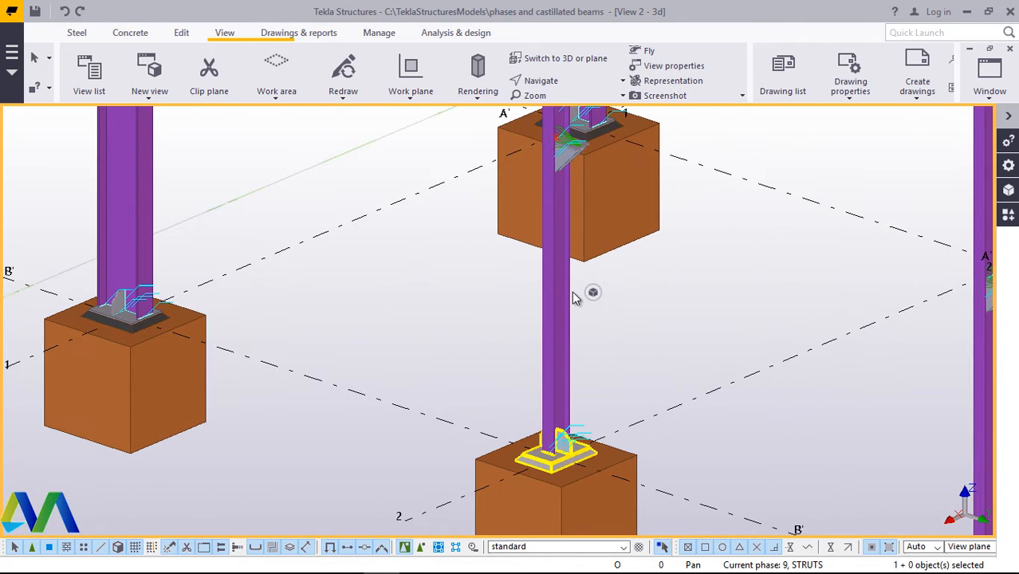
click(224, 35)
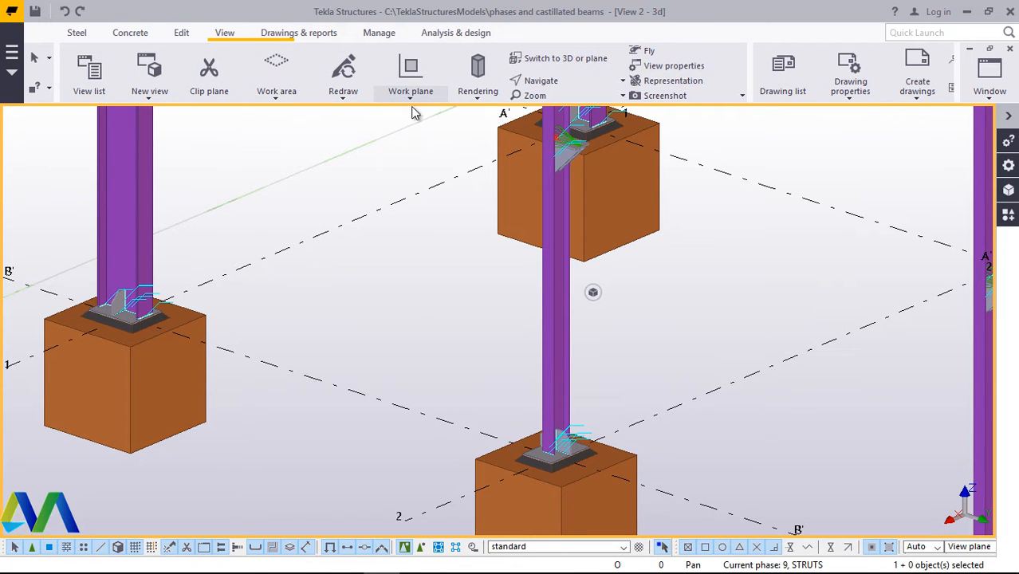
click(411, 92)
click(496, 423)
click(477, 461)
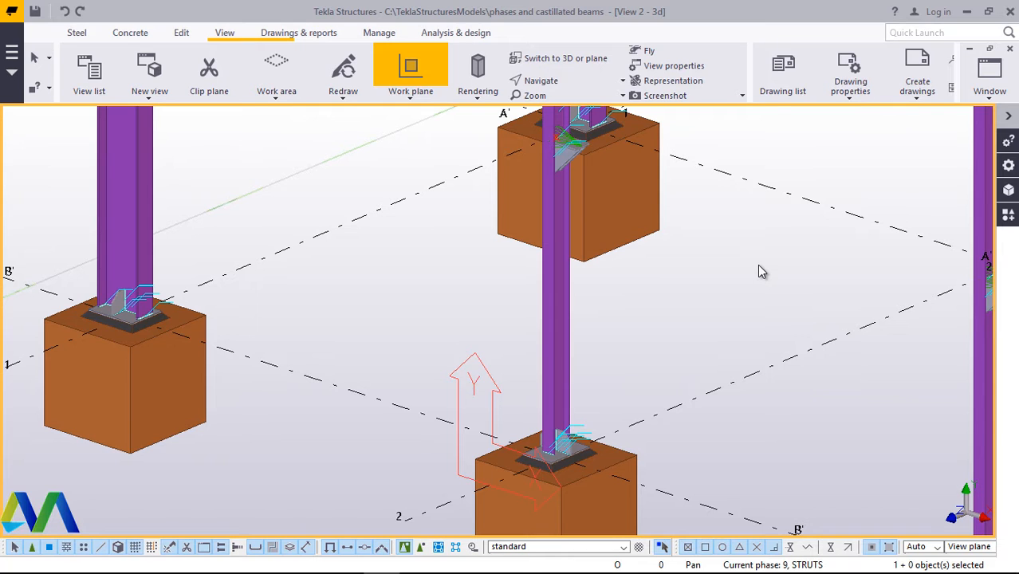
right_click(701, 327)
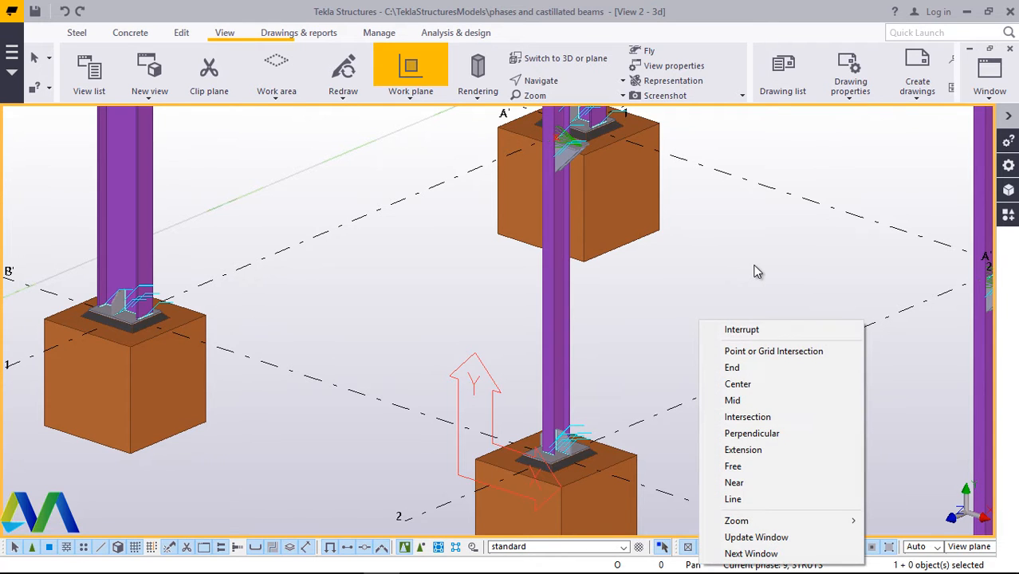
click(738, 331)
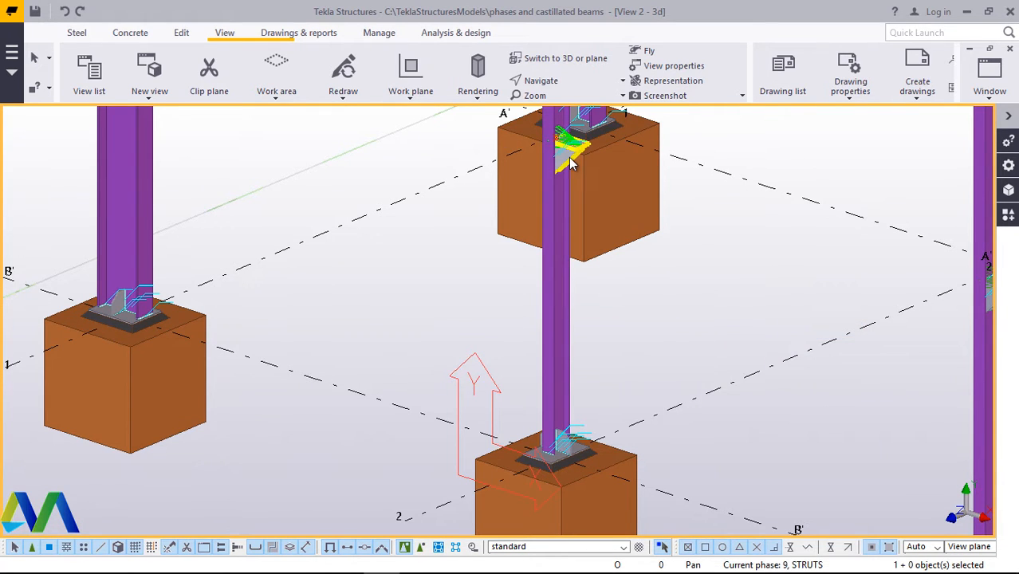
- Mirror-copy the selected bracket to the opposite side of the grid 2 column about a vertical line with X0 500, Y0 0 and angle -90
right_click(751, 234)
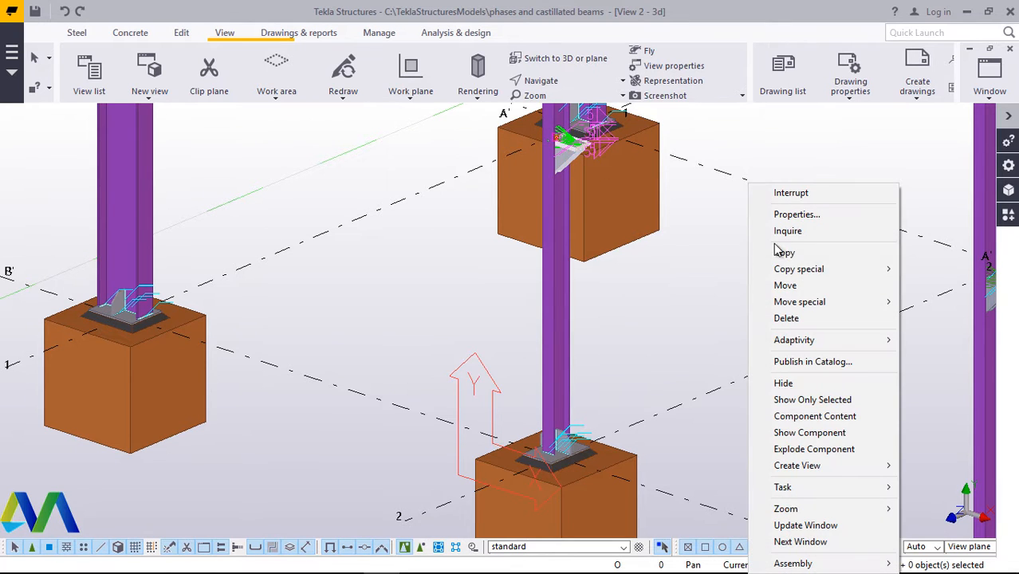
mouse_move(793, 272)
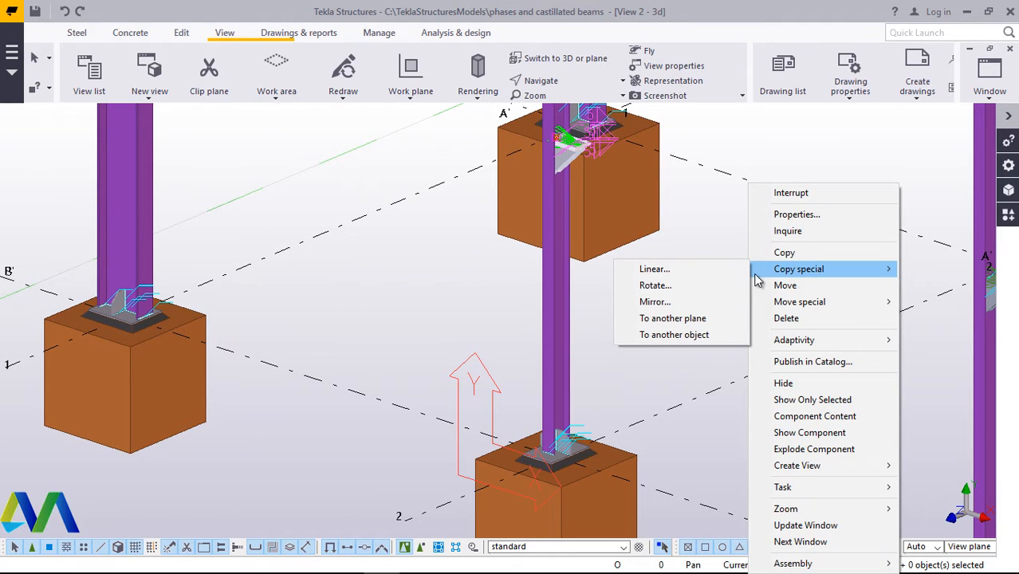
click(669, 304)
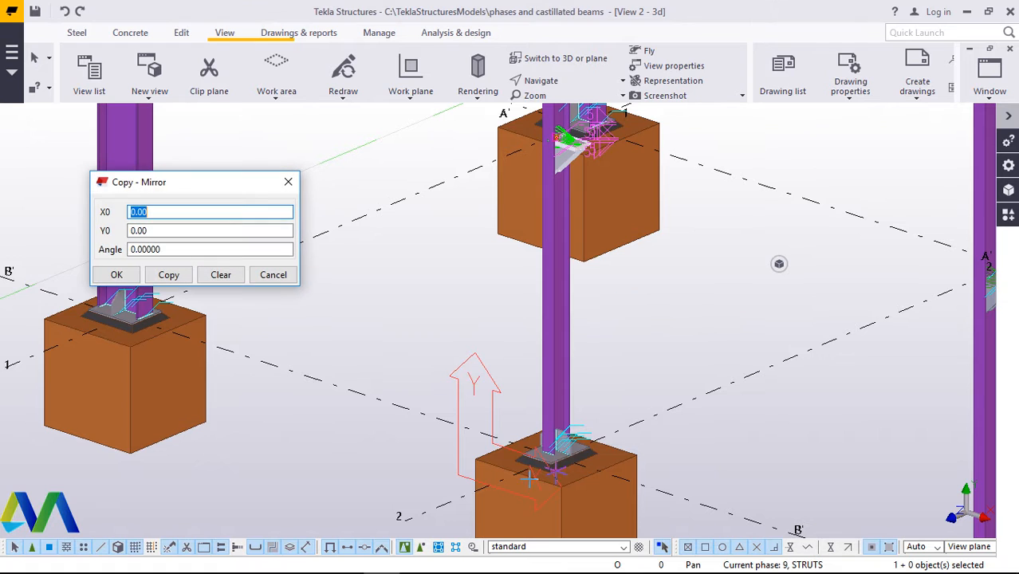
scroll(507, 495, up, 4)
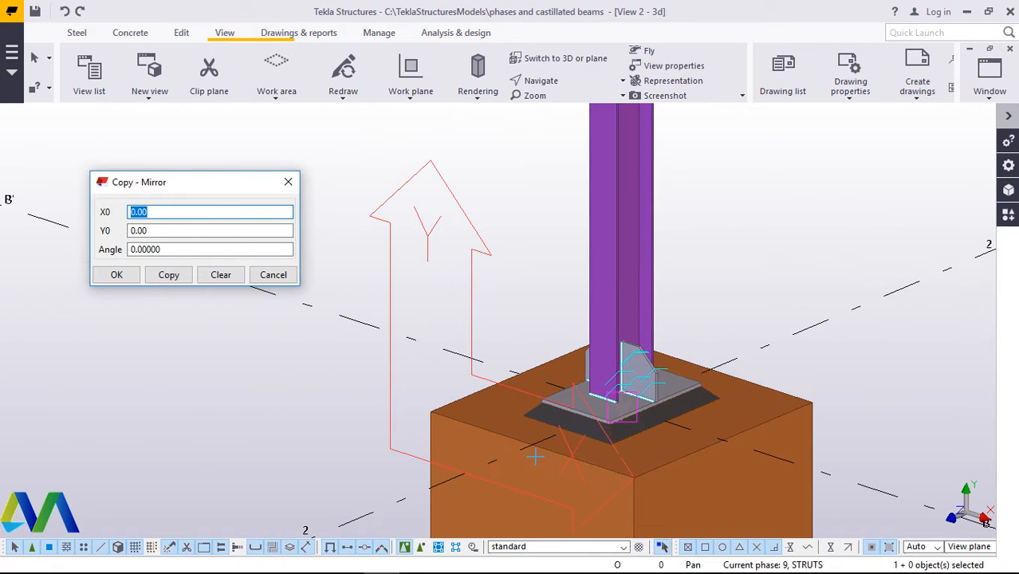
scroll(540, 312, down, 5)
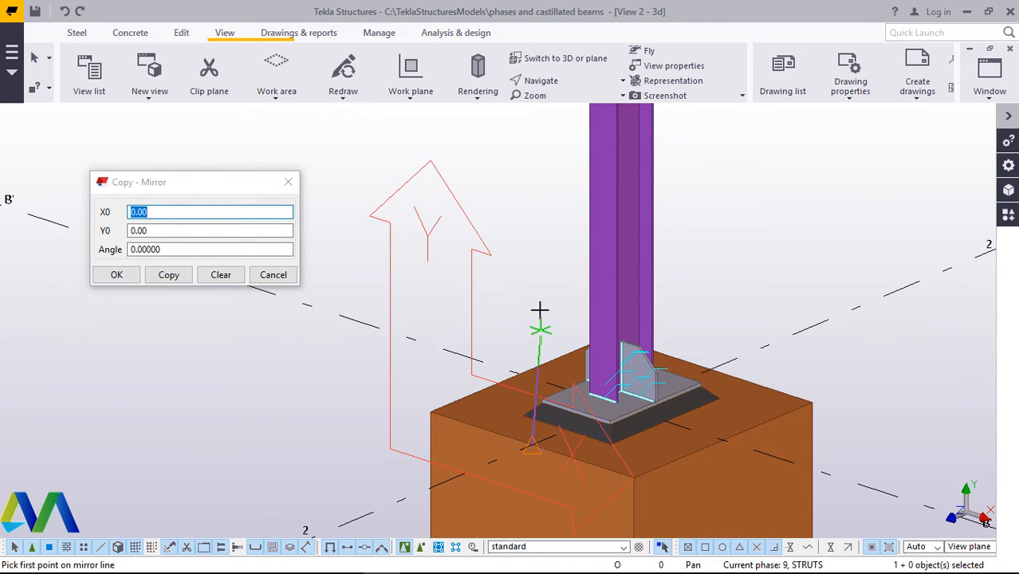
scroll(516, 257, down, 2)
click(523, 327)
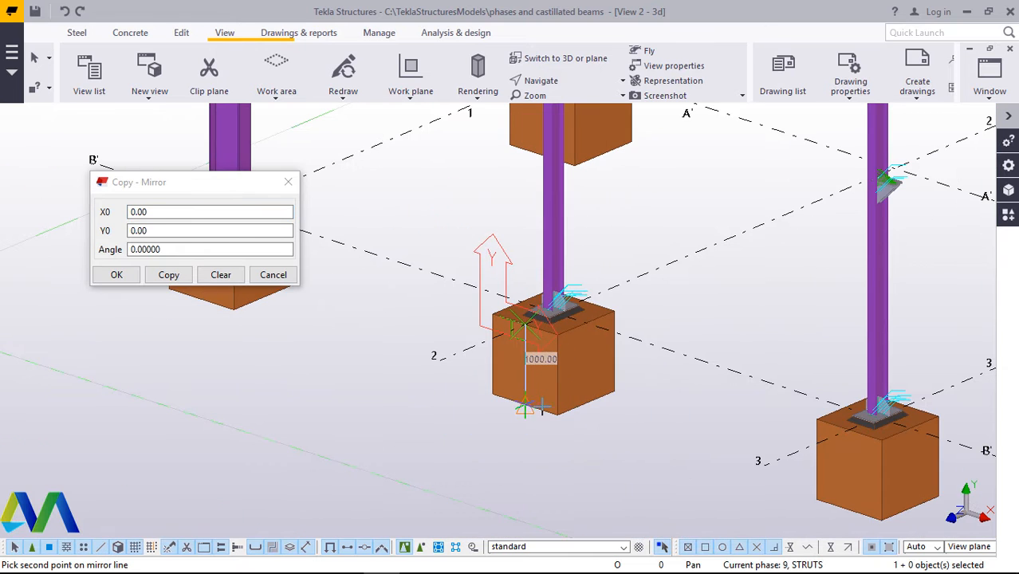
click(530, 412)
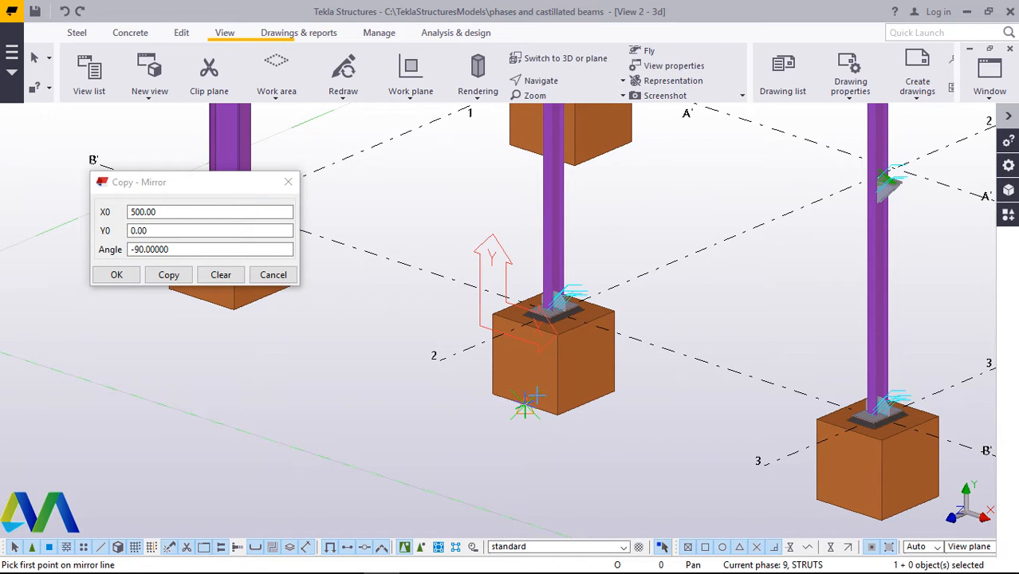
click(169, 275)
click(116, 276)
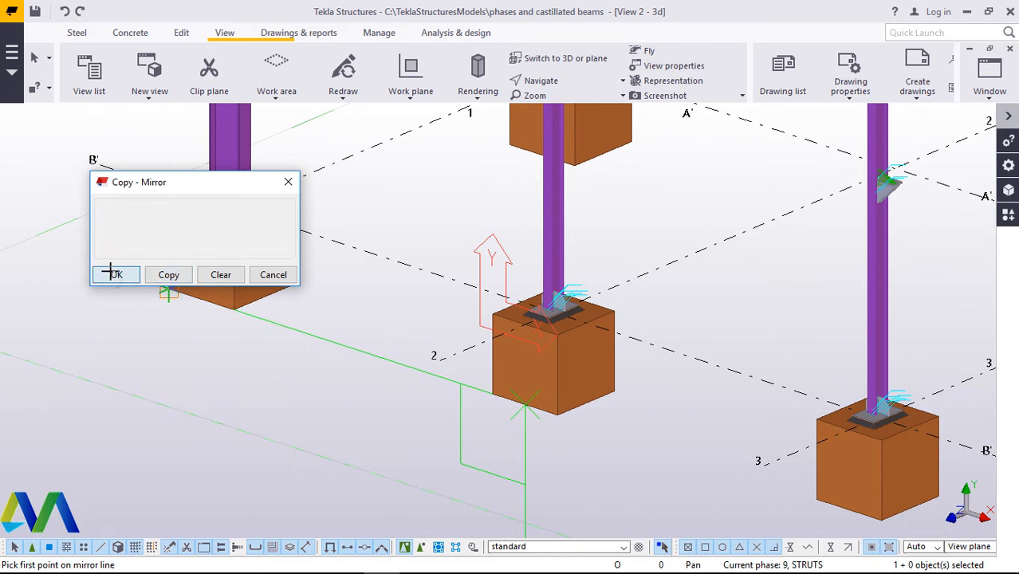
right_click(465, 209)
click(465, 209)
- Select the mirrored bracket connection on the end-wall column at grid line 2
scroll(405, 448, down, 5)
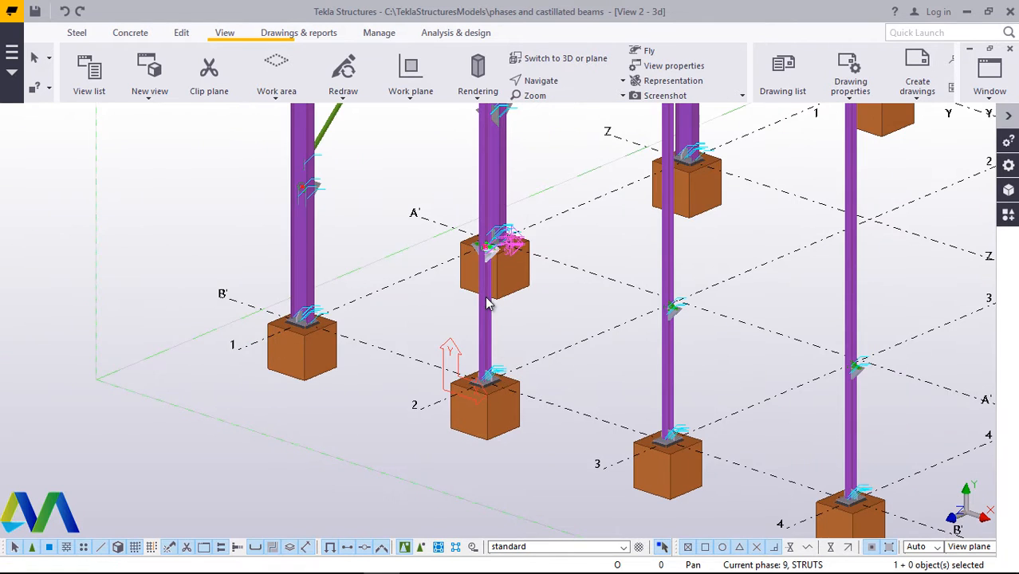
scroll(472, 251, up, 3)
scroll(472, 251, up, 2)
click(453, 358)
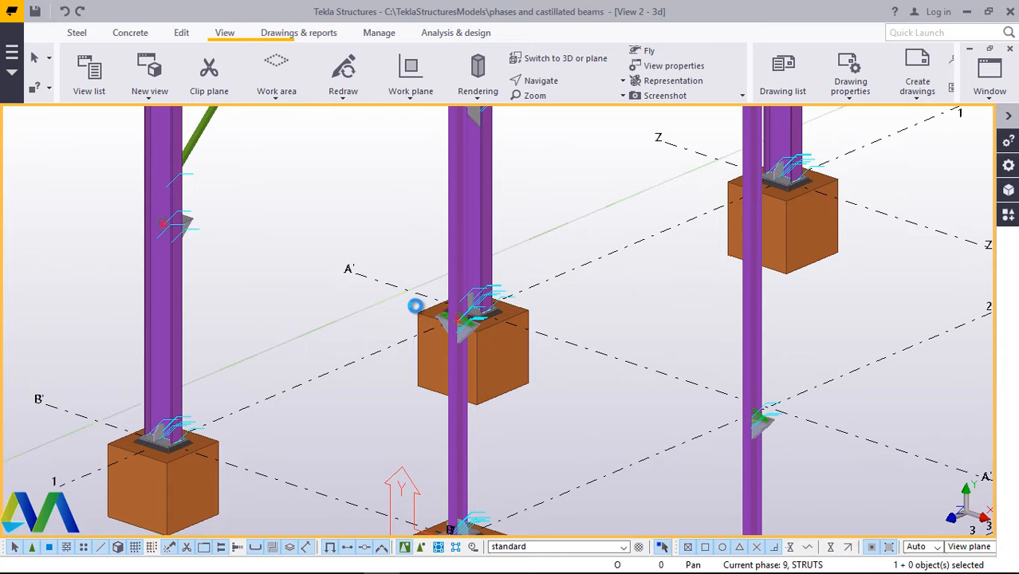
scroll(441, 335, up, 2)
scroll(437, 327, up, 2)
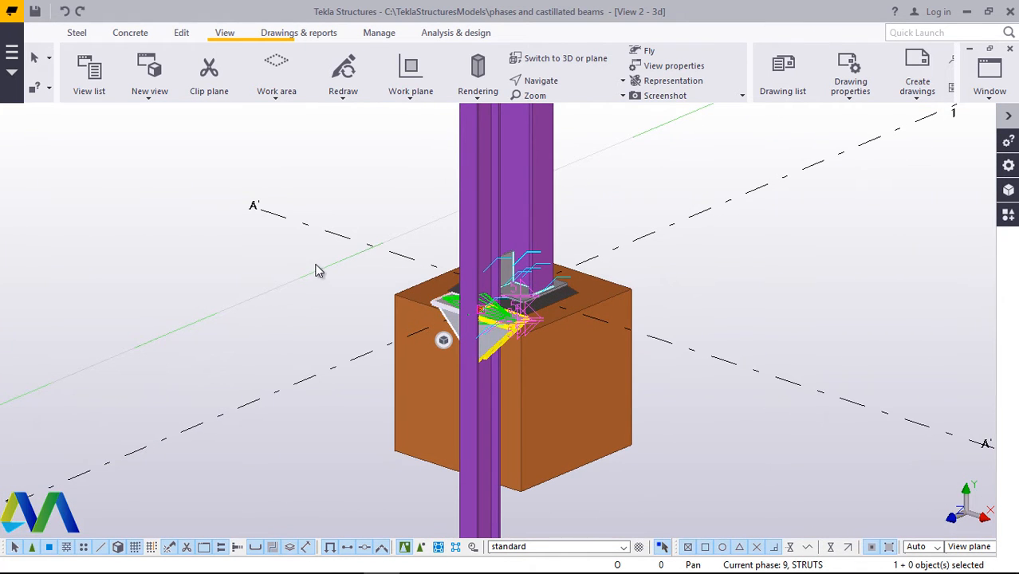
scroll(326, 279, down, 1)
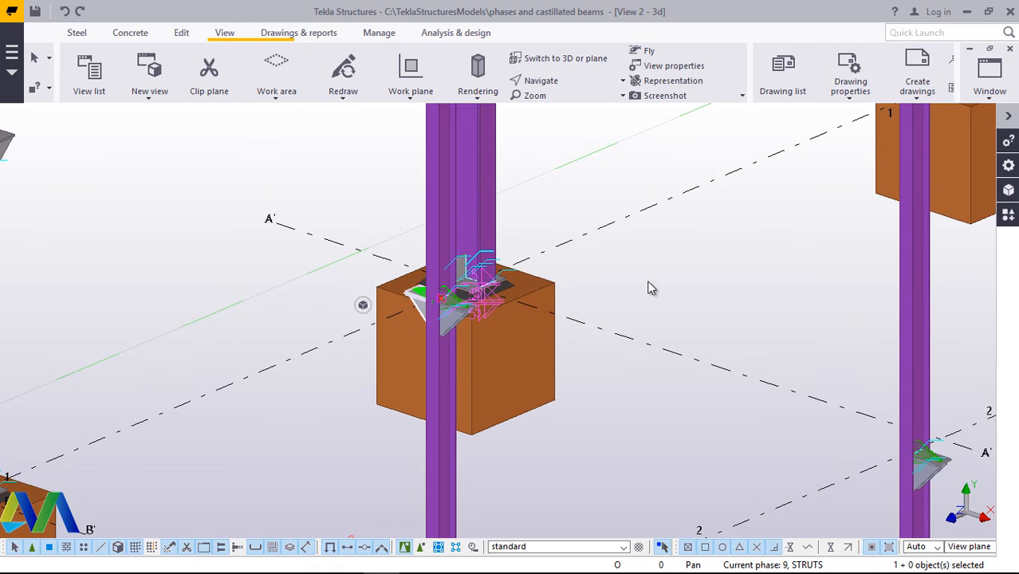
scroll(652, 283, down, 2)
- Copy the mirrored bracket linearly along the end-wall columns with dX 5000, dY 0, dZ 0 and 6 copies, then end the command
right_click(492, 281)
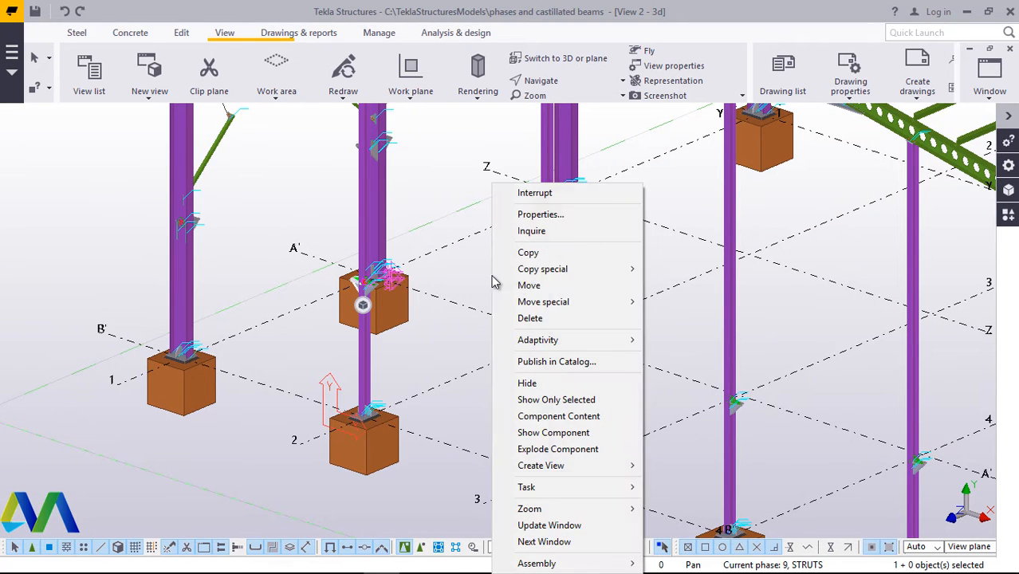
mouse_move(636, 281)
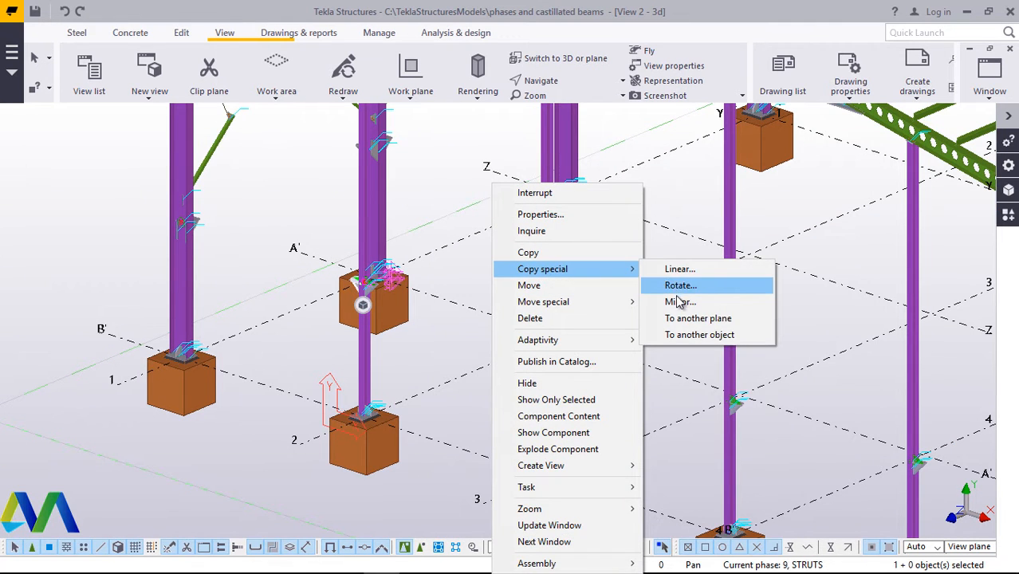
click(676, 270)
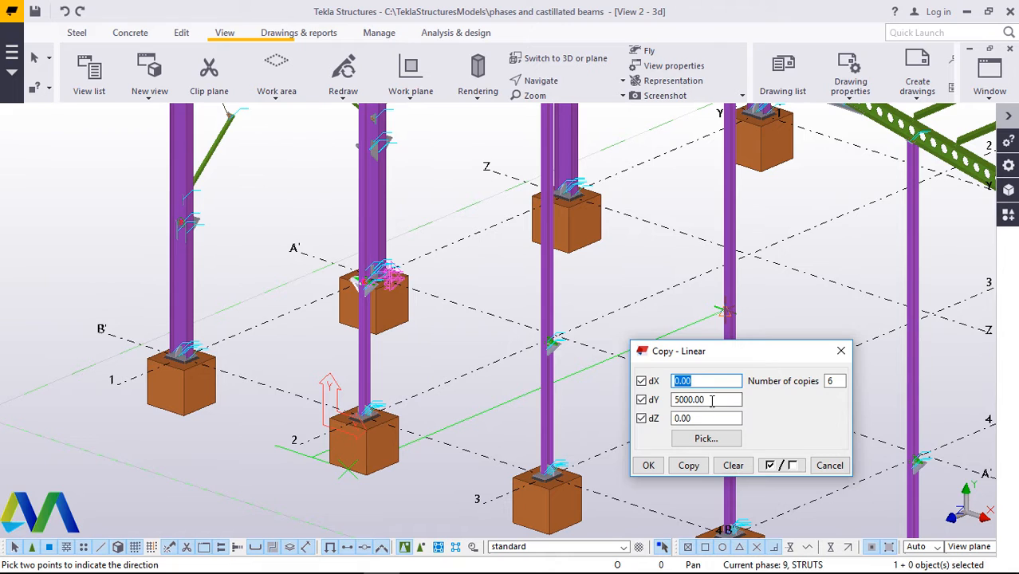
drag(728, 401, 673, 402)
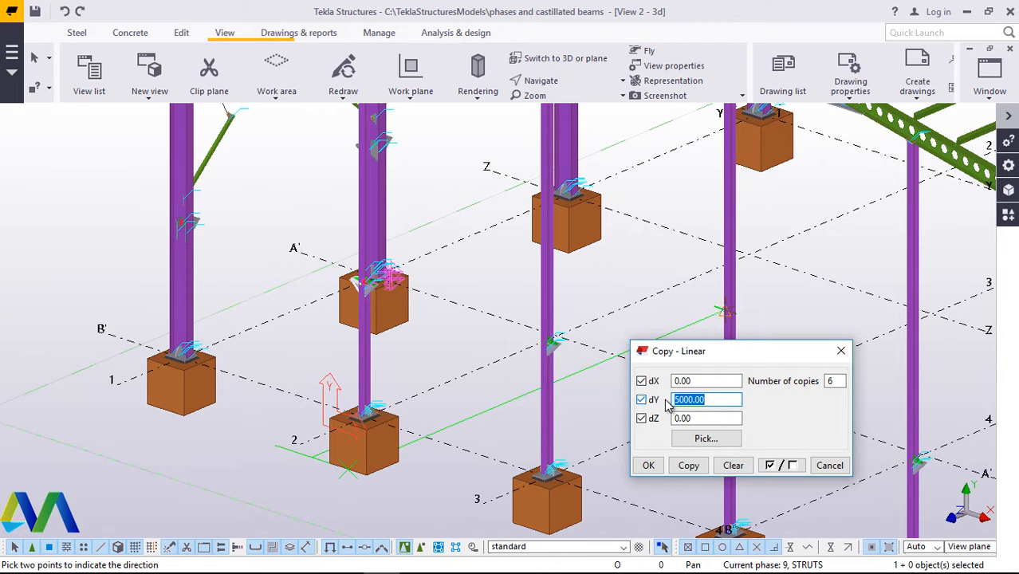
text(0)
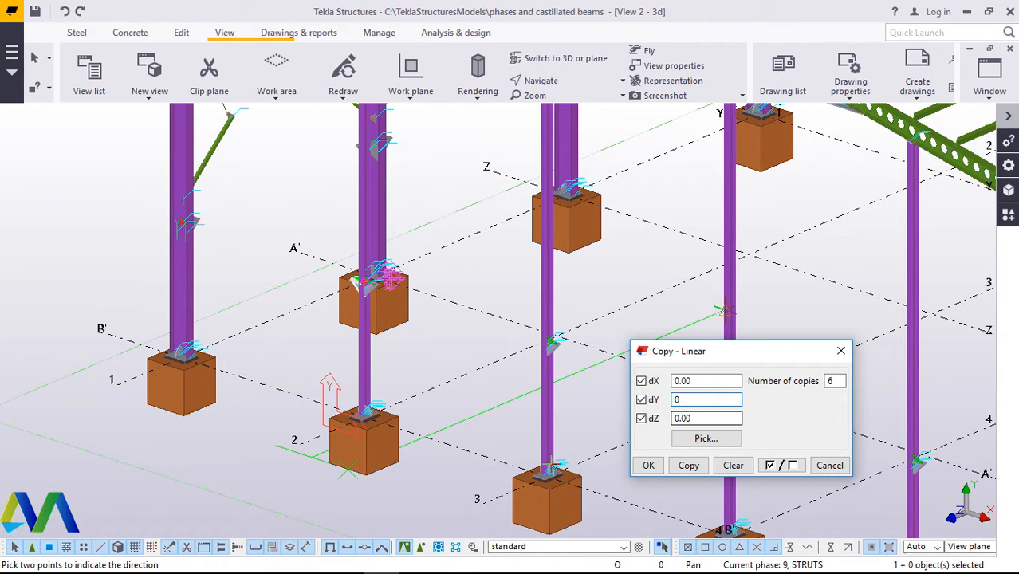
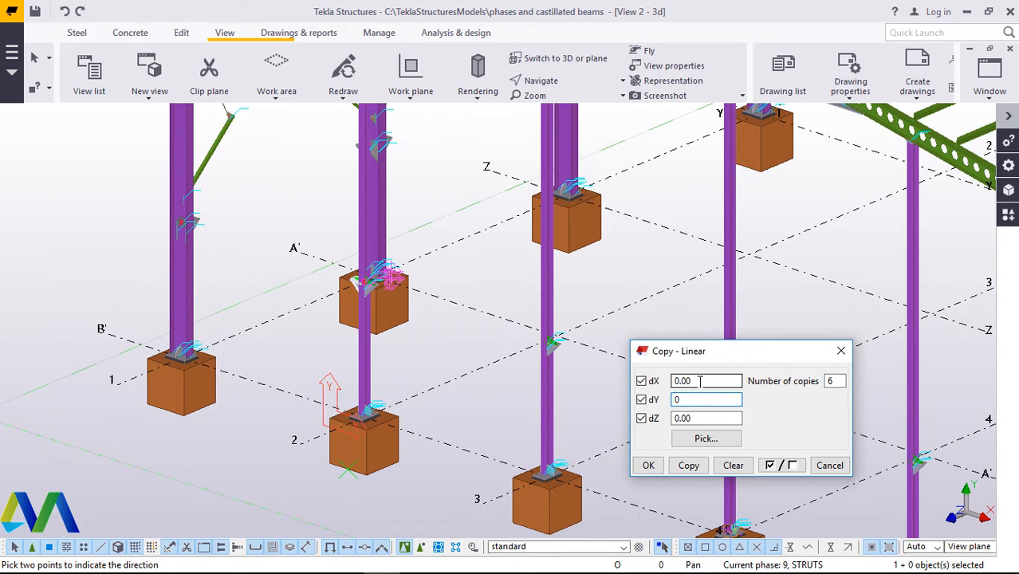
double_click(681, 381)
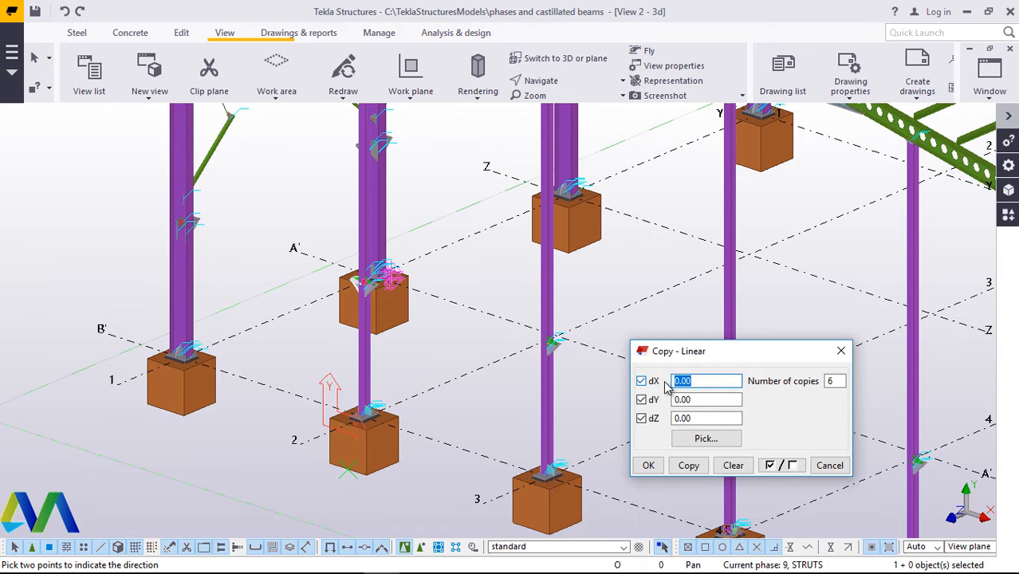
text(5000)
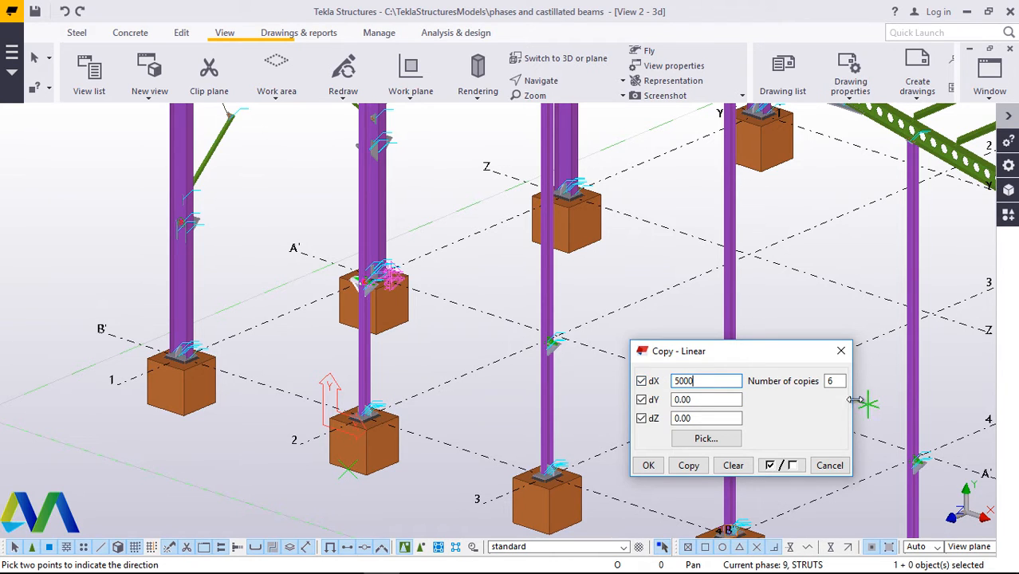
click(691, 469)
click(689, 469)
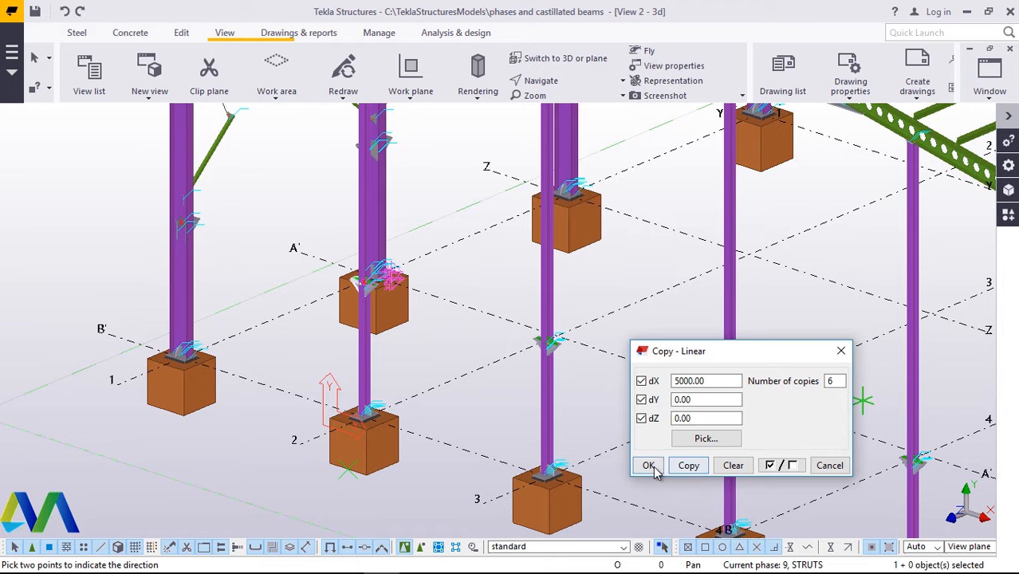
click(648, 463)
right_click(610, 416)
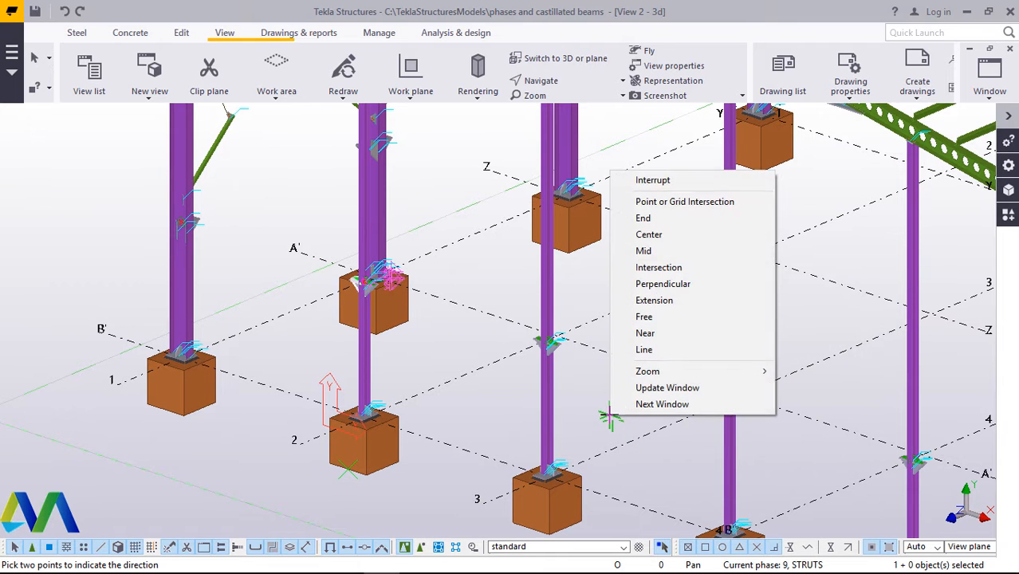
click(650, 181)
- Examine the bracket pairs along the end-wall columns, from the grid 3 column back to the columns at grids 2 and 1
scroll(545, 337, up, 5)
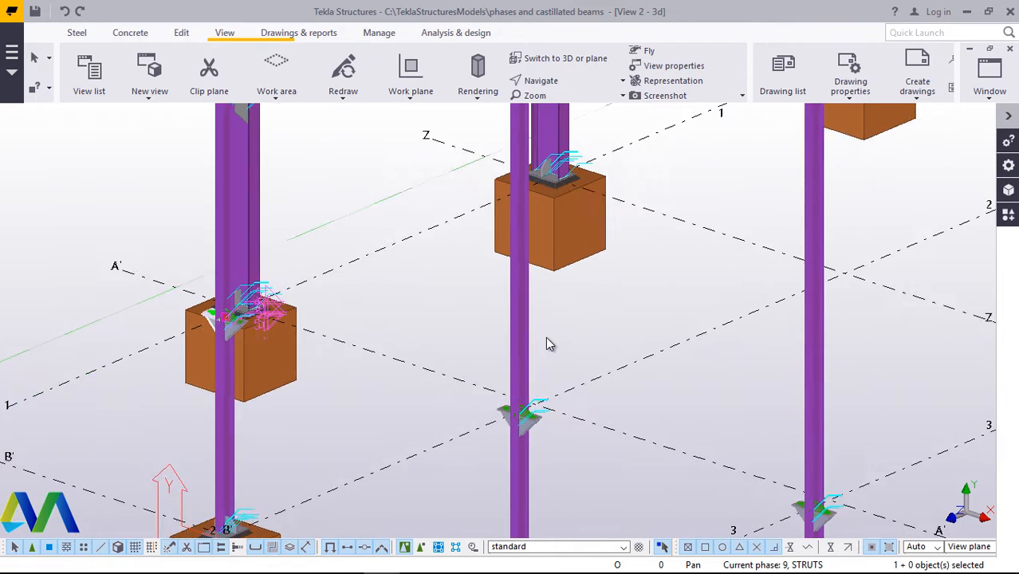
scroll(518, 466, up, 1)
scroll(590, 343, down, 6)
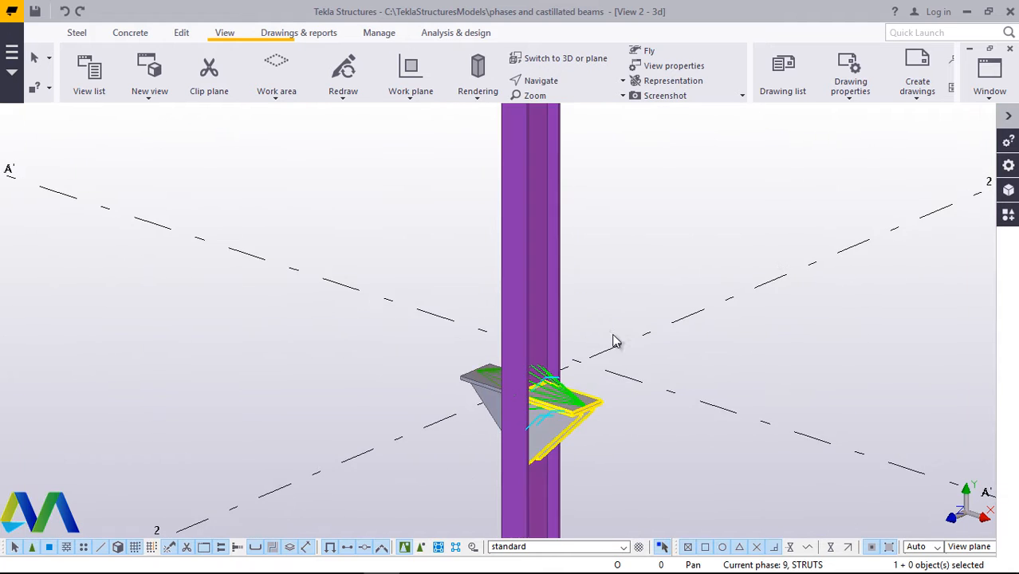
scroll(600, 327, down, 4)
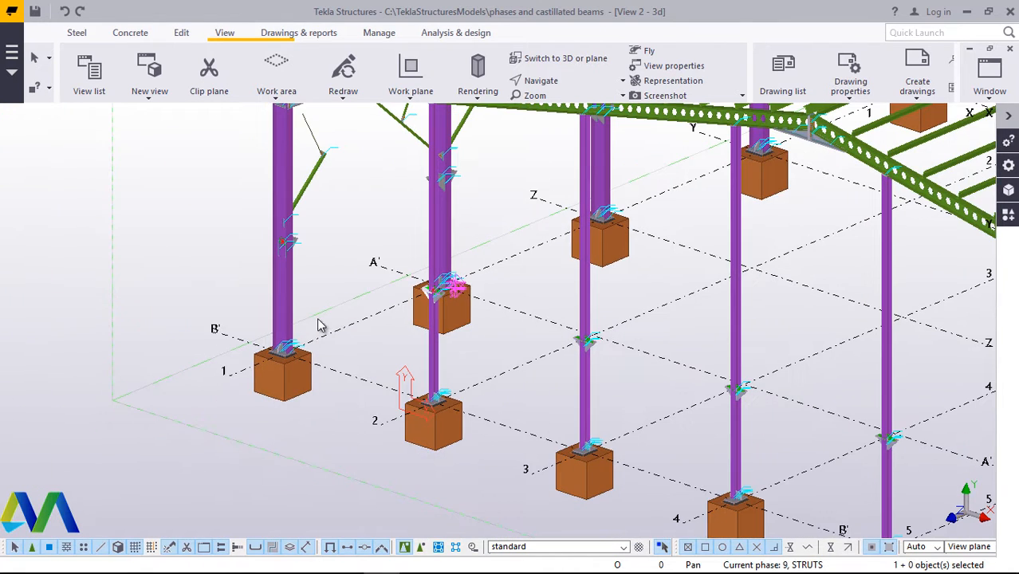
scroll(290, 280, up, 5)
scroll(469, 231, up, 2)
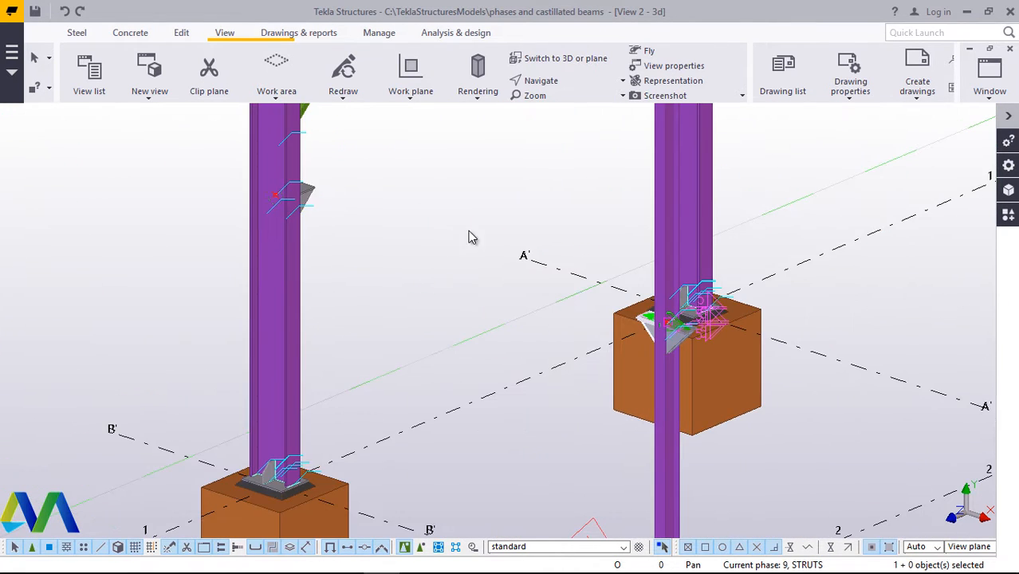
scroll(640, 354, down, 1)
scroll(645, 335, up, 3)
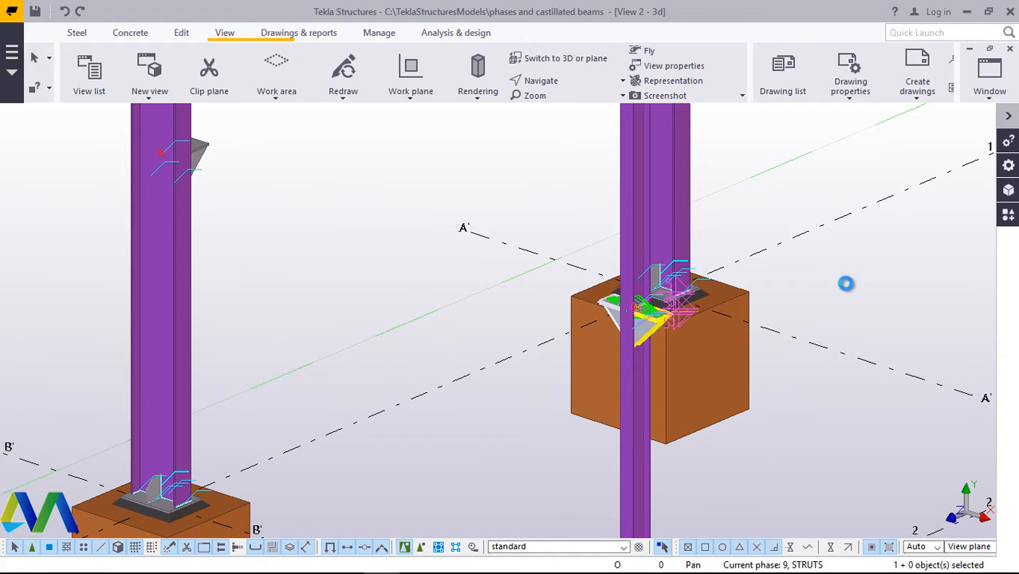
right_click(852, 274)
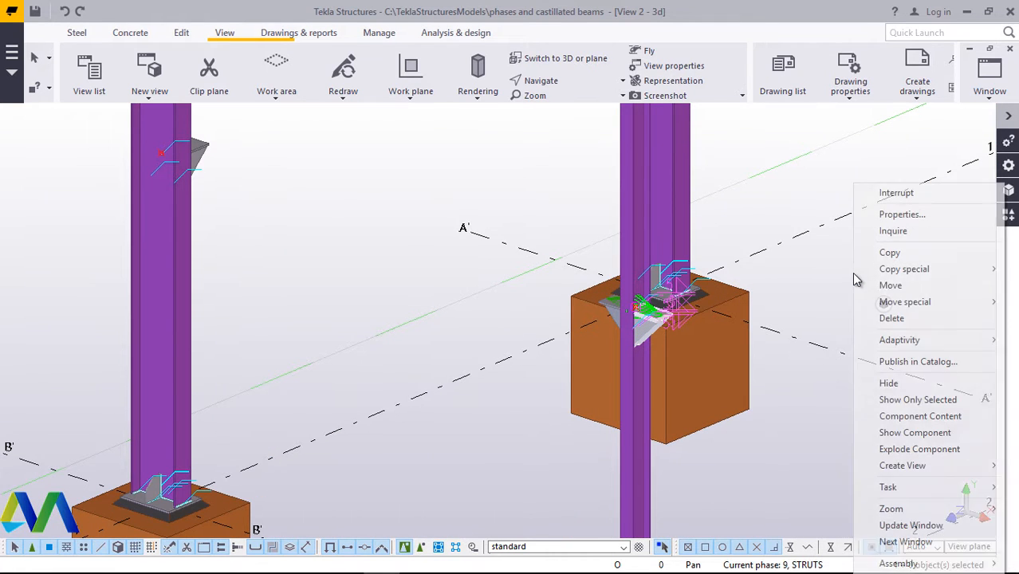
click(890, 252)
scroll(433, 172, down, 3)
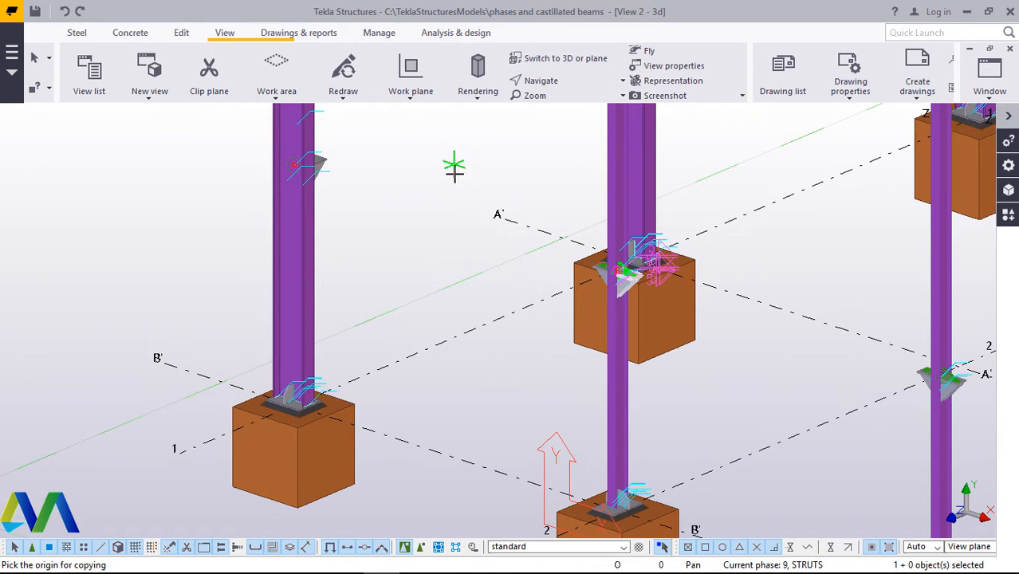
scroll(517, 351, down, 2)
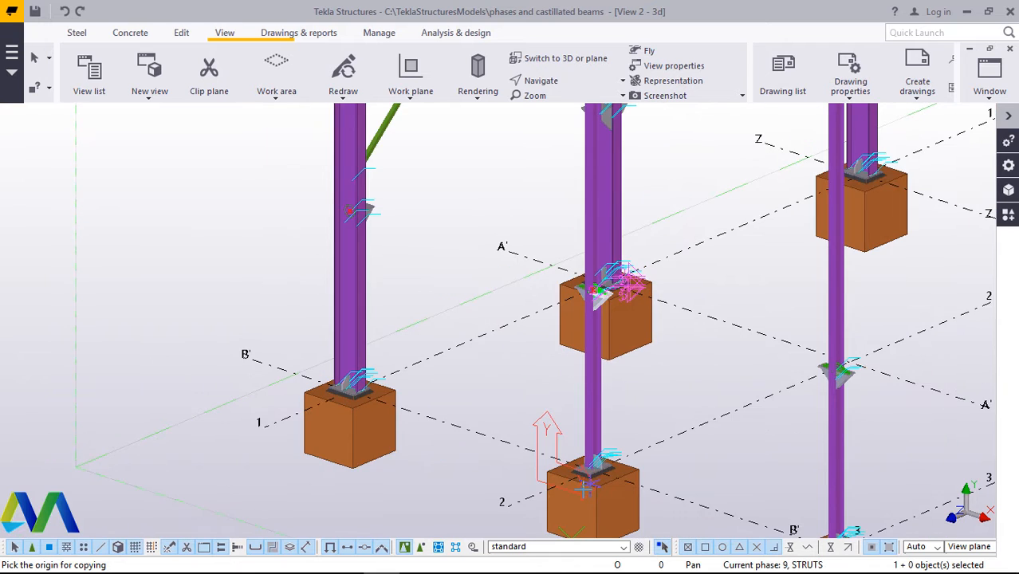
scroll(584, 489, up, 2)
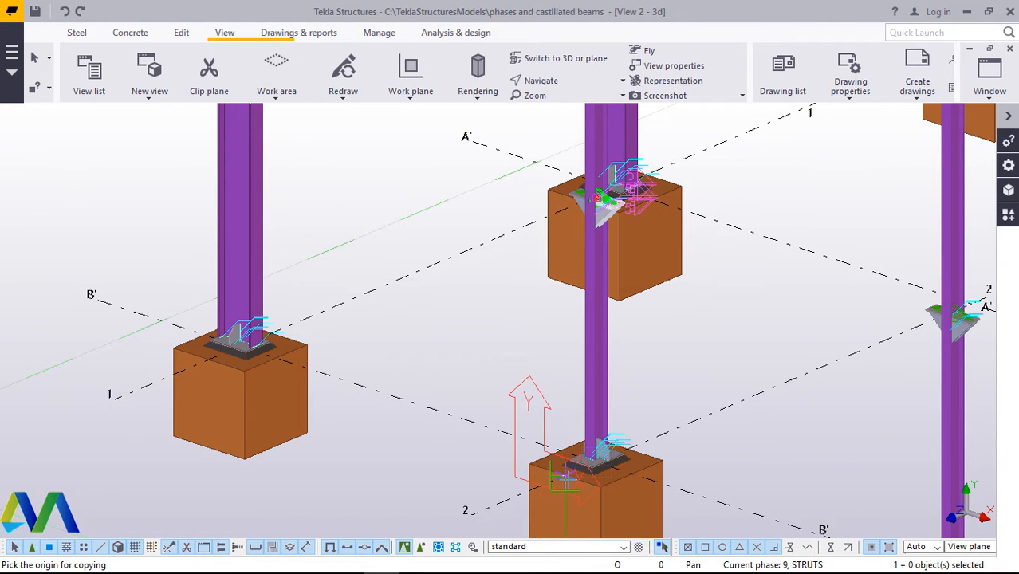
click(568, 485)
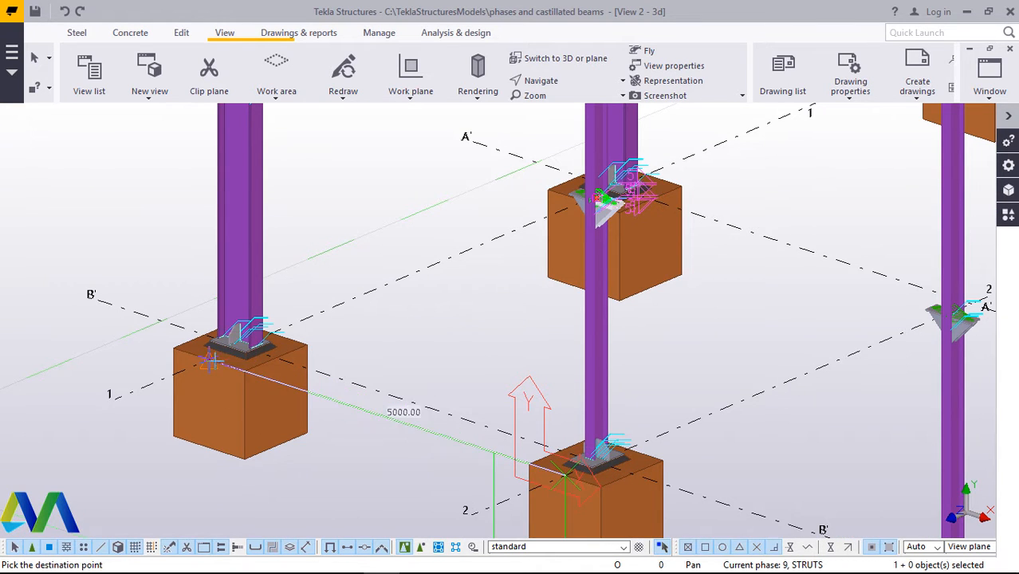
right_click(341, 182)
key(Escape)
- Examine the bracket on the corner column at grid 1 against the bracket pair on the grid 2 column
scroll(378, 383, down, 3)
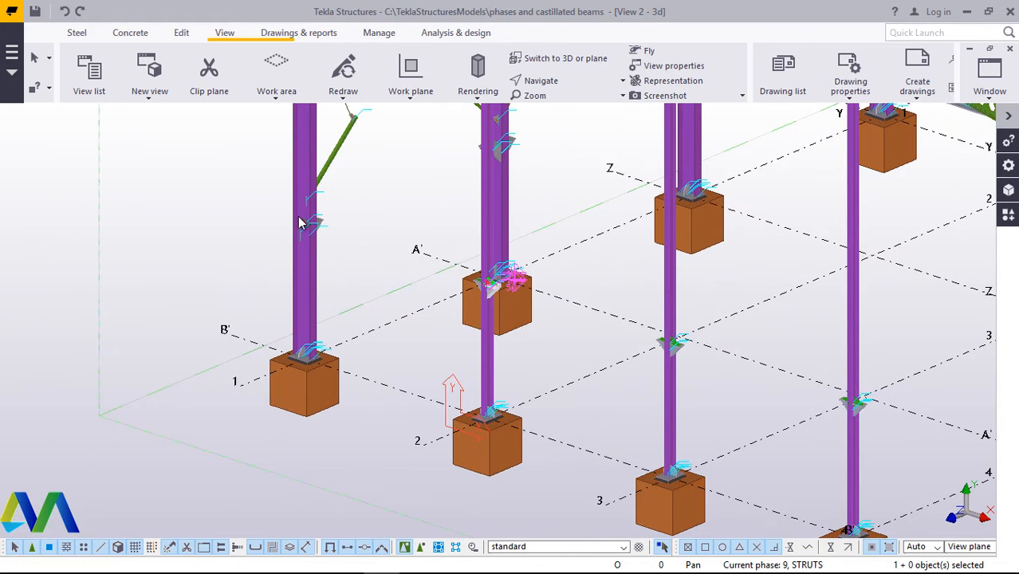
scroll(302, 223, up, 5)
scroll(364, 327, down, 2)
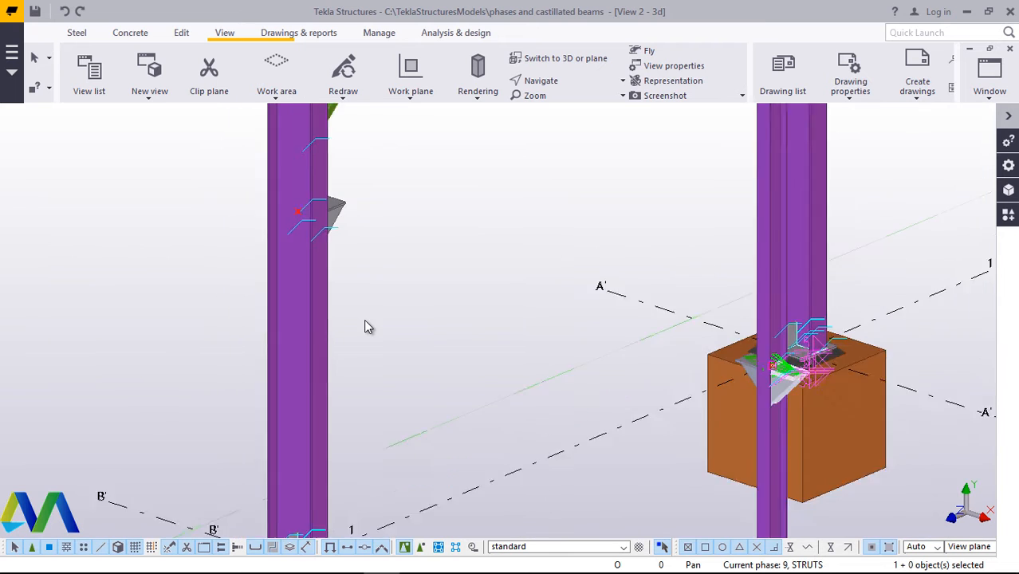
scroll(367, 323, down, 3)
scroll(578, 373, up, 2)
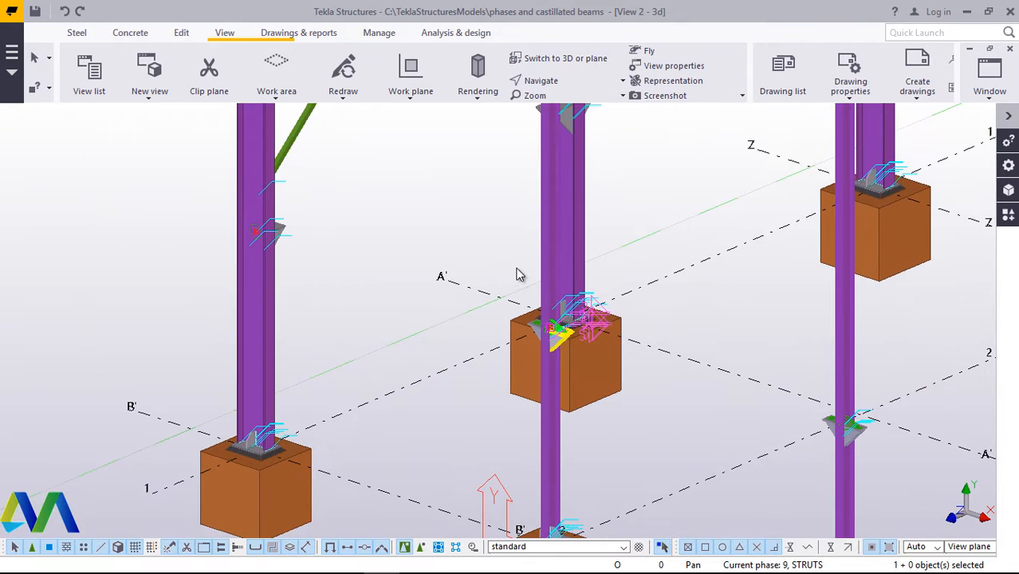
- Try to copy the grid 2 column's bracket linearly to the corner column with dX -5000, dY 0, dZ 0 and 1 copy
right_click(561, 339)
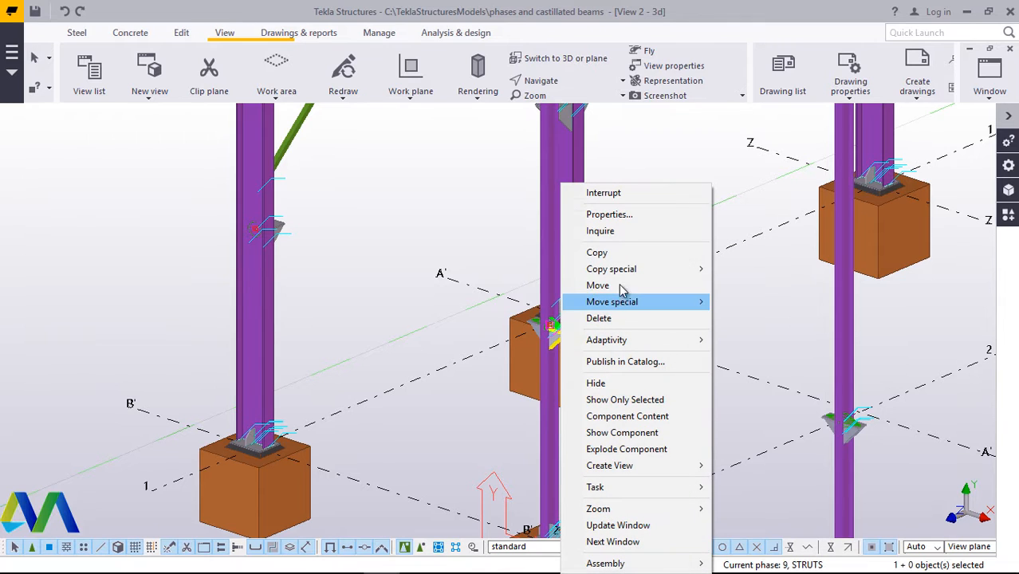
mouse_move(623, 273)
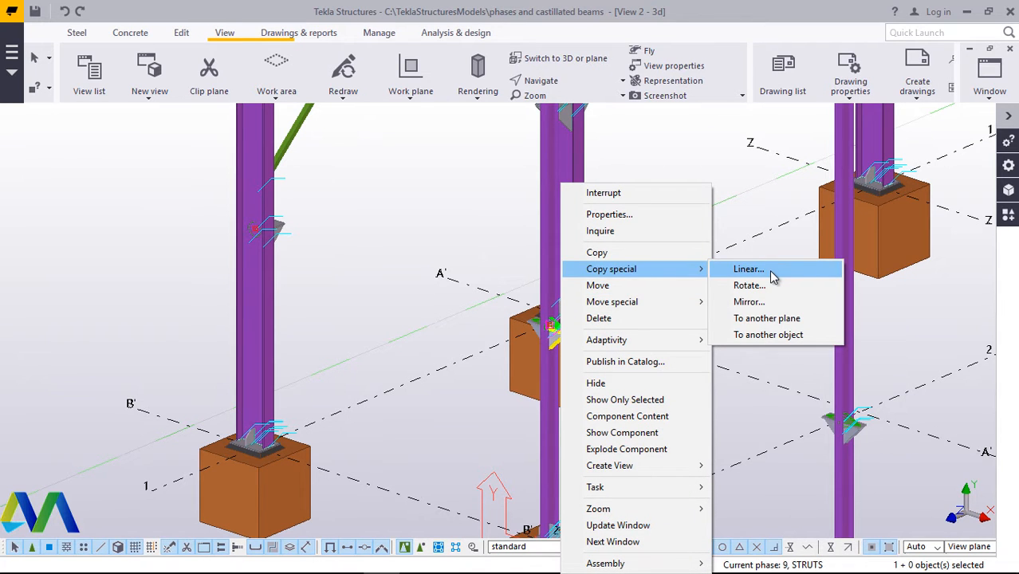
click(748, 270)
scroll(451, 242, down, 2)
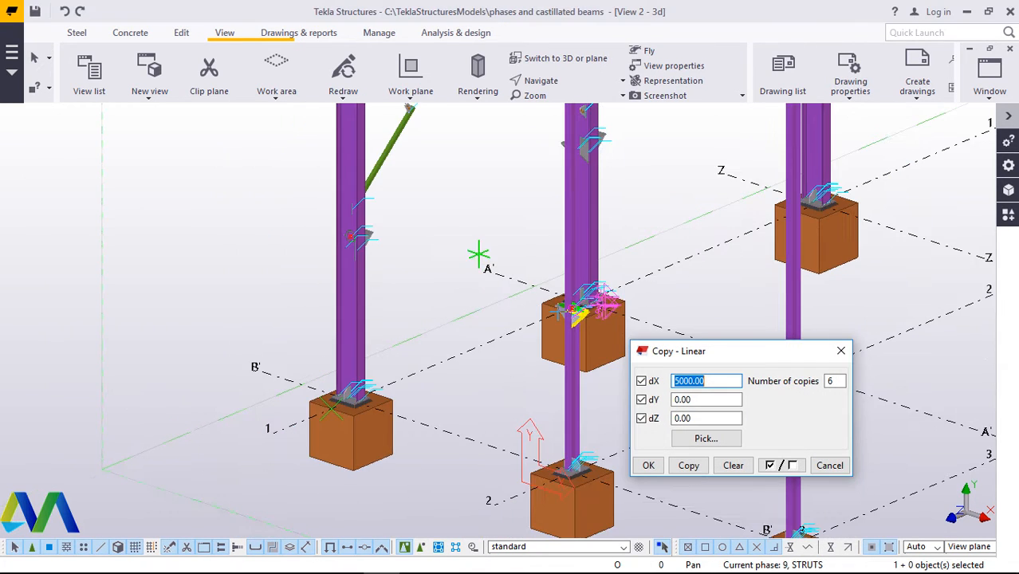
click(694, 382)
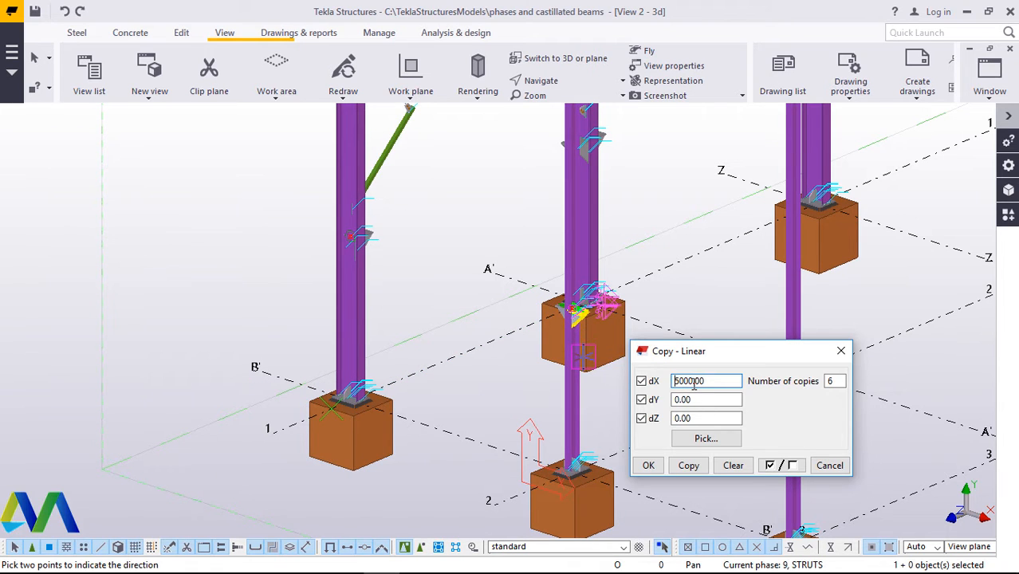
key(Home)
text(-)
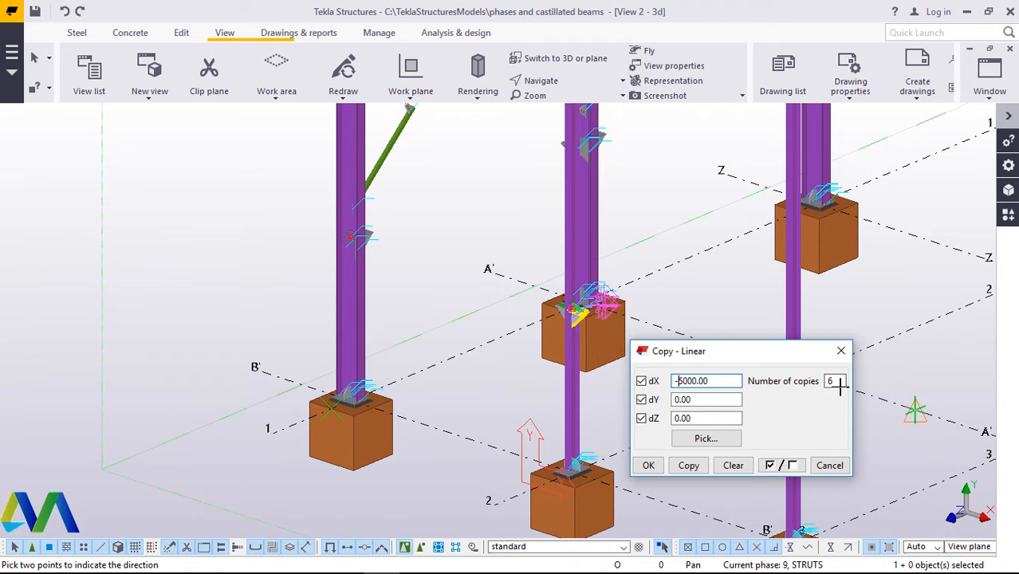
drag(837, 384, 819, 384)
click(689, 466)
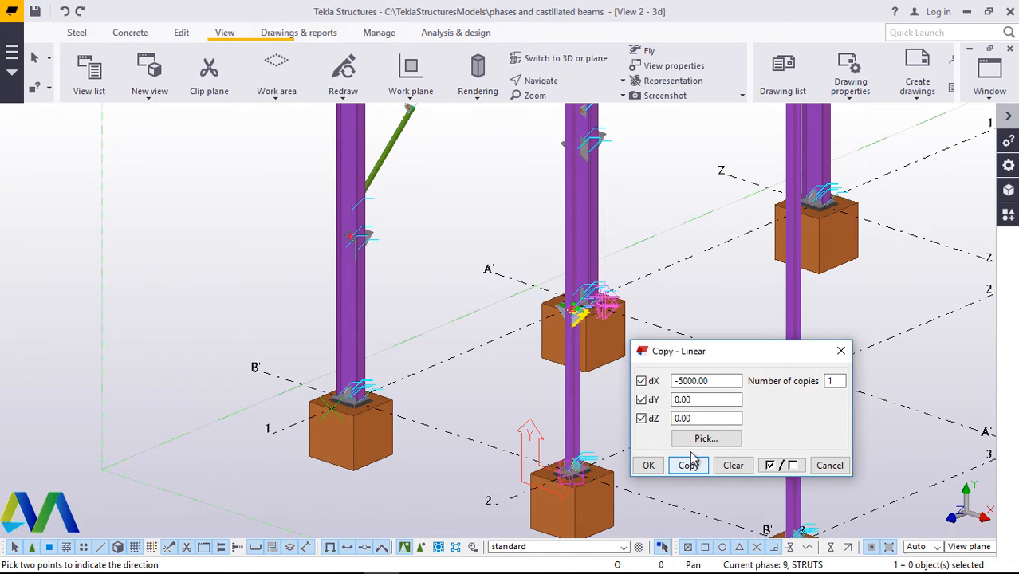
scroll(365, 223, up, 2)
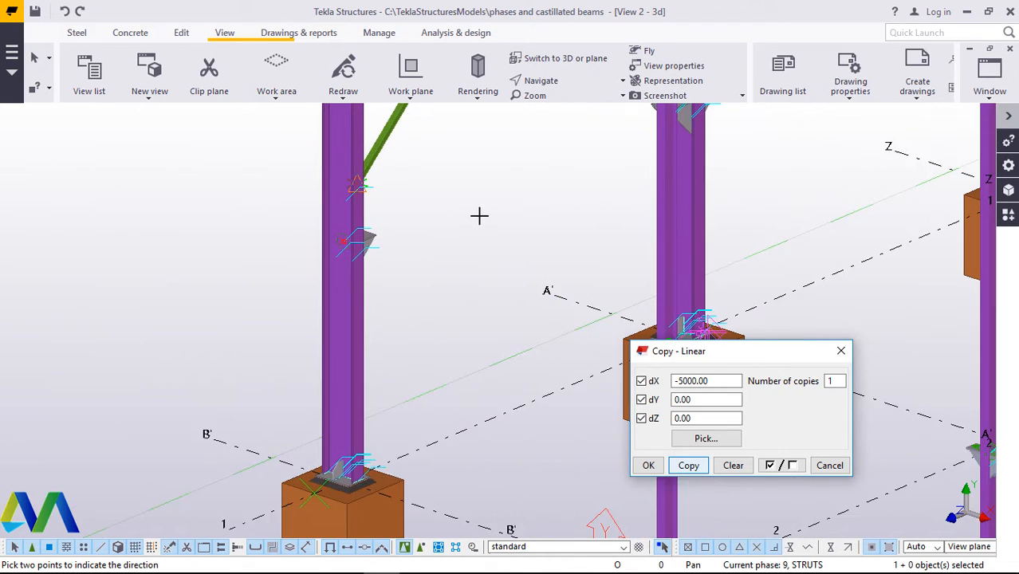
right_click(528, 174)
click(555, 181)
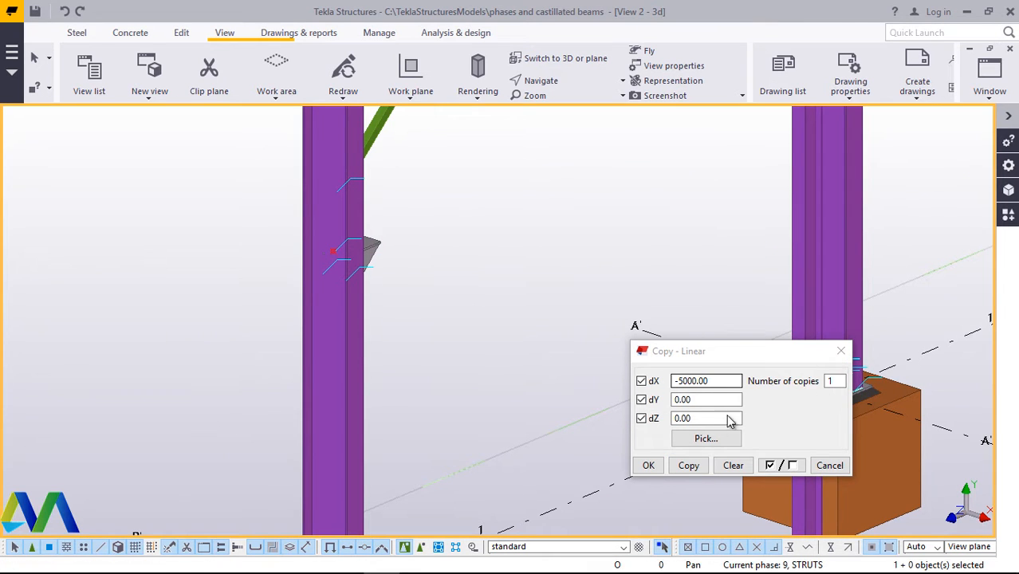
click(689, 469)
click(651, 469)
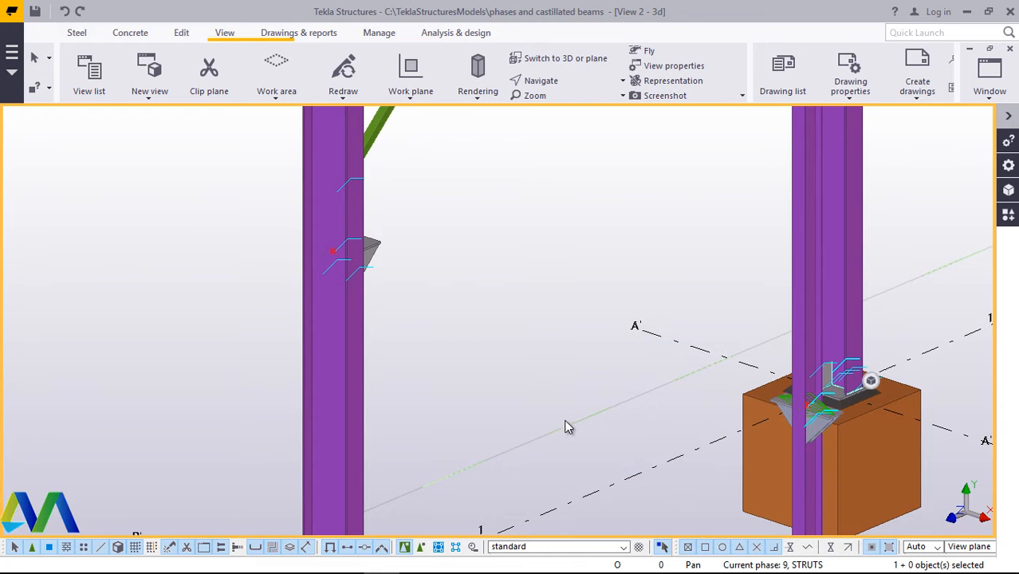
- Try to copy the grid 2 column's bracket to the corner column, using the ends of grid lines 2 and 1 as origin and destination
scroll(452, 315, down, 5)
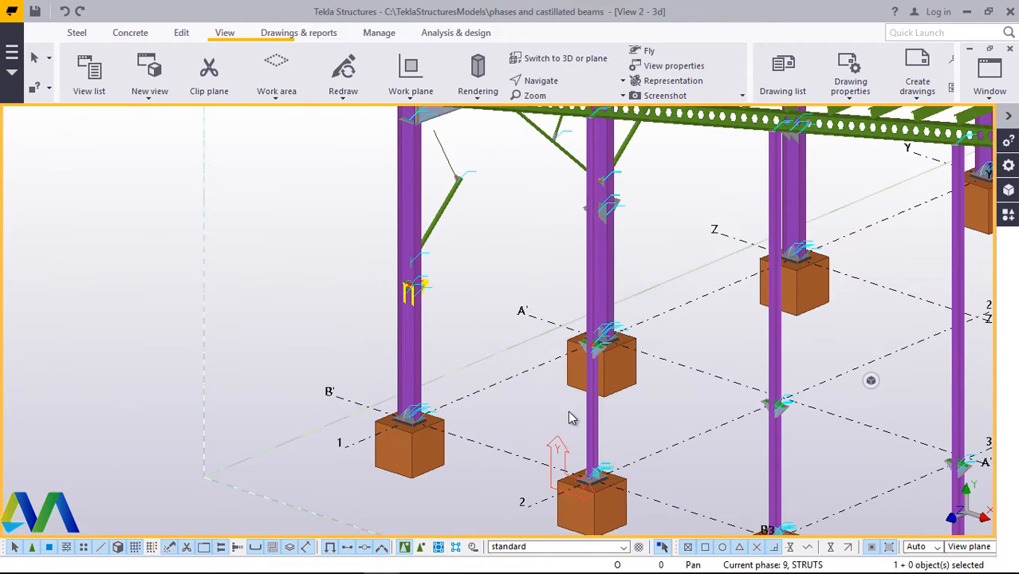
scroll(610, 201, up, 8)
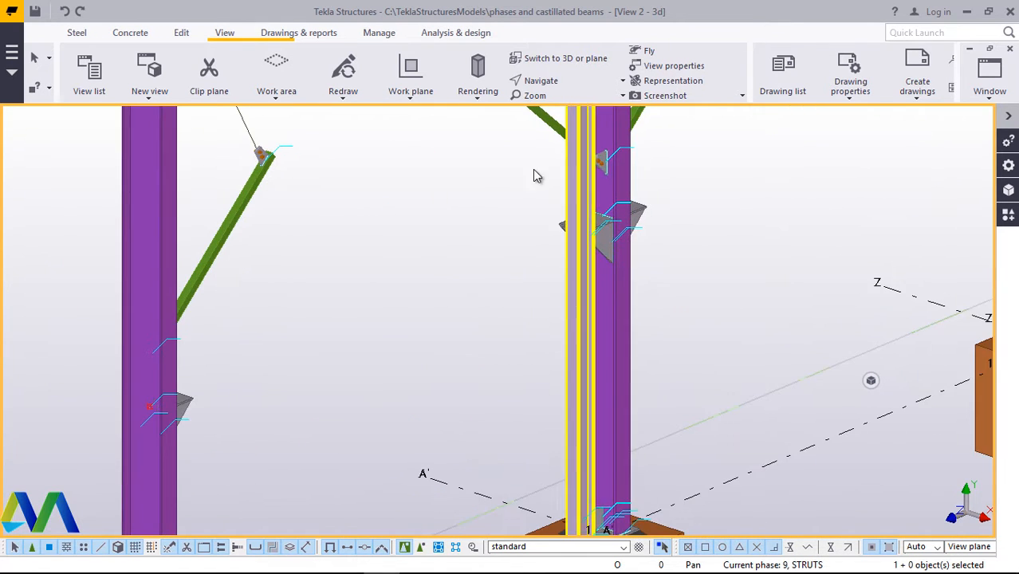
scroll(487, 180, down, 4)
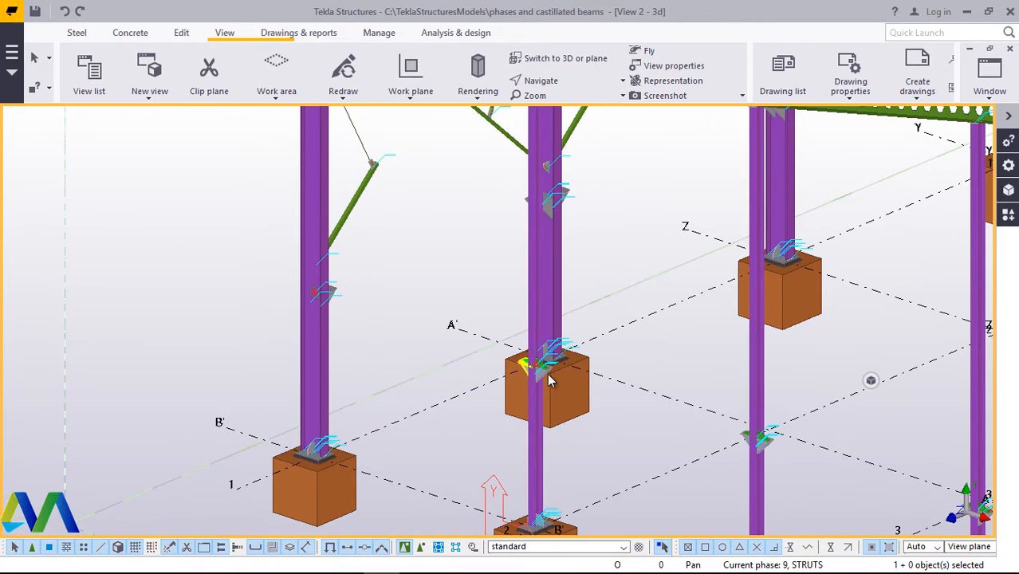
right_click(400, 240)
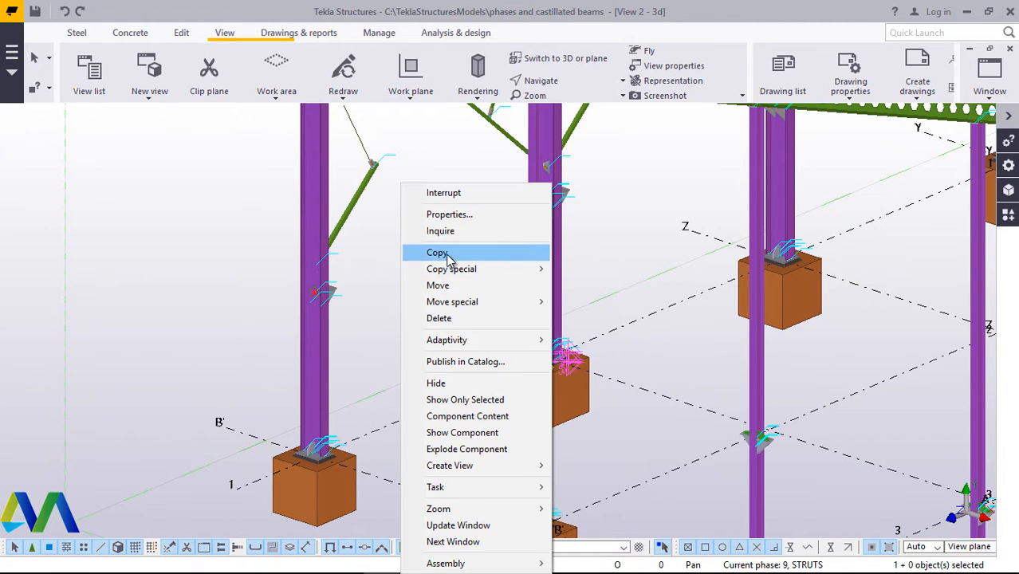
click(445, 252)
scroll(430, 264, down, 1)
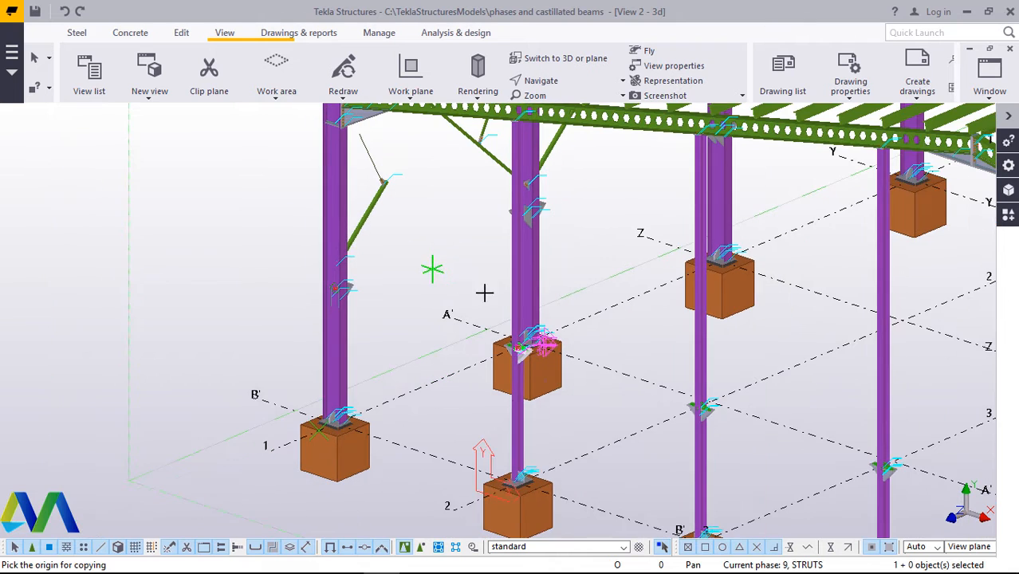
click(460, 512)
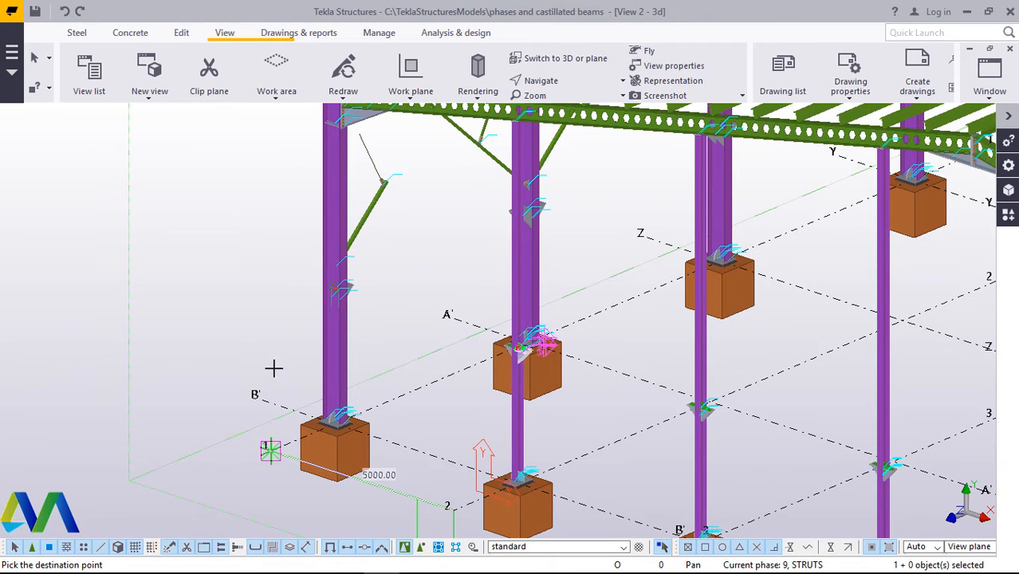
right_click(231, 318)
click(319, 333)
scroll(341, 287, up, 3)
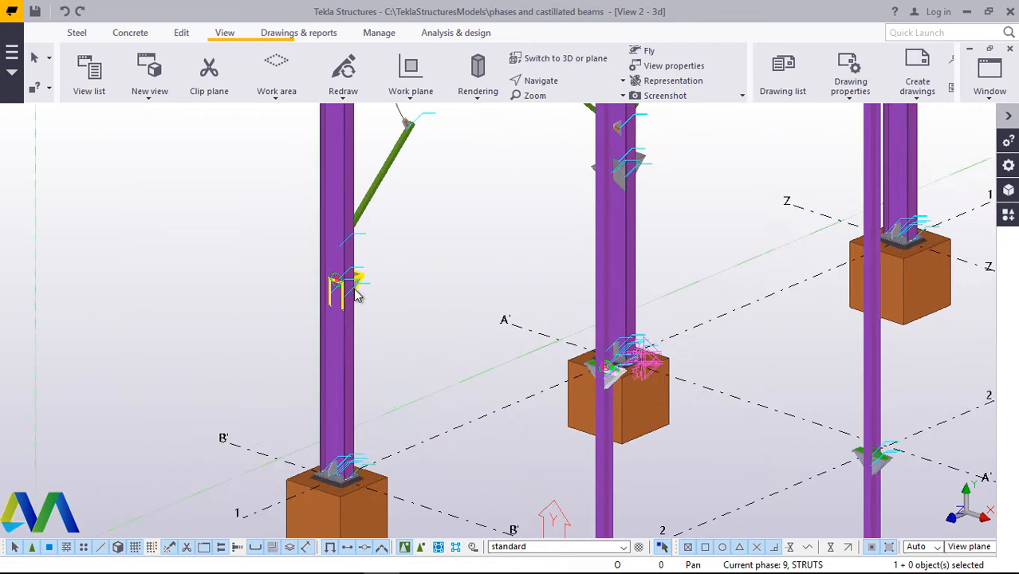
scroll(355, 279, down, 2)
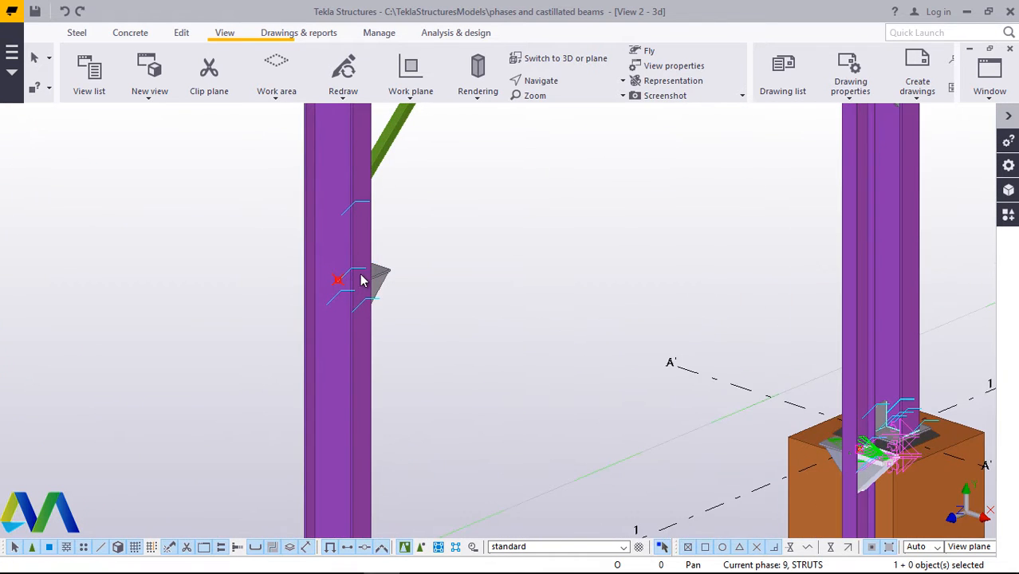
scroll(349, 283, up, 5)
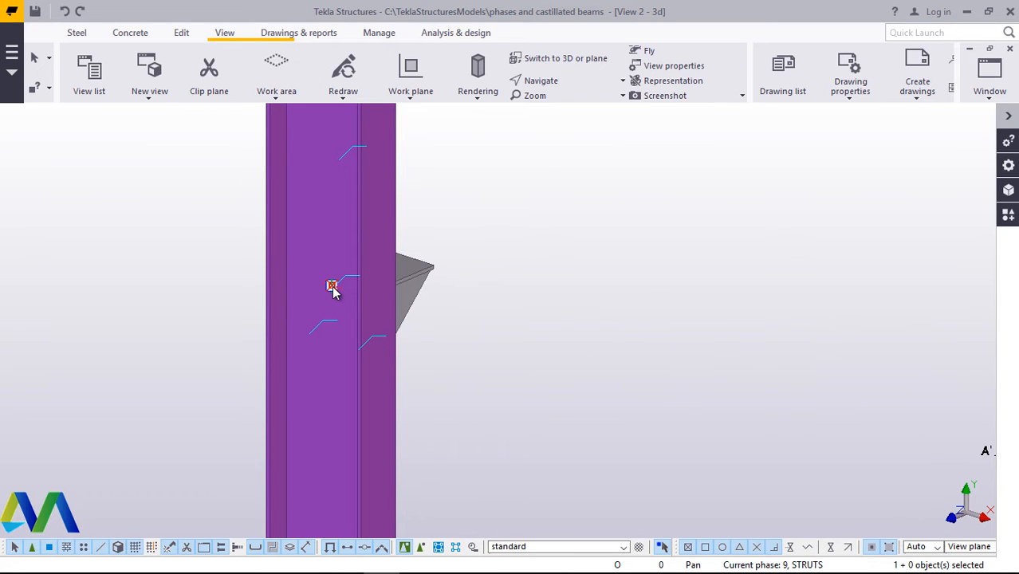
right_click(608, 226)
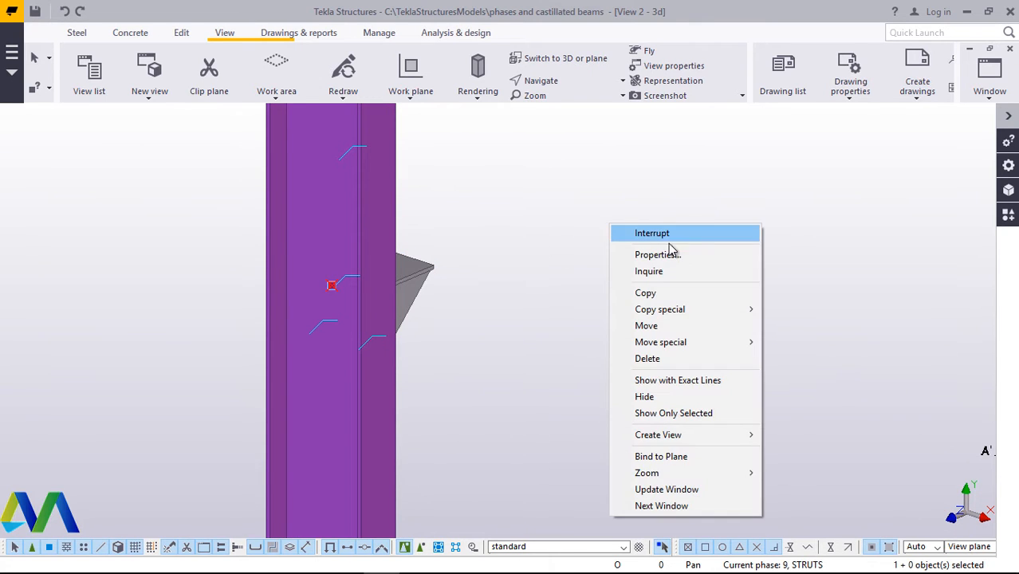
click(656, 295)
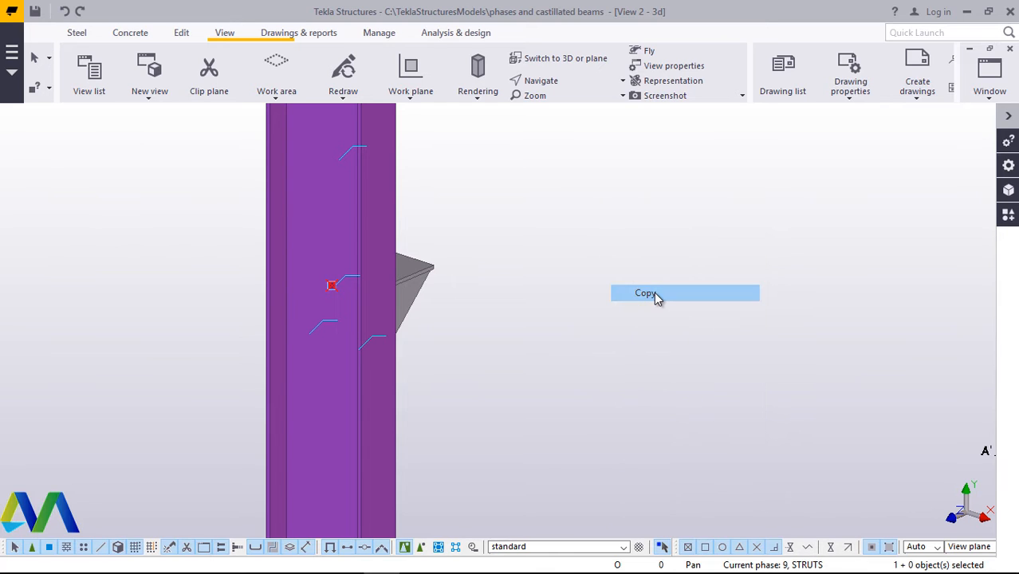
scroll(344, 235, down, 2)
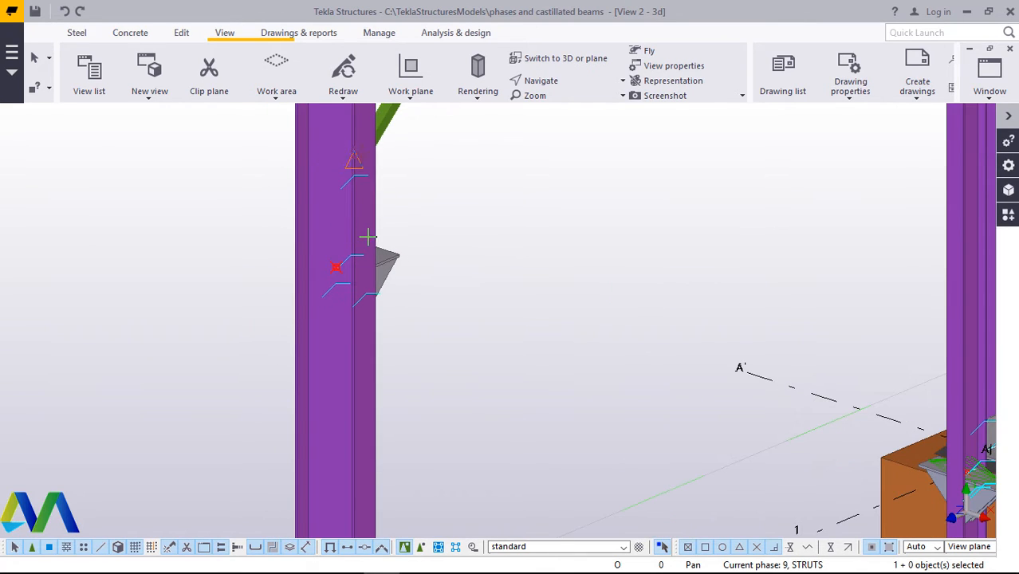
scroll(344, 269, up, 2)
scroll(343, 269, up, 1)
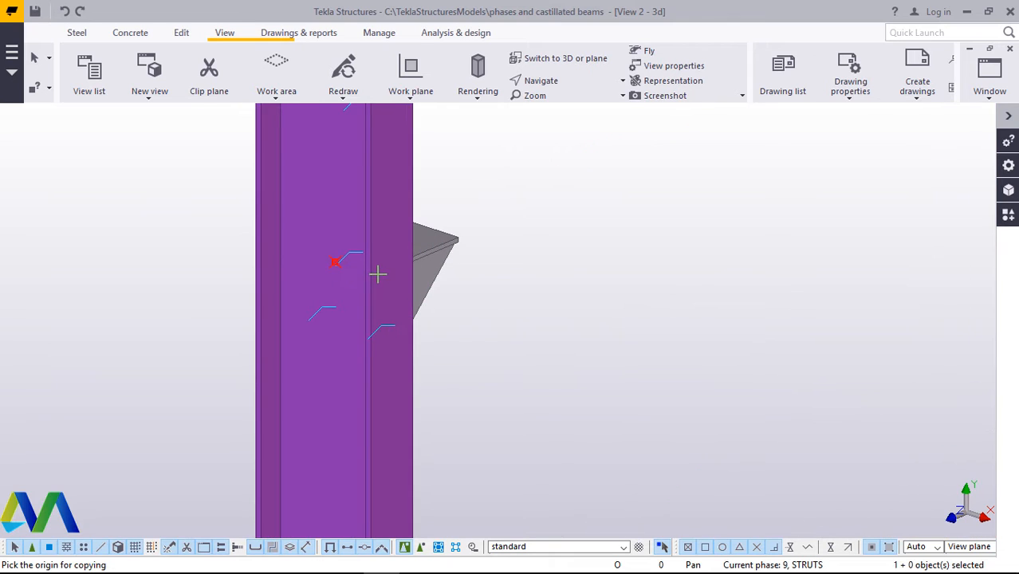
scroll(372, 269, up, 3)
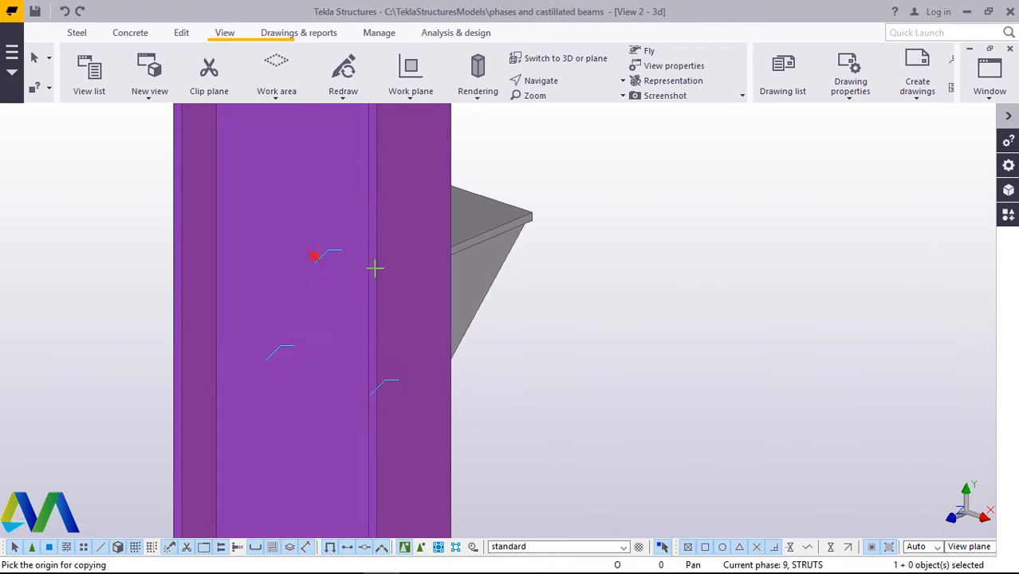
key(Escape)
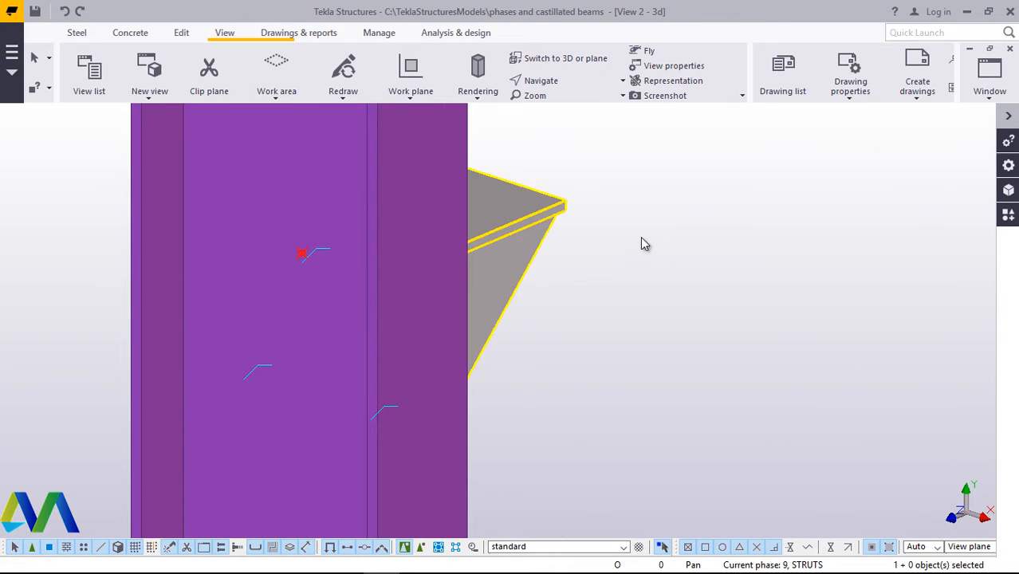
- Place two points on opposite edges of the corner column's flange, level with the existing bracket, and end the point command
click(182, 35)
click(844, 99)
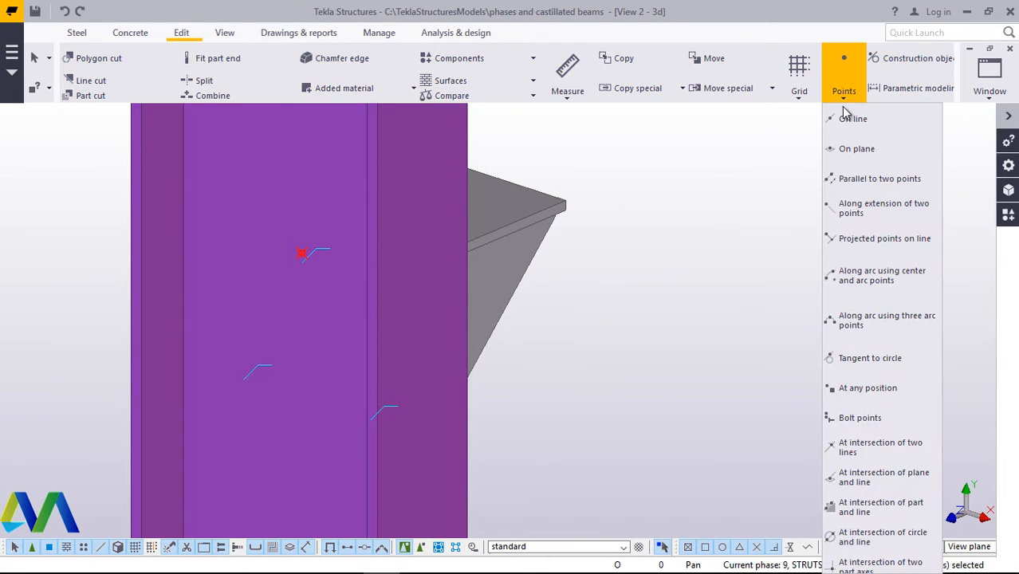
click(847, 388)
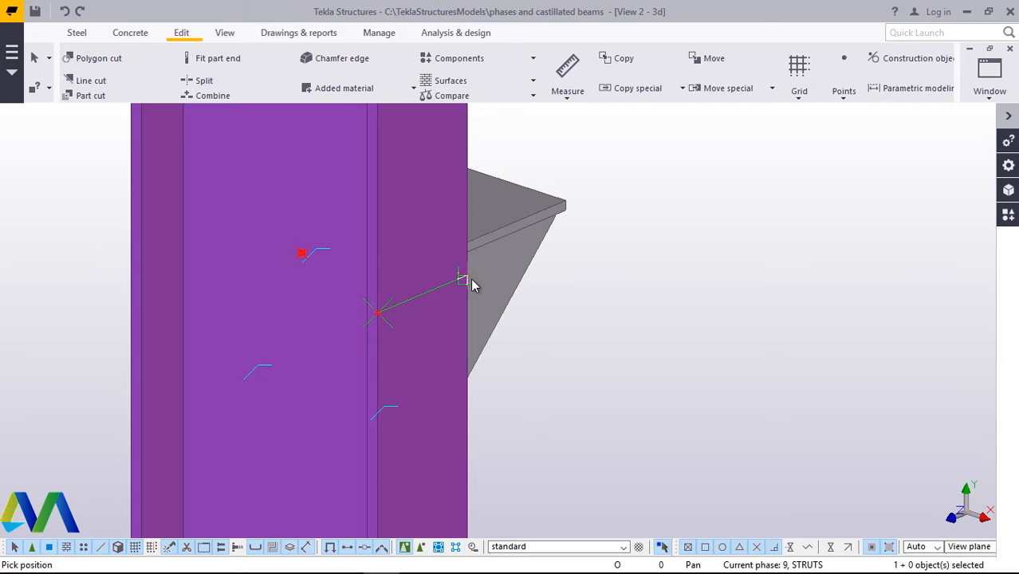
right_click(722, 196)
click(746, 204)
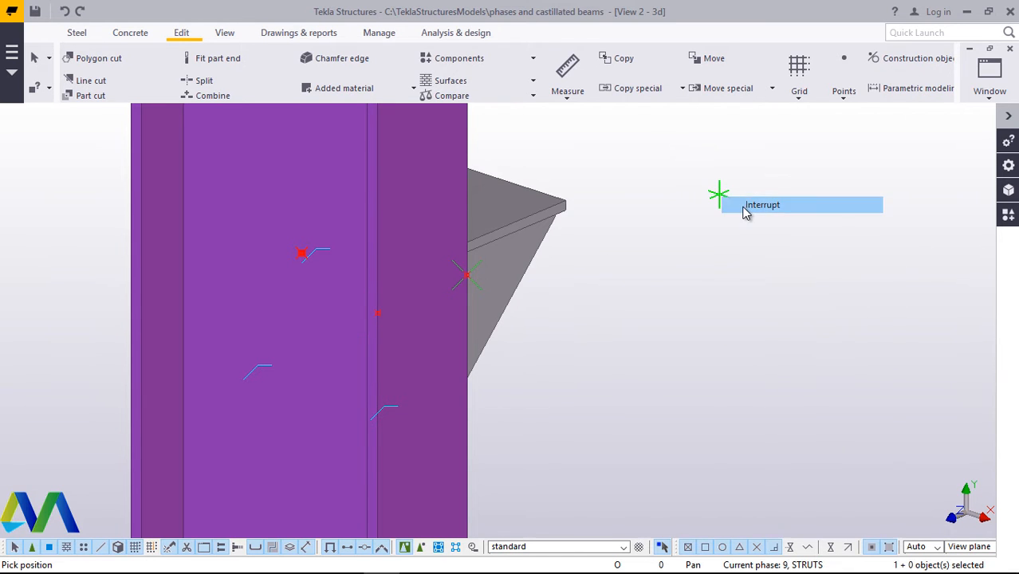
- Add 1 dividing point on the line between the two flange edge points and close the divided line settings
click(850, 100)
click(848, 120)
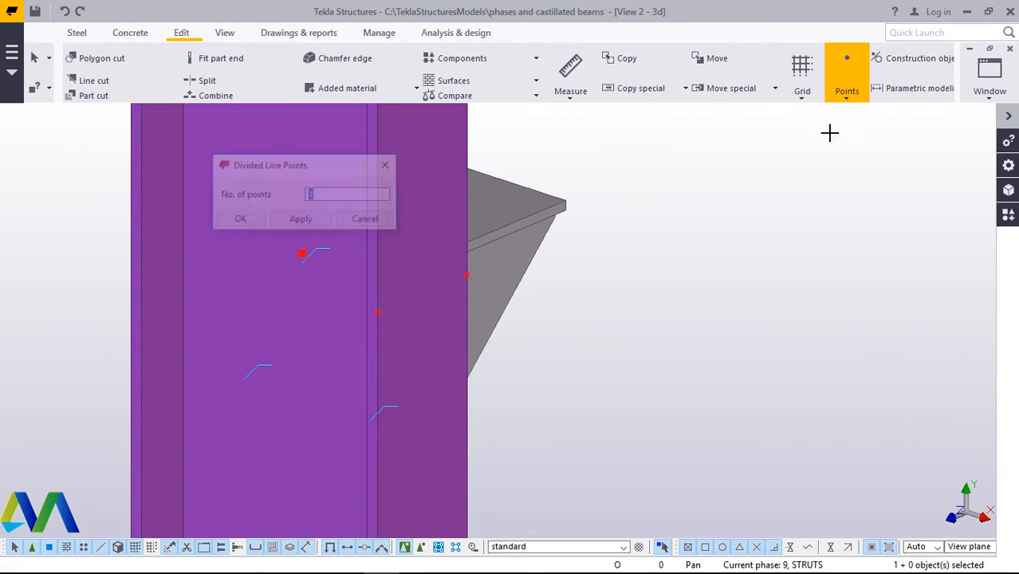
click(378, 313)
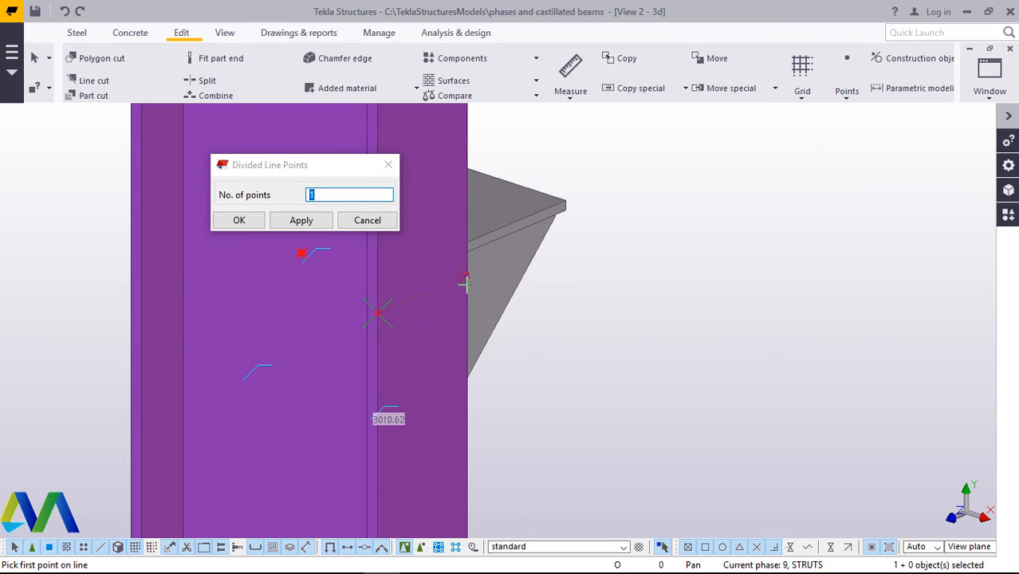
click(466, 276)
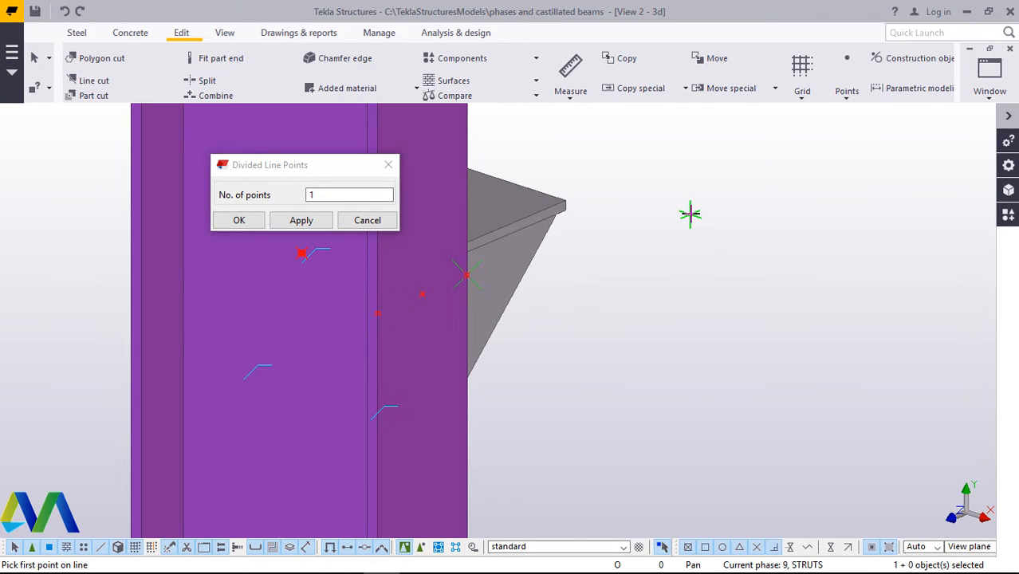
right_click(690, 212)
key(Escape)
click(239, 221)
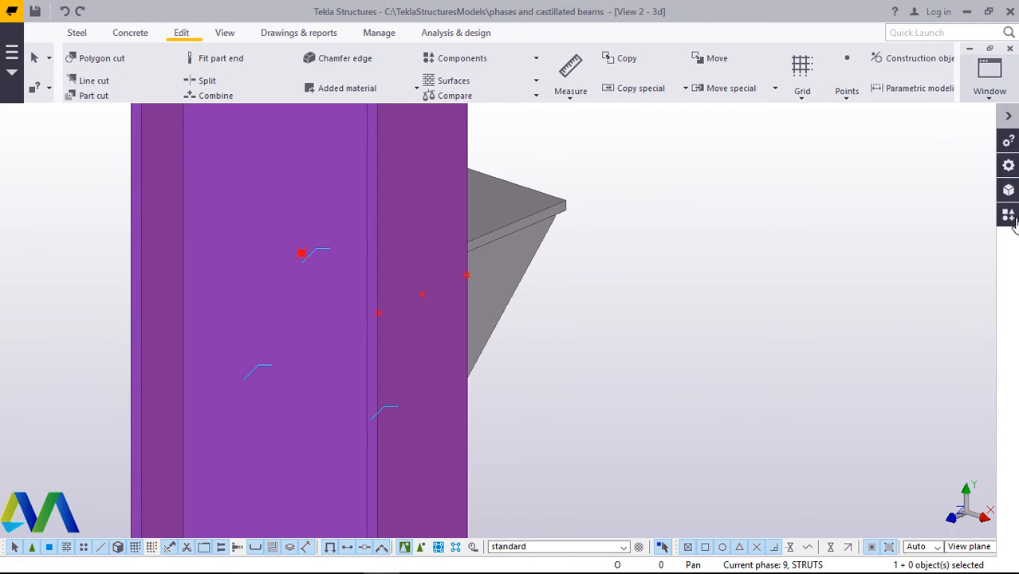
- Search the applications and components catalog for "stub"
click(1009, 216)
click(817, 181)
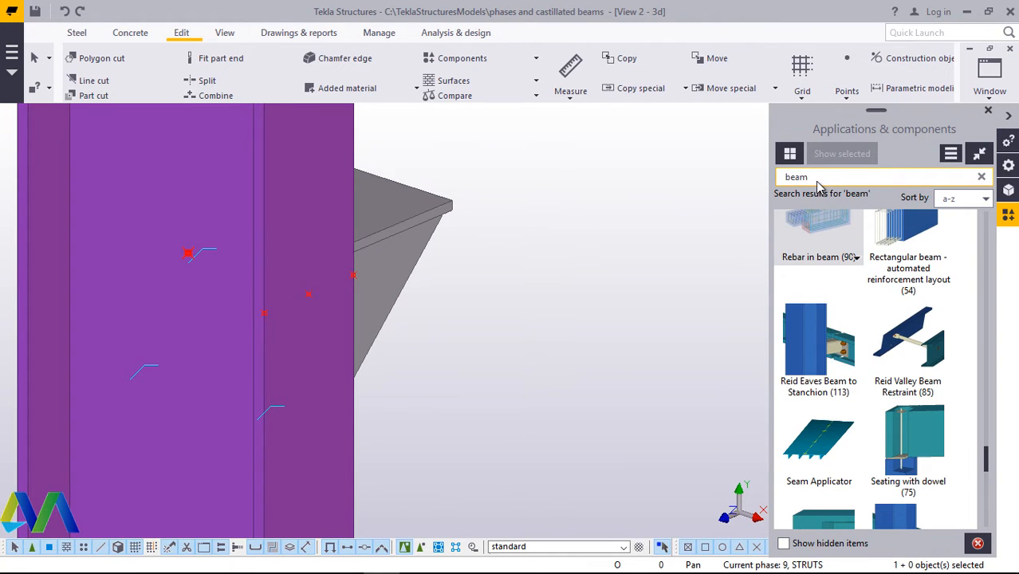
key(BackSpace)
key(BackSpace)
key(BackSpace)
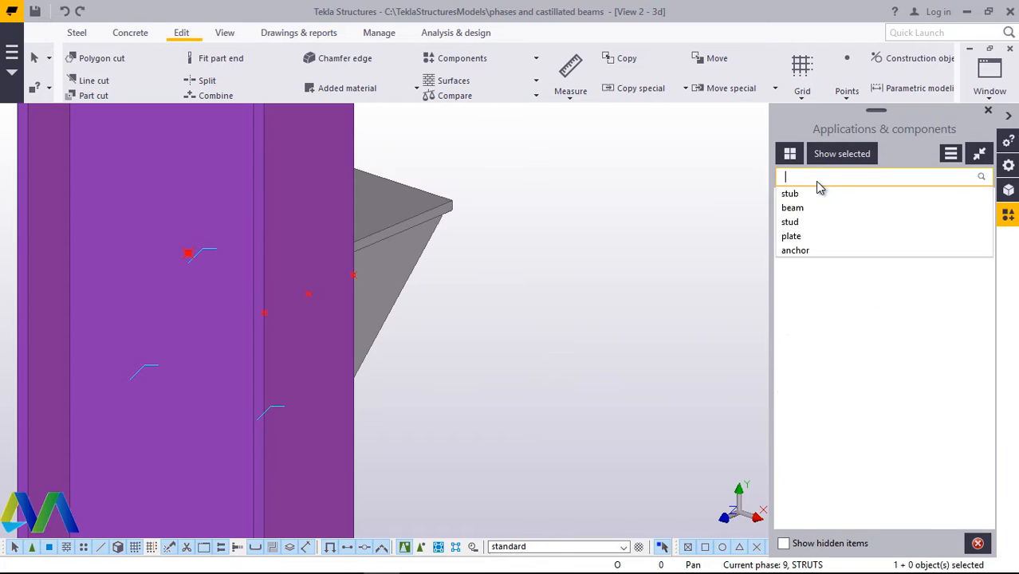
text(s)
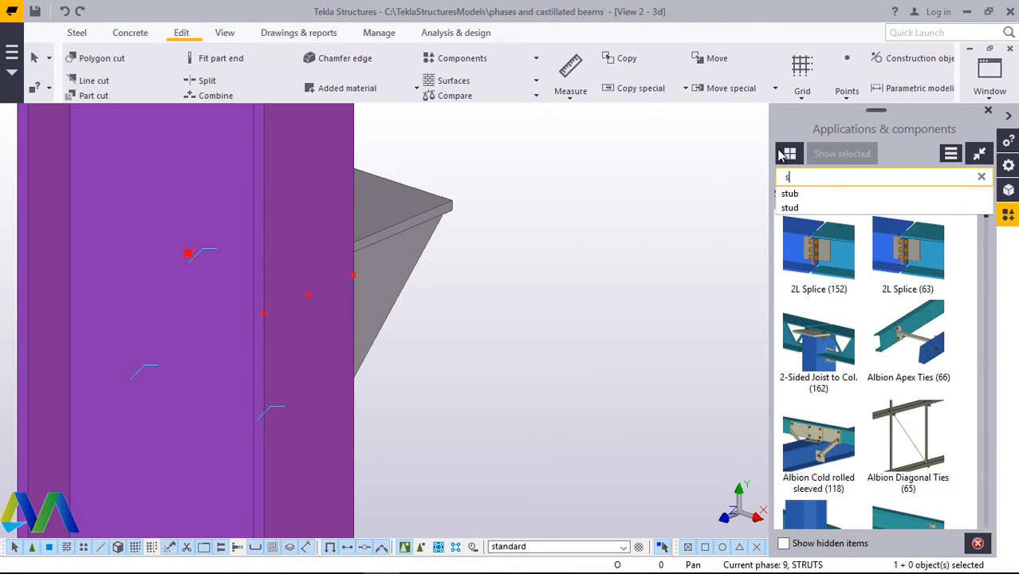
click(790, 195)
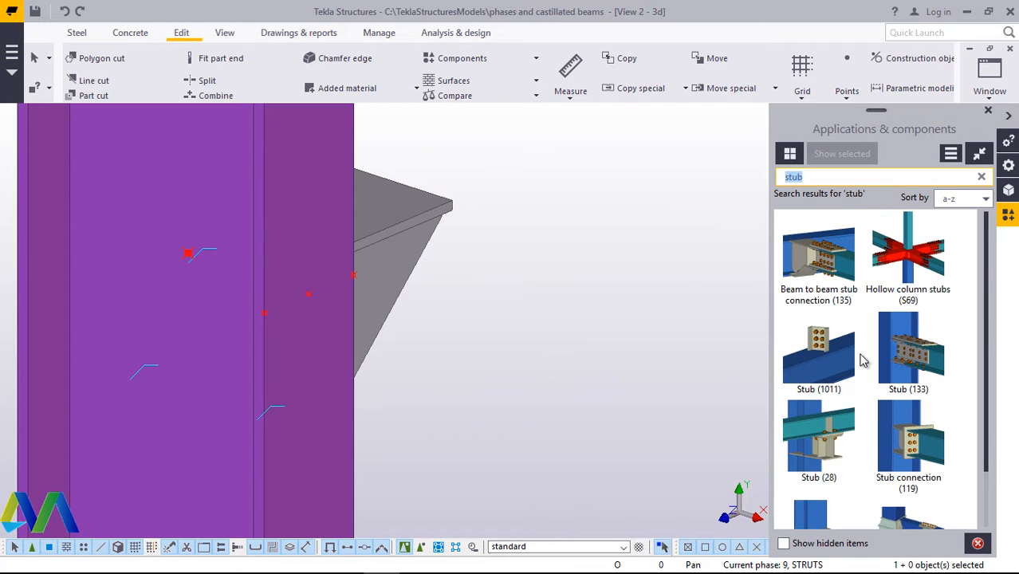
- Try to add a Stub plate (1013) to the grid 1 corner column at the flange midpoint and end the command
scroll(857, 353, down, 2)
click(808, 472)
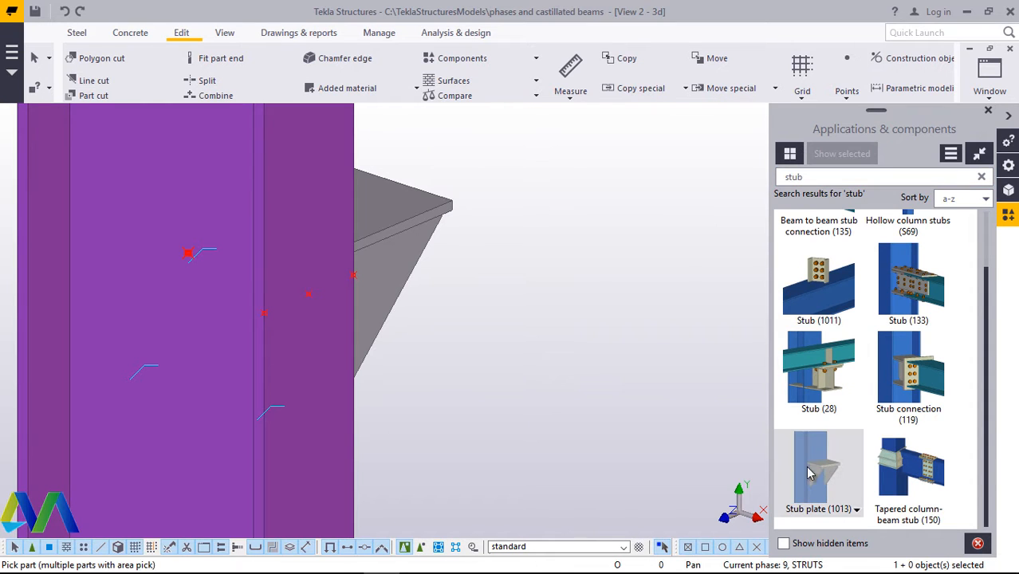
scroll(547, 336, down, 2)
scroll(471, 247, down, 2)
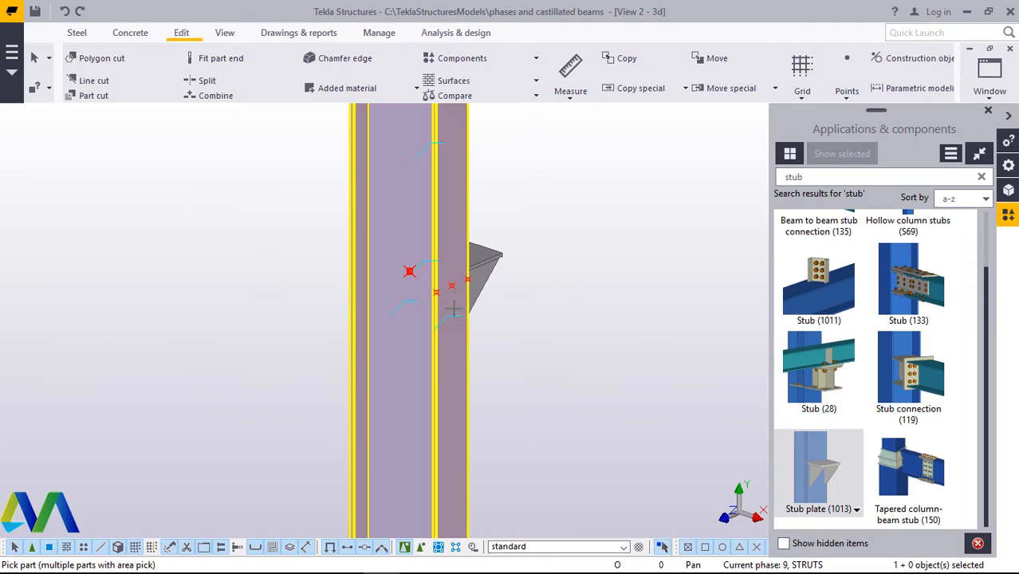
click(457, 363)
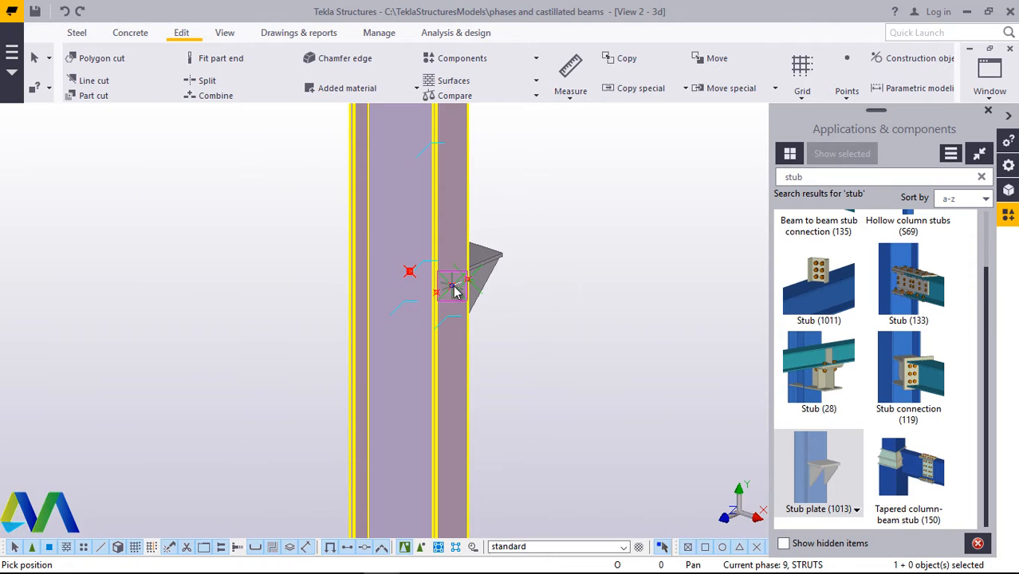
click(452, 288)
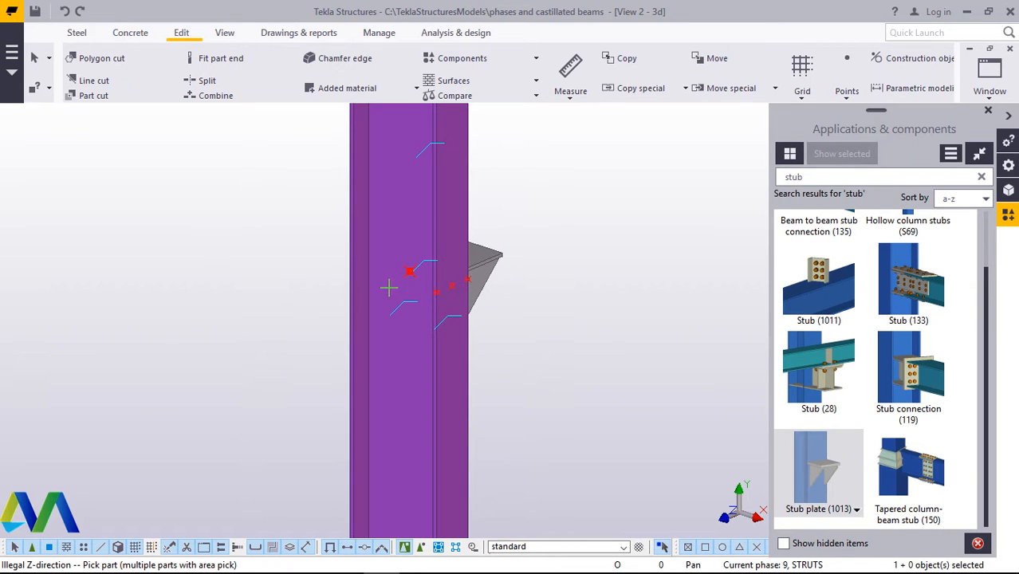
scroll(315, 310, down, 3)
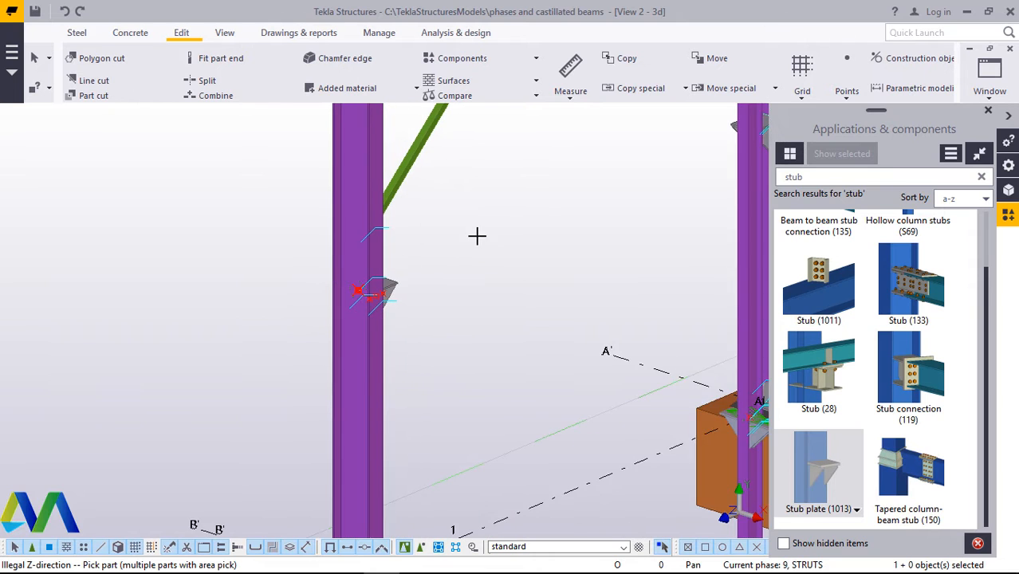
right_click(505, 193)
click(514, 202)
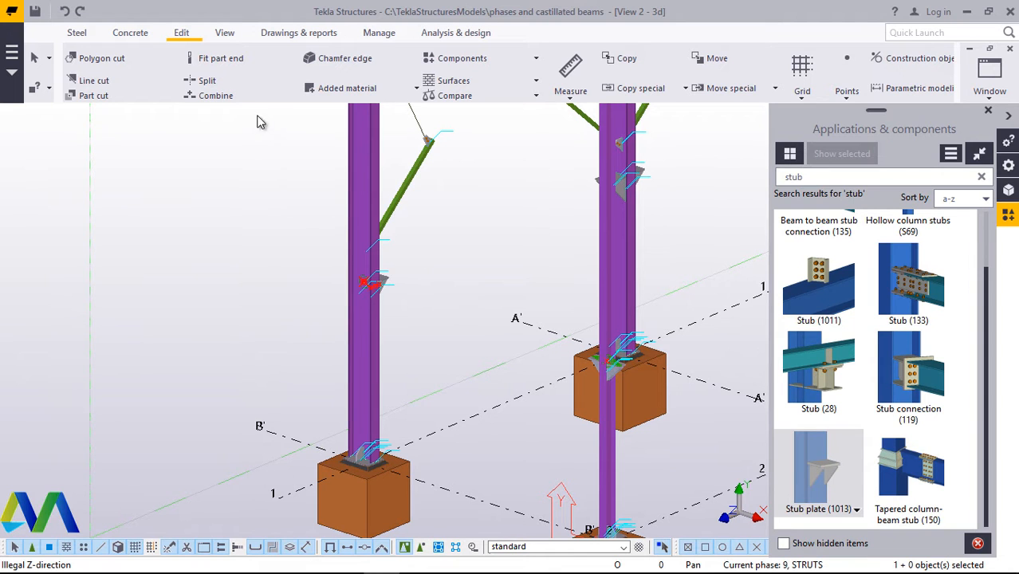
- Set a horizontal work plane at the end of grid line A' and end the command
click(225, 33)
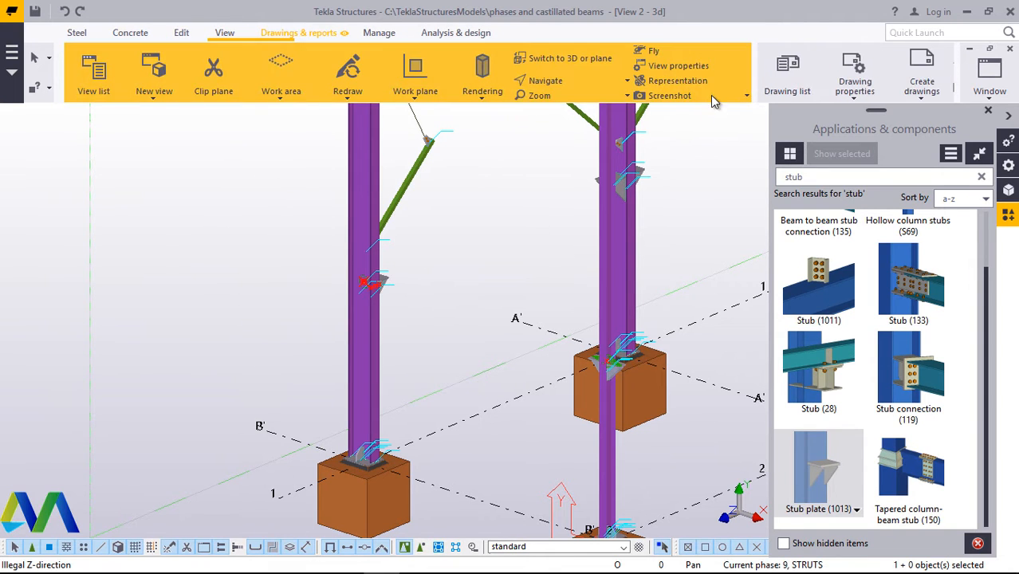
click(412, 102)
click(411, 127)
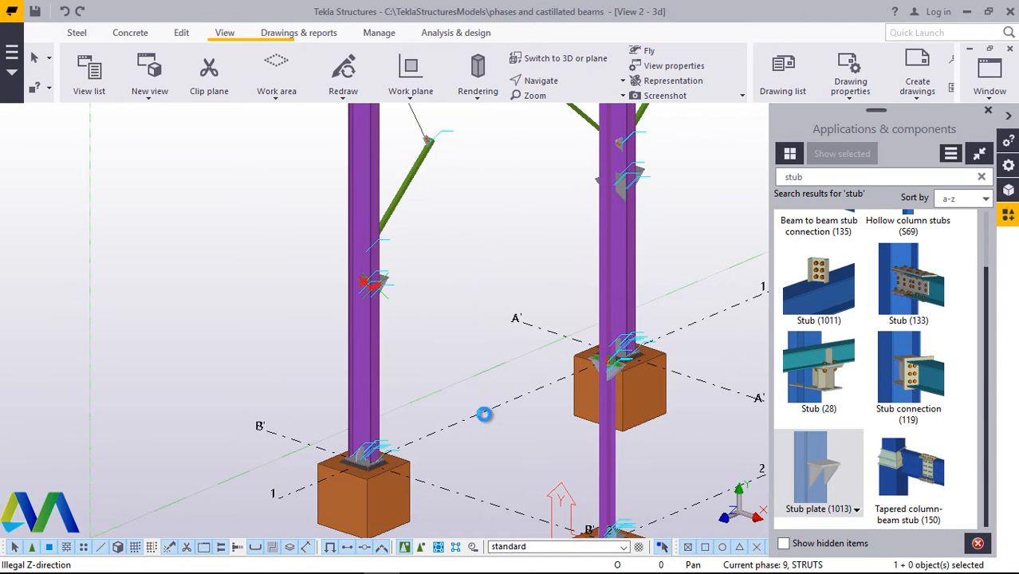
click(527, 329)
right_click(523, 216)
click(559, 226)
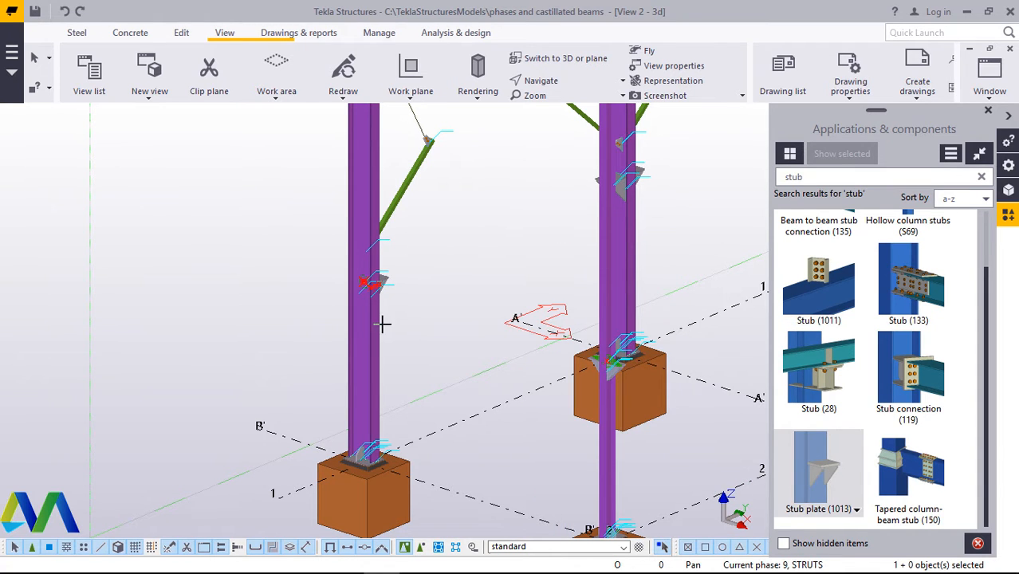
- Add the Stub plate (1013) to the grid 1 corner column at the flange midpoint and end the command
scroll(382, 323, up, 5)
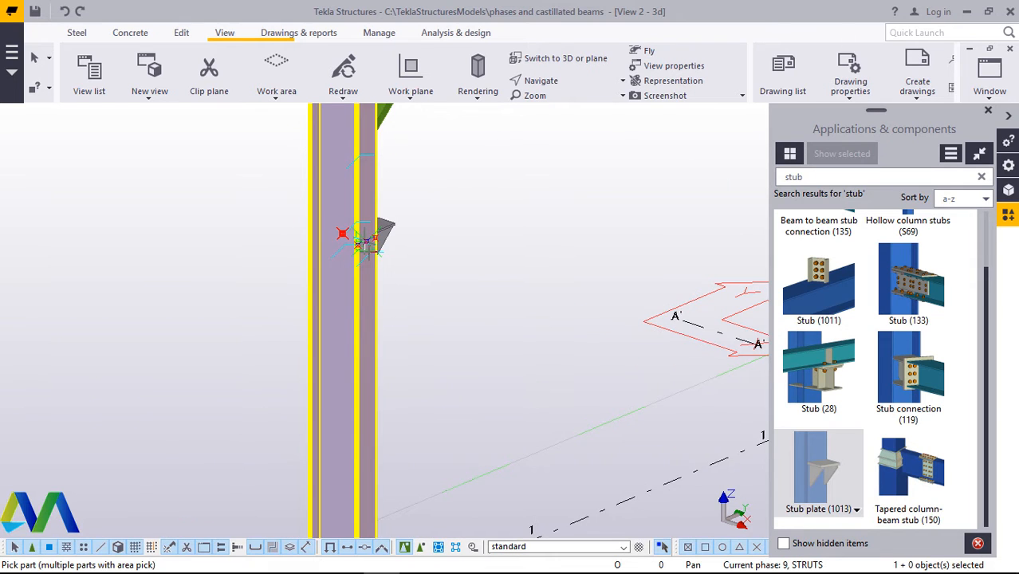
scroll(363, 242, up, 6)
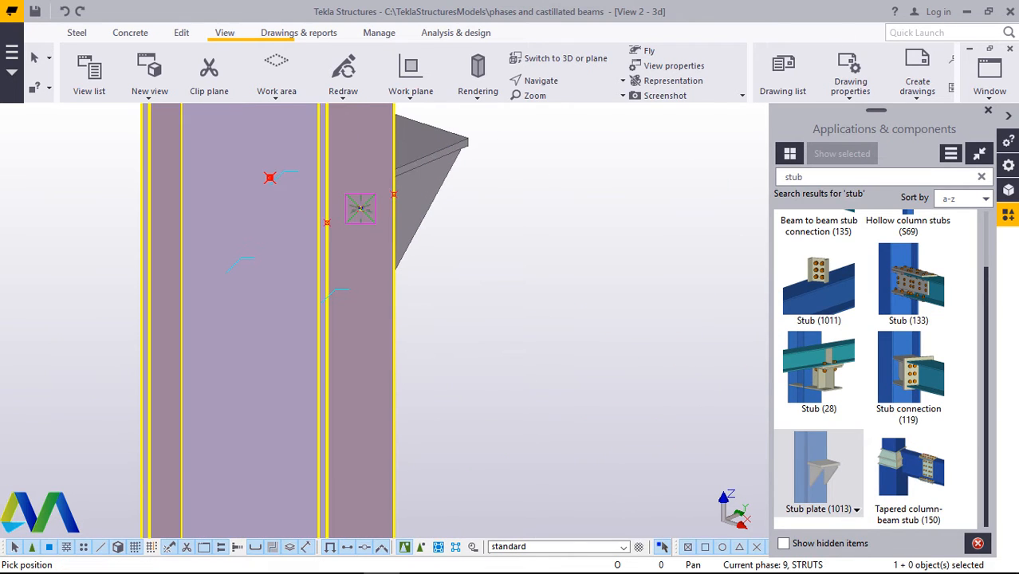
click(359, 208)
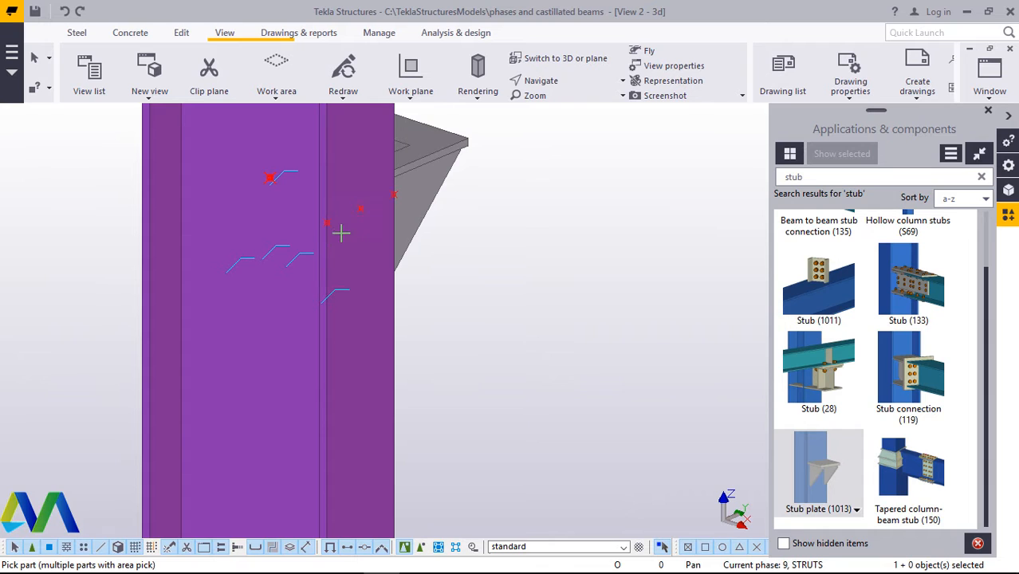
scroll(339, 230, down, 3)
scroll(405, 173, up, 2)
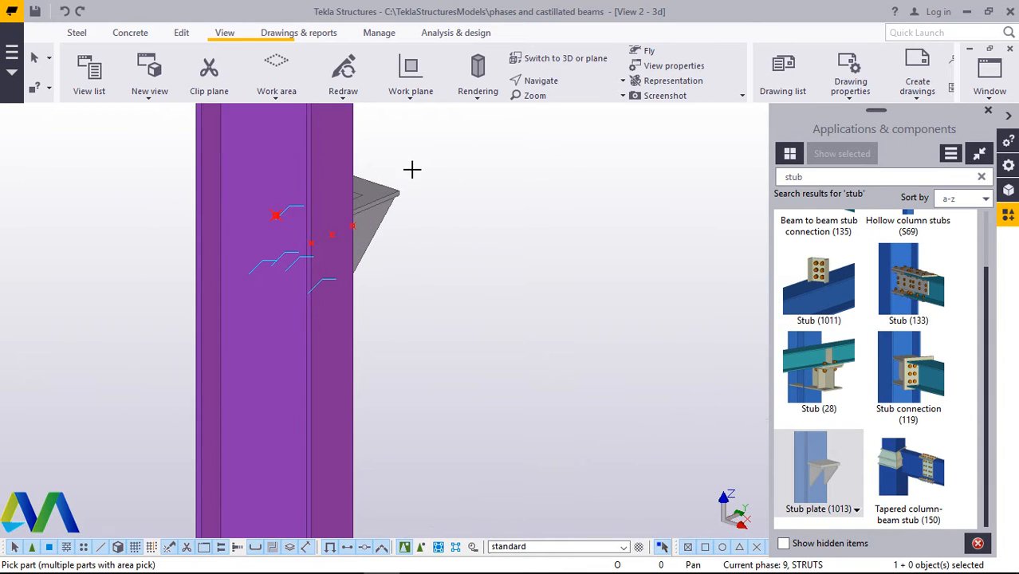
right_click(483, 141)
click(485, 153)
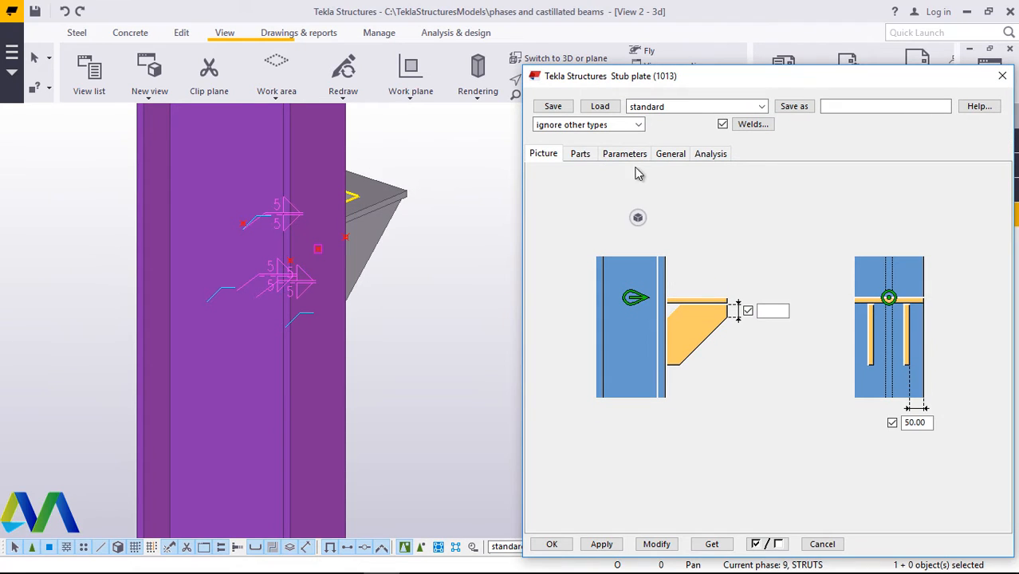
- Try -y and -x as the up direction of the corner column's new stub plate, modifying the component each time
click(674, 158)
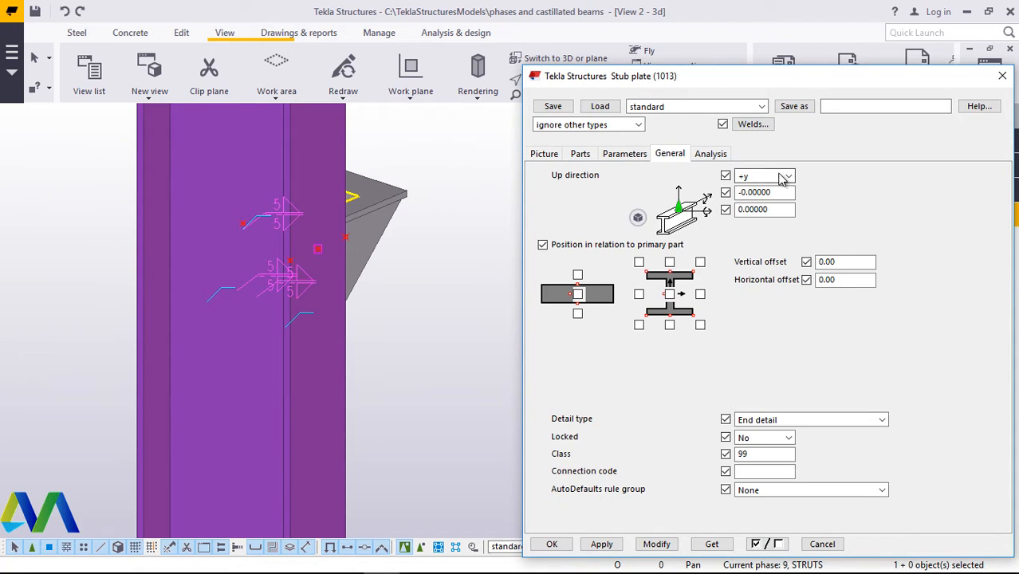
click(788, 178)
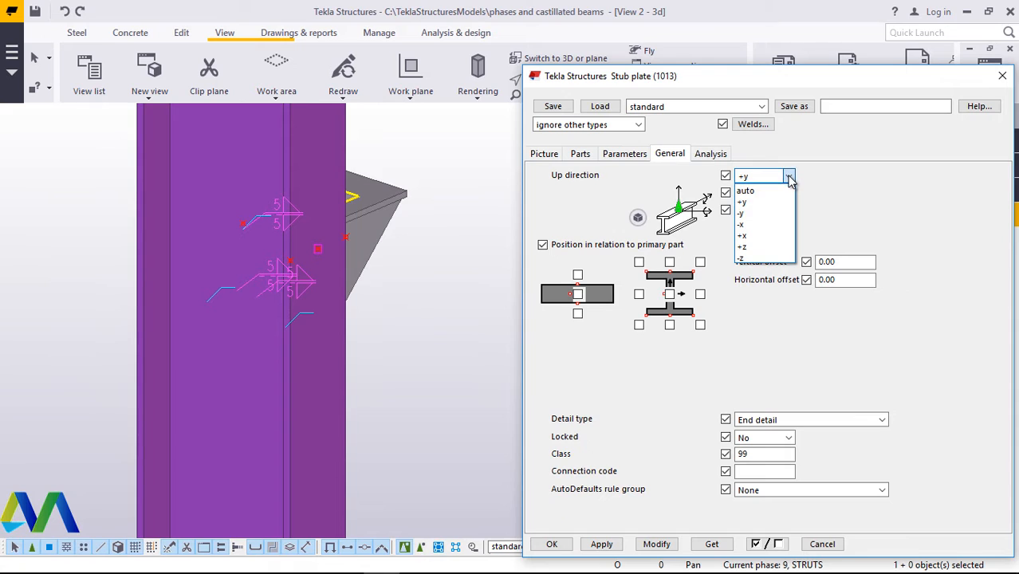
click(758, 216)
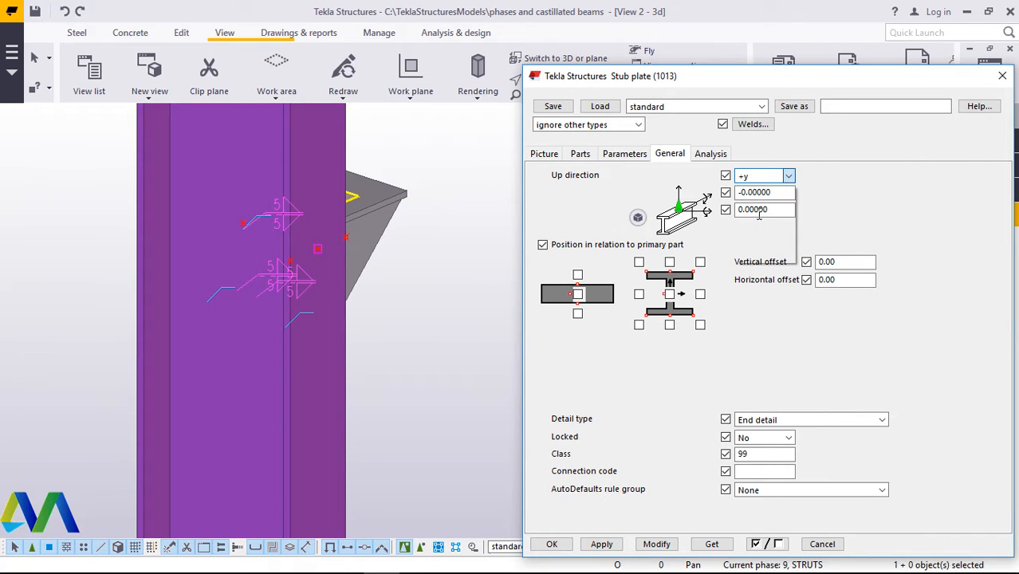
click(656, 546)
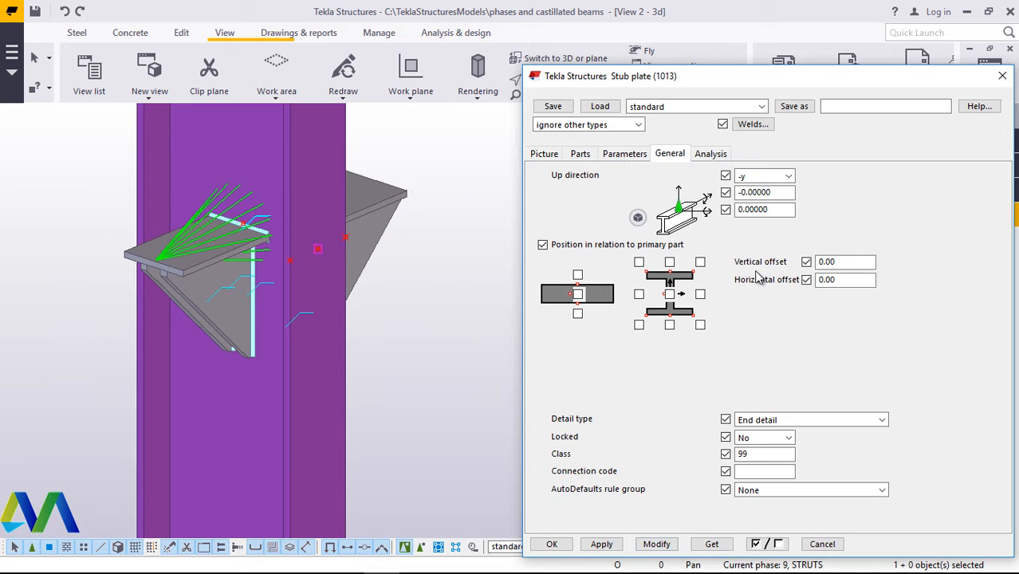
click(788, 176)
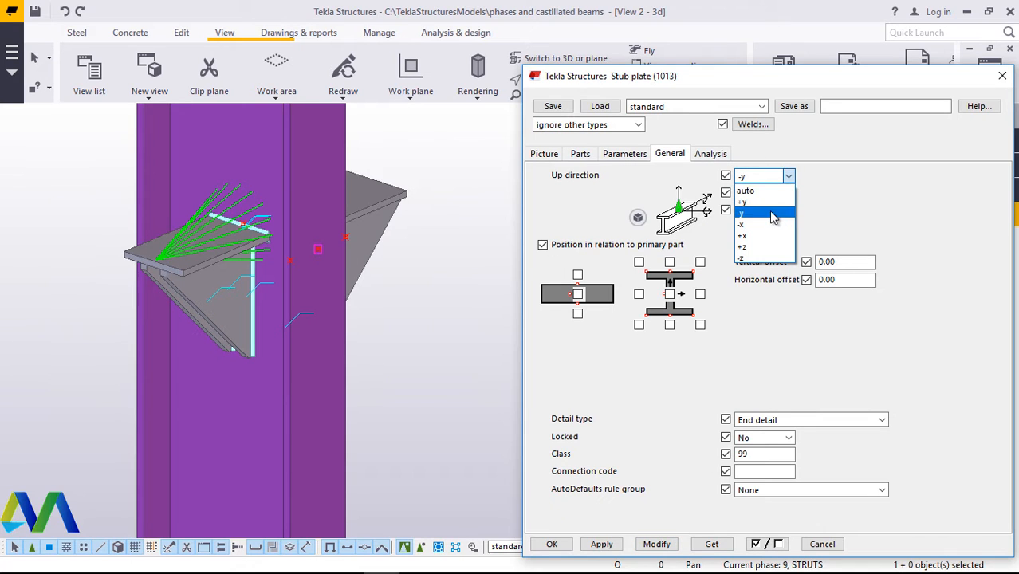
click(771, 225)
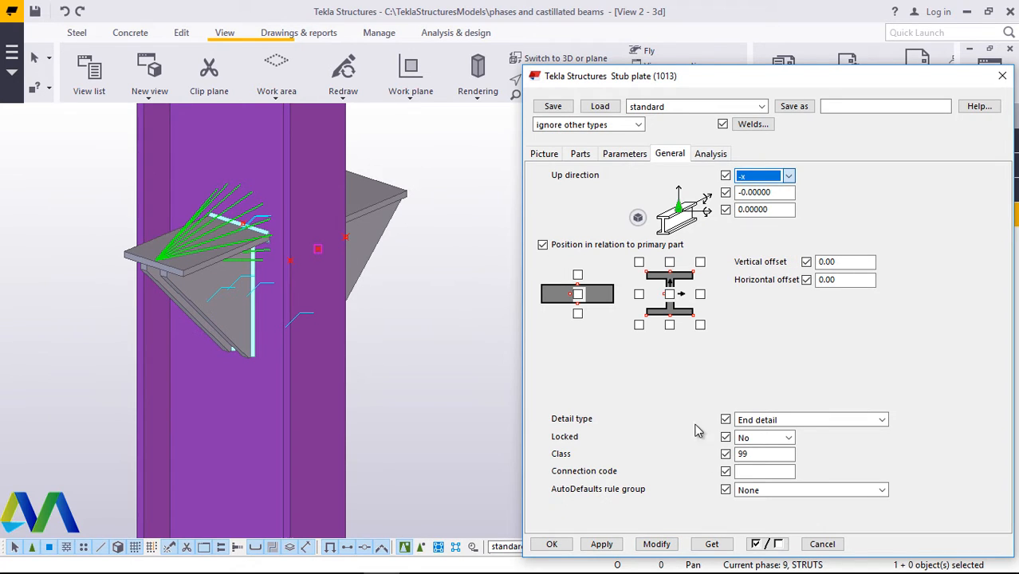
click(657, 545)
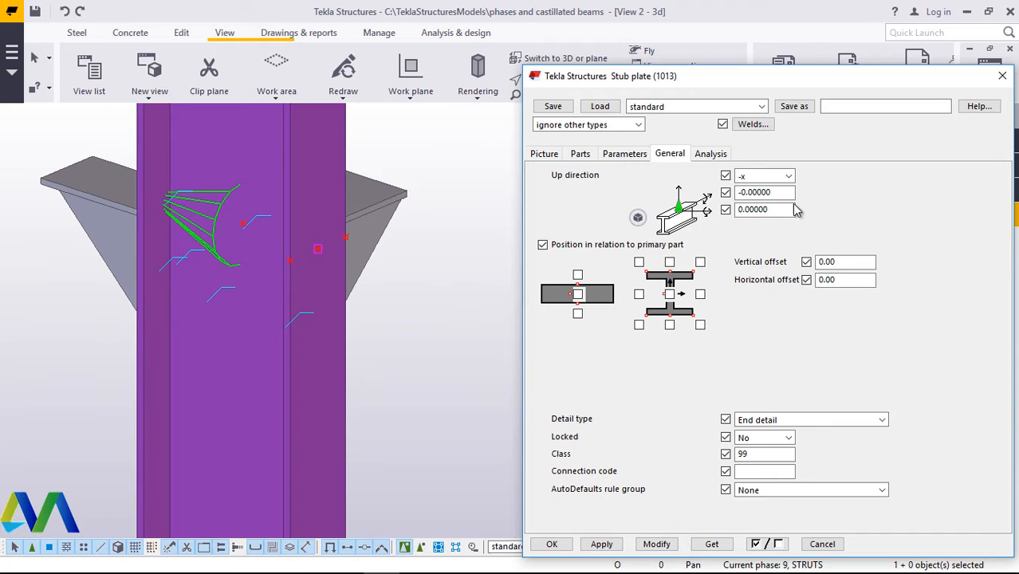
- Set the new stub plate's up direction to +x, modify the component and close its settings
click(790, 176)
click(765, 201)
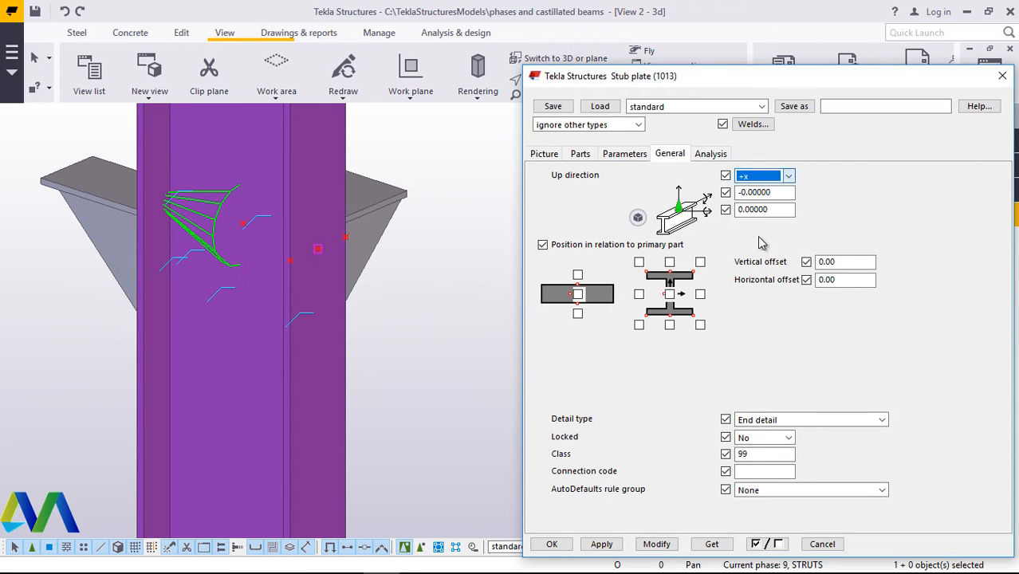
click(657, 545)
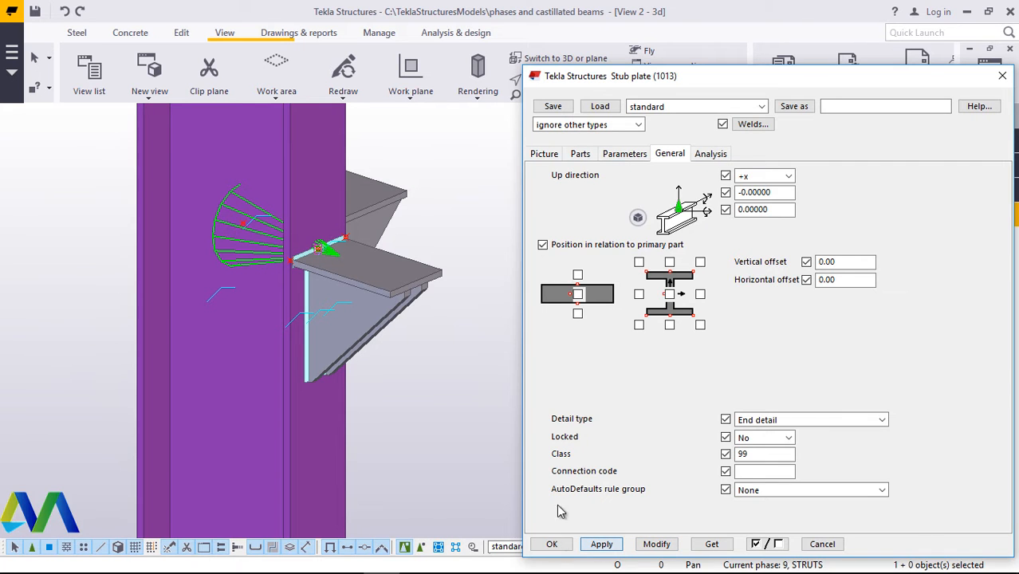
click(551, 544)
- Examine the beam brackets on the end-wall columns, comparing the grid 1 and grid 8 corner columns with those between
scroll(267, 279, down, 10)
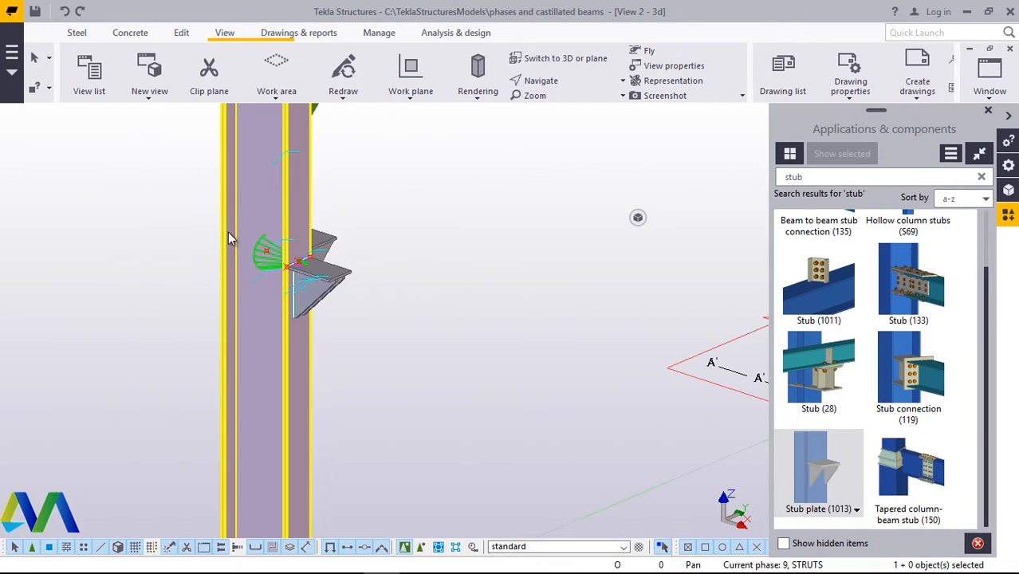
scroll(245, 235, down, 10)
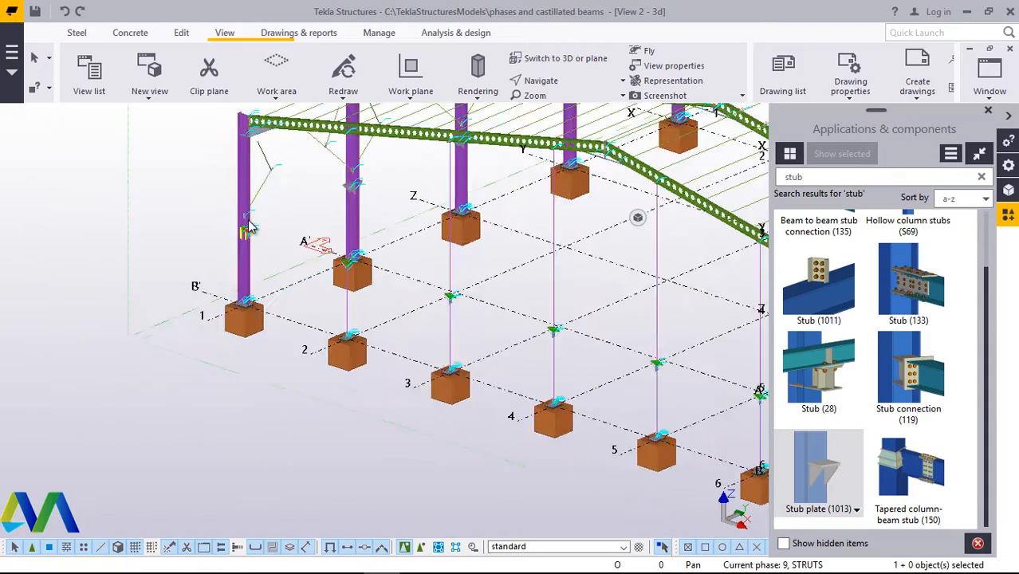
scroll(682, 431, up, 5)
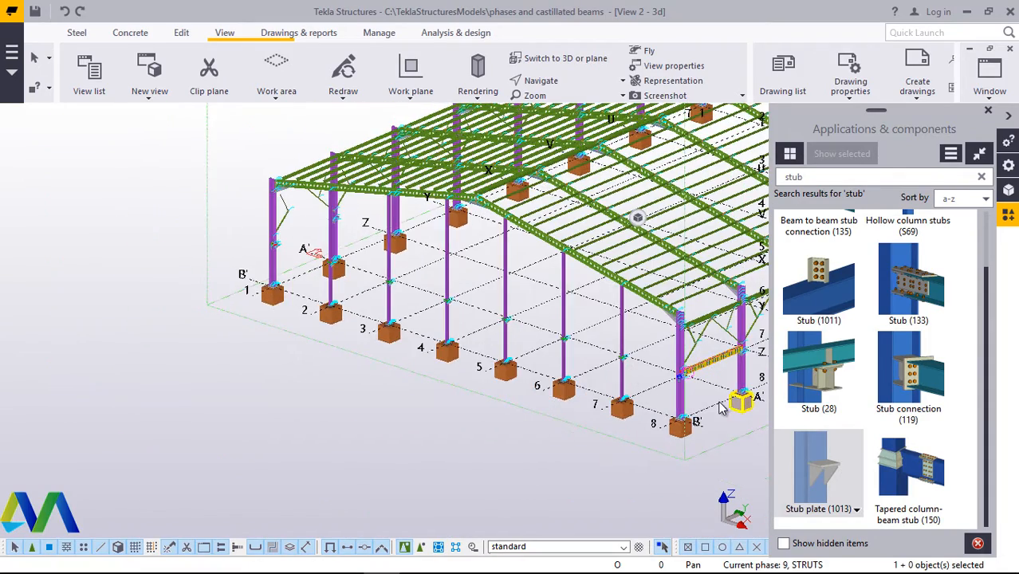
scroll(676, 388, up, 6)
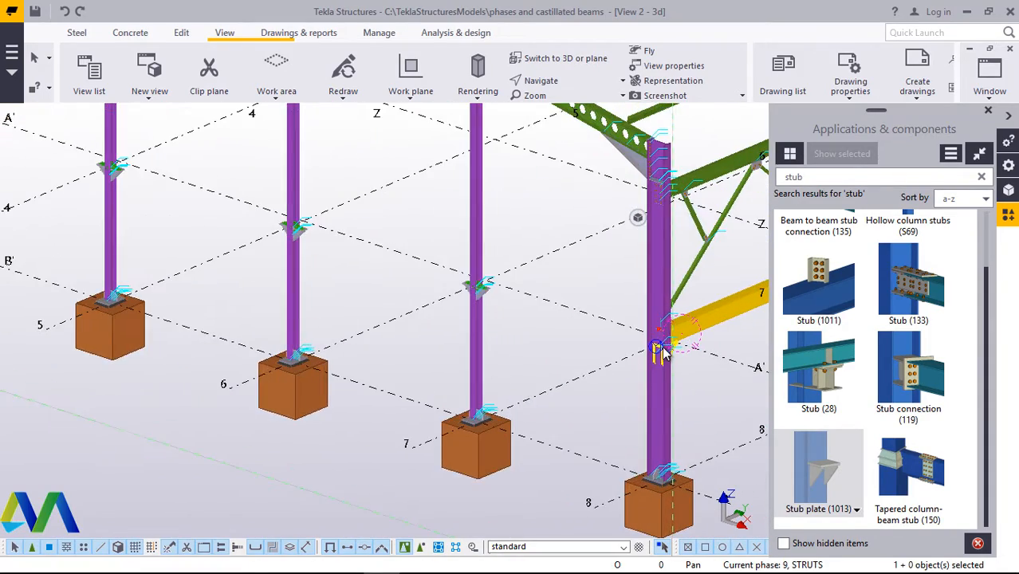
scroll(659, 355, down, 10)
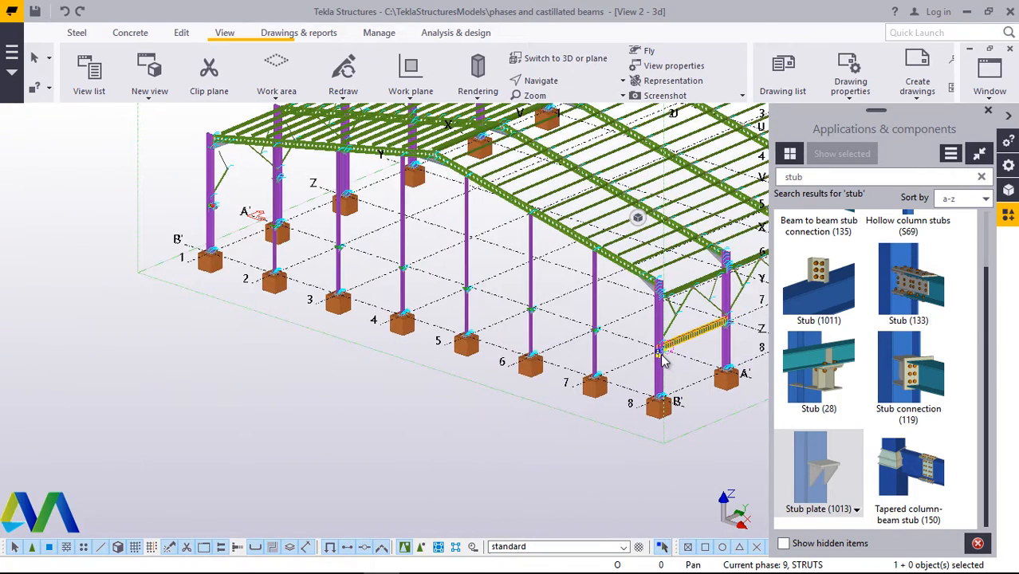
scroll(205, 208, up, 5)
ctrl+middle_drag(205, 209, 243, 222)
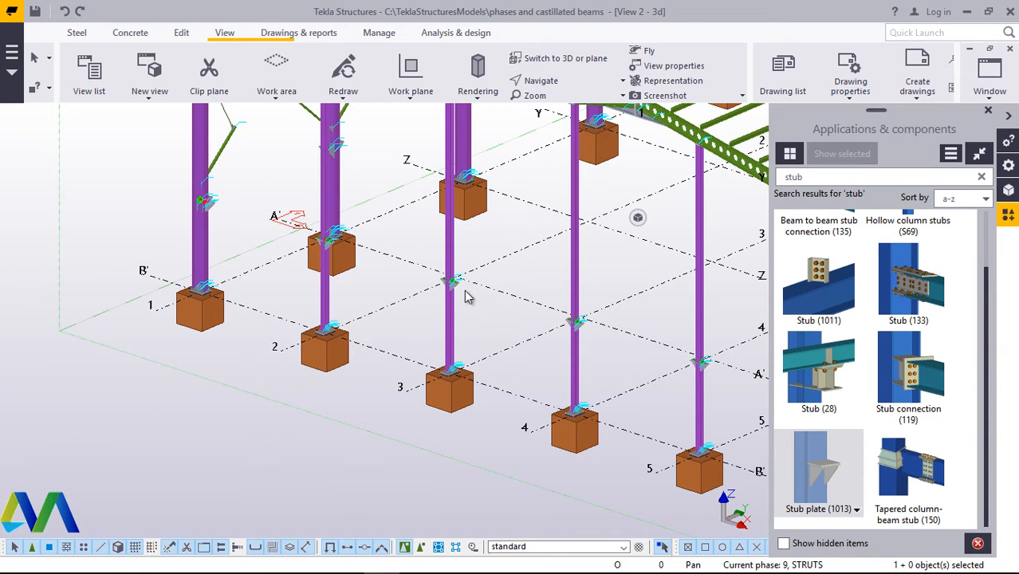
scroll(451, 283, up, 4)
scroll(204, 211, up, 2)
scroll(203, 204, up, 2)
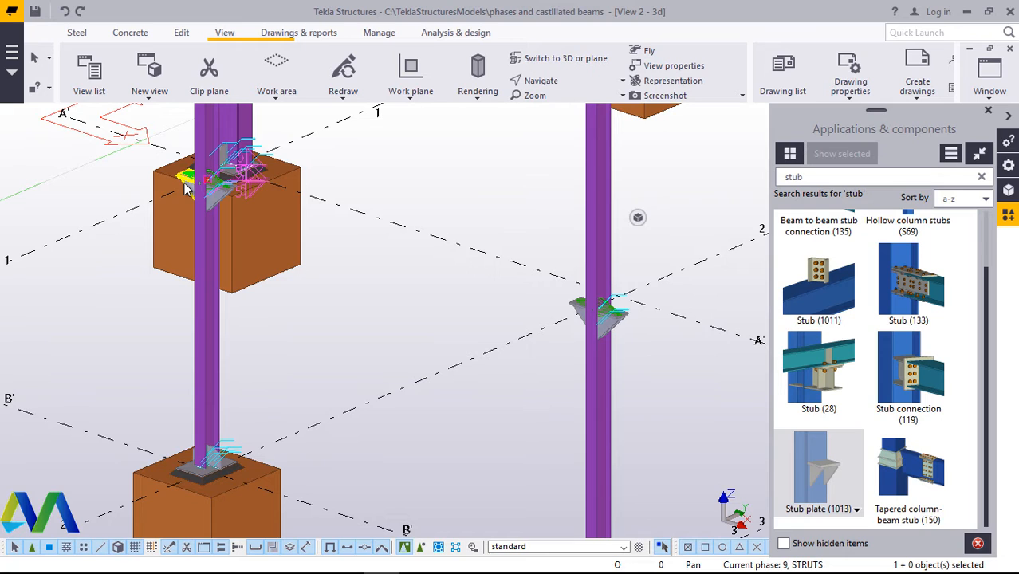
key(v)
right_click(184, 188)
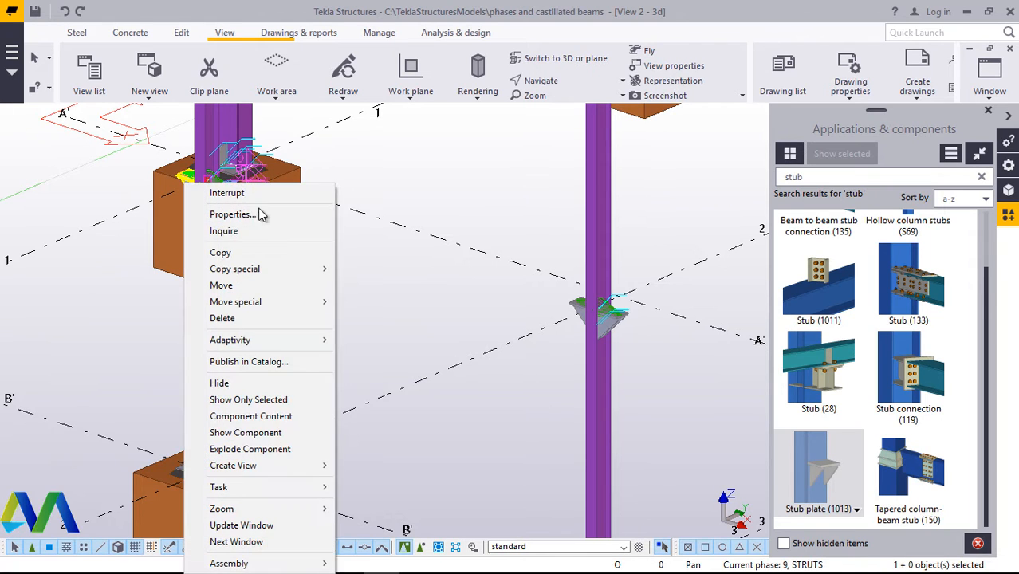
mouse_move(272, 275)
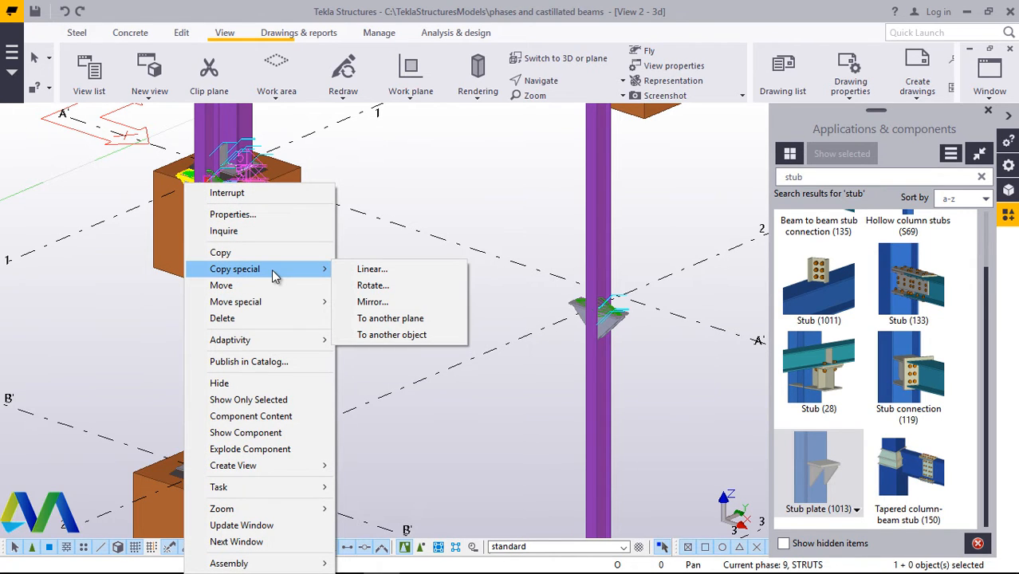
click(470, 192)
- Inspect the grid 8 corner column around its existing beam bracket
scroll(234, 247, down, 2)
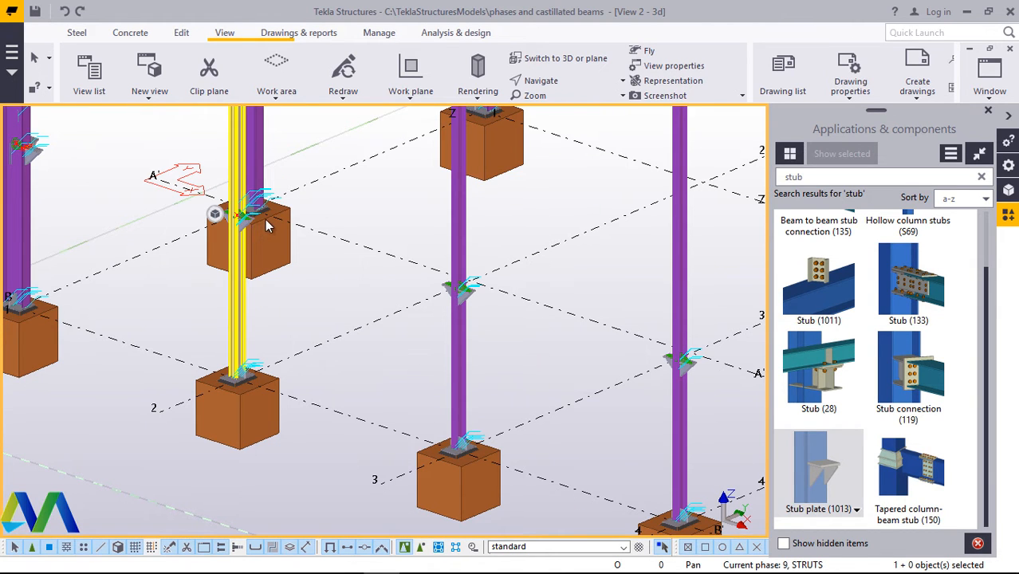
scroll(271, 226, down, 6)
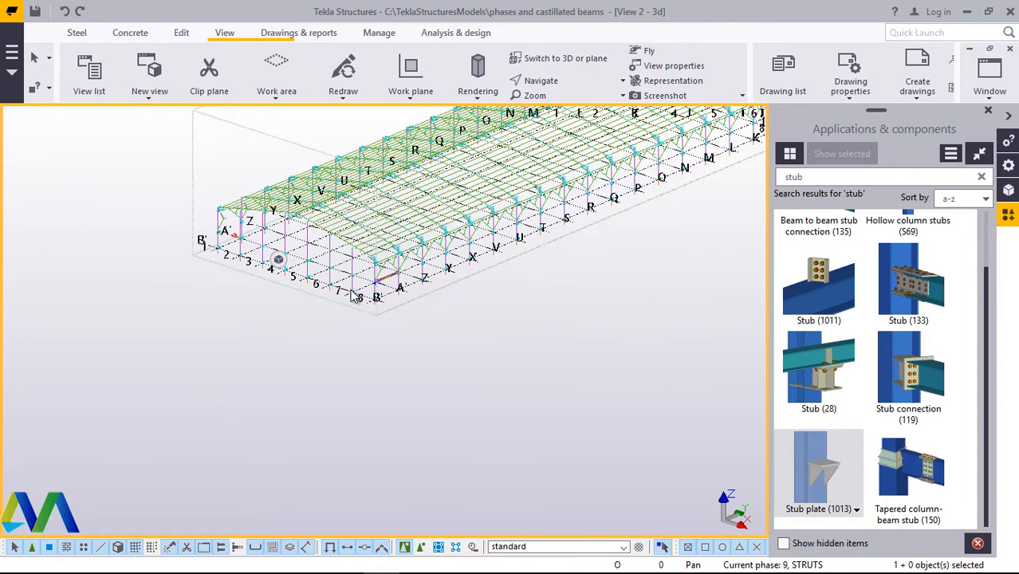
scroll(401, 307, up, 5)
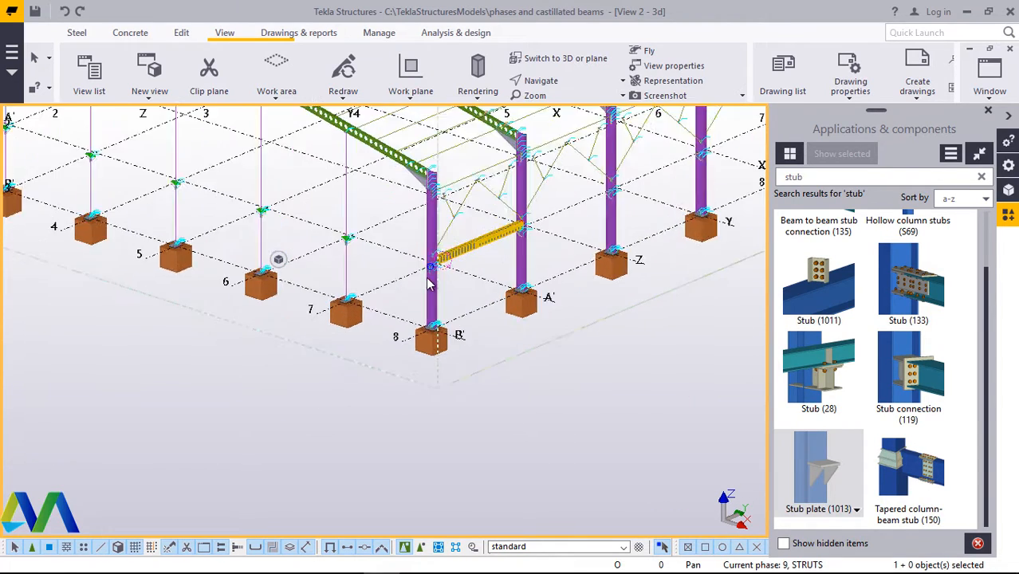
scroll(432, 255, up, 5)
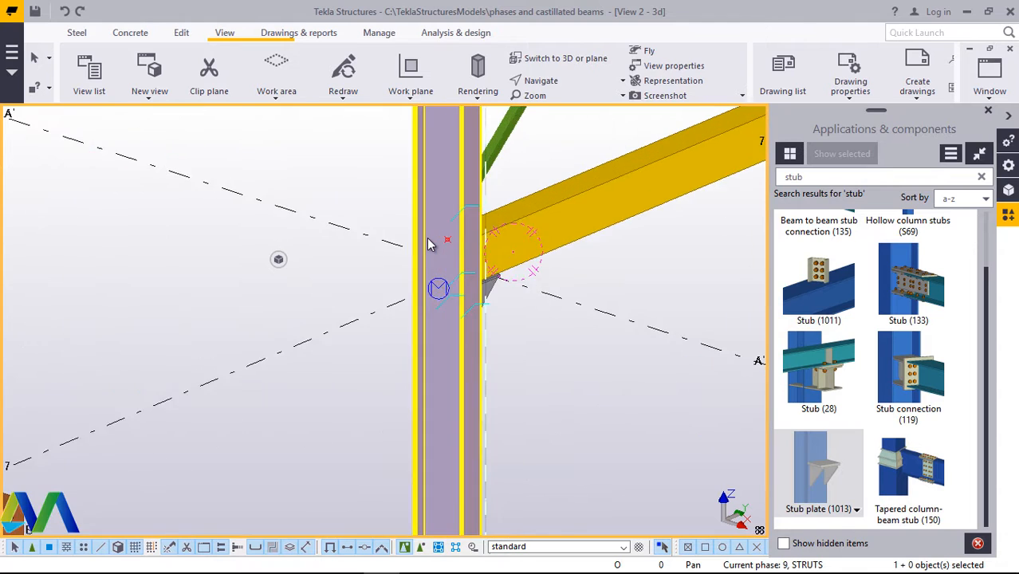
scroll(430, 232, up, 3)
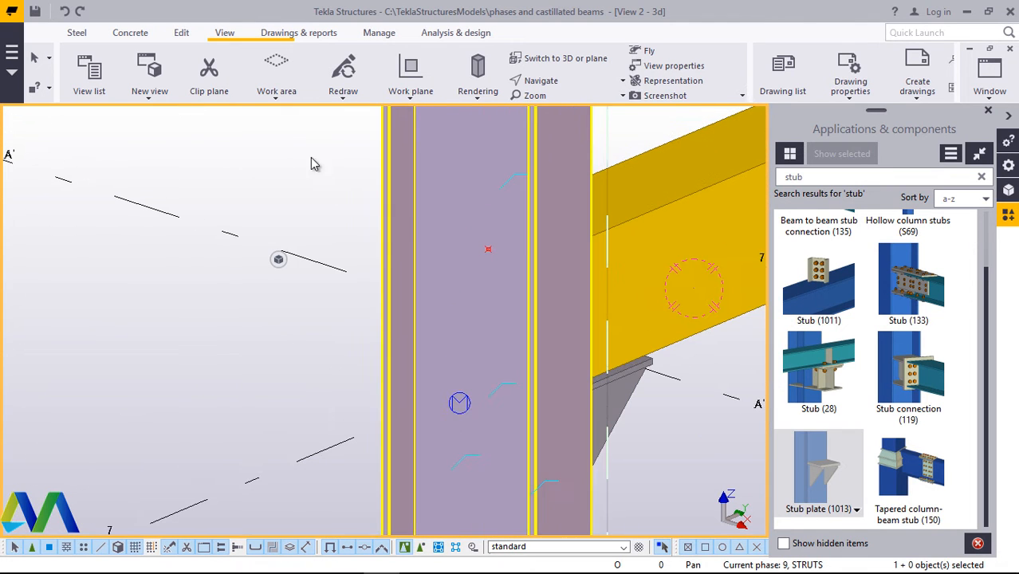
- Add a construction point at any position on the outer edge of the column flange facing away from the yellow beam
click(182, 35)
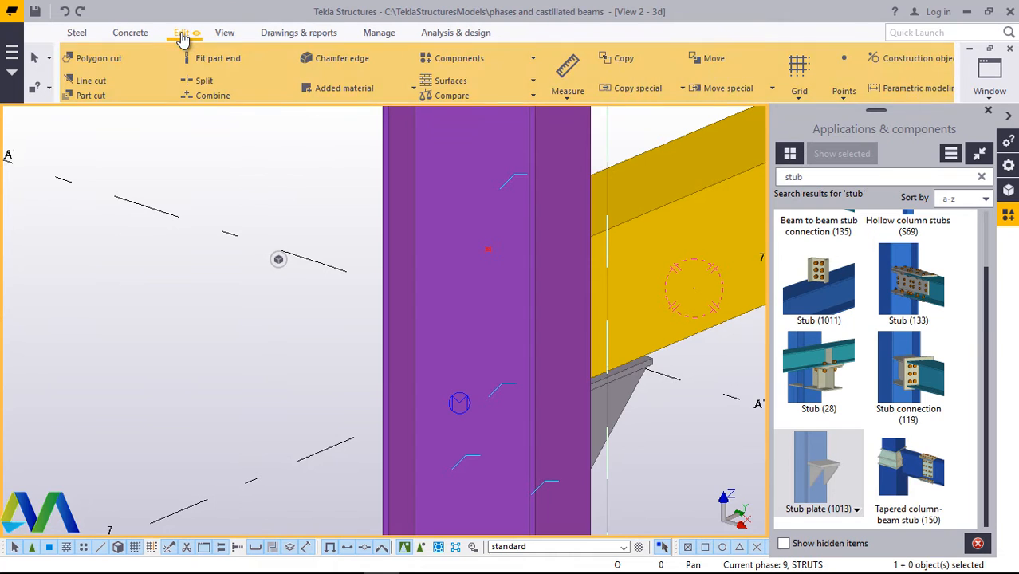
click(847, 101)
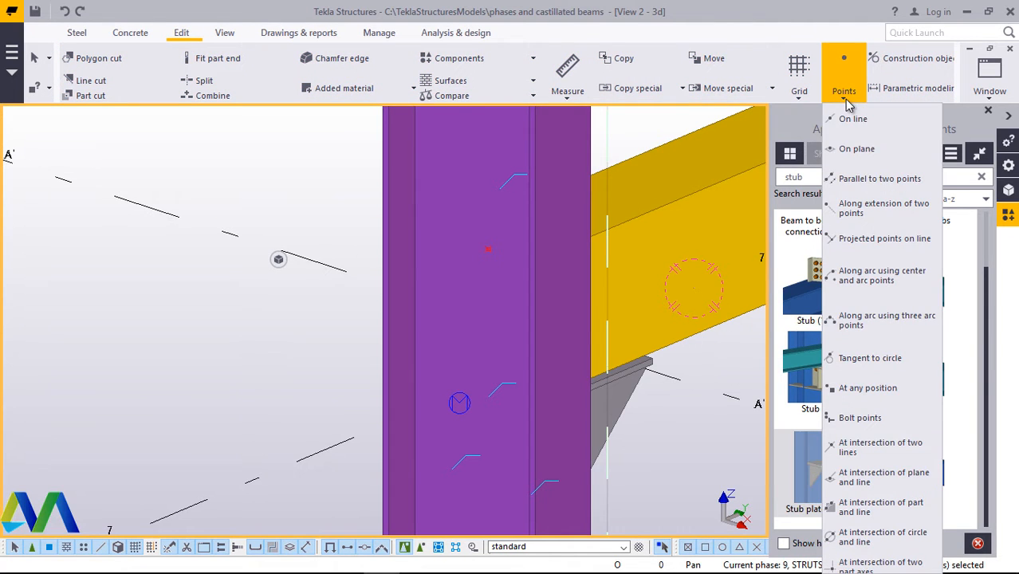
click(866, 387)
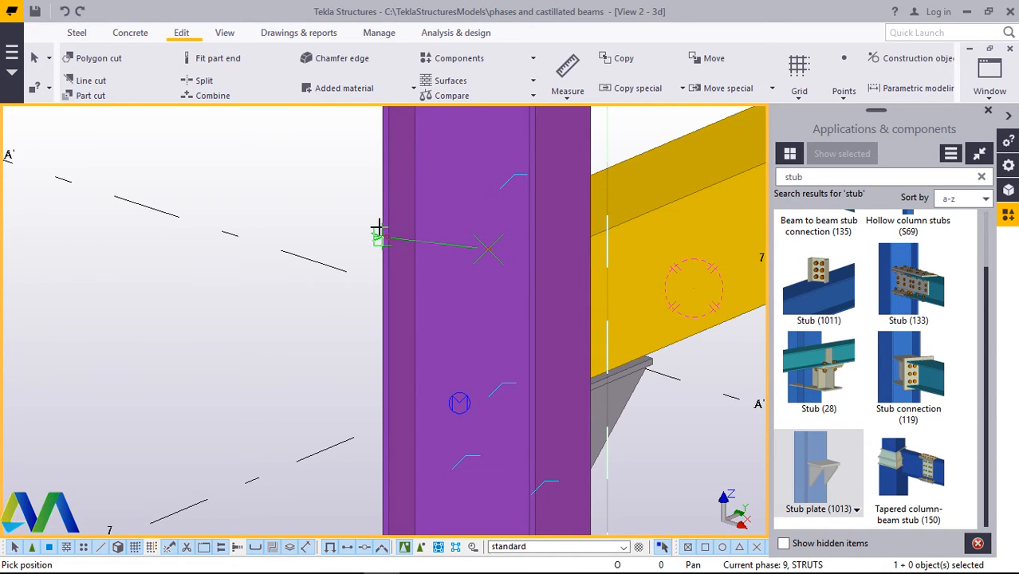
scroll(378, 227, up, 3)
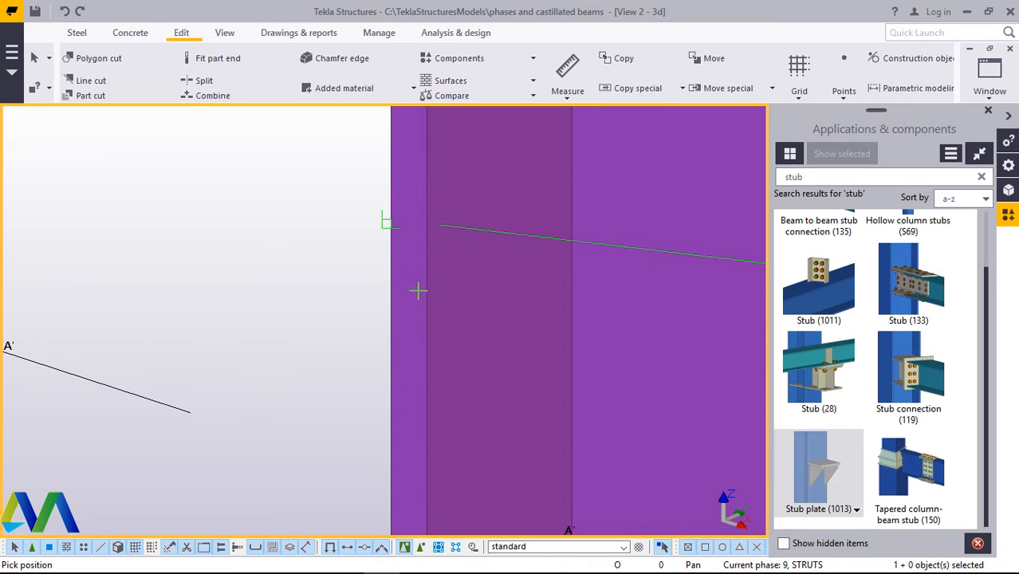
scroll(414, 330, down, 3)
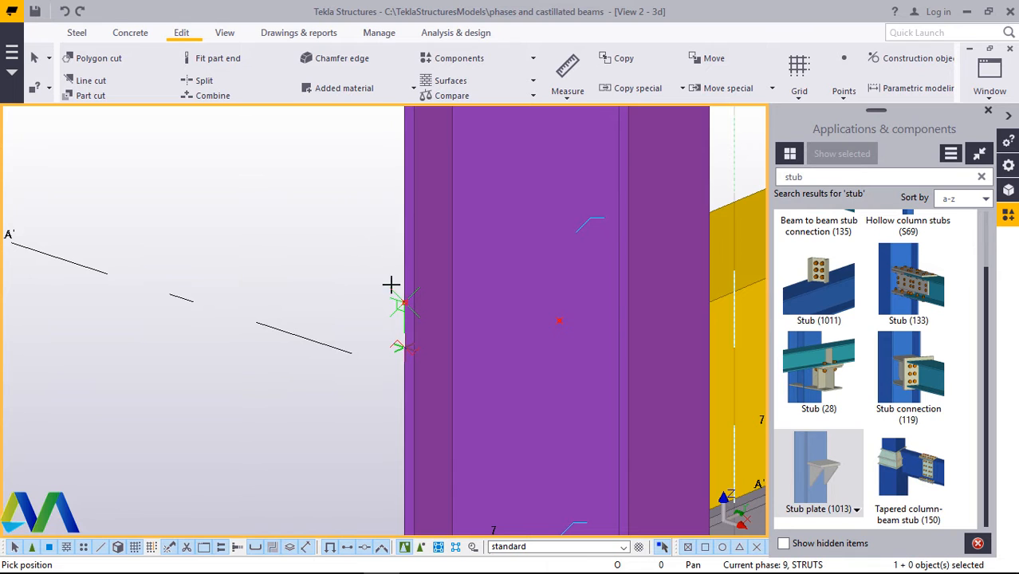
scroll(391, 285, down, 2)
right_click(337, 233)
click(388, 243)
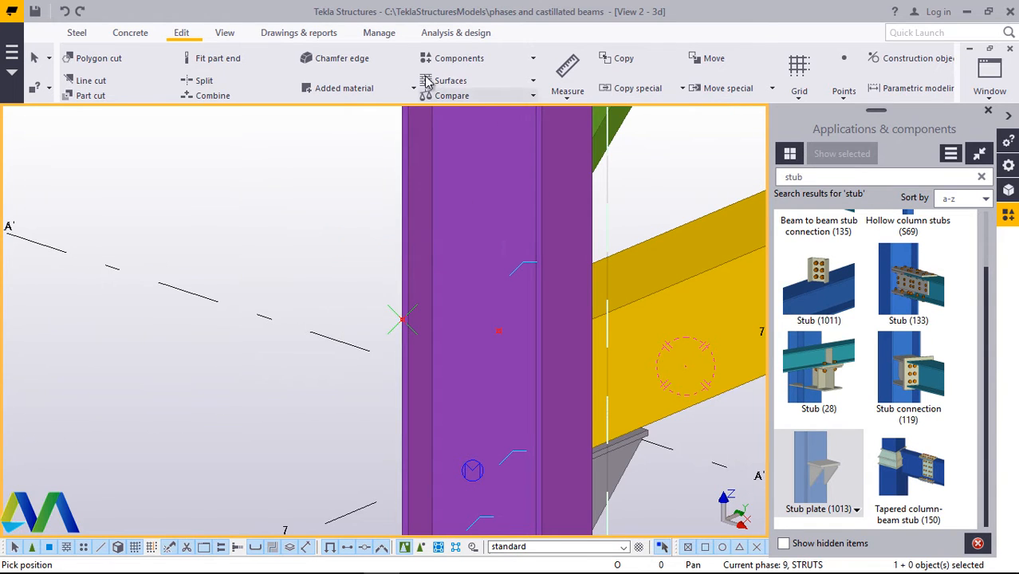
- Add a second construction point on the opposite outer edge of the same column flange, level with the first
click(226, 33)
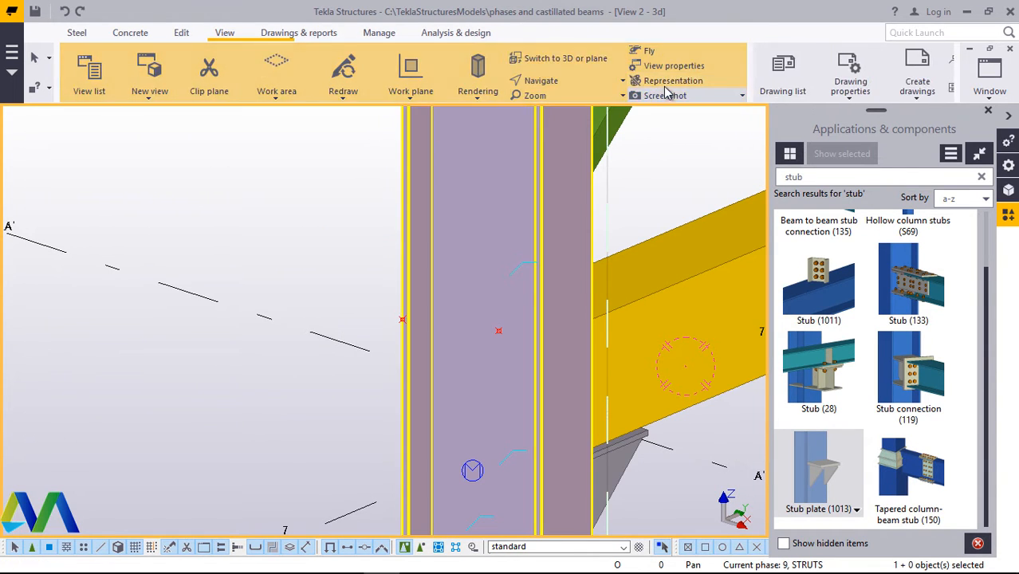
click(541, 81)
click(550, 133)
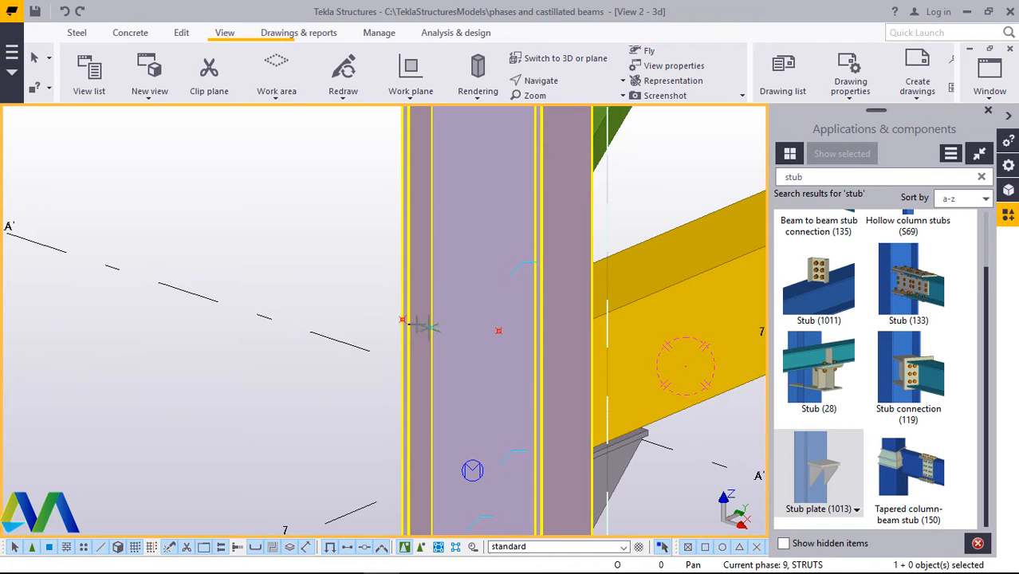
click(422, 321)
ctrl+middle_drag(422, 318, 703, 322)
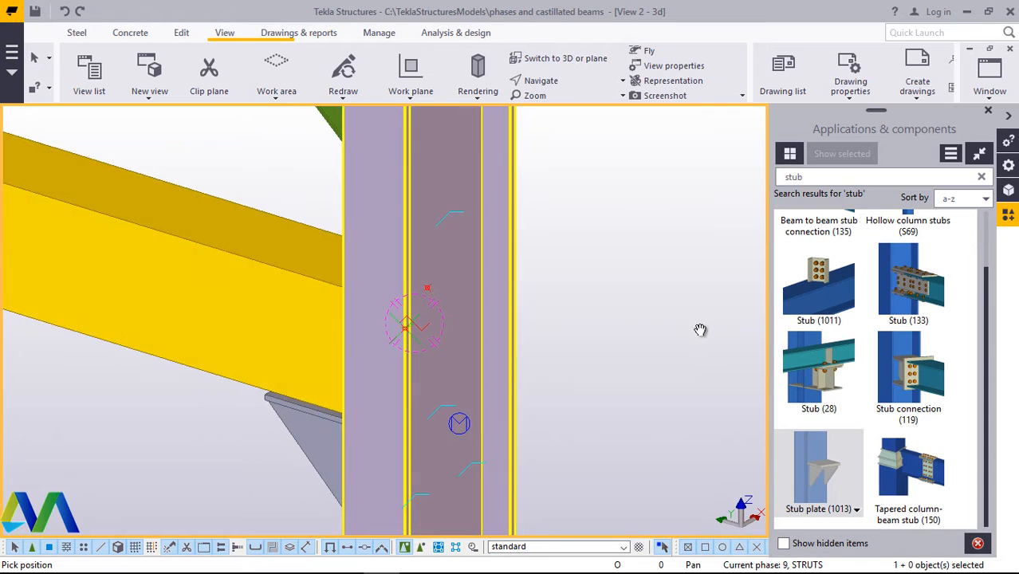
scroll(346, 278, up, 2)
right_click(264, 194)
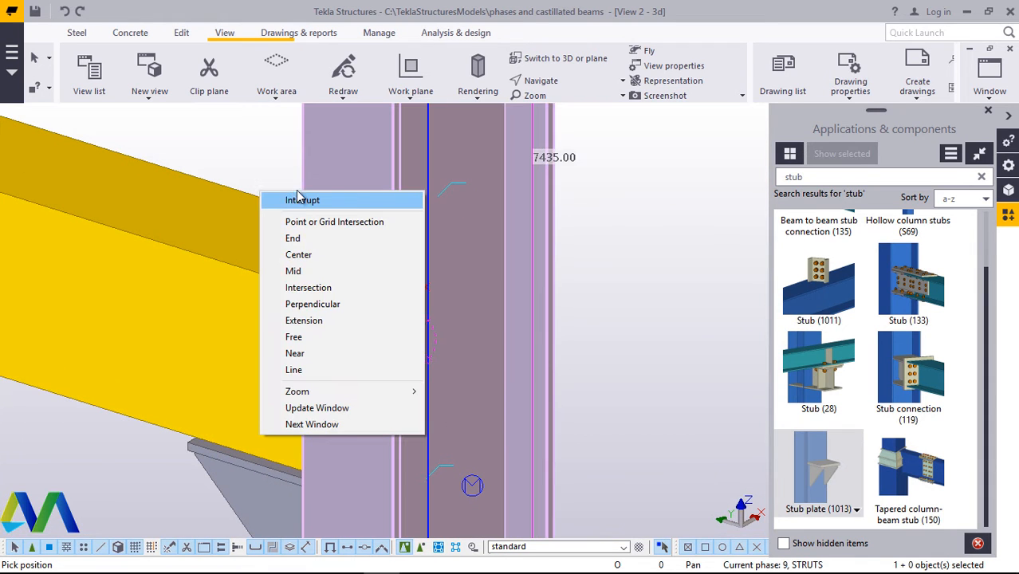
click(182, 34)
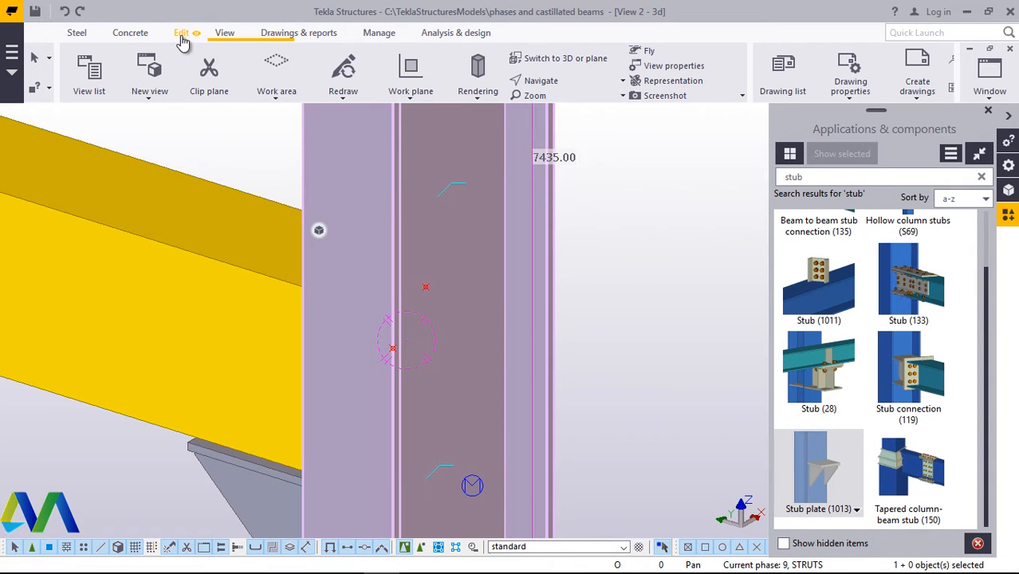
click(182, 33)
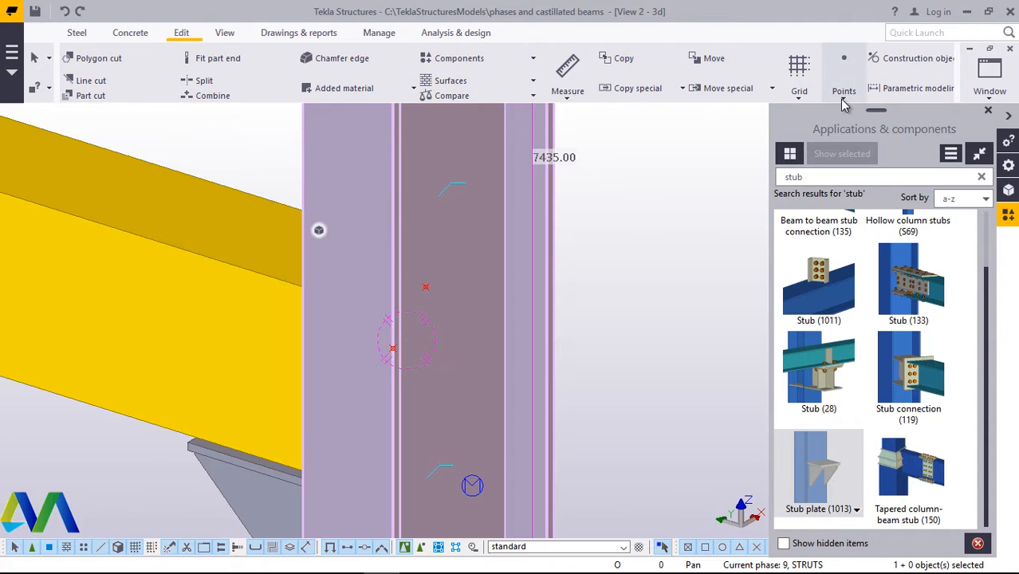
click(844, 86)
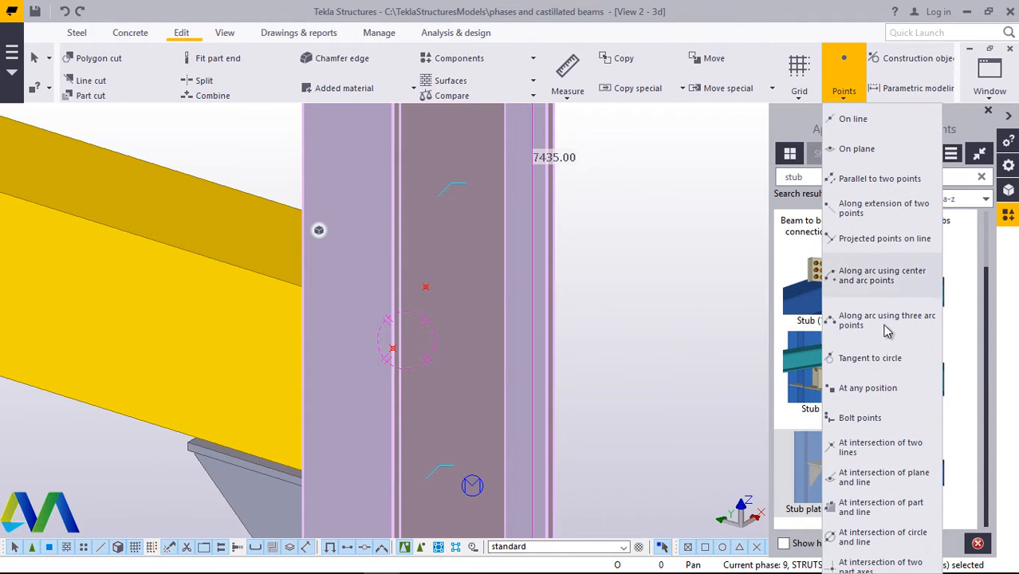
click(869, 388)
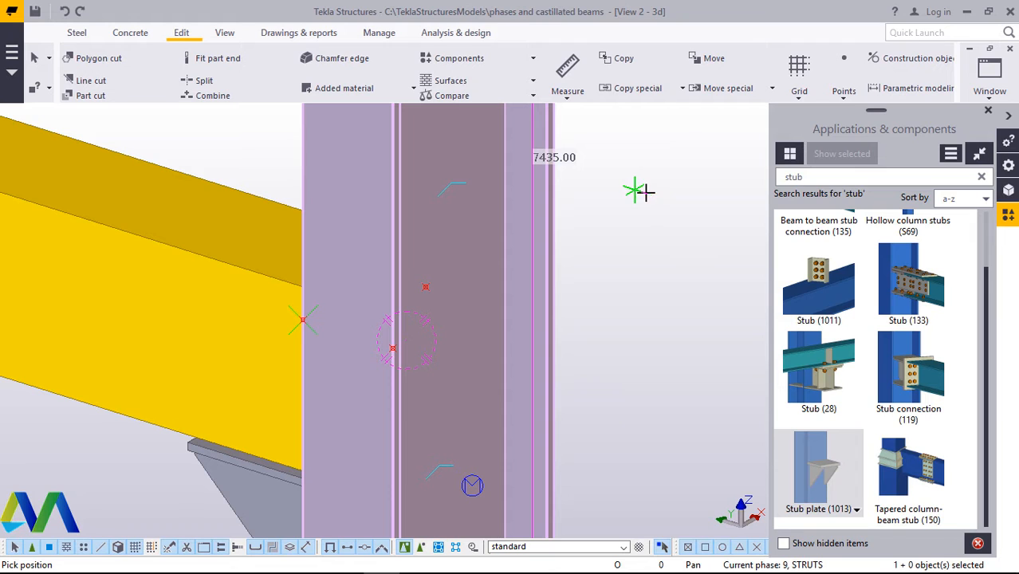
right_click(676, 195)
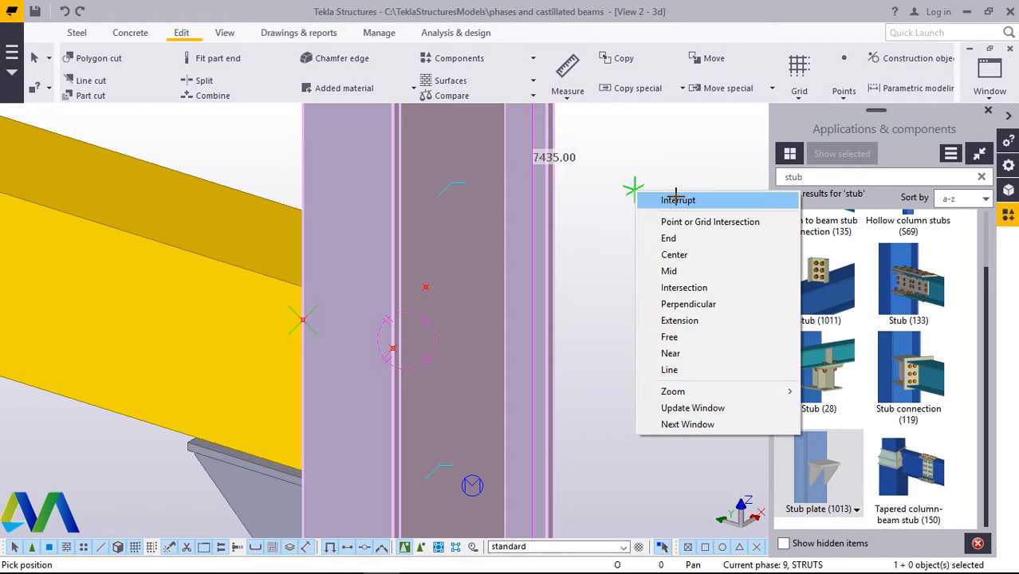
click(677, 200)
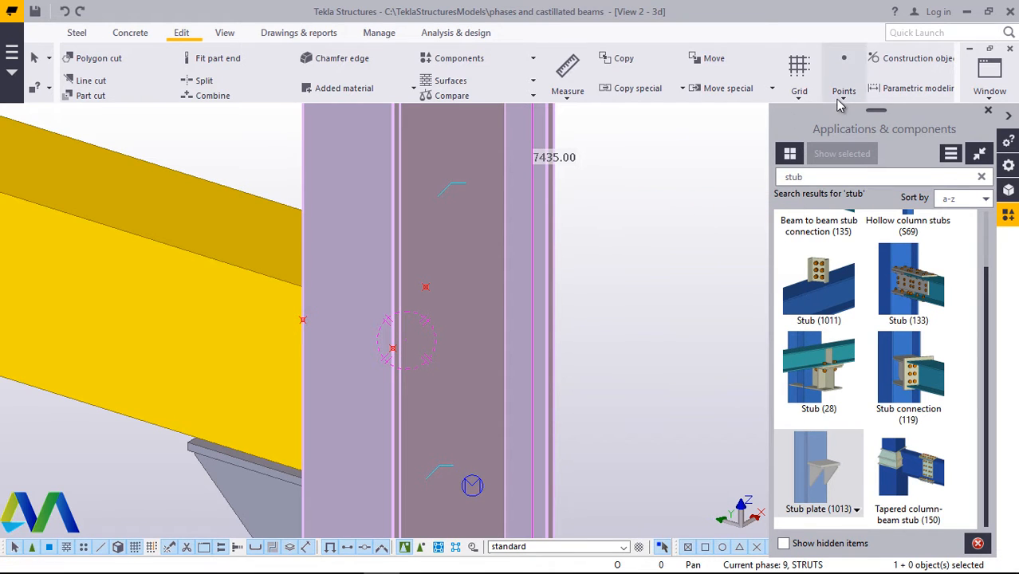
- Create 1 divided line point midway between the two flange edge points
click(843, 100)
click(849, 119)
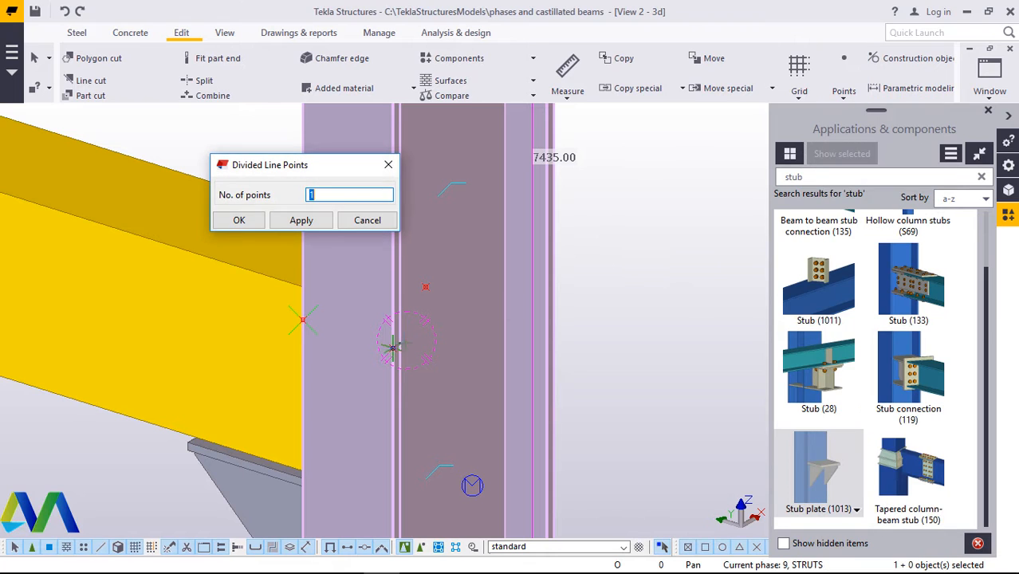
click(303, 322)
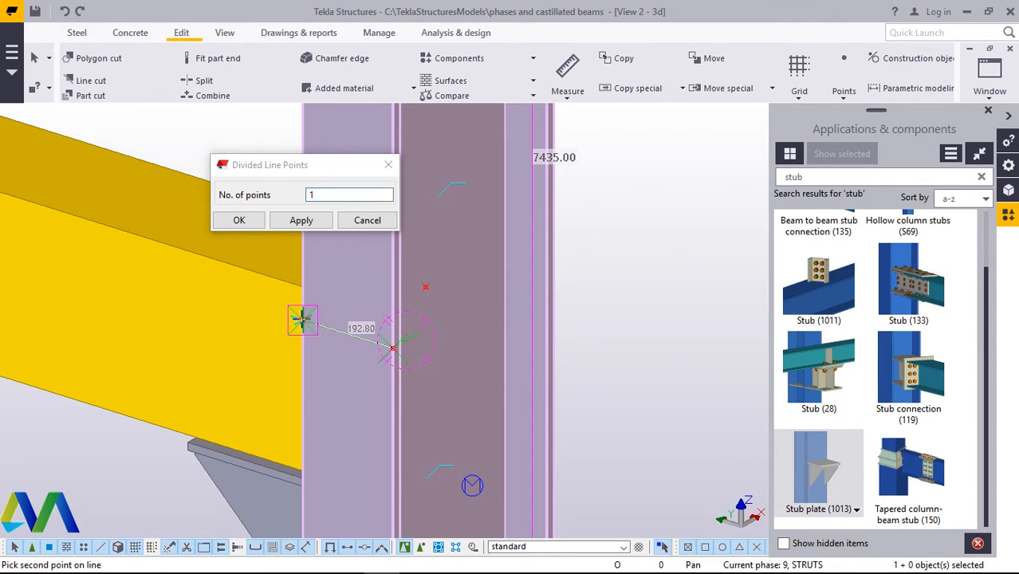
click(654, 222)
right_click(684, 228)
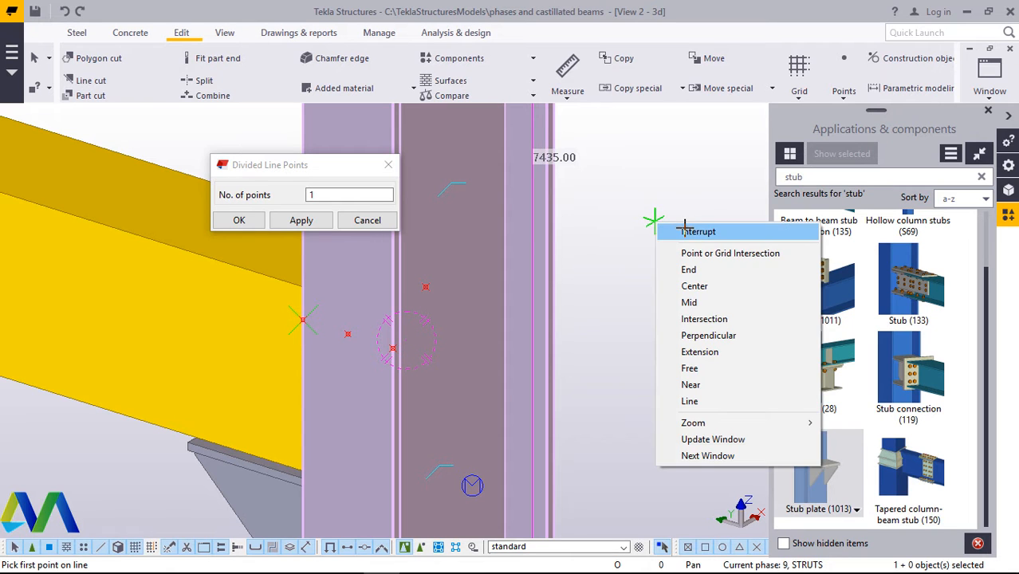
click(685, 231)
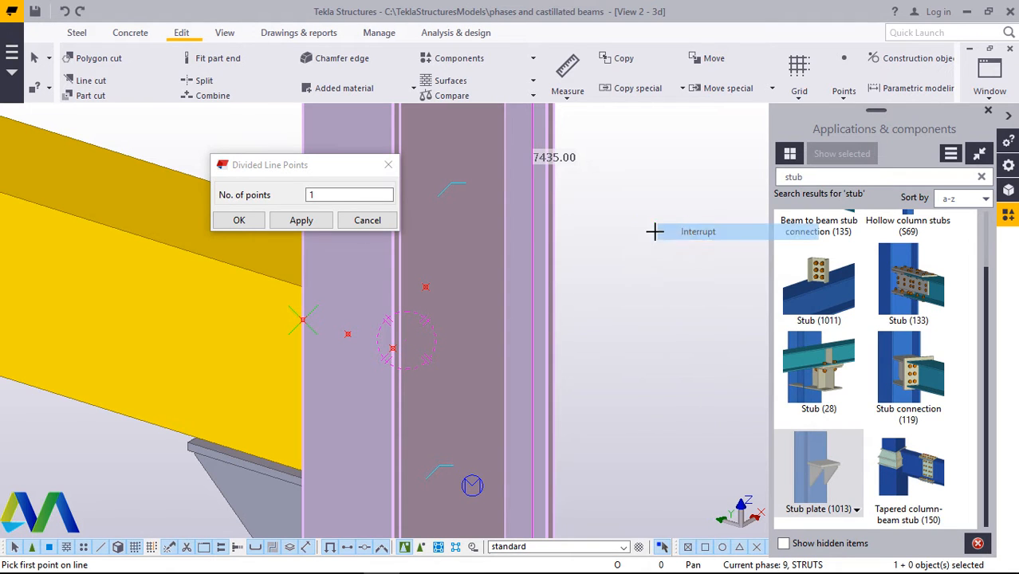
click(239, 220)
- Insert a Stub plate (1013) on the column, using the midpoint between the flange edge points as its position
scroll(478, 268, down, 5)
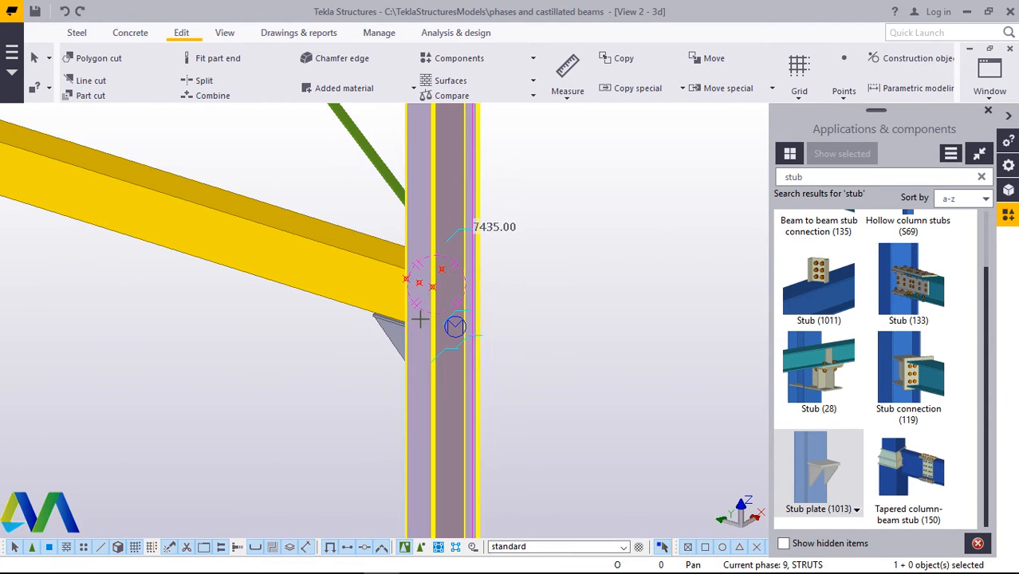
scroll(420, 337, up, 4)
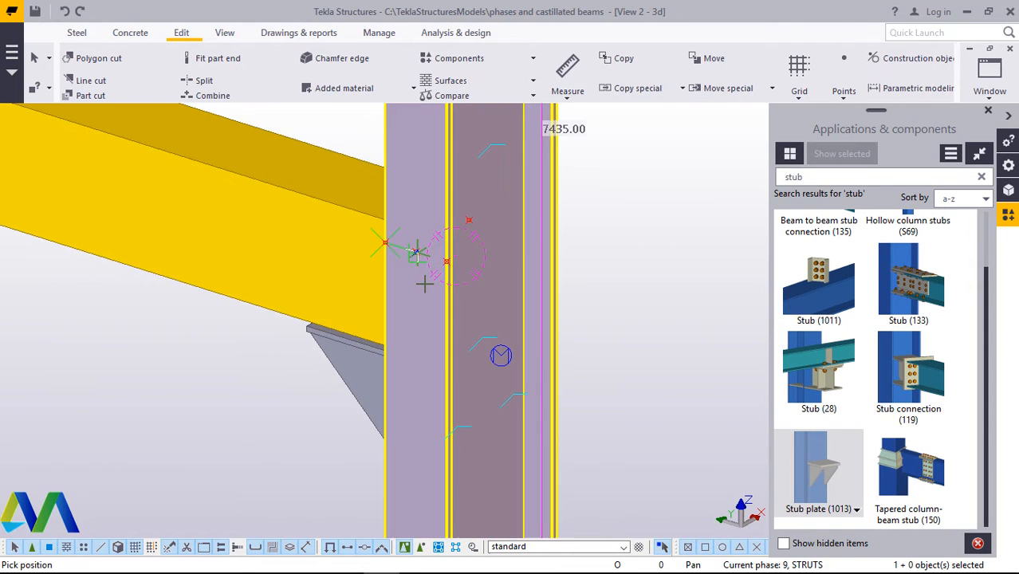
scroll(424, 278, up, 3)
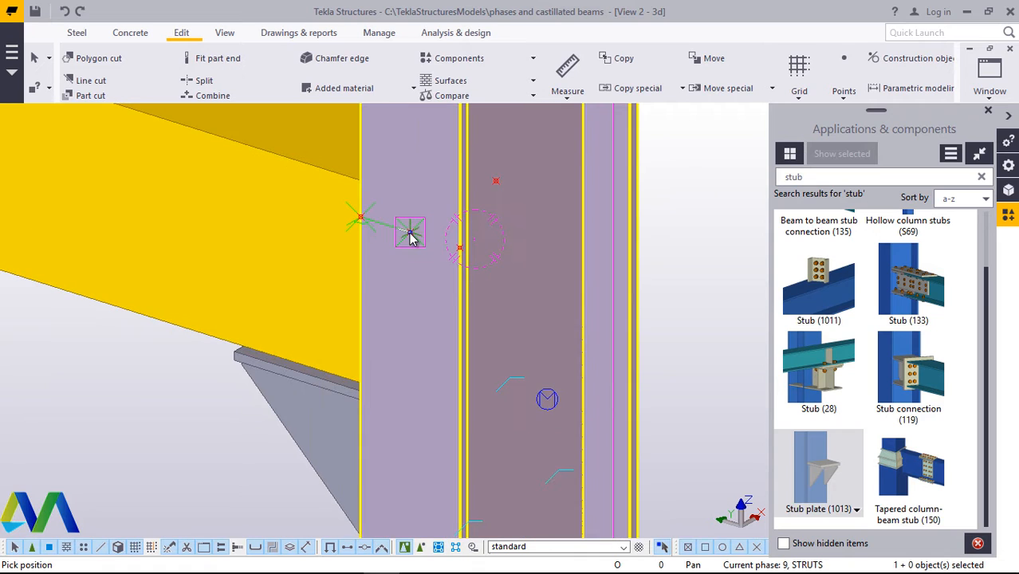
click(409, 231)
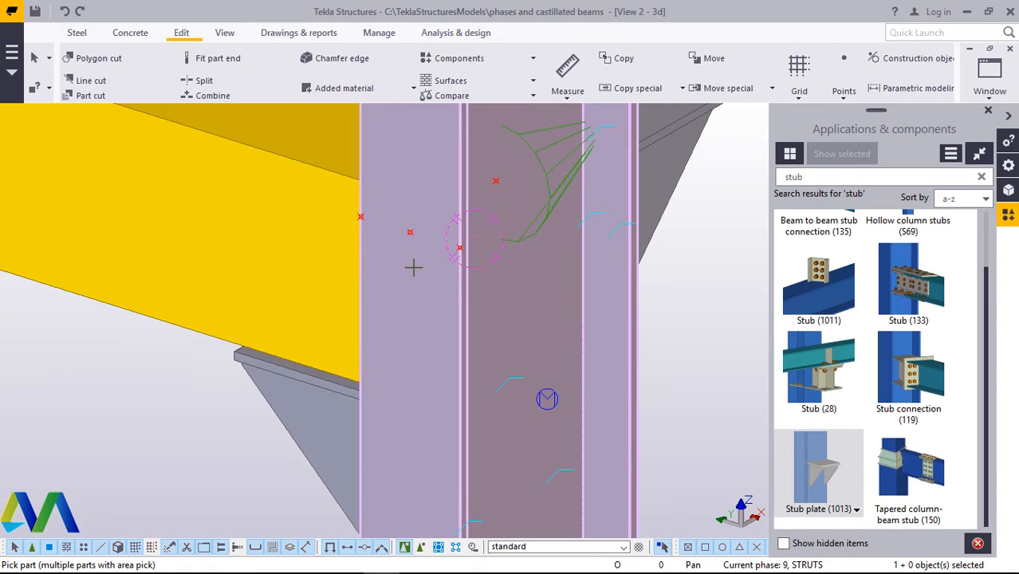
scroll(414, 269, down, 5)
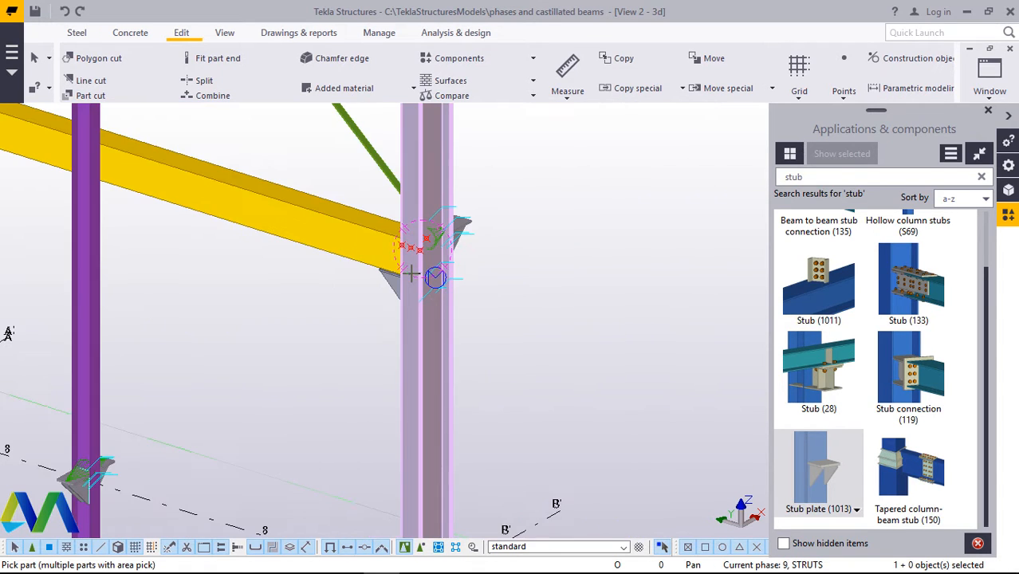
right_click(556, 183)
click(579, 194)
- Examine the new stub plate's placement and orientation on the column from all around and from above and below
scroll(452, 232, up, 3)
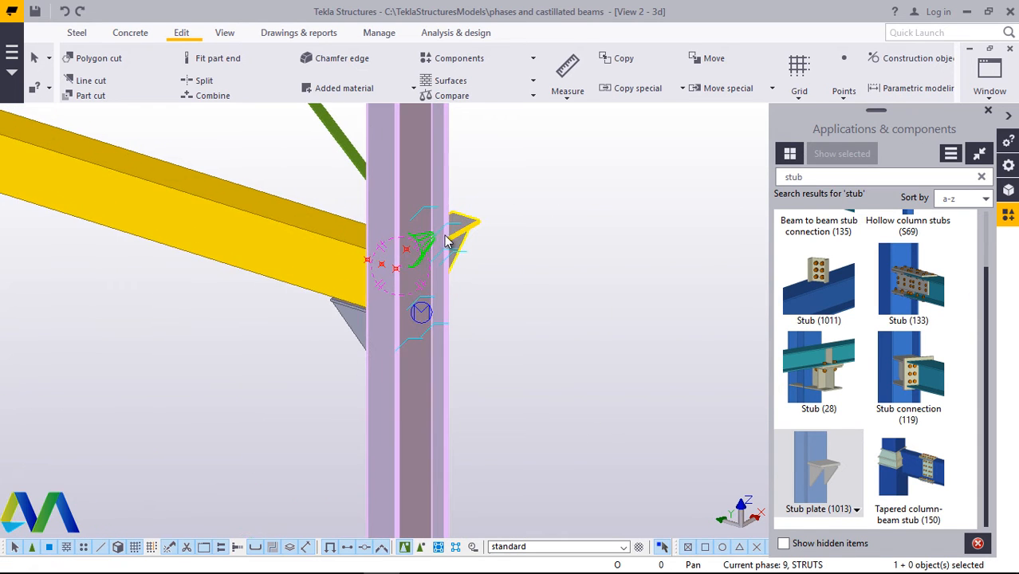
scroll(434, 269, up, 3)
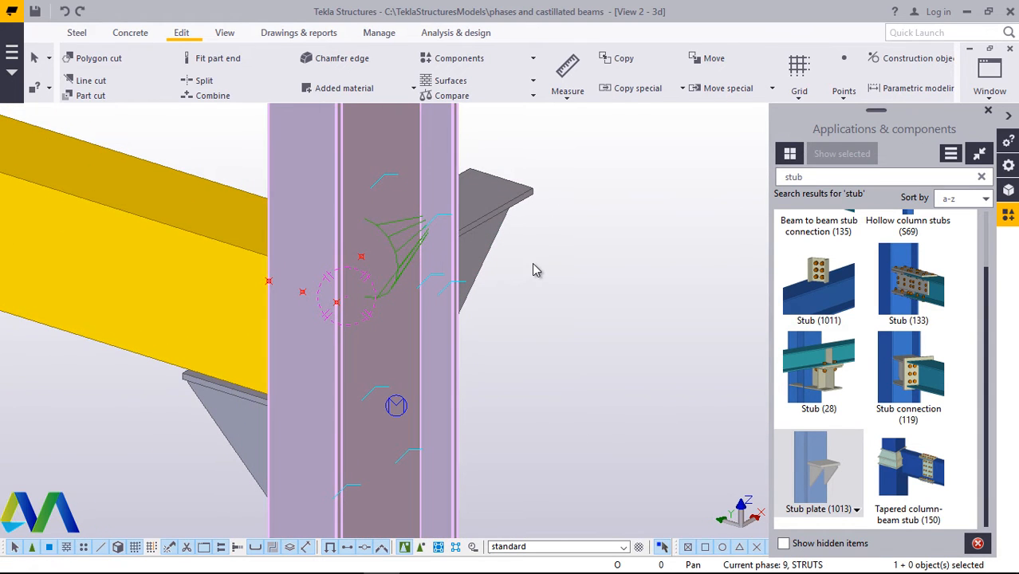
click(230, 36)
click(558, 80)
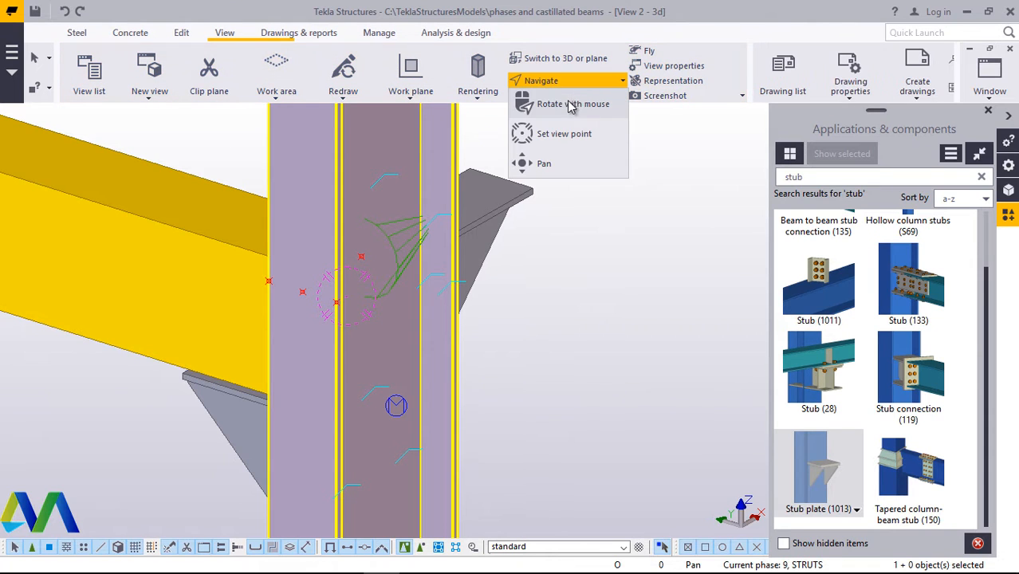
click(568, 105)
click(411, 296)
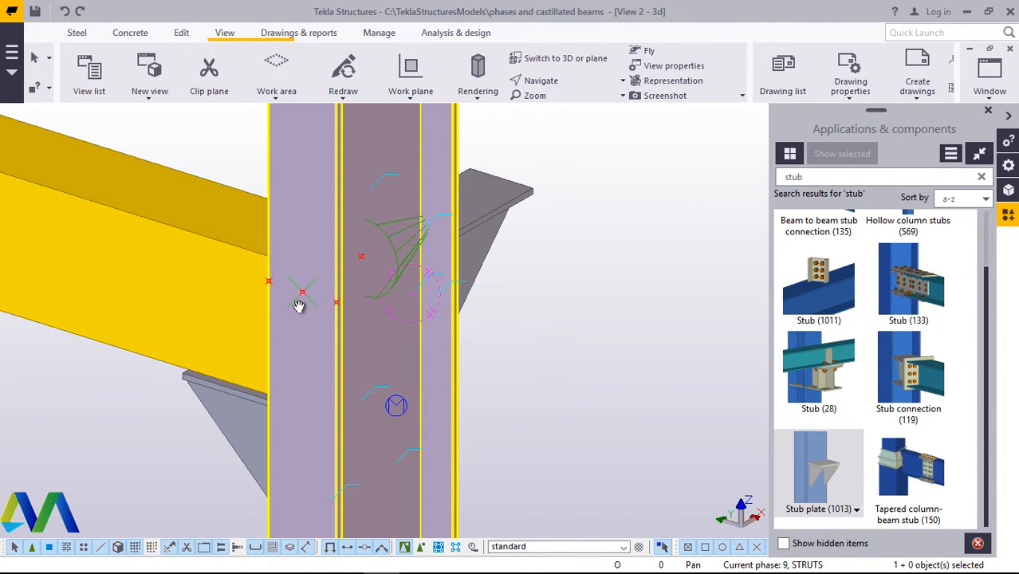
key(ctrl+Left)
key(ctrl+Left)
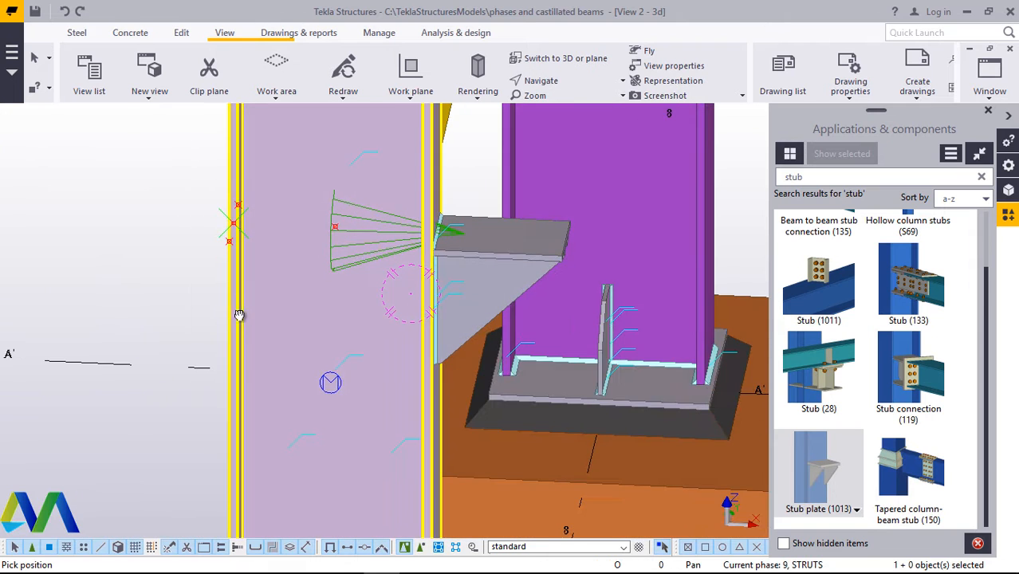
key(ctrl+Left)
key(ctrl+Left)
key(ctrl+Left)
key(ctrl+Left)
key(ctrl+Left)
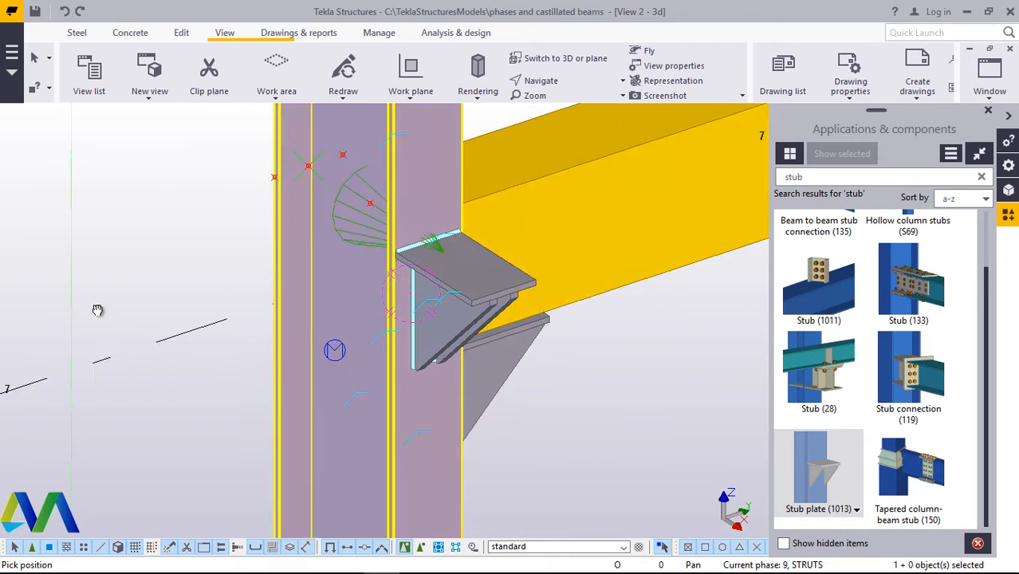
key(ctrl+Left)
key(ctrl+Left)
key(ctrl+Left)
key(ctrl+Left)
key(ctrl+Left)
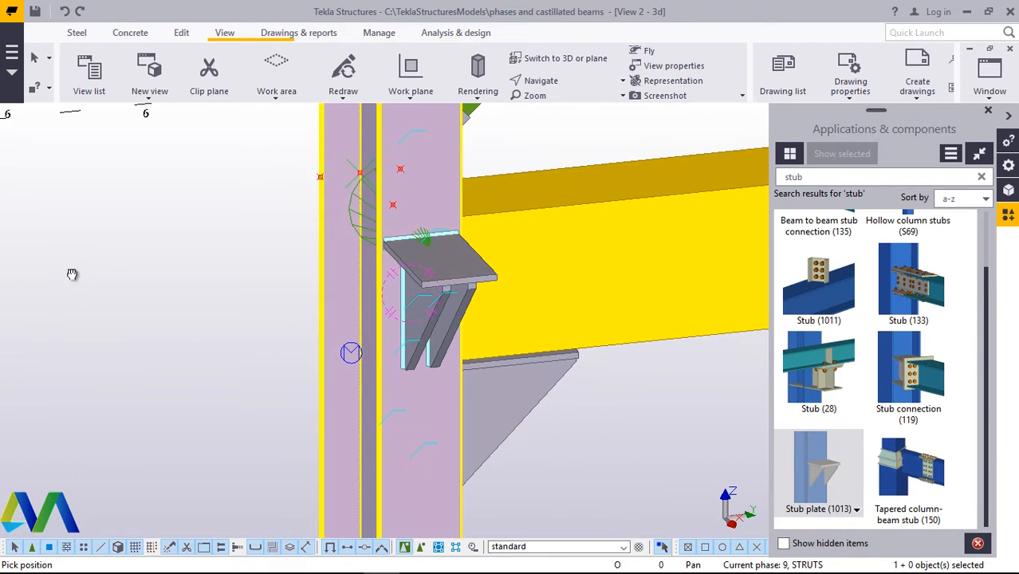
key(ctrl+Left)
key(ctrl+Left)
key(ctrl+Left)
key(ctrl+Left)
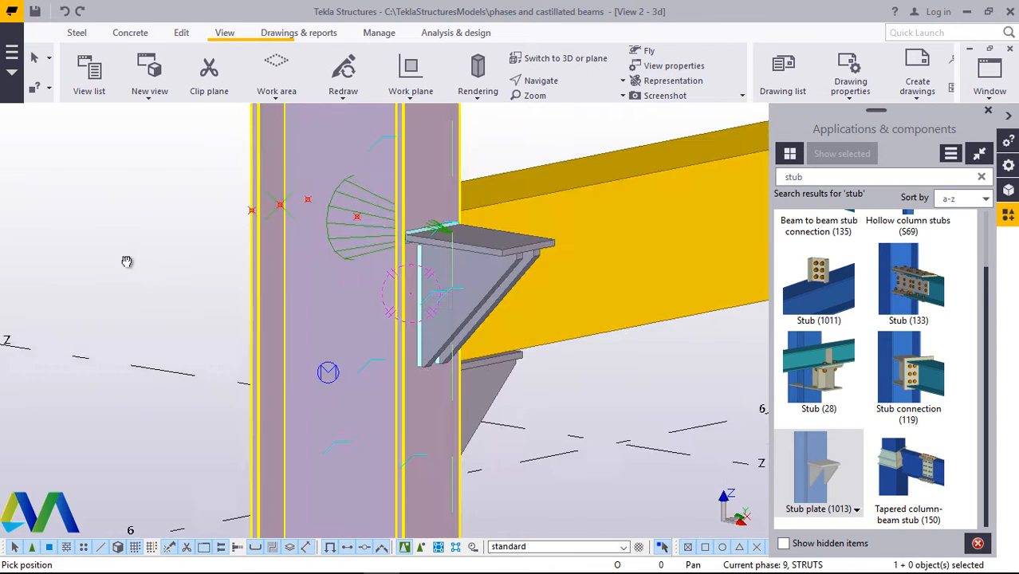
key(ctrl+Left)
key(ctrl+Left)
key(ctrl+Left)
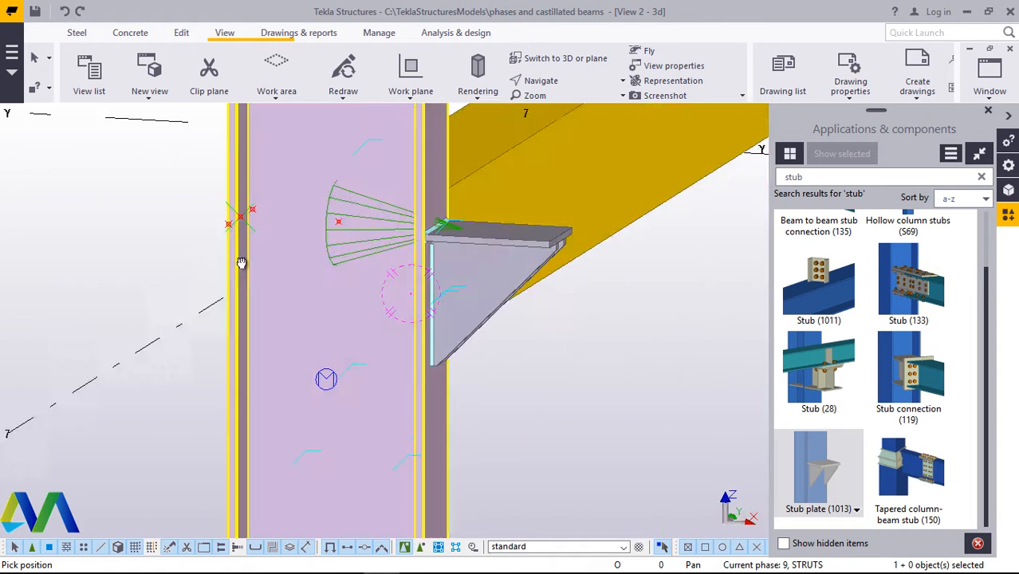
key(ctrl+Down)
key(ctrl+Down)
key(ctrl+Down)
key(ctrl+Up)
key(ctrl+Up)
key(ctrl+Up)
key(ctrl+Up)
key(ctrl+Up)
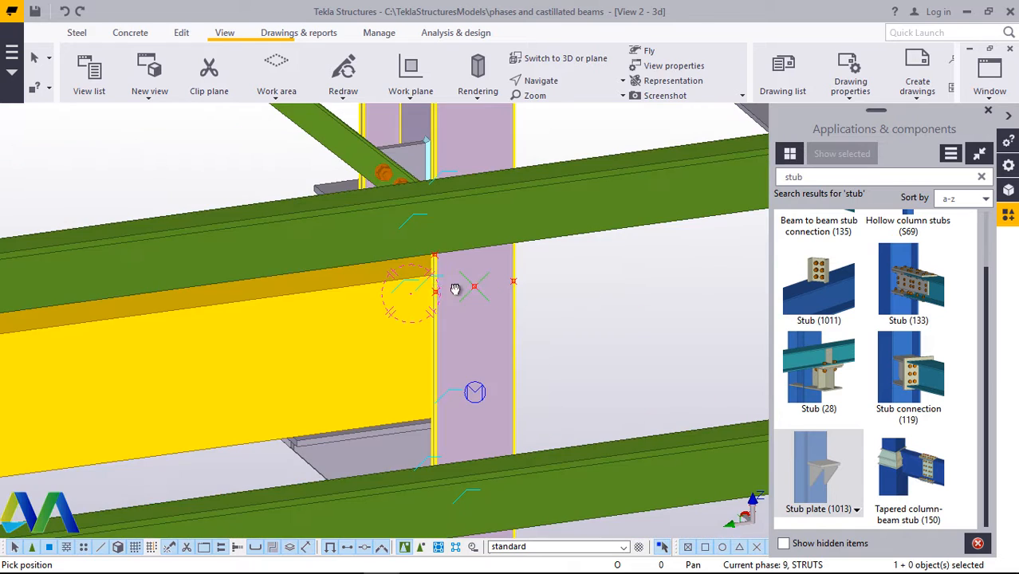
- Delete the stub plate connection just inserted on the column
key(ctrl+Up)
key(ctrl+Up)
key(ctrl+Up)
key(ctrl+Up)
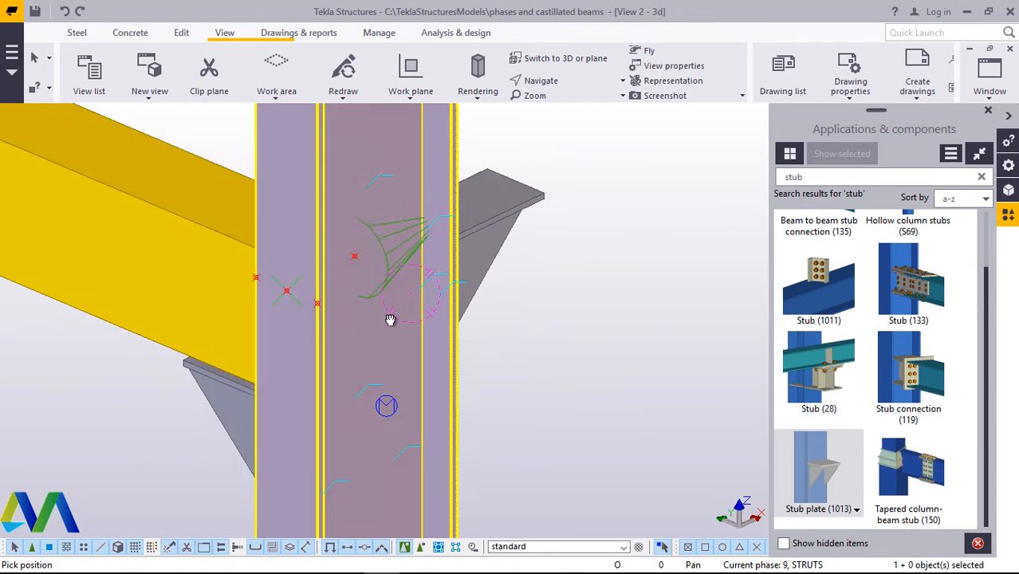
right_click(600, 199)
click(620, 209)
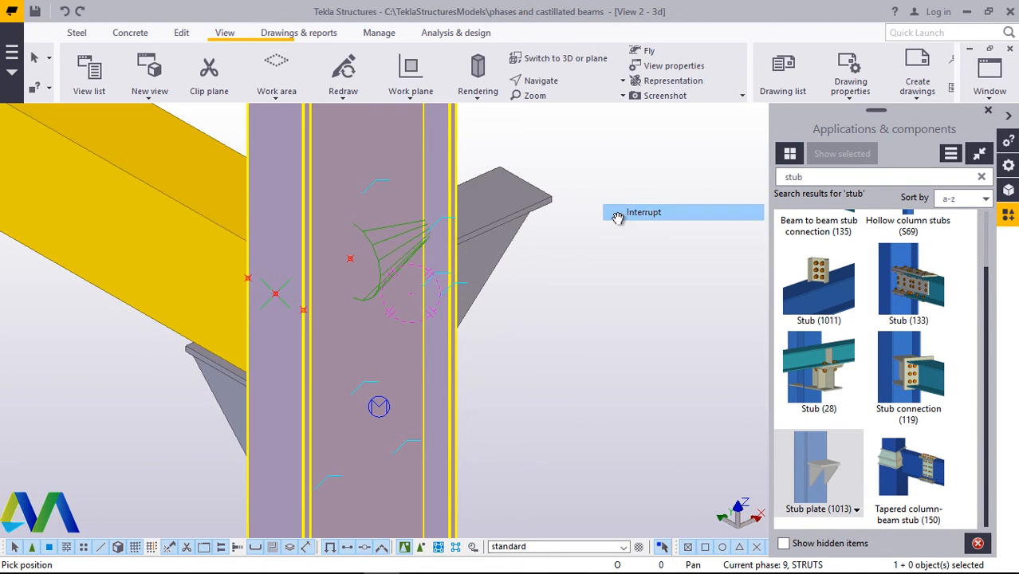
right_click(513, 229)
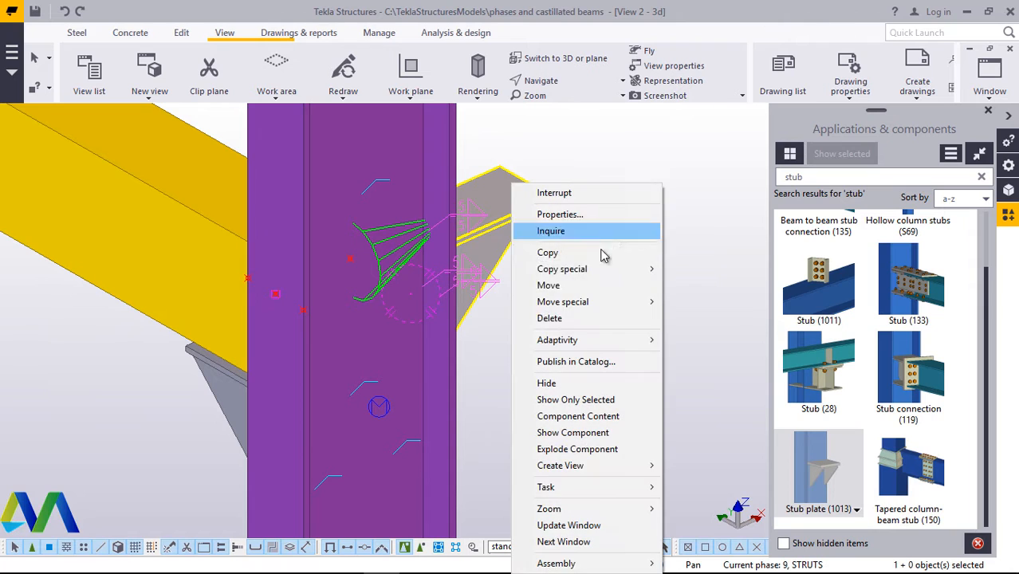
click(575, 323)
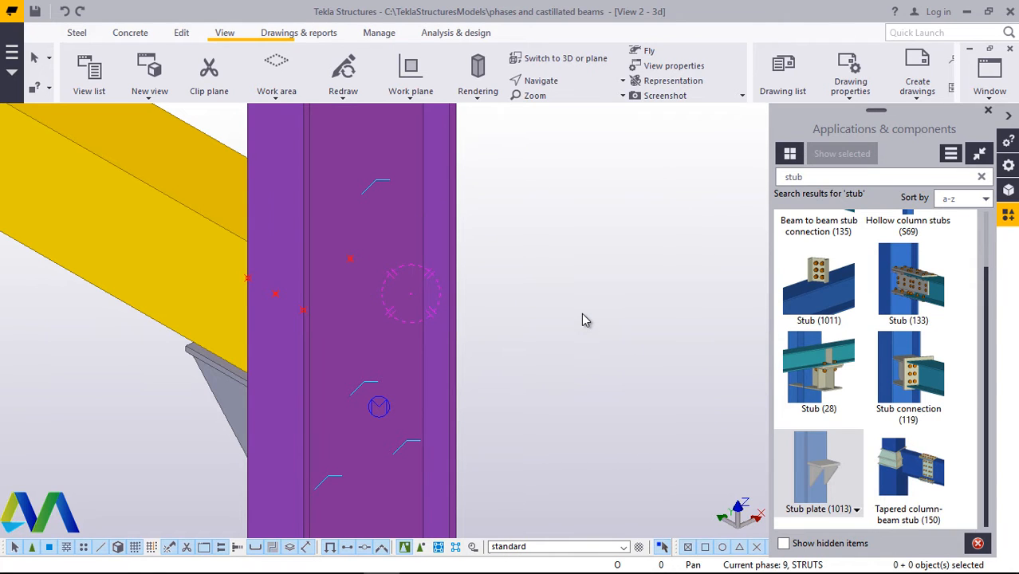
- With the parts shown transparent, add a construction point at the midpoint of the existing stub's top plate edge inside the column
key(ctrl+2)
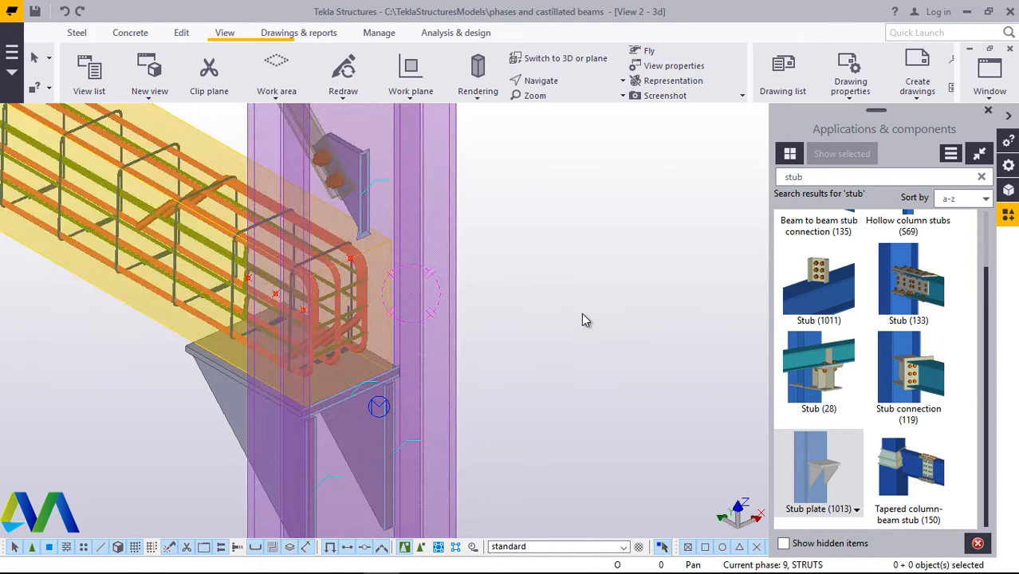
scroll(359, 383, up, 3)
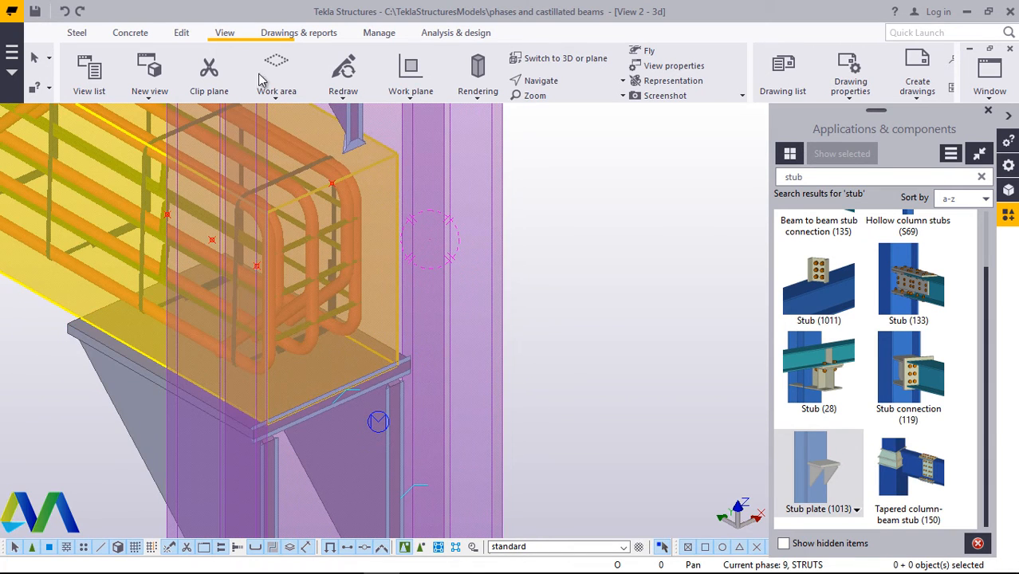
click(182, 32)
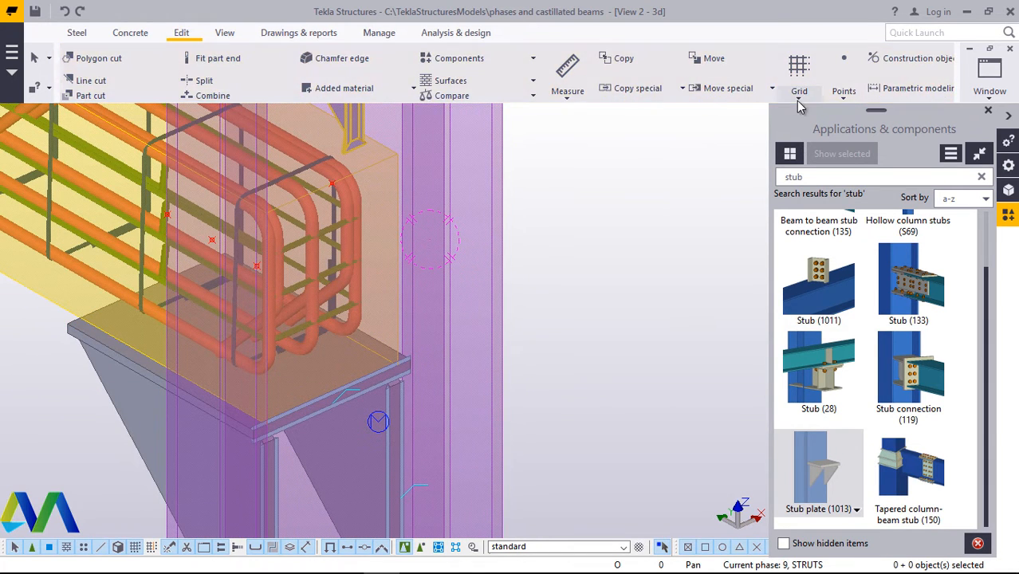
click(845, 97)
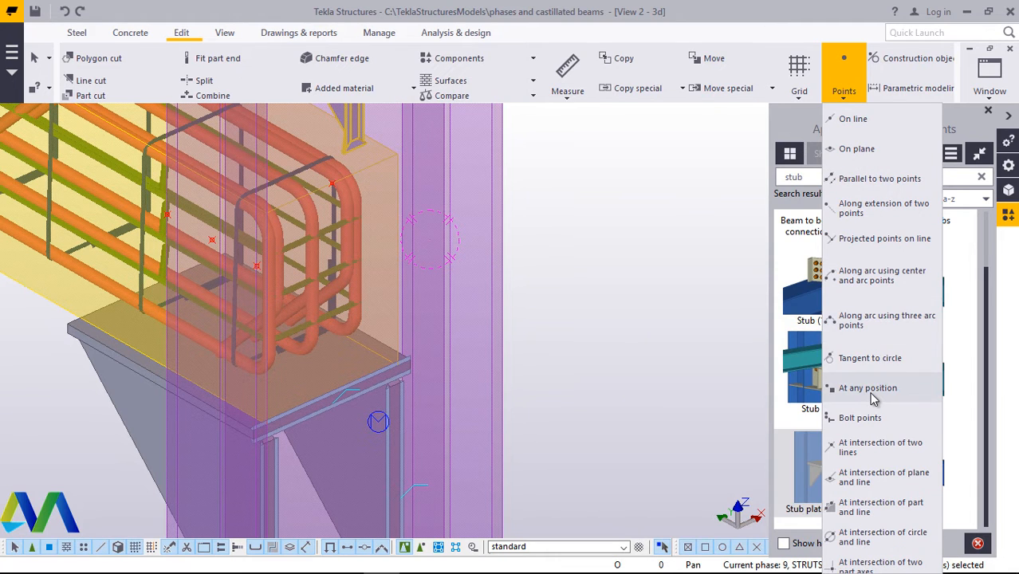
click(870, 390)
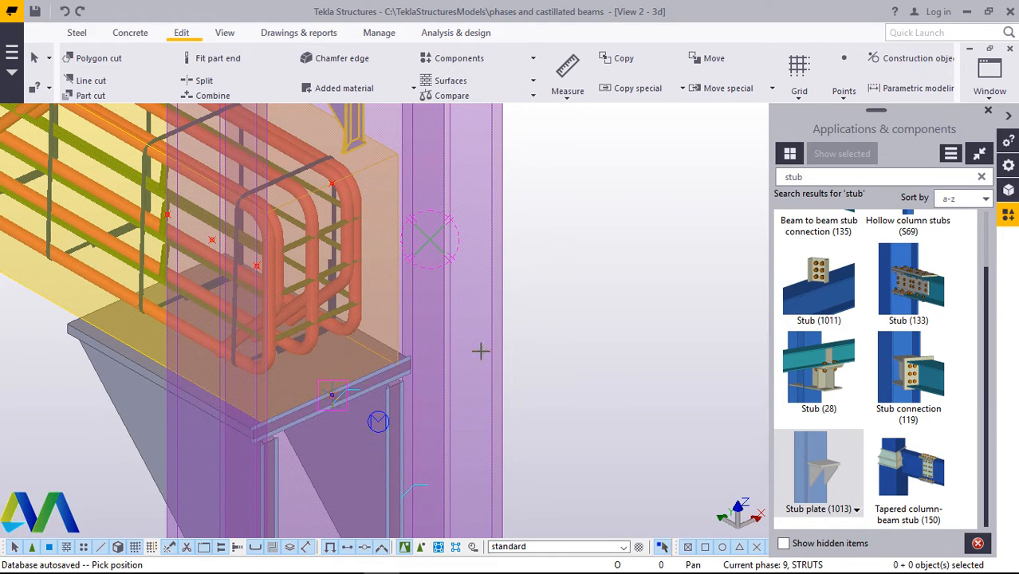
right_click(614, 217)
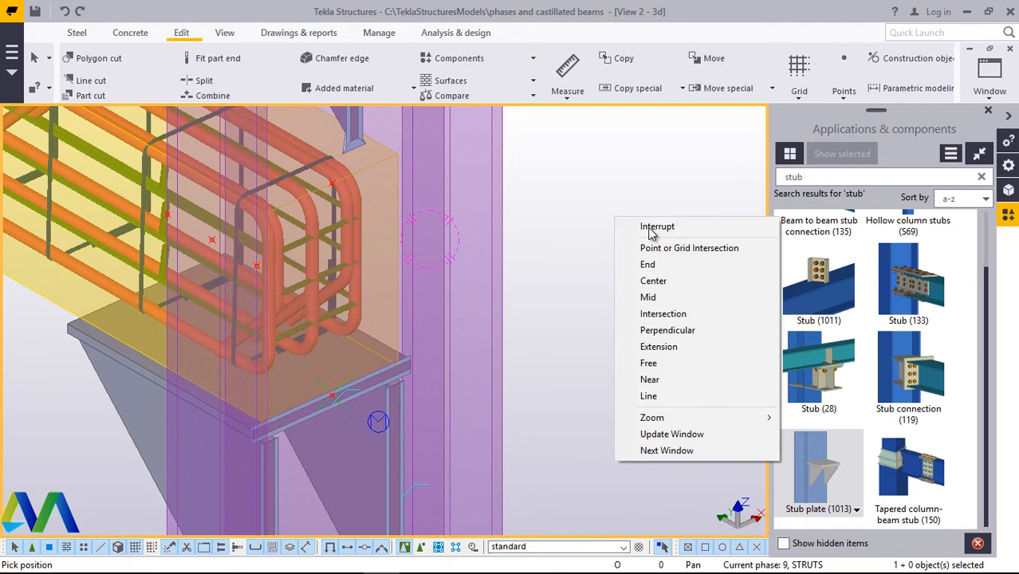
click(667, 227)
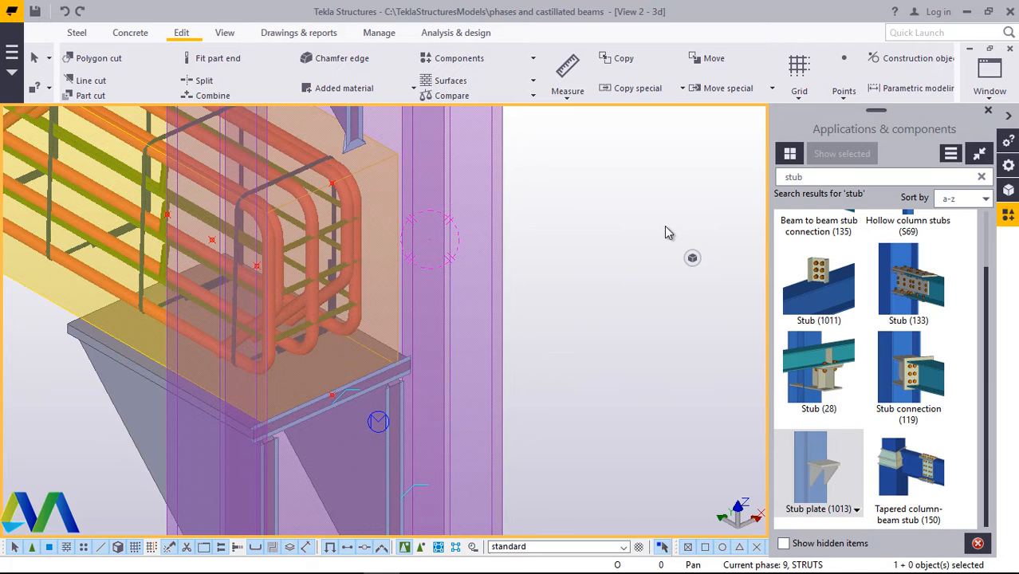
- Add construction points on both outer edges of the column flange, level with the point at the existing stub's top plate
scroll(607, 255, up, 5)
ctrl+middle_drag(466, 283, 533, 297)
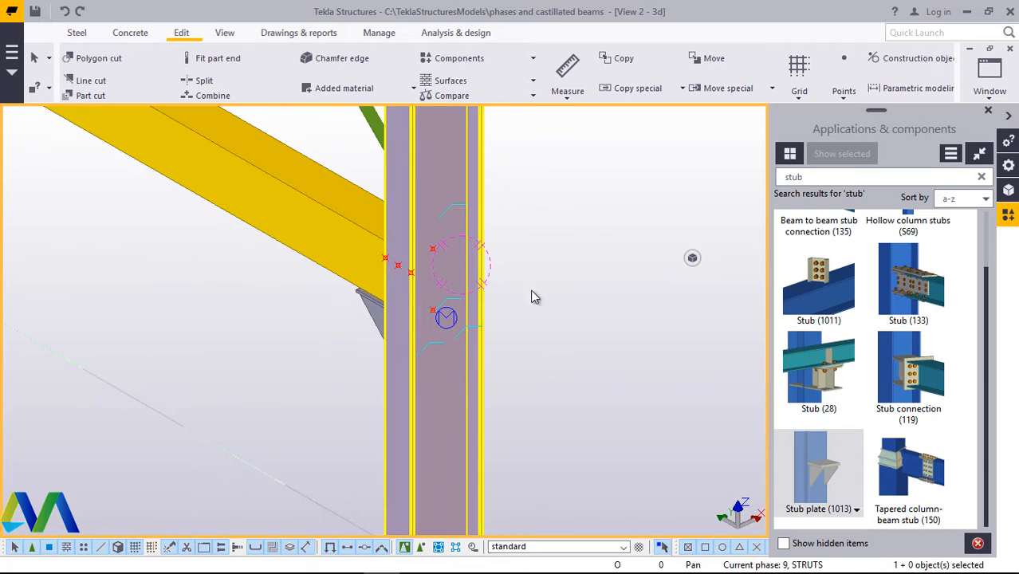
scroll(442, 320, up, 2)
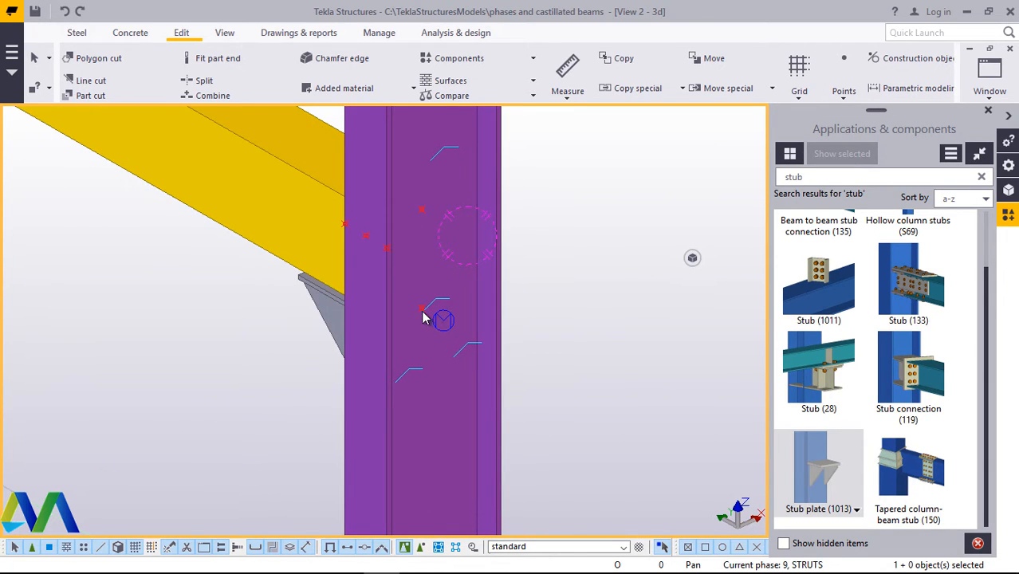
scroll(424, 317, up, 1)
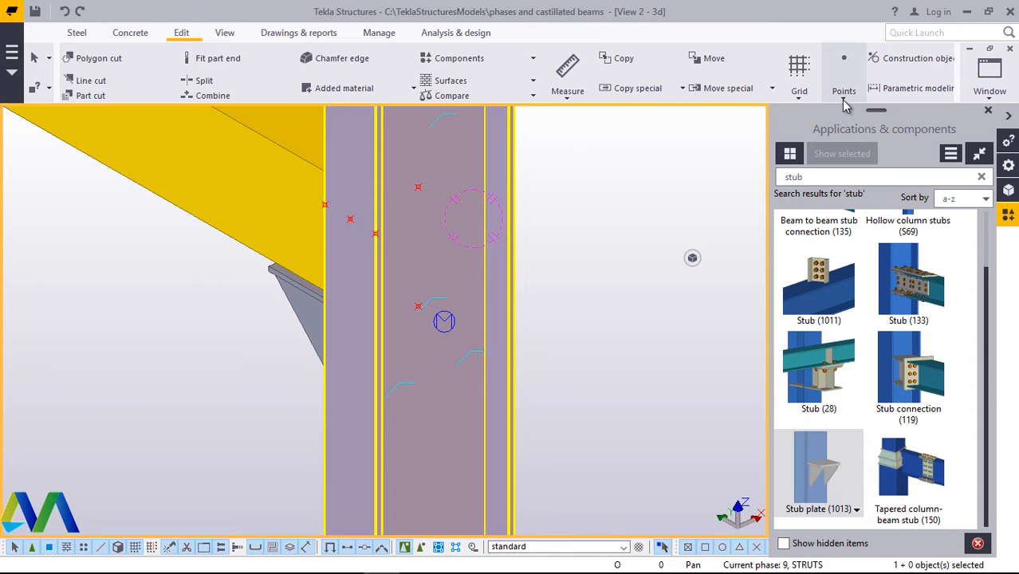
click(844, 94)
click(851, 390)
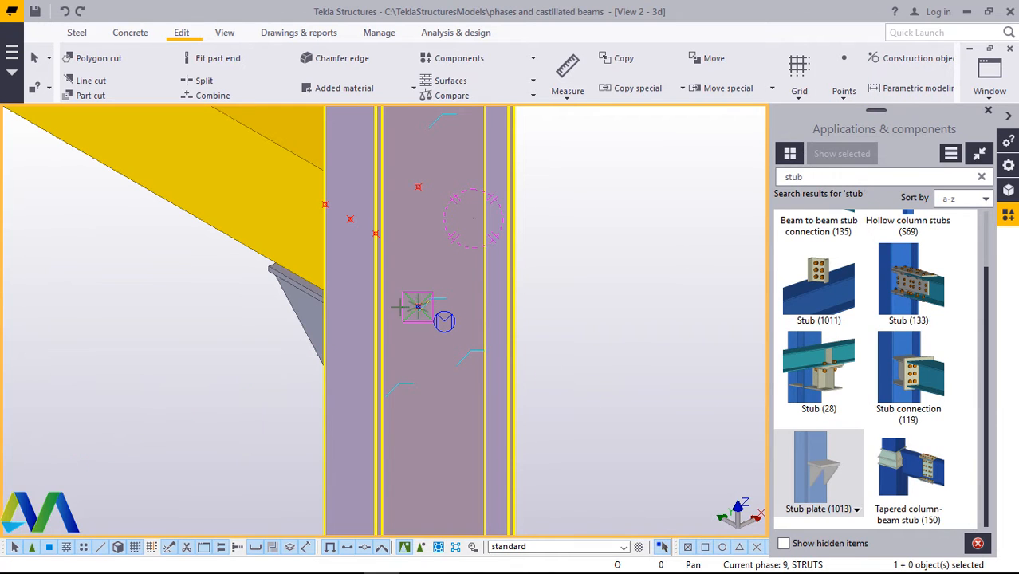
scroll(372, 323, up, 3)
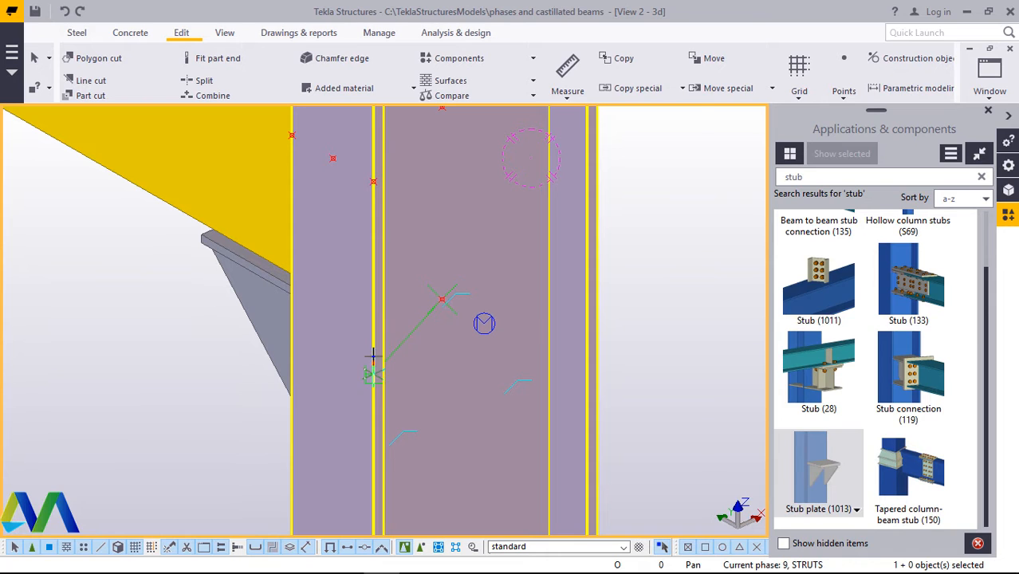
scroll(372, 357, up, 2)
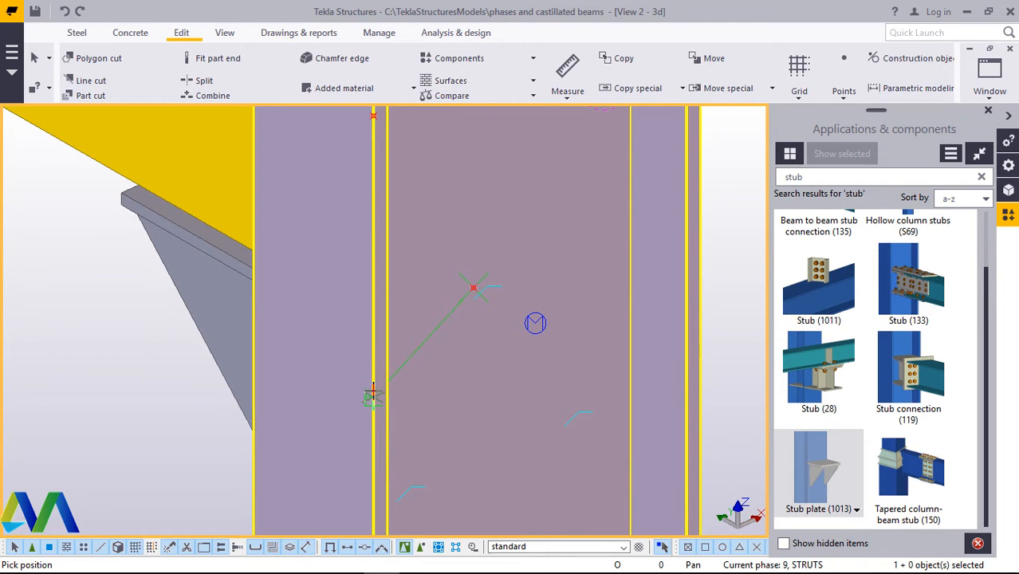
click(373, 398)
right_click(292, 270)
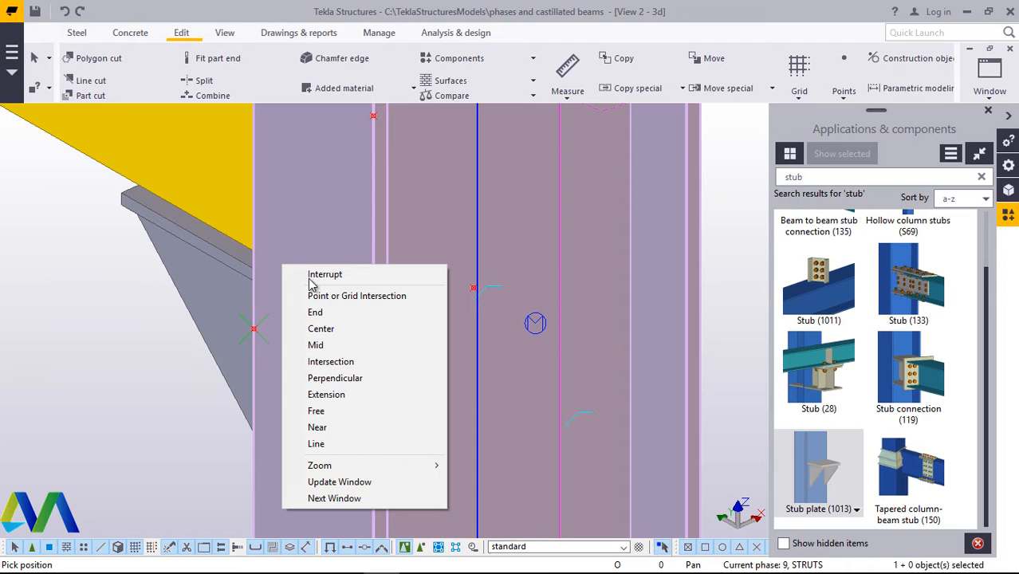
click(313, 276)
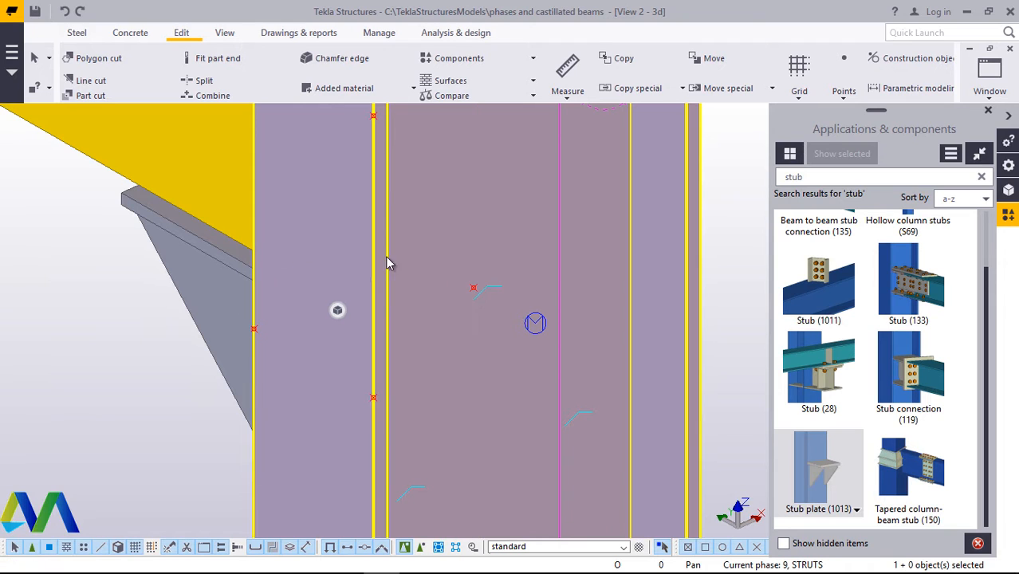
- Create 1 divided line point midway between the two lower flange edge points
click(844, 89)
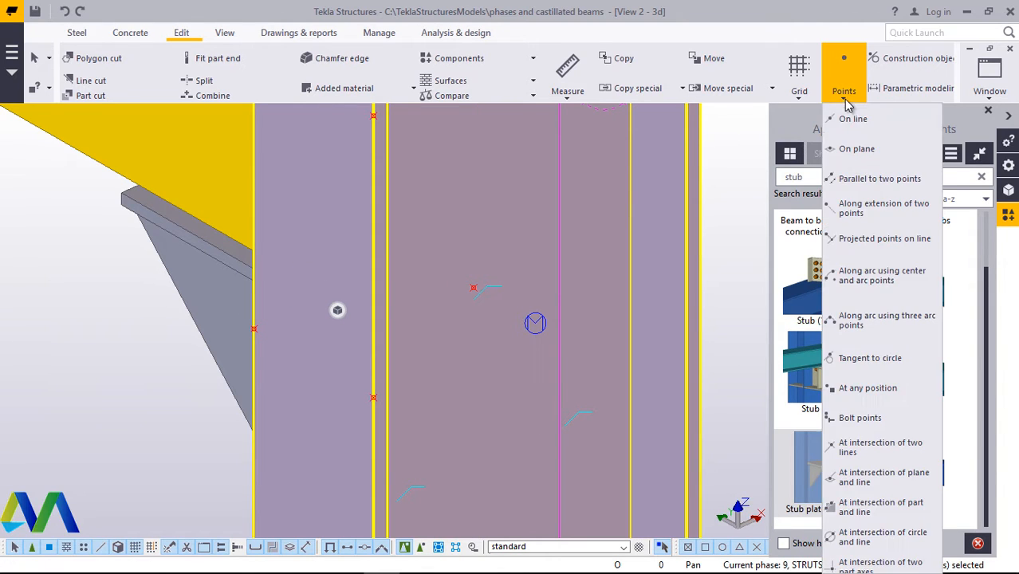
click(851, 121)
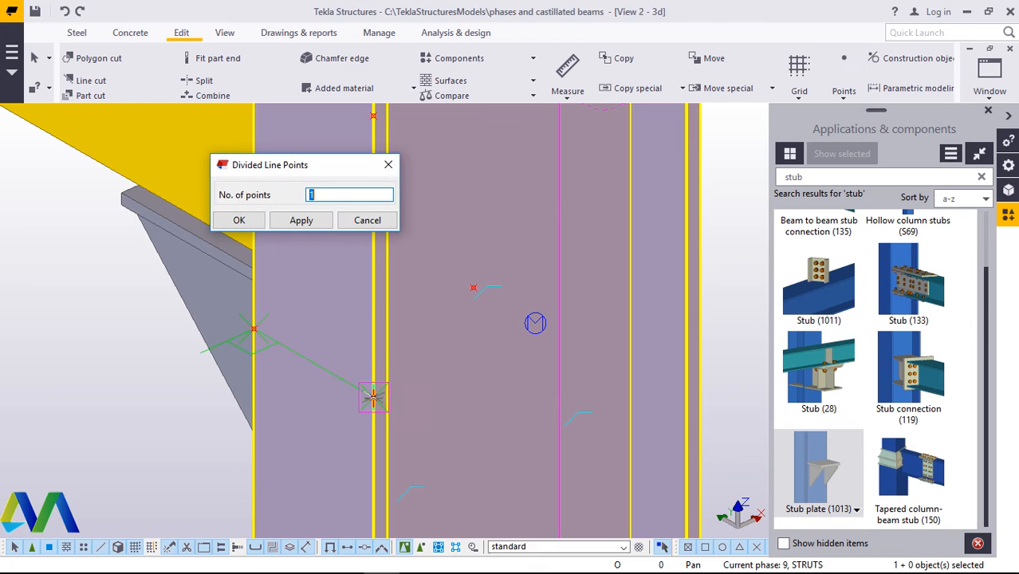
click(373, 397)
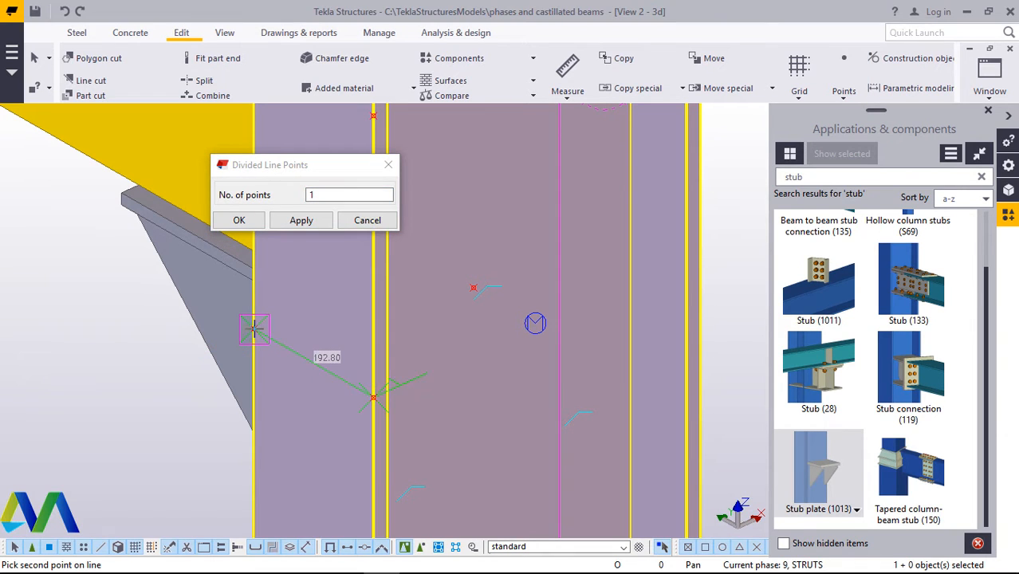
click(254, 328)
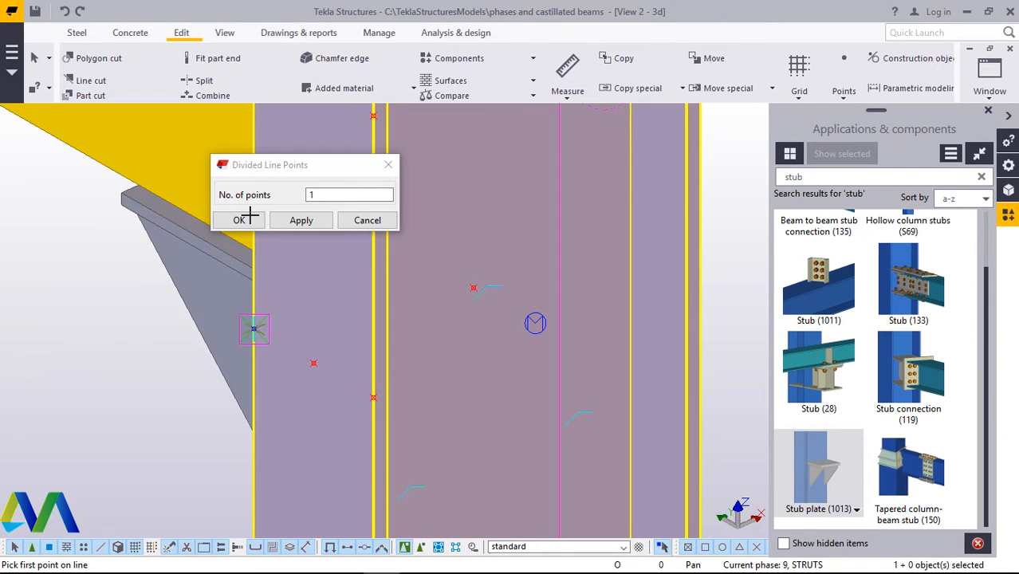
right_click(173, 117)
click(203, 125)
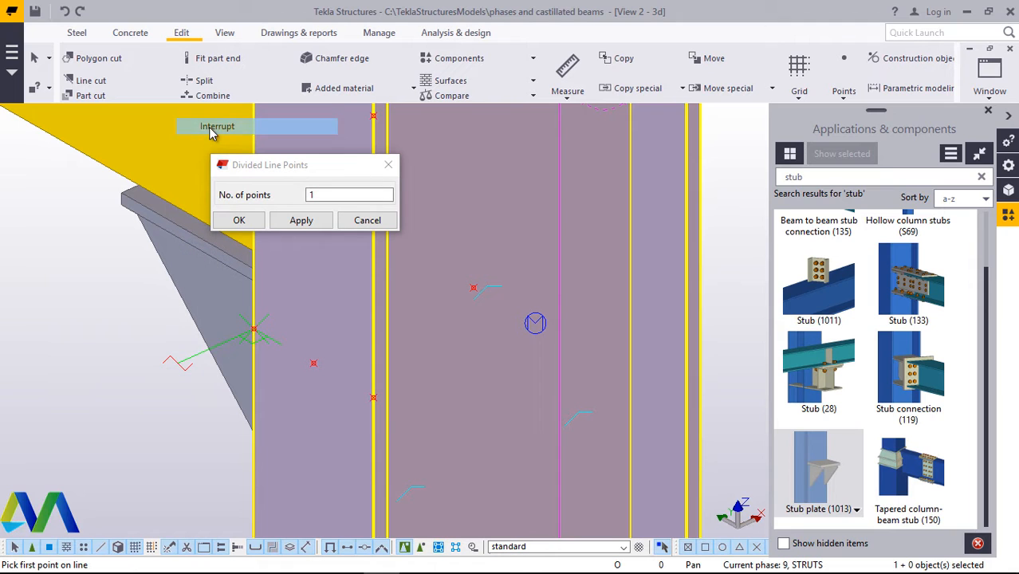
click(239, 222)
scroll(296, 300, down, 4)
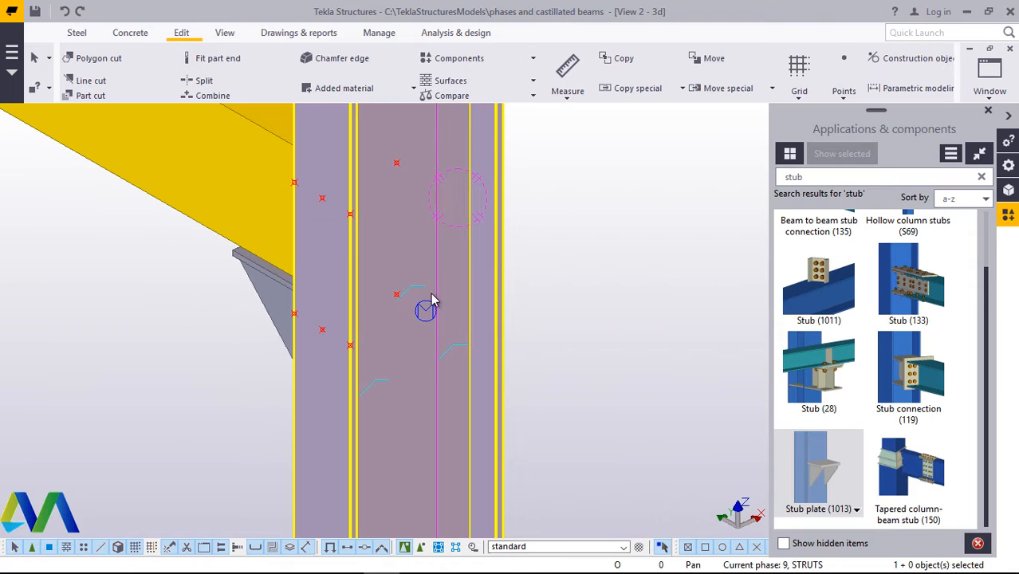
- Insert a Stub plate (1013) on the column, positioned at the lower midpoint on the flange
click(363, 338)
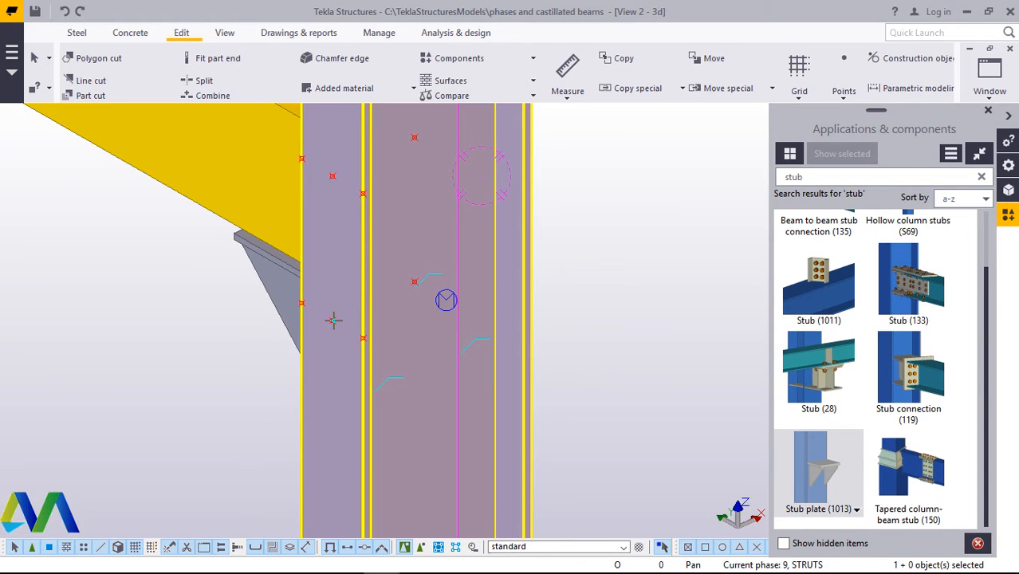
click(333, 321)
click(334, 320)
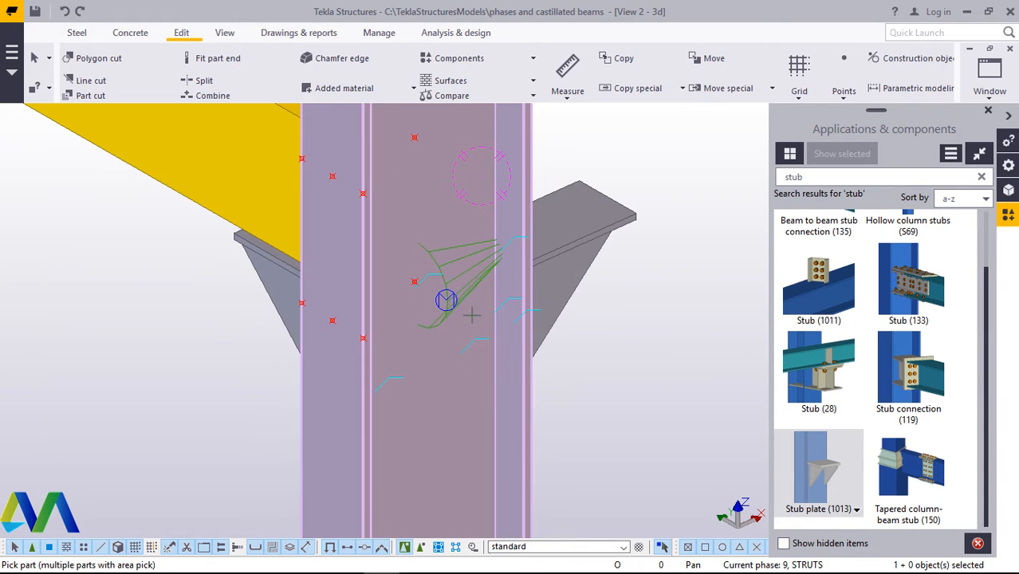
right_click(686, 274)
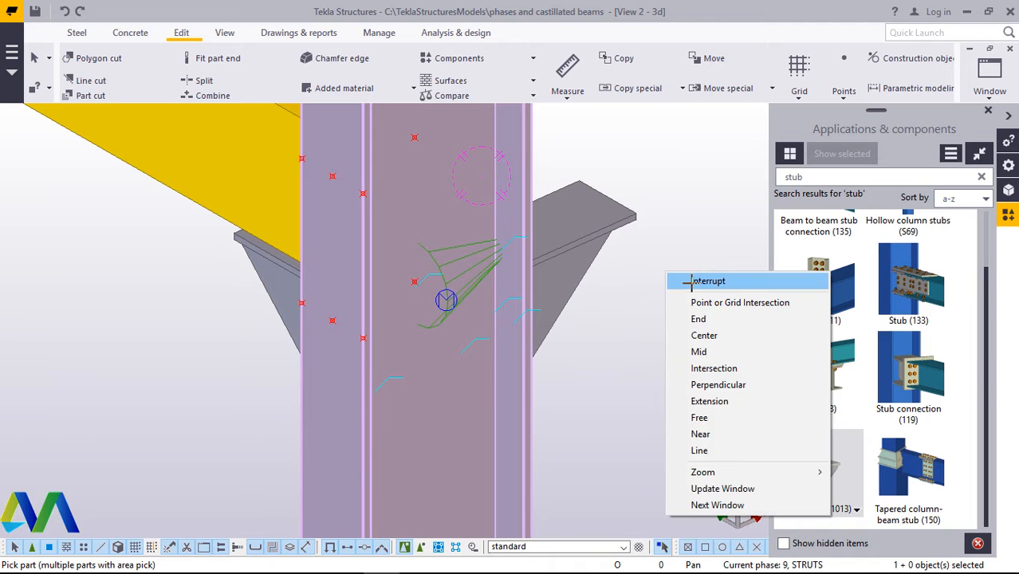
click(702, 280)
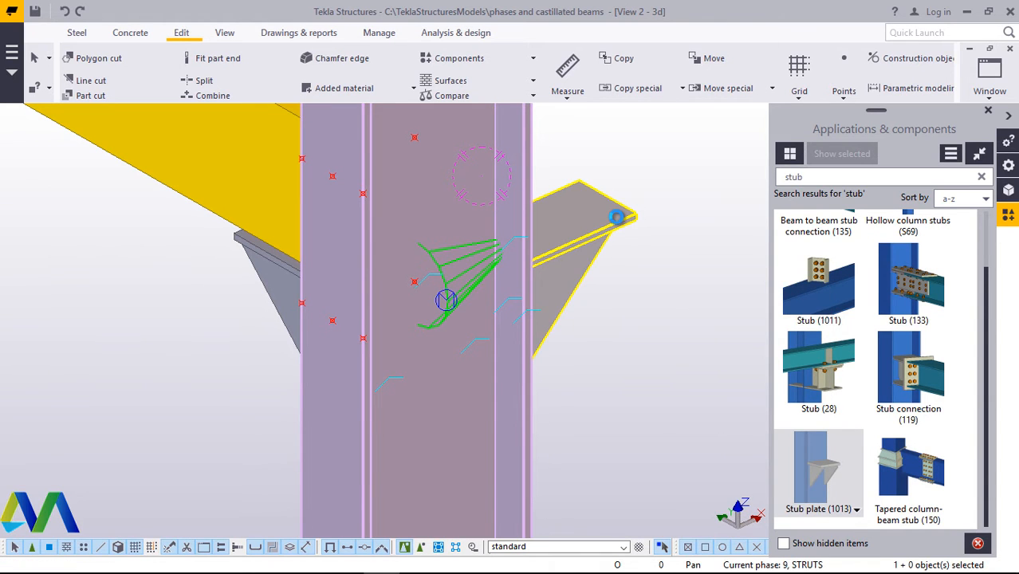
- Change the new stub plate's up direction to -x, apply it to the model, and close the component catalog
double_click(617, 218)
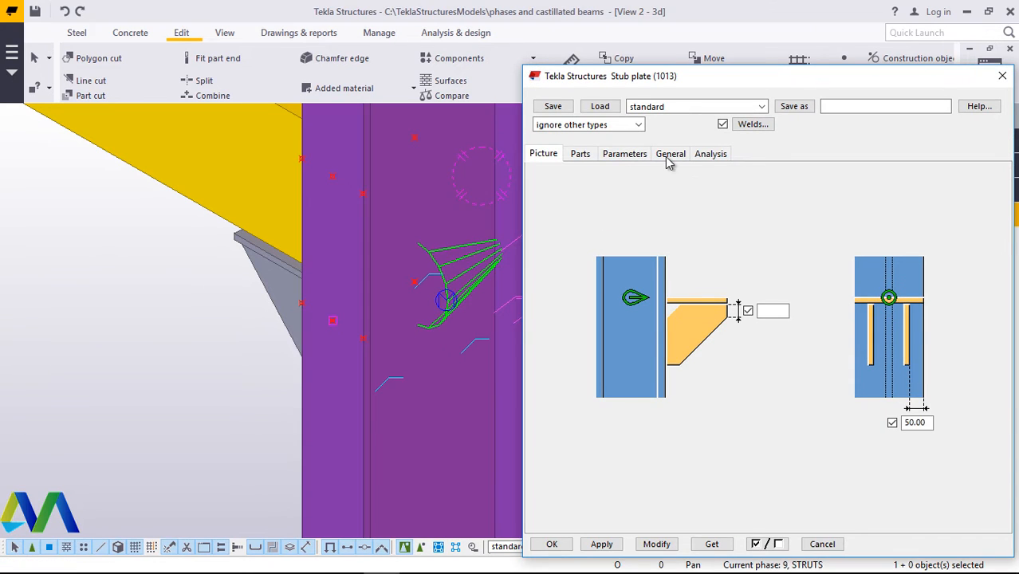
click(670, 155)
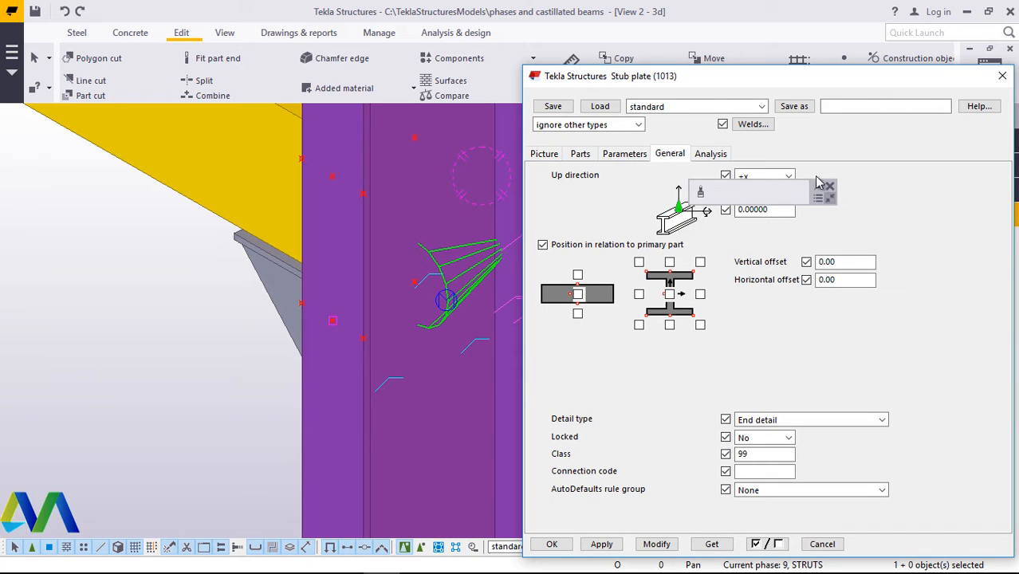
click(788, 177)
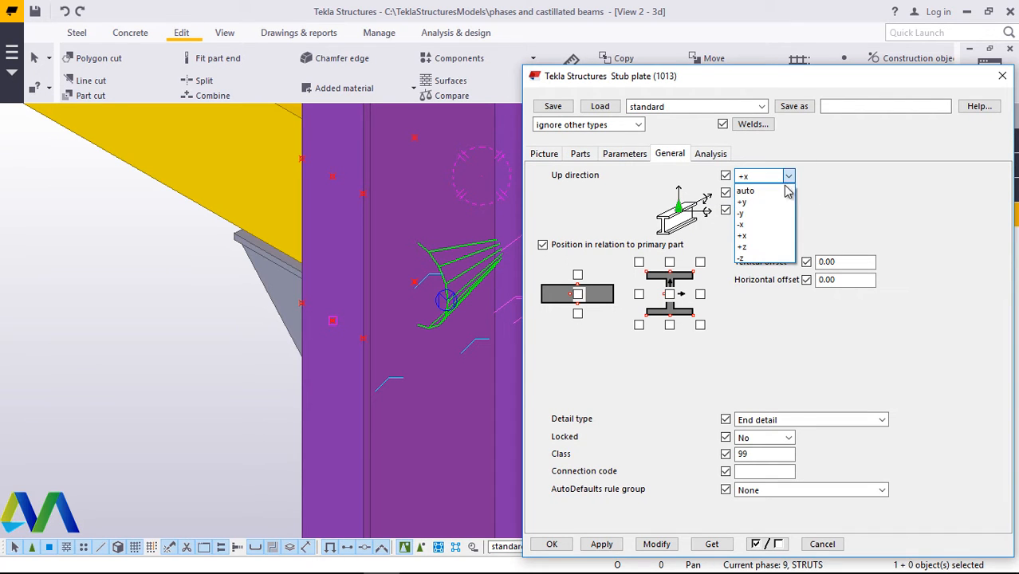
click(758, 225)
click(657, 544)
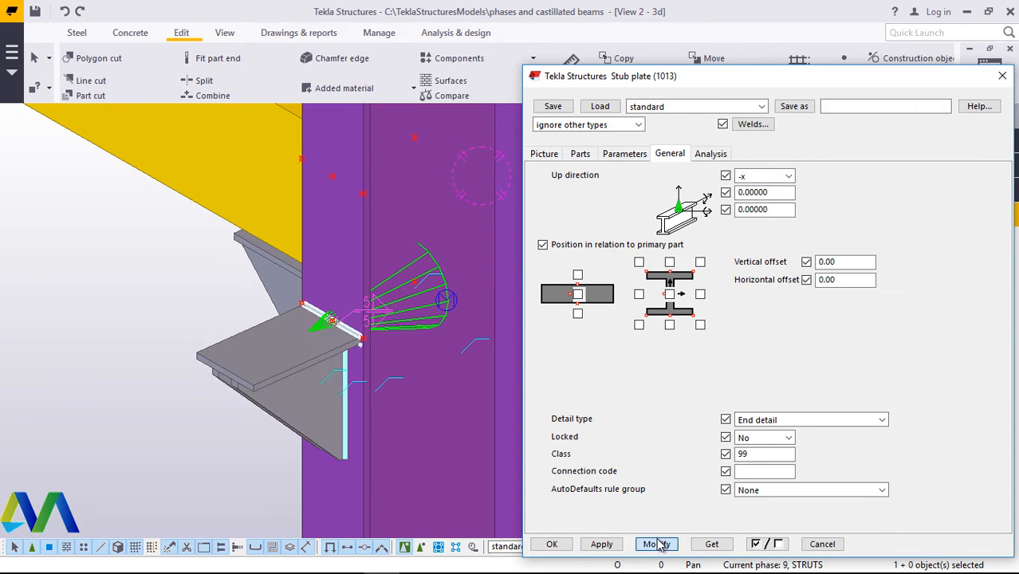
click(552, 544)
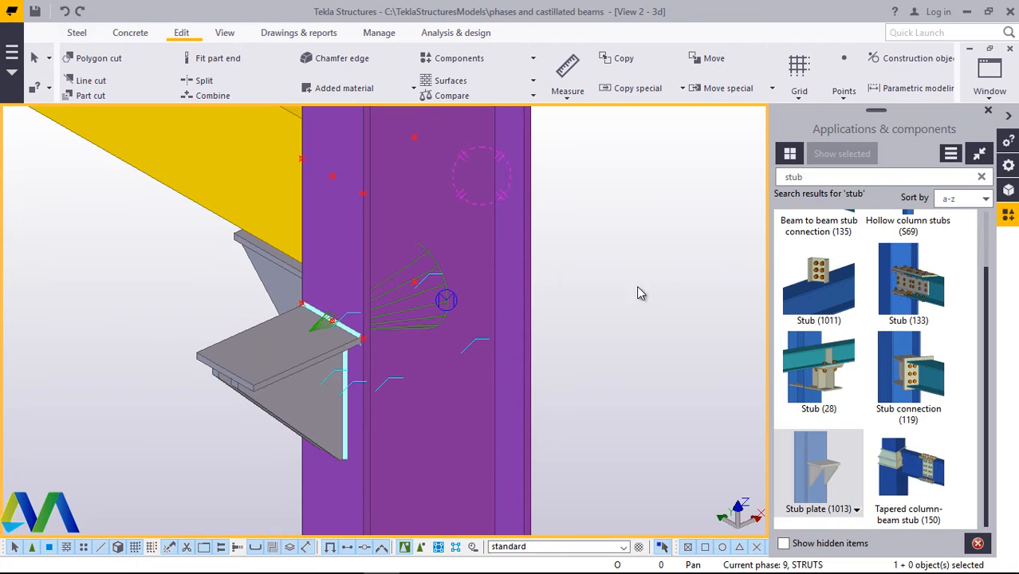
click(989, 111)
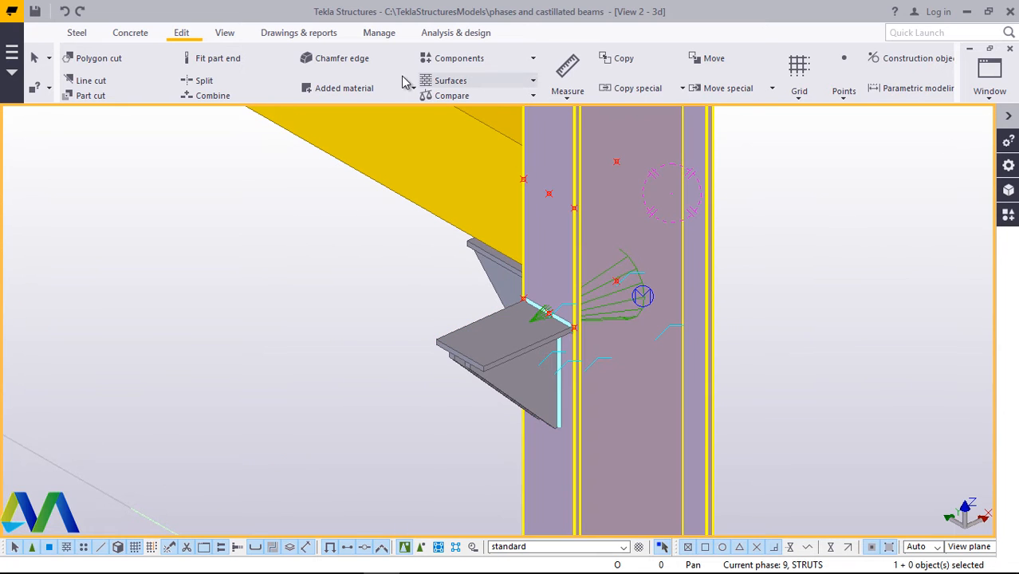
- Examine the new stub plate from other angles and compare it with the stub on the grid 1 corner column
click(226, 34)
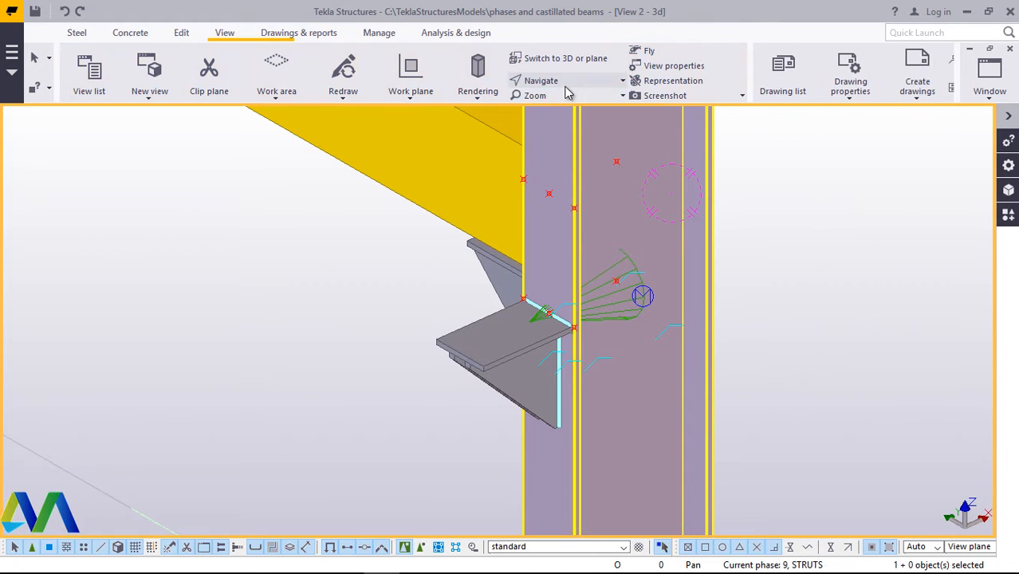
click(550, 80)
click(576, 130)
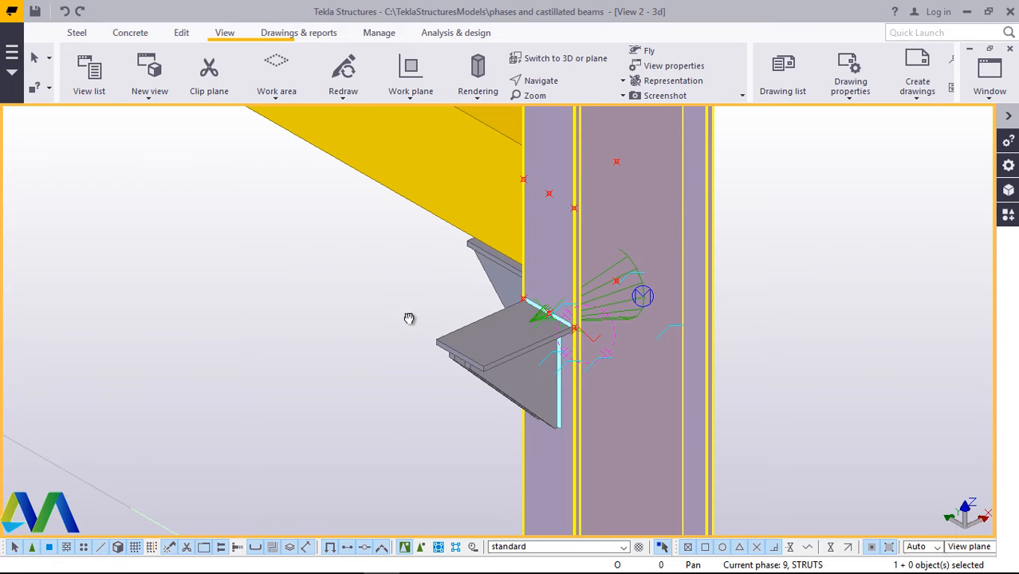
ctrl+middle_drag(409, 319, 556, 359)
scroll(675, 335, down, 10)
scroll(563, 355, down, 6)
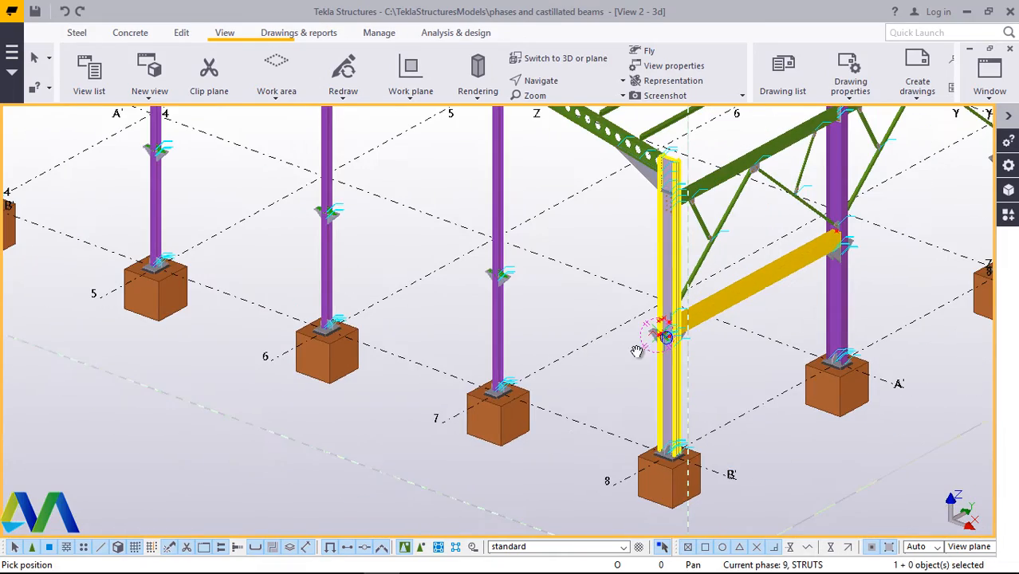
ctrl+middle_drag(556, 366, 221, 230)
scroll(221, 230, up, 4)
scroll(228, 229, up, 6)
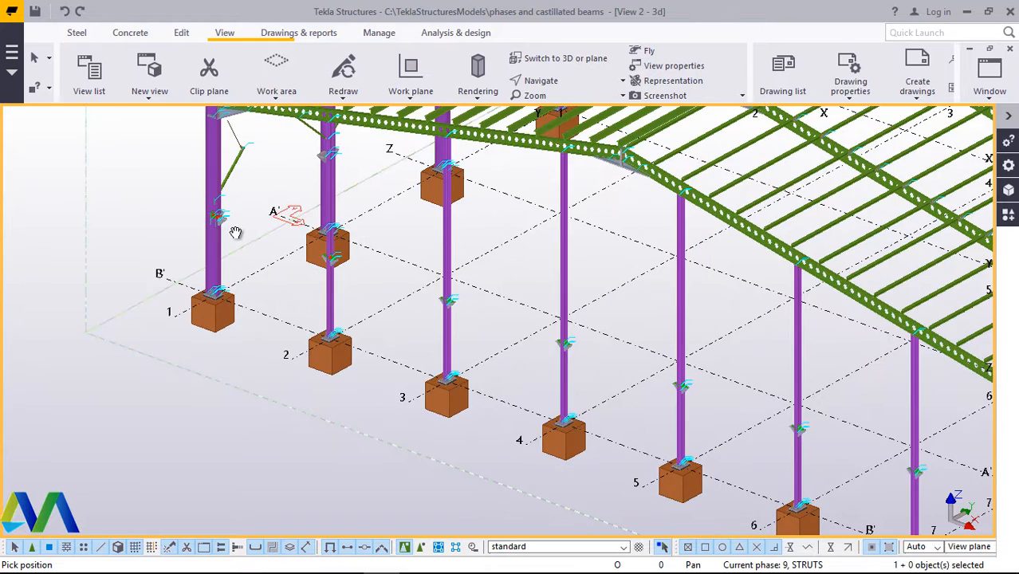
right_click(312, 174)
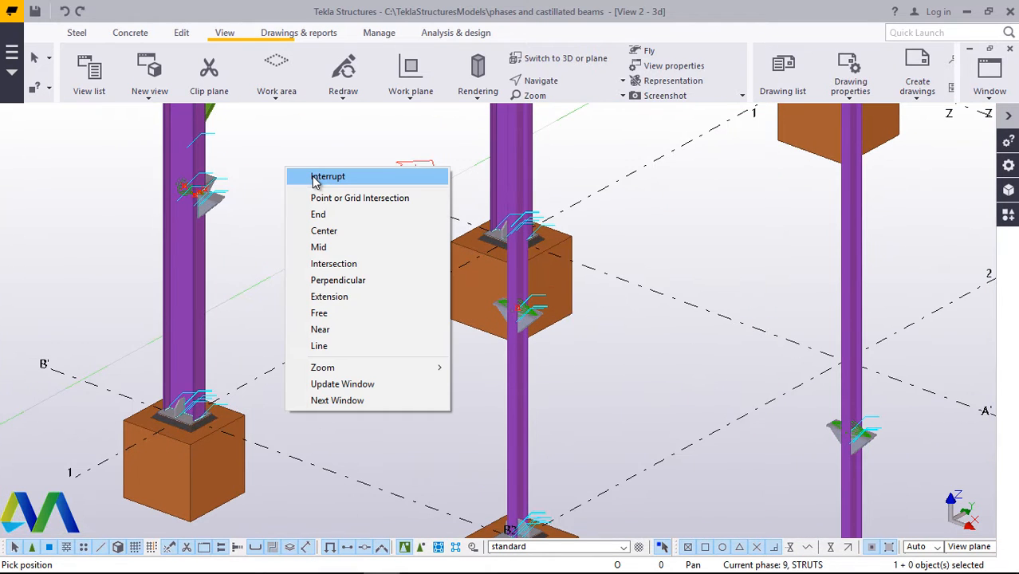
click(312, 177)
scroll(296, 195, down, 2)
scroll(182, 227, down, 6)
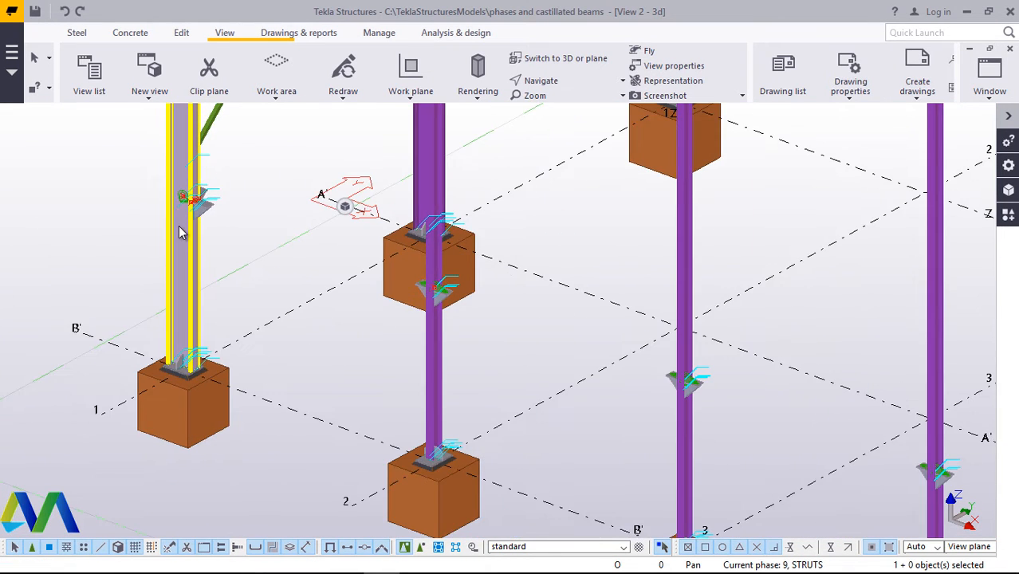
- Inspect the stub plates along the row B' gable columns, from grid 1 to the corner column at grid 8
scroll(473, 318, down, 1)
scroll(482, 325, up, 2)
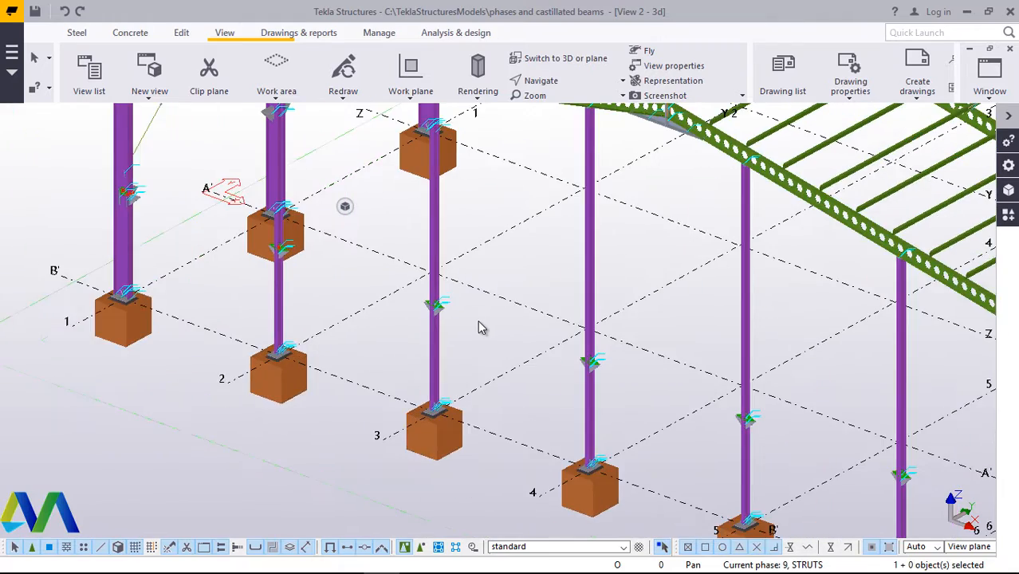
scroll(306, 298, down, 3)
scroll(830, 474, down, 2)
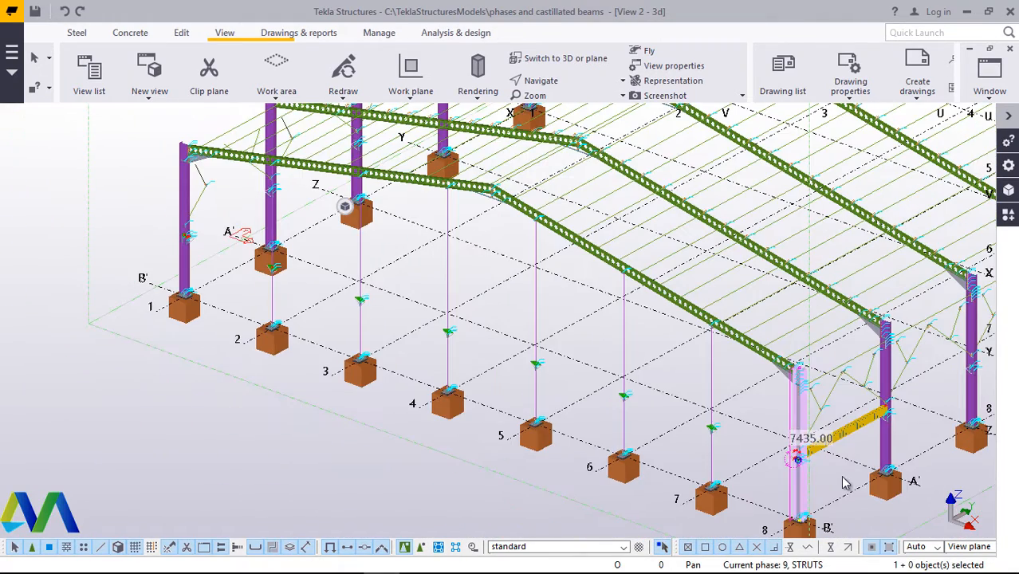
scroll(742, 438, up, 3)
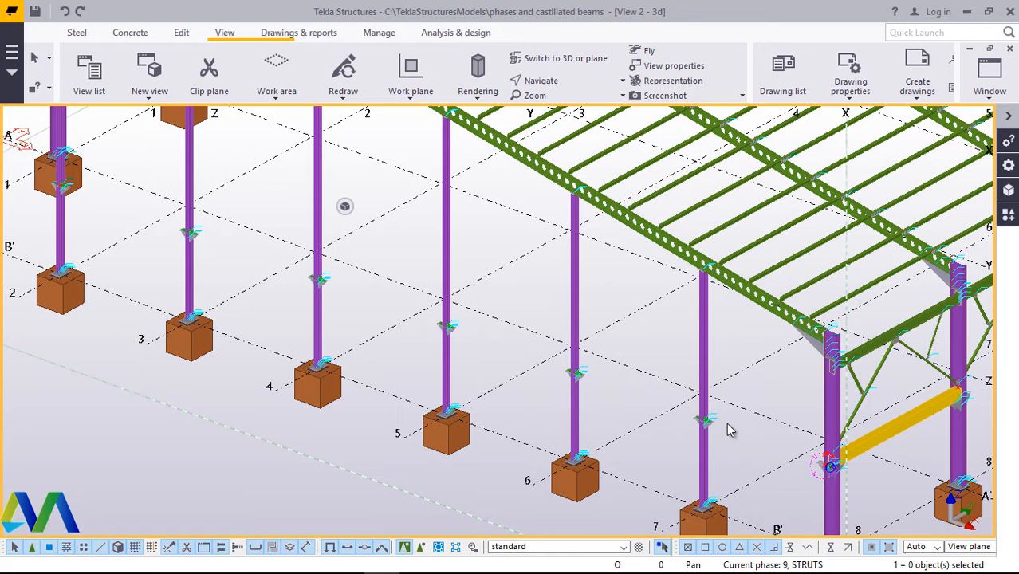
scroll(735, 425, up, 3)
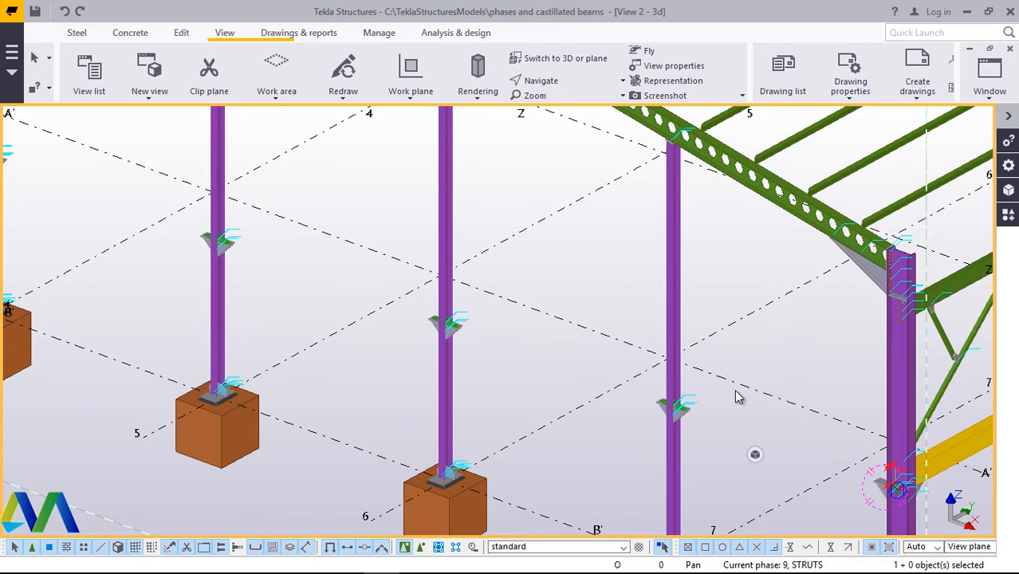
scroll(674, 401, down, 3)
scroll(682, 403, up, 3)
scroll(686, 403, up, 3)
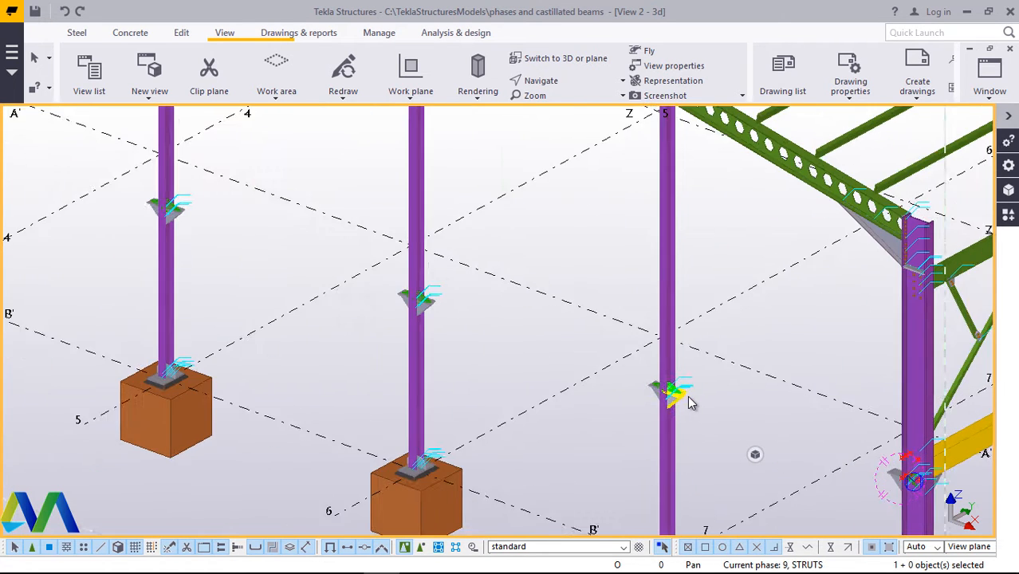
scroll(802, 441, down, 3)
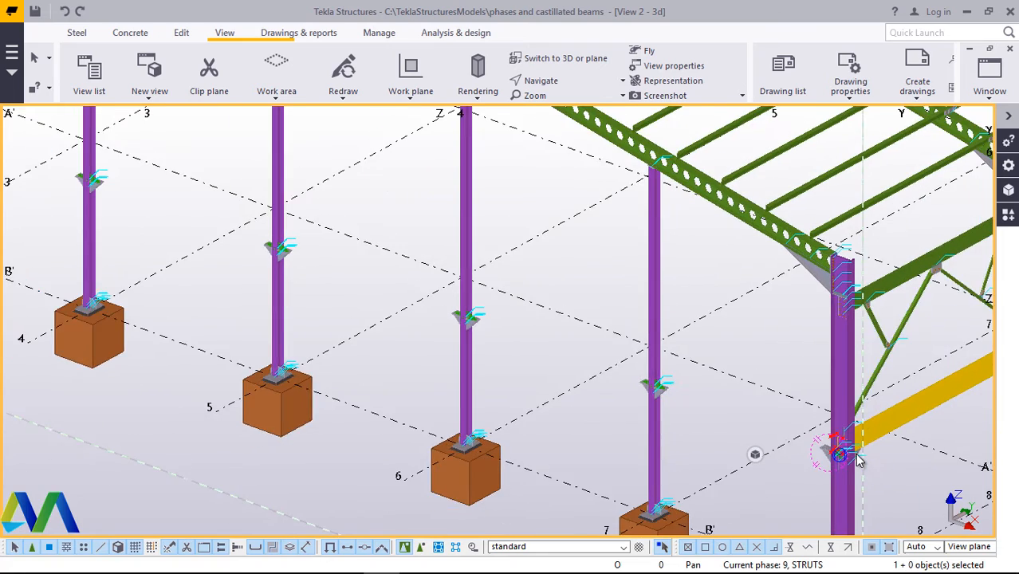
scroll(838, 451, up, 3)
scroll(469, 371, down, 6)
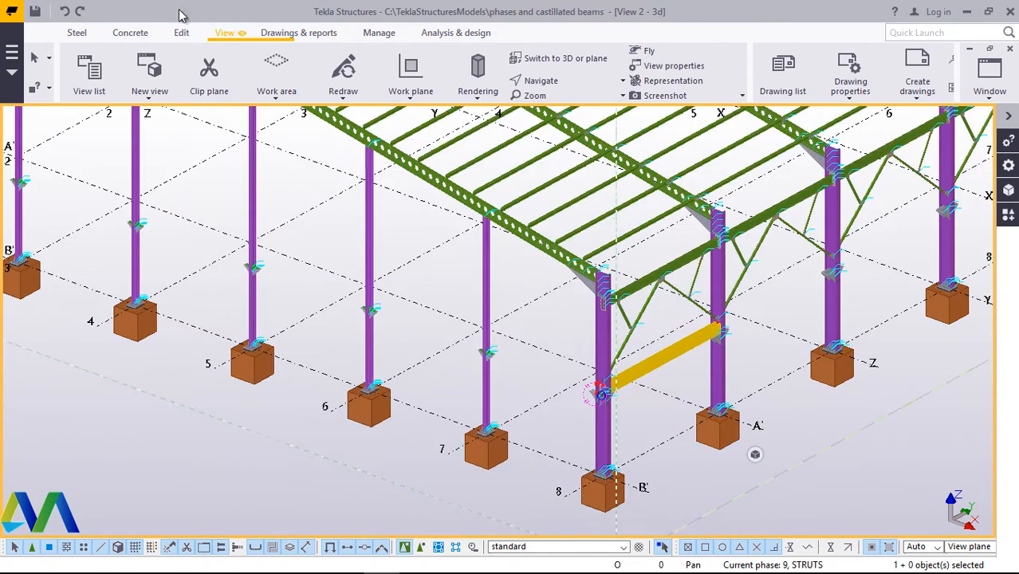
- Add phase 14 in the Phase Manager, name it GABLE STUB, and set it as the current phase
click(289, 35)
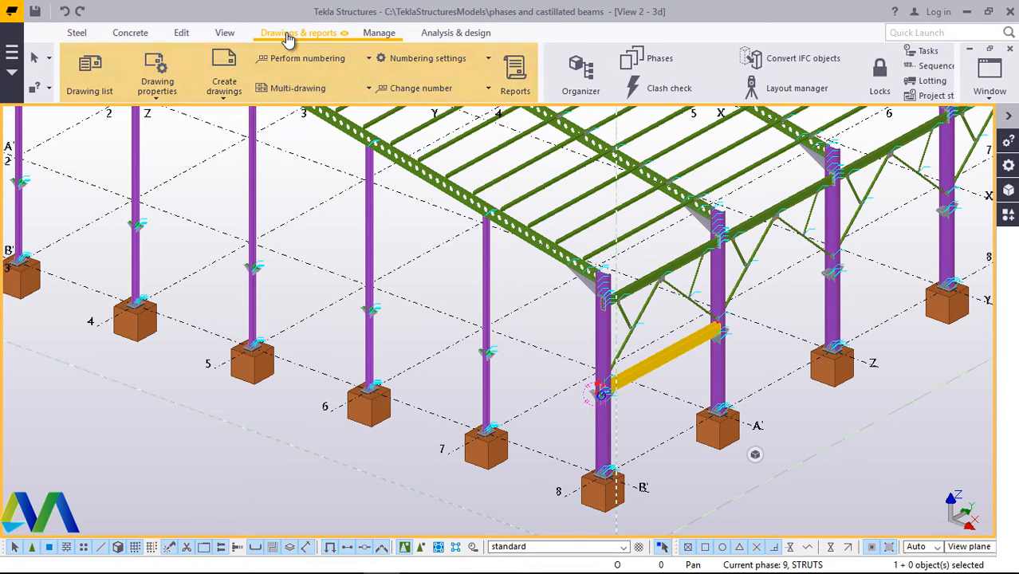
click(661, 60)
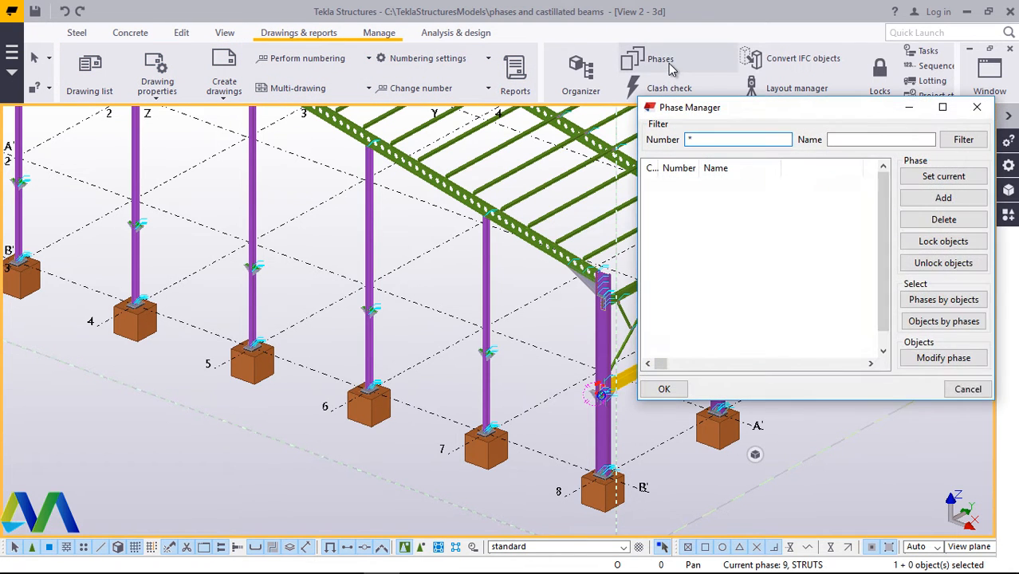
scroll(757, 315, down, 1)
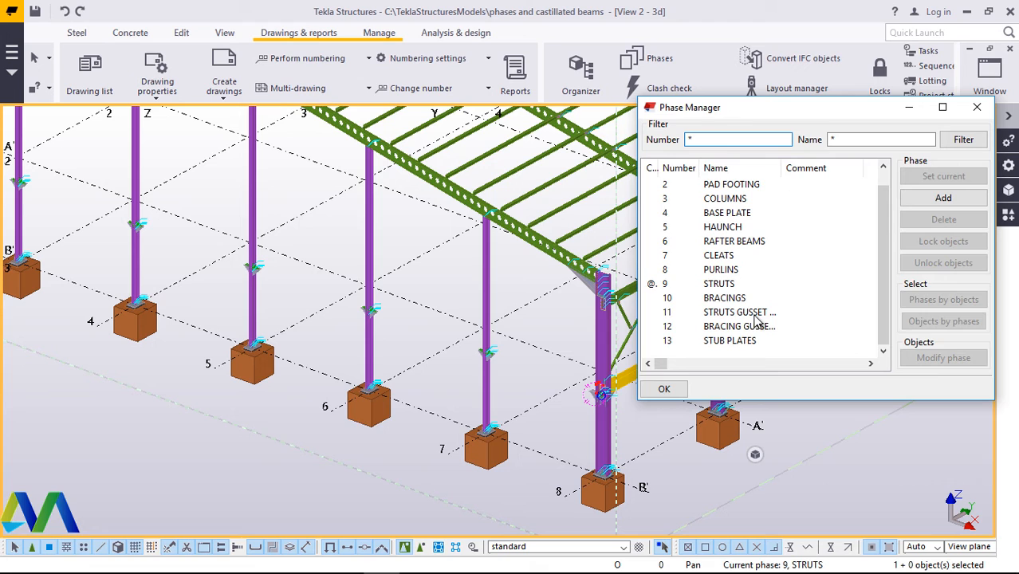
click(734, 343)
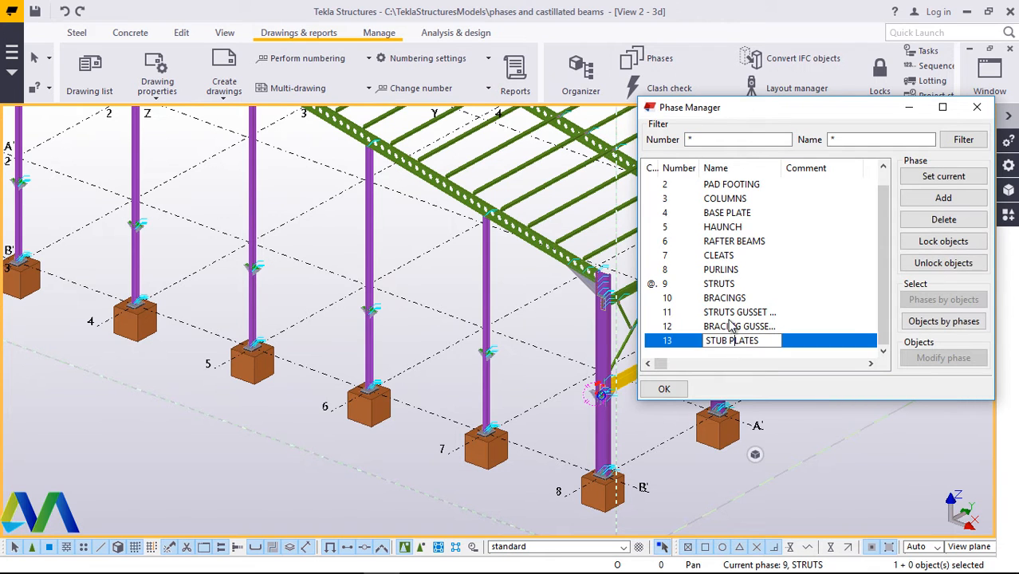
click(966, 203)
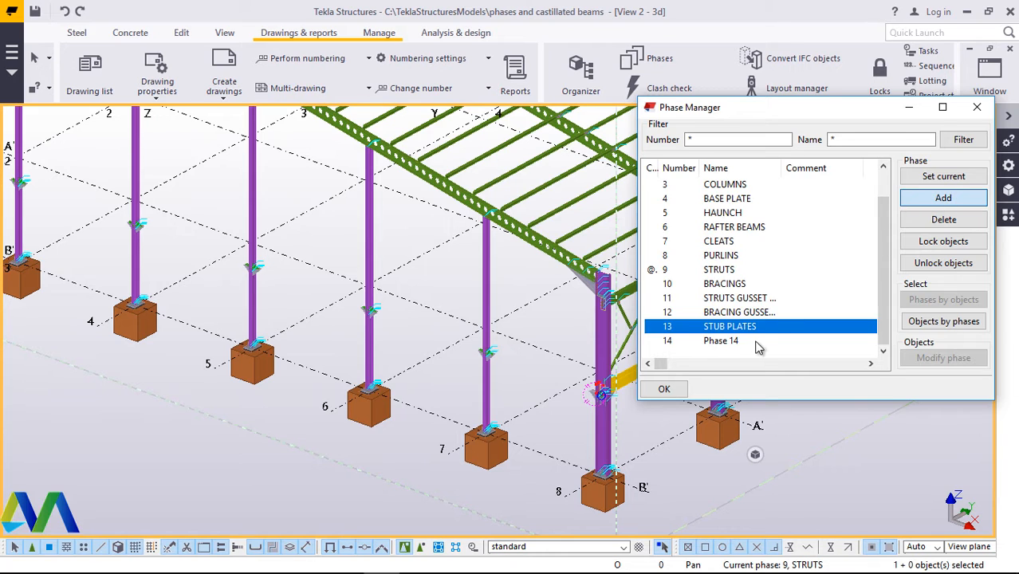
click(740, 341)
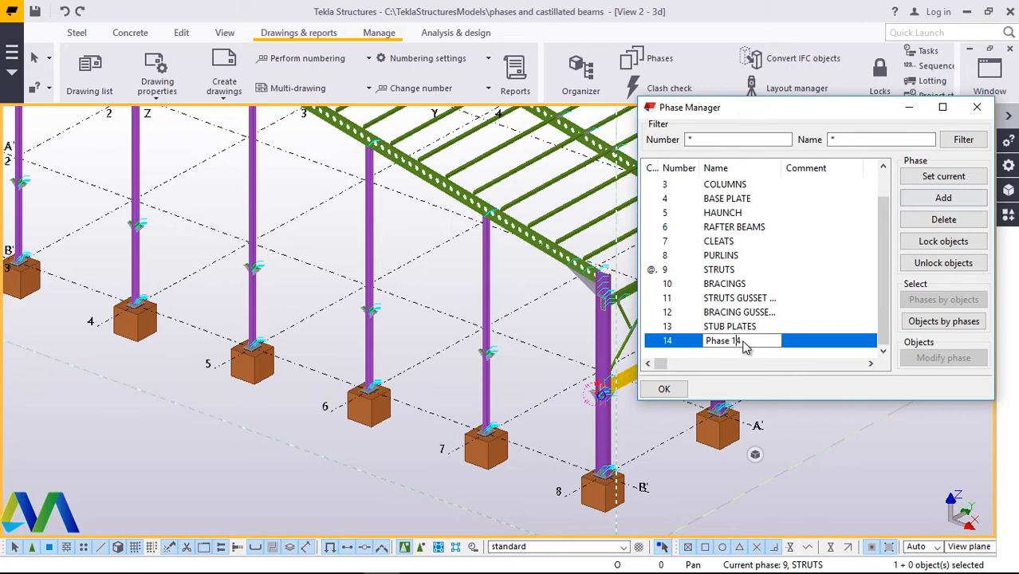
text(s)
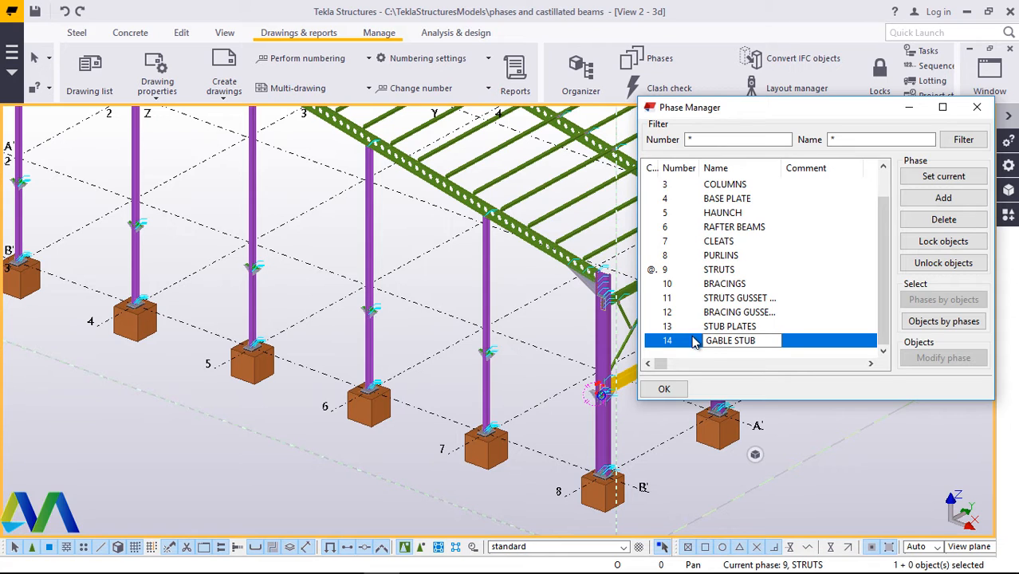
click(933, 180)
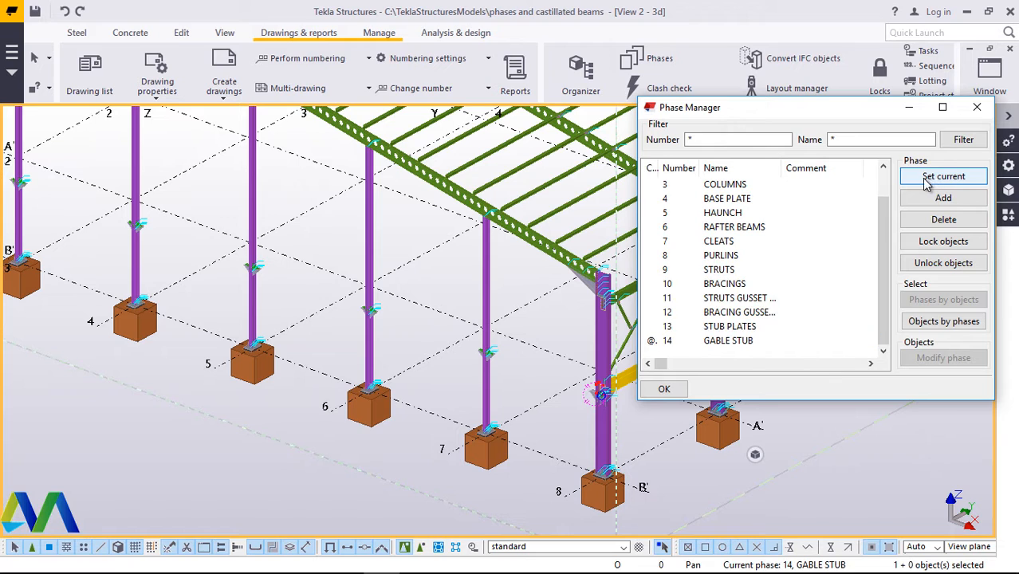
- Select objects by the GABLE STUB phase, and select the stub plates on the row B' columns at grids 8, 7 and 6
double_click(732, 348)
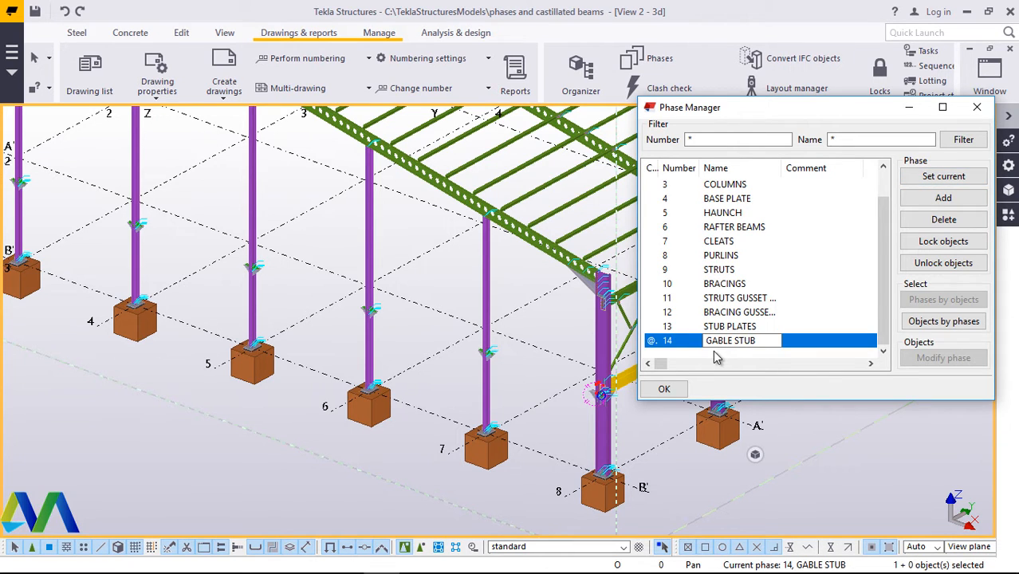
click(945, 323)
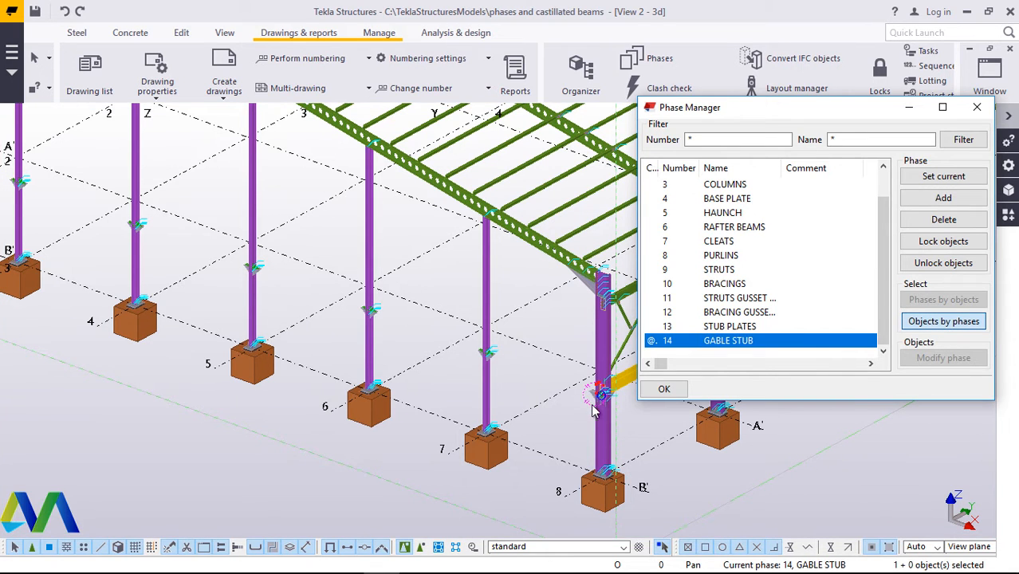
scroll(594, 408, up, 3)
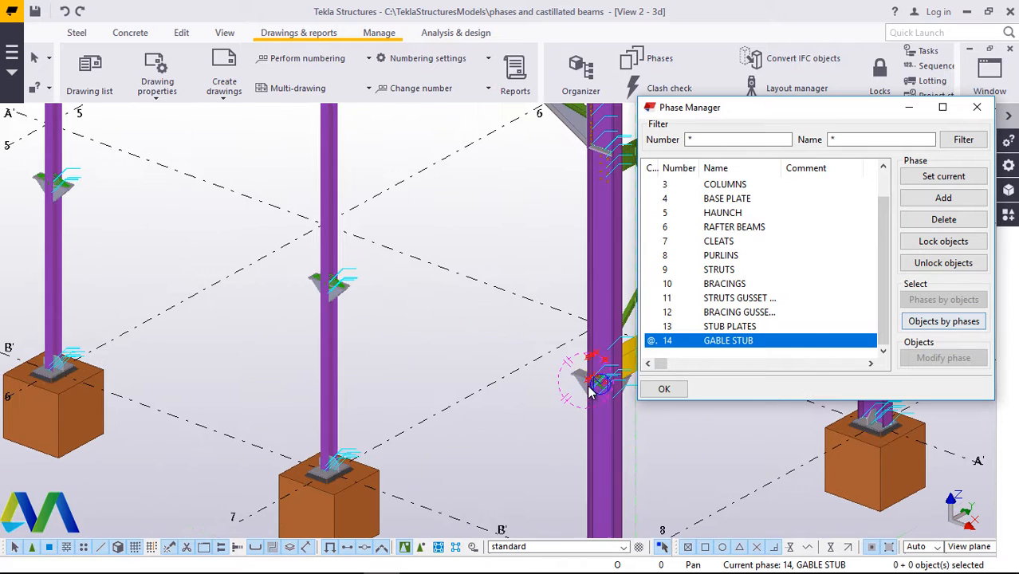
middle_click(579, 375)
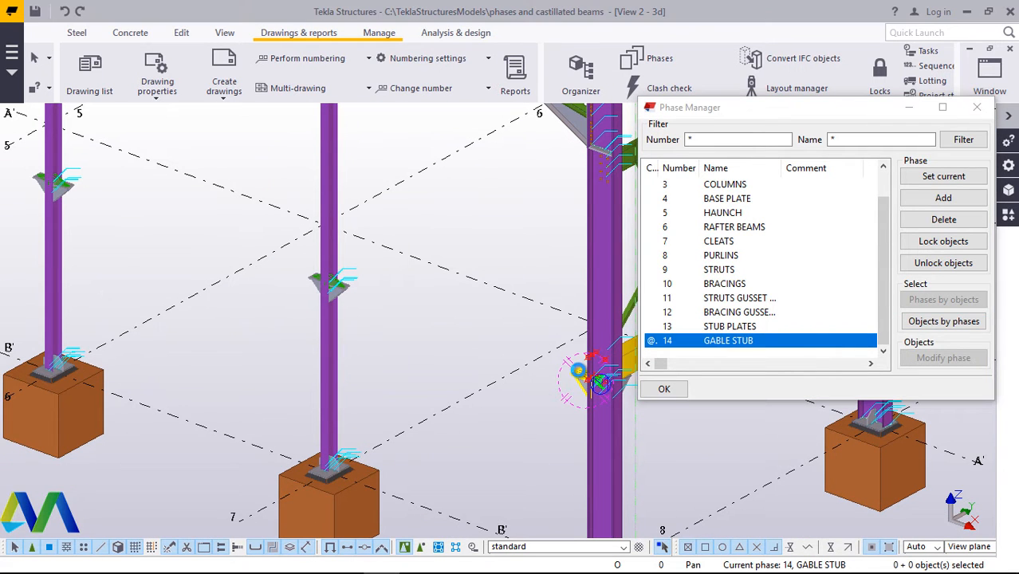
shift+click(319, 284)
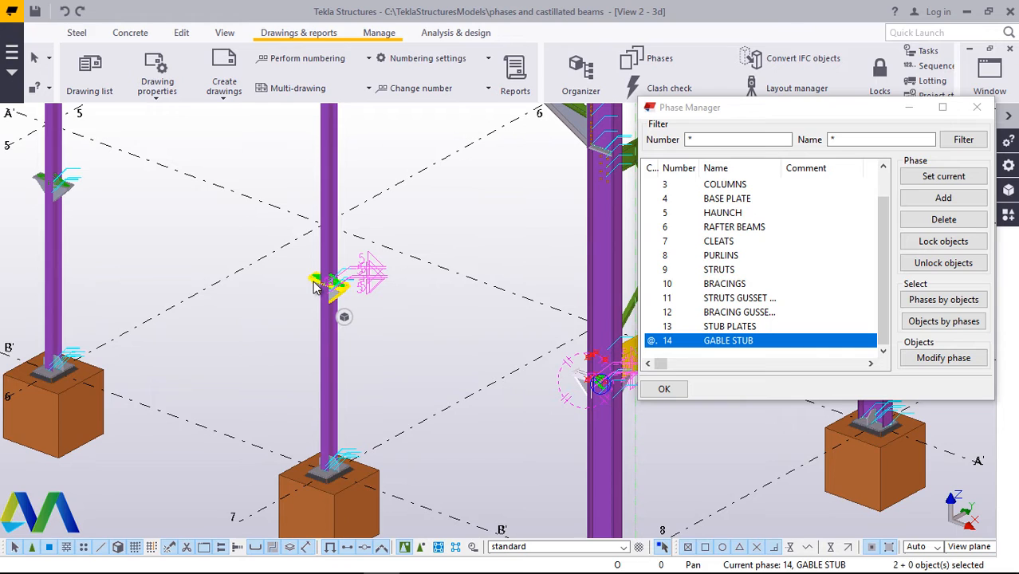
shift+click(40, 190)
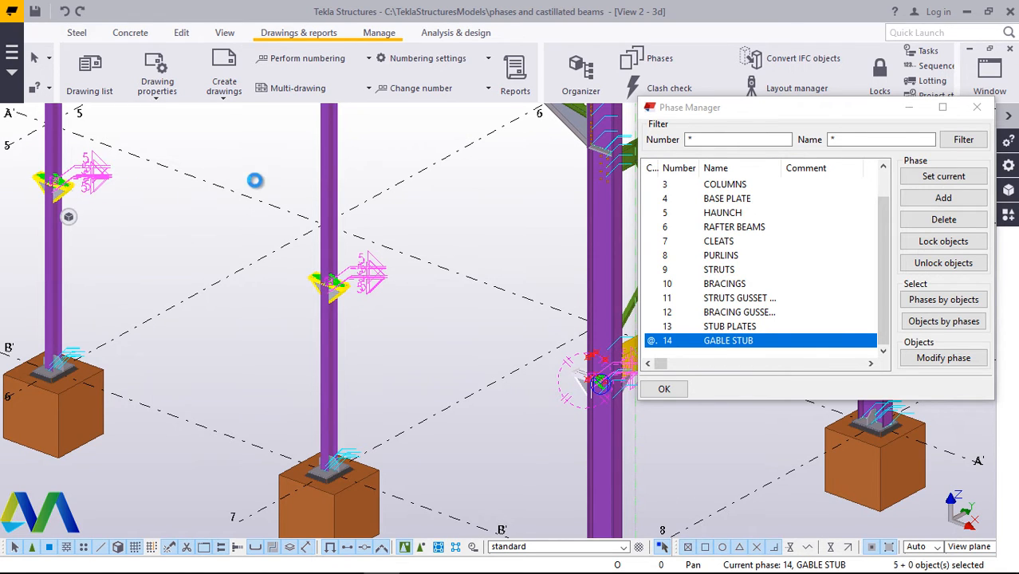
shift+click(258, 182)
- Add the stub plates on the row B' columns at grids 1, 2 and 3 to the selection
scroll(489, 205, down, 5)
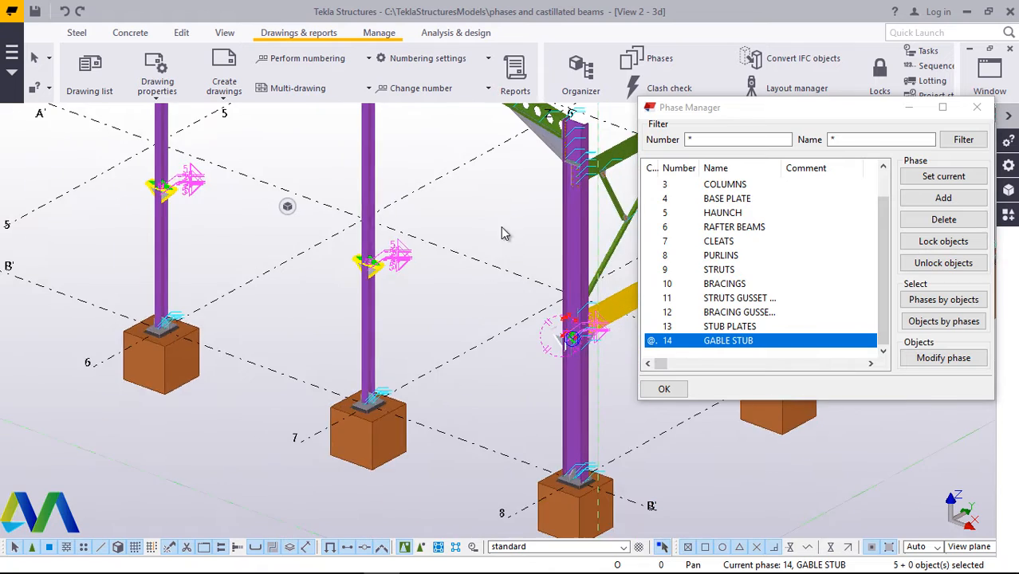
scroll(514, 265, down, 3)
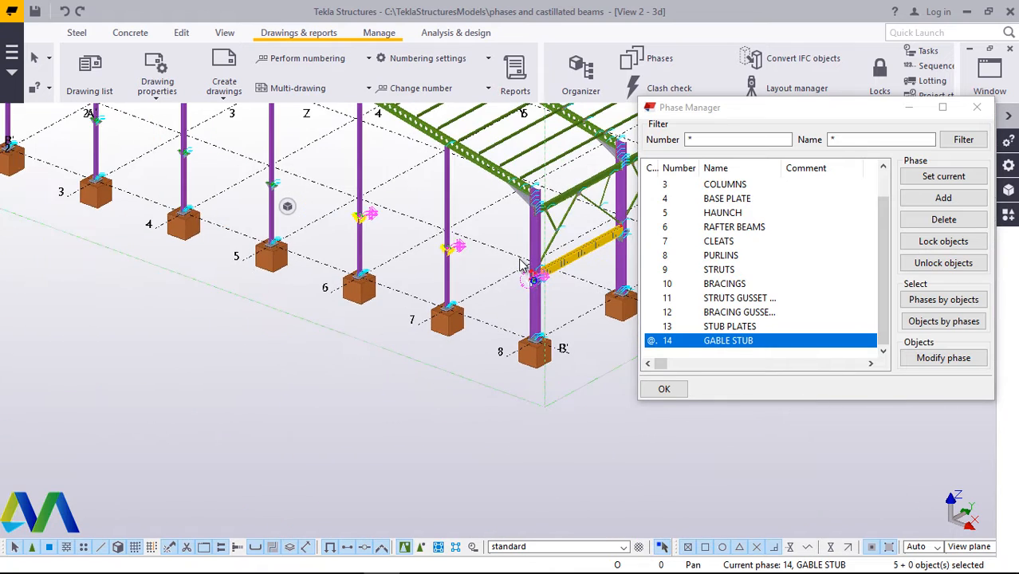
scroll(119, 124, up, 5)
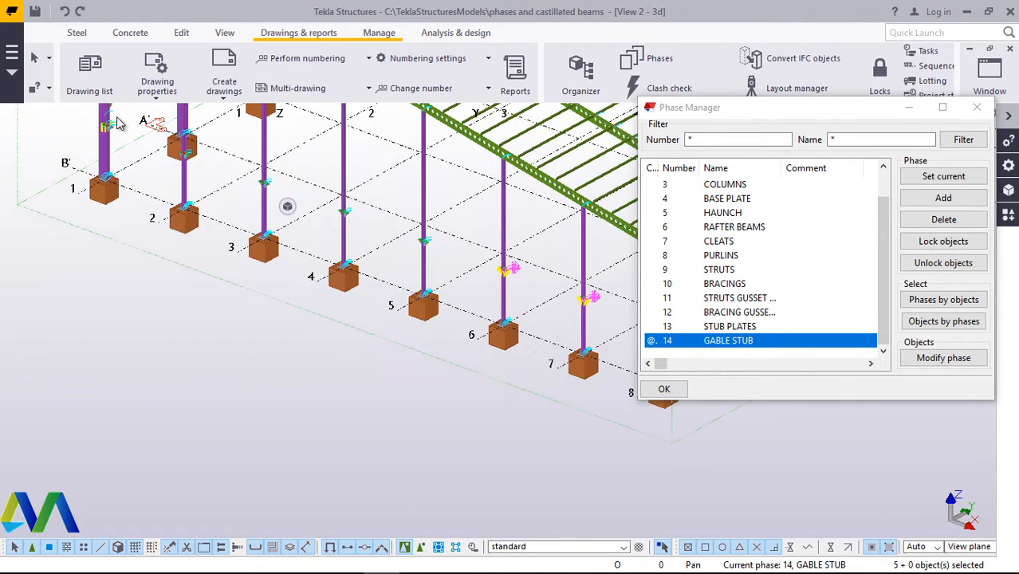
scroll(146, 290, down, 1)
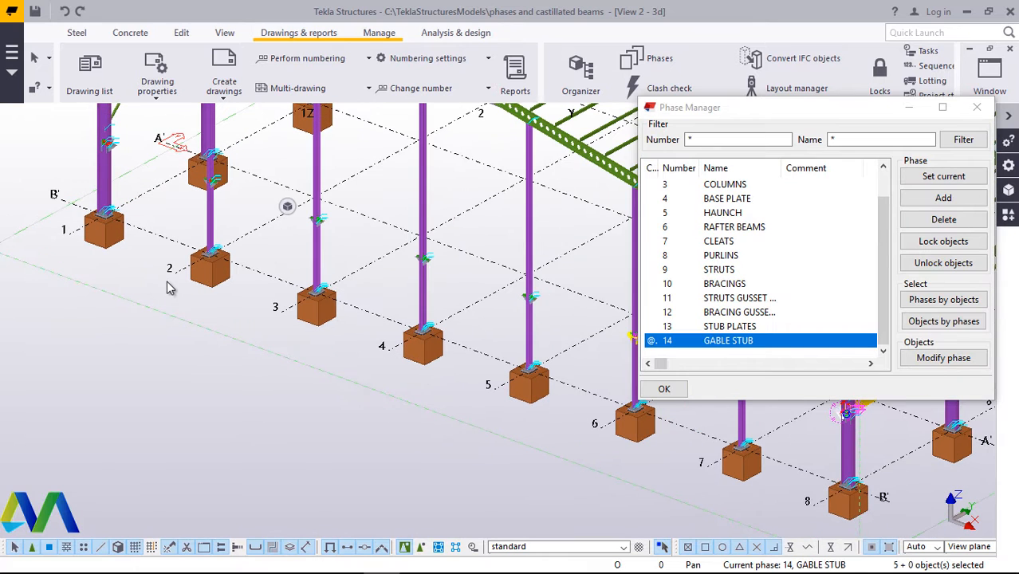
scroll(126, 159, up, 2)
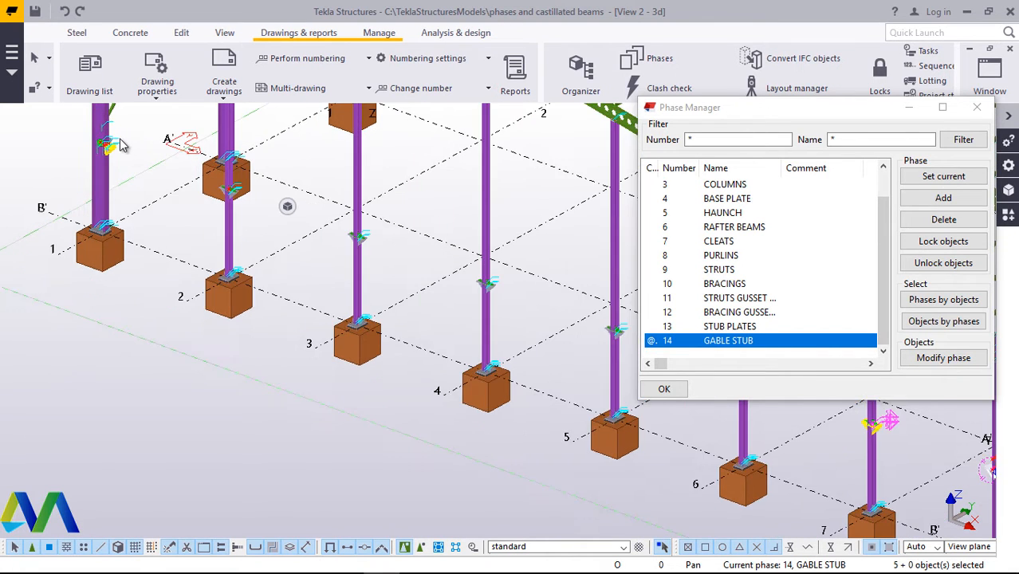
ctrl+click(112, 144)
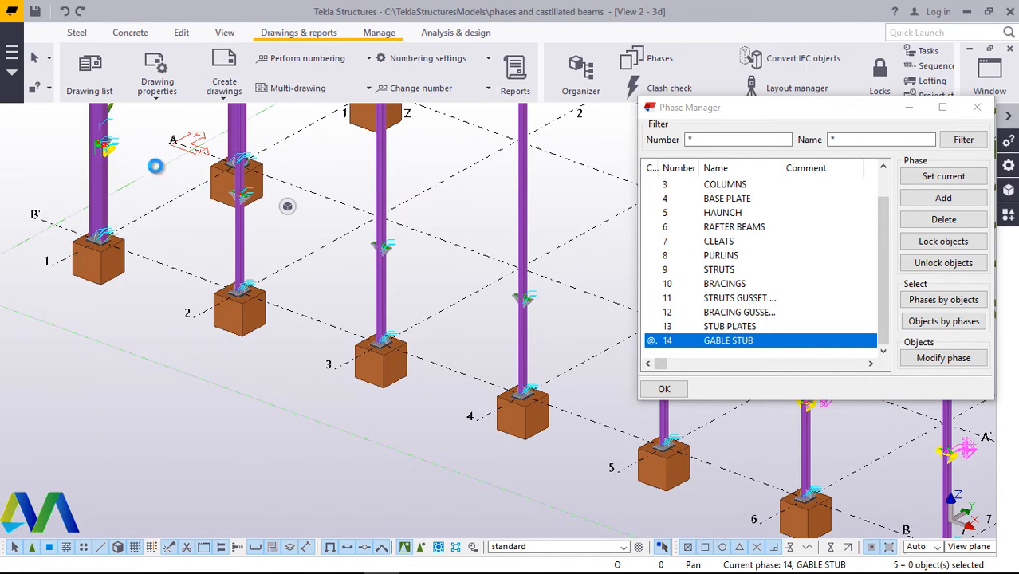
ctrl+click(241, 198)
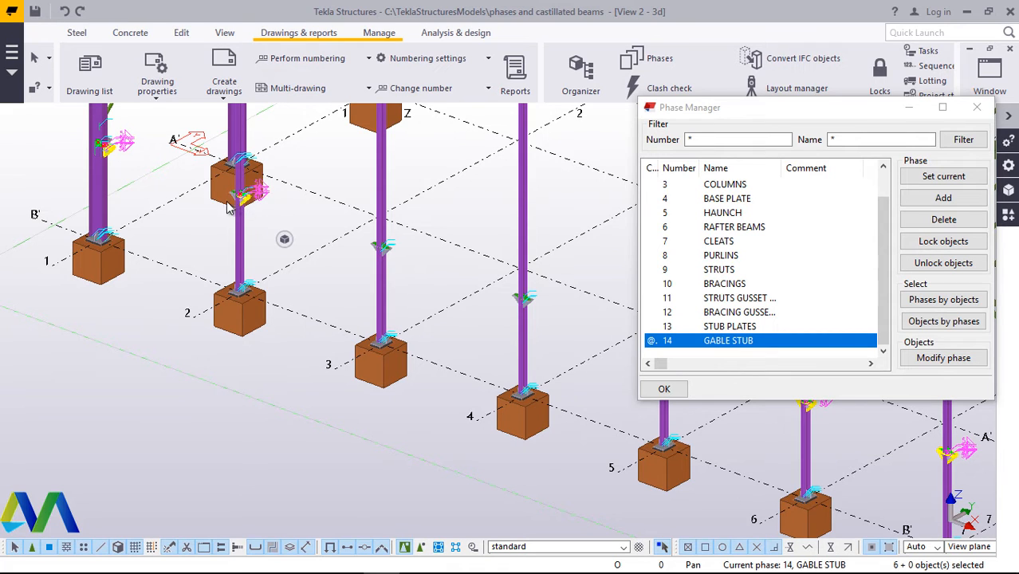
ctrl+click(369, 255)
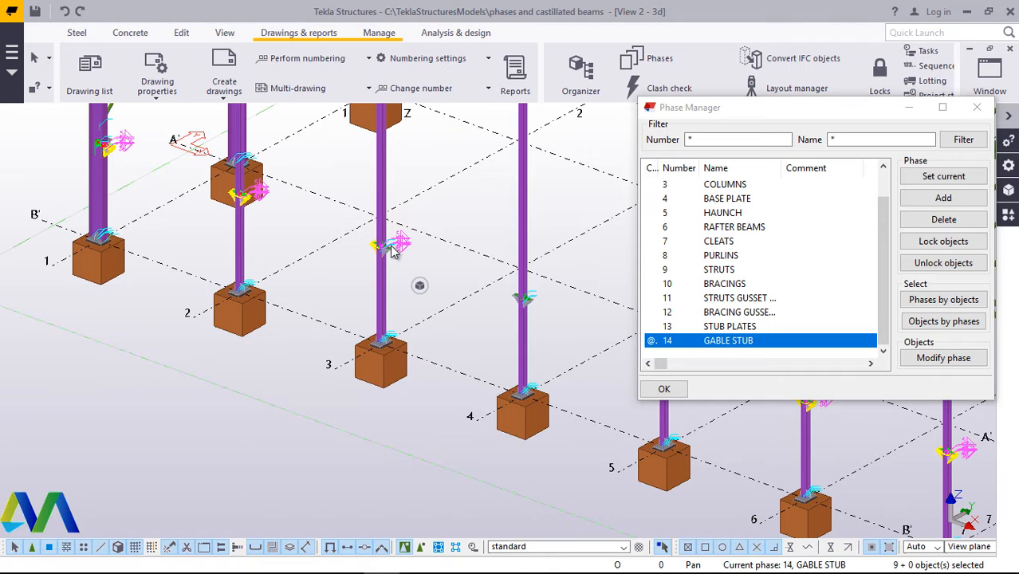
- Add both plates of the stubs on the row B' columns at grids 4 and 5 to the selection
shift+click(518, 301)
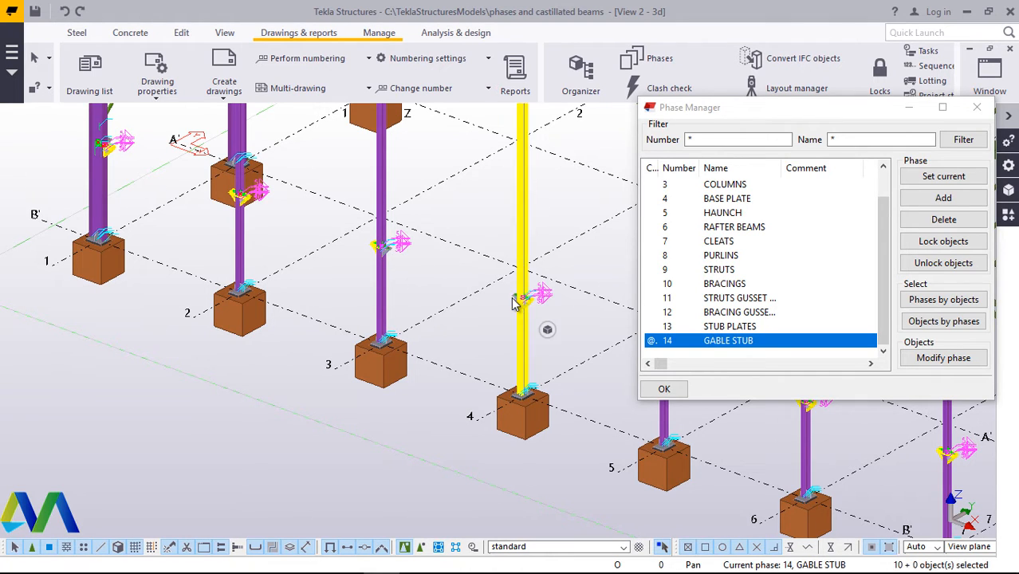
scroll(547, 309, up, 1)
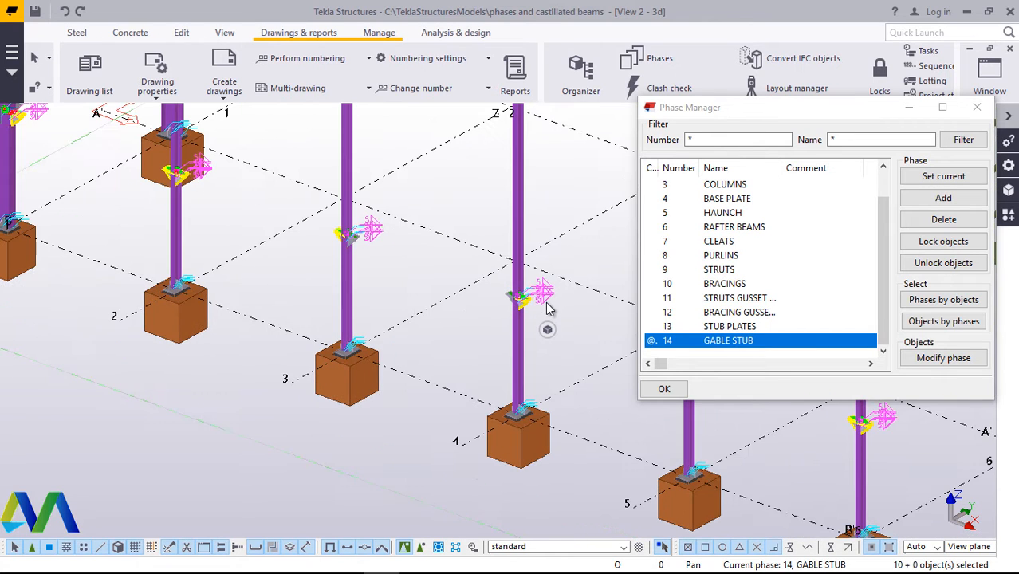
scroll(547, 309, up, 1)
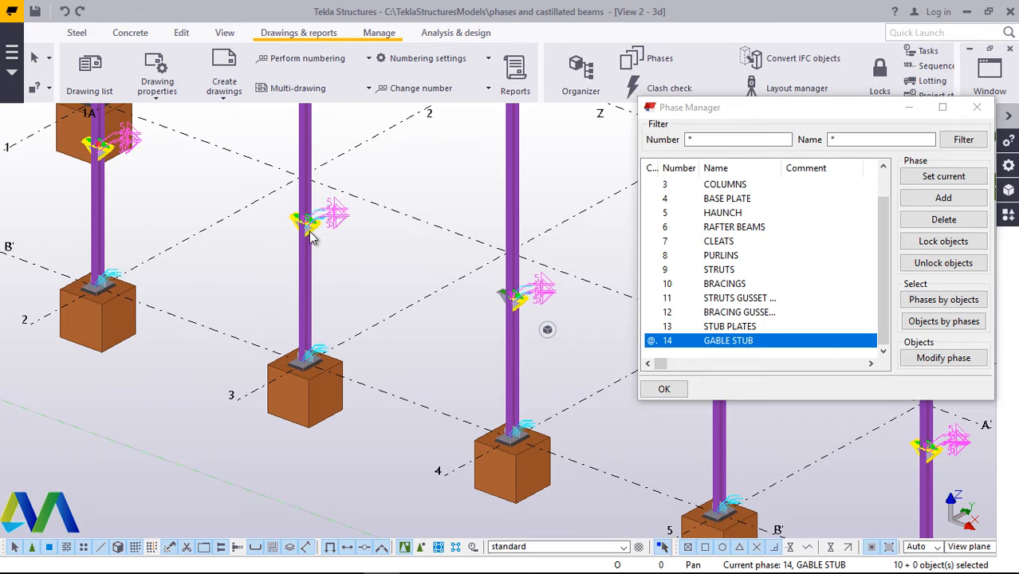
shift+click(495, 300)
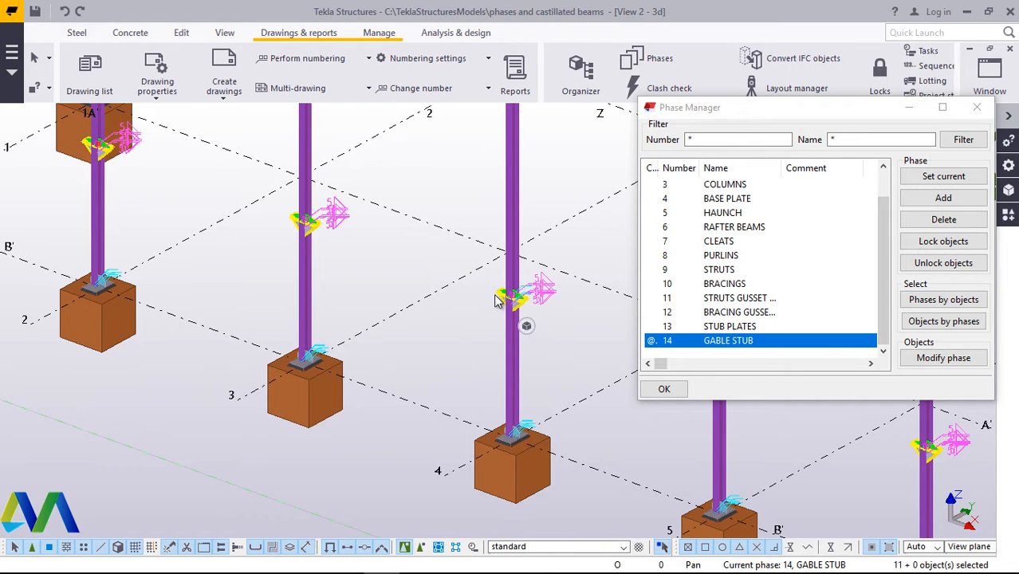
shift+click(452, 307)
scroll(213, 274, down, 3)
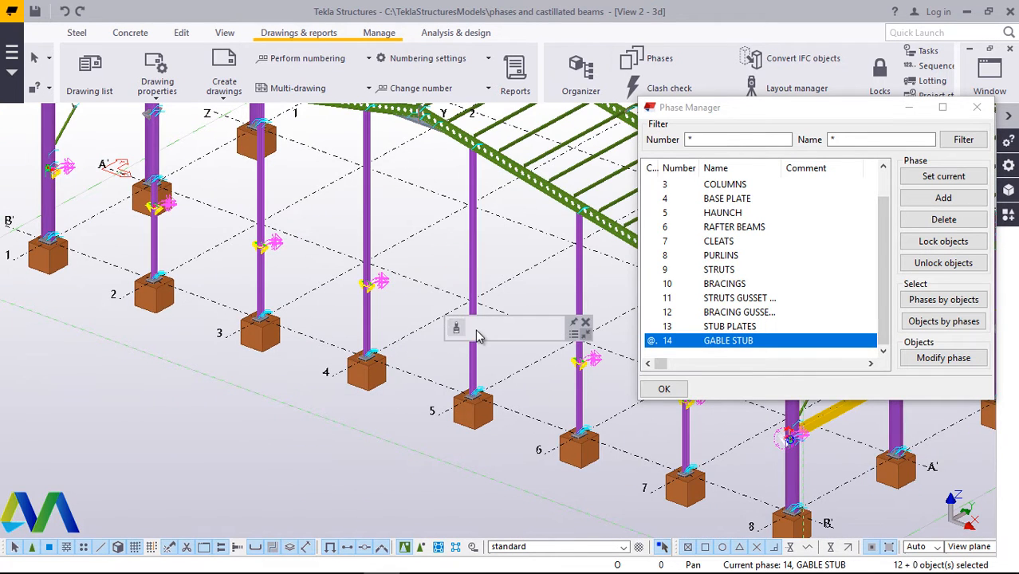
scroll(477, 334, up, 5)
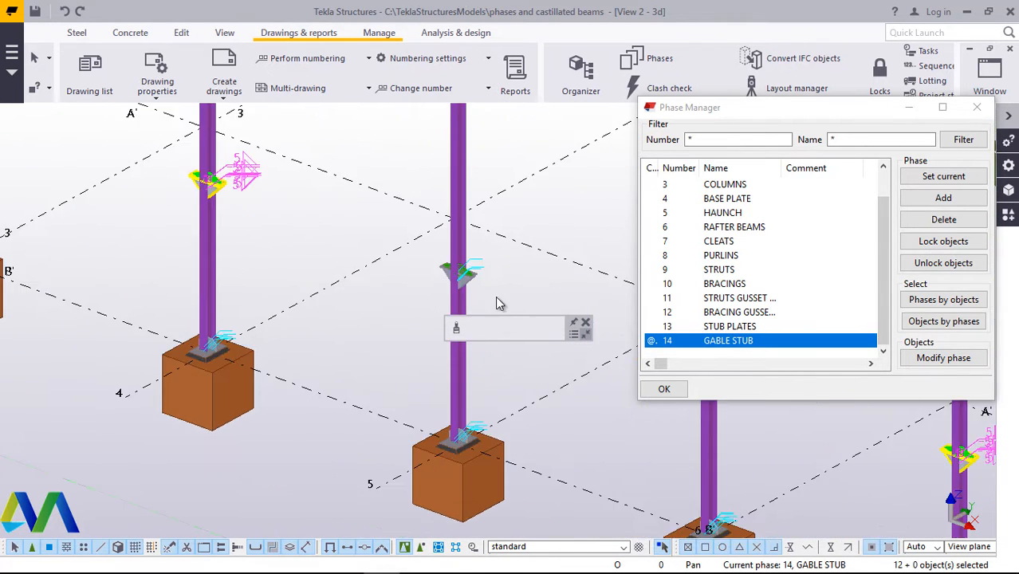
scroll(491, 289, up, 3)
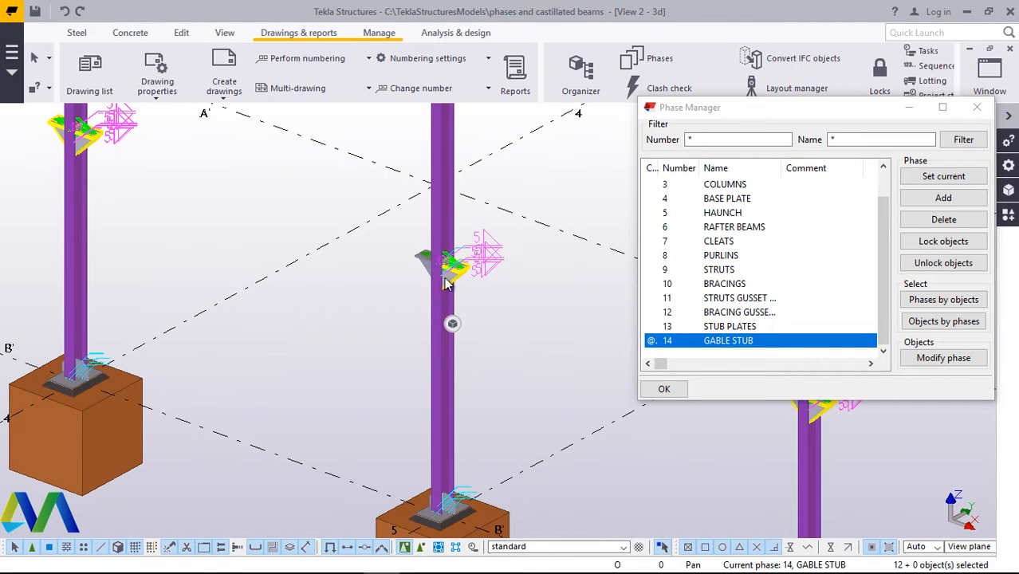
shift+click(422, 263)
shift+click(421, 270)
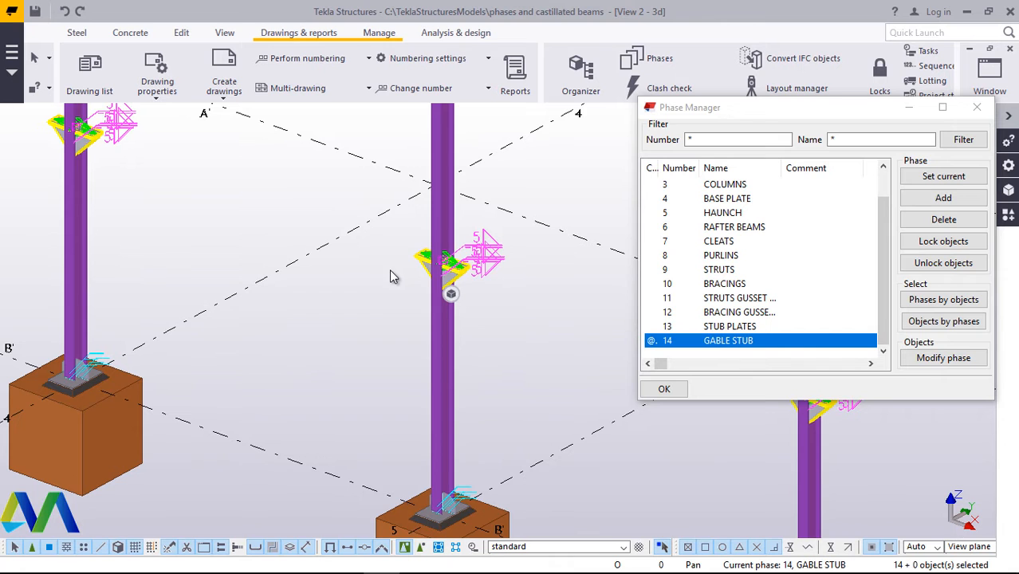
- Assign all the selected row B' stub plates to phase 14, GABLE STUB
scroll(264, 276, down, 5)
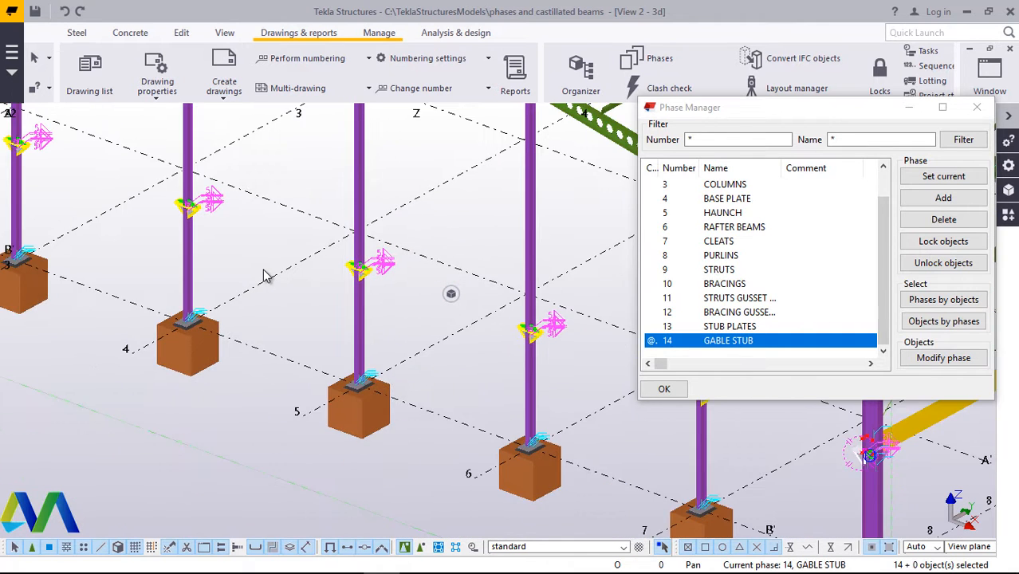
scroll(265, 276, down, 1)
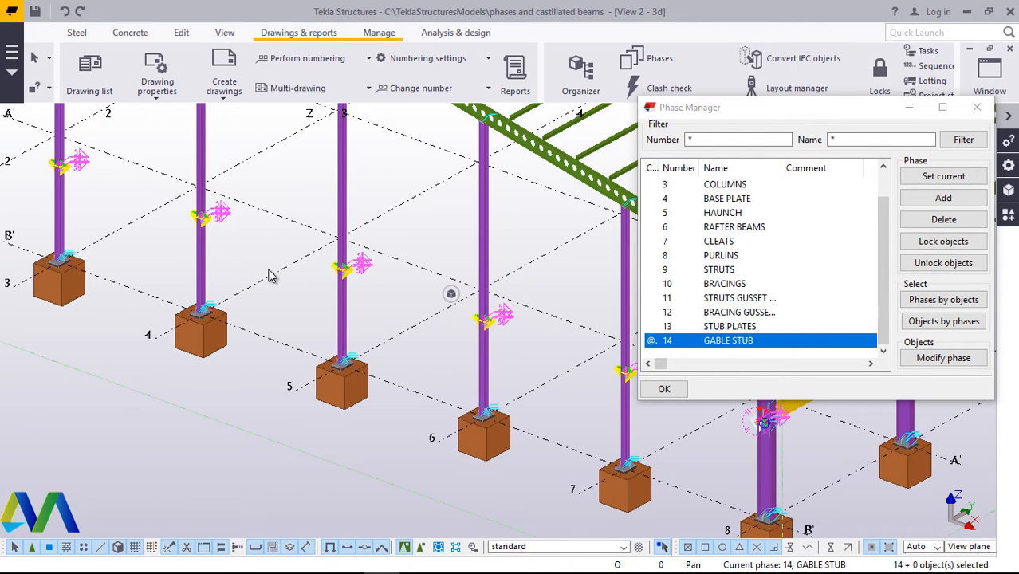
click(951, 360)
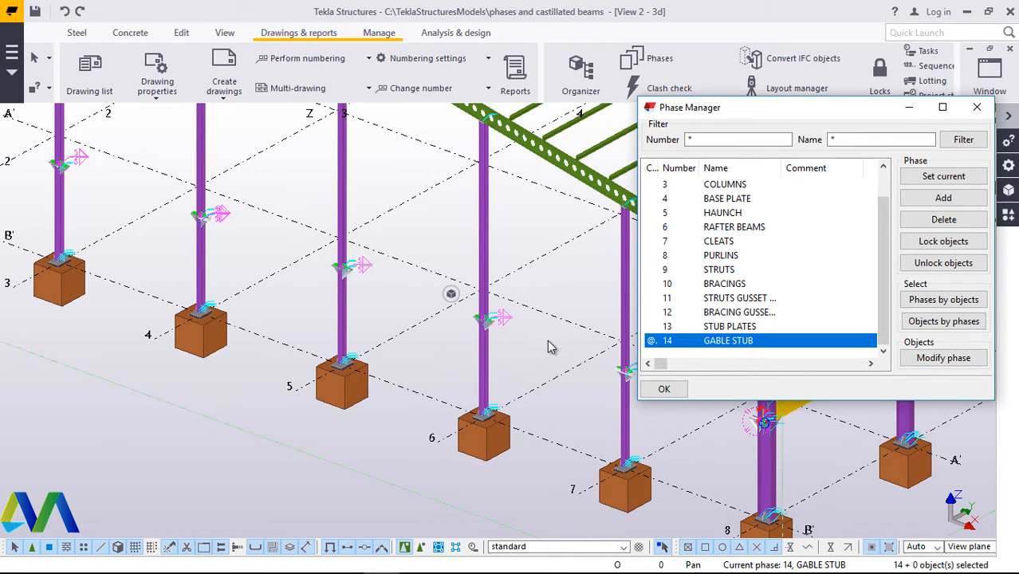
- Select all objects in the GABLE STUB phase, check them along row B', and close the Phase Manager
click(663, 389)
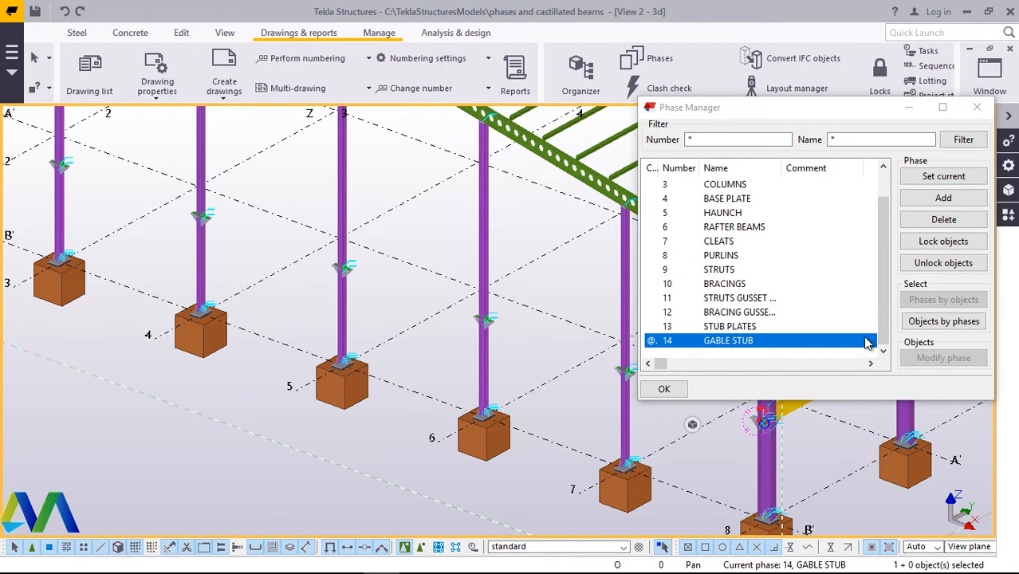
click(952, 323)
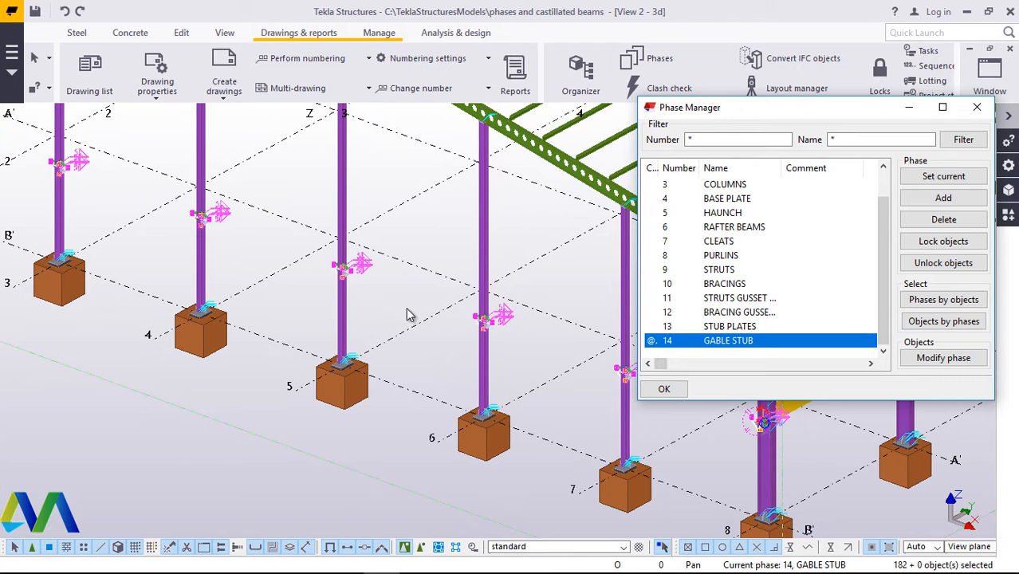
scroll(325, 327, down, 2)
scroll(325, 327, down, 2)
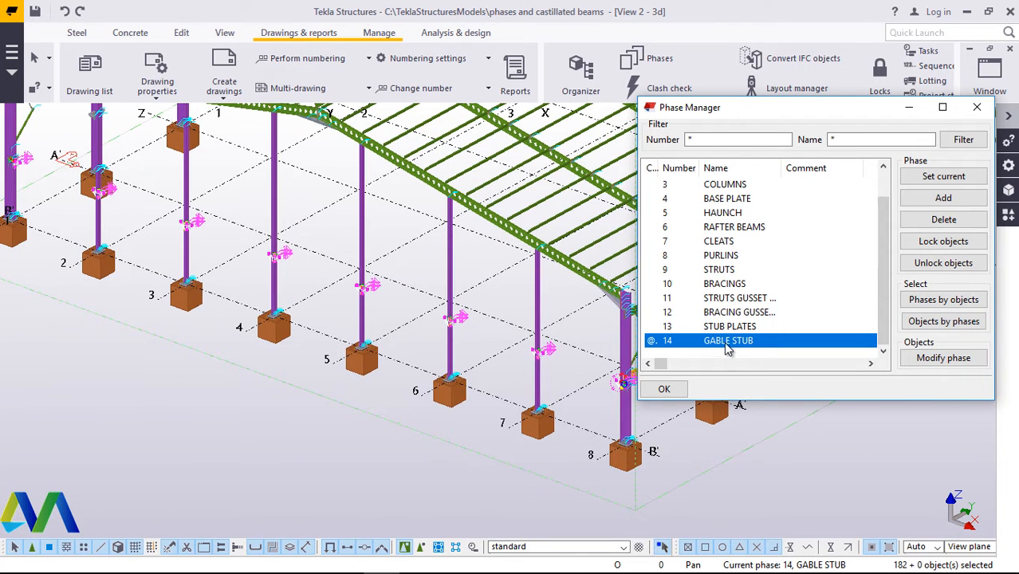
scroll(602, 391, up, 2)
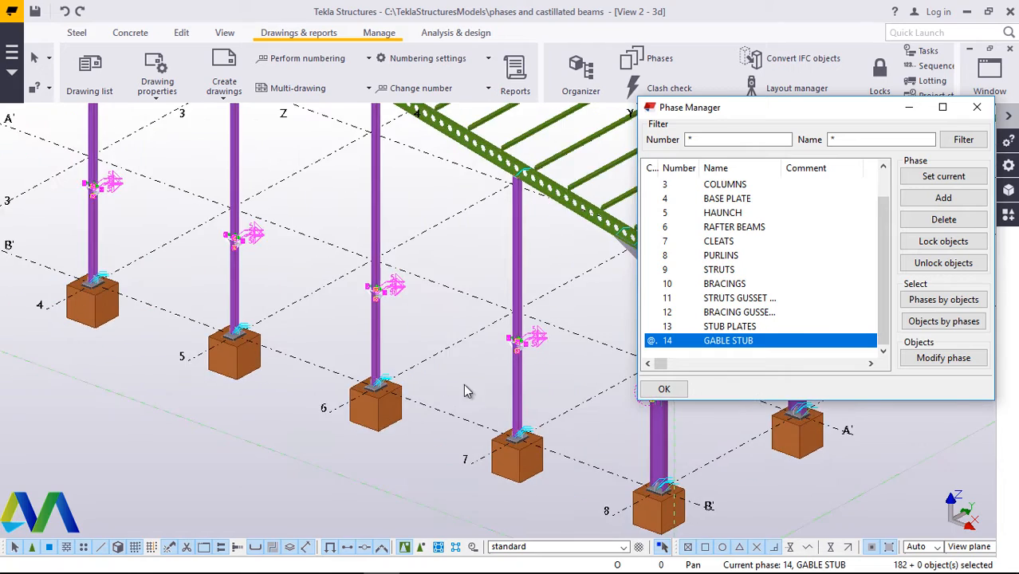
scroll(574, 394, down, 2)
scroll(604, 407, up, 5)
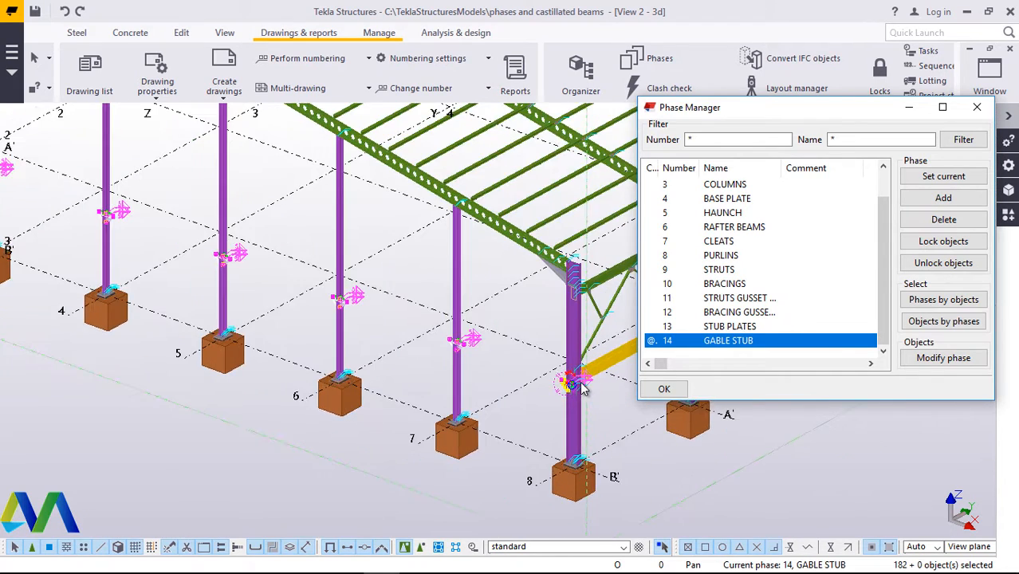
scroll(573, 387, up, 3)
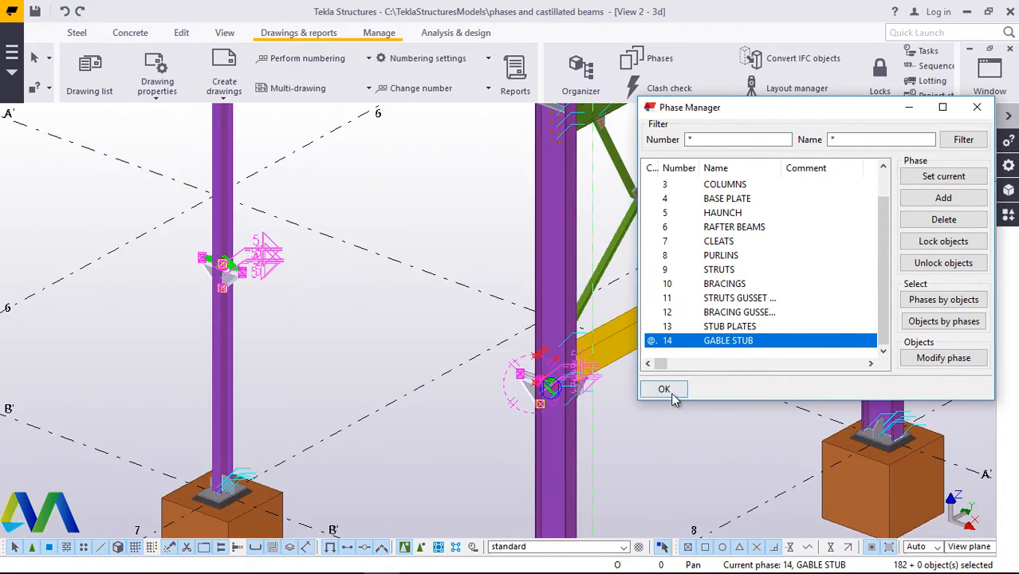
click(669, 390)
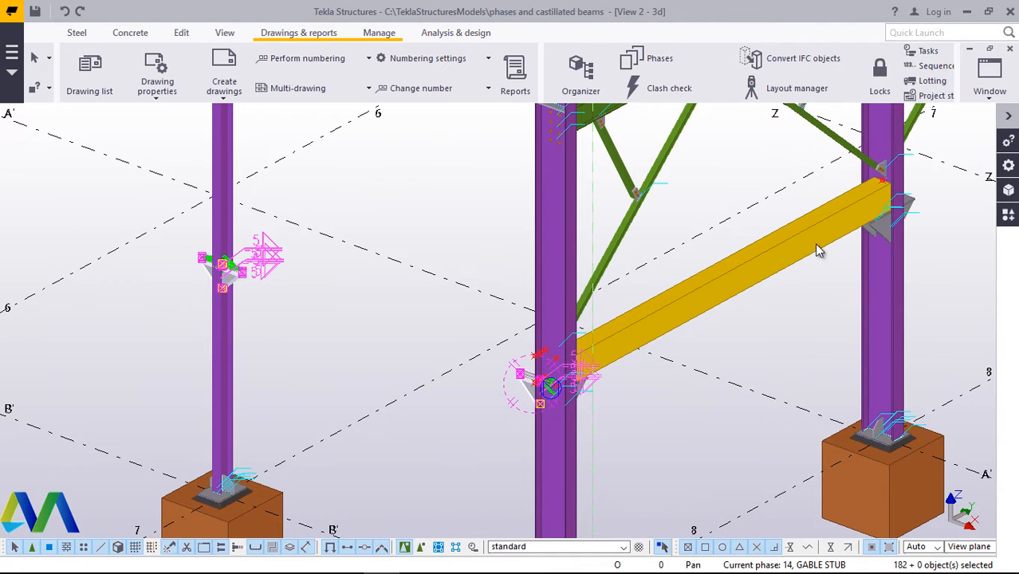
- Display the parts transparently to show the reinforcement inside the yellow concrete beam on grid 8
scroll(805, 257, up, 2)
scroll(593, 343, down, 3)
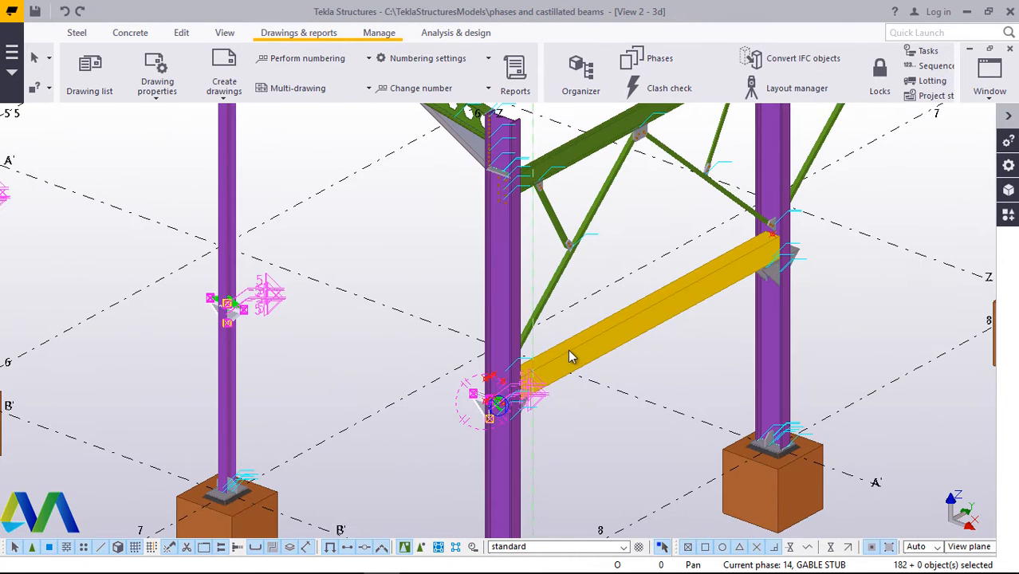
scroll(682, 323, up, 2)
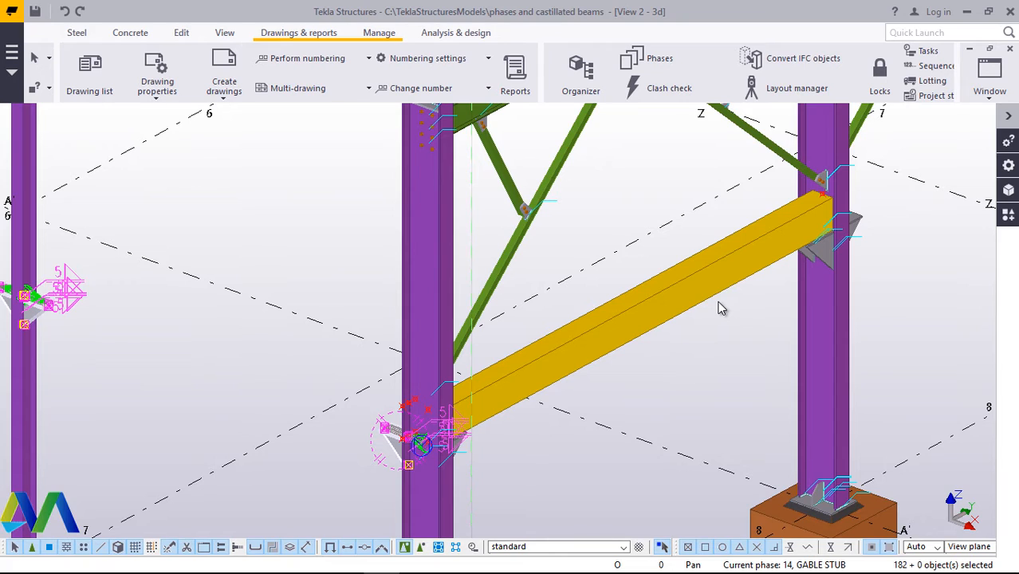
key(ctrl+2)
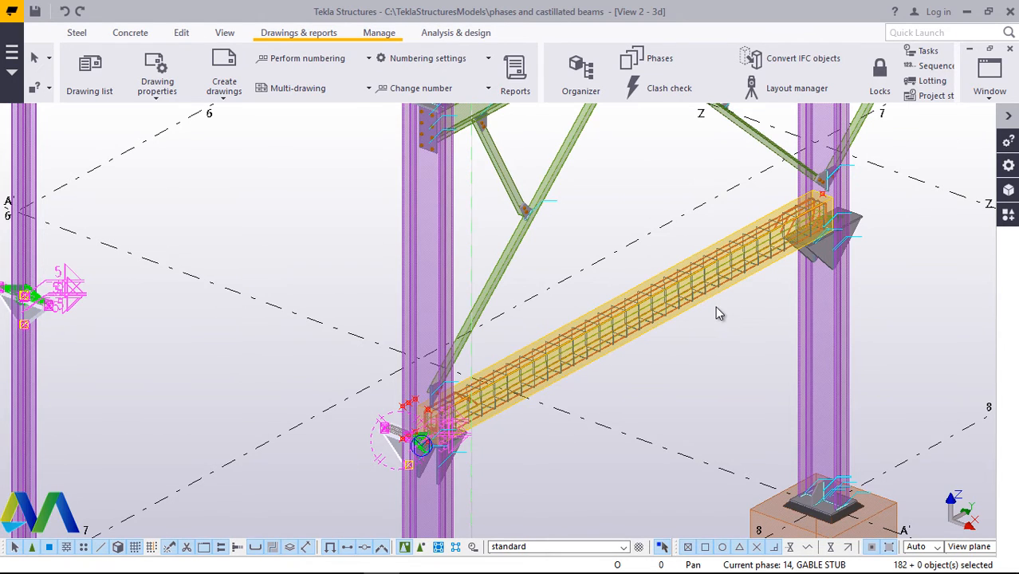
scroll(747, 259, up, 3)
scroll(751, 242, up, 3)
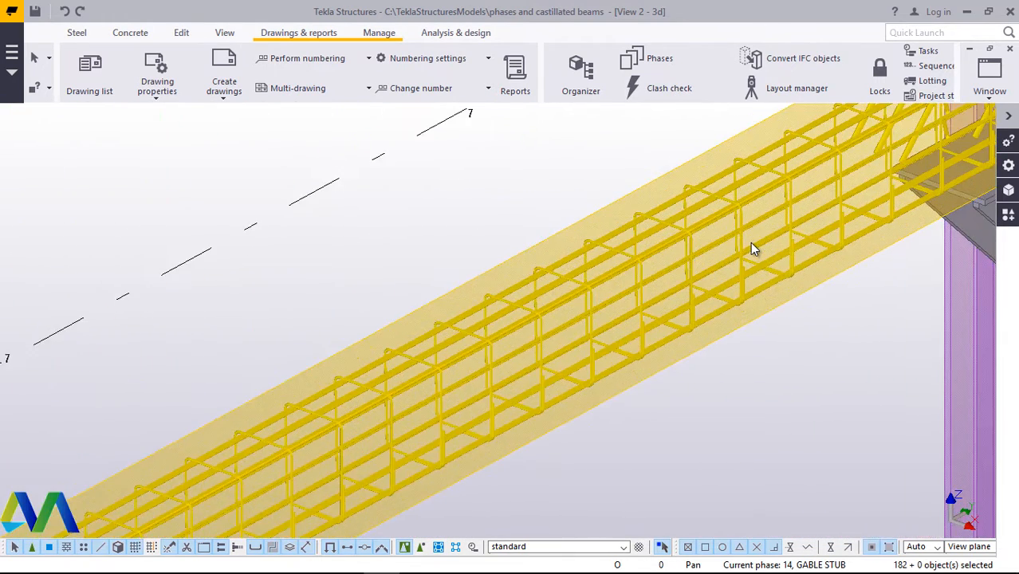
- Examine the reinforced beam and its supporting stubs on grid 8 from another angle, and end the view navigation command
click(227, 42)
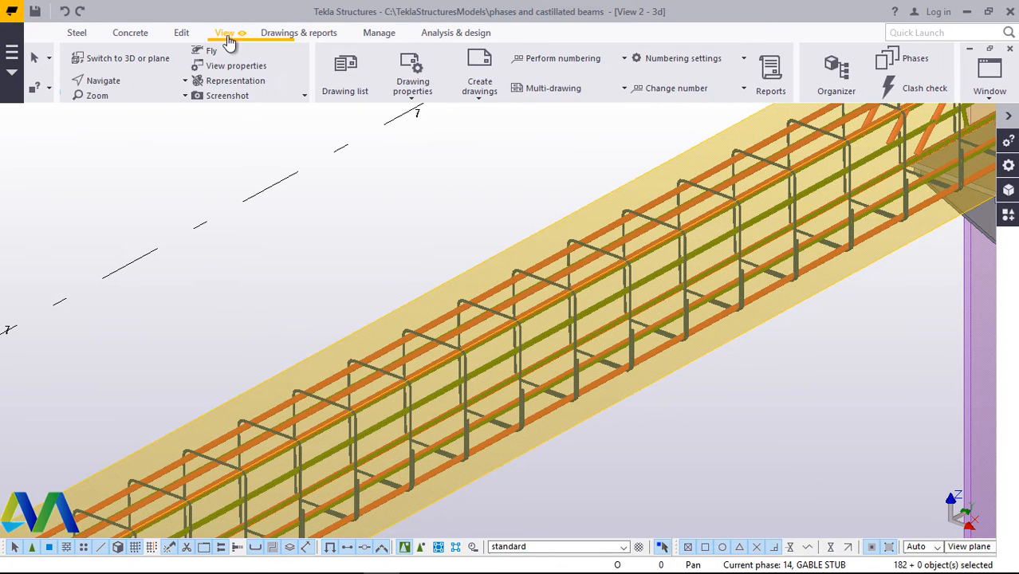
click(557, 79)
click(566, 107)
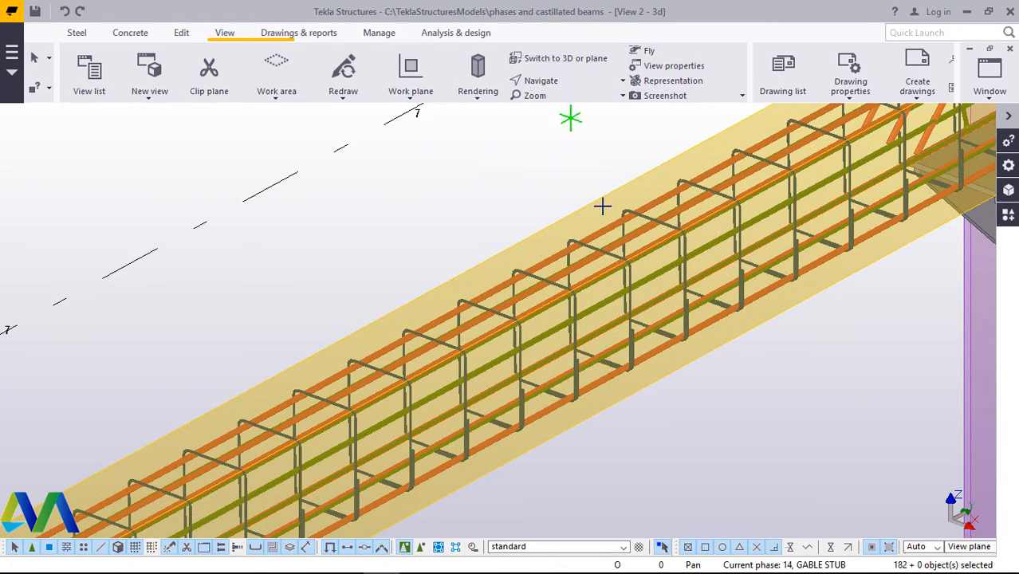
drag(636, 329, 680, 325)
scroll(680, 326, down, 10)
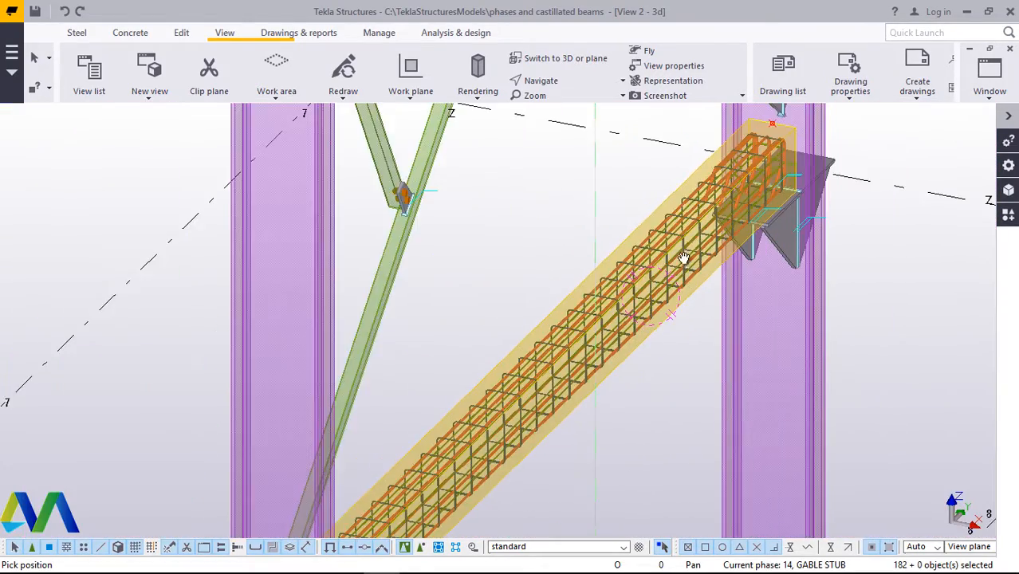
ctrl+middle_drag(643, 289, 622, 291)
scroll(592, 225, up, 2)
right_click(591, 215)
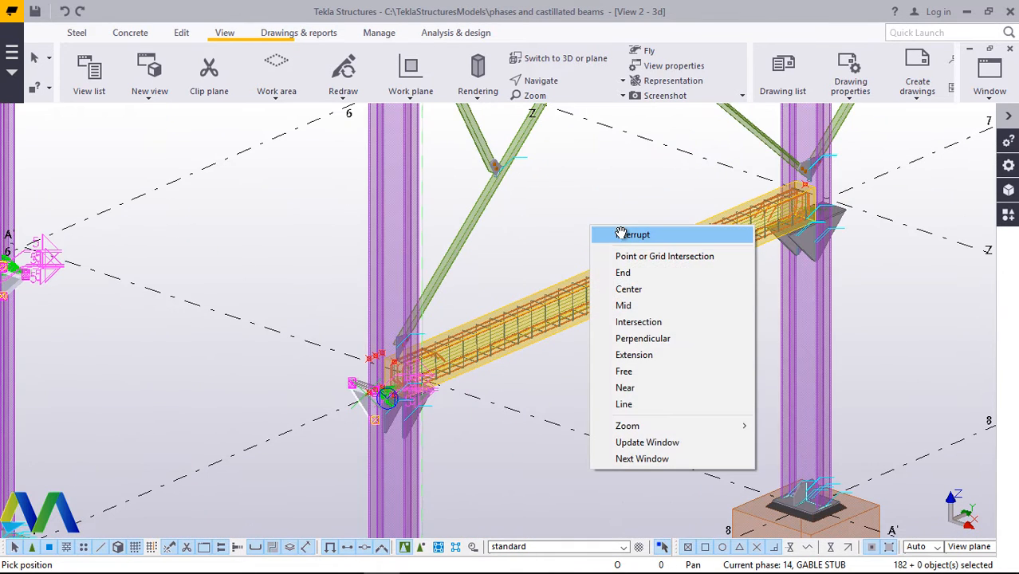
click(610, 225)
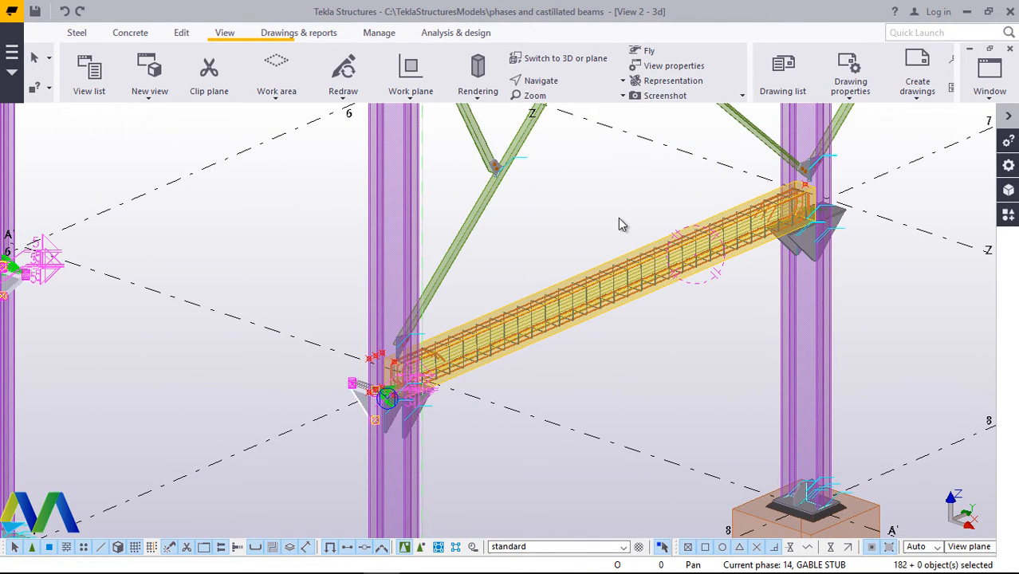
- Display the parts as opaque solids again, turn the view around the concrete beam on grid 8, and end the view command
key(ctrl+4)
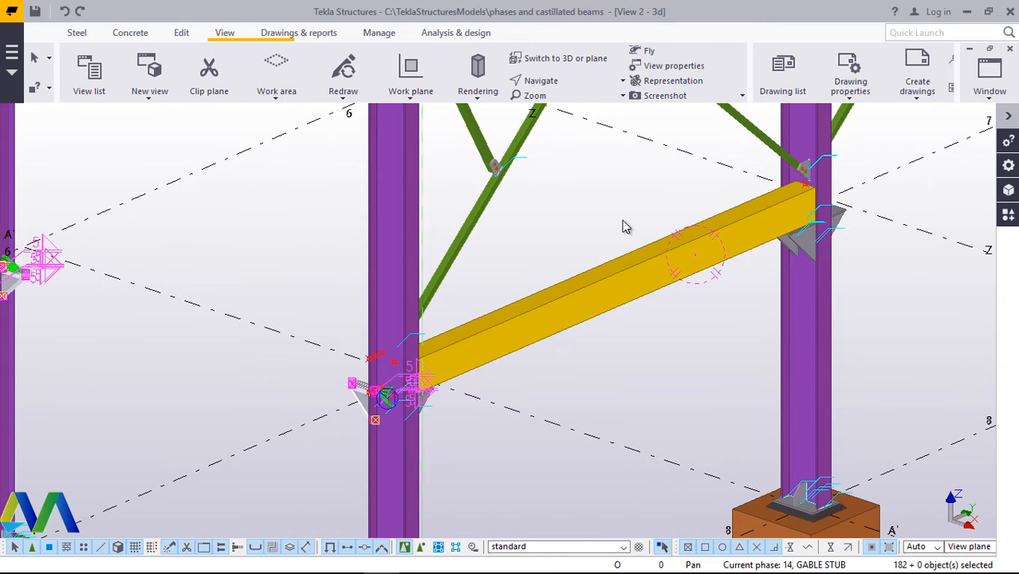
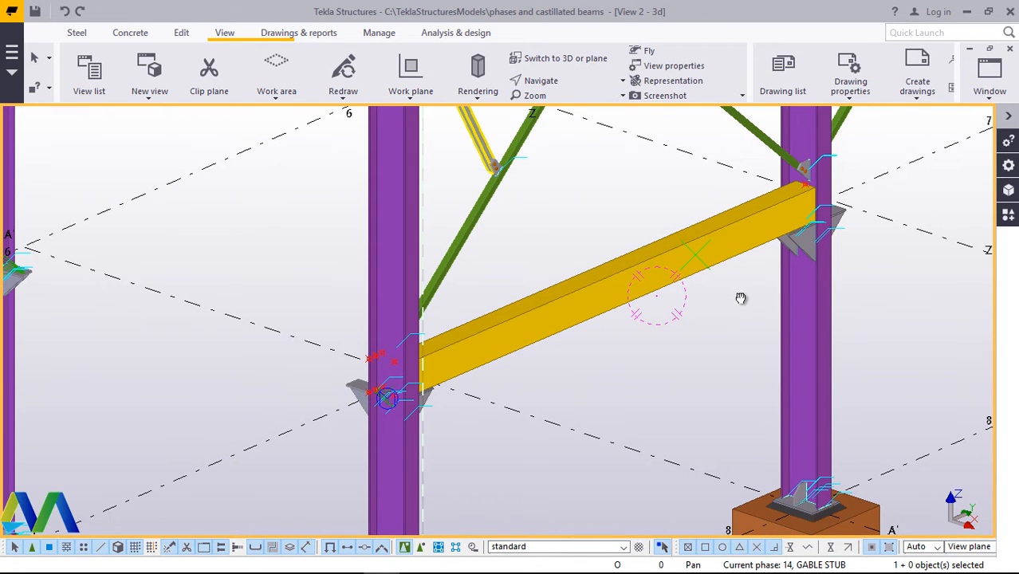
mouse_move(739, 298)
ctrl+middle_down()
mouse_move(667, 294)
mouse_move(681, 334)
ctrl+middle_up()
right_click(680, 334)
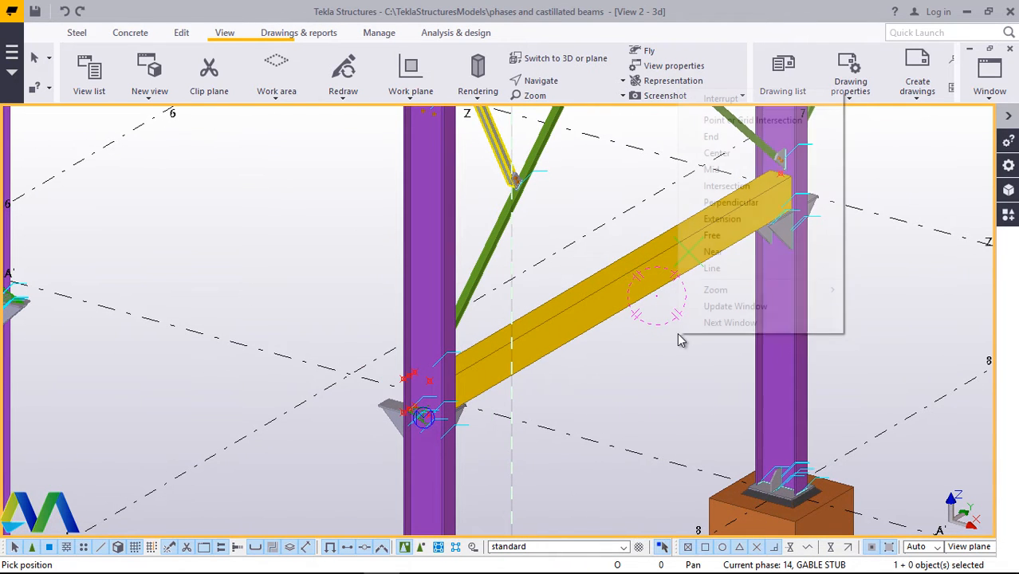
click(719, 100)
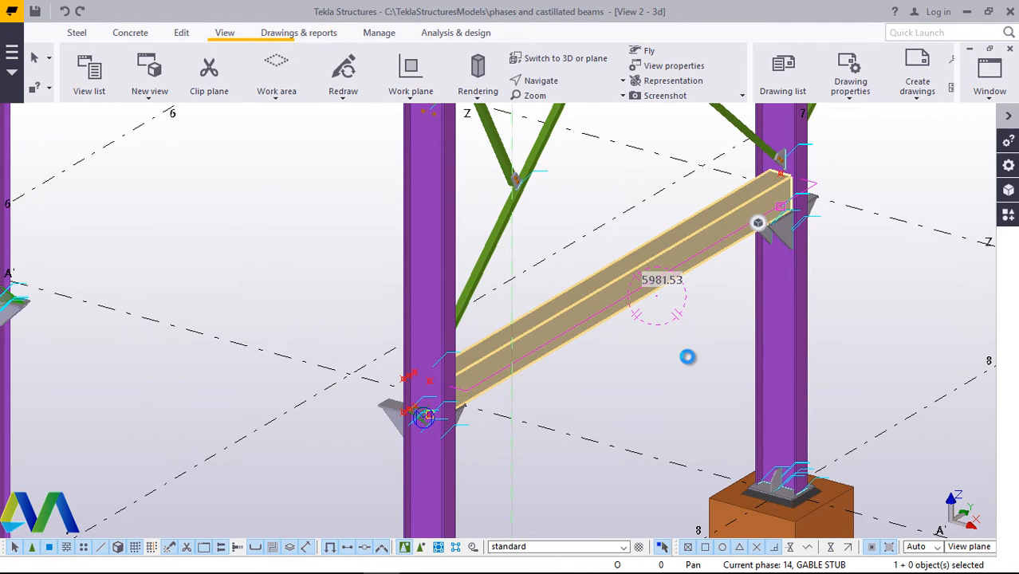
- Add phase 15 in the Phase Manager, name it RC BEAMS, and make it the current phase
click(297, 38)
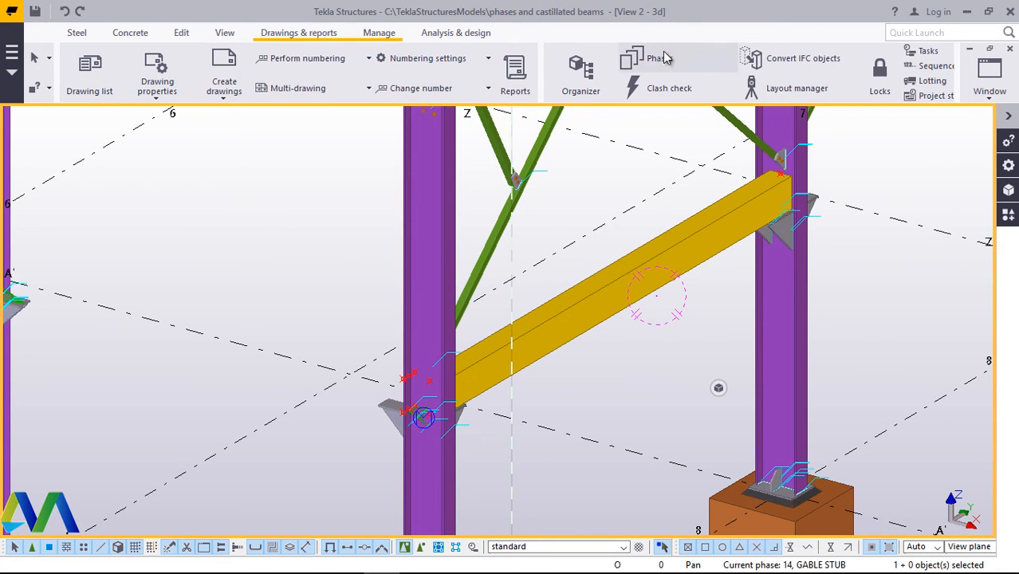
click(664, 58)
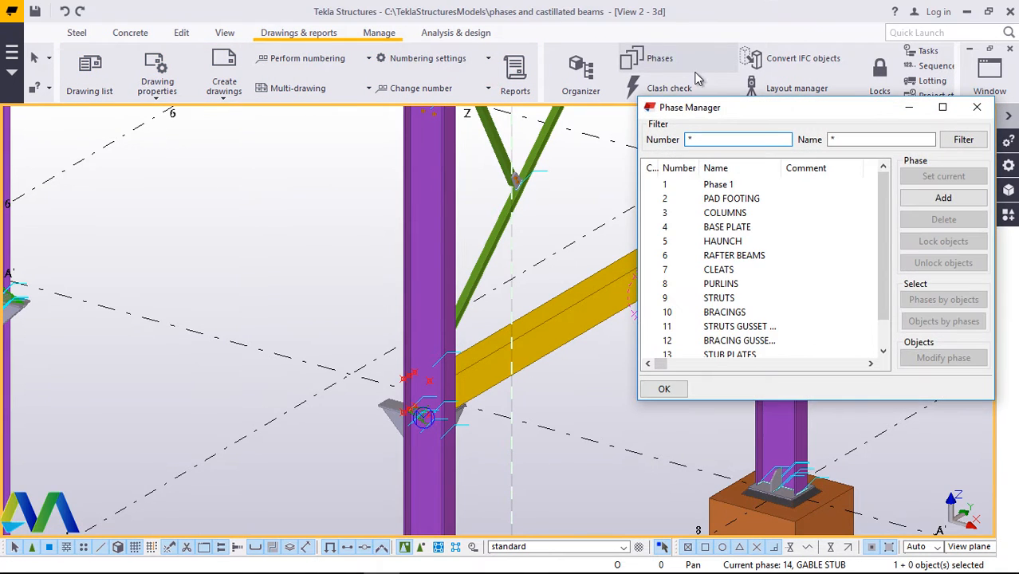
scroll(824, 284, down, 1)
click(735, 340)
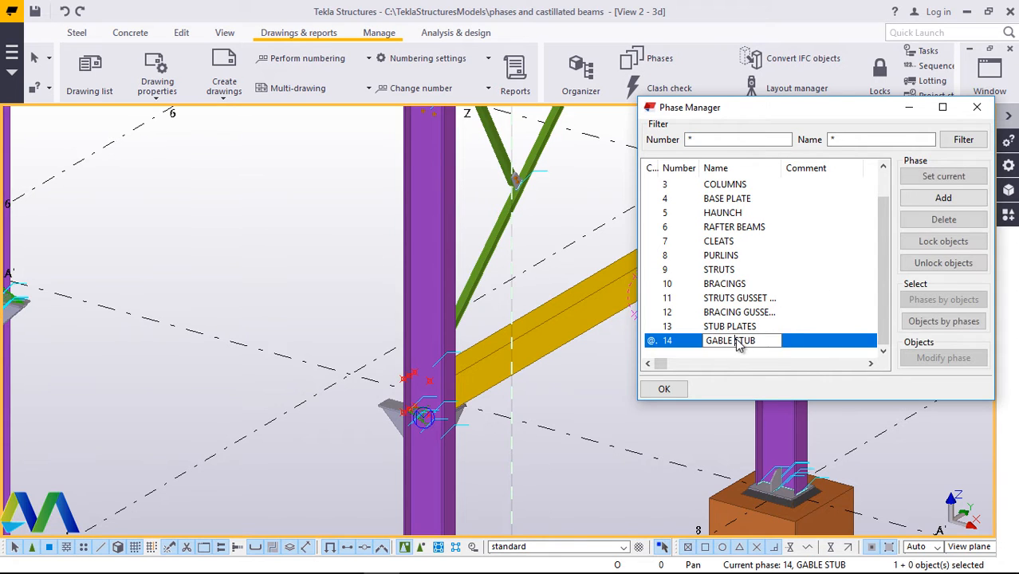
click(944, 198)
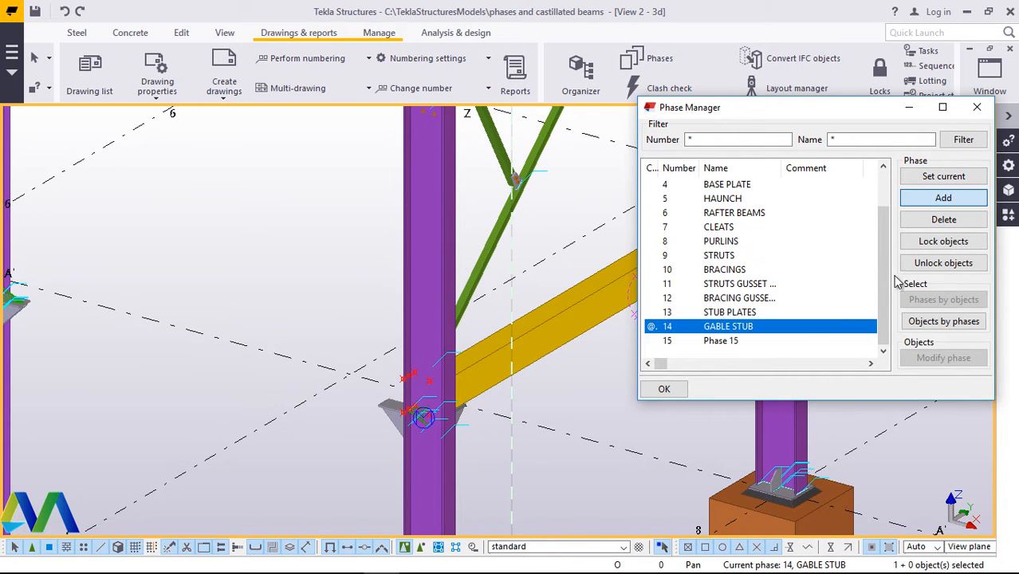
double_click(741, 342)
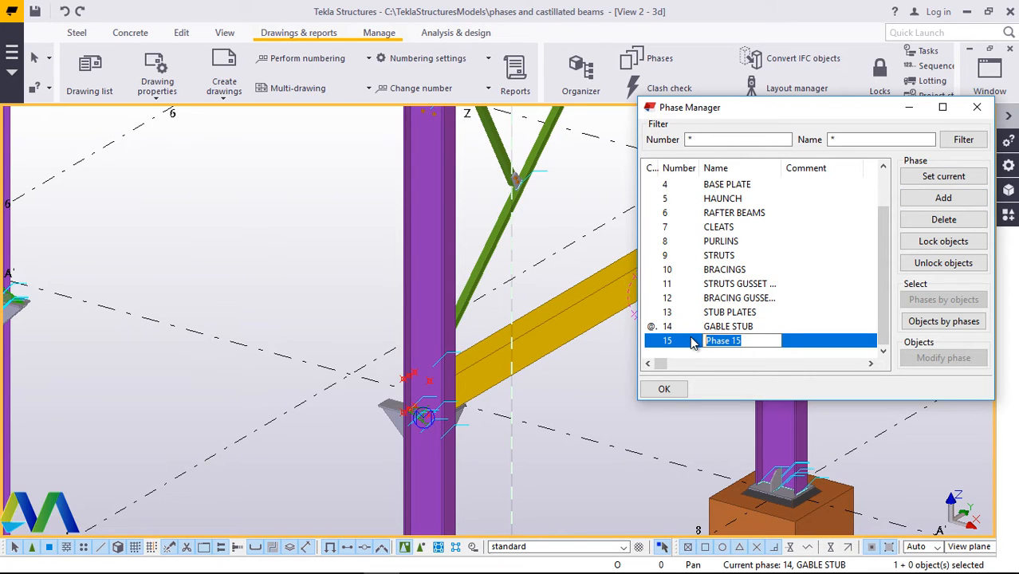
text(BEAMS)
click(953, 179)
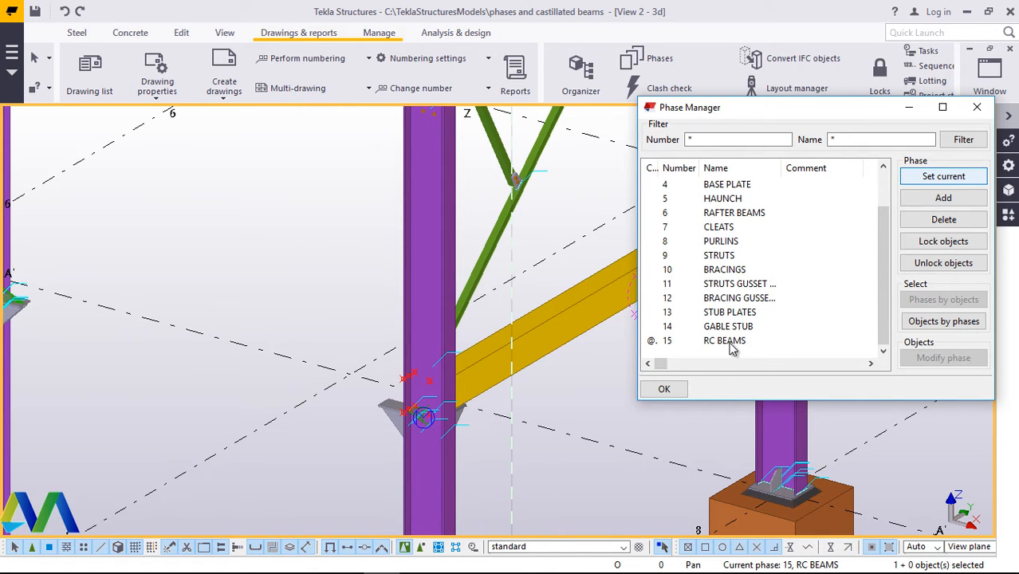
- Select the yellow concrete beam between the columns on grid 8 and assign it to phase 15, RC BEAMS
click(736, 343)
scroll(259, 335, down, 2)
scroll(259, 335, down, 1)
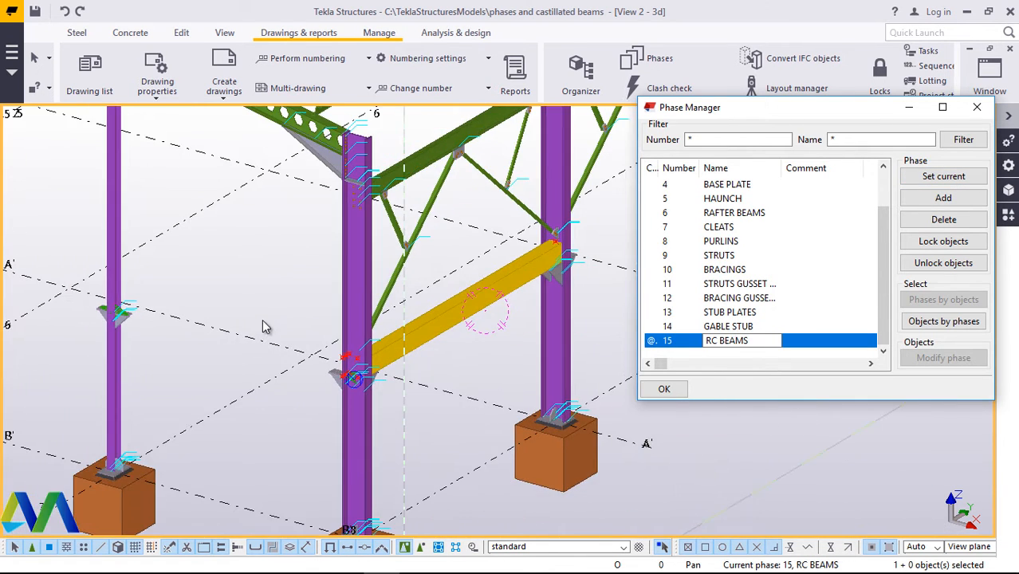
scroll(519, 297, up, 2)
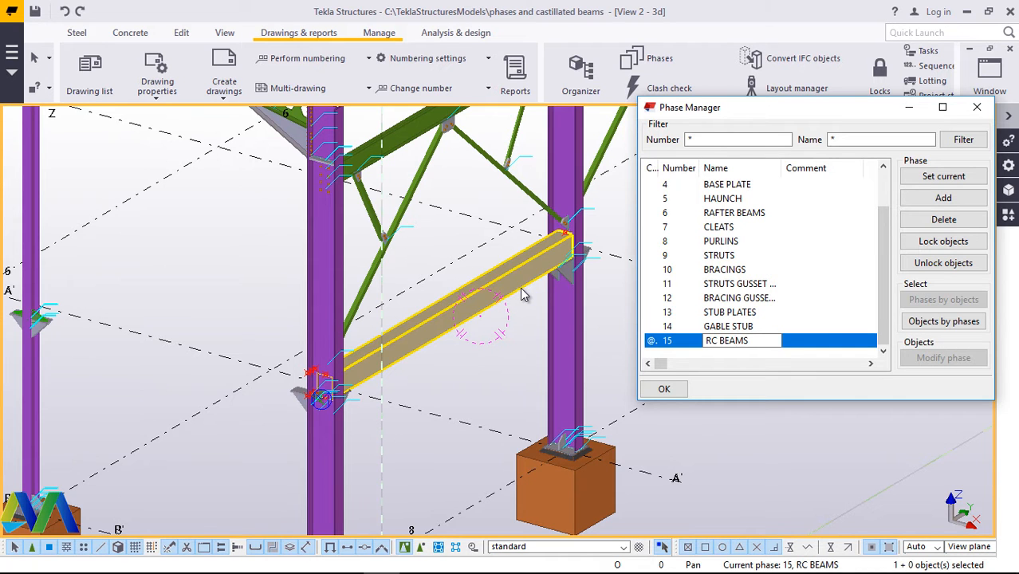
scroll(517, 291, up, 2)
scroll(533, 315, up, 1)
drag(535, 316, 467, 255)
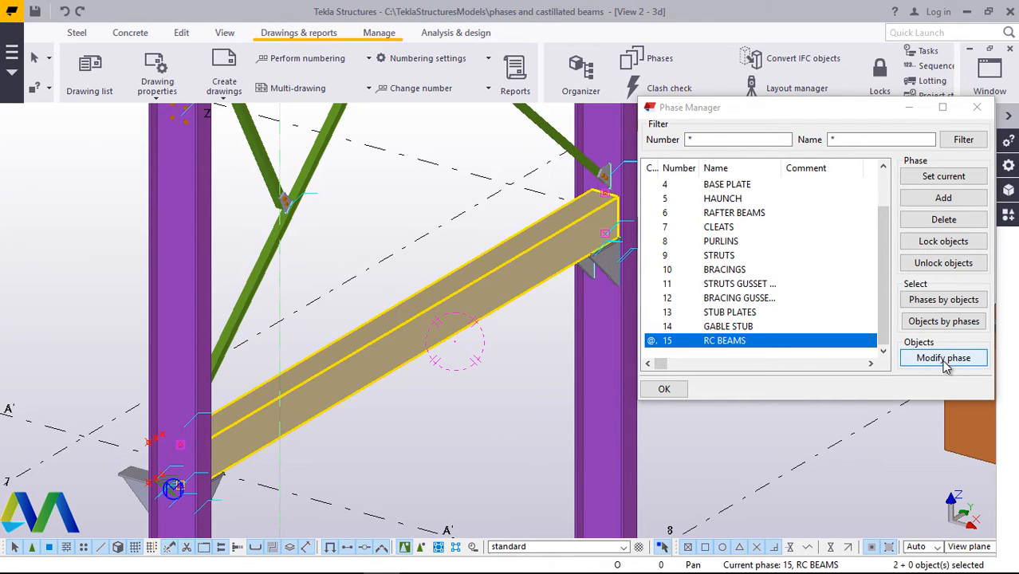
click(945, 359)
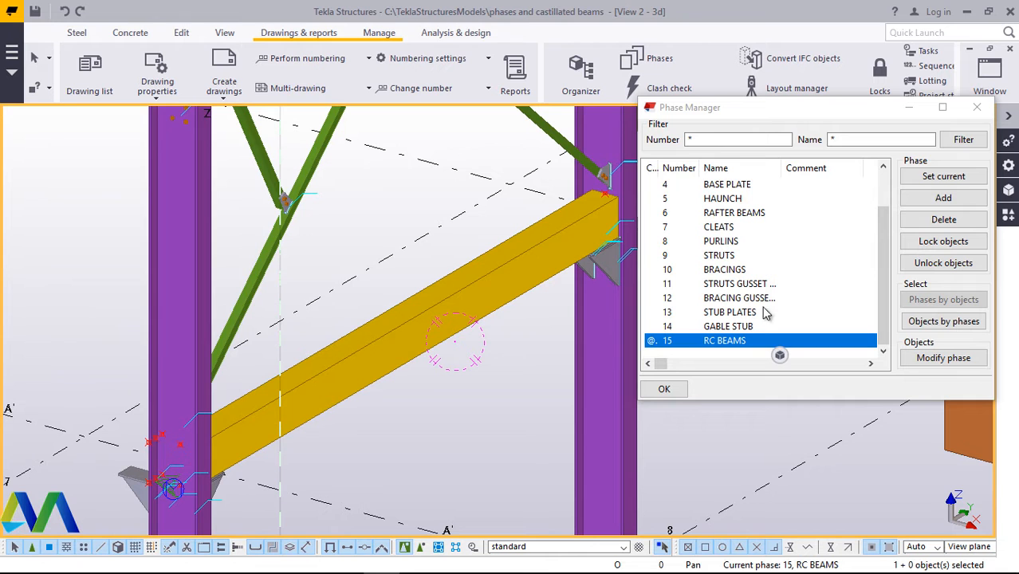
- Select all objects in the RC BEAMS phase, check them in the model, and close the Phase Manager
click(941, 322)
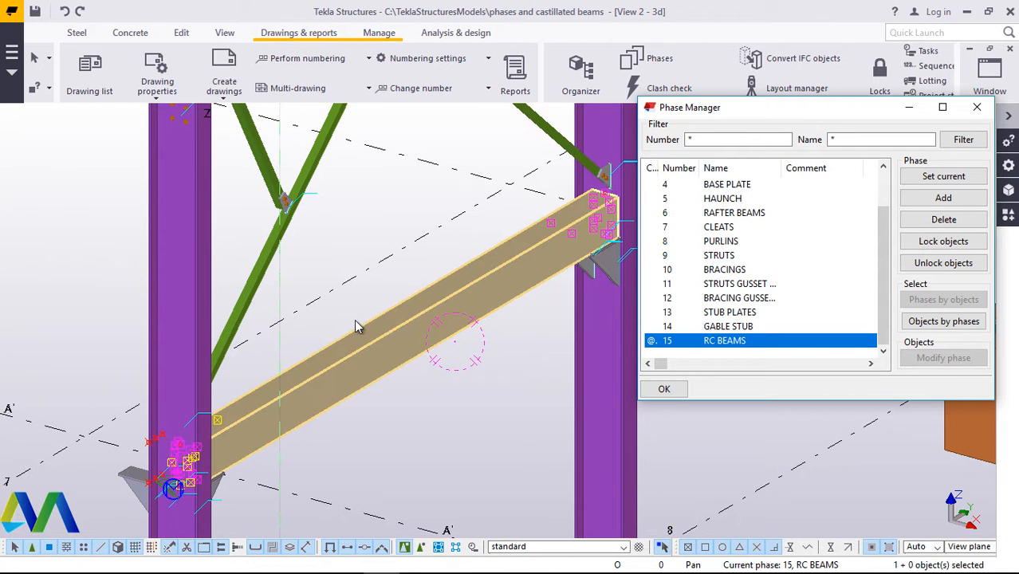
scroll(336, 309, down, 3)
scroll(415, 307, down, 2)
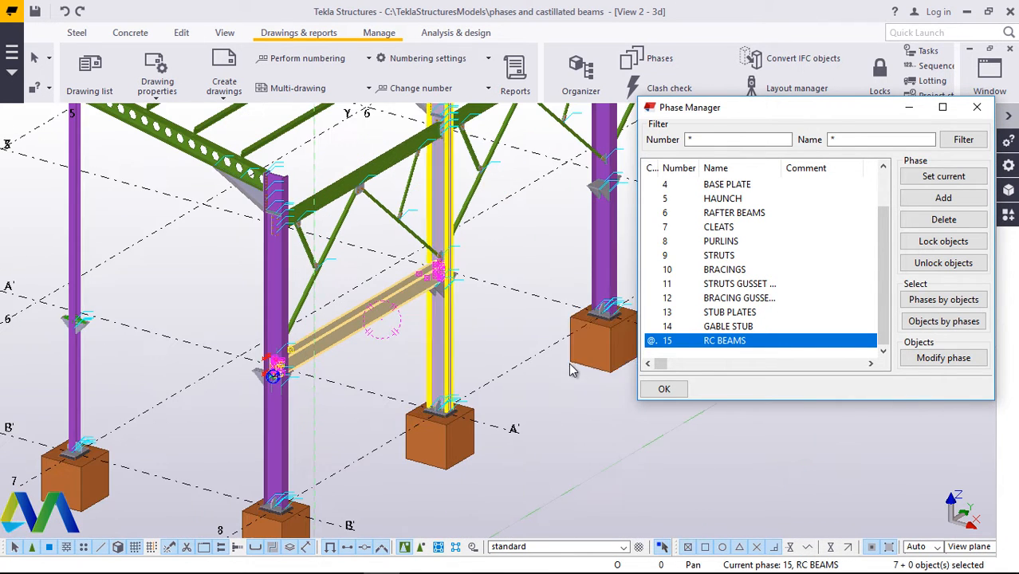
click(658, 390)
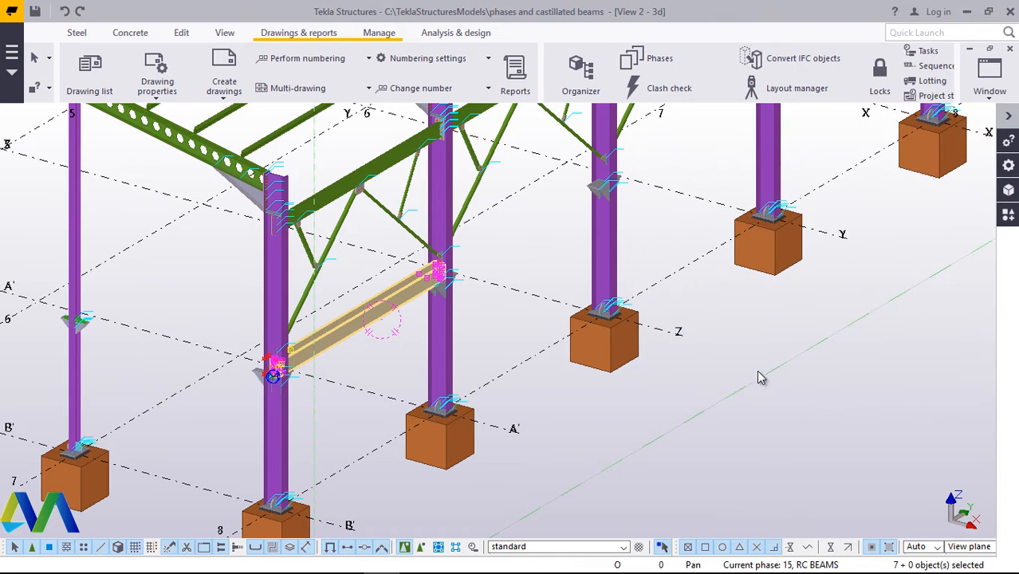
- Copy the selected reinforced beam from the B' end of grid line 8 to the matching end of grid line 1, and end the command
right_click(748, 316)
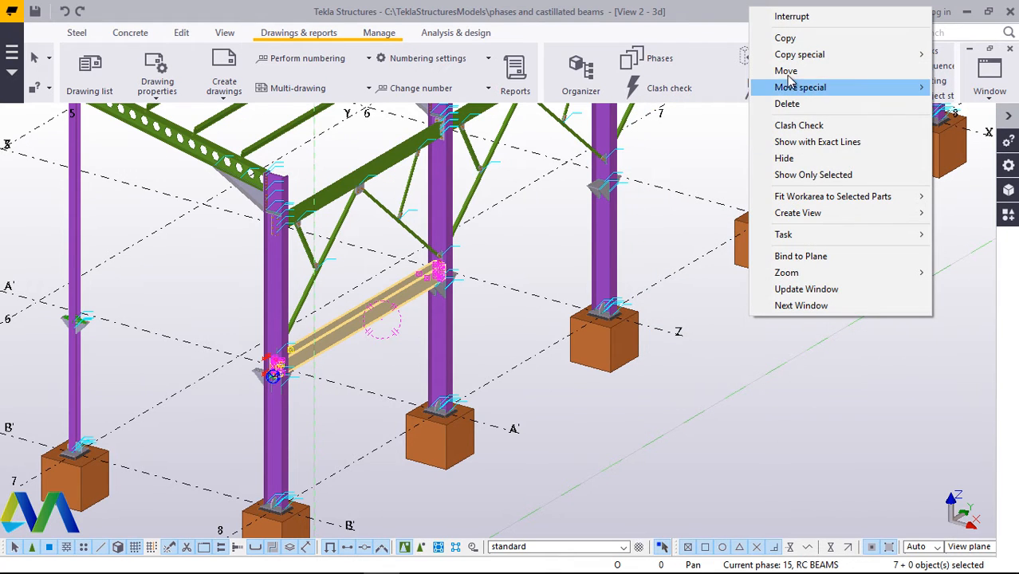
click(786, 38)
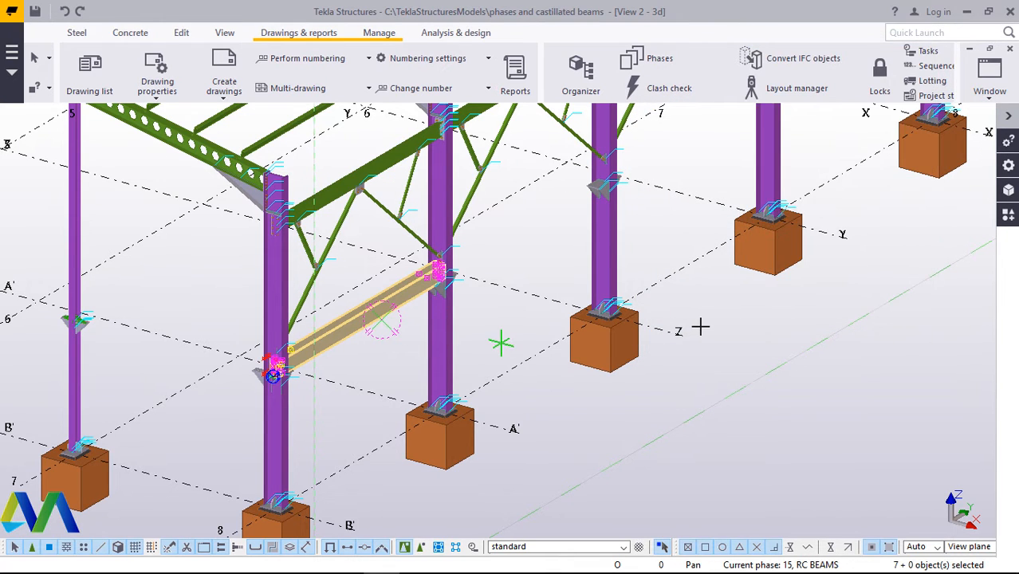
scroll(702, 325, down, 2)
scroll(702, 326, down, 2)
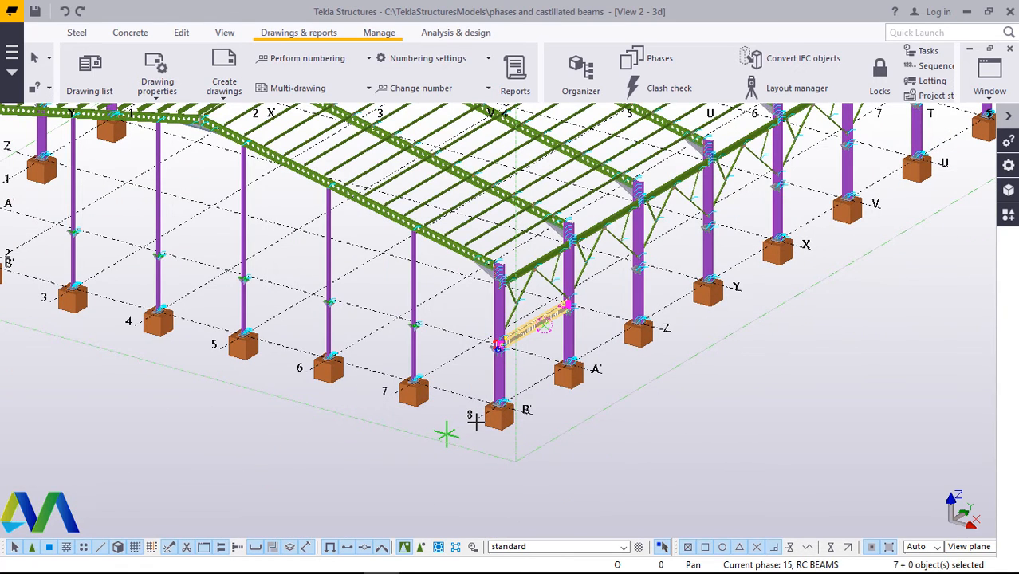
scroll(476, 422, up, 5)
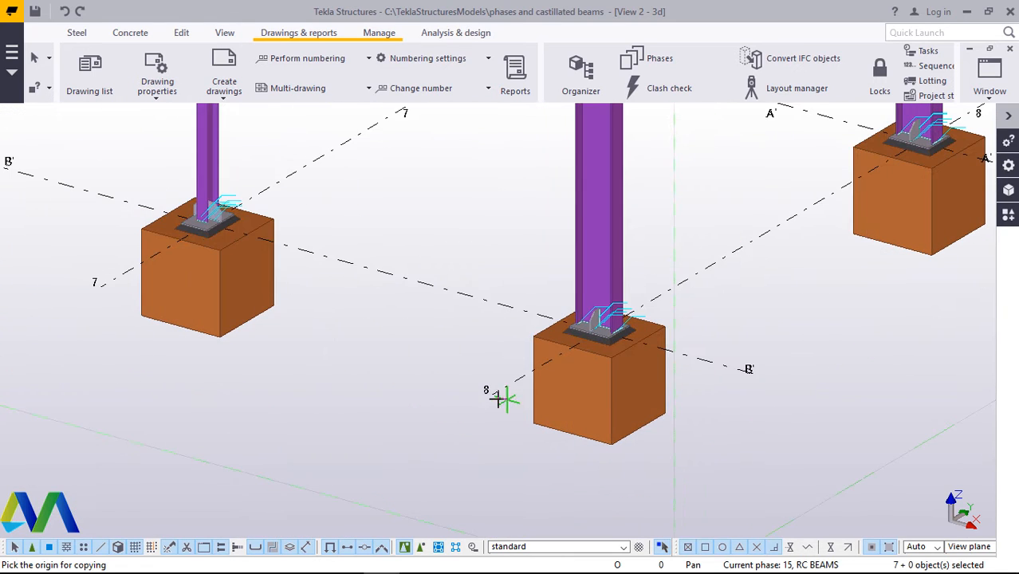
click(496, 396)
scroll(692, 386, down, 2)
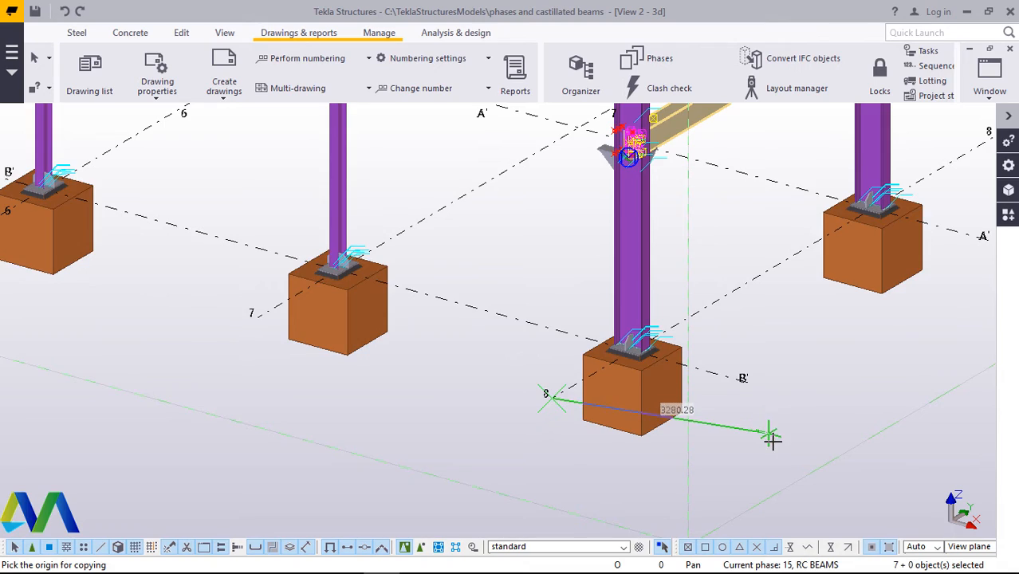
scroll(771, 438, down, 4)
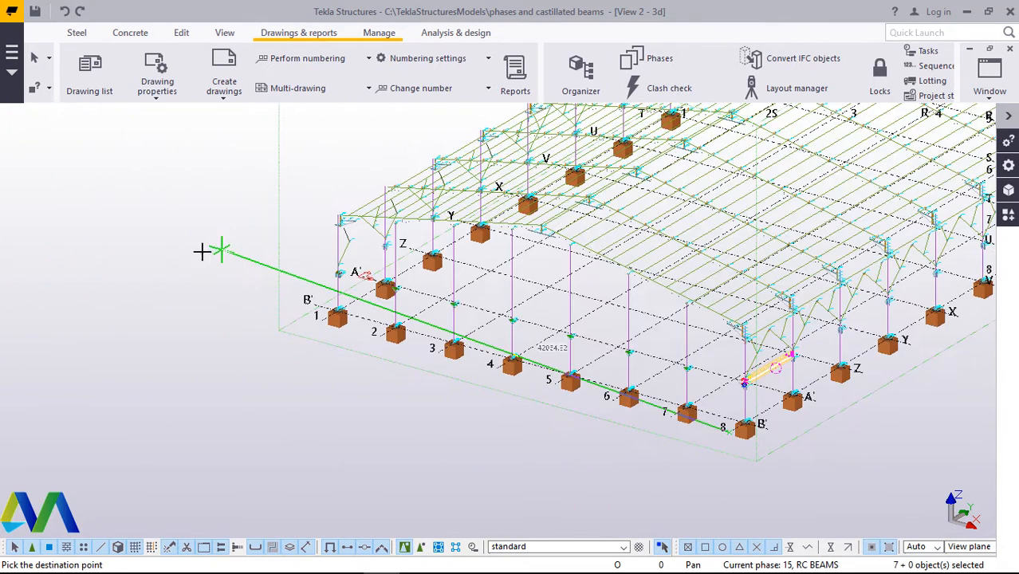
scroll(261, 289, up, 2)
scroll(428, 385, up, 4)
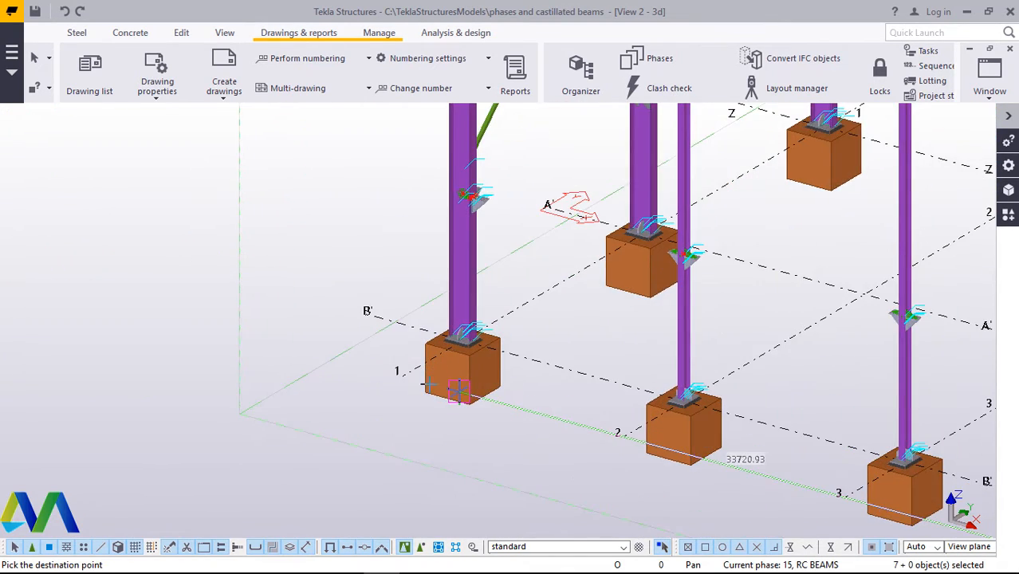
scroll(428, 385, up, 2)
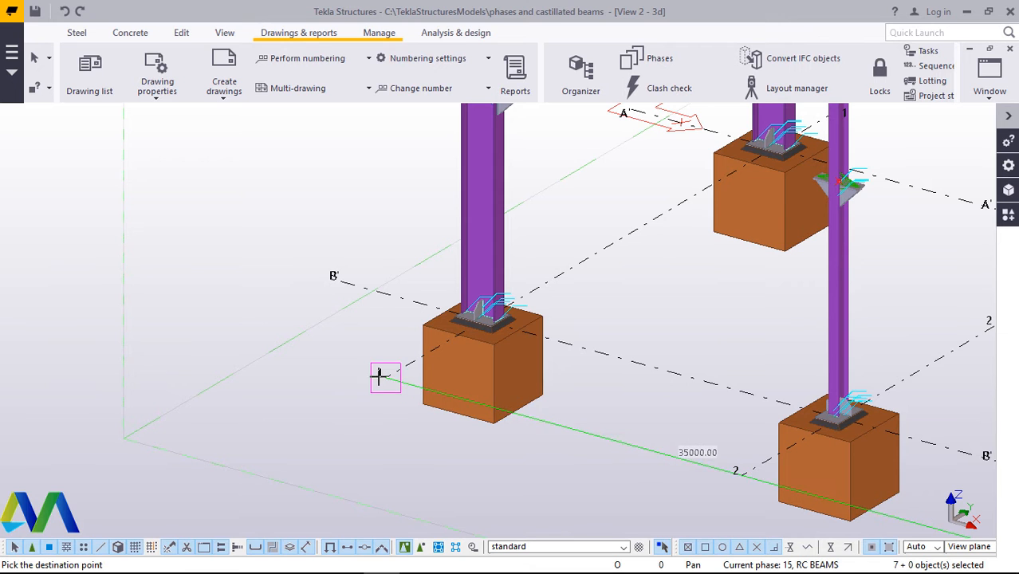
right_click(301, 365)
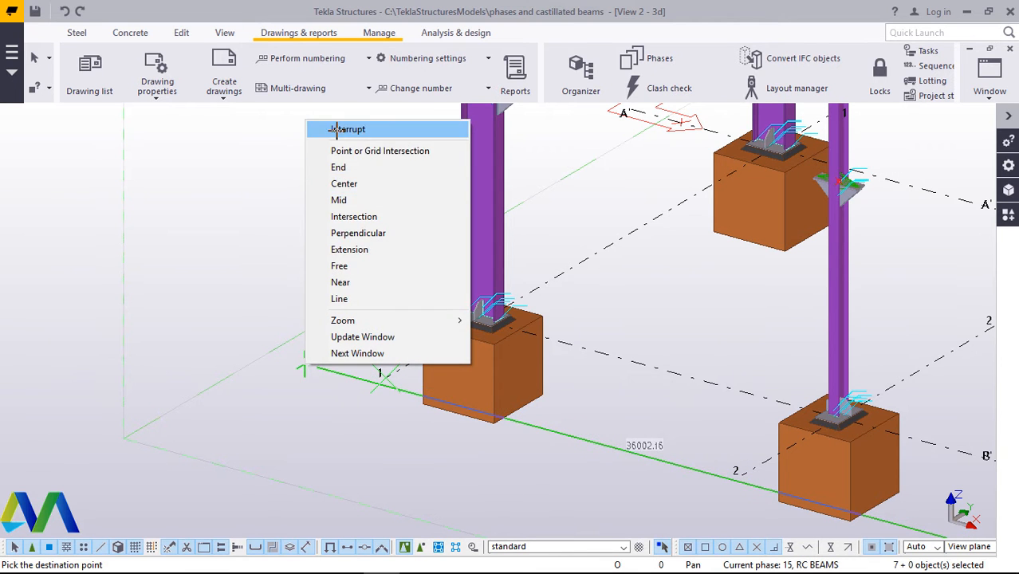
click(337, 129)
- Add the copied concrete beam on grid 1 to the selection together with the reinforced beam on grid 8
scroll(307, 323, down, 5)
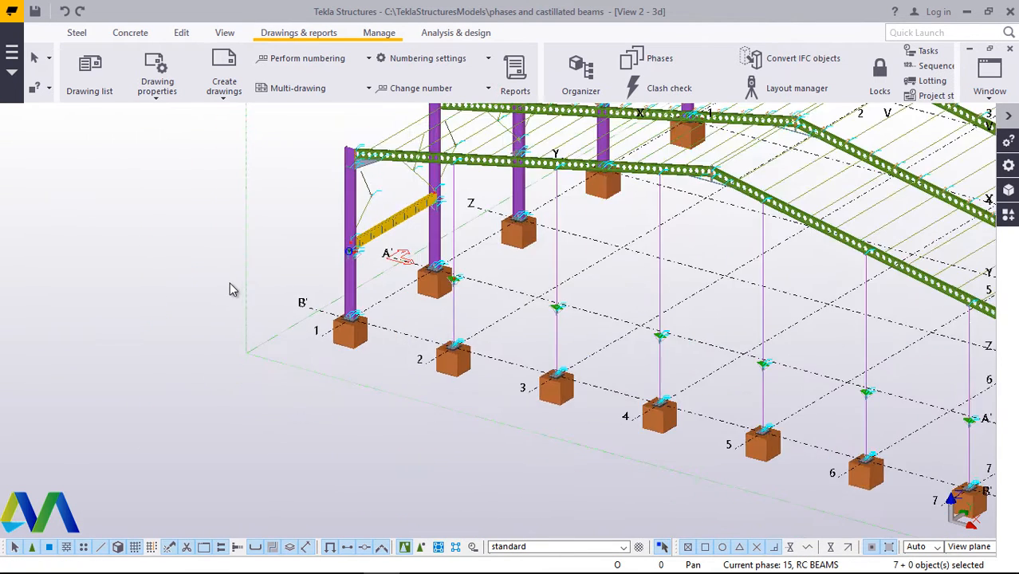
scroll(222, 279, down, 1)
scroll(796, 381, up, 3)
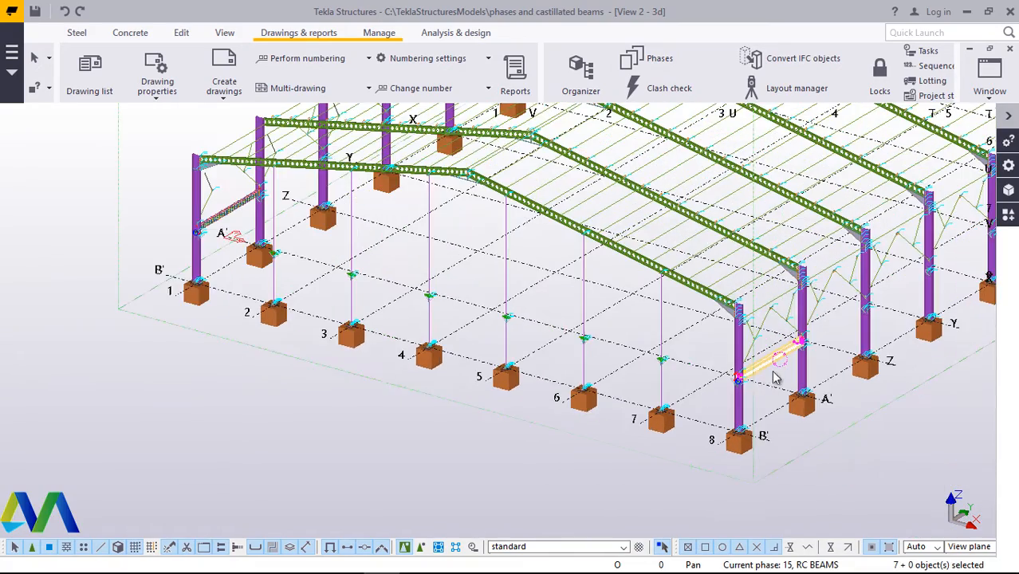
scroll(778, 363, up, 1)
scroll(778, 363, up, 1)
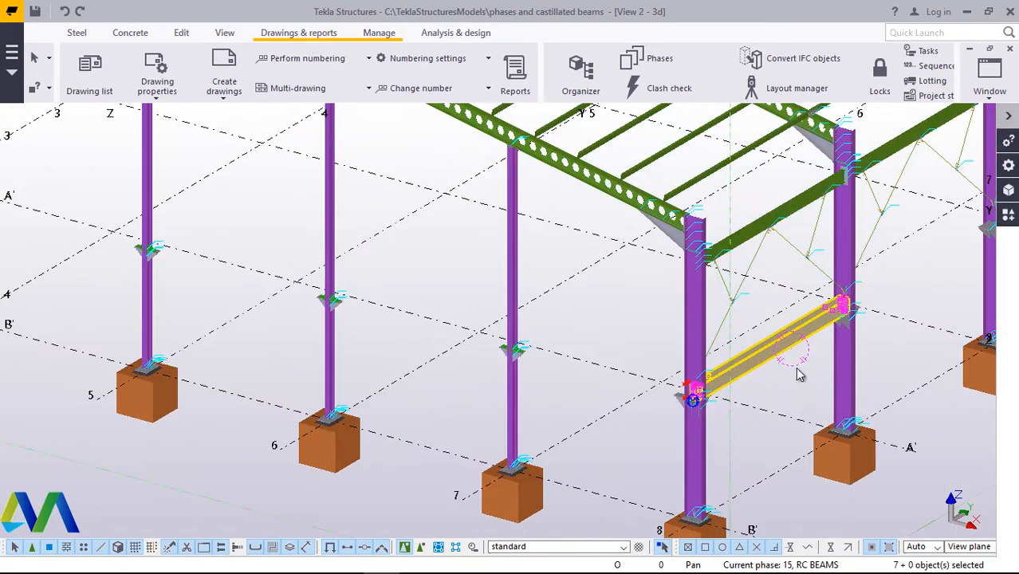
scroll(801, 365, up, 2)
scroll(815, 382, down, 4)
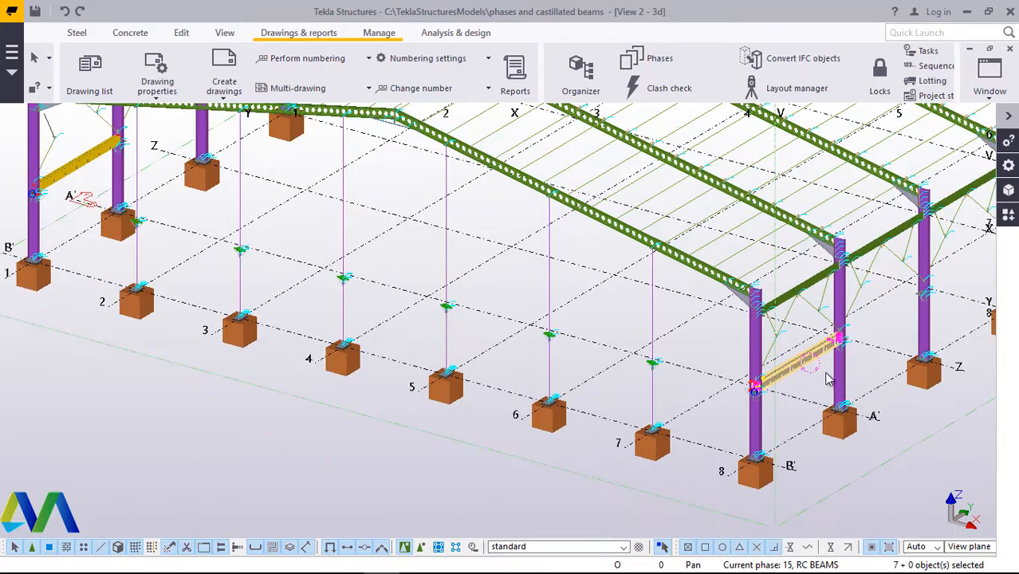
scroll(201, 209, up, 4)
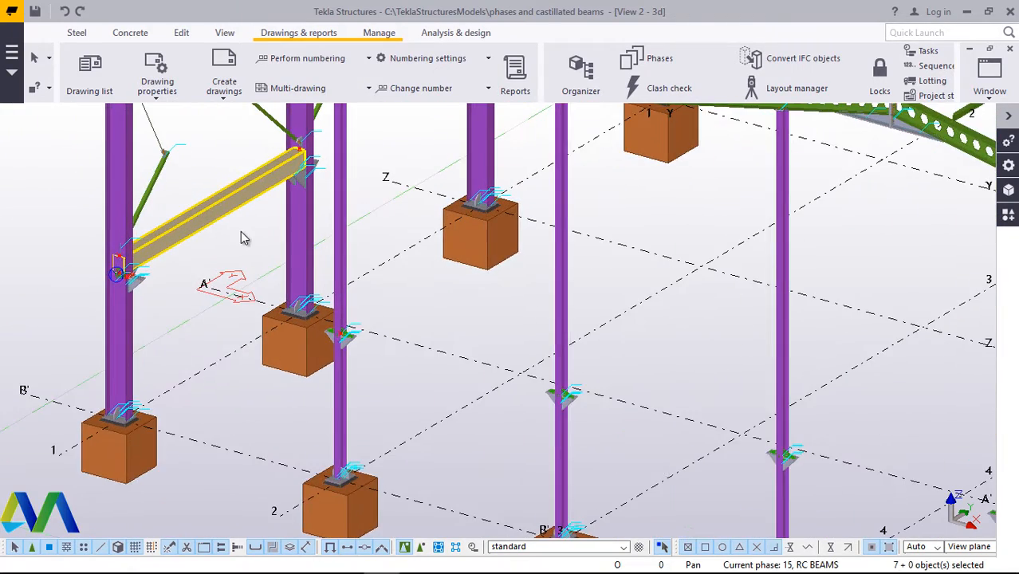
click(217, 182)
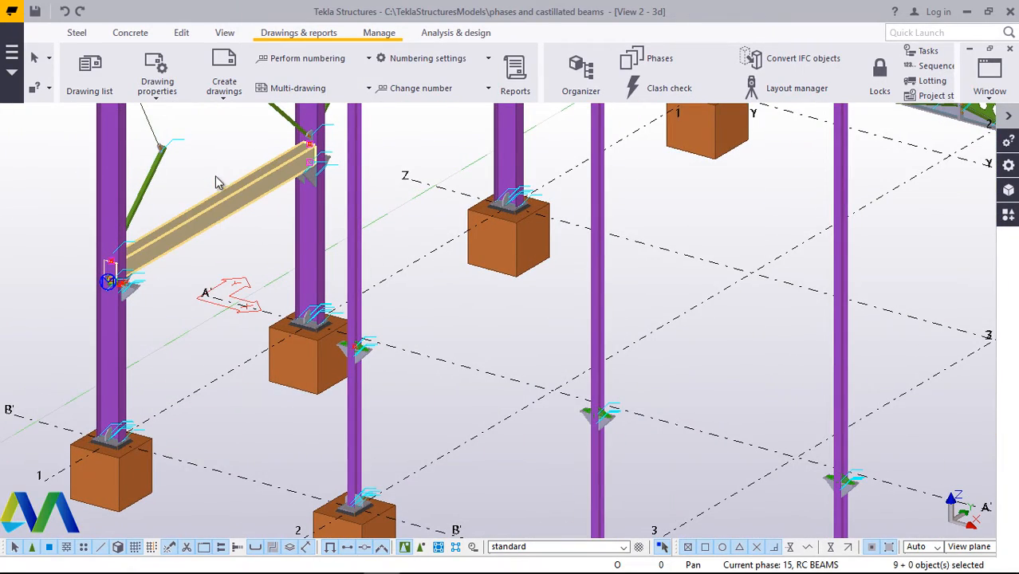
scroll(164, 209, down, 5)
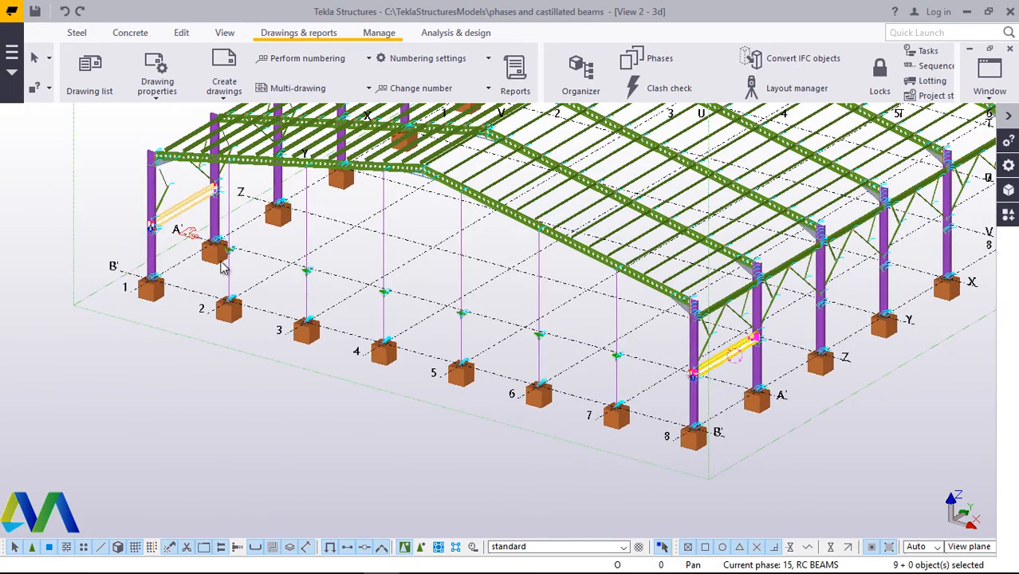
scroll(195, 348, down, 1)
scroll(211, 376, down, 2)
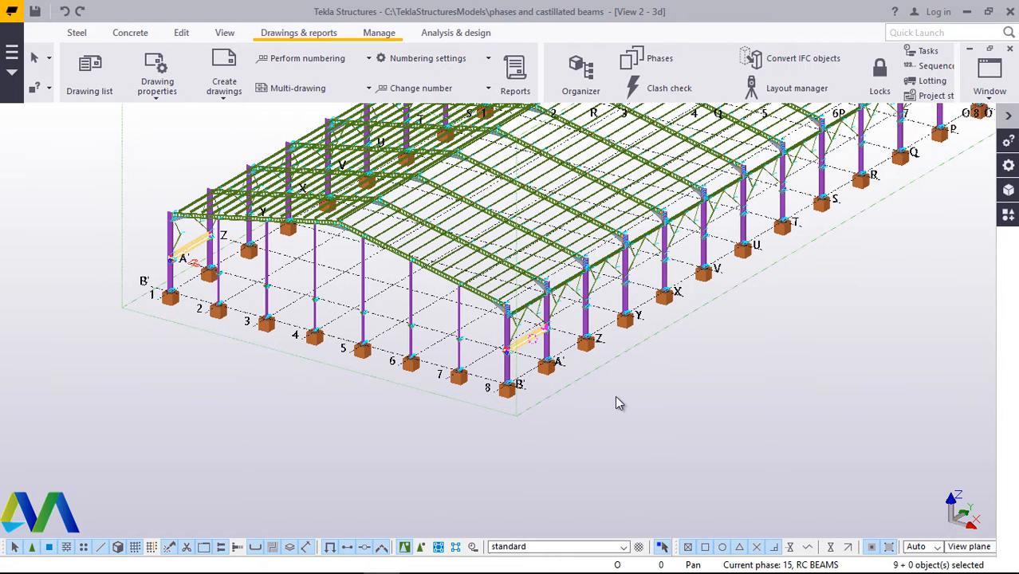
scroll(607, 385, up, 1)
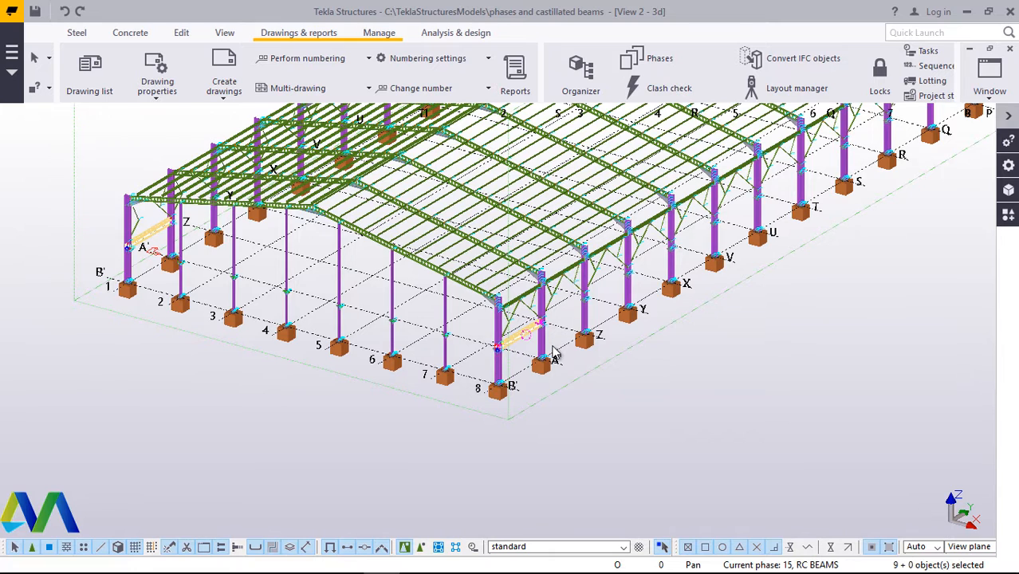
- Copy the selected concrete beams on grids 1 and 8 linearly along the building, with dX 0, dY 6000 and 23 copies, and end the command
right_click(641, 406)
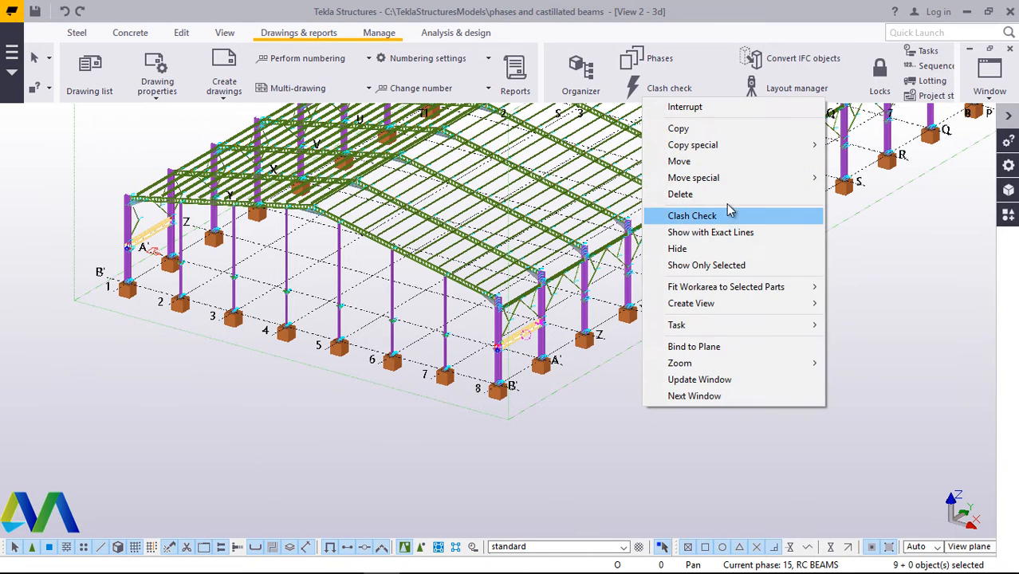
mouse_move(711, 145)
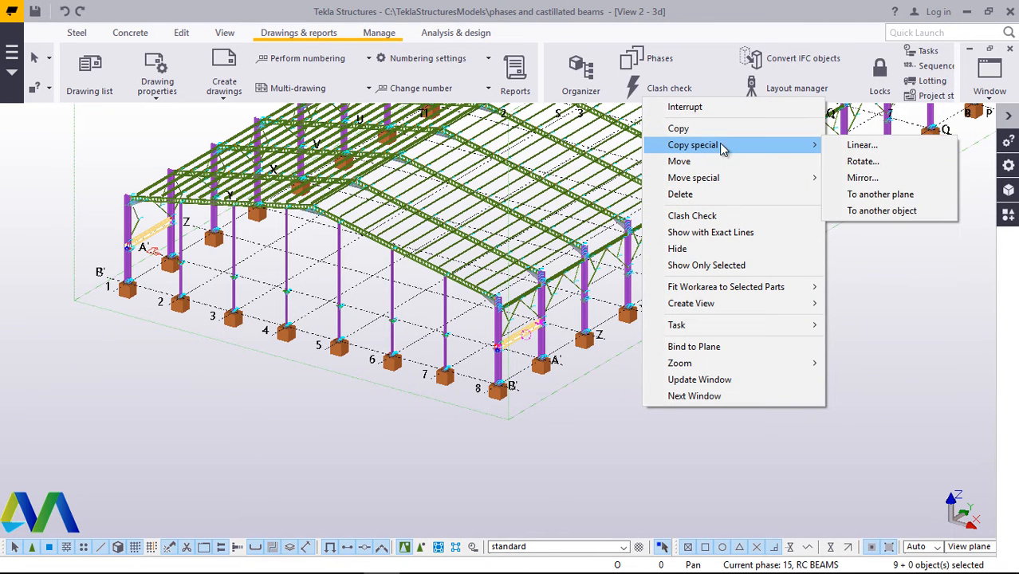
click(862, 147)
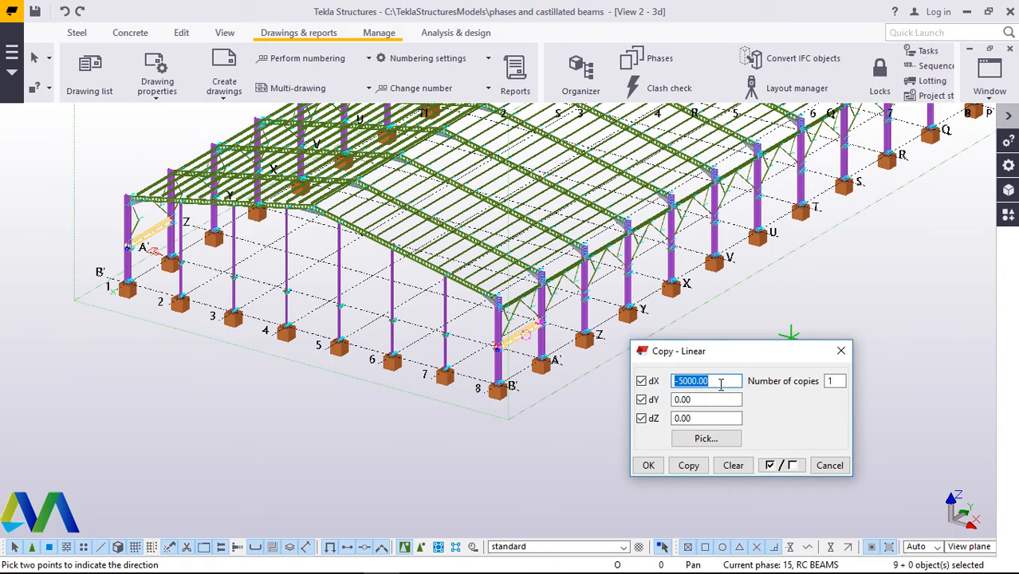
text(0)
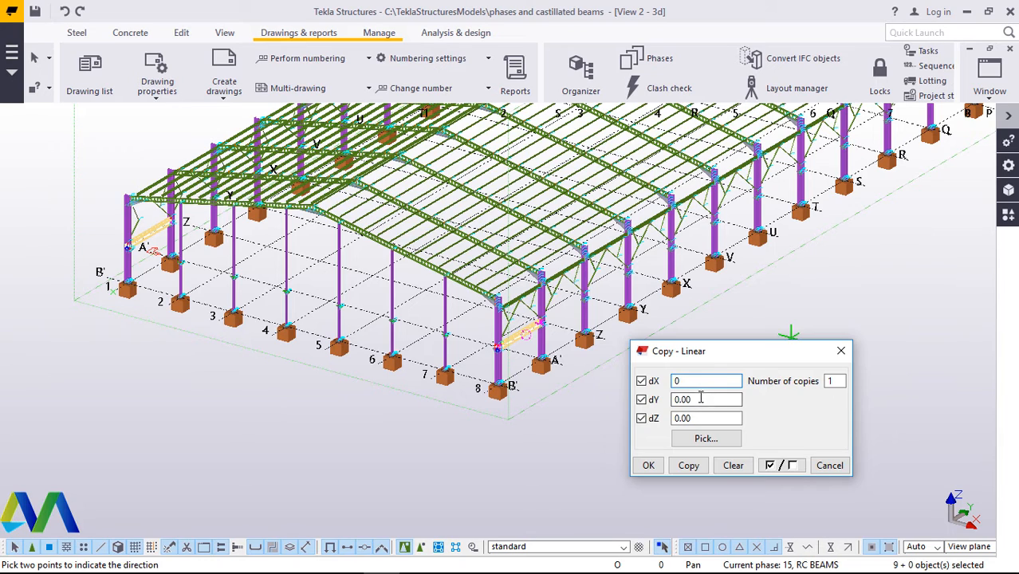
drag(702, 400, 663, 406)
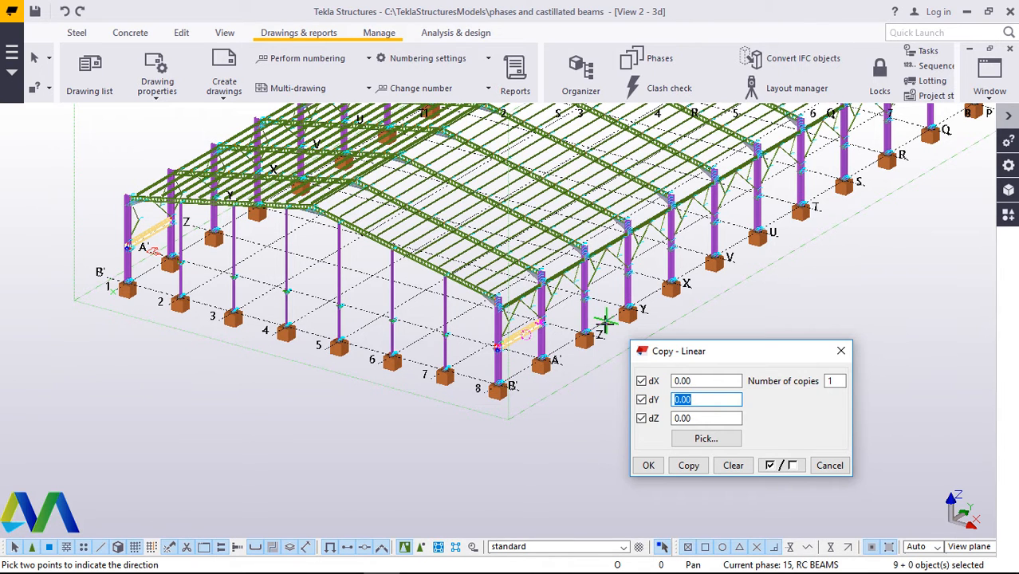
text(6)
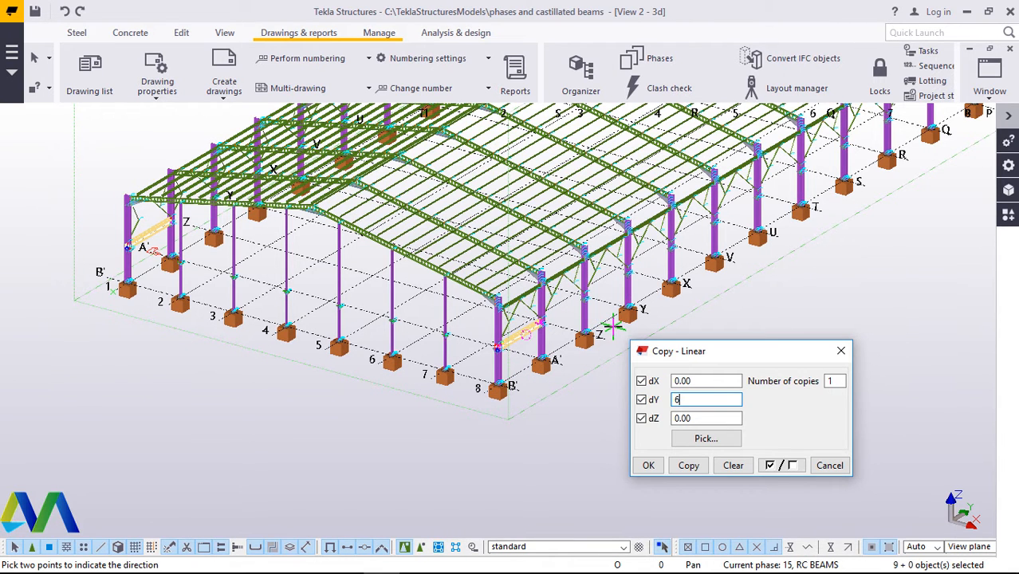
text(000)
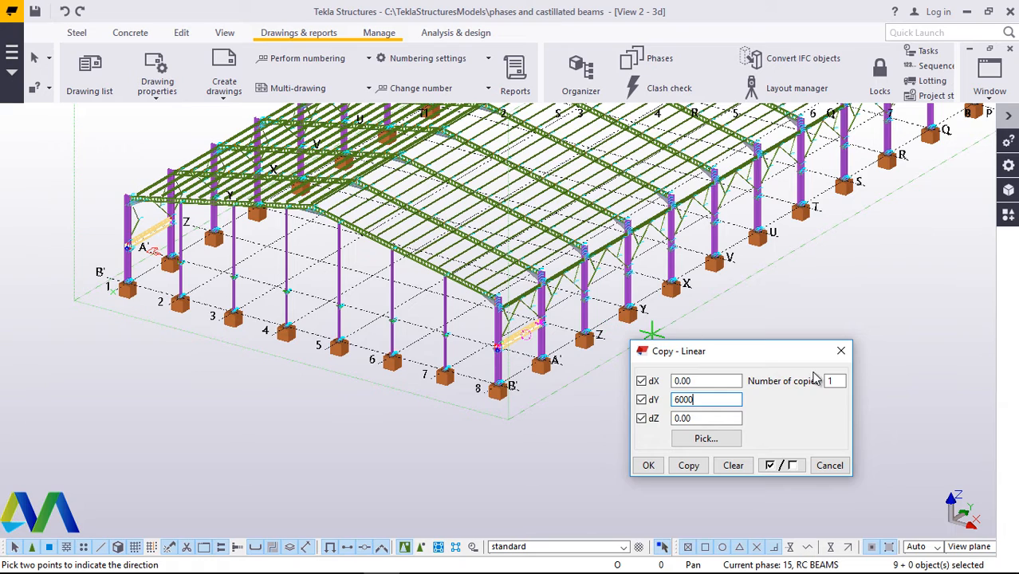
key(Tab)
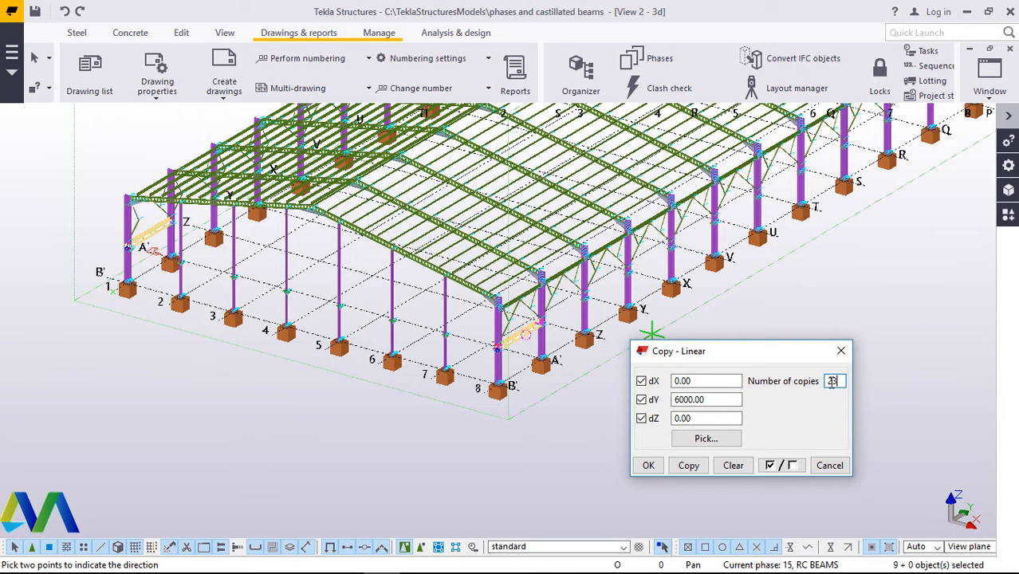
click(692, 467)
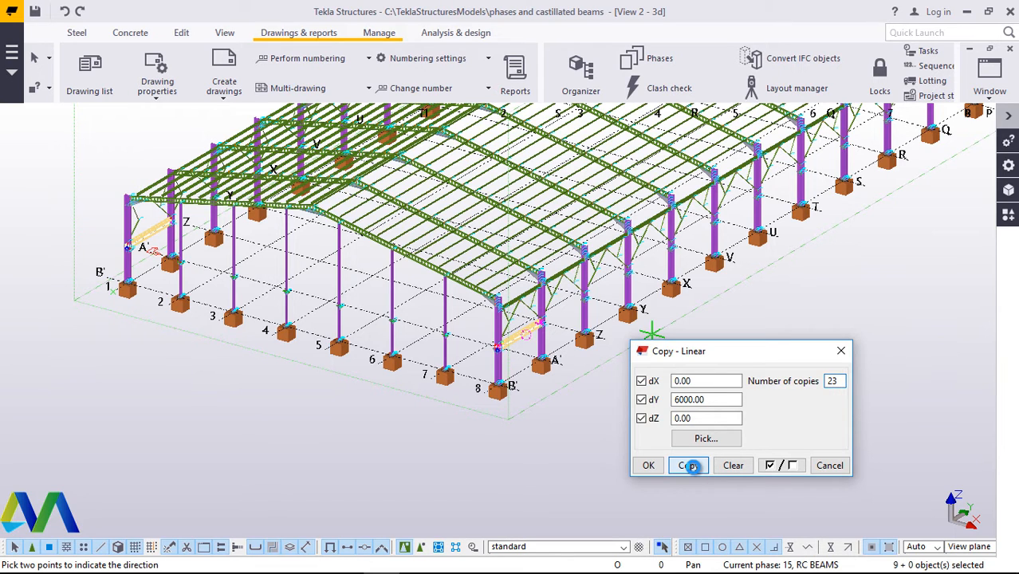
click(695, 471)
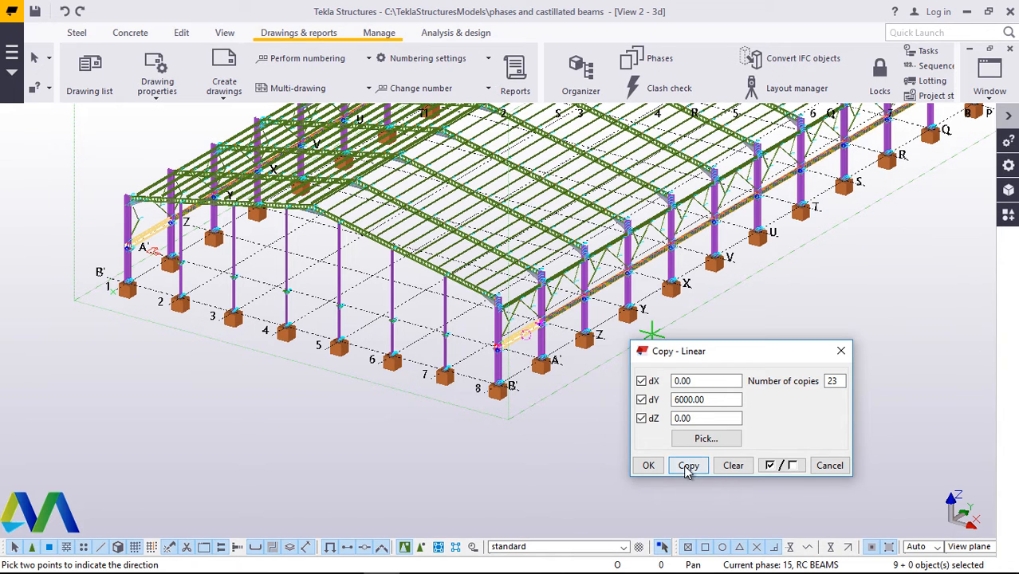
click(647, 465)
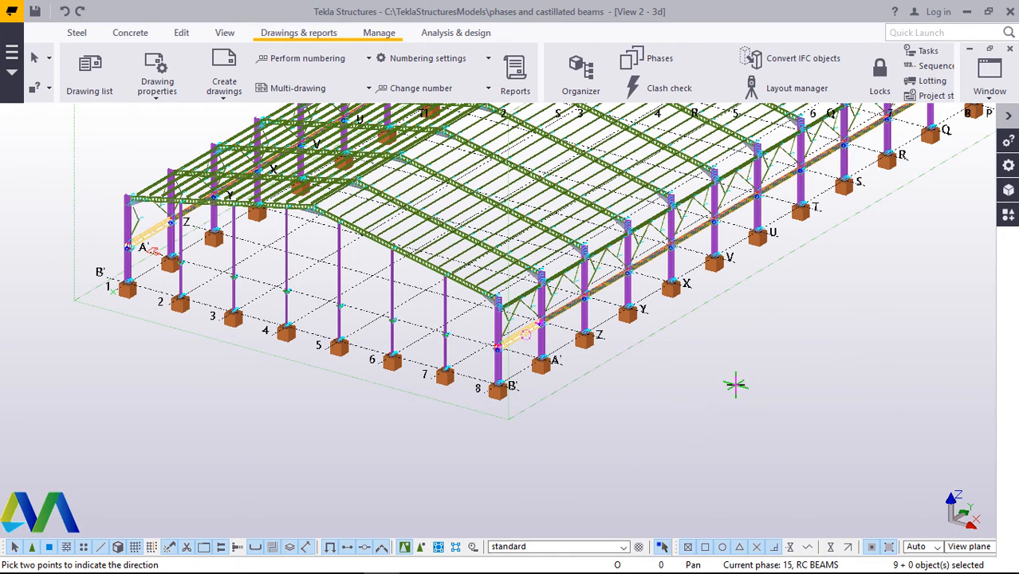
right_click(734, 386)
click(793, 150)
- Examine the copied concrete beams between the columns around the B' end of grid line 8 from several angles
scroll(535, 335, up, 2)
scroll(613, 296, up, 5)
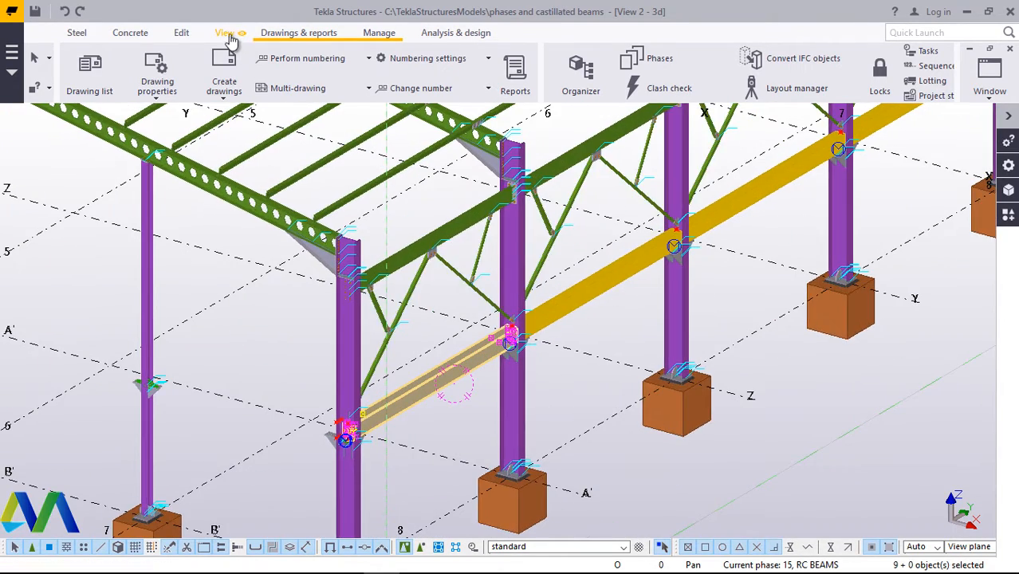
click(226, 33)
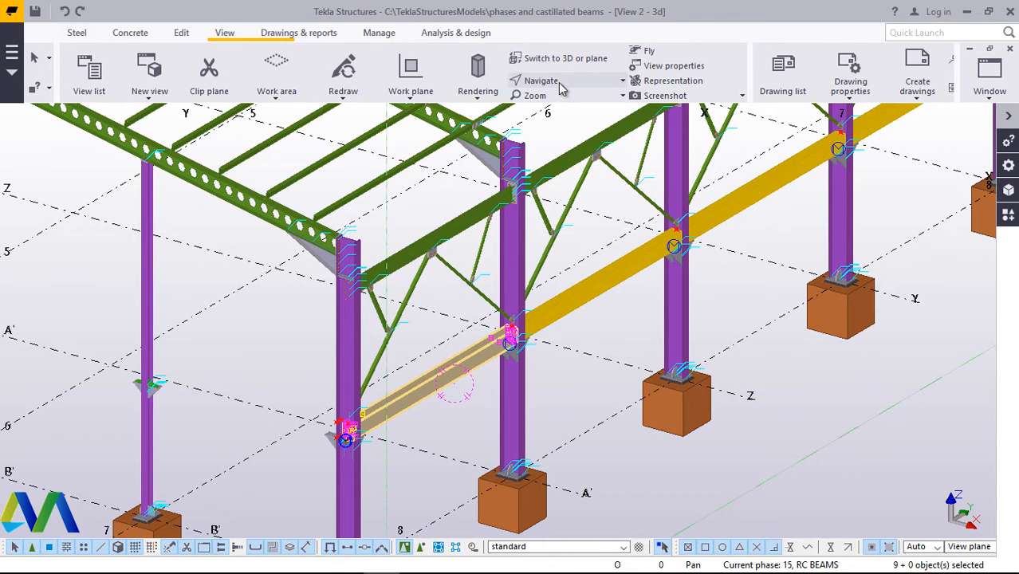
click(561, 82)
click(571, 105)
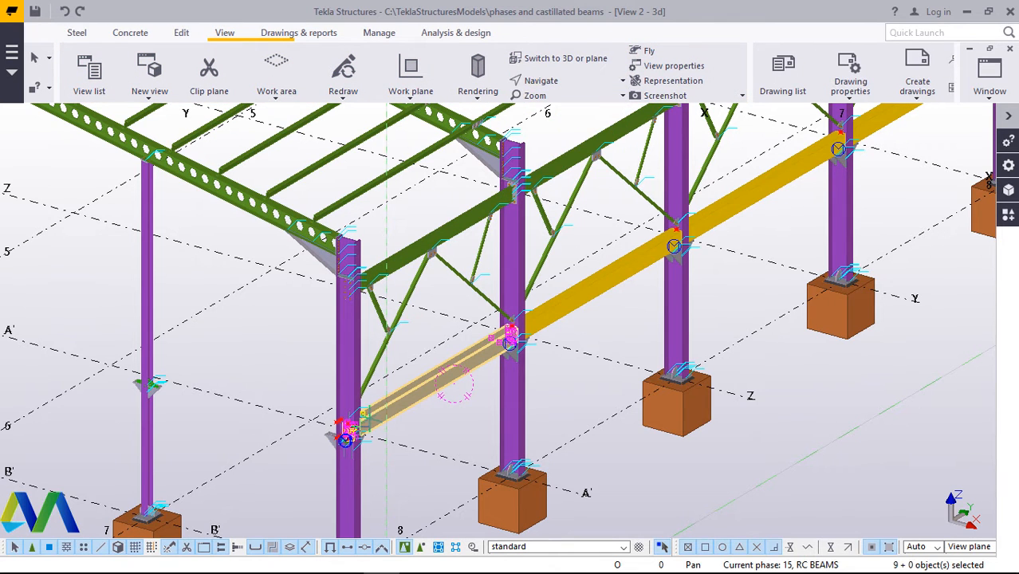
drag(369, 421, 335, 368)
scroll(343, 363, down, 3)
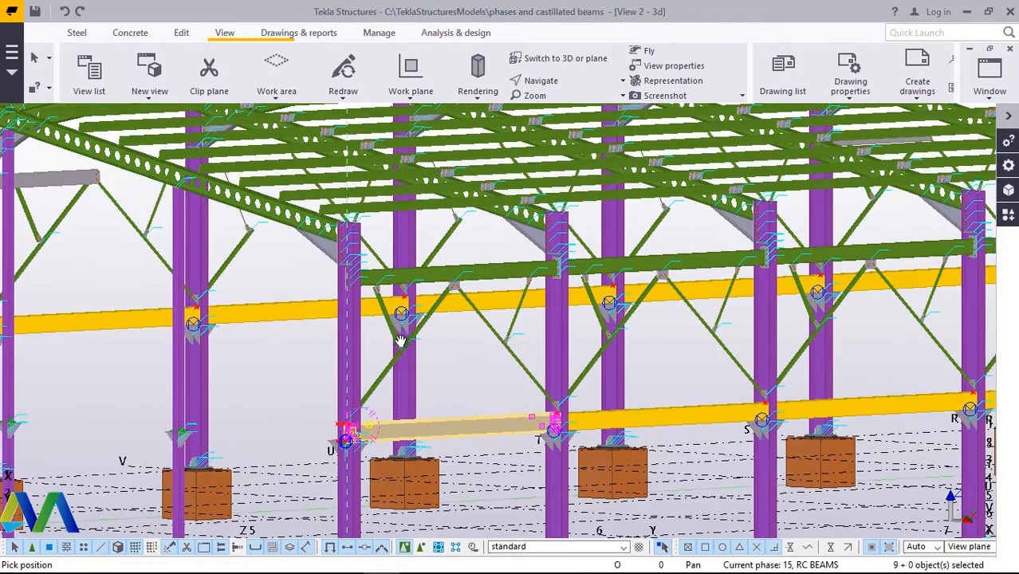
scroll(399, 367, down, 5)
scroll(393, 403, up, 5)
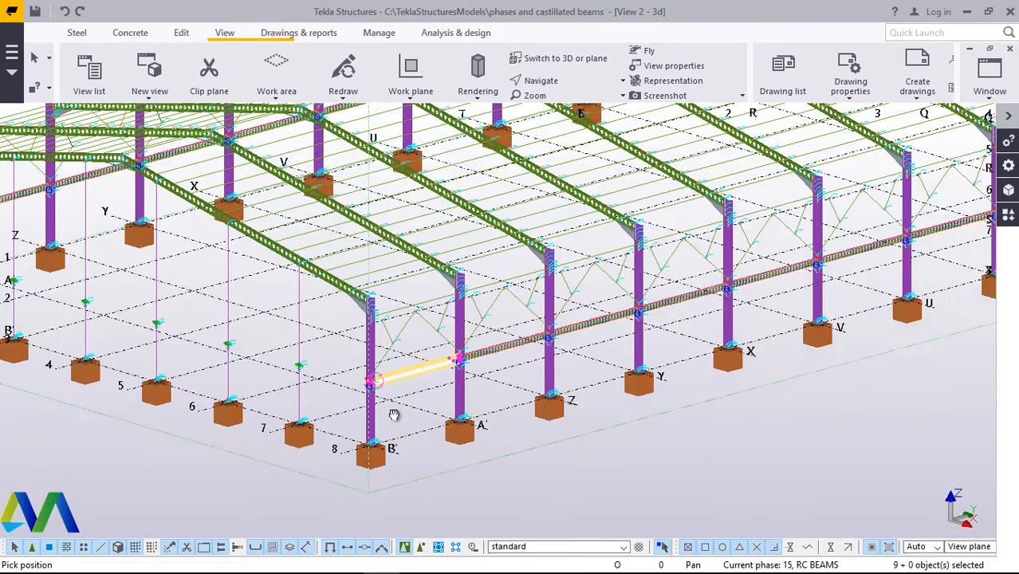
- Check the full rows of copied concrete beams along grid lines 1 and 8, and end the view command
scroll(587, 404, down, 3)
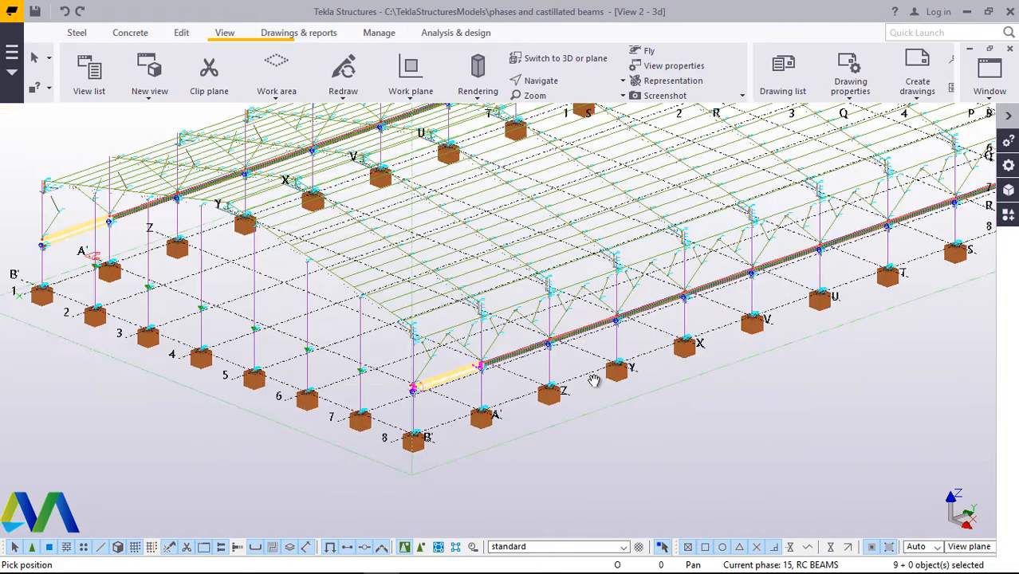
scroll(612, 383, down, 2)
key(ctrl+Left)
key(ctrl+Left)
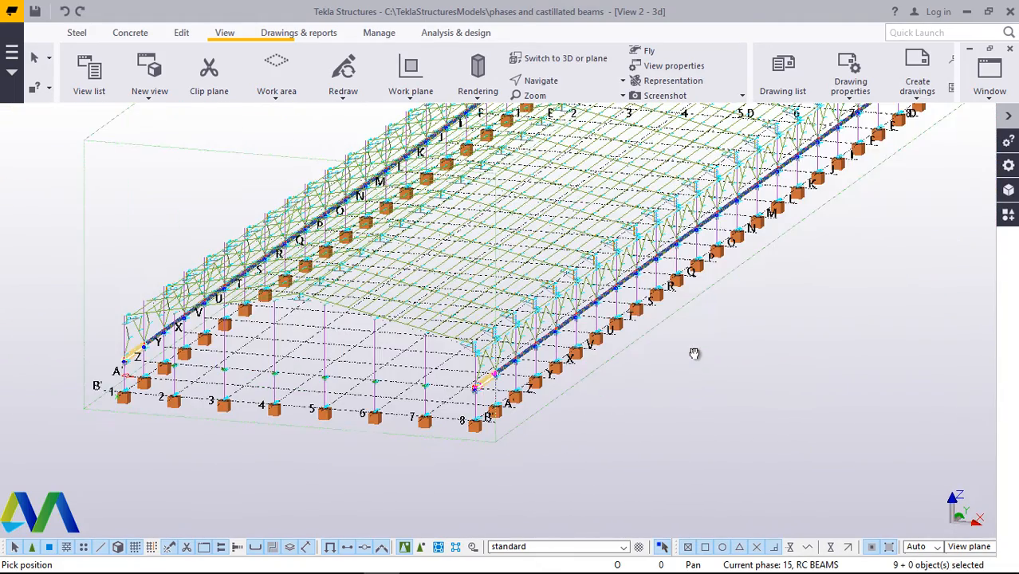
key(ctrl+Left)
key(ctrl+Left)
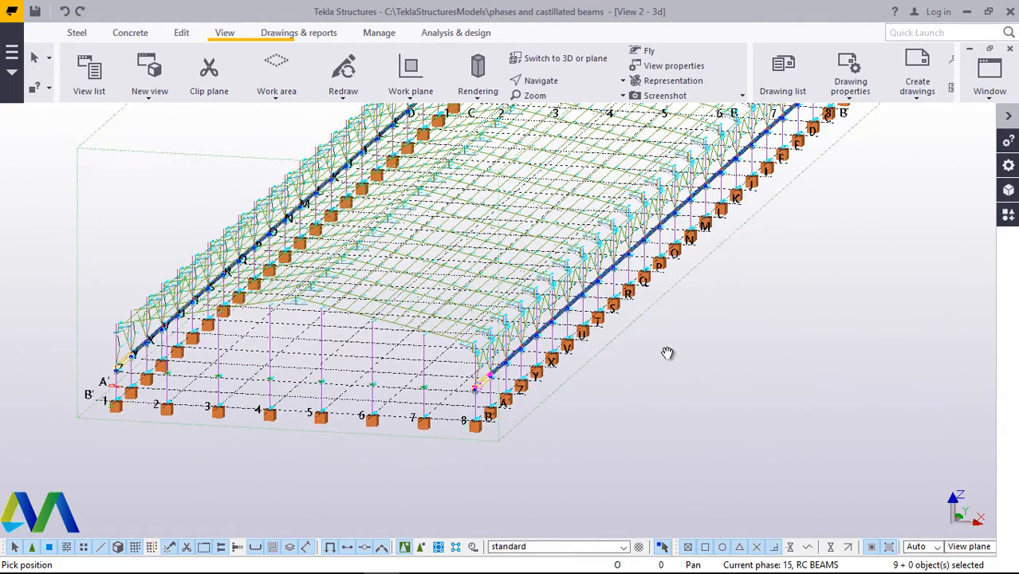
key(ctrl+Right)
scroll(710, 393, up, 3)
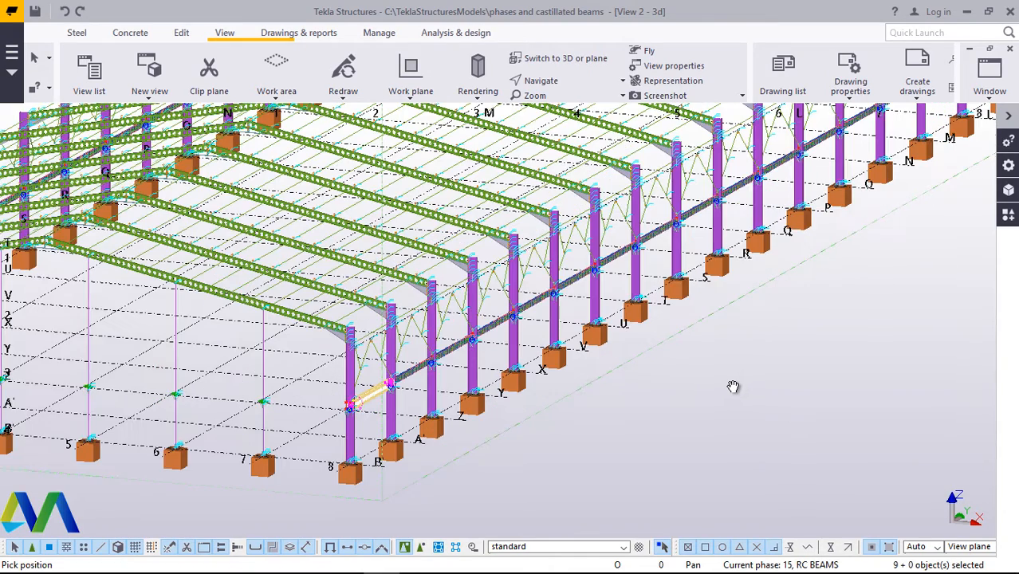
right_click(733, 387)
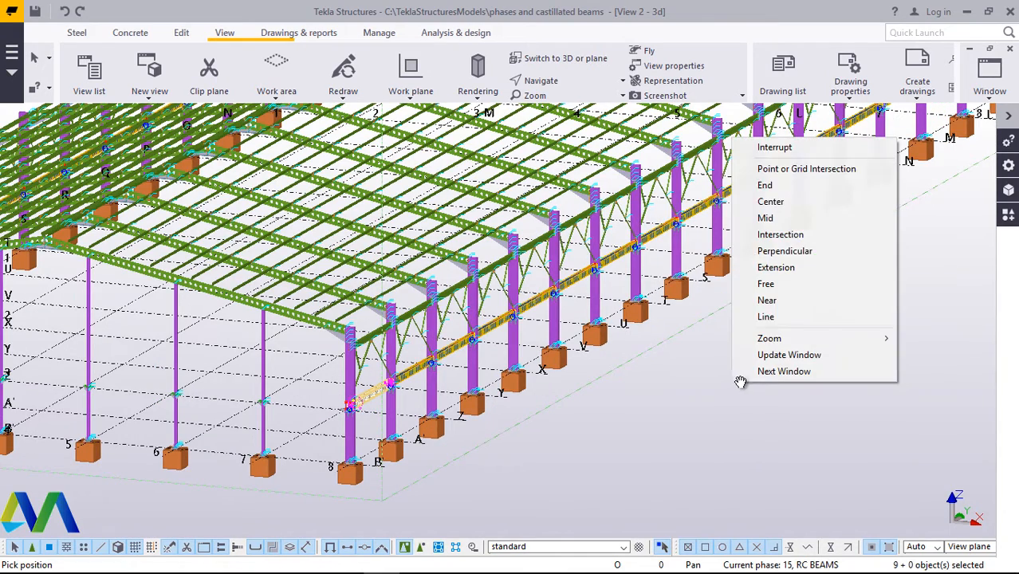
click(766, 148)
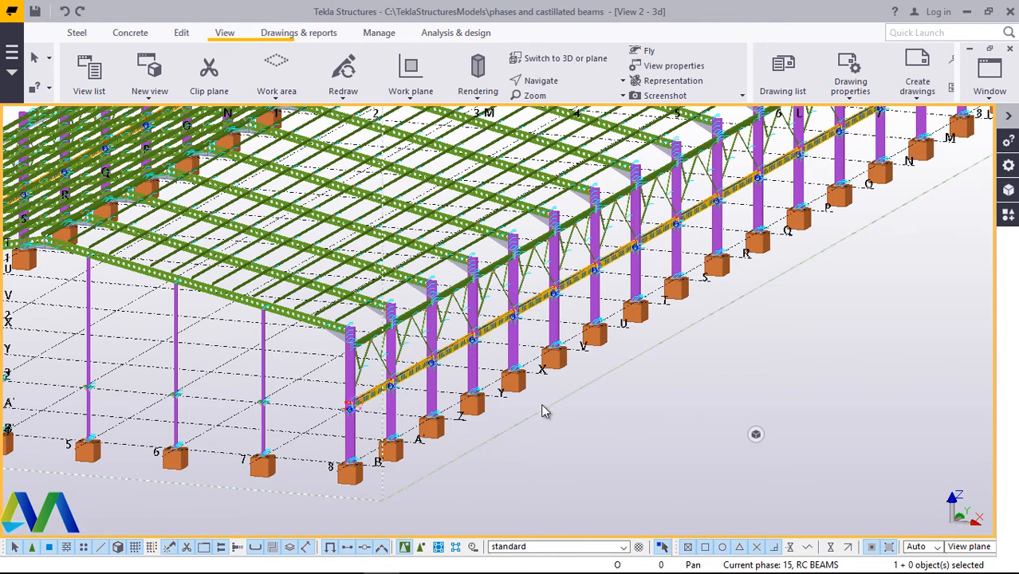
scroll(587, 435, down, 4)
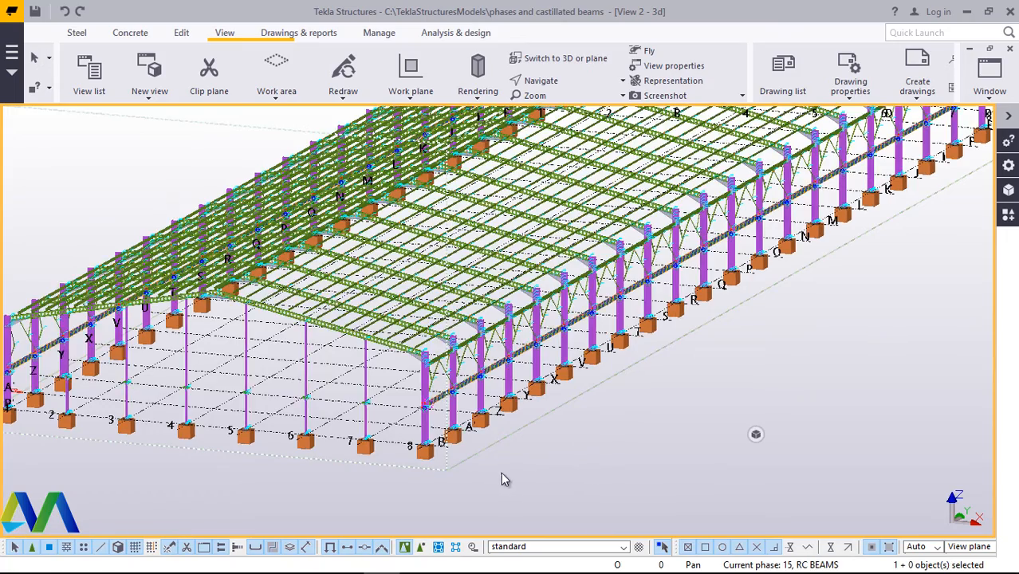
scroll(526, 469, up, 4)
scroll(539, 469, up, 1)
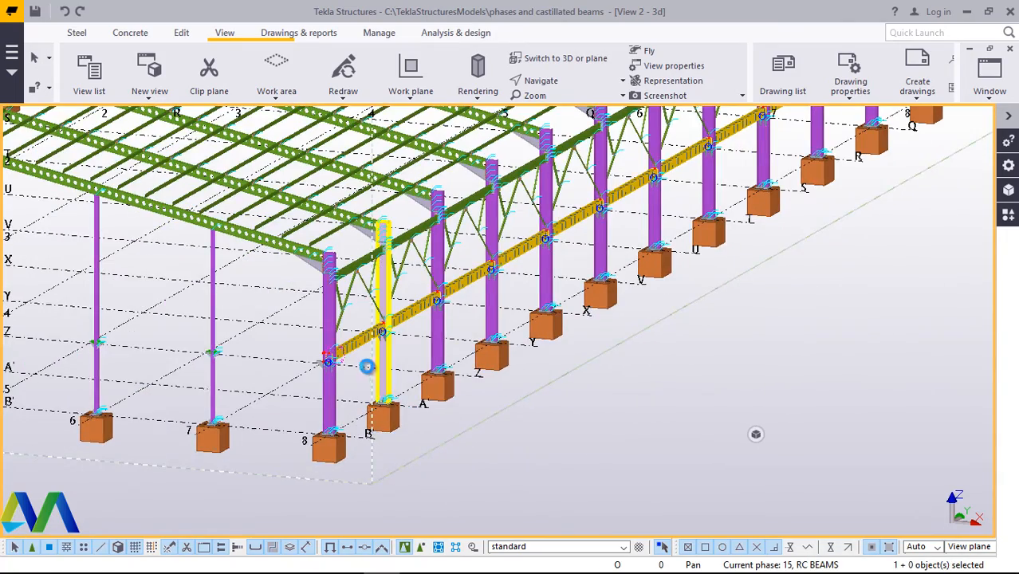
scroll(368, 369, up, 5)
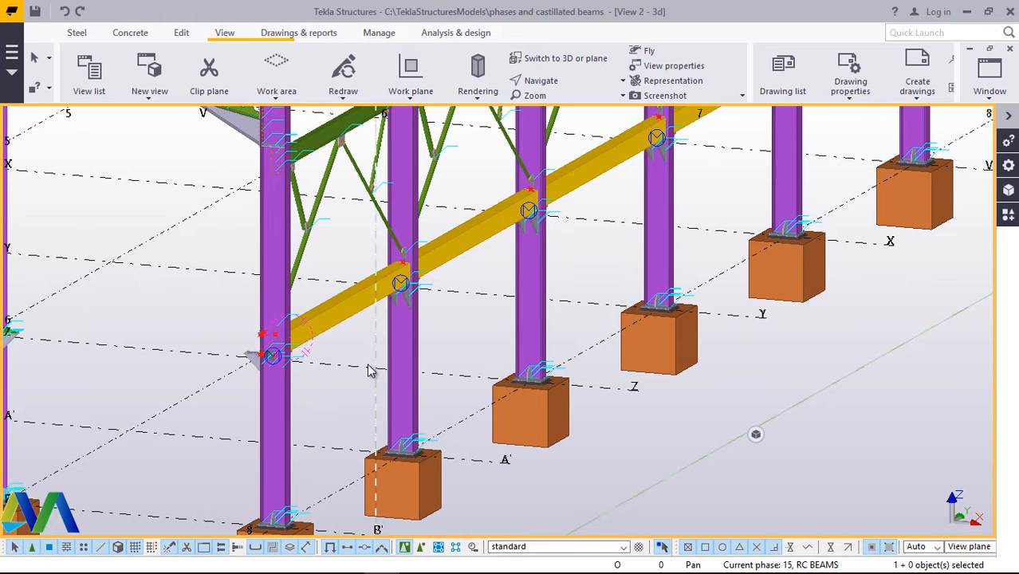
- Select all objects in phase 15, RC BEAMS, with the Phase Manager and check them along both sides of the building
click(301, 34)
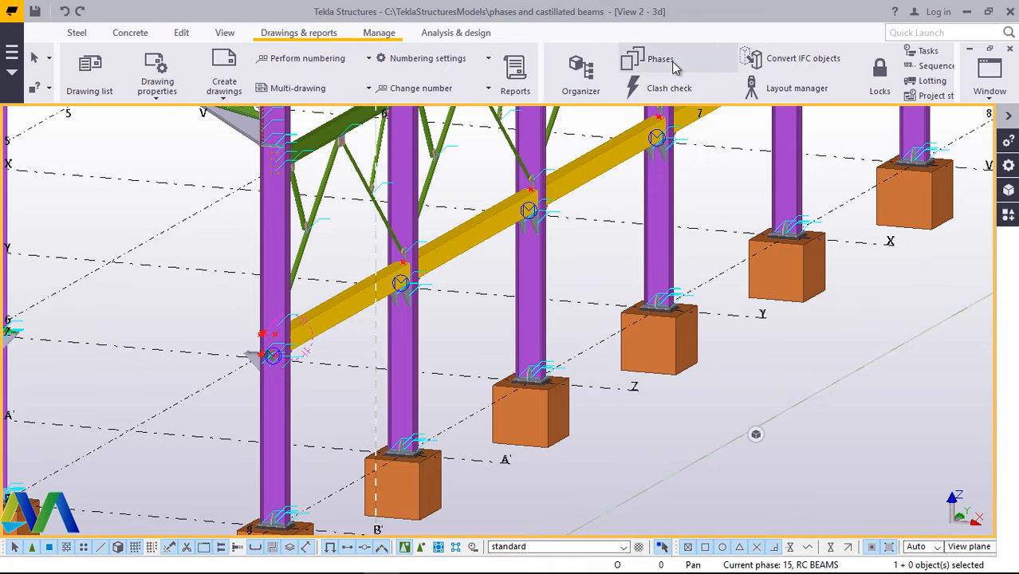
click(672, 63)
scroll(762, 303, down, 1)
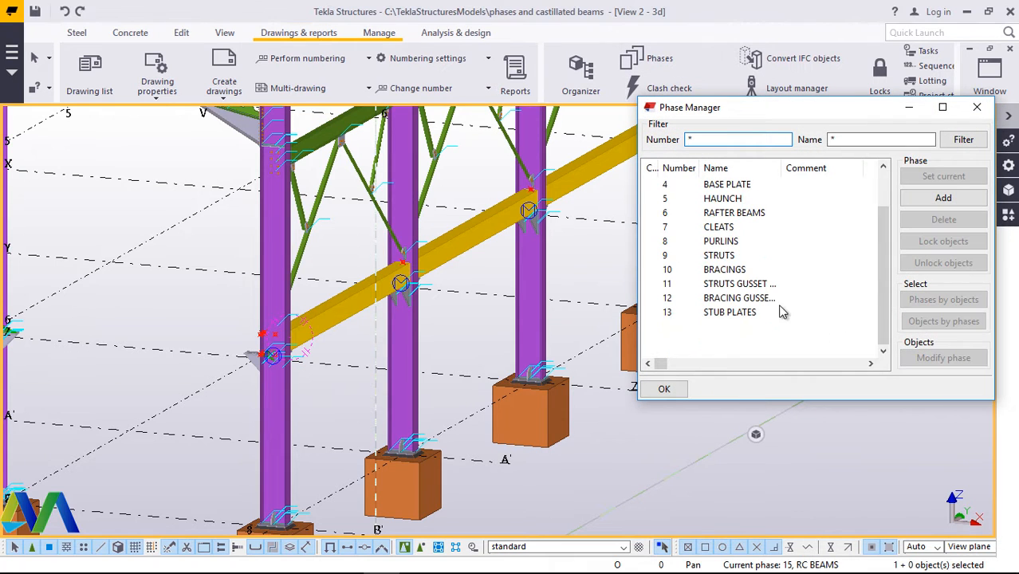
click(734, 341)
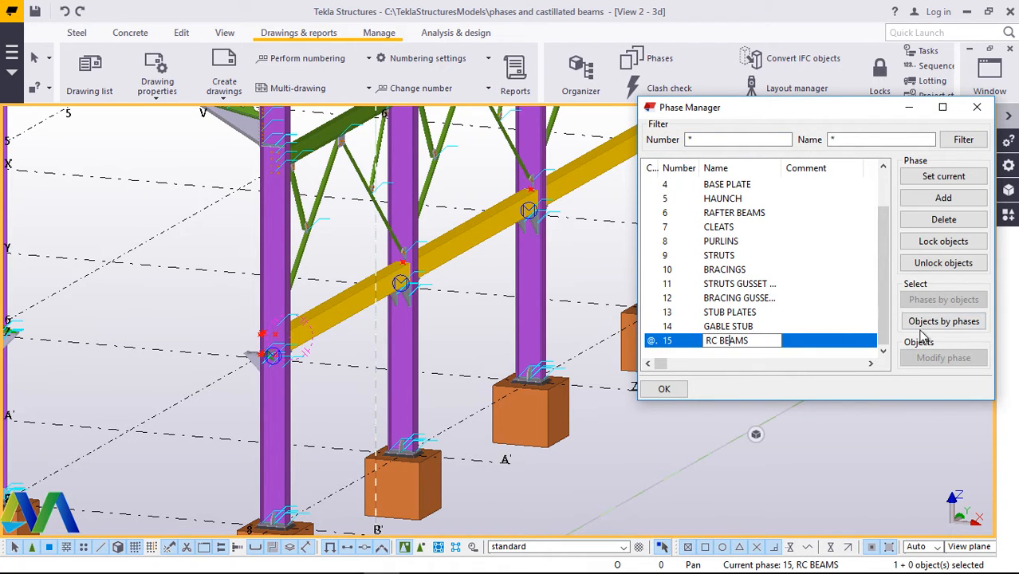
click(949, 324)
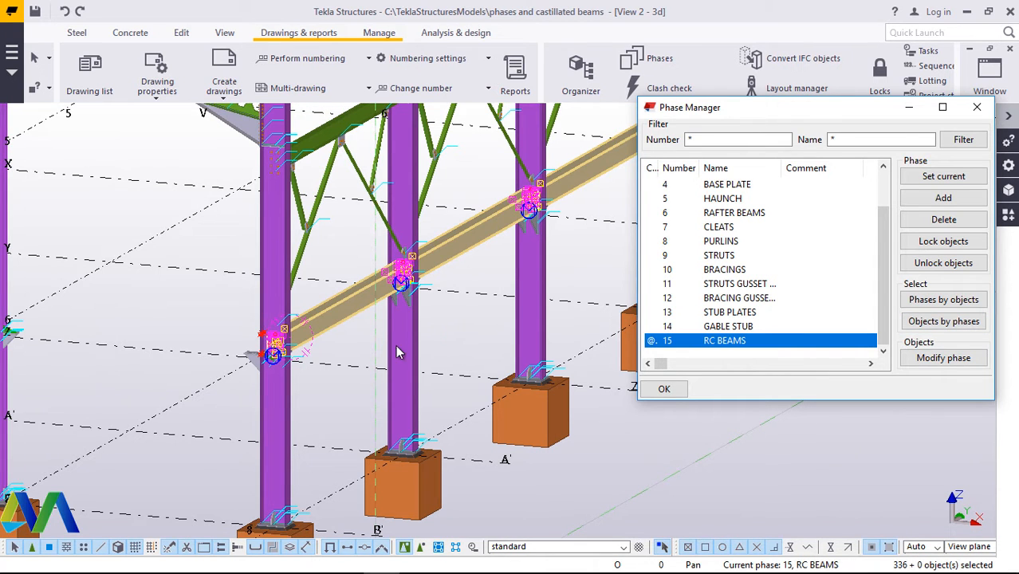
scroll(430, 346, down, 5)
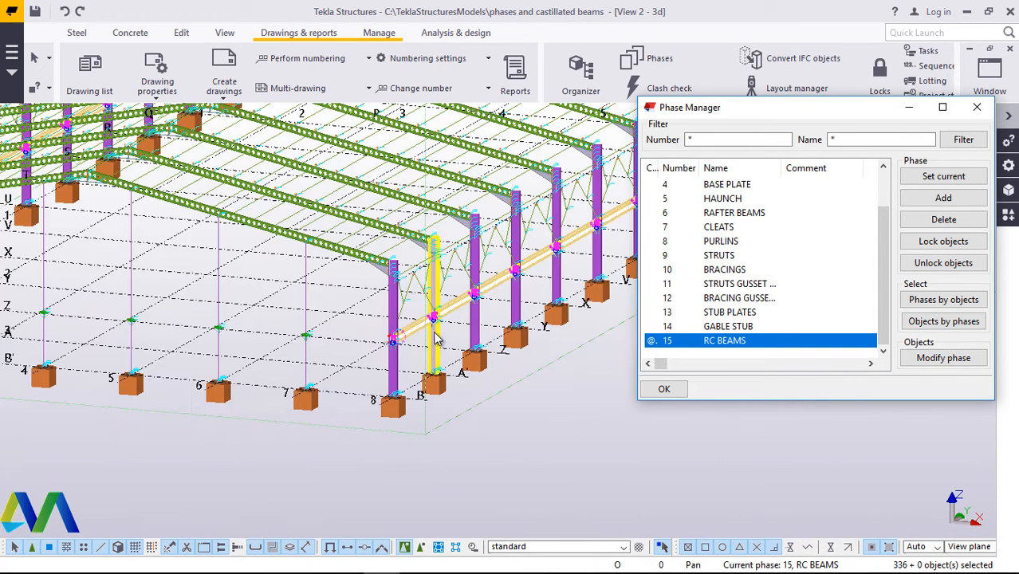
scroll(451, 339, down, 3)
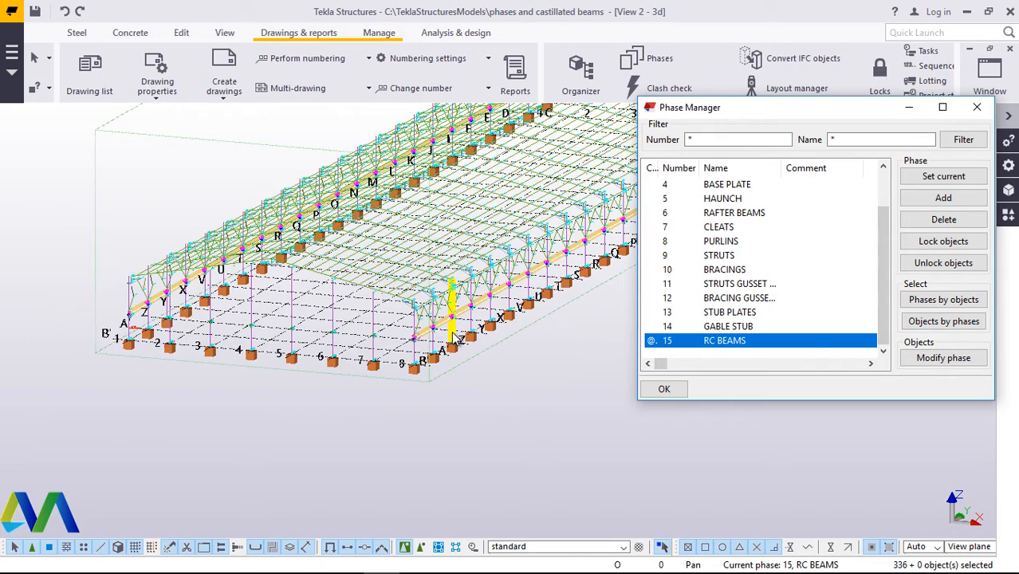
scroll(452, 339, down, 2)
scroll(451, 339, up, 5)
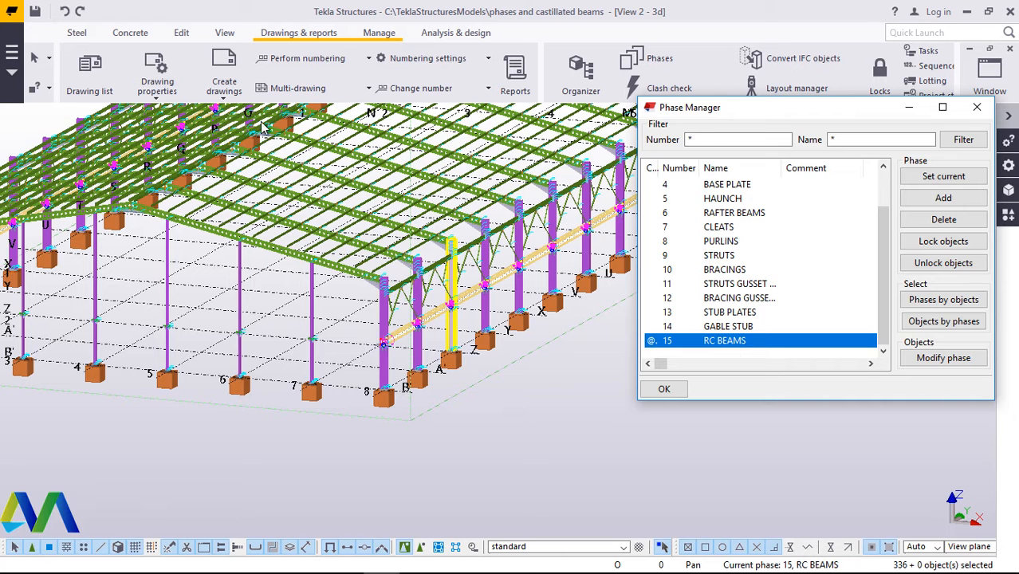
click(225, 98)
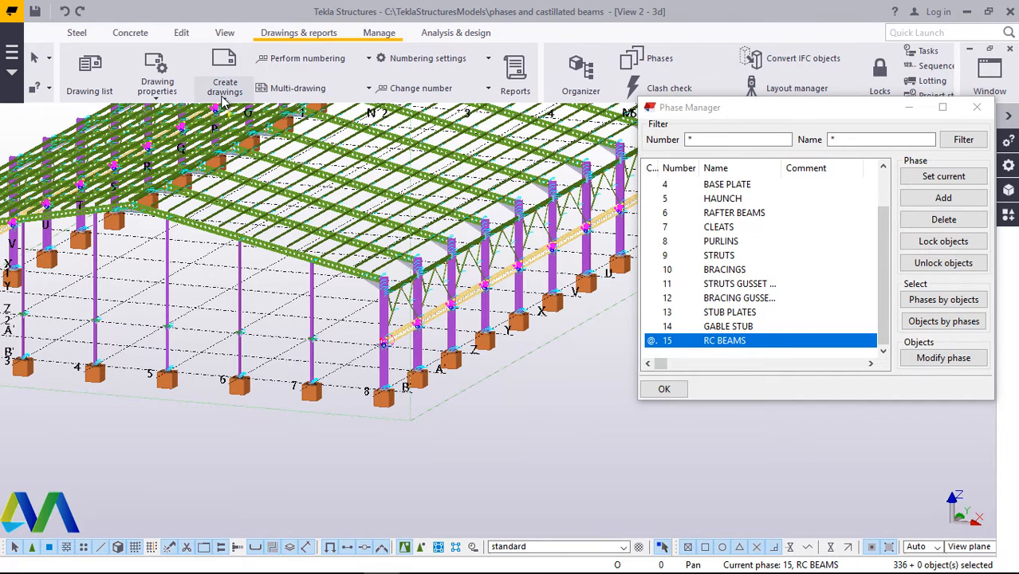
click(222, 96)
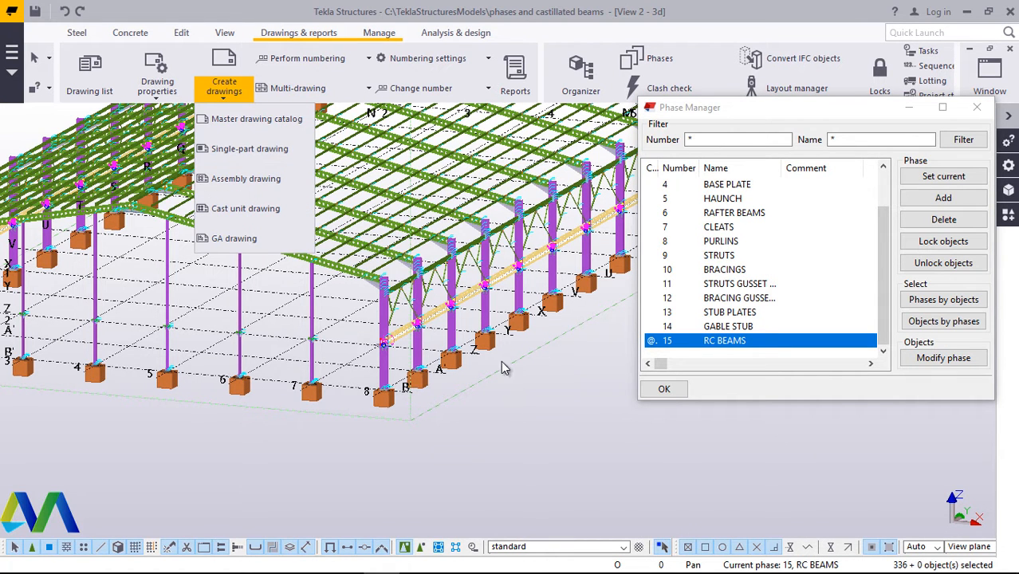
click(562, 407)
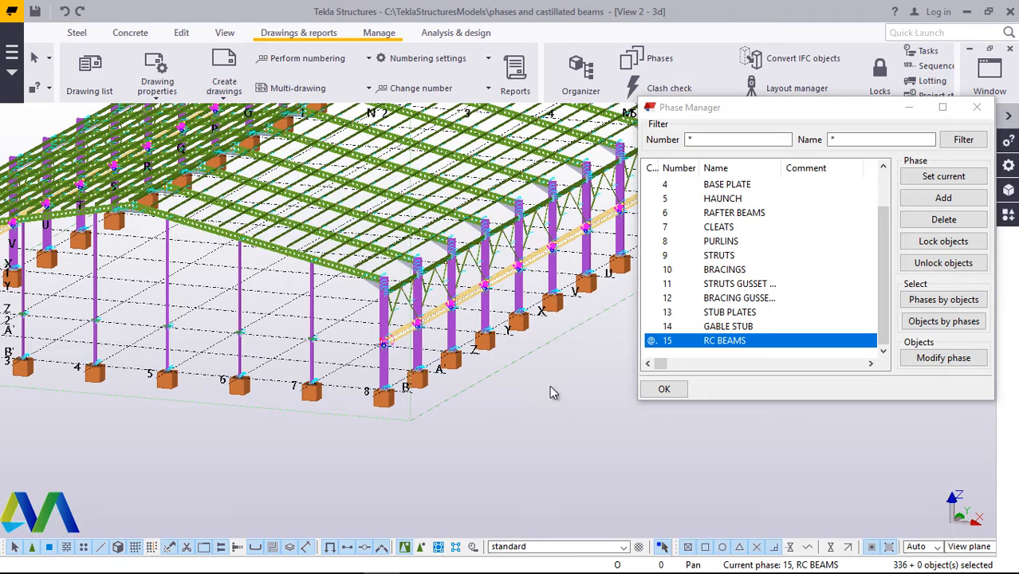
- Clear the selection of RC beams in the model and close the Phase Manager
scroll(456, 330, up, 4)
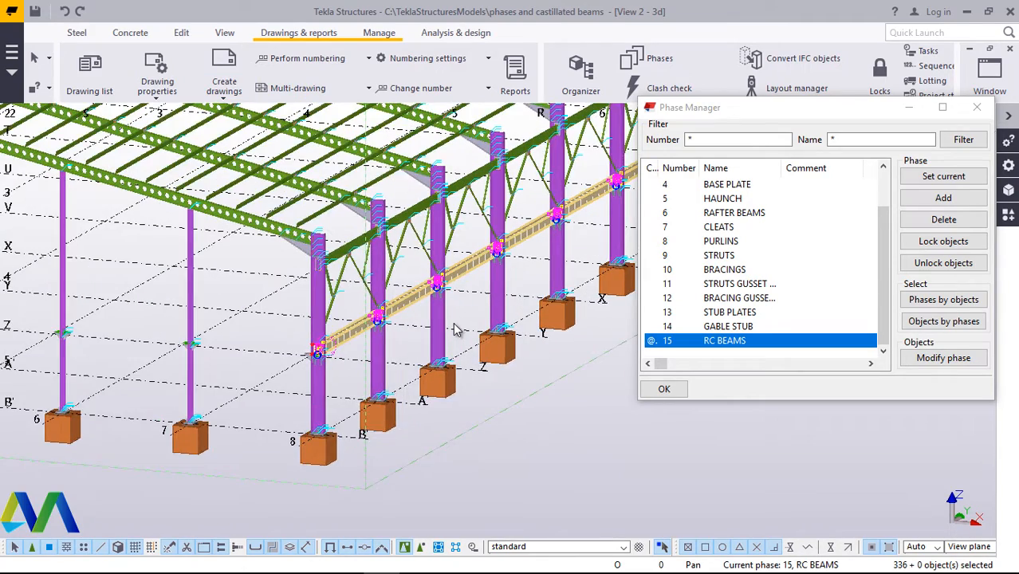
scroll(456, 330, up, 3)
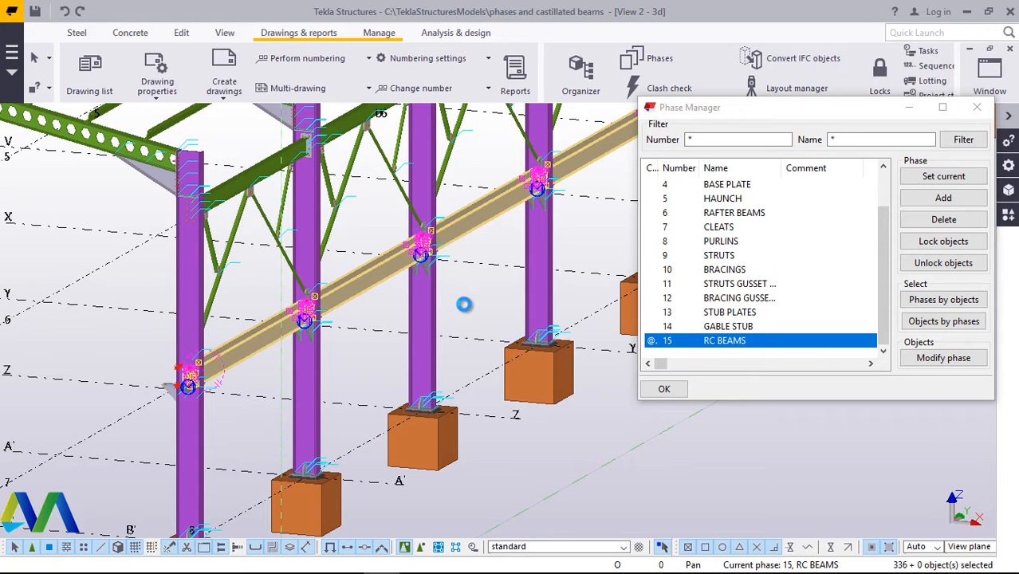
click(466, 307)
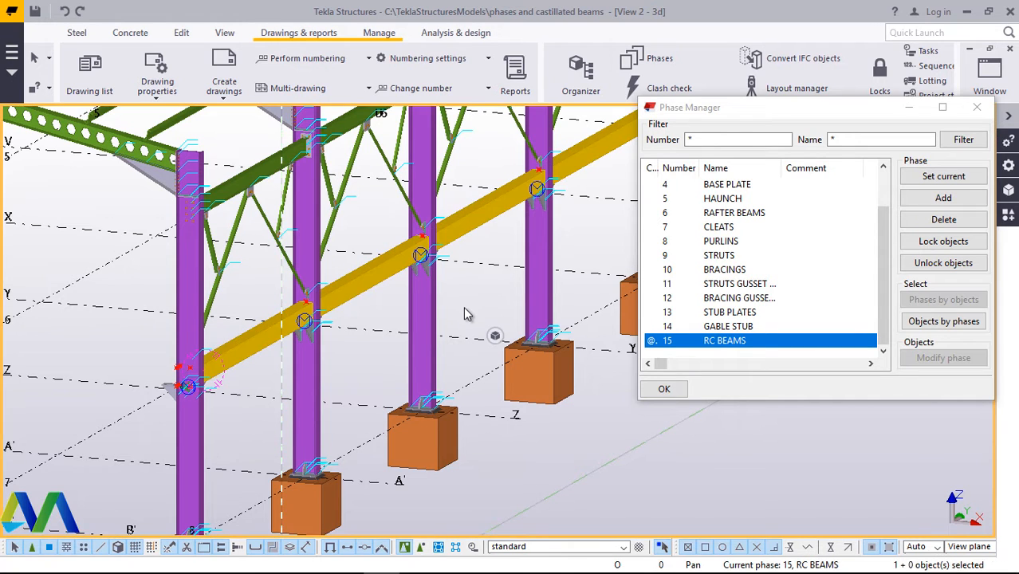
click(667, 389)
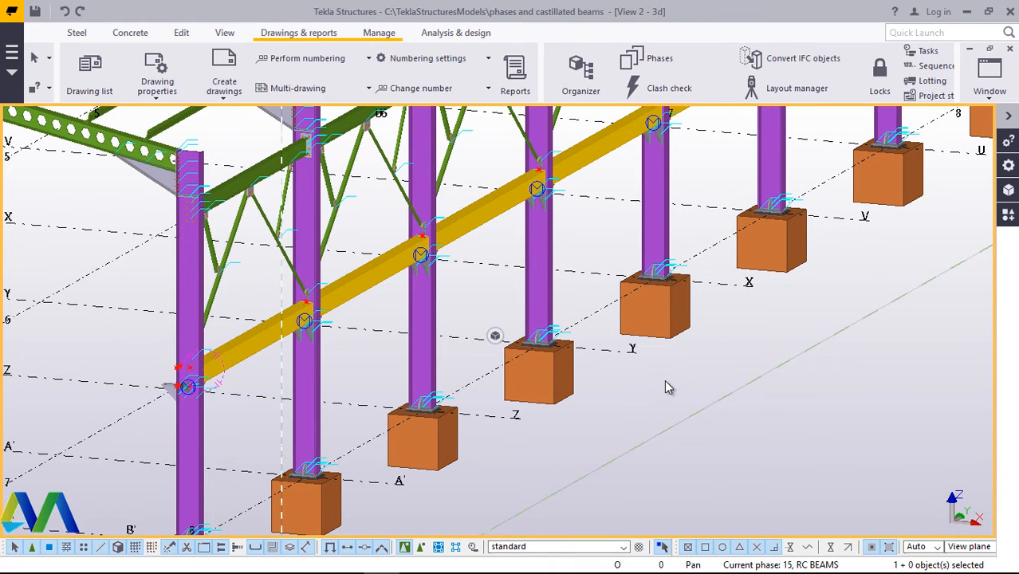
- Inspect the gable stub plate on the corner column at grids 1 and B' from a rotated viewpoint, and end the view command
scroll(666, 379, down, 2)
scroll(681, 356, down, 1)
scroll(391, 361, down, 1)
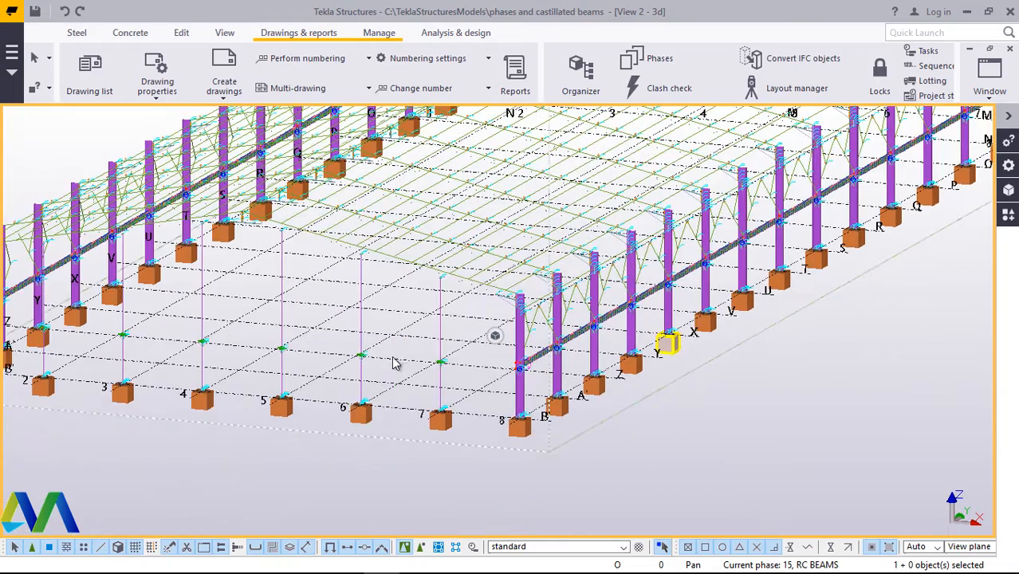
scroll(456, 363, down, 1)
scroll(220, 359, up, 4)
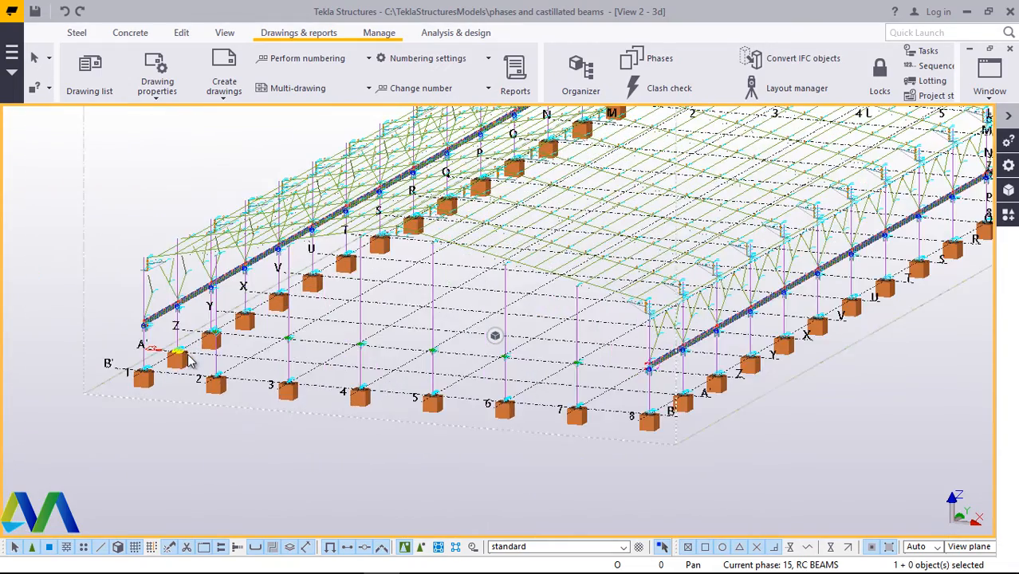
scroll(134, 339, up, 2)
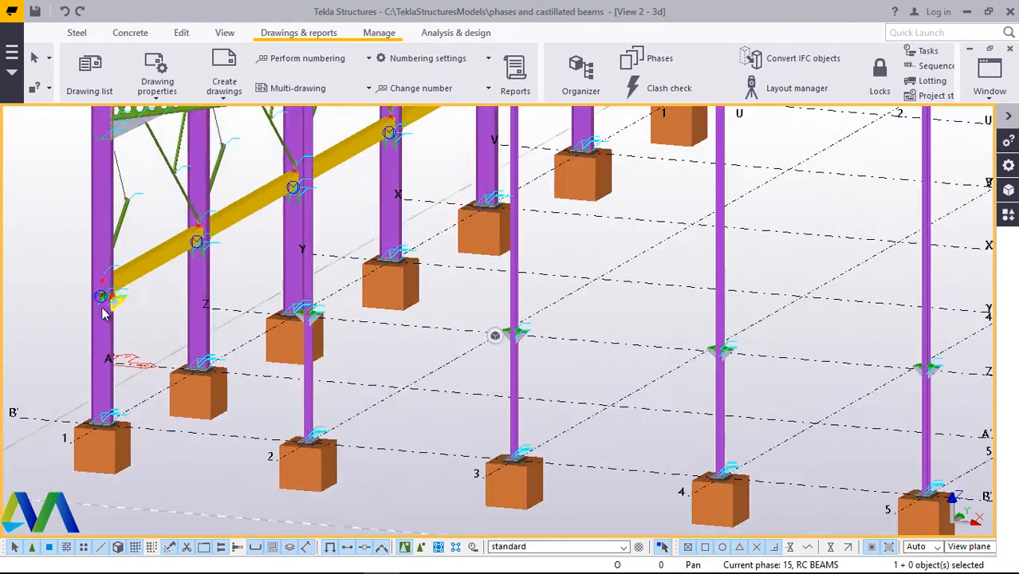
scroll(106, 301, up, 1)
scroll(106, 301, up, 1)
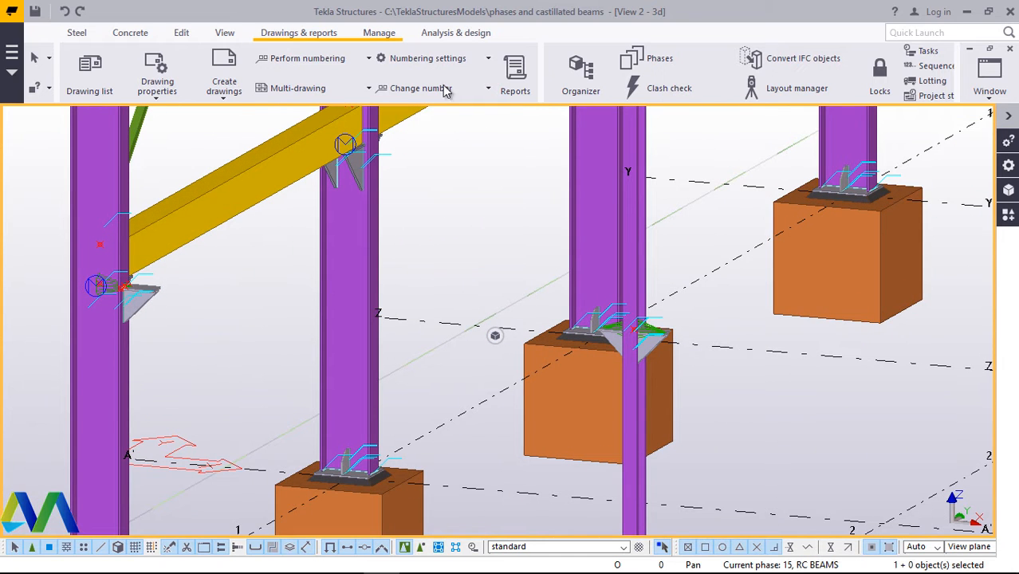
click(224, 39)
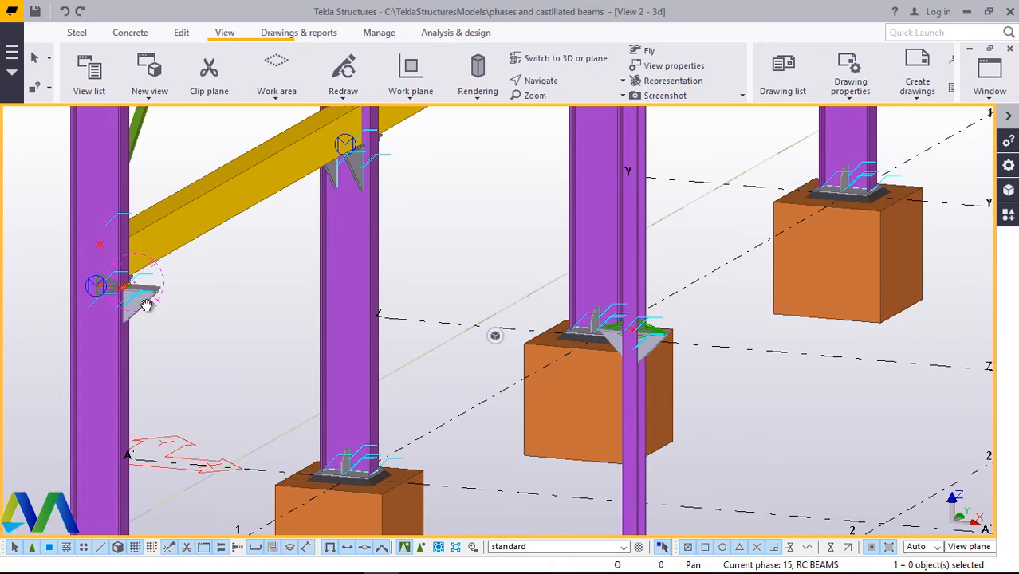
ctrl+middle_drag(98, 349, 128, 292)
scroll(129, 291, up, 1)
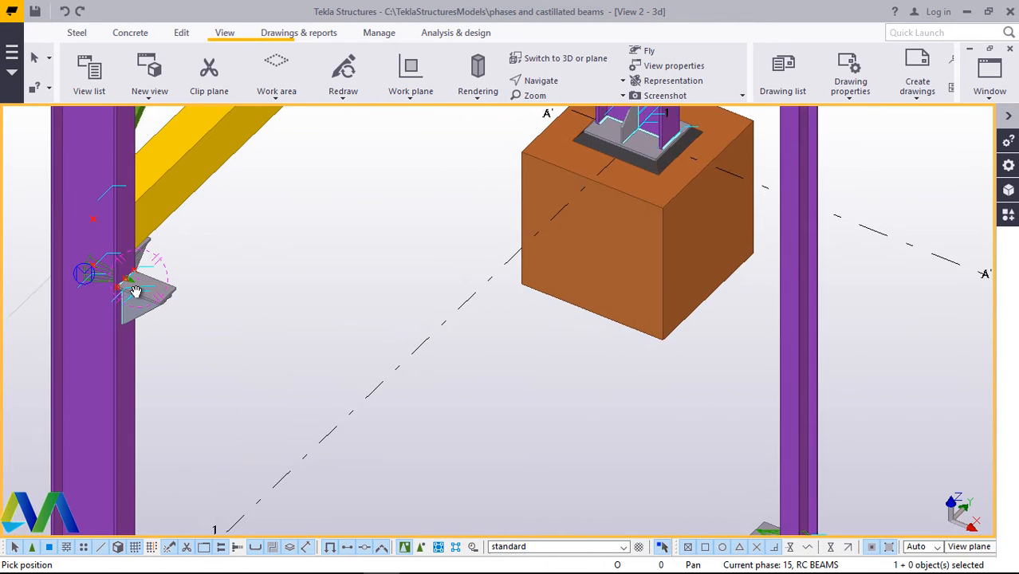
scroll(199, 263, up, 2)
right_click(310, 214)
click(343, 230)
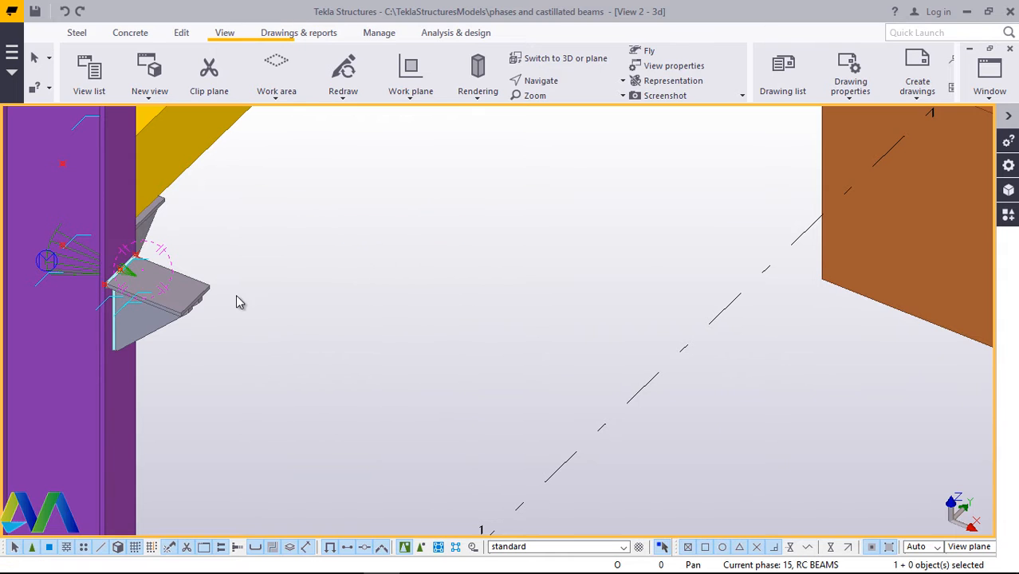
- Compare the stub plate on the corner column at grid 1 with the one on the gable column at grid 2
scroll(151, 279, down, 3)
scroll(157, 271, down, 2)
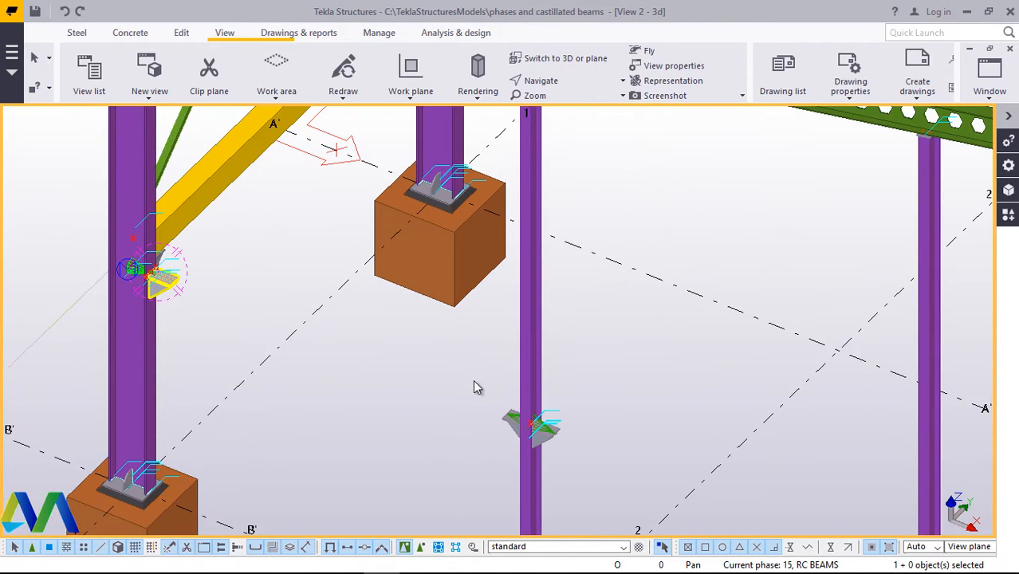
scroll(513, 417, up, 2)
scroll(654, 391, down, 1)
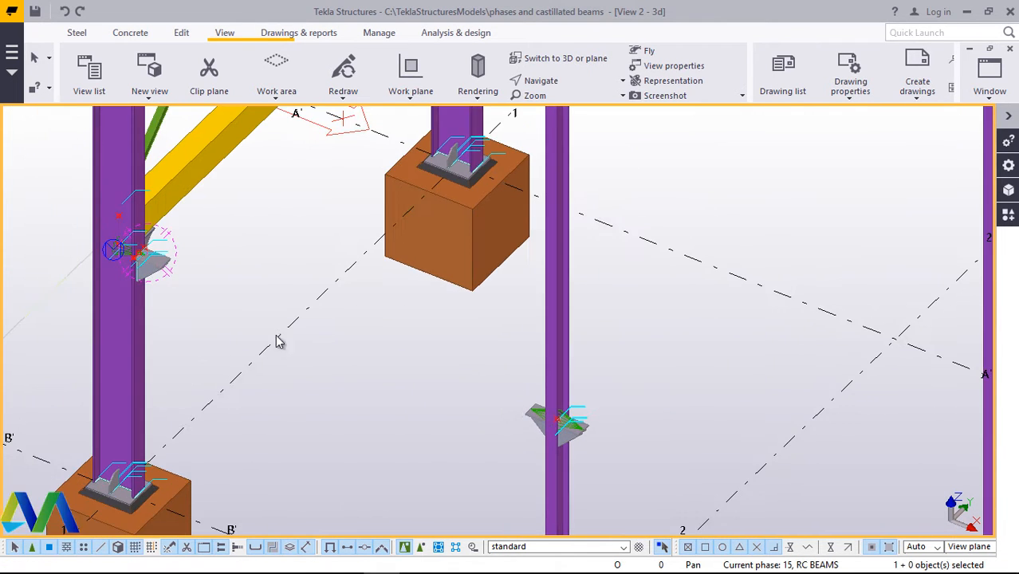
scroll(138, 262, up, 3)
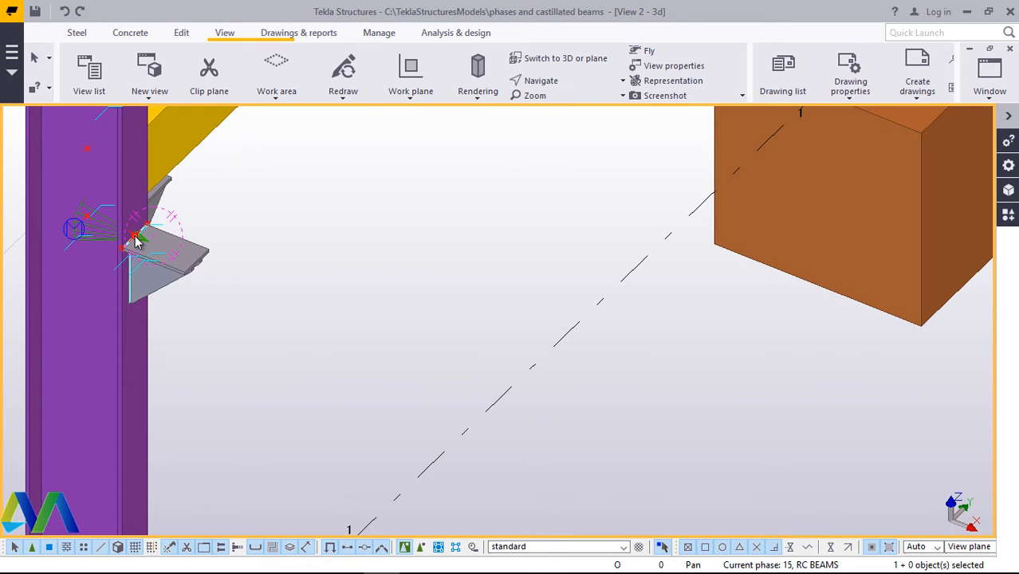
scroll(136, 235, down, 3)
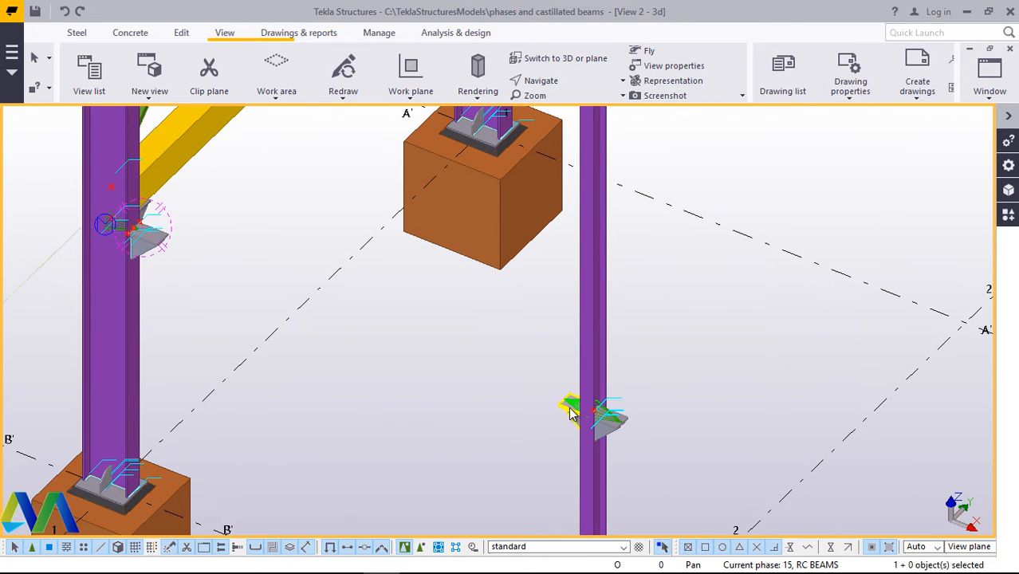
scroll(570, 409, up, 1)
scroll(590, 407, down, 1)
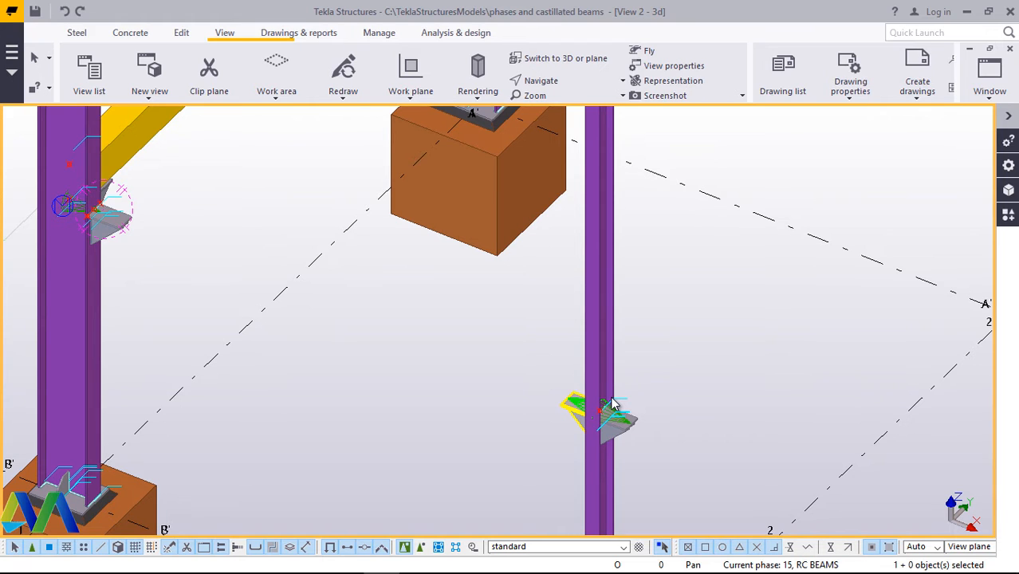
- Display the parts as semi-transparent and focus on the stub plate of the corner column at grids 1 and B'
key(ctrl+5)
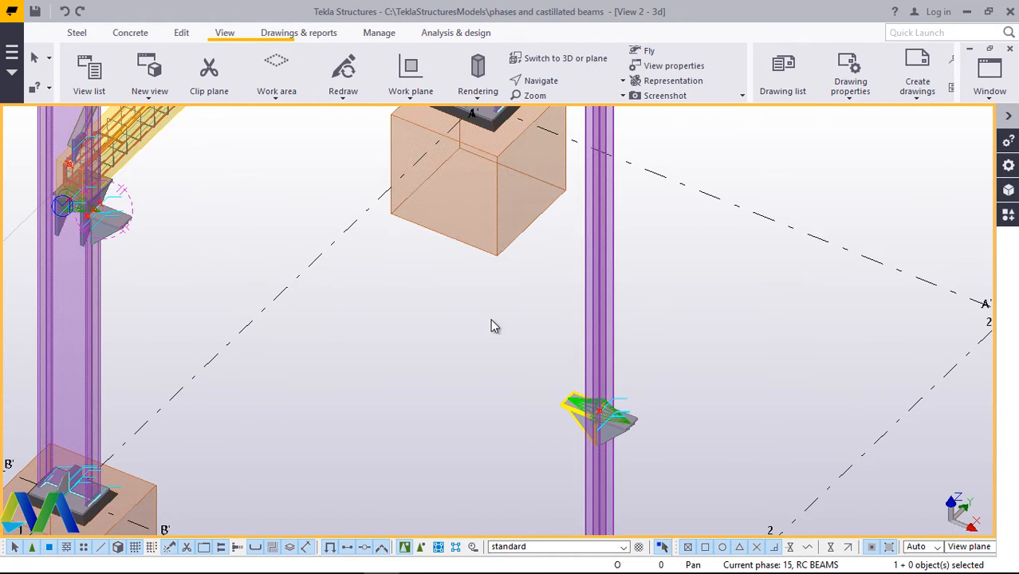
scroll(94, 209, up, 2)
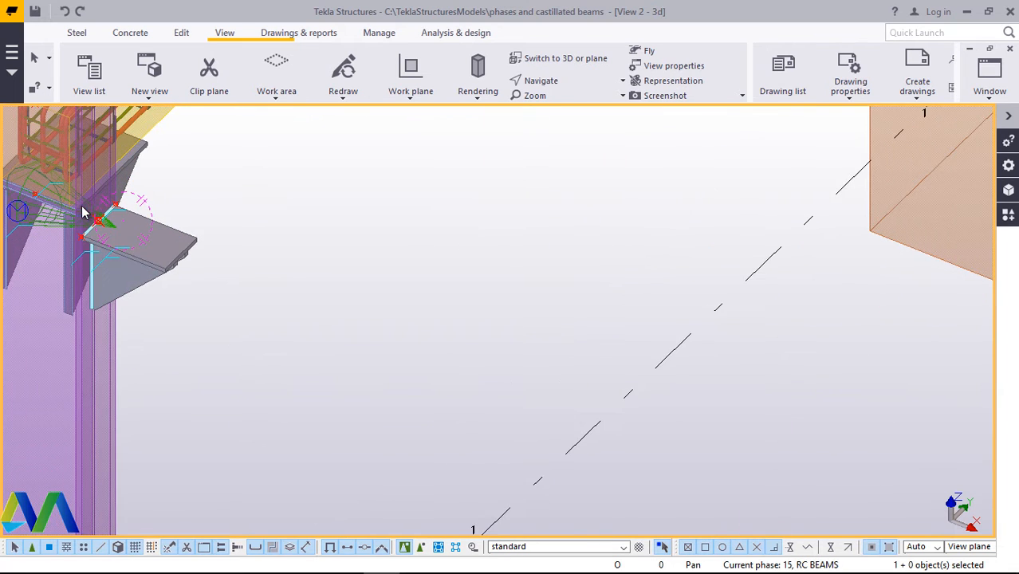
scroll(106, 228, up, 2)
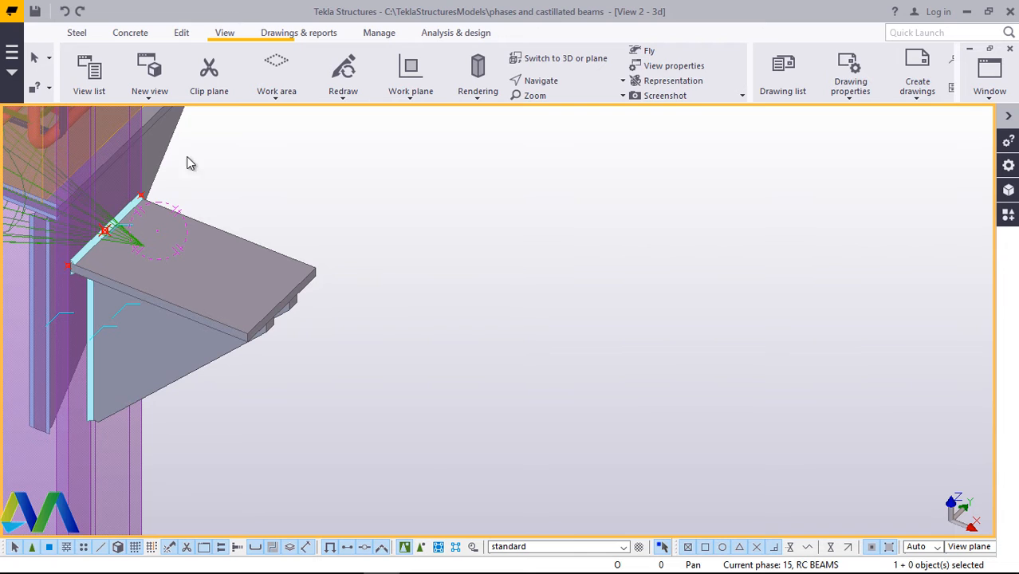
click(182, 36)
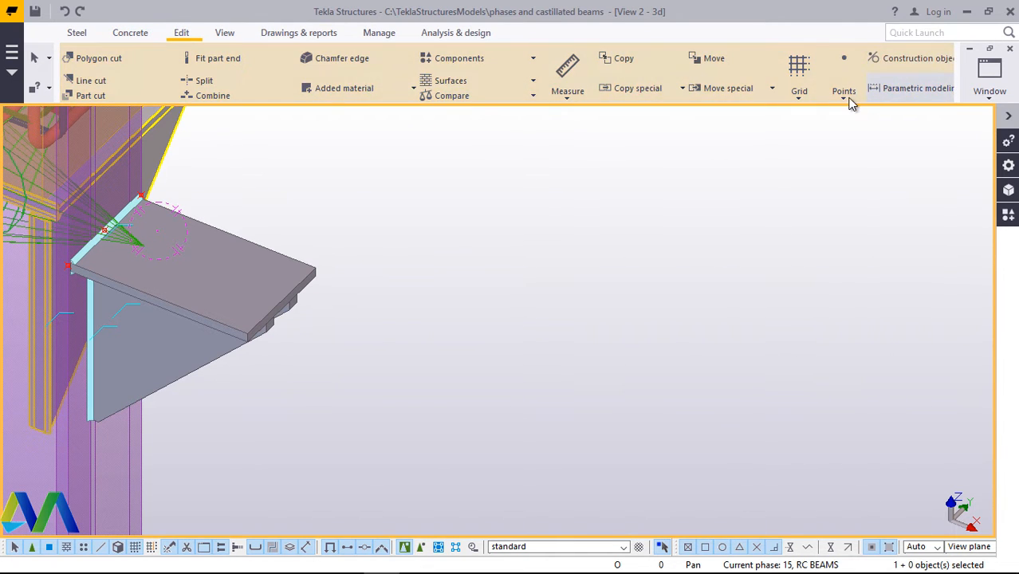
click(846, 94)
click(869, 391)
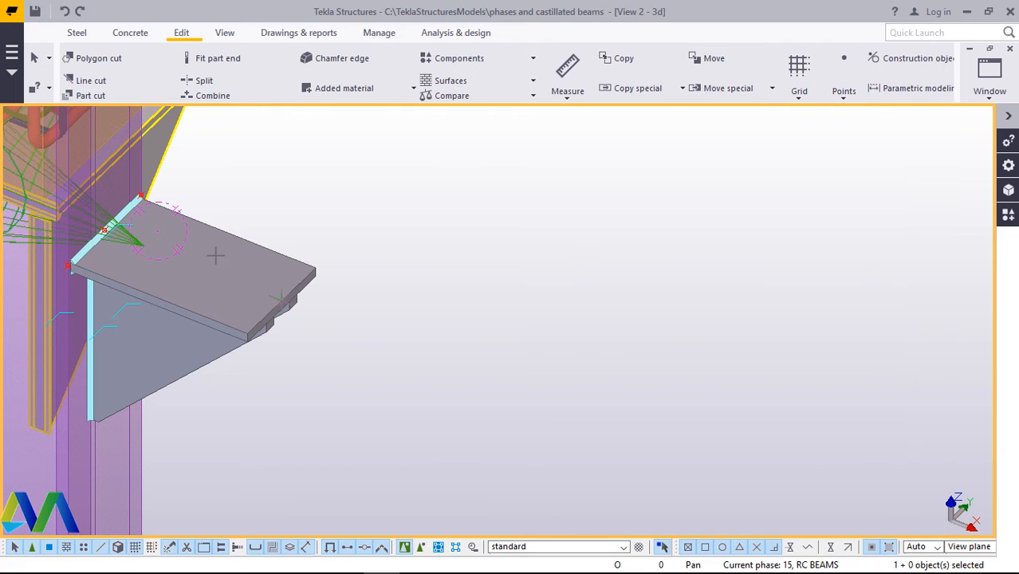
scroll(104, 229, up, 2)
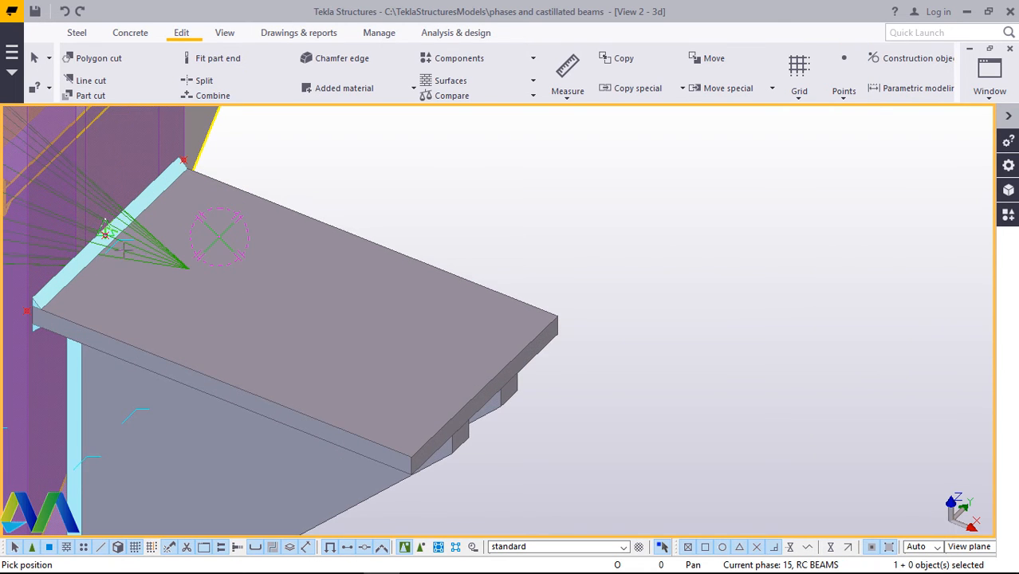
scroll(112, 234, up, 2)
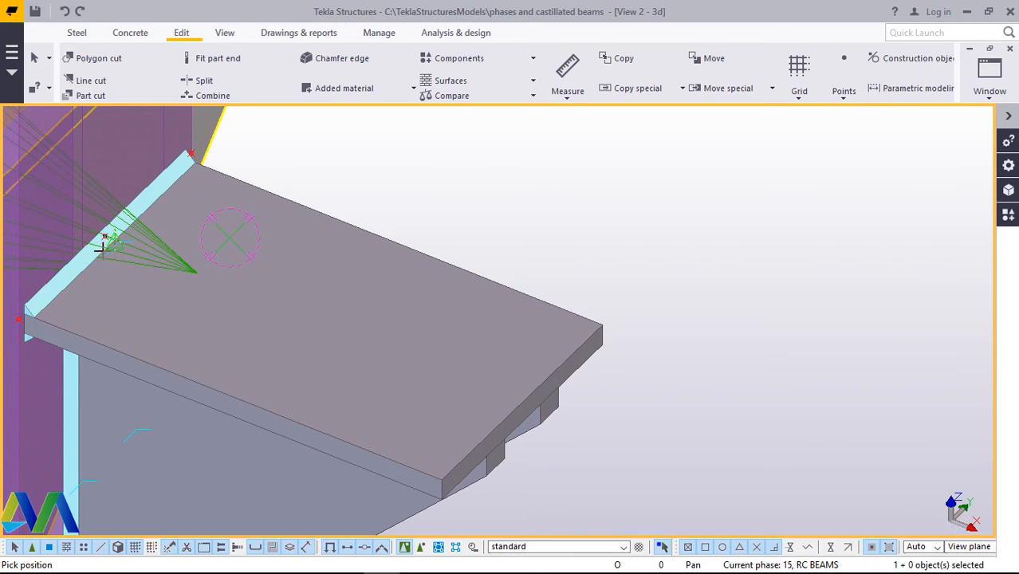
scroll(103, 248, down, 3)
scroll(110, 238, down, 2)
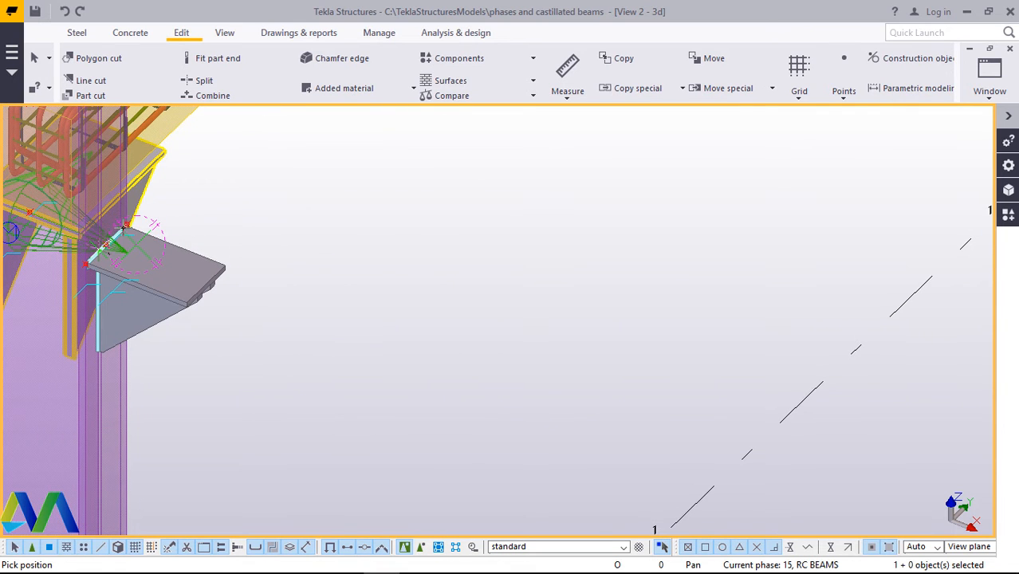
scroll(128, 225, down, 4)
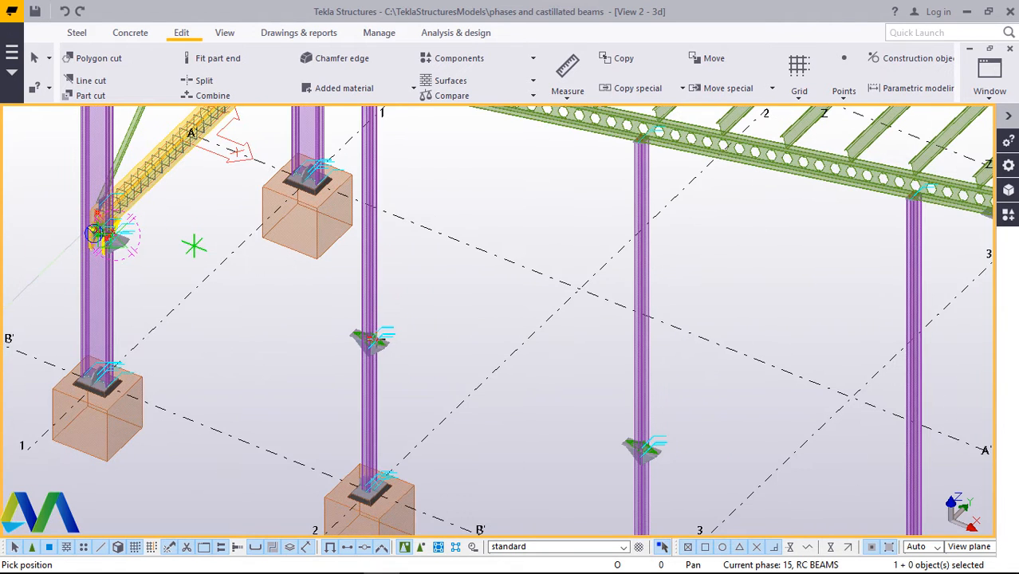
scroll(290, 290, up, 4)
scroll(459, 397, up, 5)
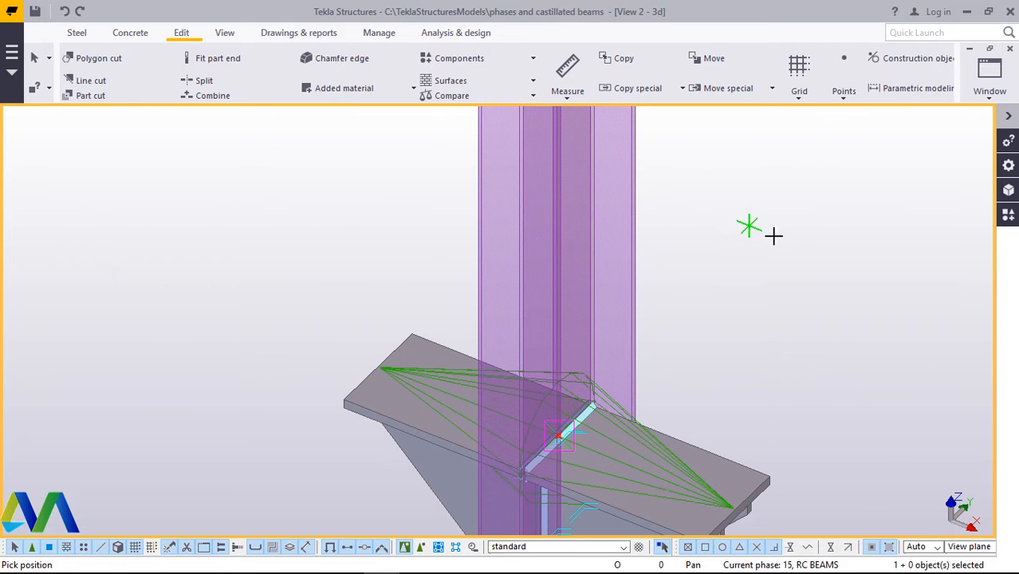
right_click(752, 229)
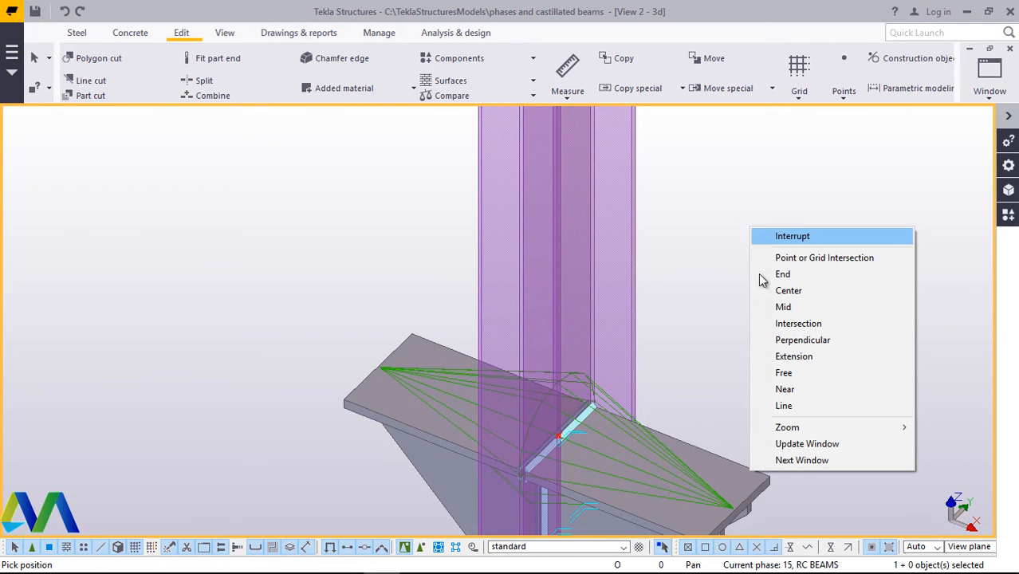
click(779, 238)
- Start a concrete beam at the midpoint of the stub plate edge on the corner column at grids 1 and B'
ctrl+middle_drag(683, 285, 540, 346)
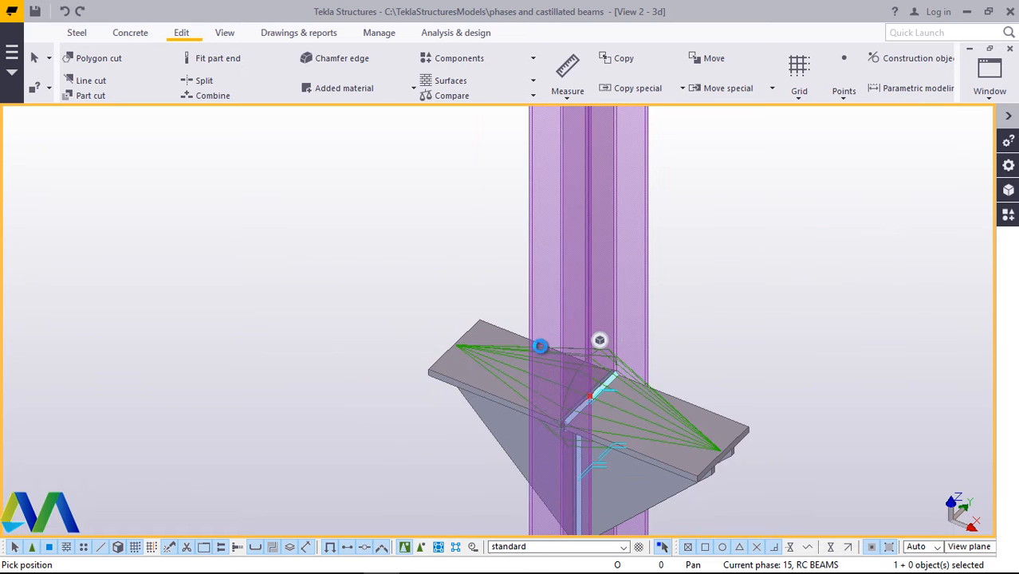
scroll(506, 384, down, 3)
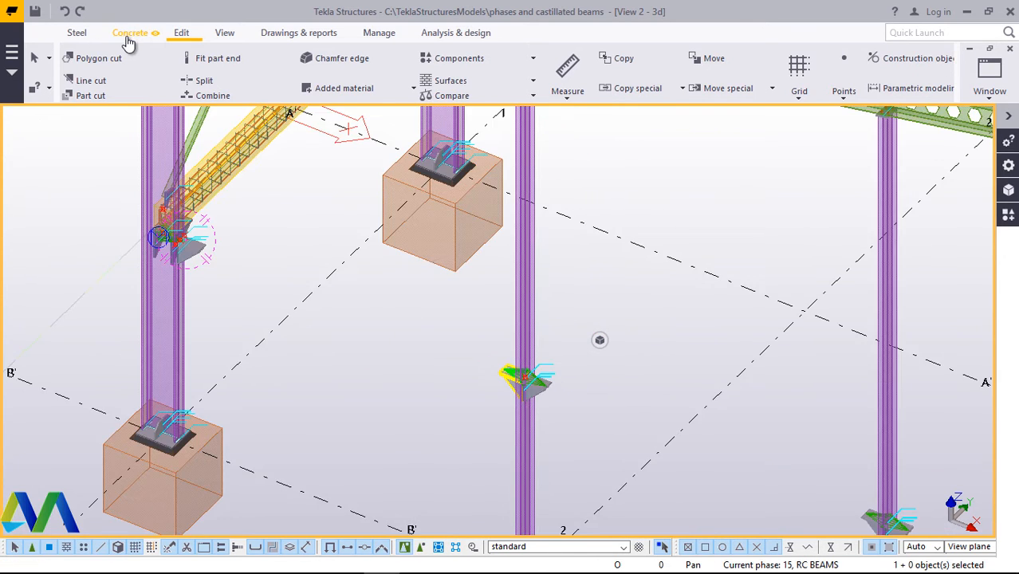
click(129, 35)
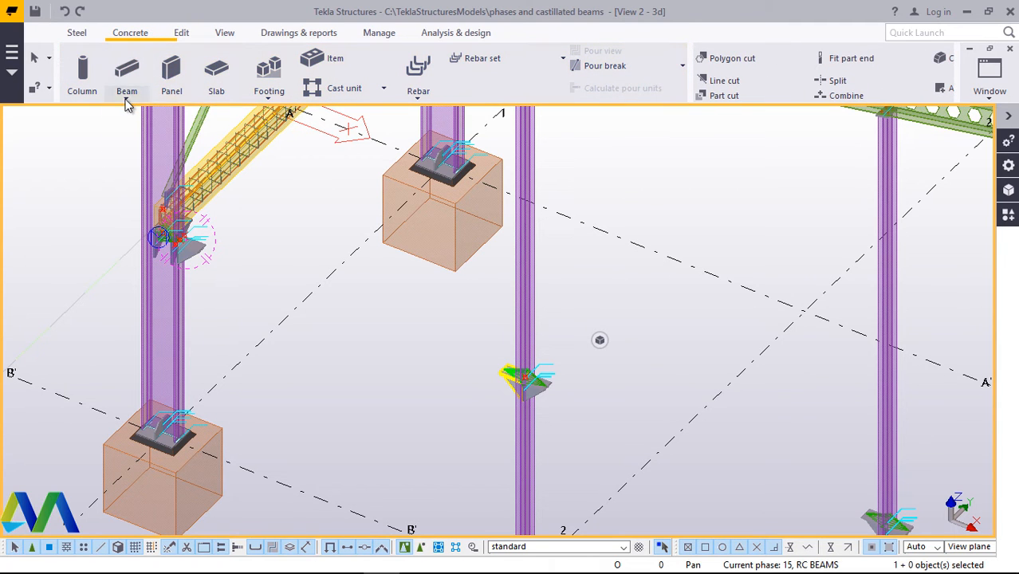
click(126, 98)
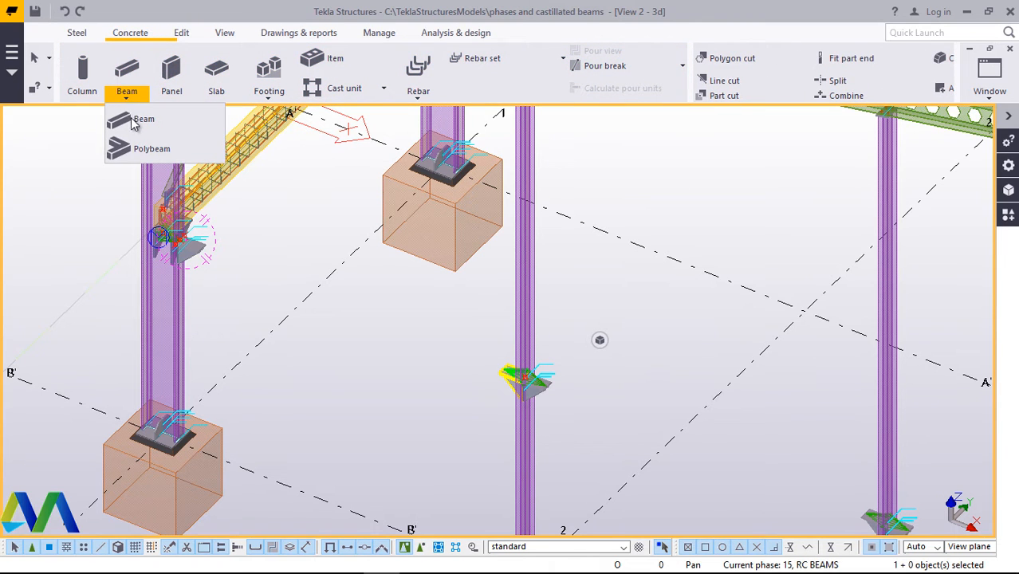
click(136, 119)
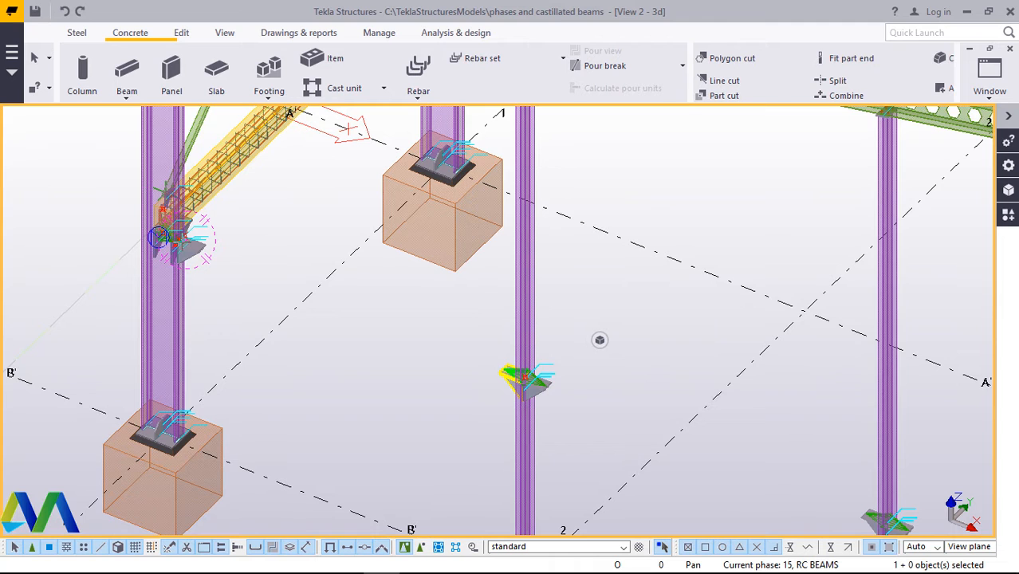
scroll(167, 231, up, 2)
scroll(190, 247, up, 3)
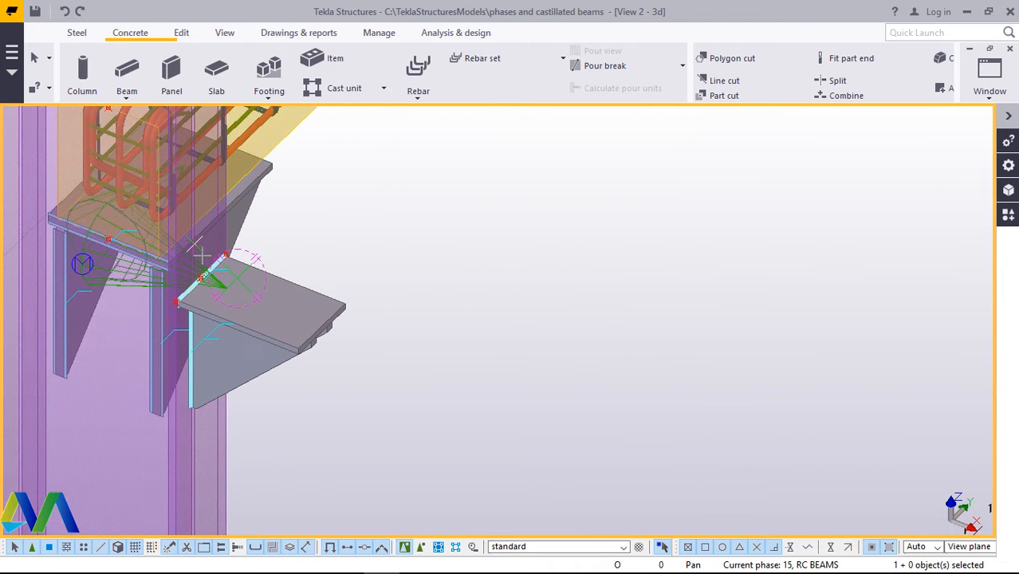
scroll(195, 243, up, 3)
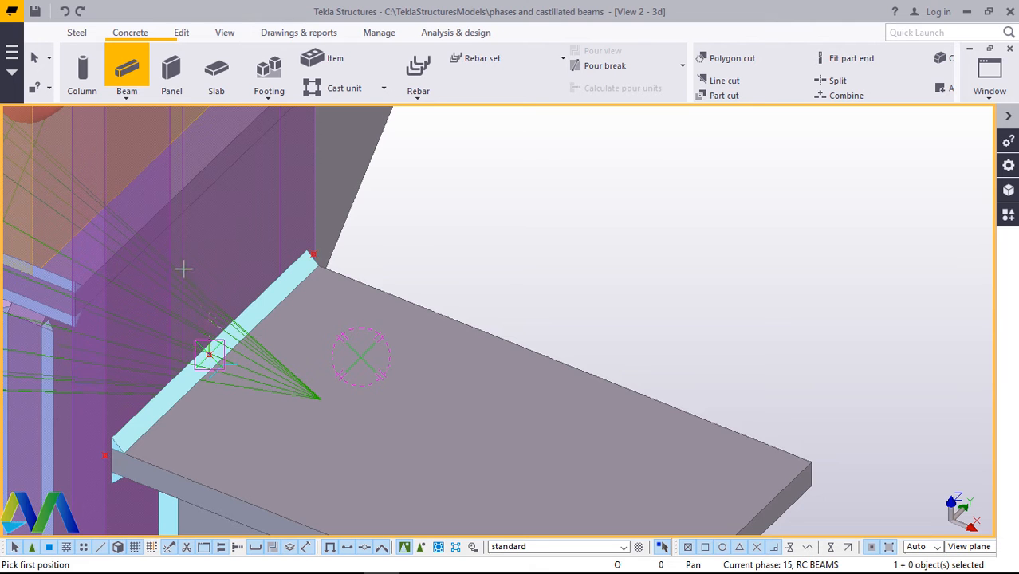
scroll(180, 267, down, 1)
scroll(200, 325, down, 3)
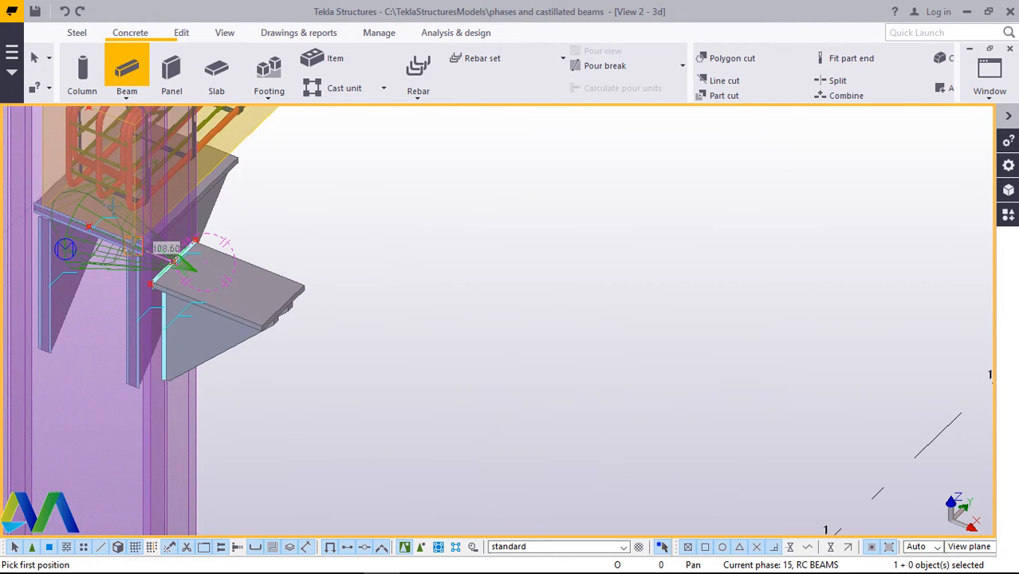
scroll(520, 361, down, 3)
- End the concrete beam at the stub plate edge midpoint on the gable column at grid 2 and leave the beam command
scroll(510, 369, up, 3)
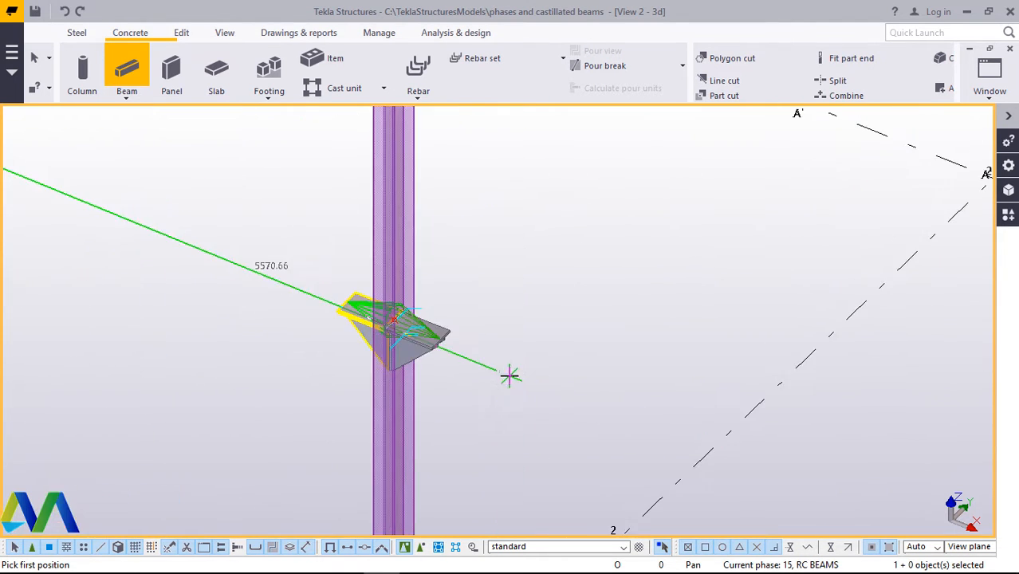
click(509, 371)
scroll(457, 350, up, 2)
scroll(351, 294, up, 5)
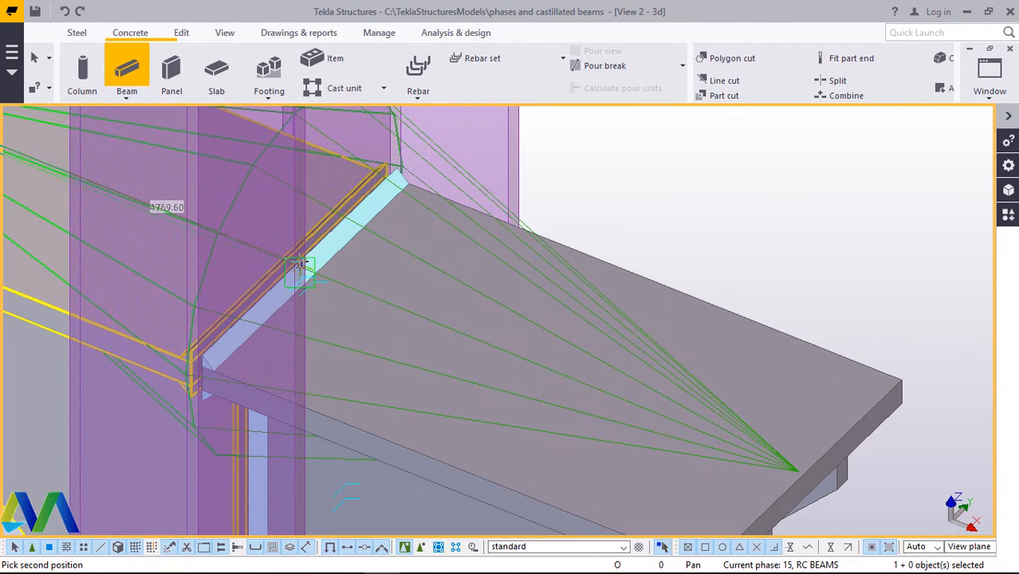
click(305, 270)
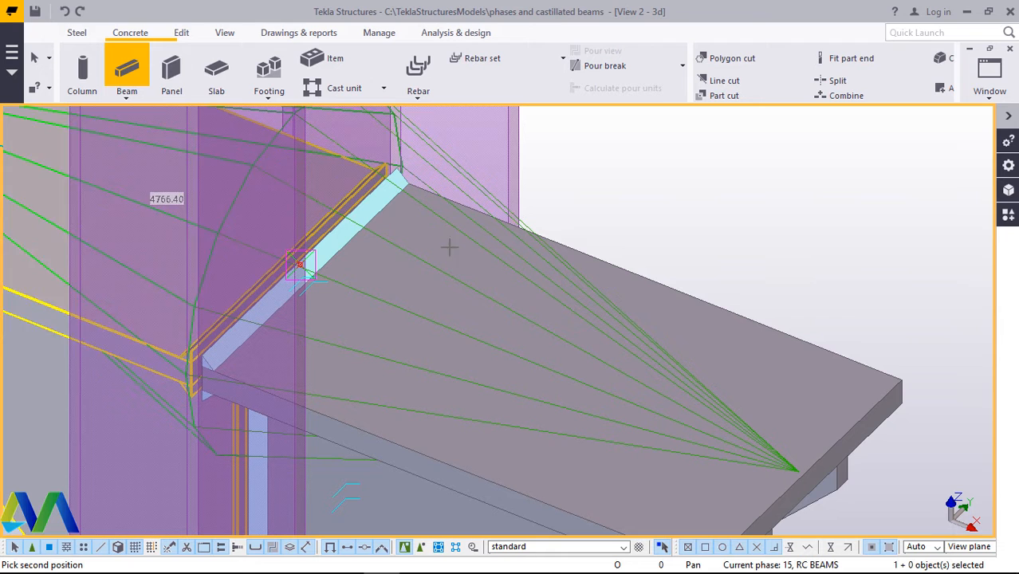
right_click(644, 206)
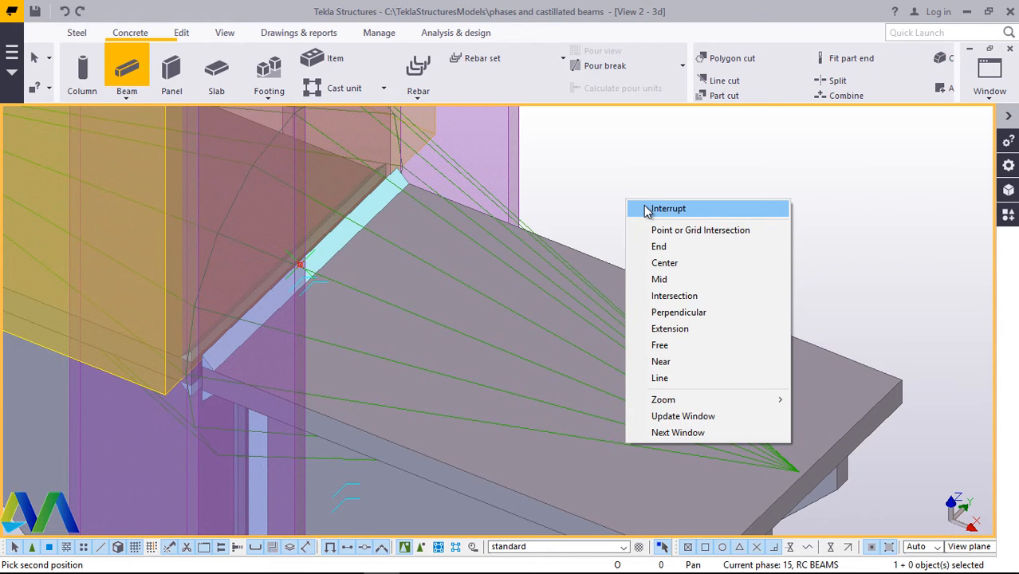
click(668, 209)
- Display the parts as opaque solids and check both ends of the new concrete beam at the columns on grids 1 and 2
ctrl+middle_drag(606, 319, 490, 338)
scroll(542, 337, down, 5)
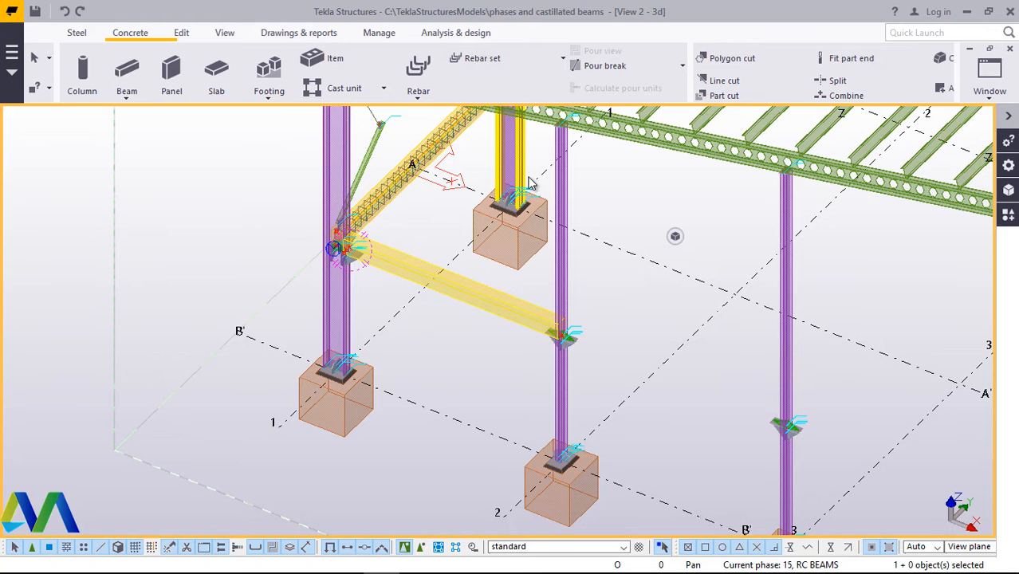
scroll(544, 328, up, 3)
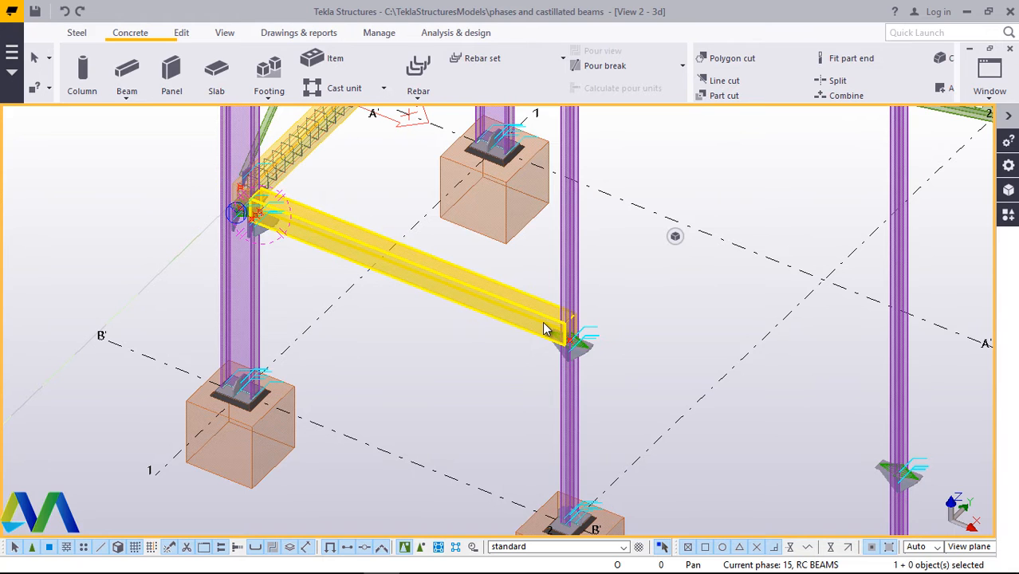
key(ctrl+4)
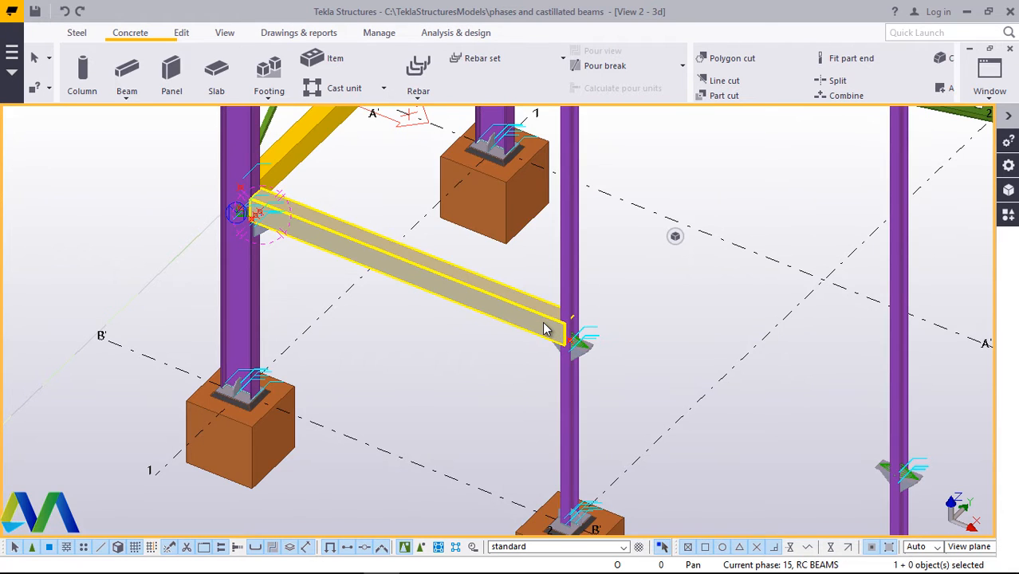
scroll(556, 327, up, 4)
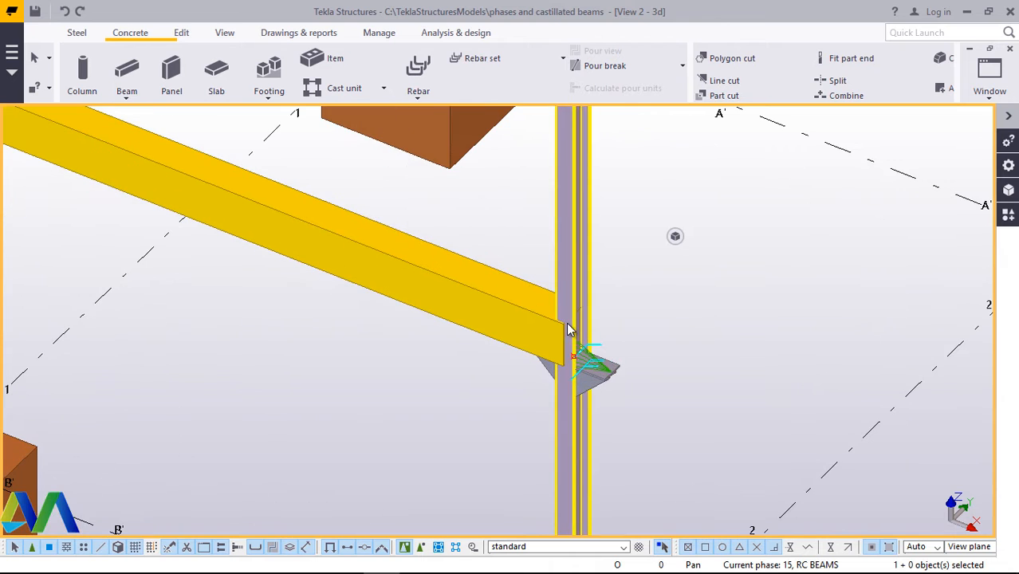
scroll(576, 339, down, 5)
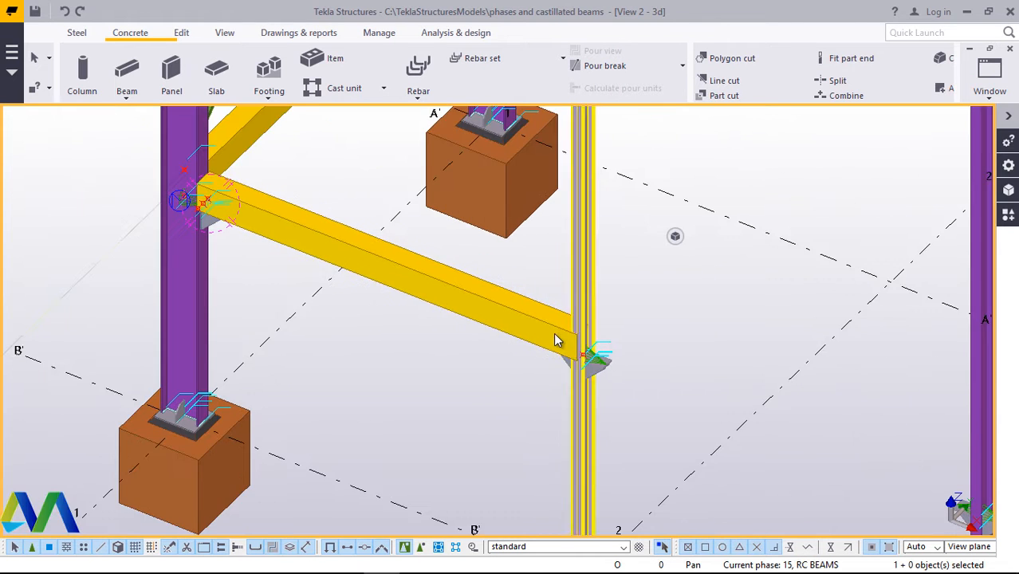
scroll(550, 336, up, 3)
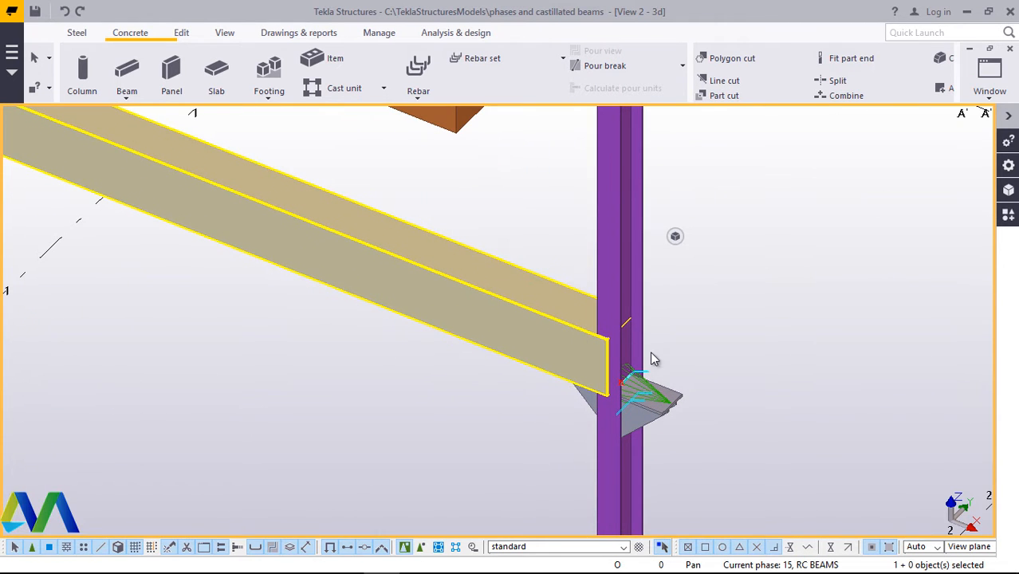
scroll(701, 368, down, 2)
scroll(703, 368, down, 3)
scroll(276, 200, up, 4)
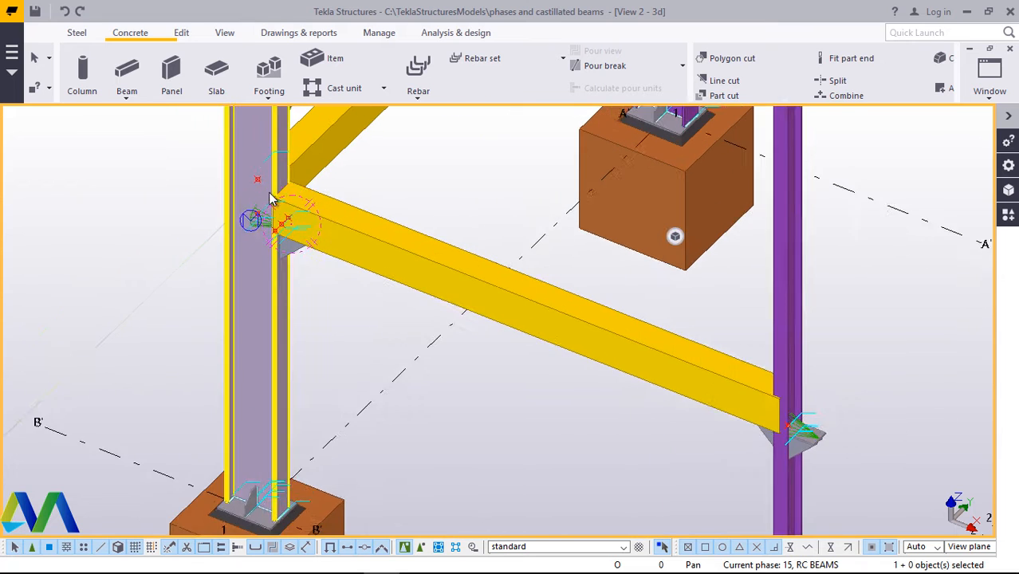
- Set the profile of the concrete beam between grids 1 and 2 to 350*200
click(404, 249)
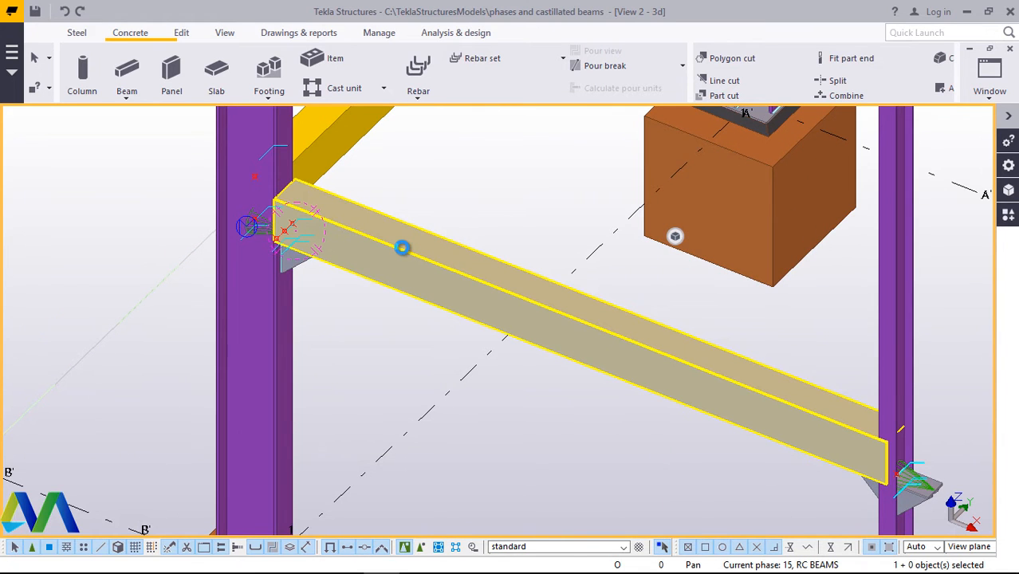
double_click(403, 249)
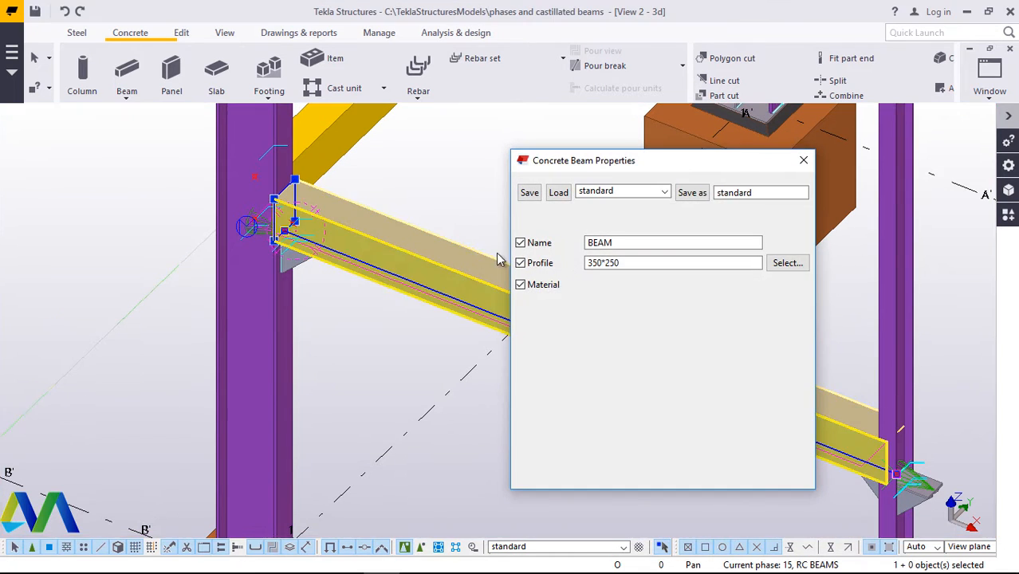
click(608, 263)
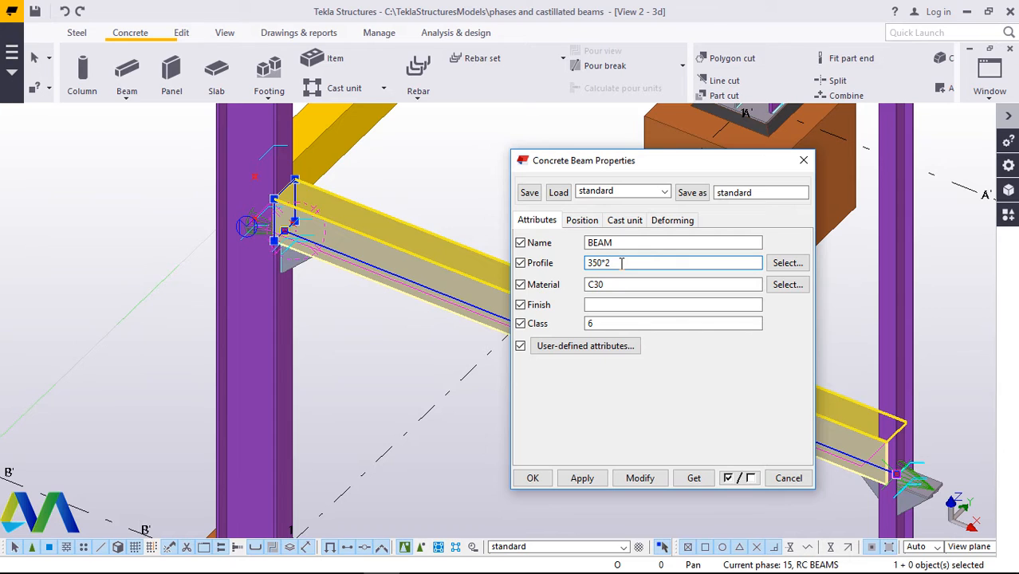
text(00)
click(643, 482)
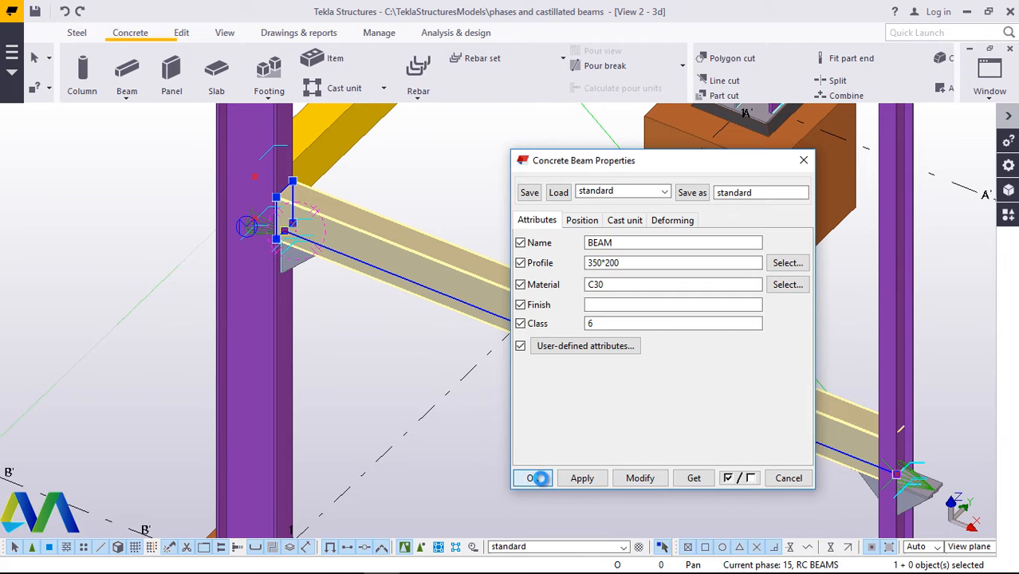
click(532, 478)
click(554, 462)
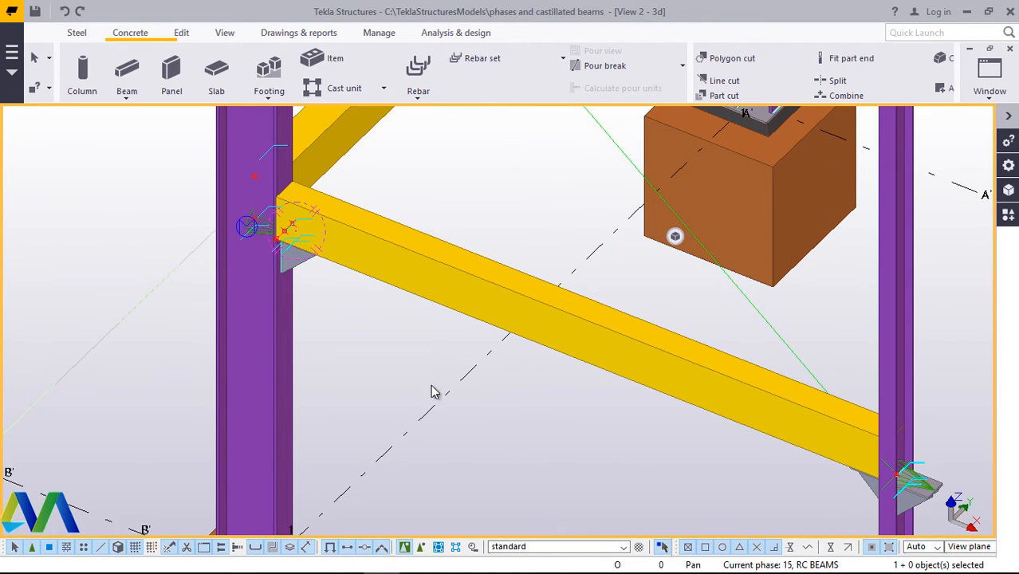
- Search the applications and components catalog for "90" with the gable beam in view
scroll(270, 282, down, 5)
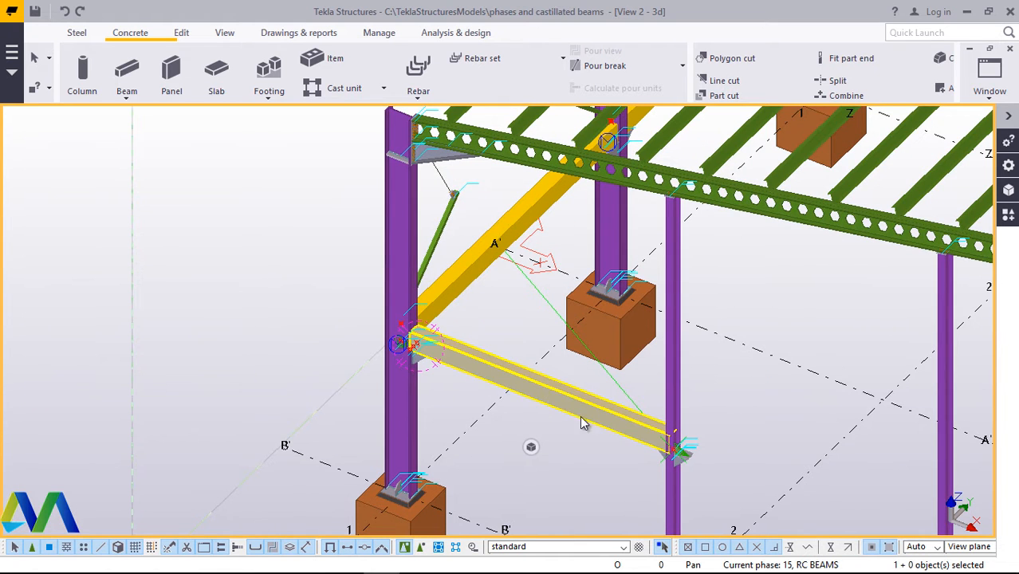
scroll(595, 430, up, 4)
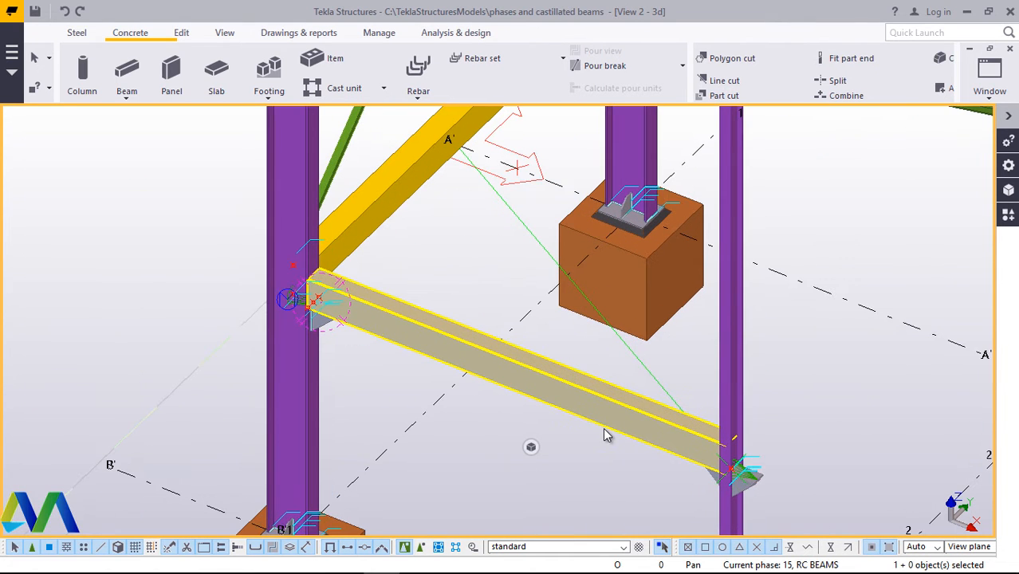
scroll(606, 444, up, 2)
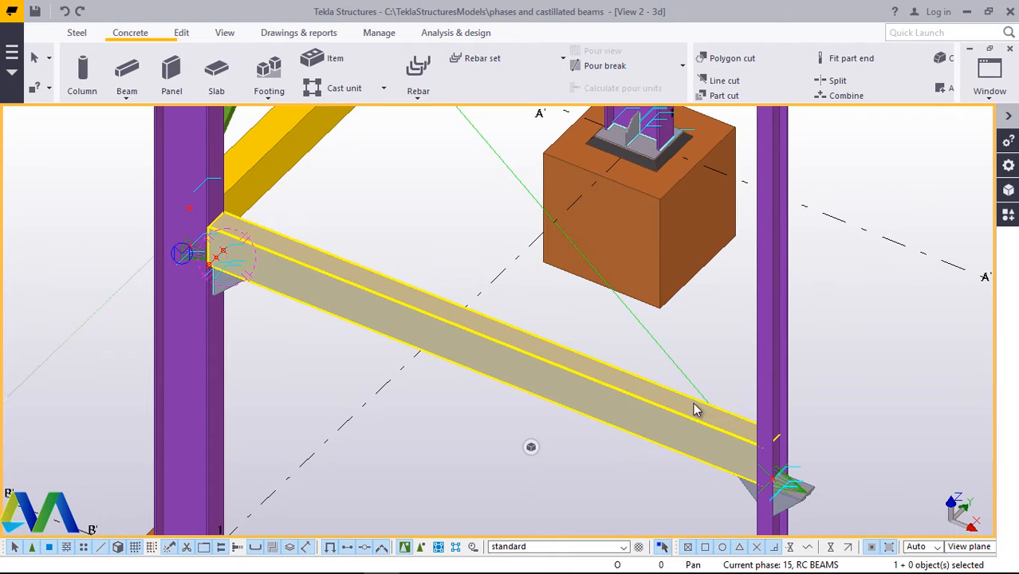
click(1006, 219)
click(826, 179)
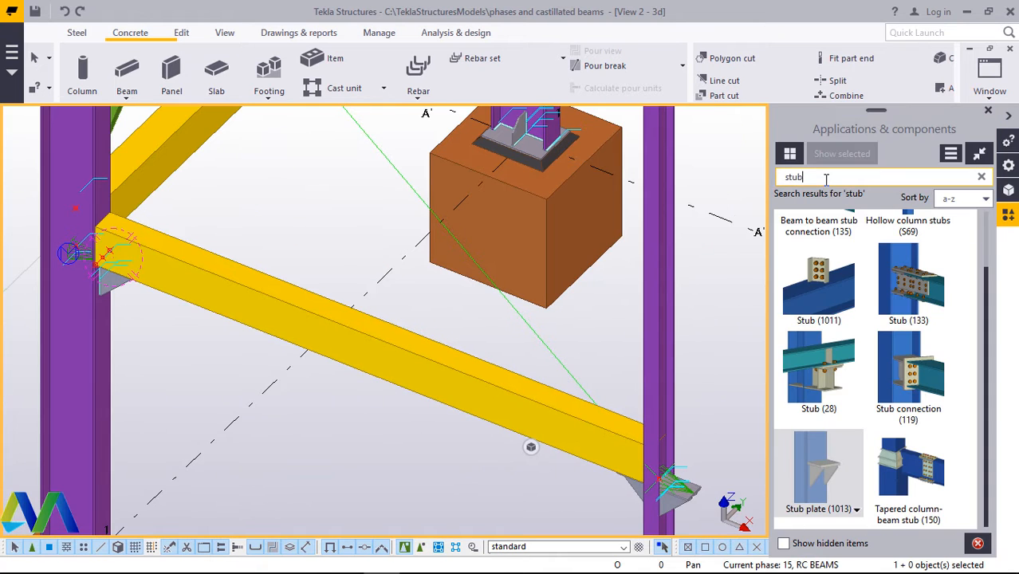
key(BackSpace)
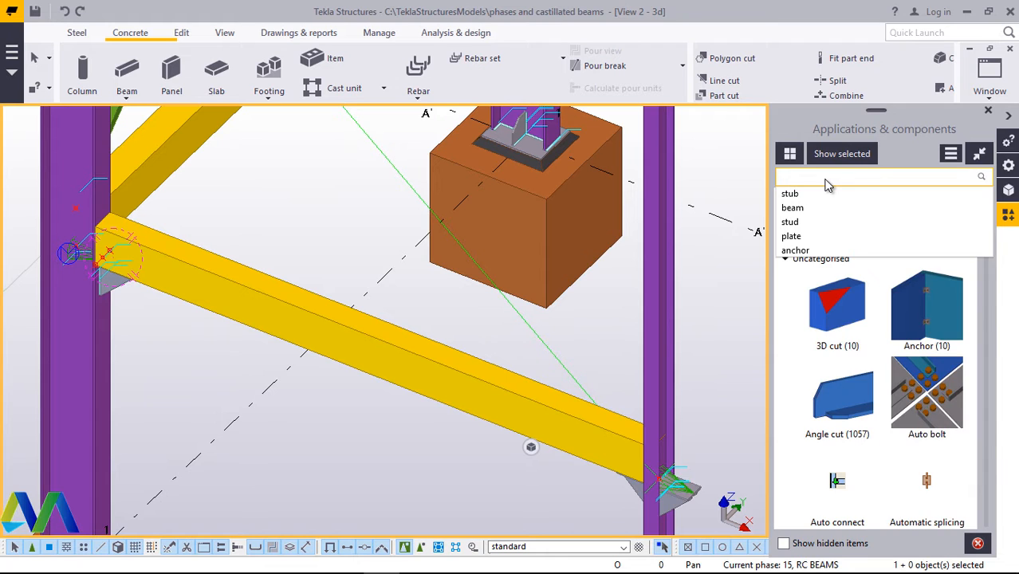
text(B)
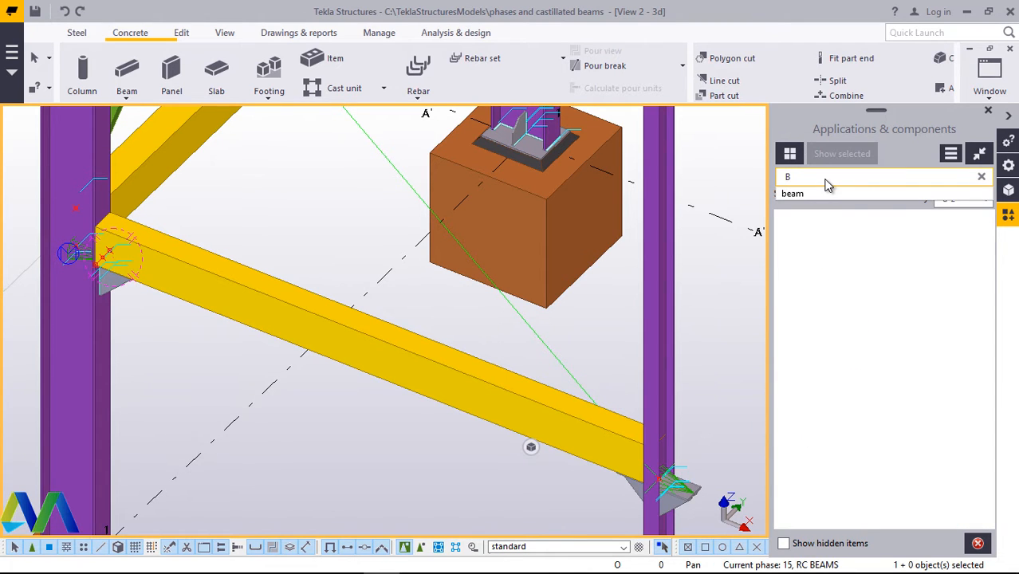
text(EA)
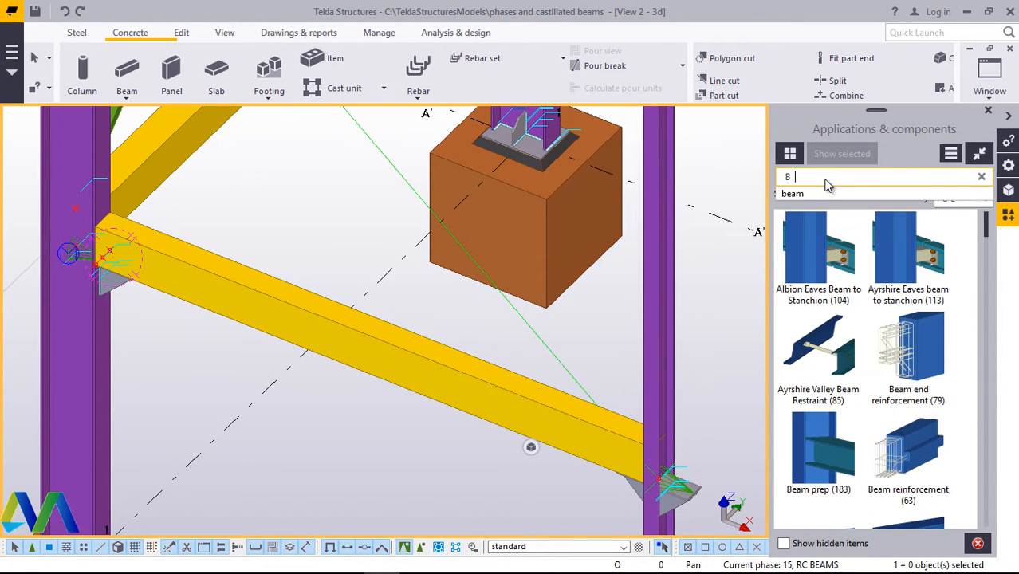
key(BackSpace)
text(90)
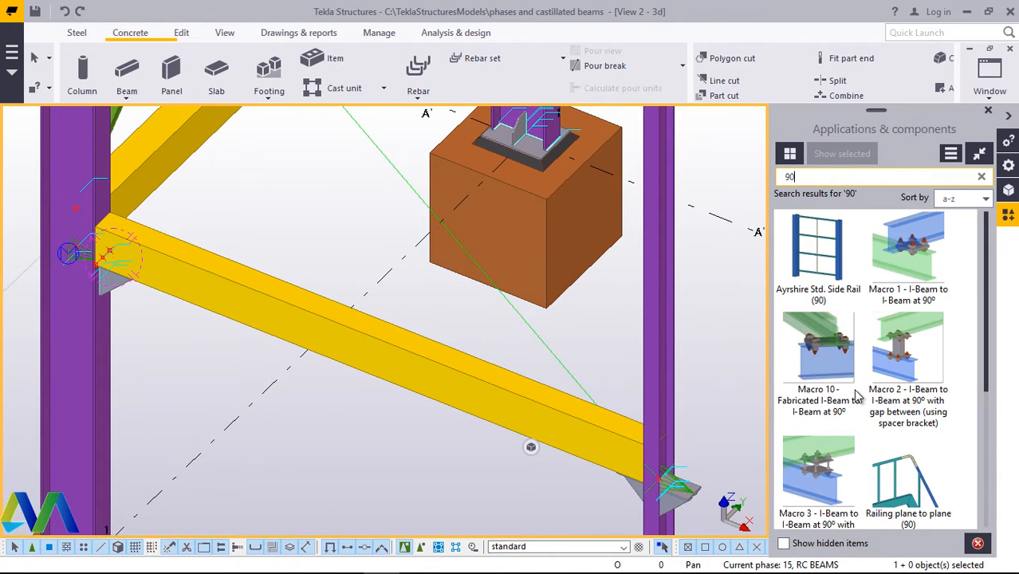
- Reinforce the concrete beam between grids 1 and 2 with the Rebar in beam (90) component, starting at its grid 1 end, and leave the command
scroll(857, 397, down, 3)
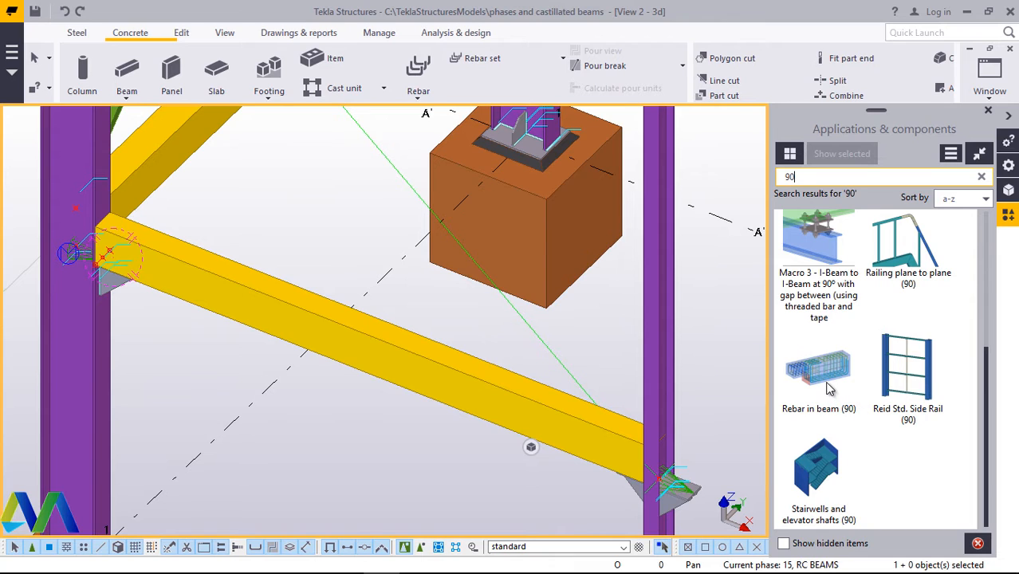
click(824, 379)
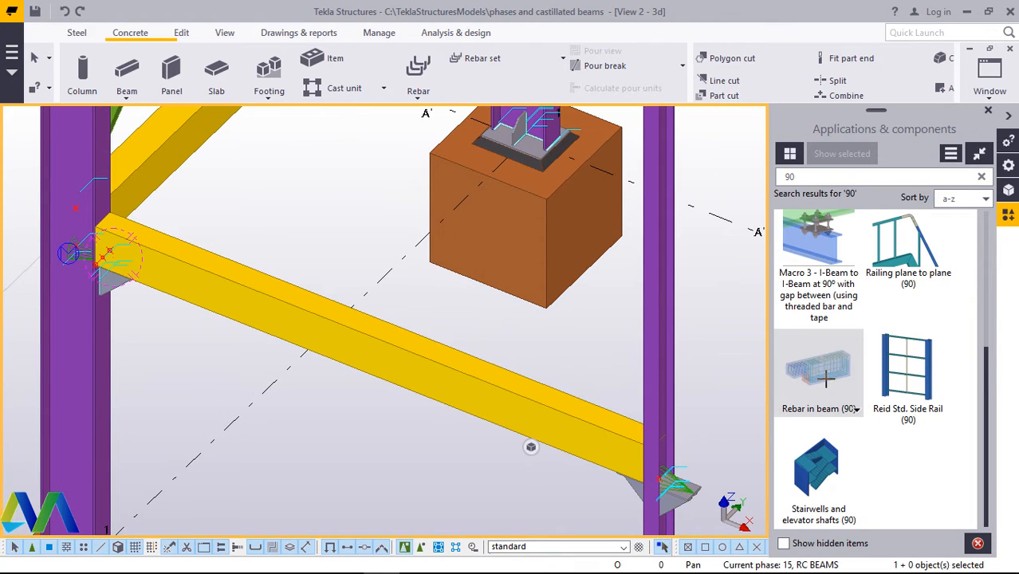
click(364, 339)
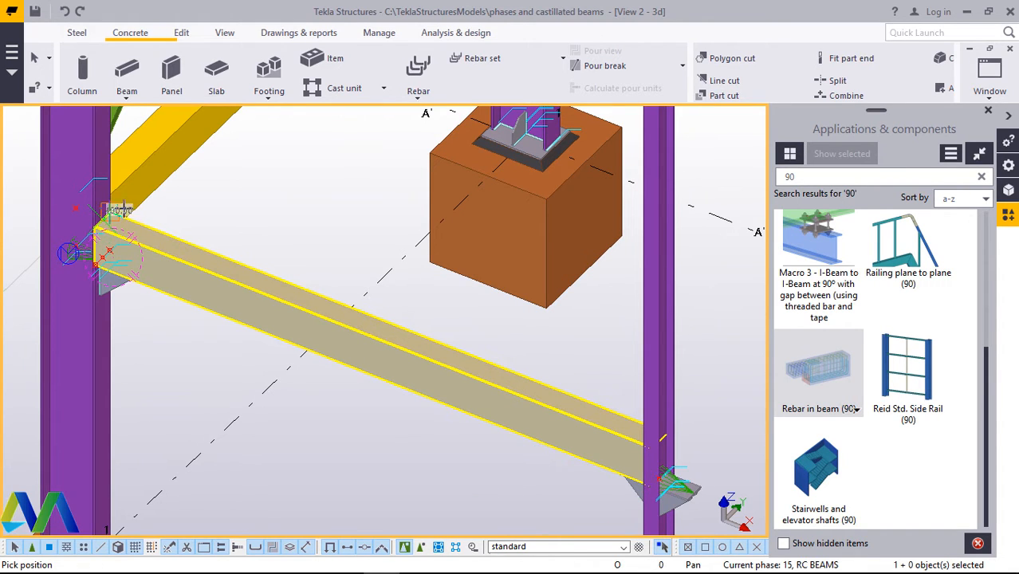
scroll(102, 219, up, 4)
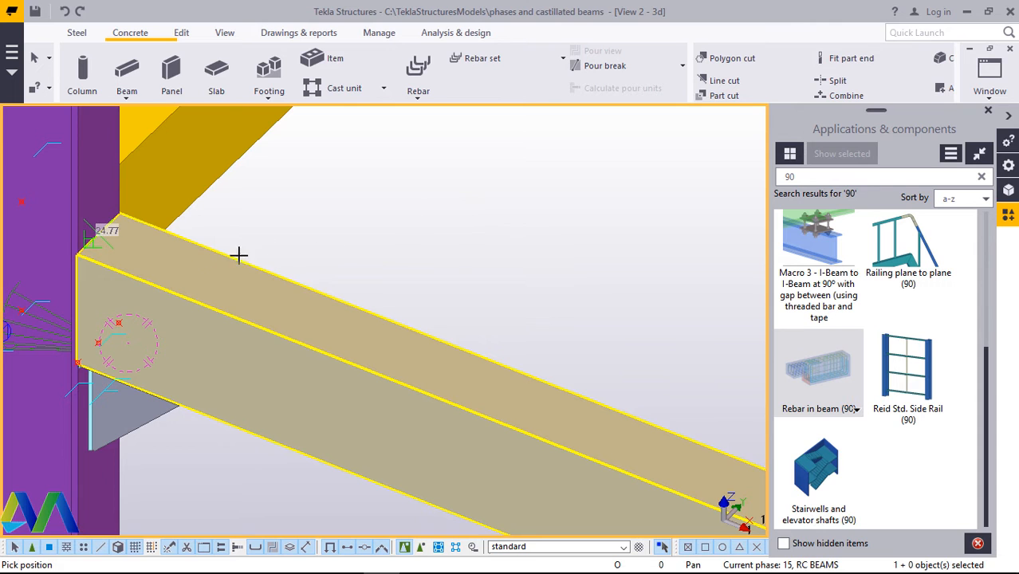
scroll(97, 220, down, 3)
click(98, 220)
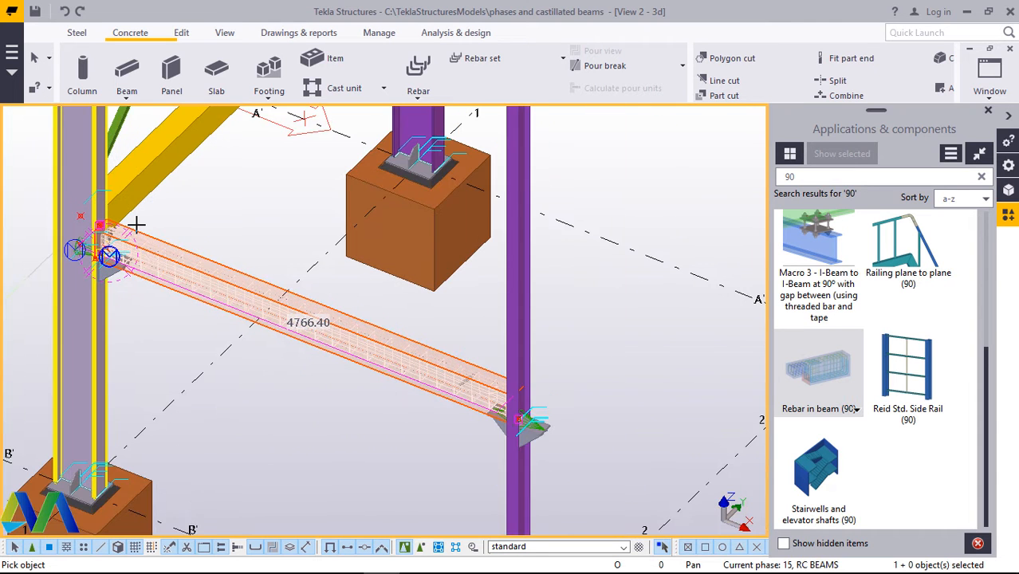
scroll(466, 389, up, 3)
scroll(512, 398, up, 5)
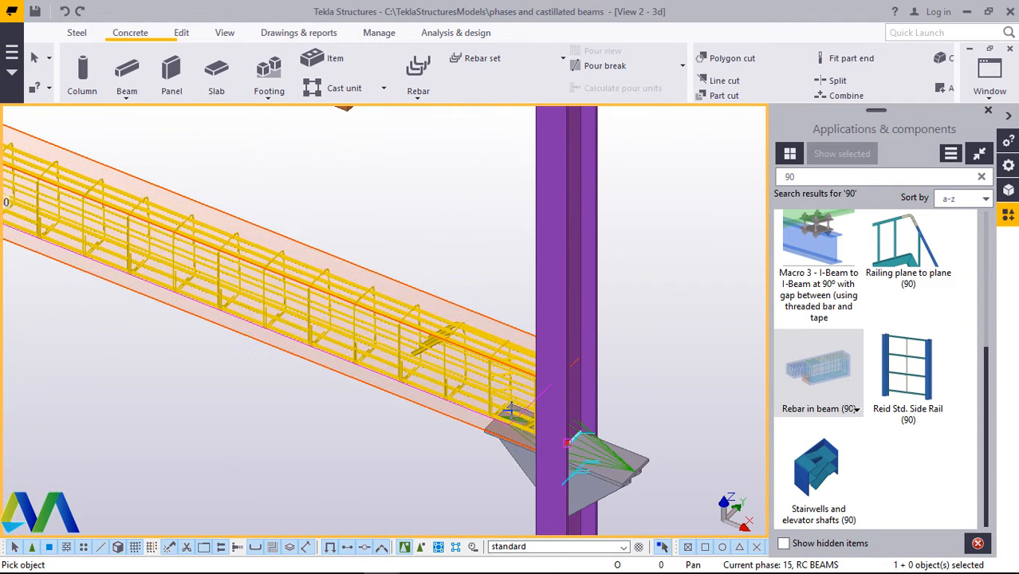
middle_drag(496, 295, 484, 199)
right_click(481, 165)
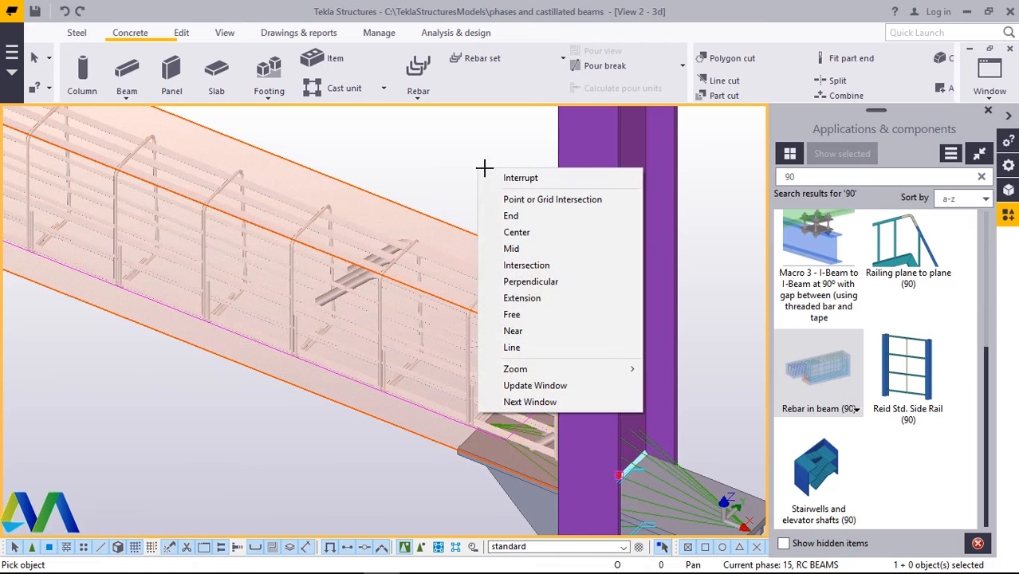
click(480, 175)
- Display the parts as transparent and inspect the rebar cage at the beam's grid 2 end
scroll(491, 160, up, 1)
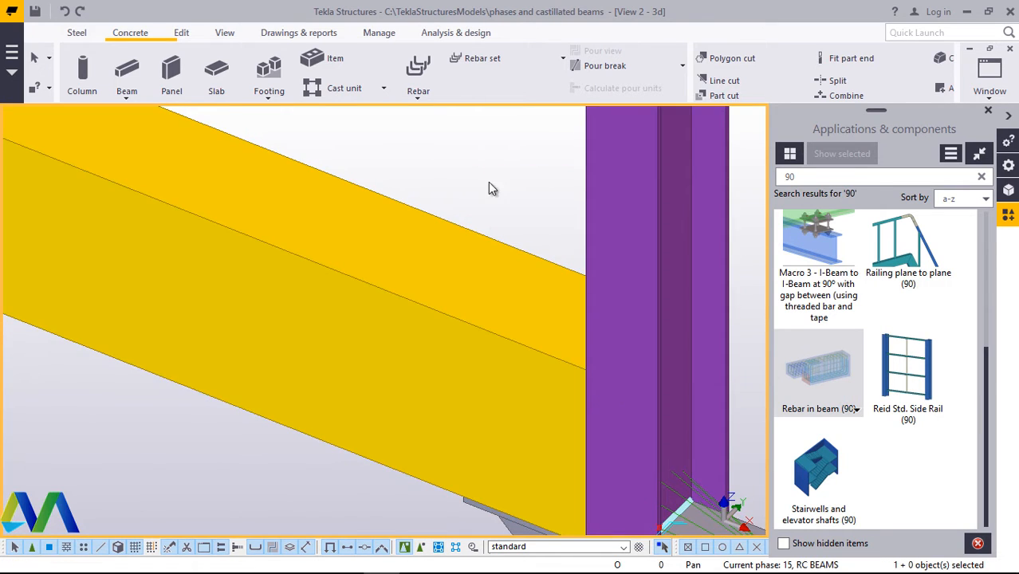
mouse_move(491, 289)
scroll(412, 295, down, 3)
scroll(421, 211, up, 3)
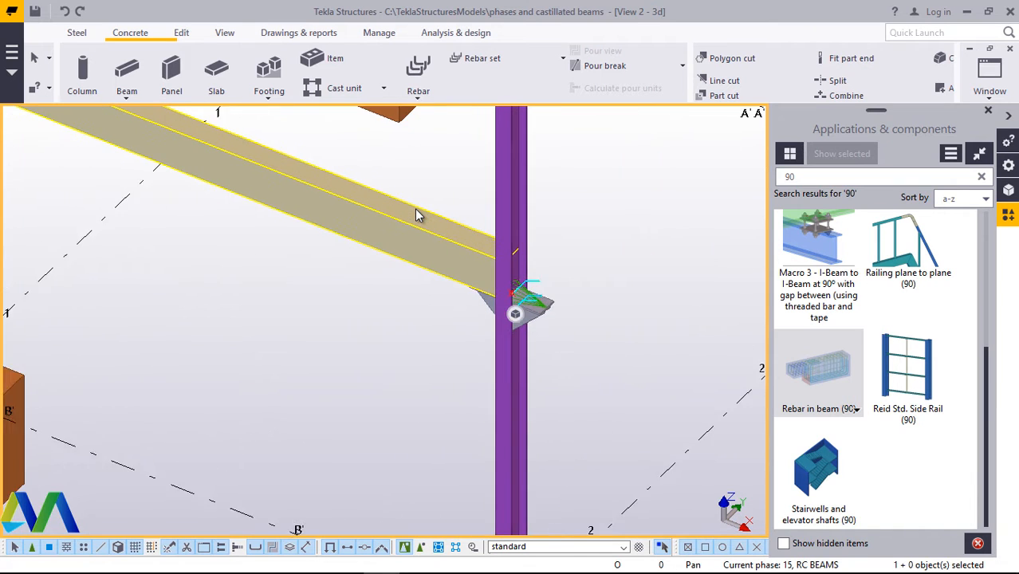
scroll(452, 293, up, 1)
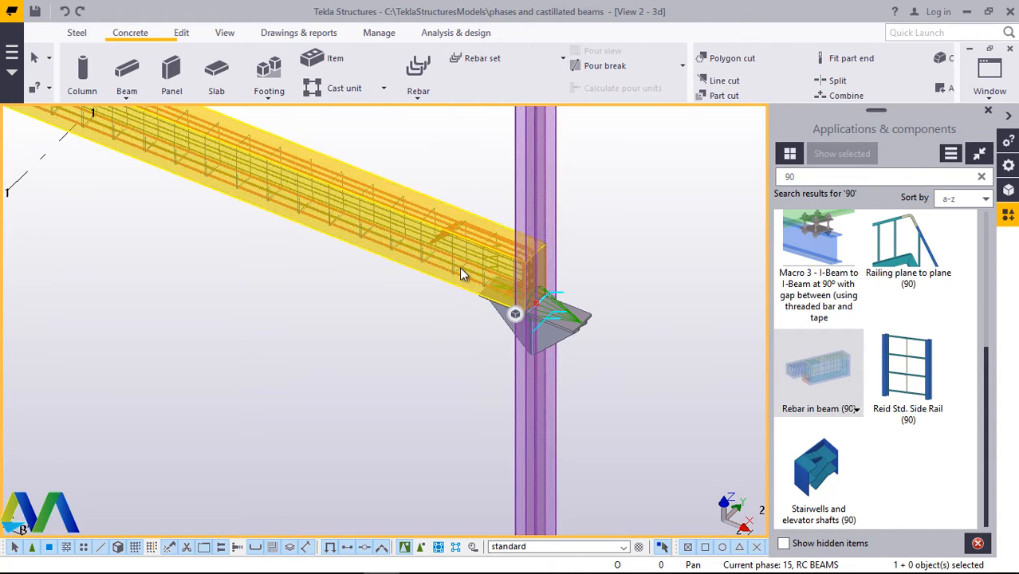
scroll(472, 243, up, 10)
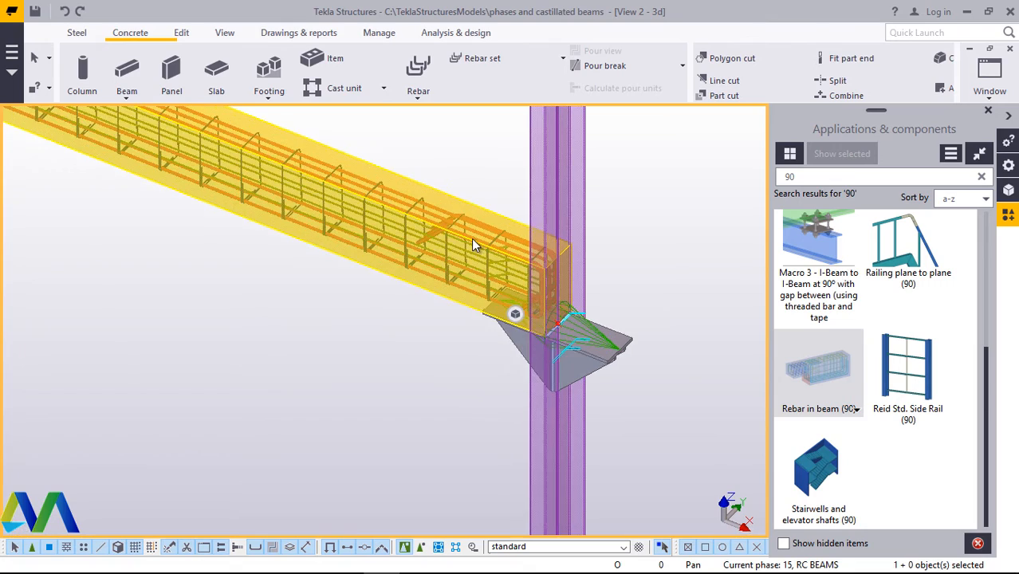
scroll(473, 241, up, 8)
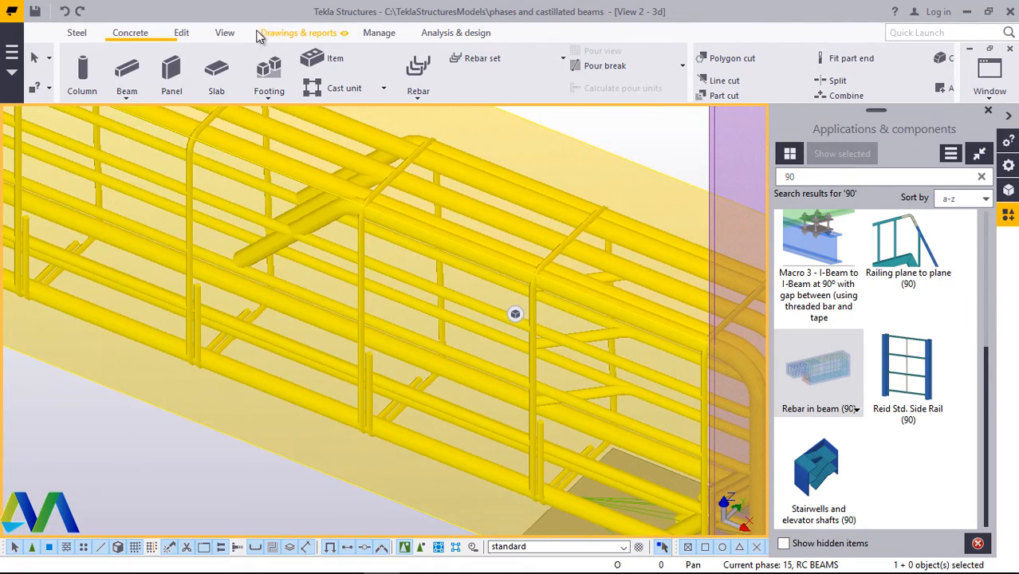
- Rotate the model and examine the beam's reinforcement from the opposite side at both the grid 2 and grid 1 ends
click(225, 33)
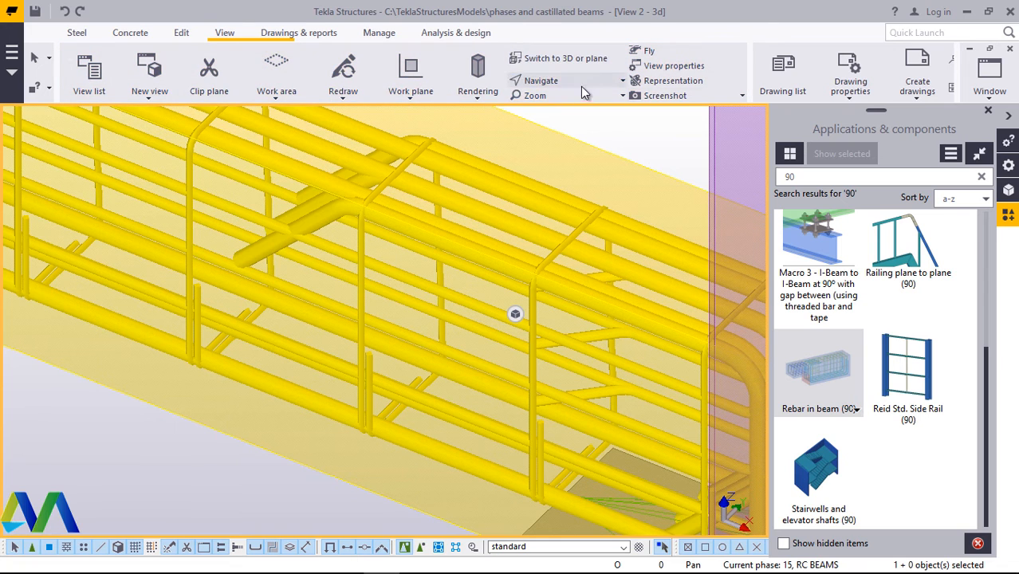
click(559, 81)
click(563, 132)
click(419, 311)
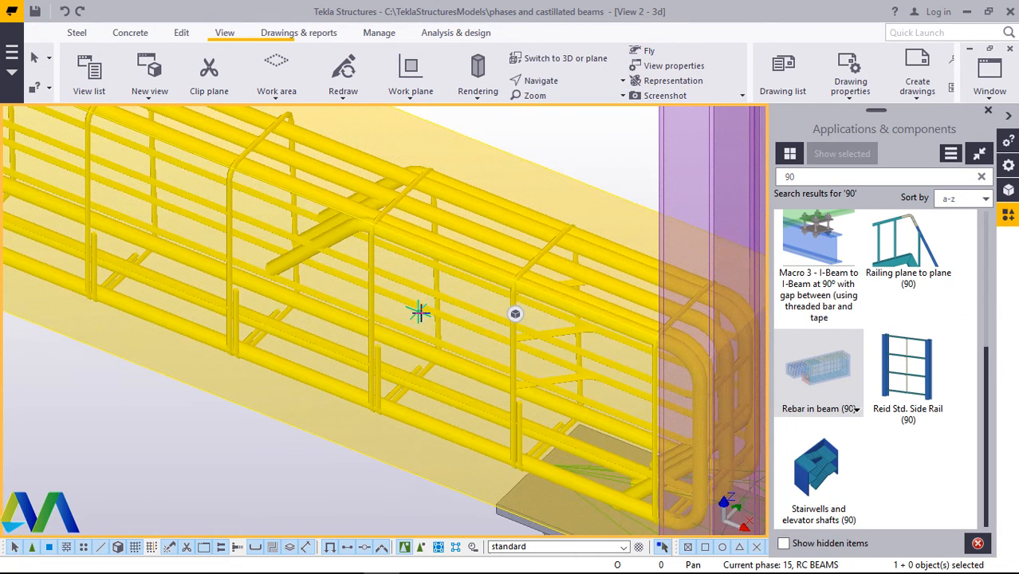
scroll(423, 313, down, 3)
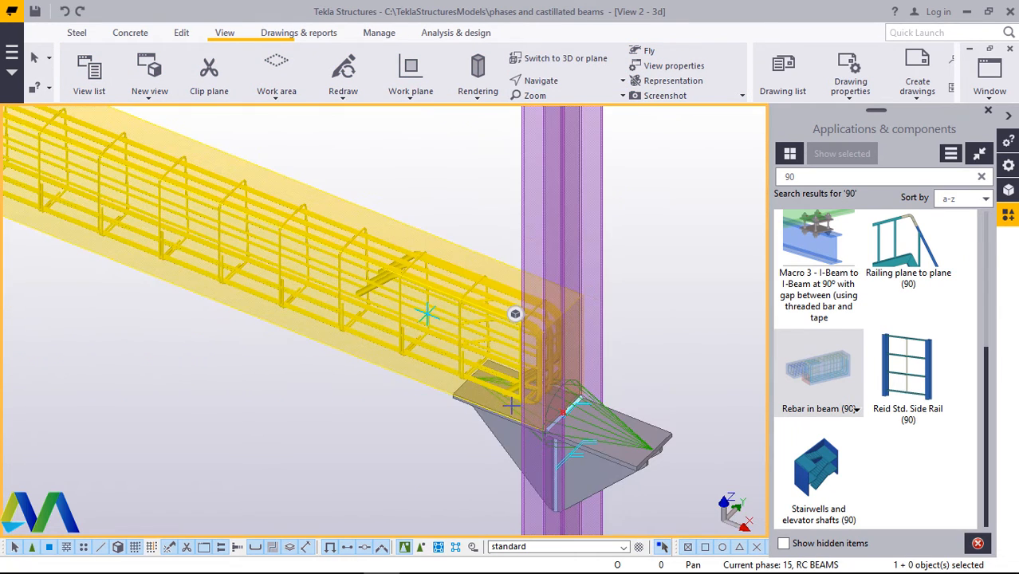
scroll(510, 405, down, 3)
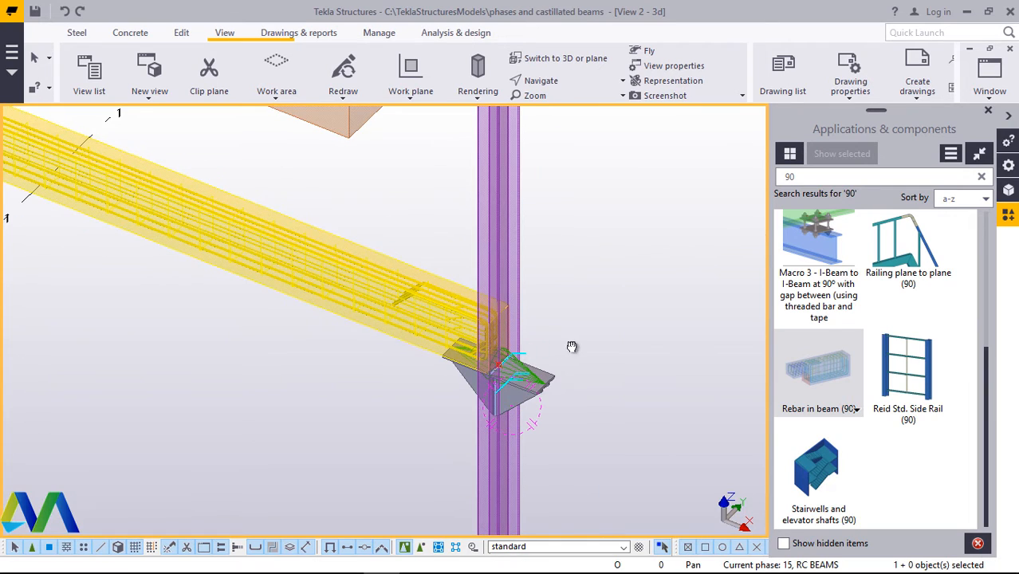
ctrl+middle_drag(572, 346, 429, 400)
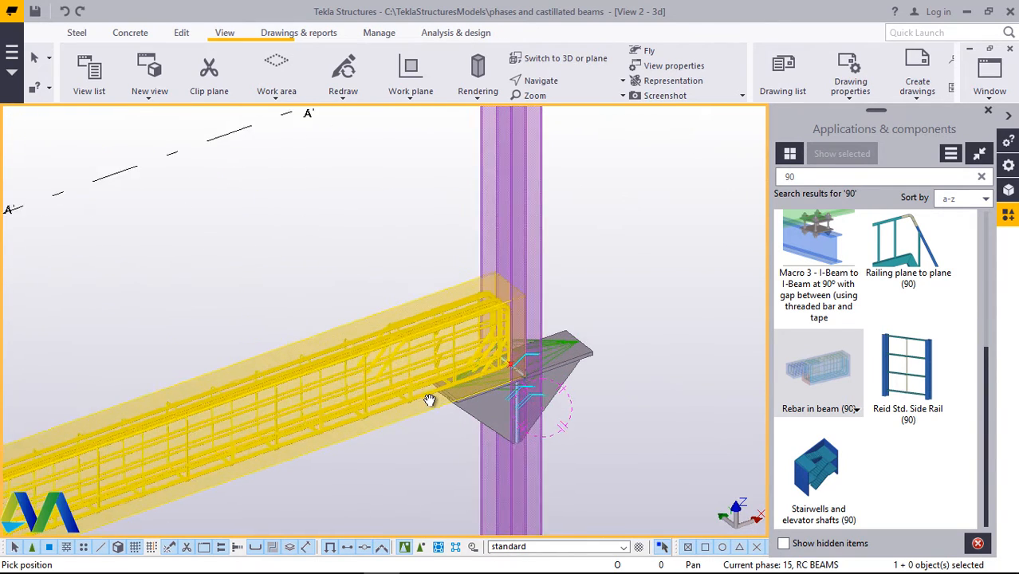
scroll(505, 331, up, 5)
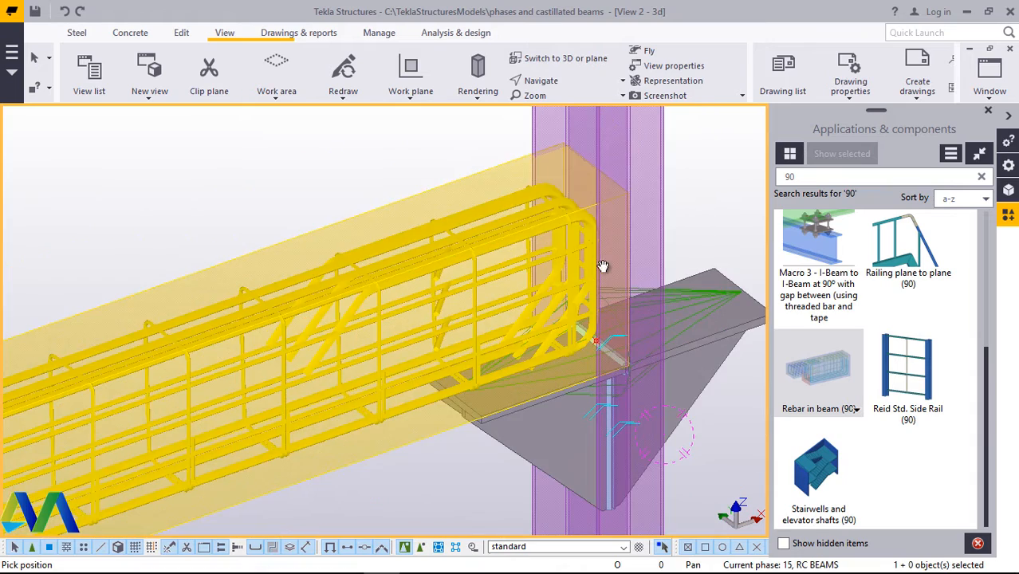
scroll(615, 250, down, 3)
scroll(584, 318, up, 6)
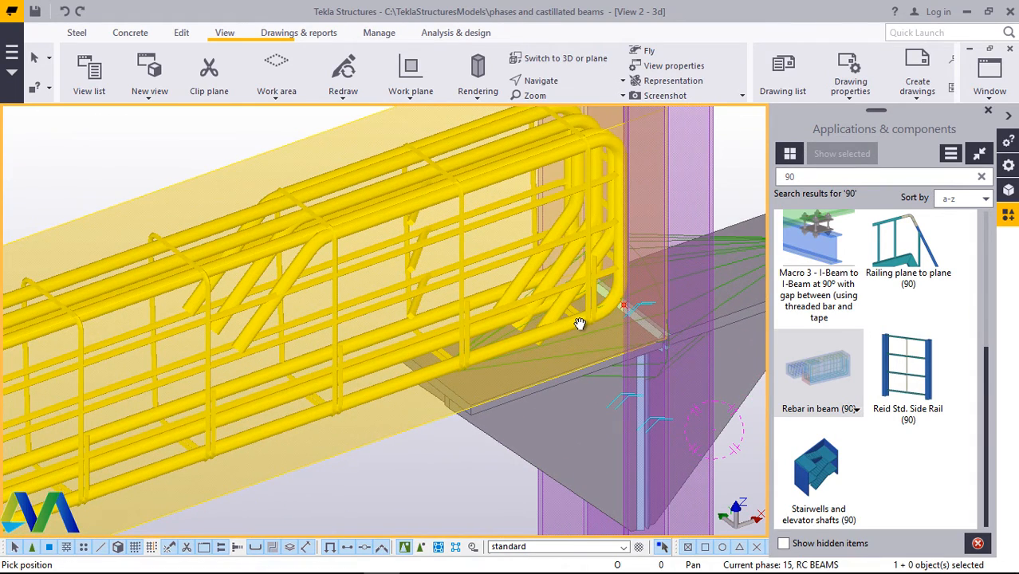
scroll(483, 285, down, 4)
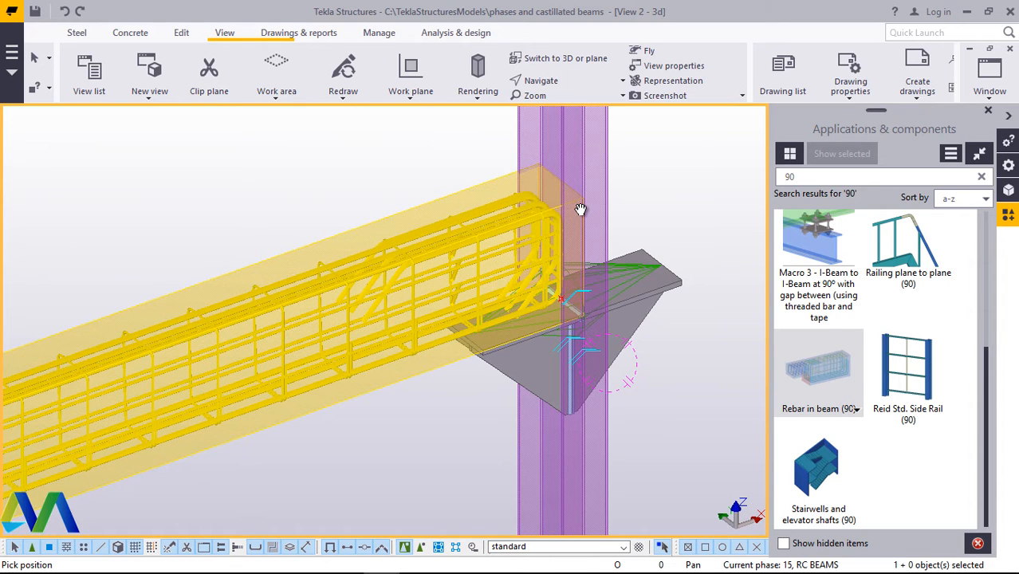
scroll(571, 204, down, 5)
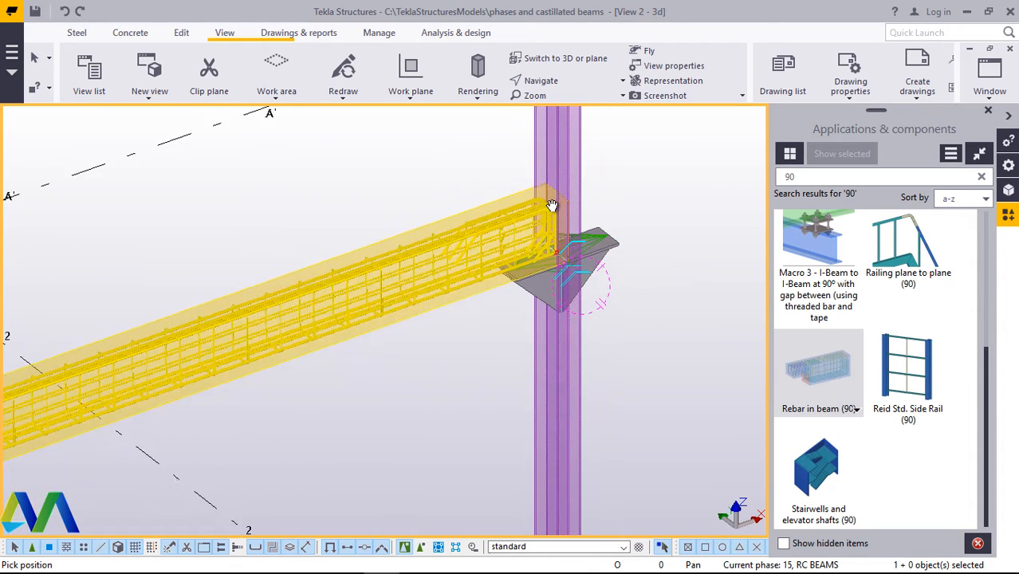
scroll(94, 398, up, 6)
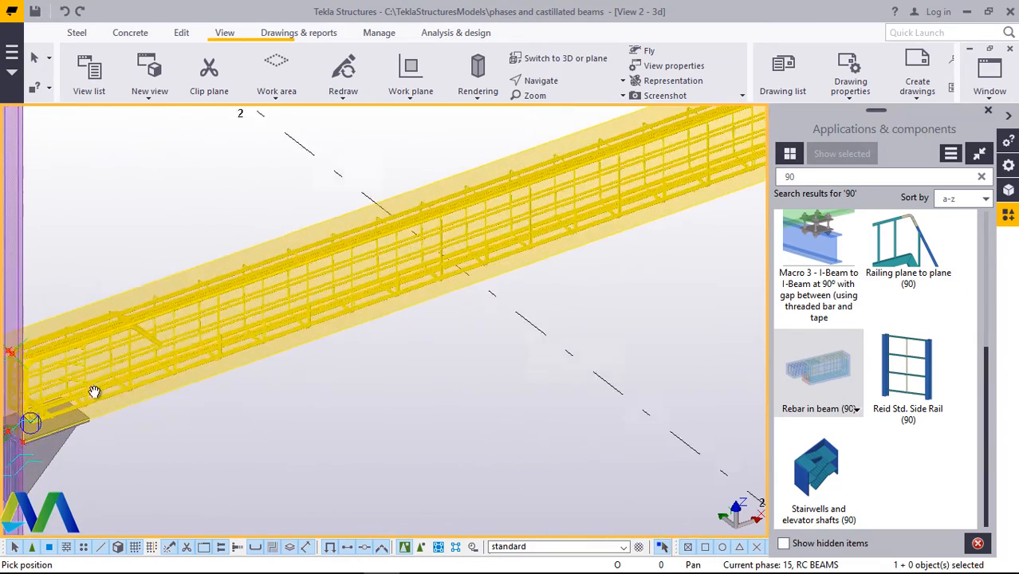
scroll(147, 368, down, 4)
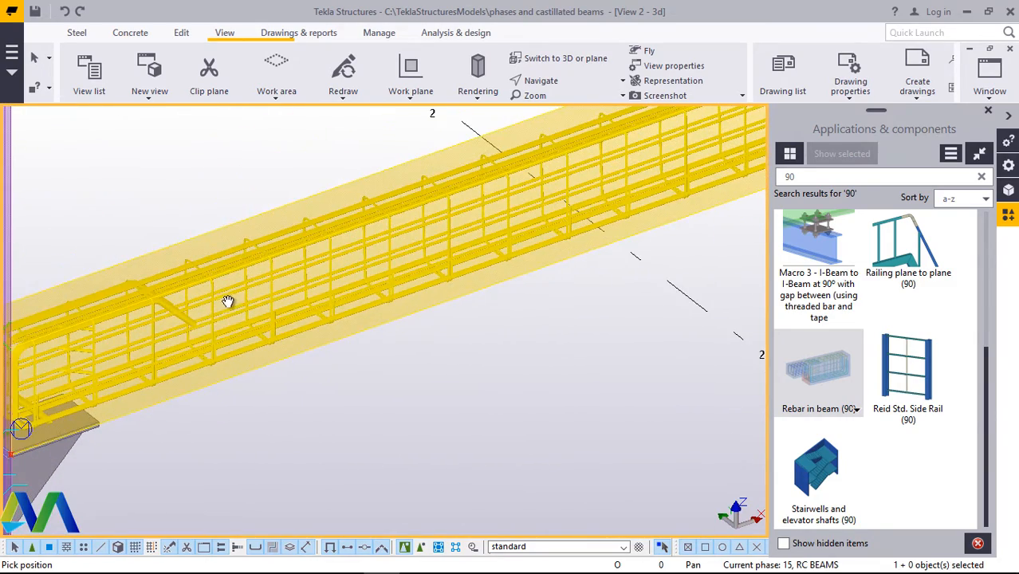
scroll(132, 360, down, 3)
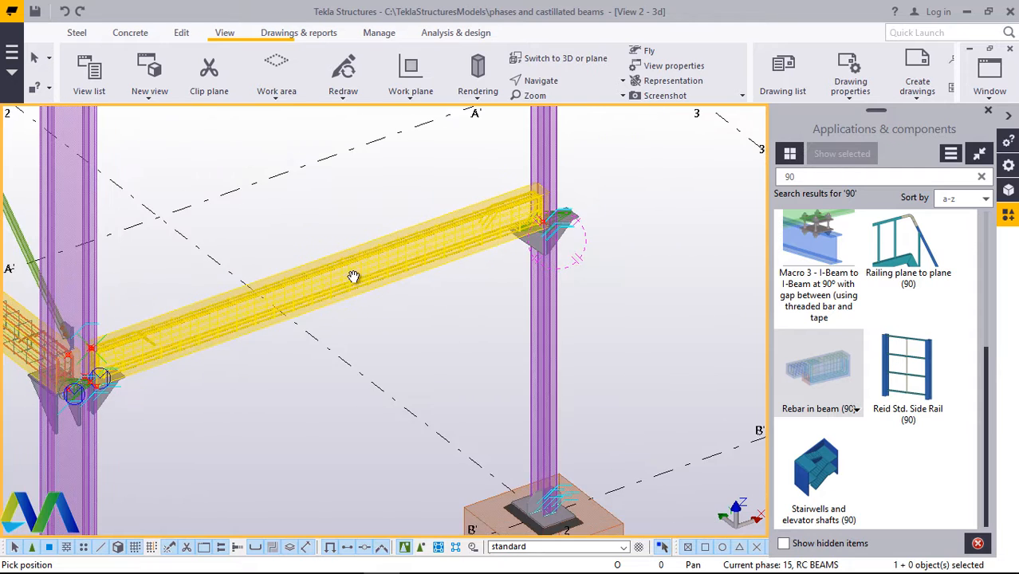
scroll(447, 247, up, 3)
scroll(465, 241, up, 1)
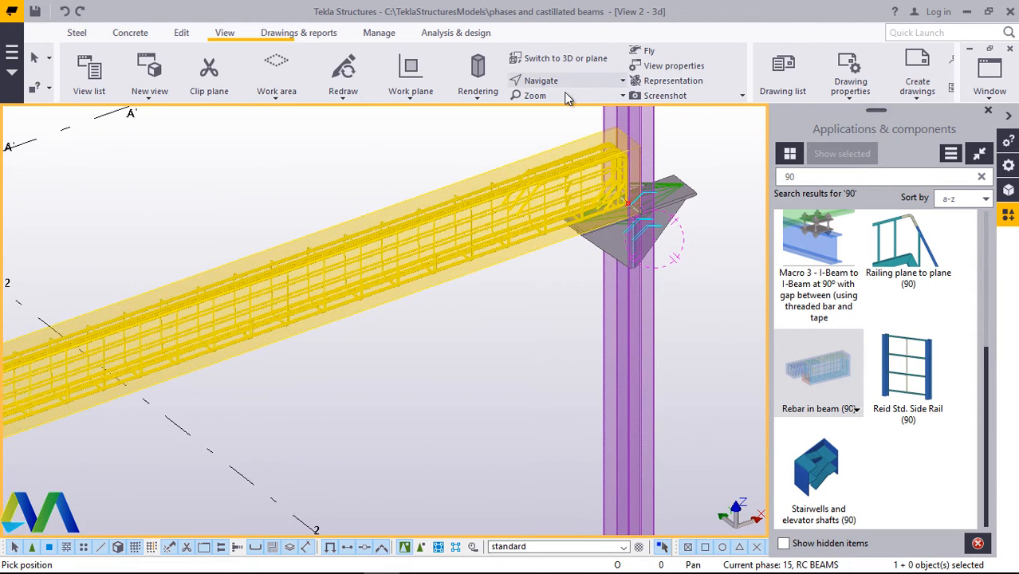
- Rotate back to the outer side, check the reinforcement above the grid 2 stub plate and end the navigation command
click(551, 81)
click(560, 101)
ctrl+middle_drag(579, 223, 568, 182)
scroll(642, 171, down, 3)
scroll(642, 180, up, 3)
scroll(569, 185, up, 3)
scroll(551, 204, down, 2)
scroll(399, 300, down, 3)
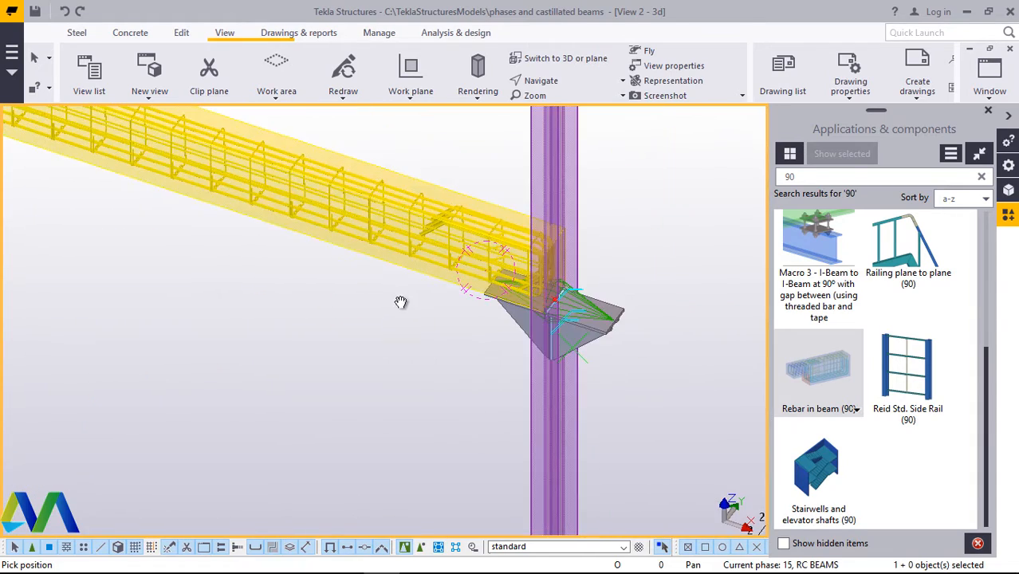
ctrl+middle_drag(432, 298, 588, 239)
right_click(587, 240)
click(594, 241)
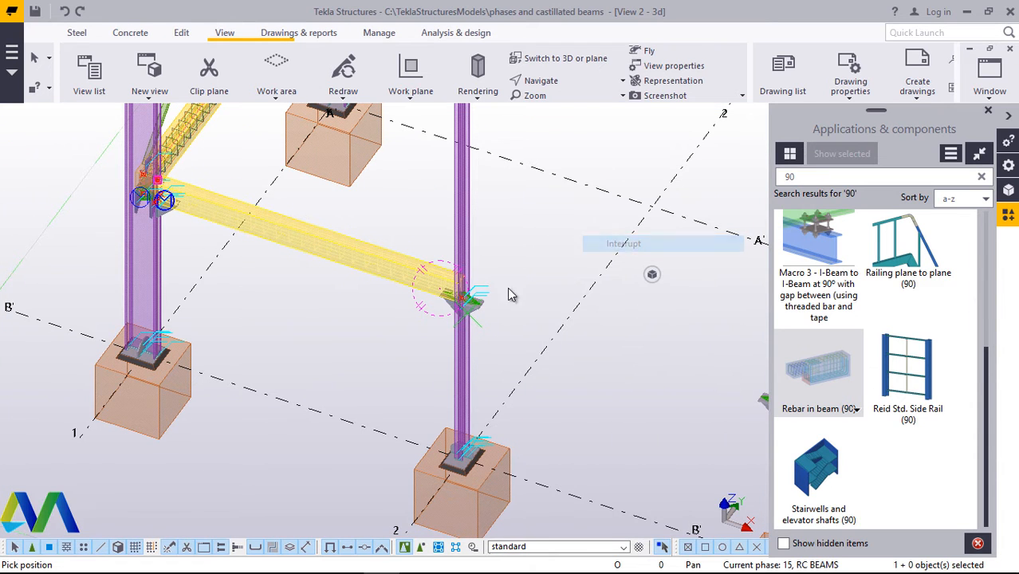
- Display the parts as opaque solids again and review the reinforced beam among the gable columns along grid B'
ctrl+middle_drag(331, 271, 157, 269)
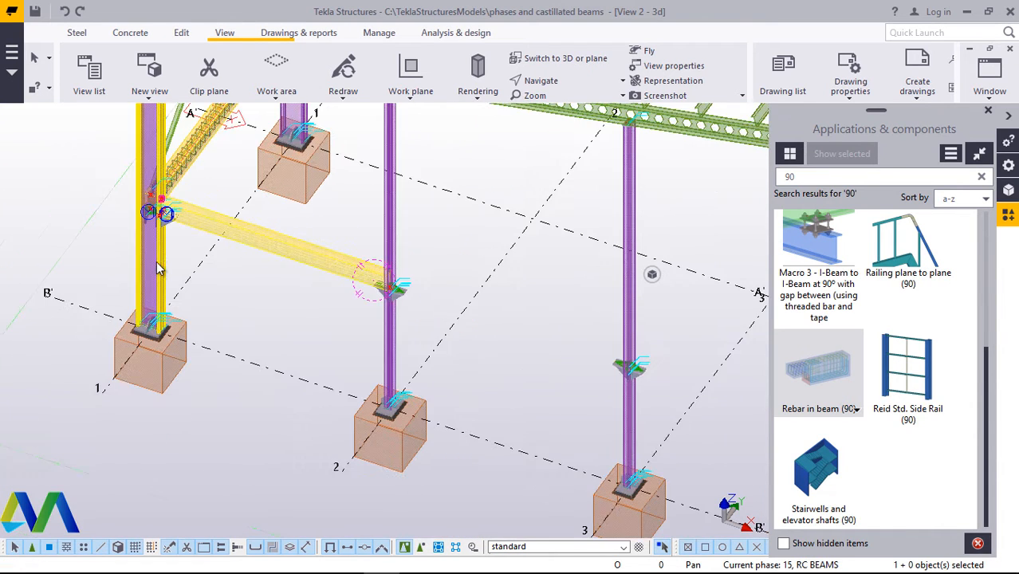
ctrl+middle_drag(442, 375, 666, 466)
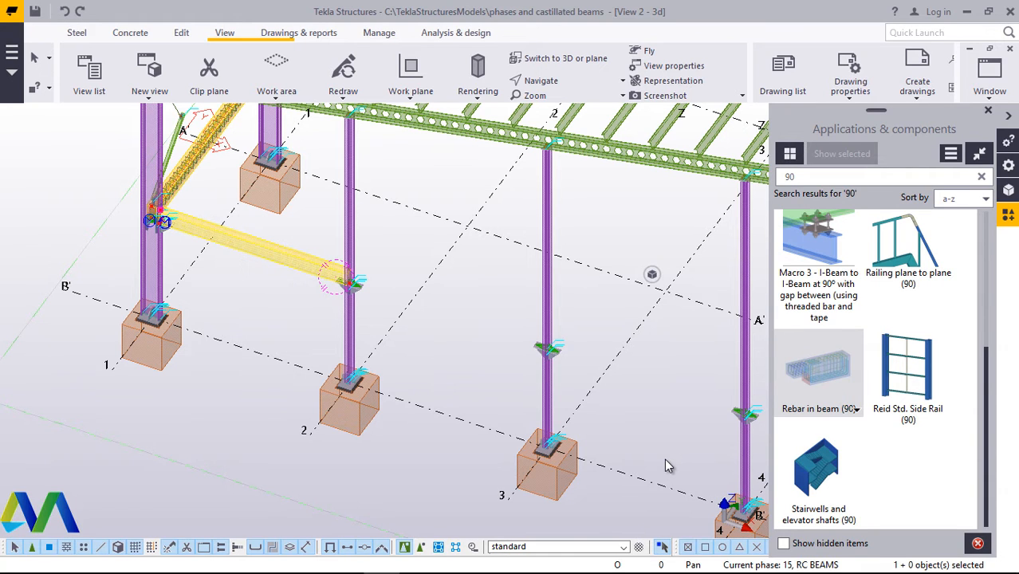
key(ctrl+4)
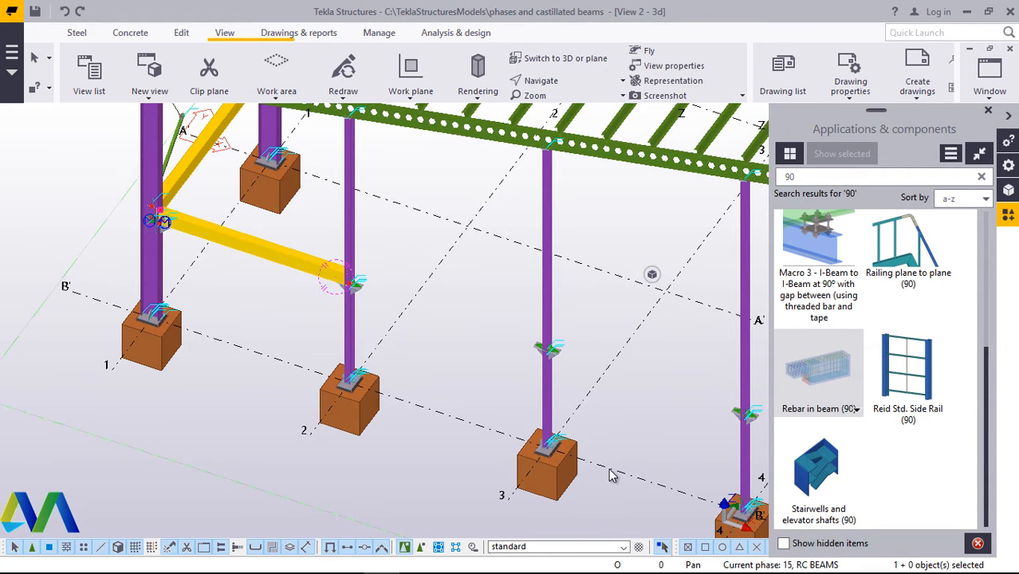
scroll(197, 245, up, 5)
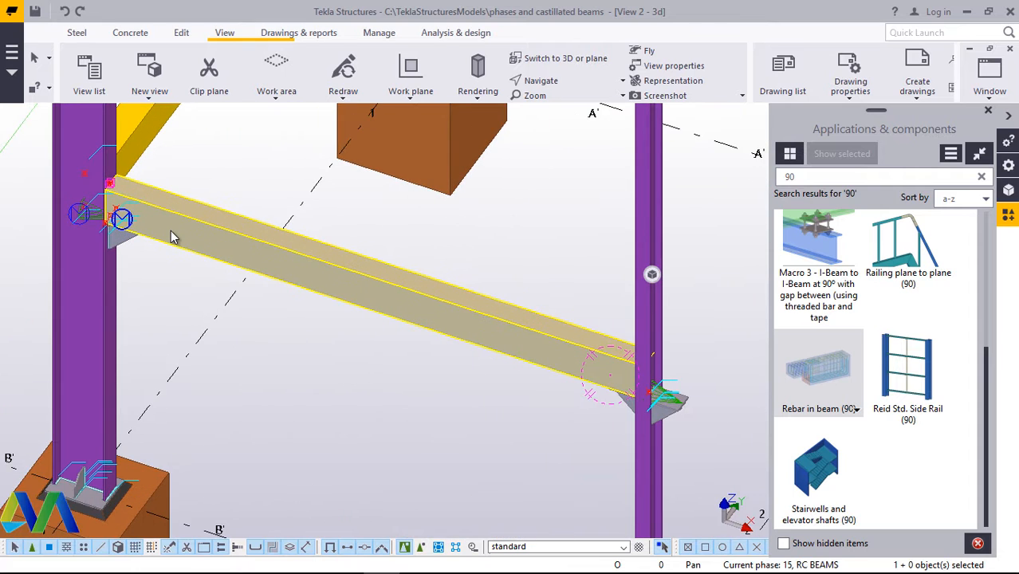
scroll(185, 243, down, 5)
ctrl+middle_drag(270, 247, 495, 319)
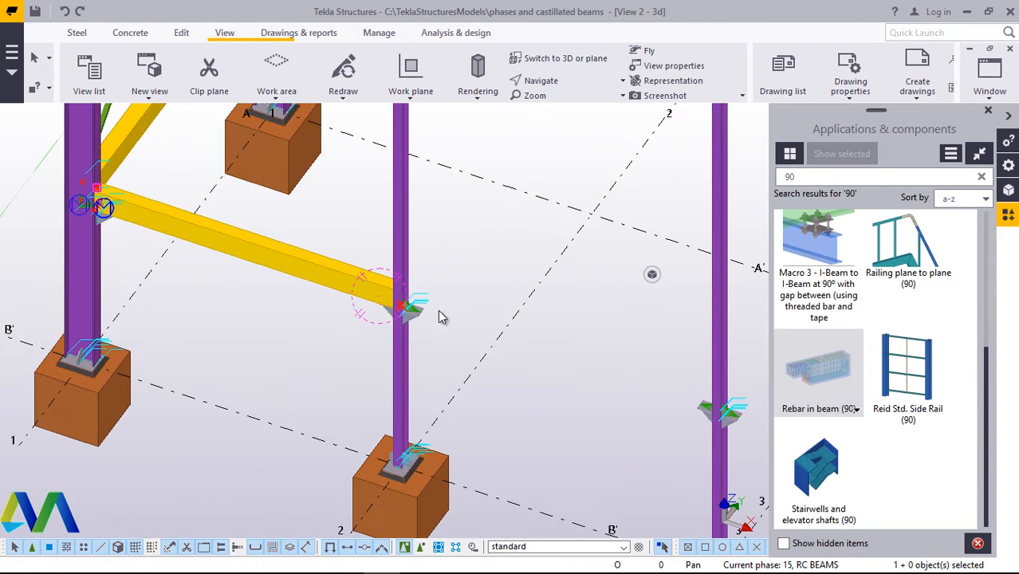
- Close the component catalog and add a phase 16 named GABLE RC BEAMS in the Phase Manager
click(988, 111)
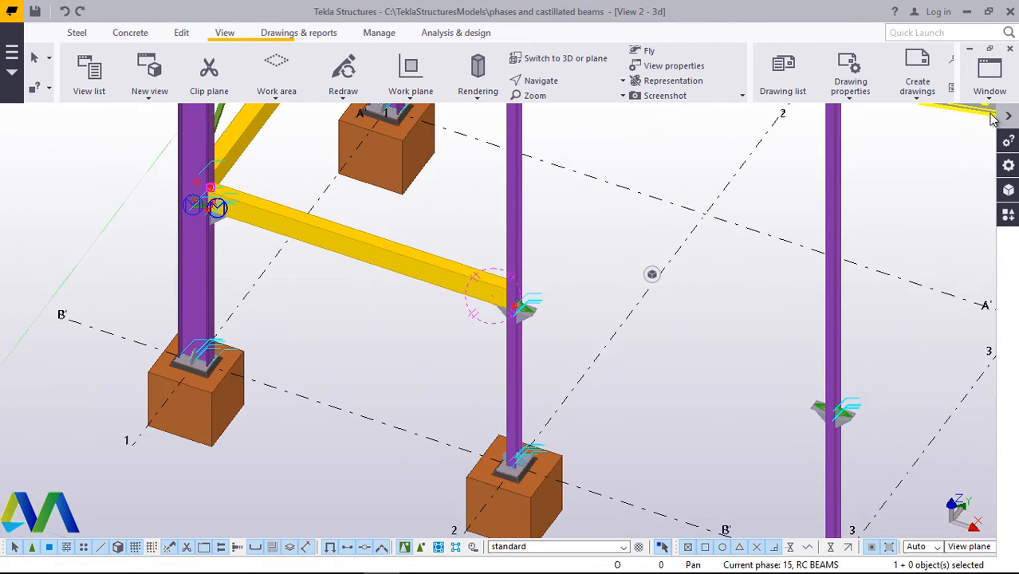
scroll(500, 258, up, 3)
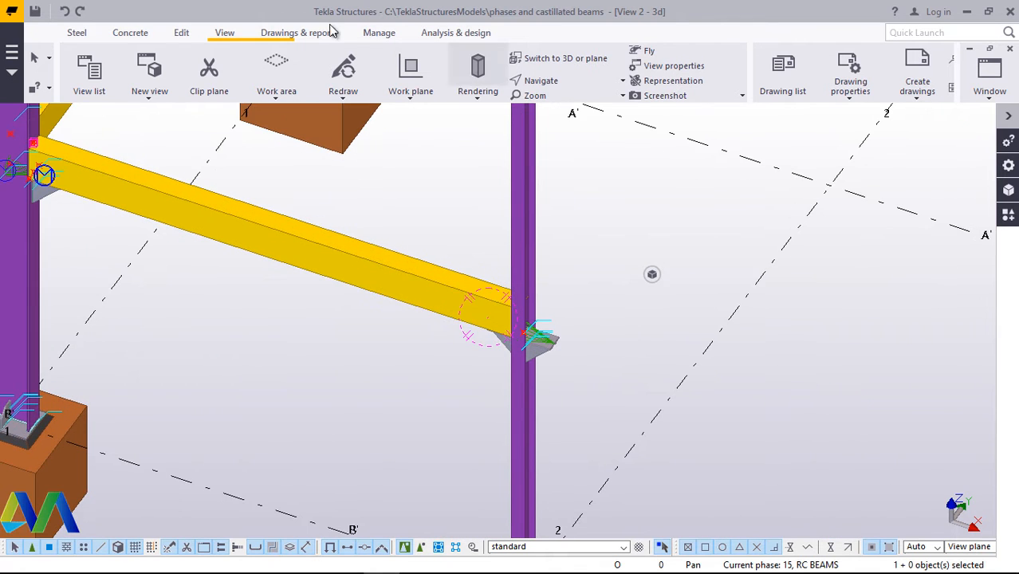
click(275, 33)
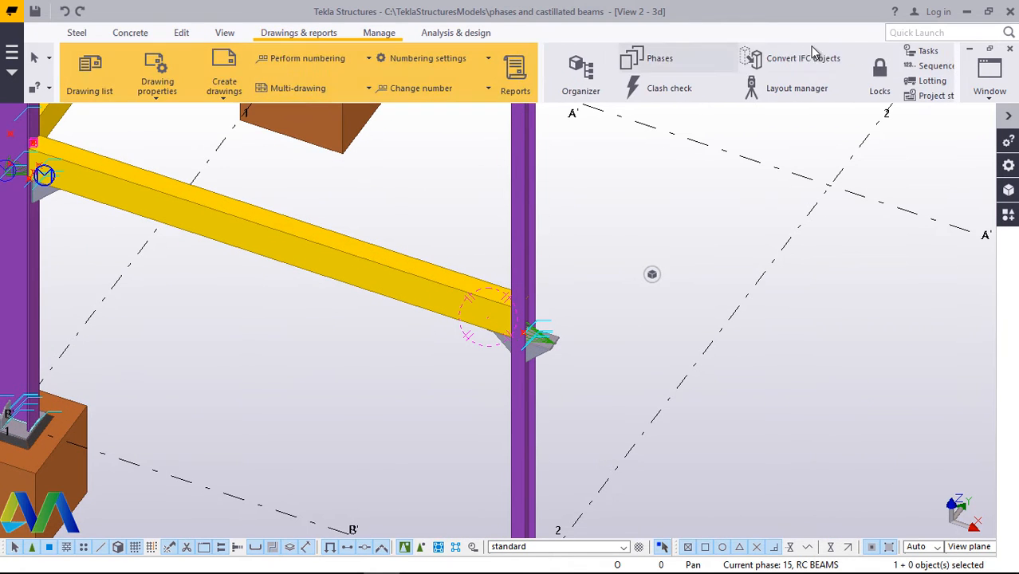
click(661, 60)
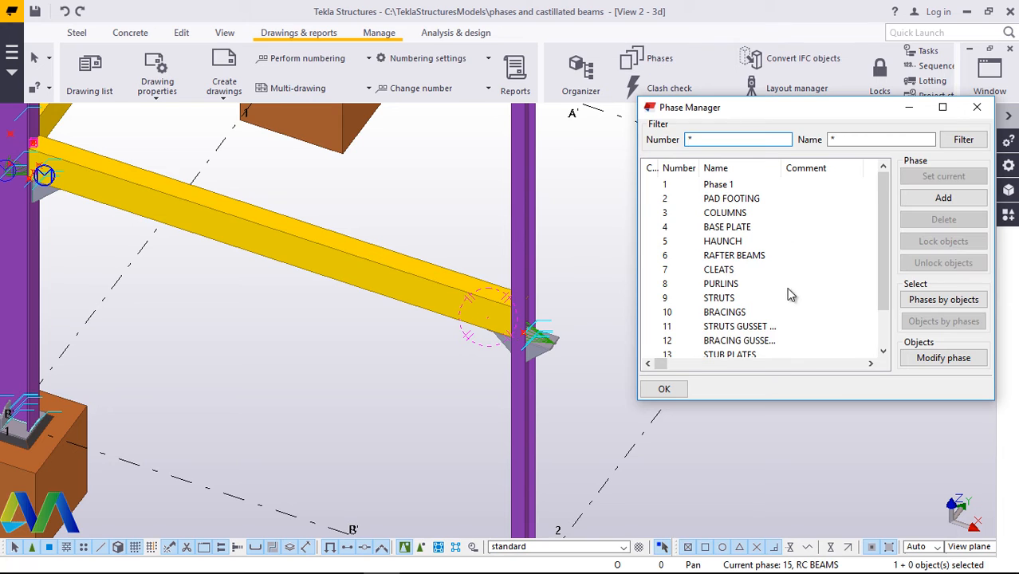
scroll(775, 286, down, 1)
double_click(730, 344)
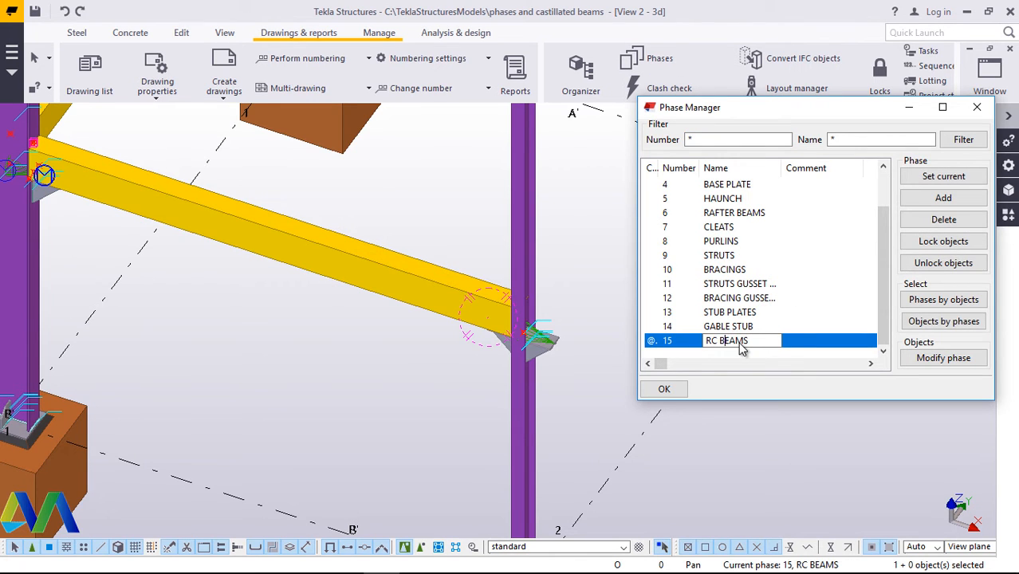
click(943, 200)
double_click(728, 342)
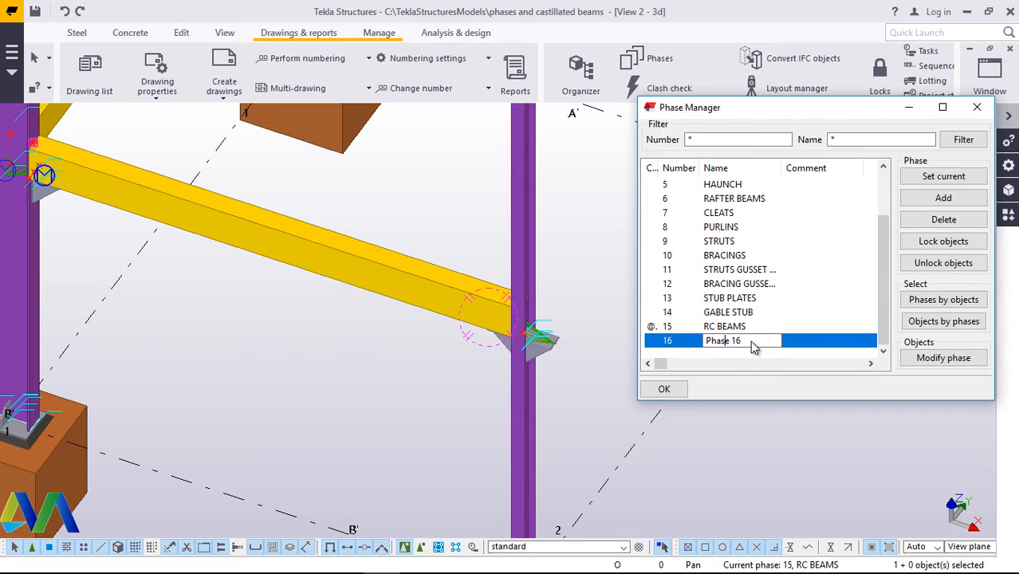
double_click(737, 341)
drag(717, 345, 703, 344)
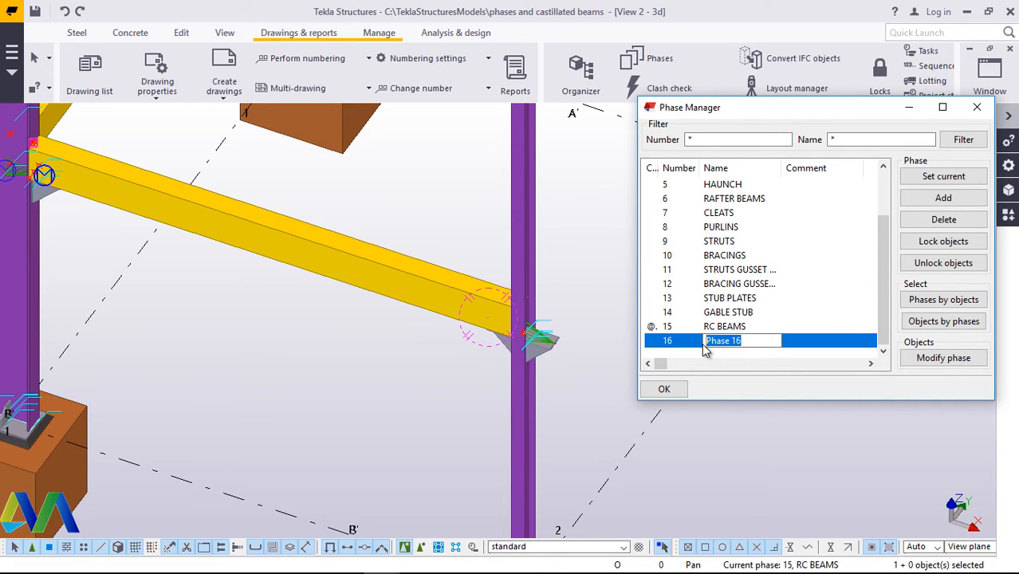
text(GABLE RC BEAMS)
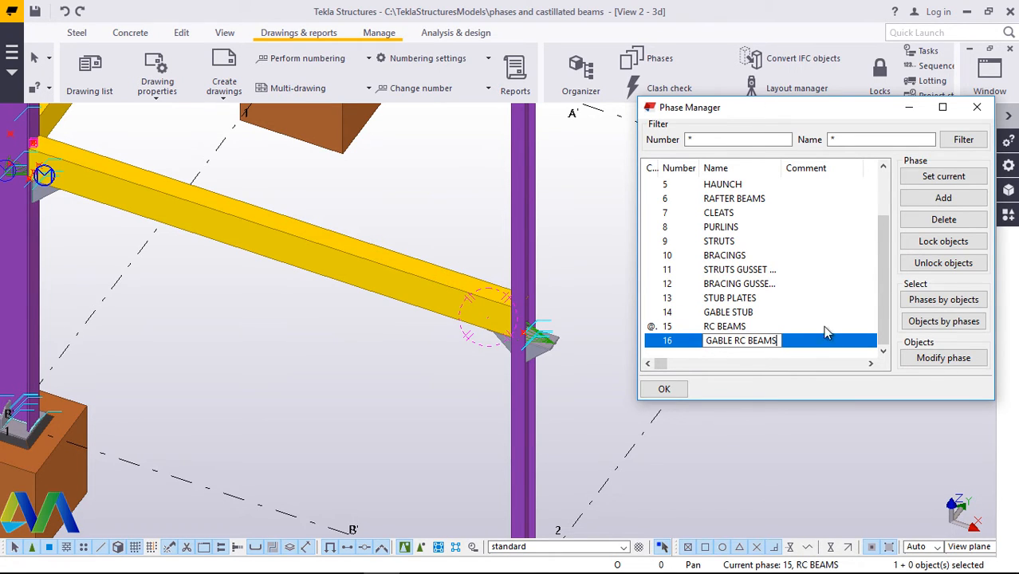
- Make GABLE RC BEAMS the current phase and assign the beam between grids 1 and 2 on grid B' with its reinforcement to it
click(949, 177)
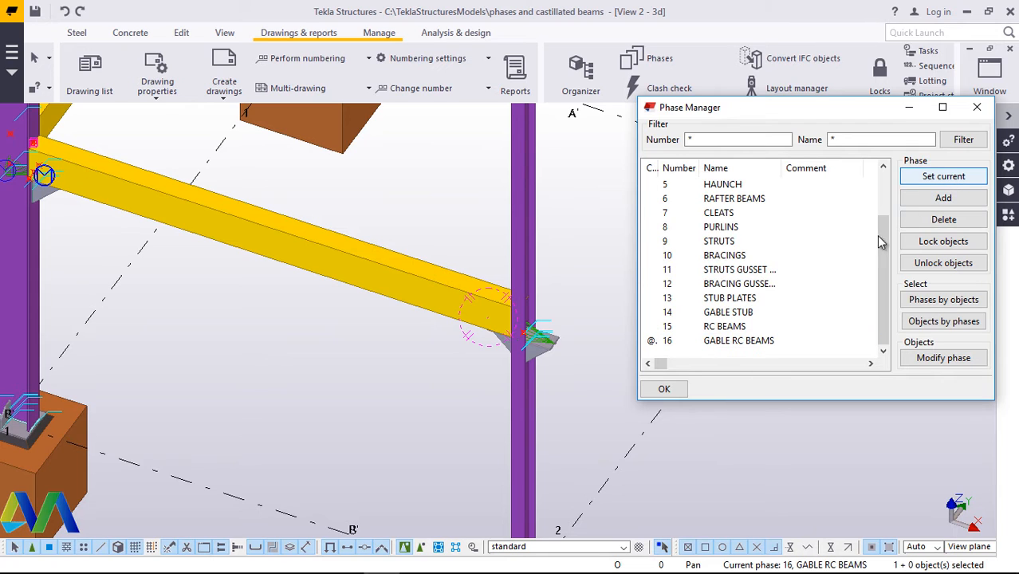
click(767, 341)
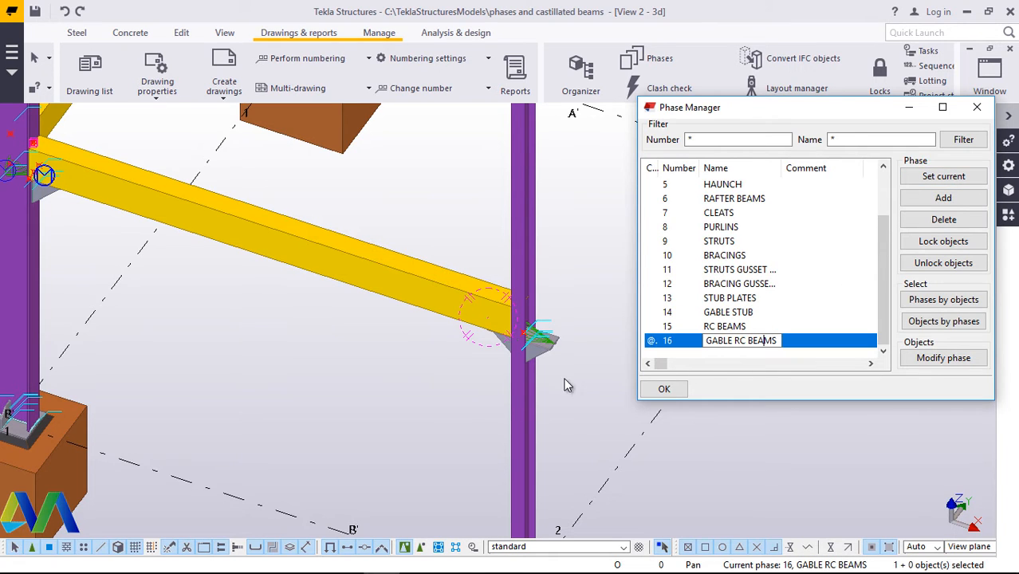
drag(438, 217, 284, 310)
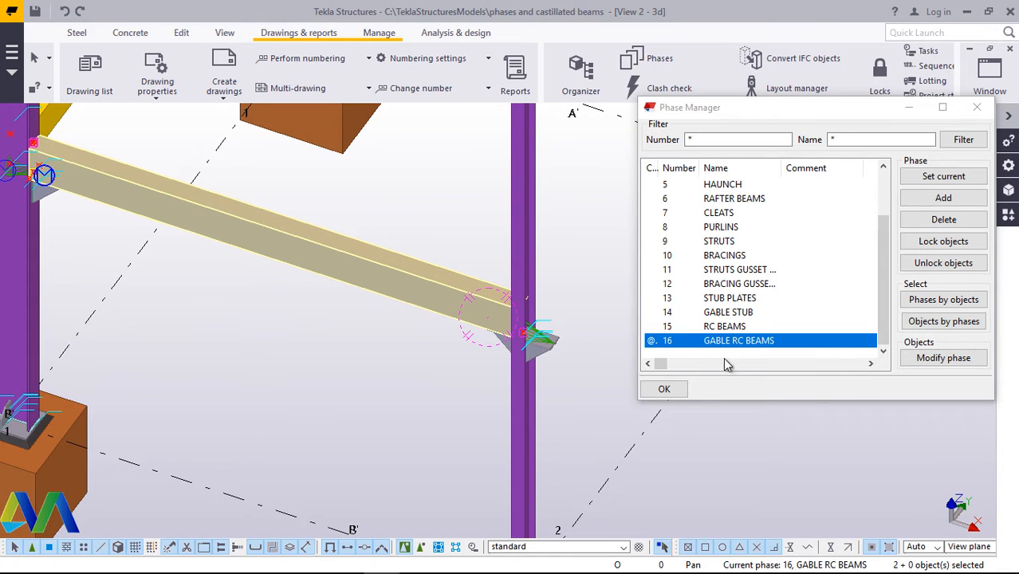
click(968, 360)
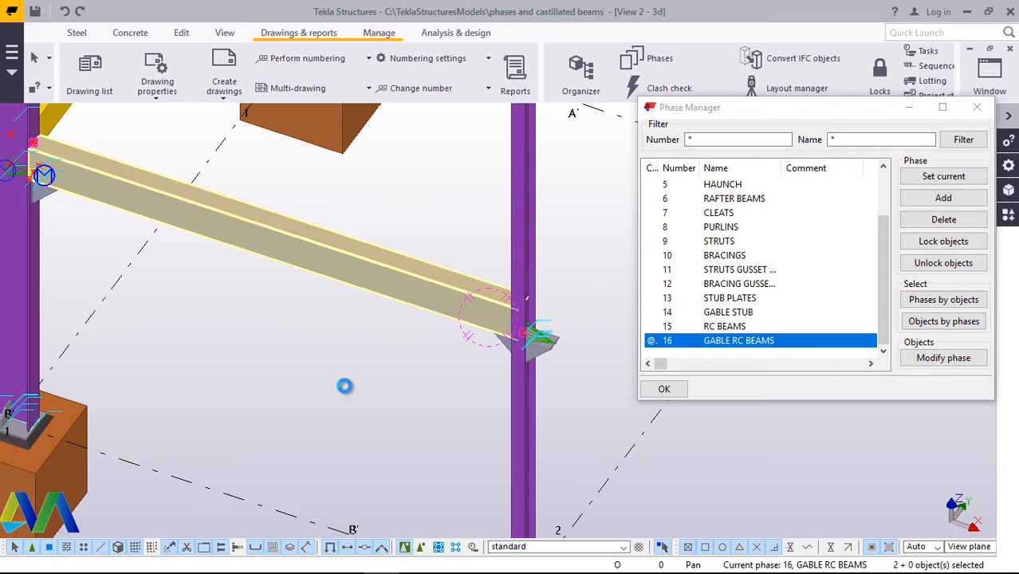
- Select all objects belonging to the GABLE RC BEAMS phase in the model and close the Phase Manager
click(343, 247)
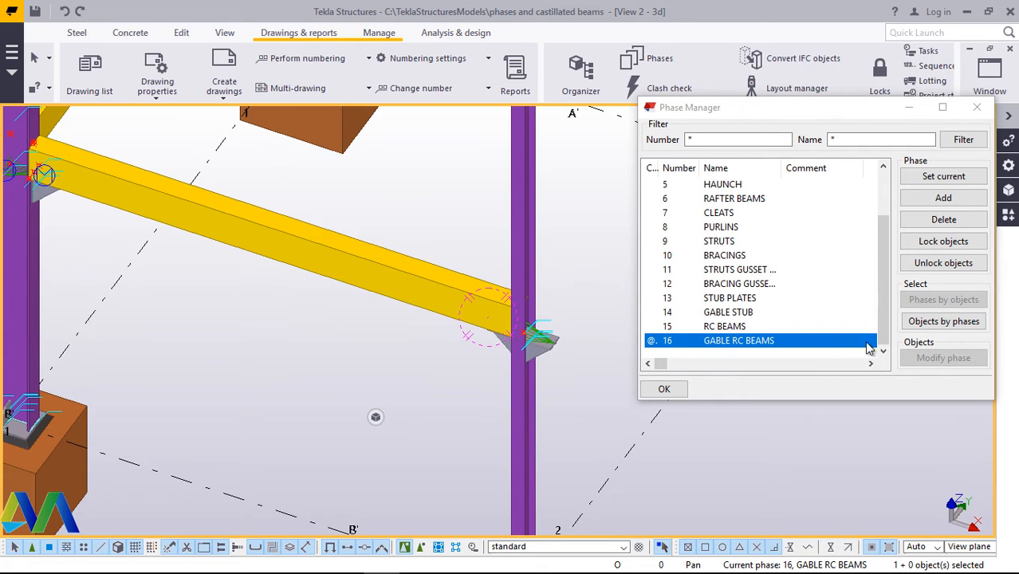
click(948, 323)
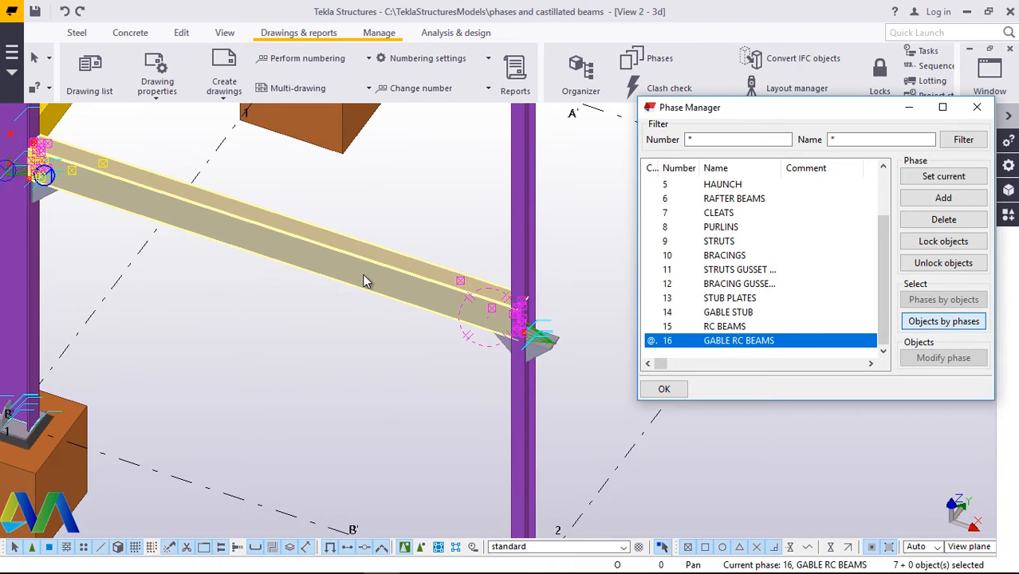
scroll(218, 275, down, 1)
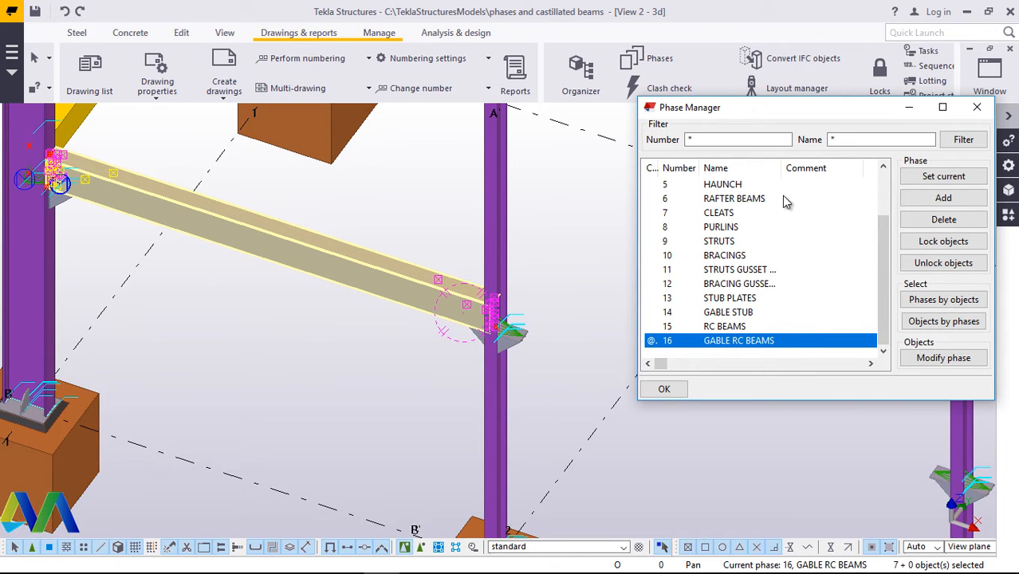
scroll(264, 295, down, 2)
click(664, 389)
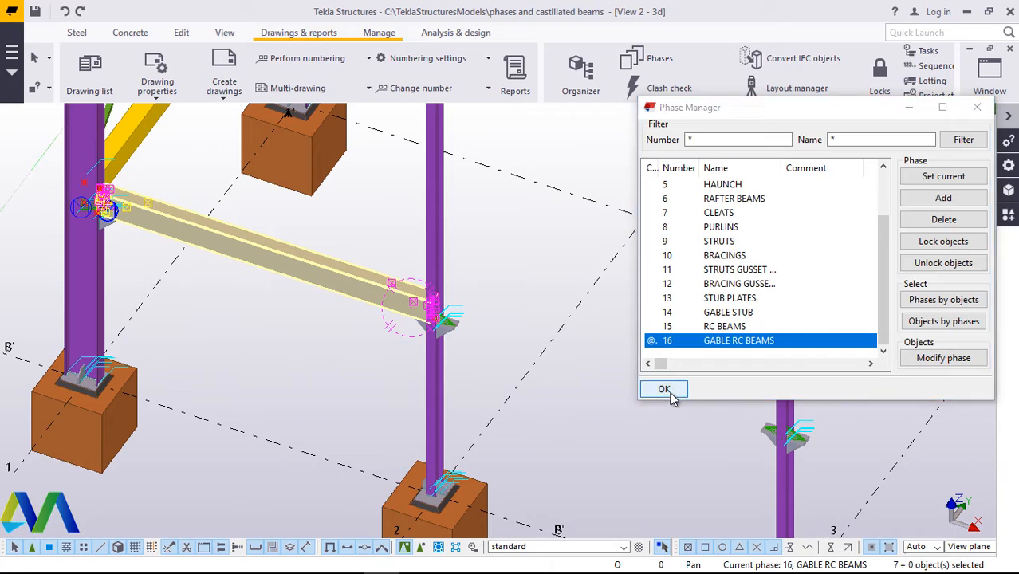
scroll(291, 285, down, 4)
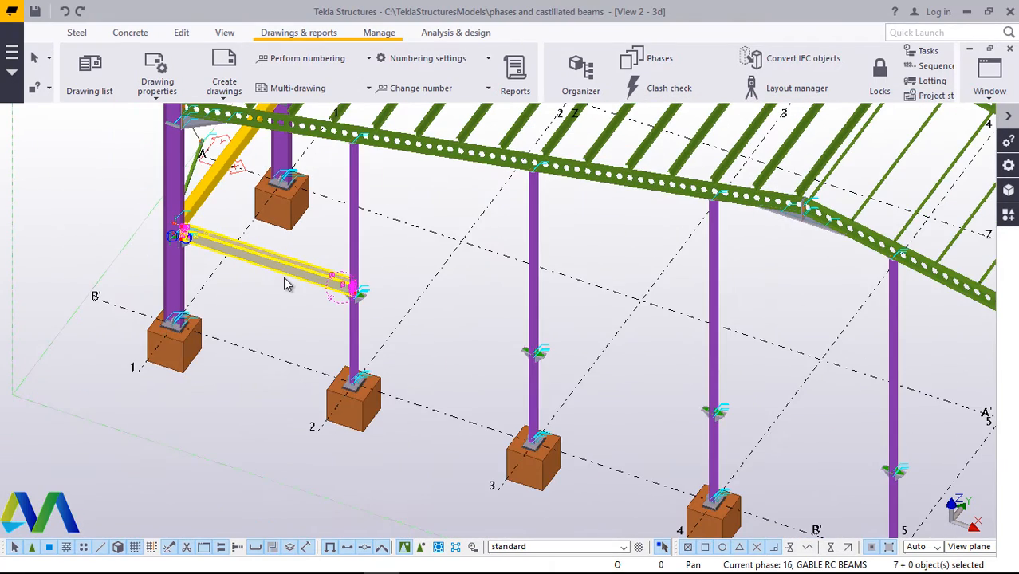
scroll(271, 284, down, 2)
scroll(236, 287, down, 3)
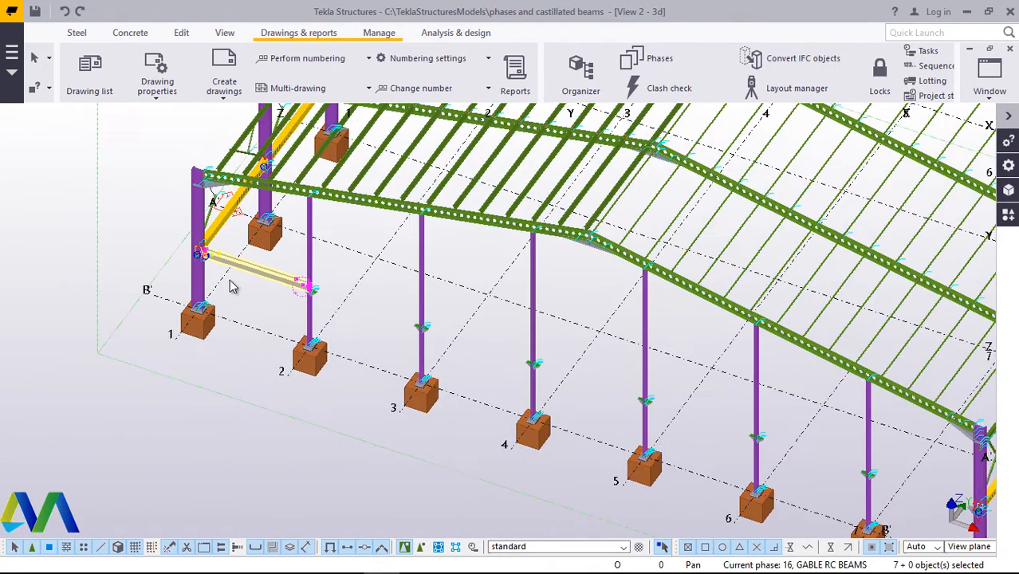
- Copy the selected gable beam and its connections from grid line B' to grid line A, using the grid line ends beside grid 8
scroll(233, 287, down, 2)
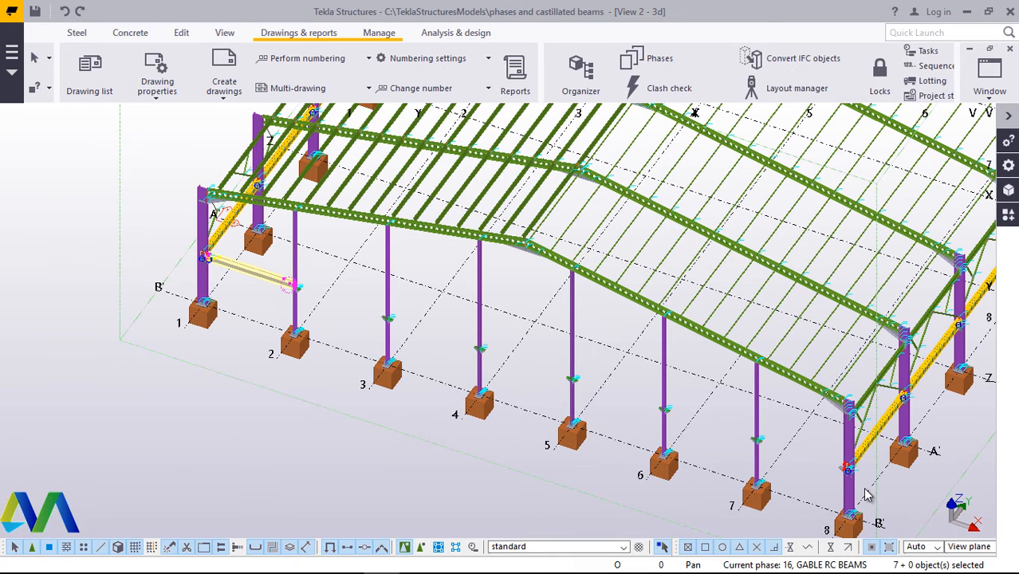
right_click(257, 425)
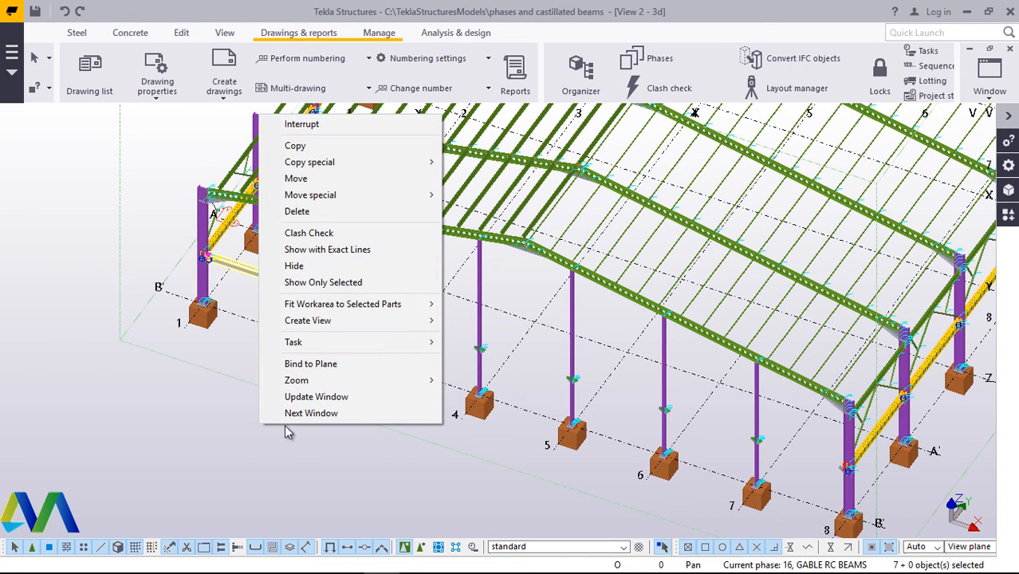
click(330, 147)
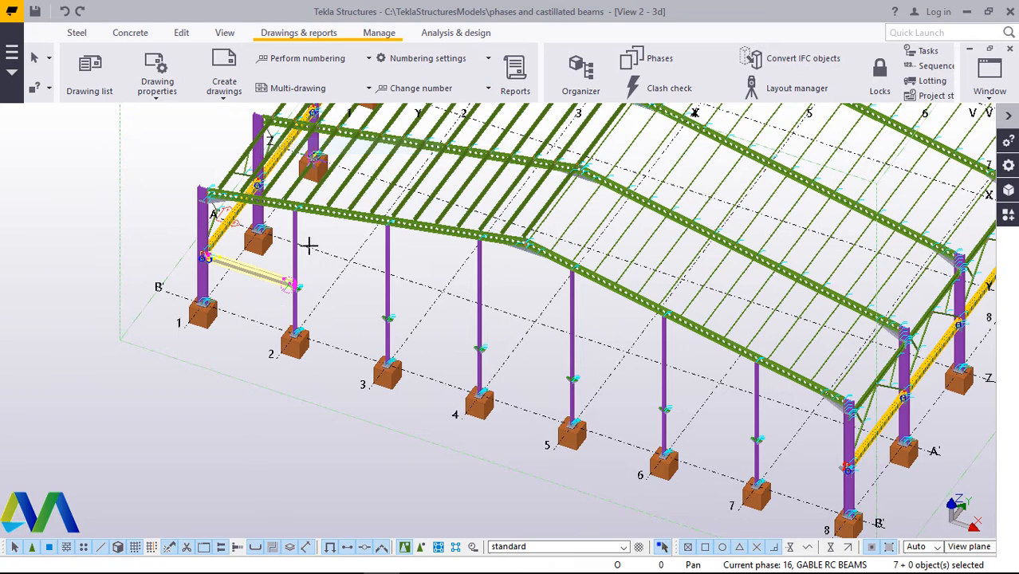
scroll(177, 293, down, 2)
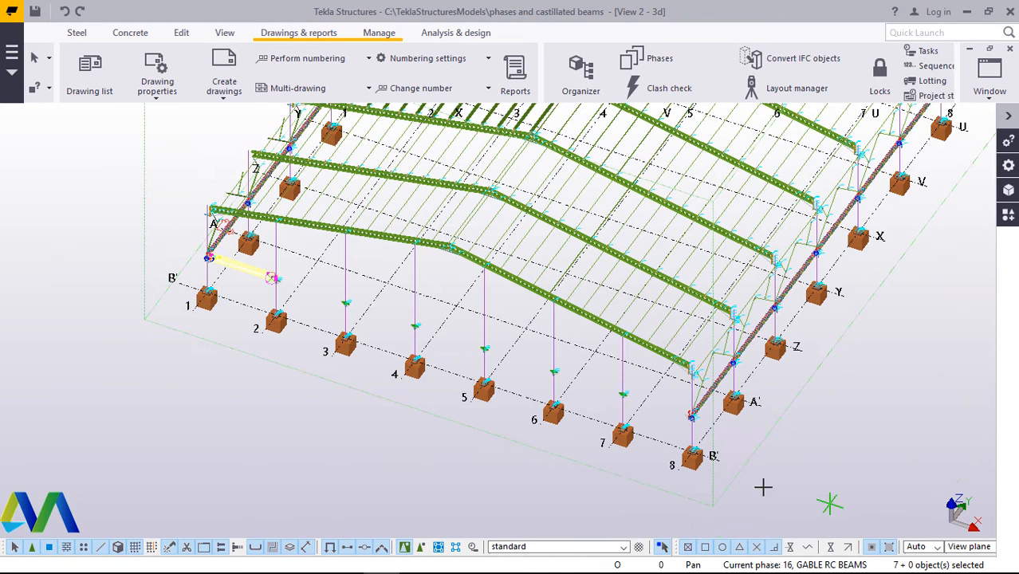
scroll(764, 484, up, 3)
scroll(720, 456, up, 2)
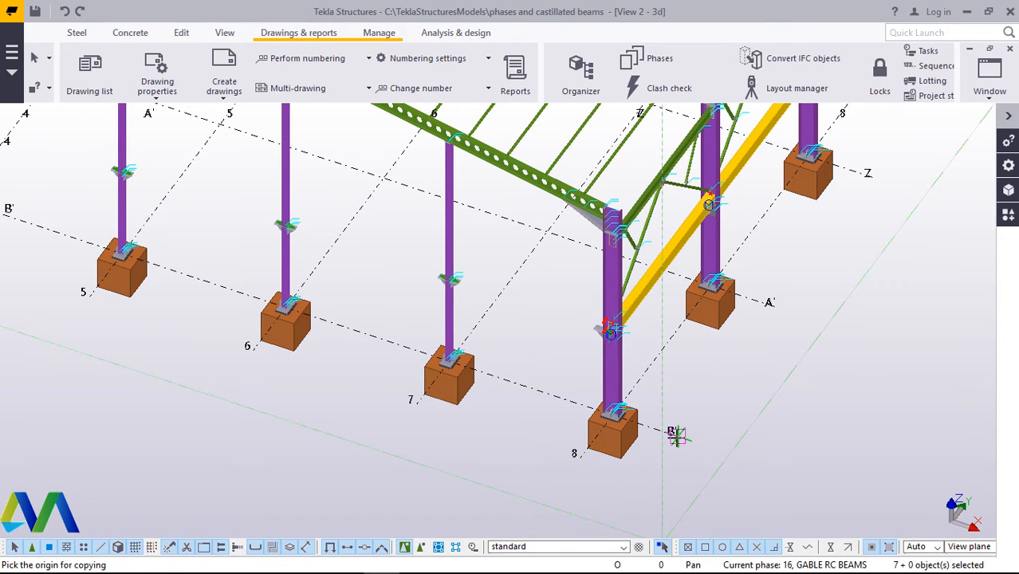
click(672, 434)
scroll(551, 449, down, 5)
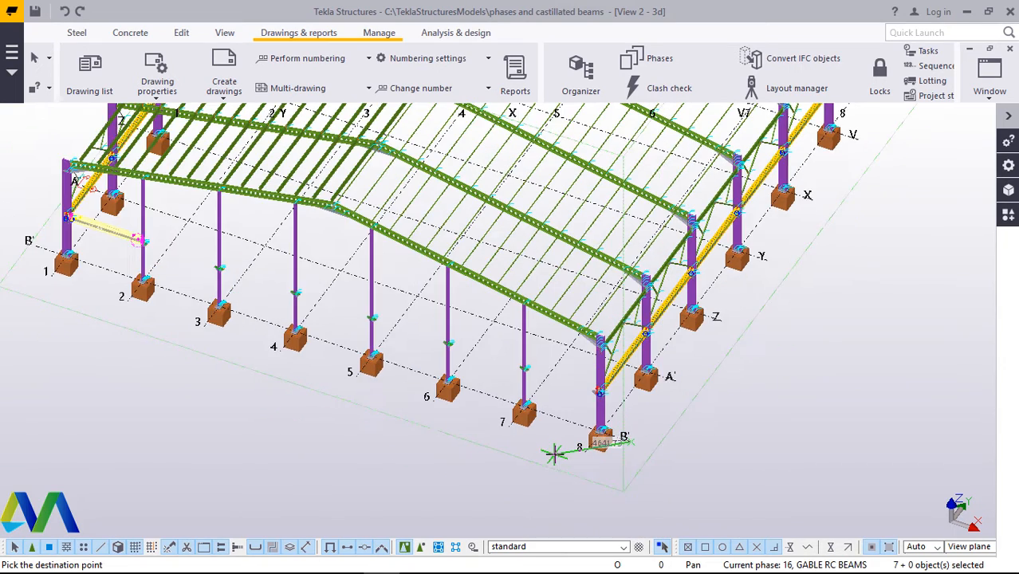
scroll(556, 453, down, 5)
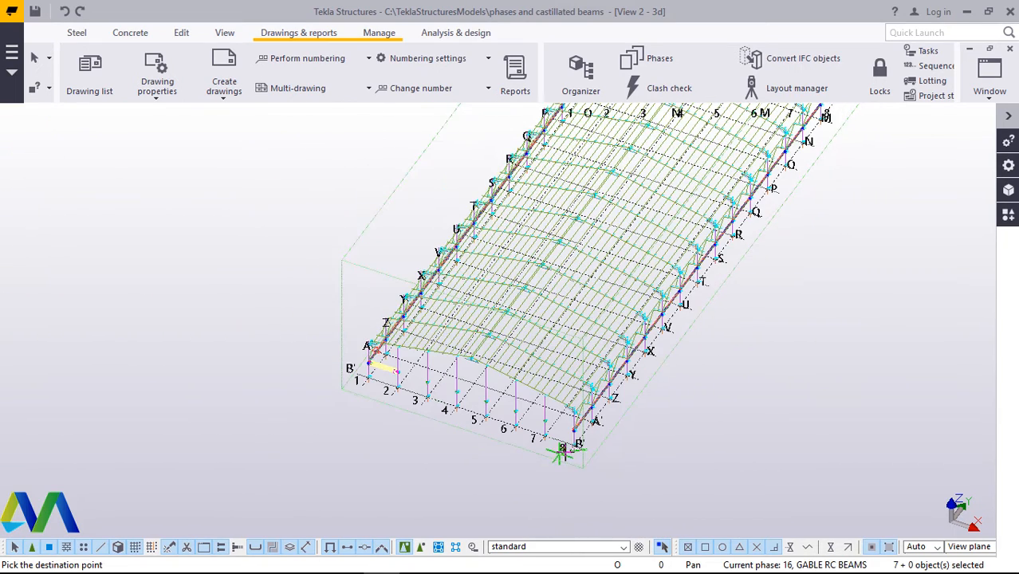
scroll(662, 353, down, 2)
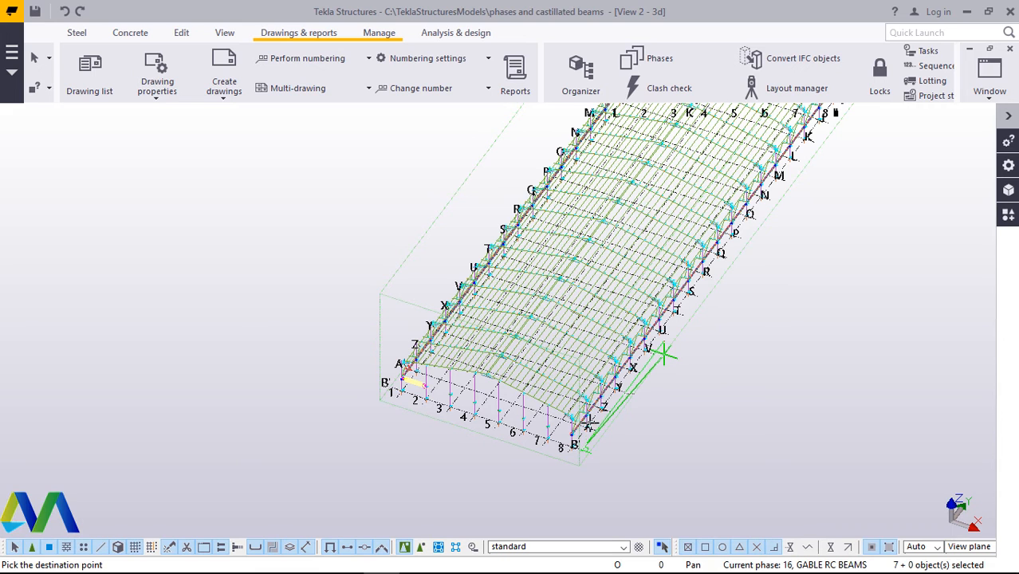
scroll(600, 419, down, 2)
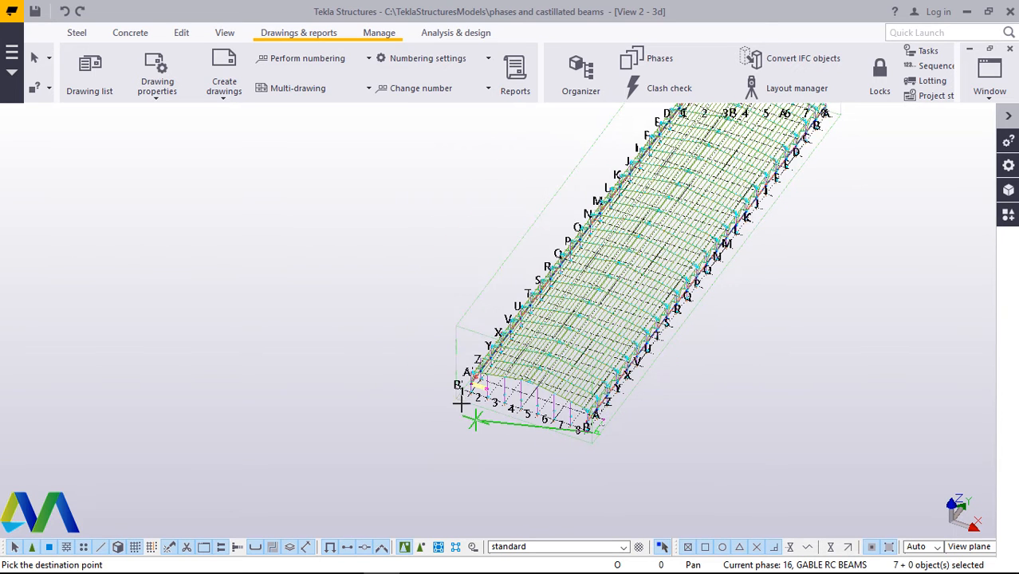
scroll(454, 411, down, 2)
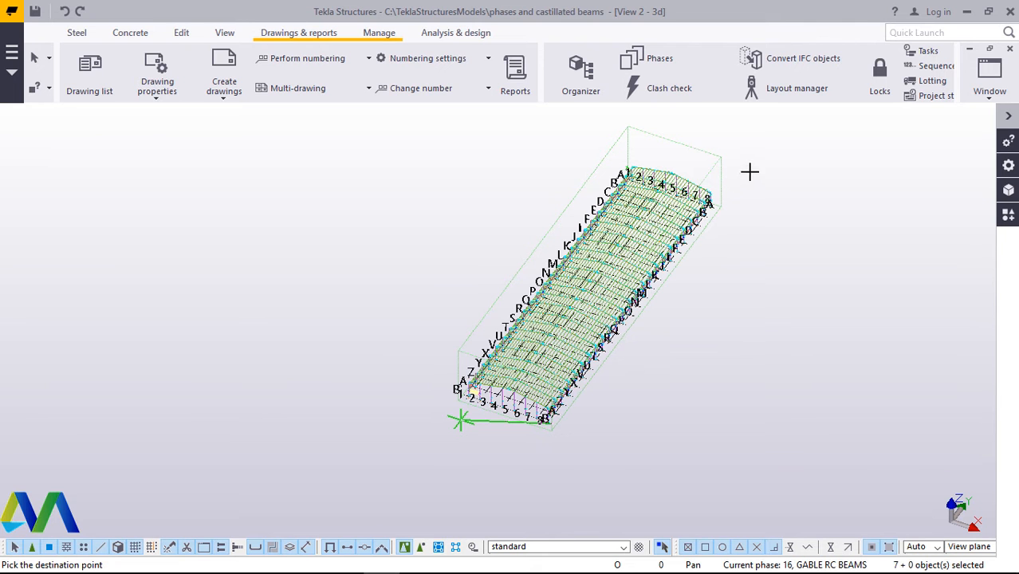
scroll(700, 185, up, 10)
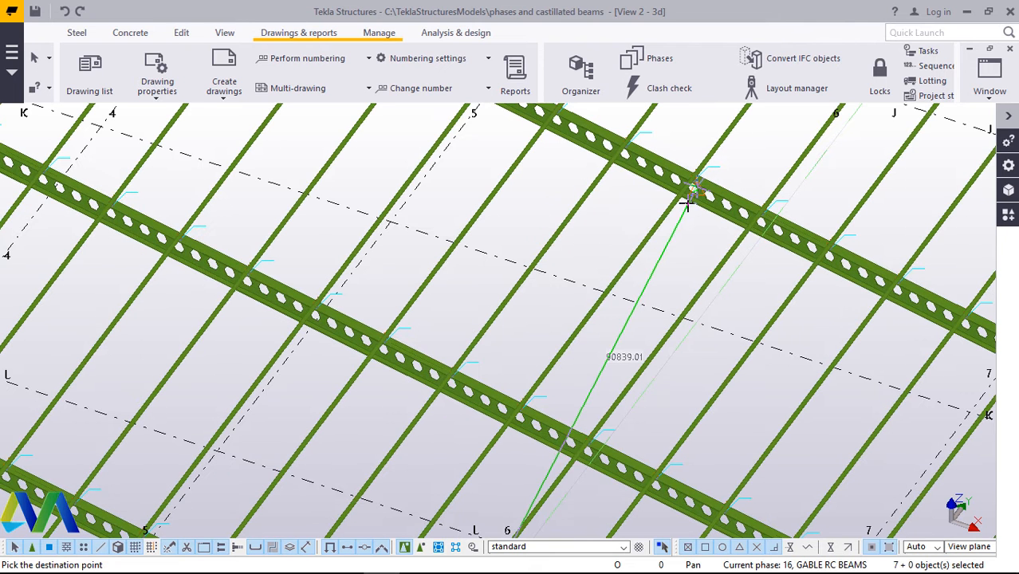
scroll(588, 278, down, 10)
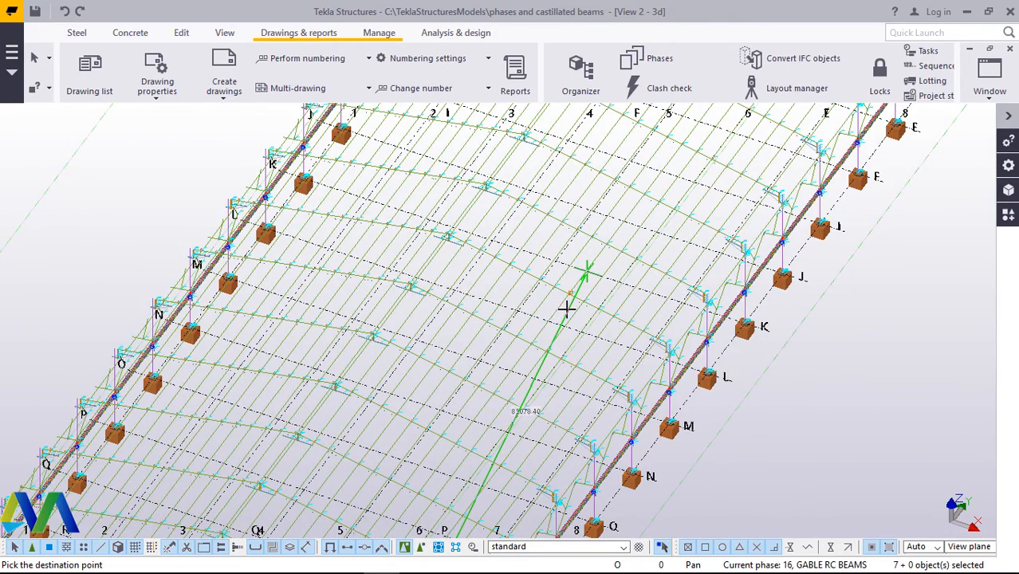
scroll(567, 310, down, 3)
scroll(656, 343, down, 1)
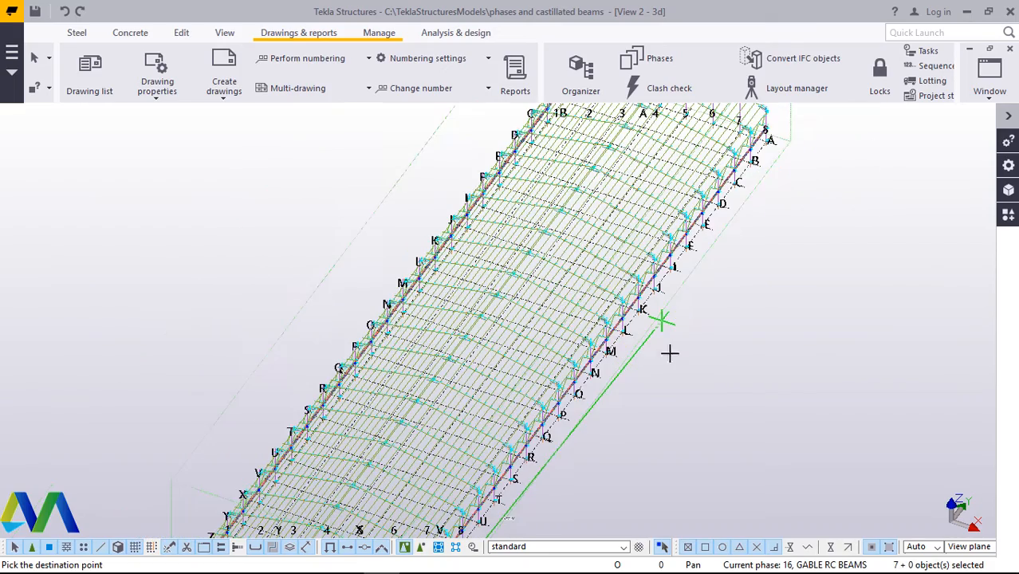
scroll(769, 151, down, 2)
scroll(765, 192, up, 3)
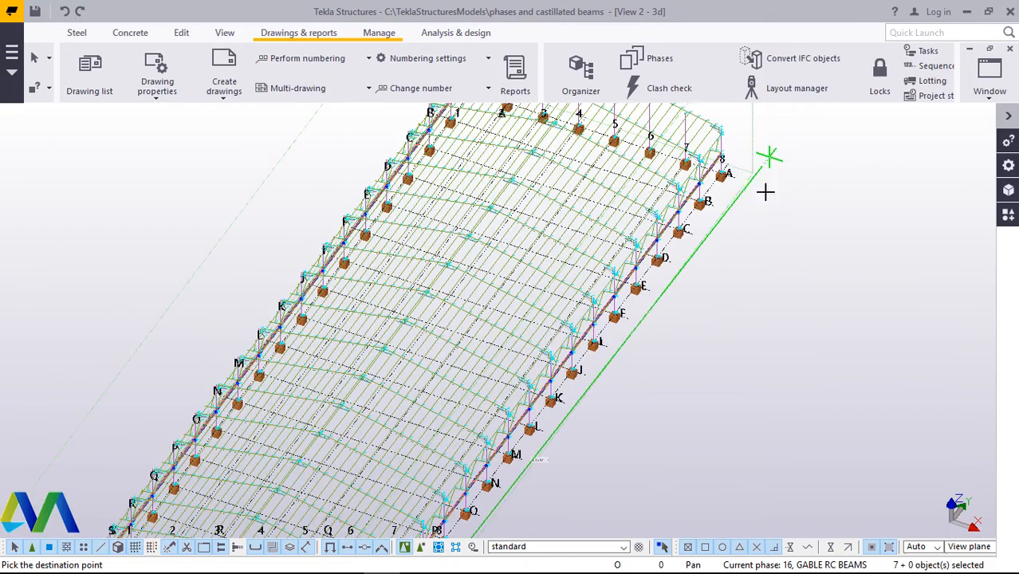
scroll(725, 157, up, 5)
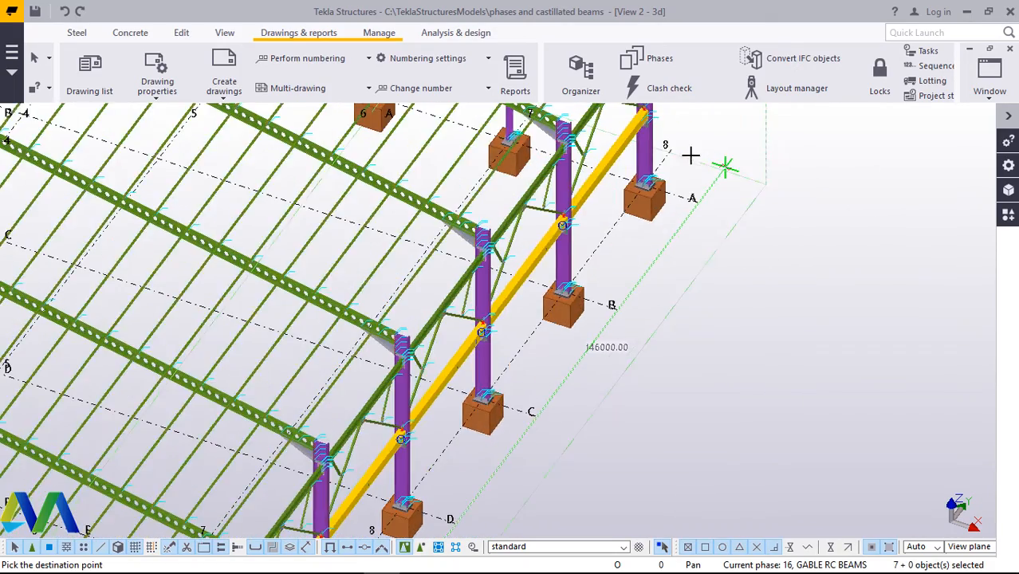
scroll(690, 154, up, 3)
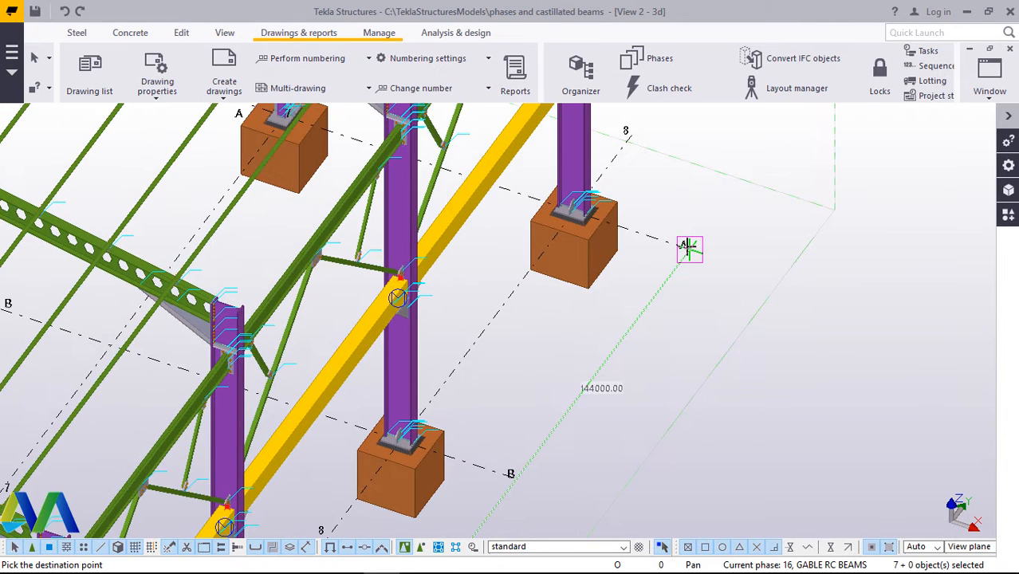
right_click(732, 211)
click(747, 222)
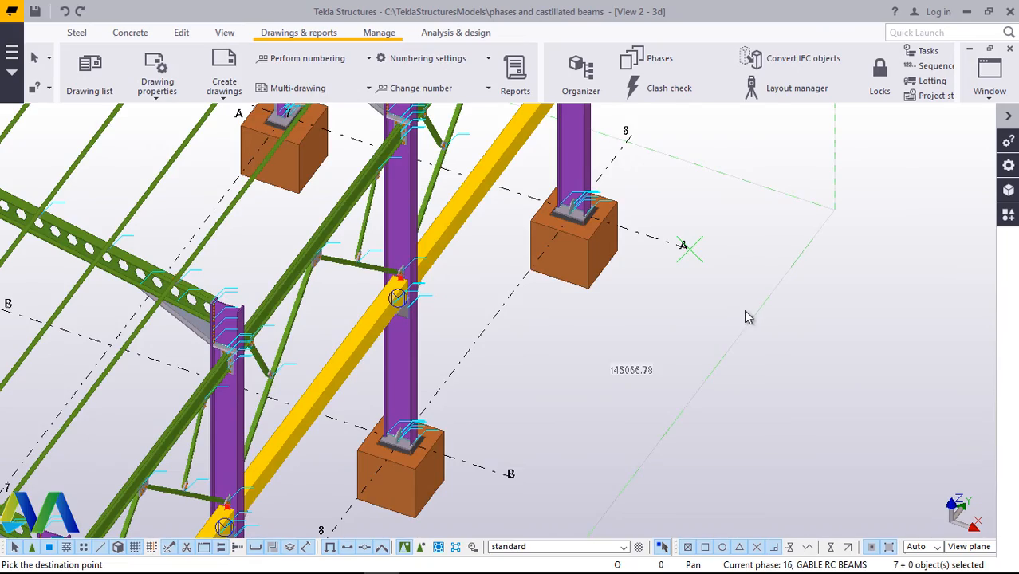
- Examine the copied beam between grids 1 and 2 on the grid line A gable and its place in the whole structure
scroll(738, 319, down, 8)
scroll(739, 317, down, 5)
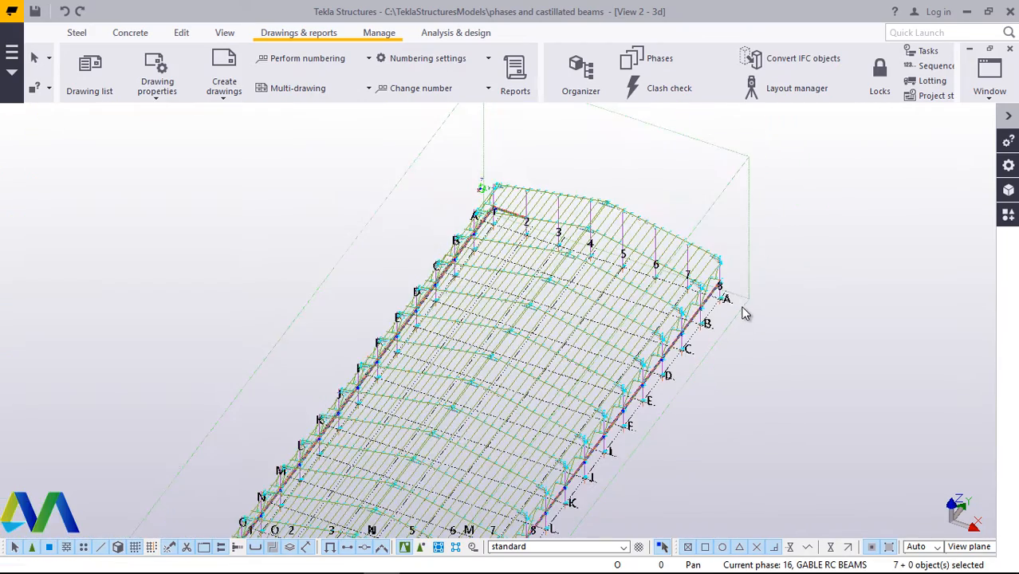
ctrl+middle_drag(742, 311, 556, 235)
scroll(554, 233, up, 6)
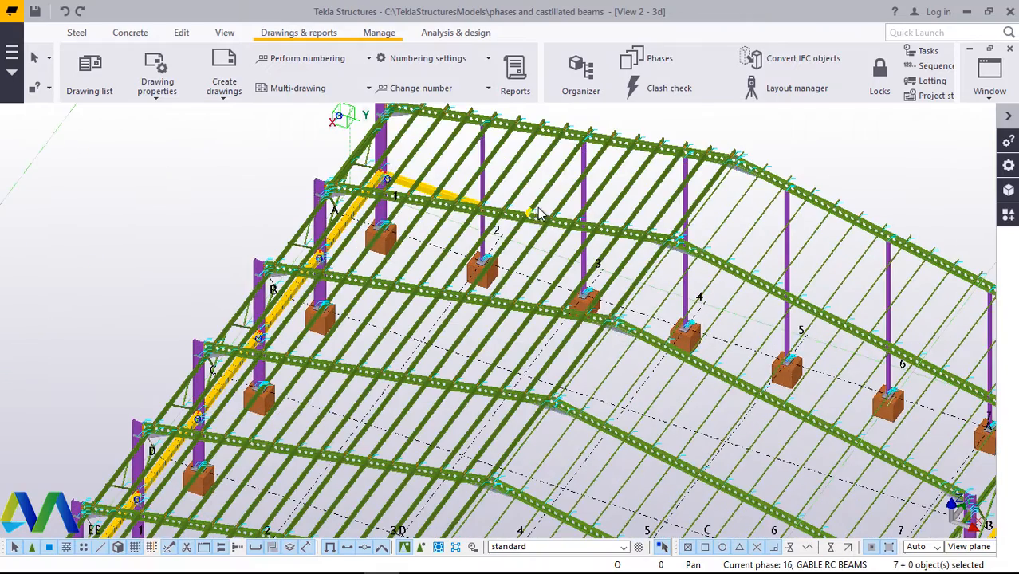
scroll(542, 203, down, 4)
scroll(567, 176, down, 2)
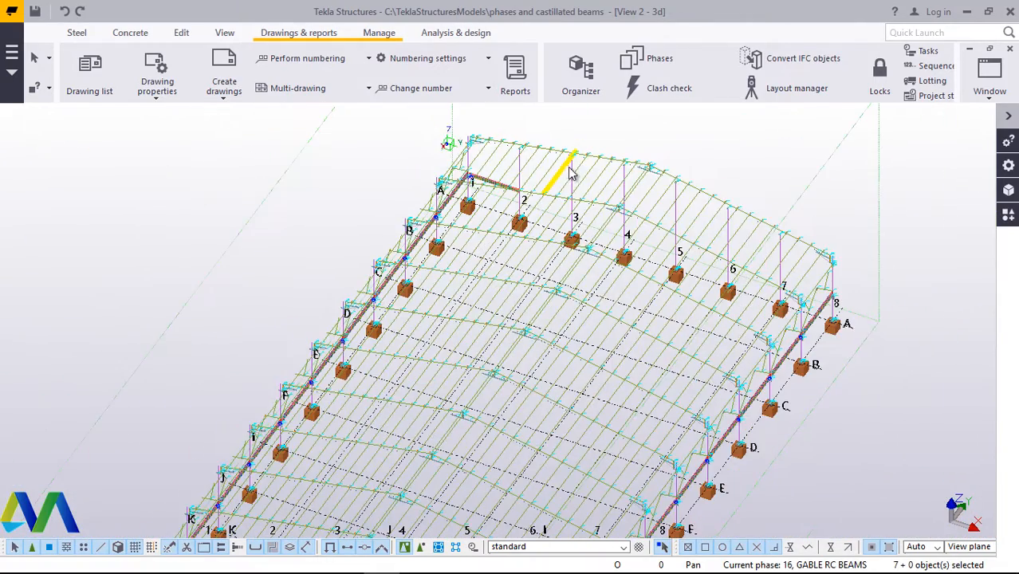
scroll(590, 173, down, 3)
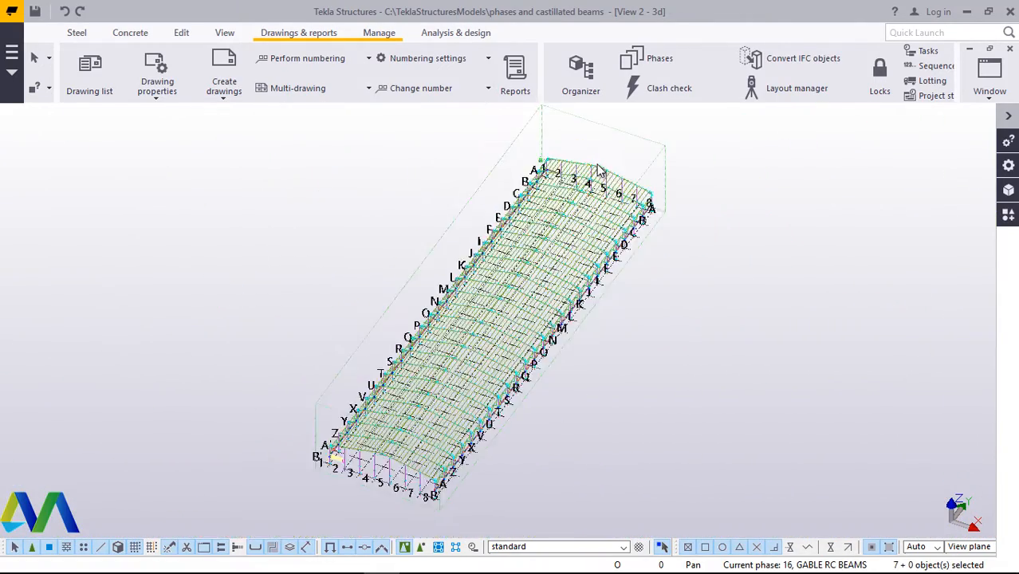
scroll(602, 170, down, 2)
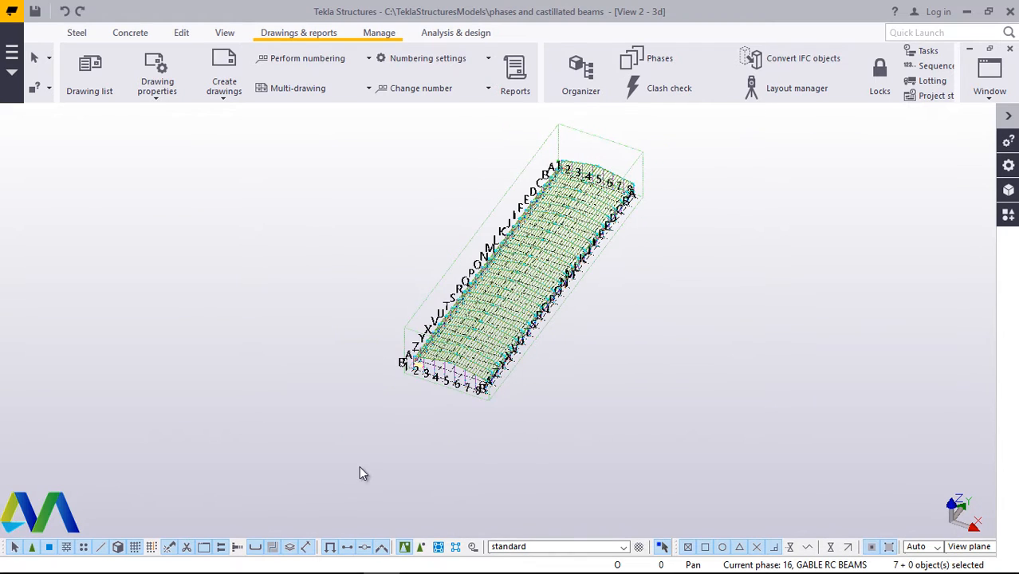
- Select the beam seat brackets on the grid line B' gable columns at grids 1 and 2
scroll(418, 397, up, 5)
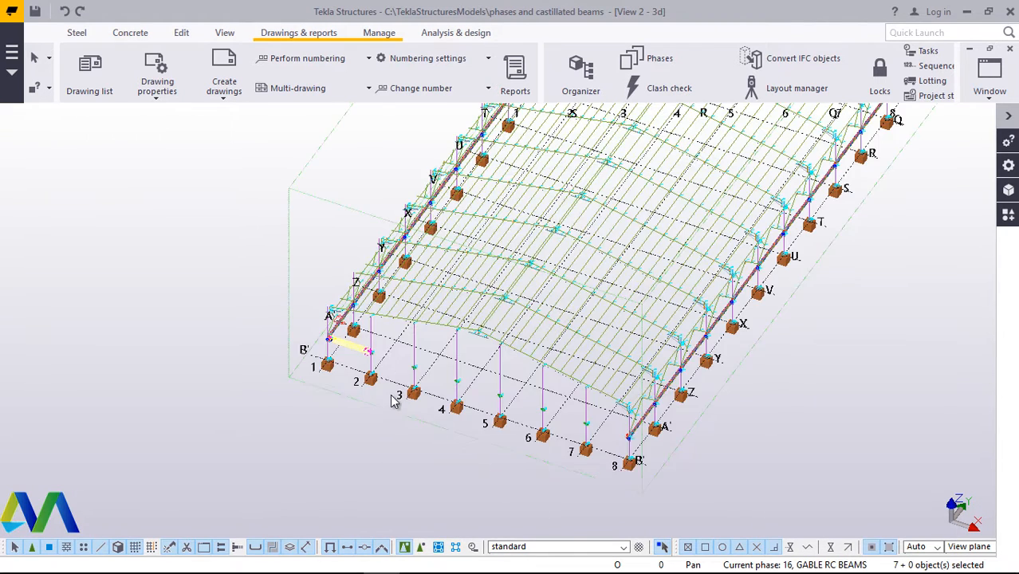
scroll(360, 365, up, 2)
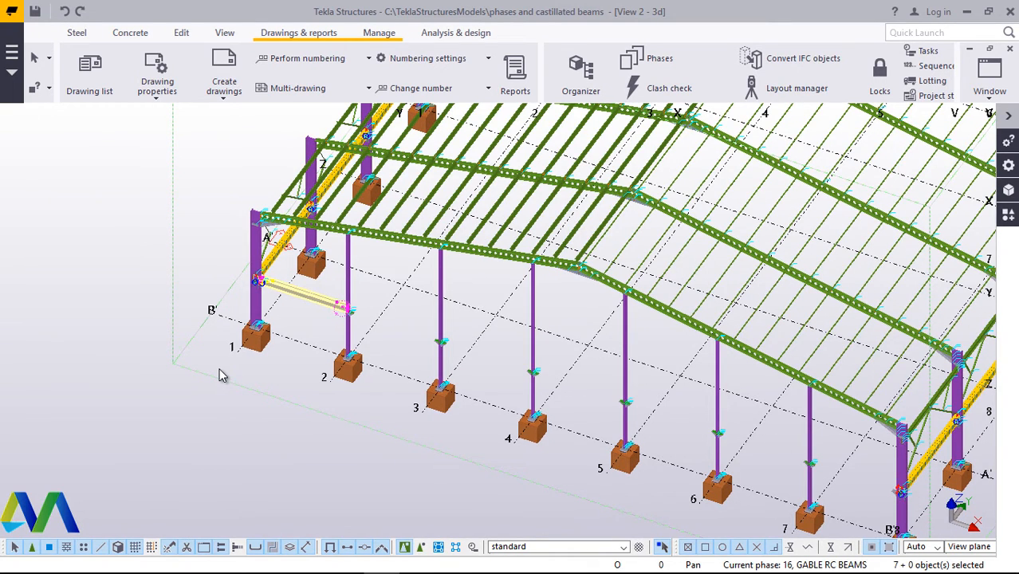
scroll(224, 378, down, 2)
scroll(276, 345, down, 1)
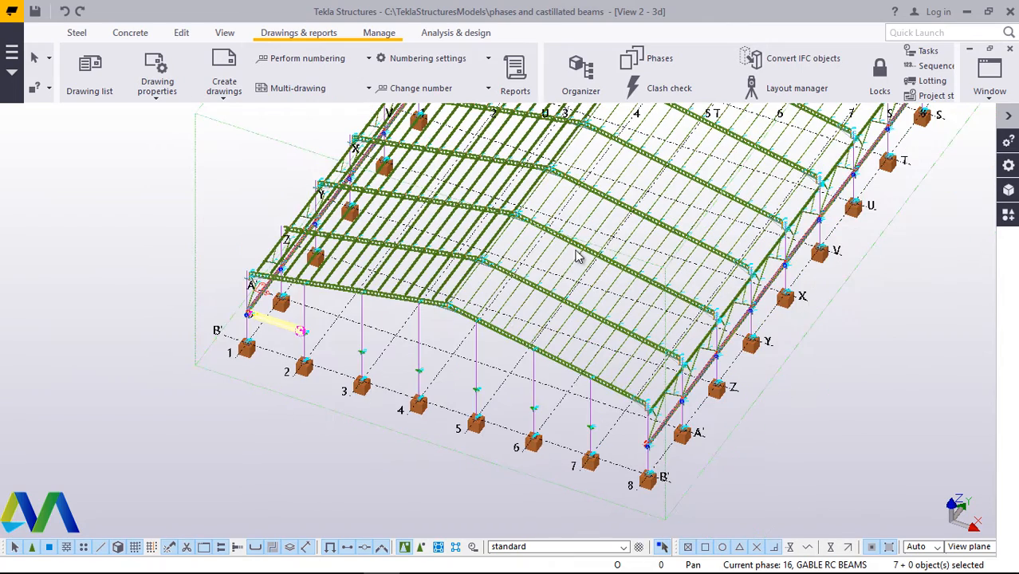
scroll(277, 344, up, 2)
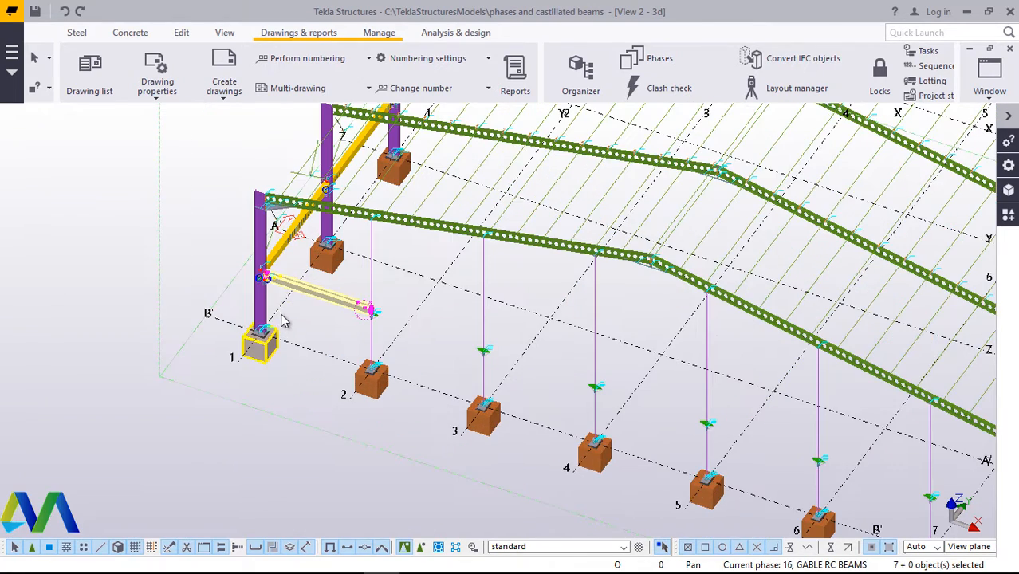
scroll(270, 279, up, 3)
scroll(266, 260, up, 2)
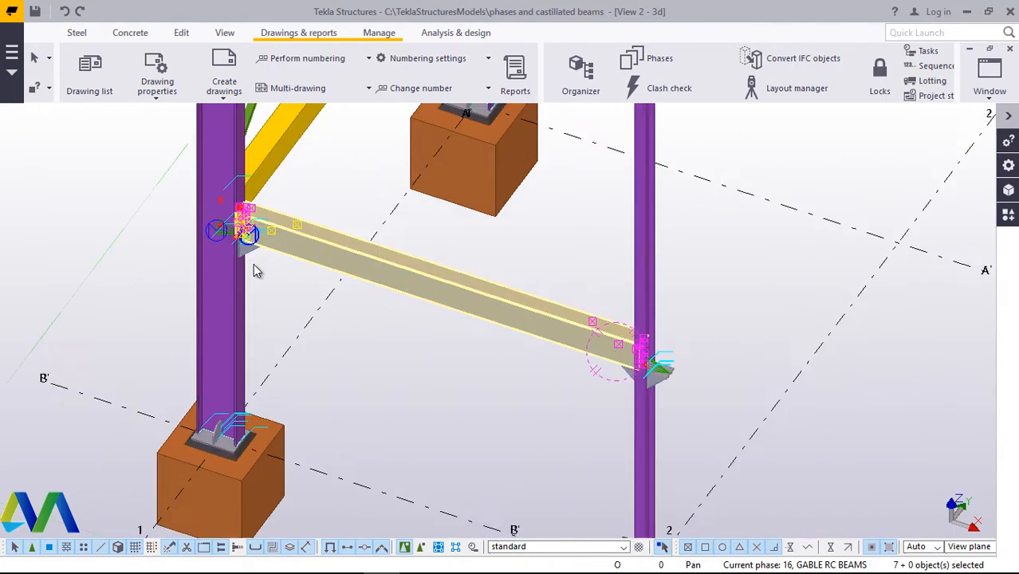
click(252, 257)
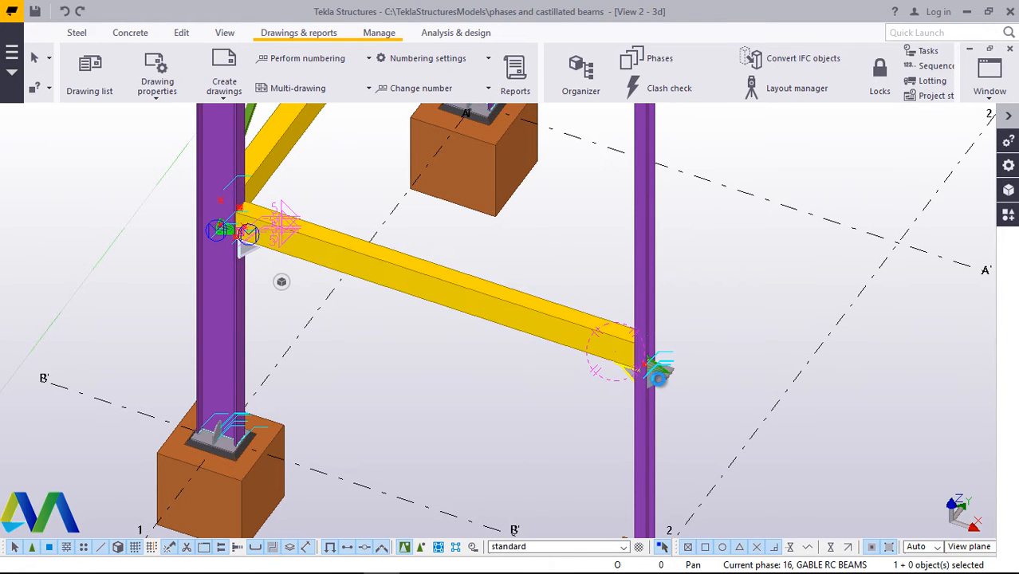
ctrl+click(659, 380)
scroll(200, 281, down, 6)
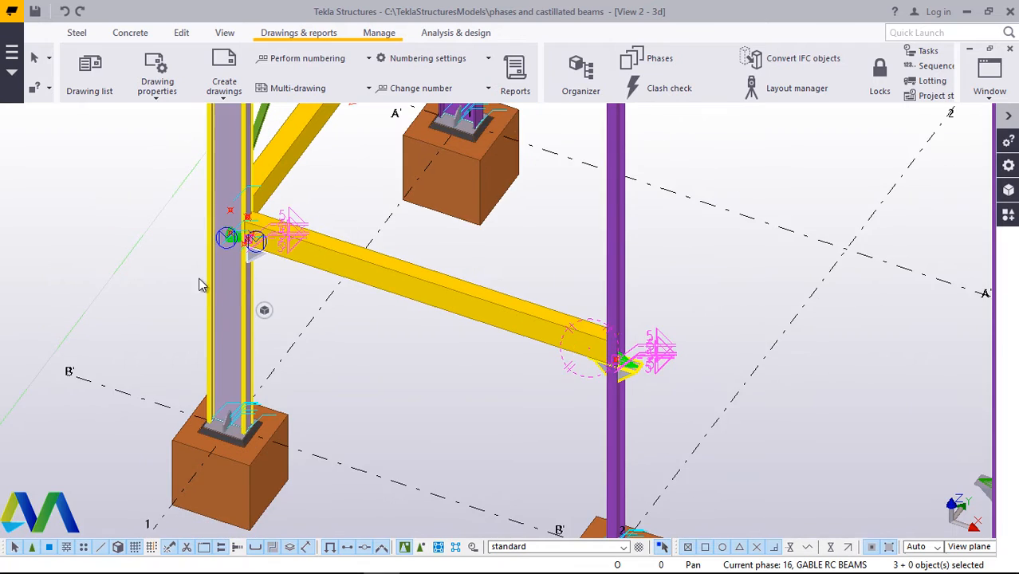
scroll(134, 249, down, 1)
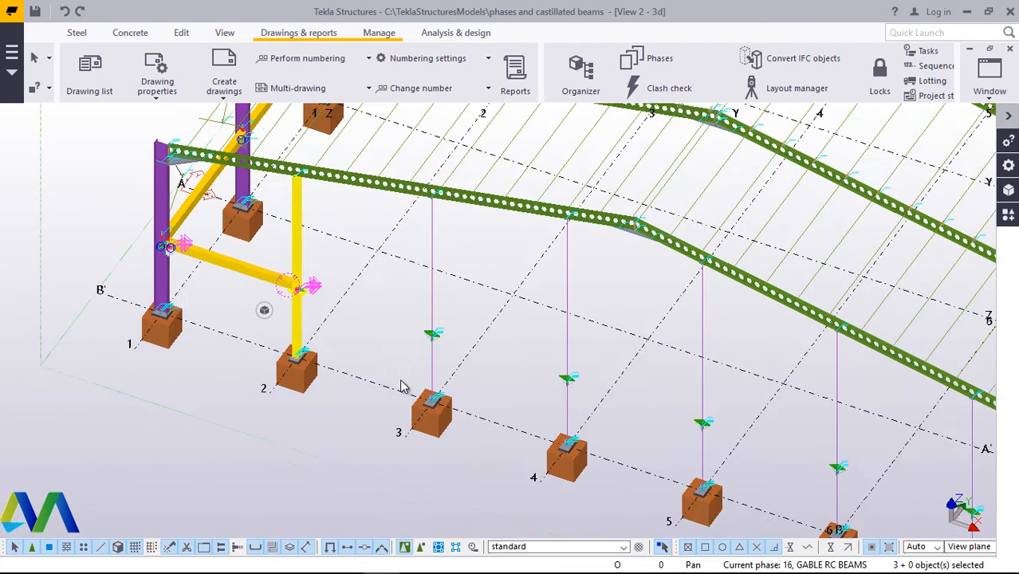
- Add the beam seat brackets on the grid line B' gable columns at grids 3, 4, 5 and 6 to the selection
scroll(443, 375, up, 5)
scroll(455, 315, up, 2)
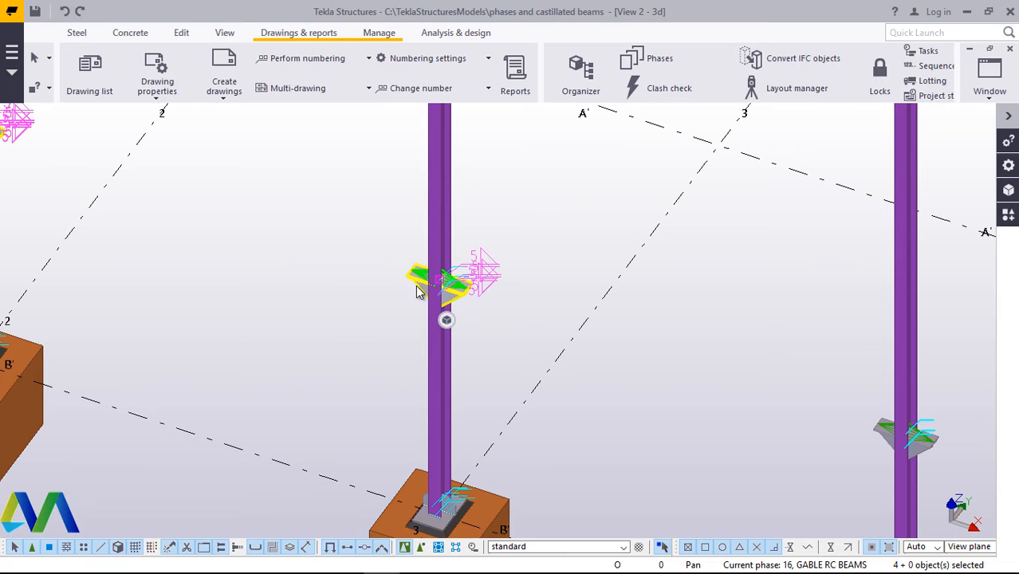
shift+click(884, 438)
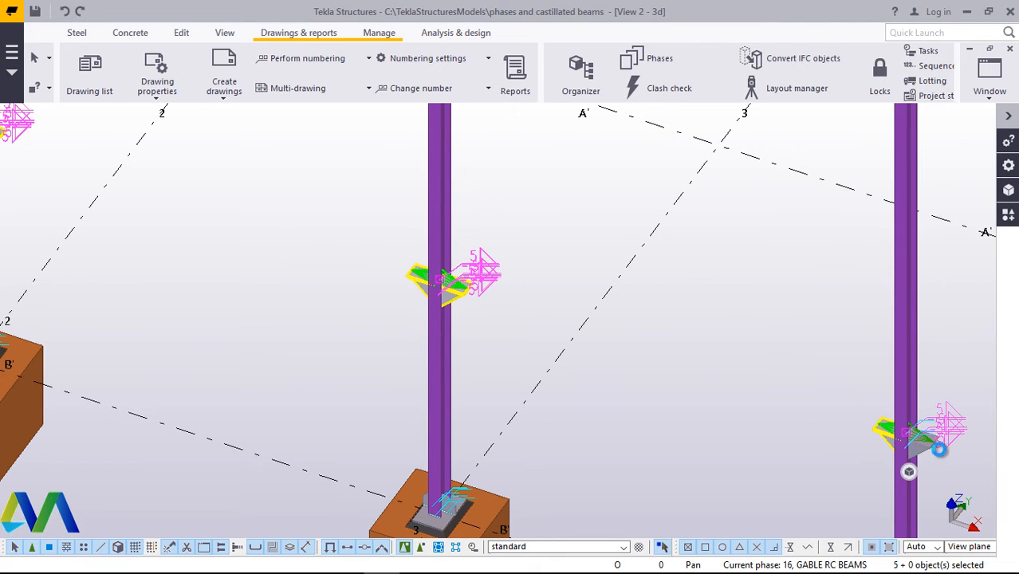
shift+click(919, 452)
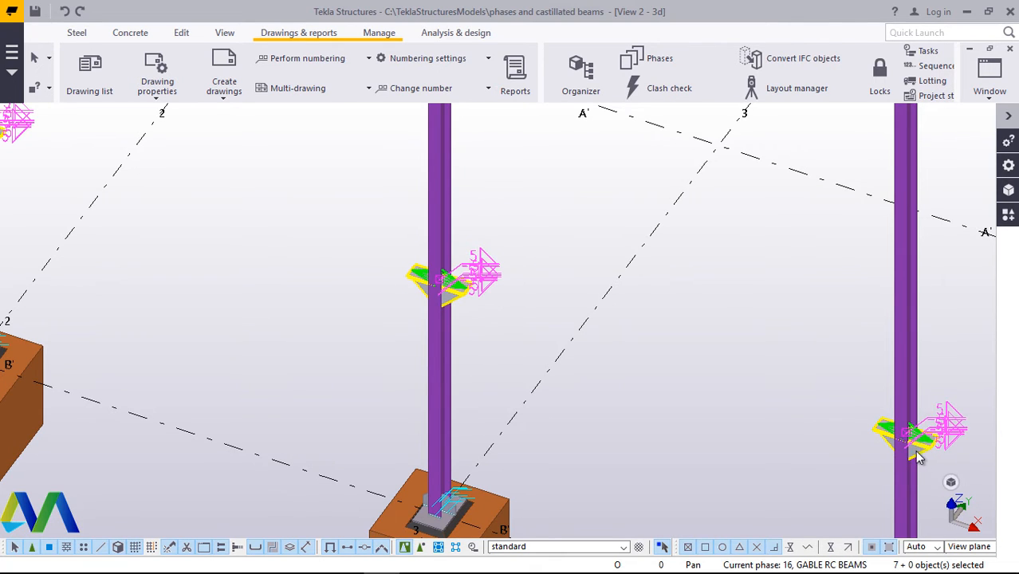
scroll(217, 247, down, 6)
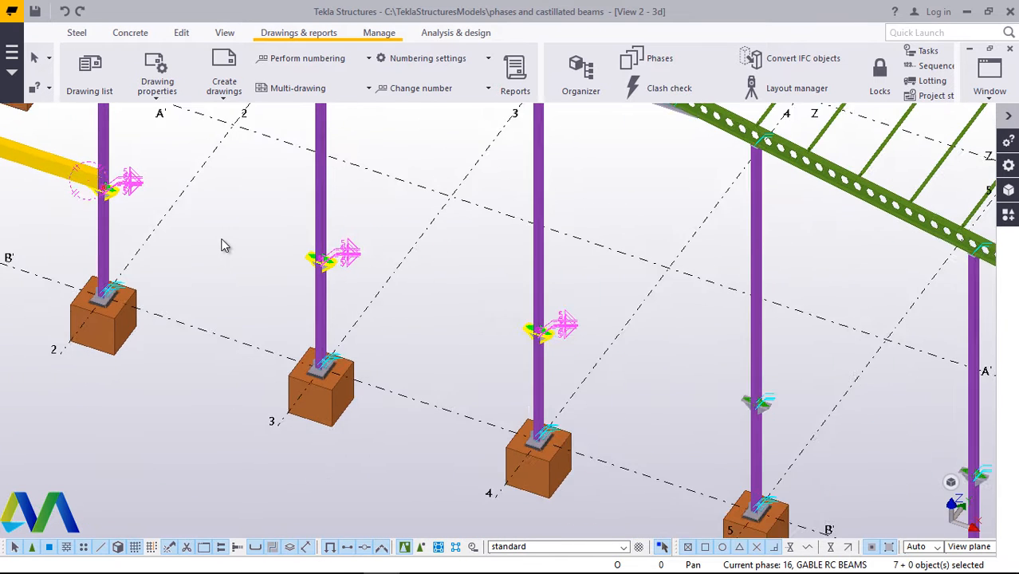
scroll(798, 496, up, 4)
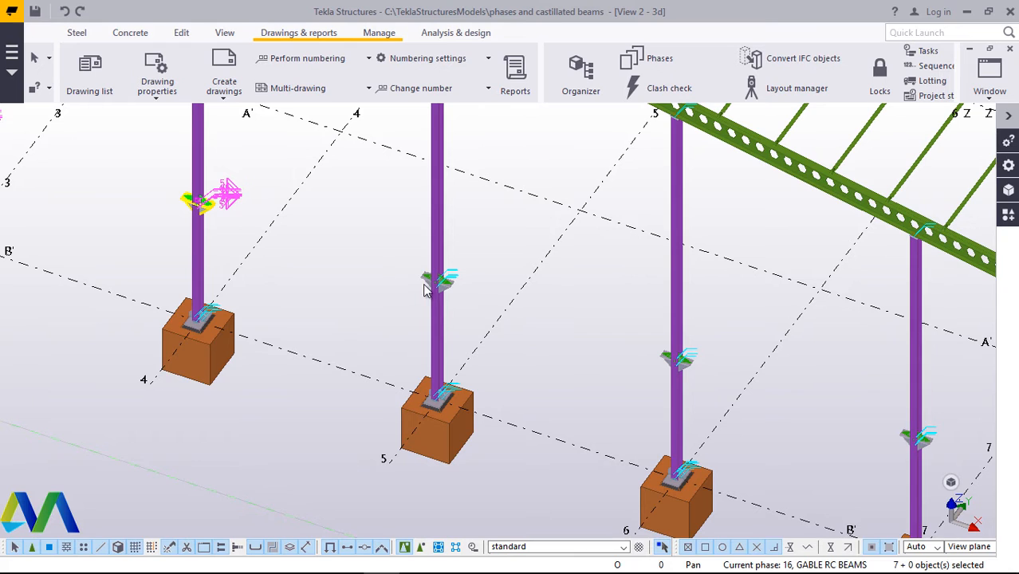
shift+click(447, 292)
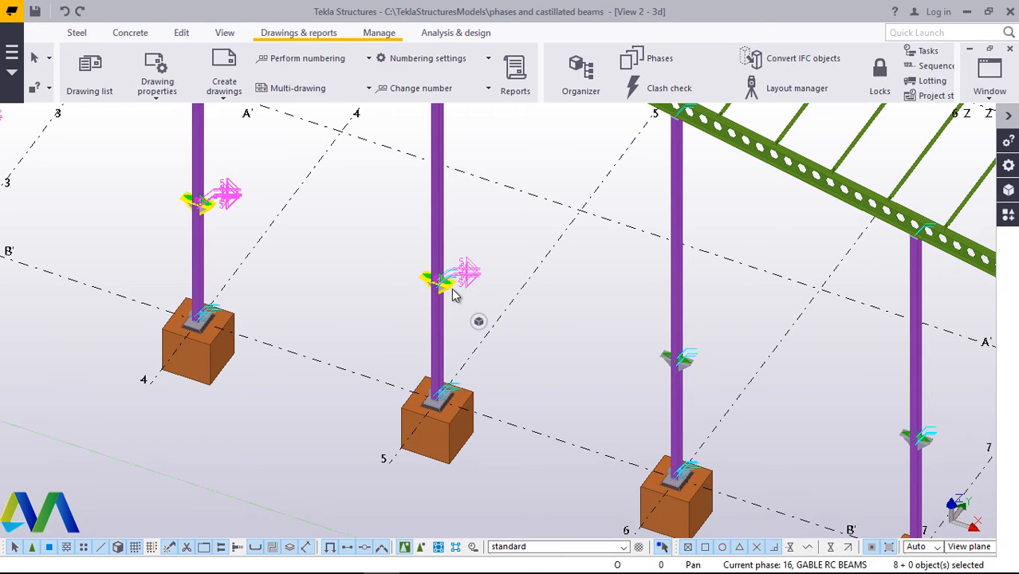
shift+click(686, 367)
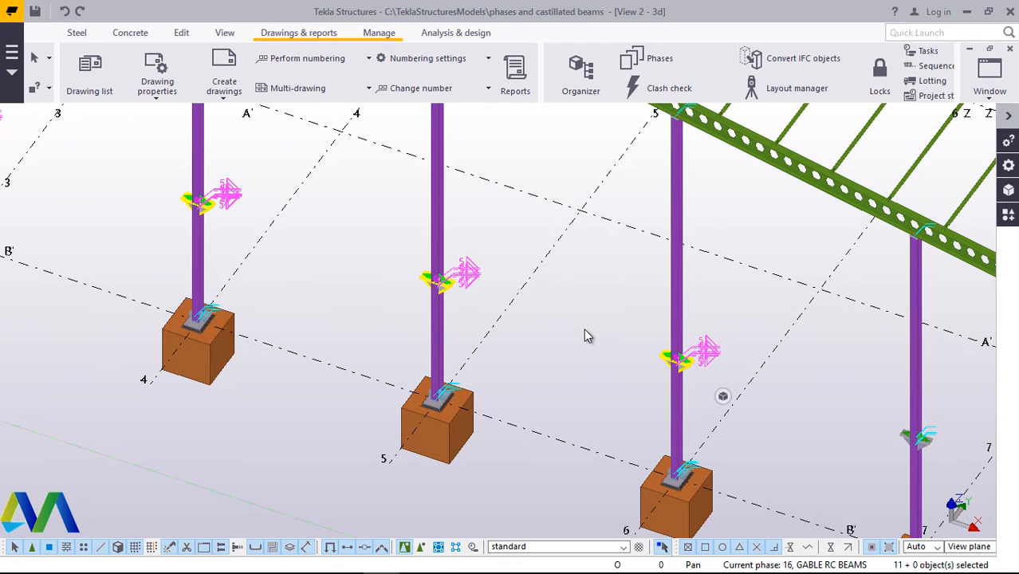
- Add the seat brackets on the grid line B' columns at grids 7 and 8 to the selection
scroll(490, 211, down, 2)
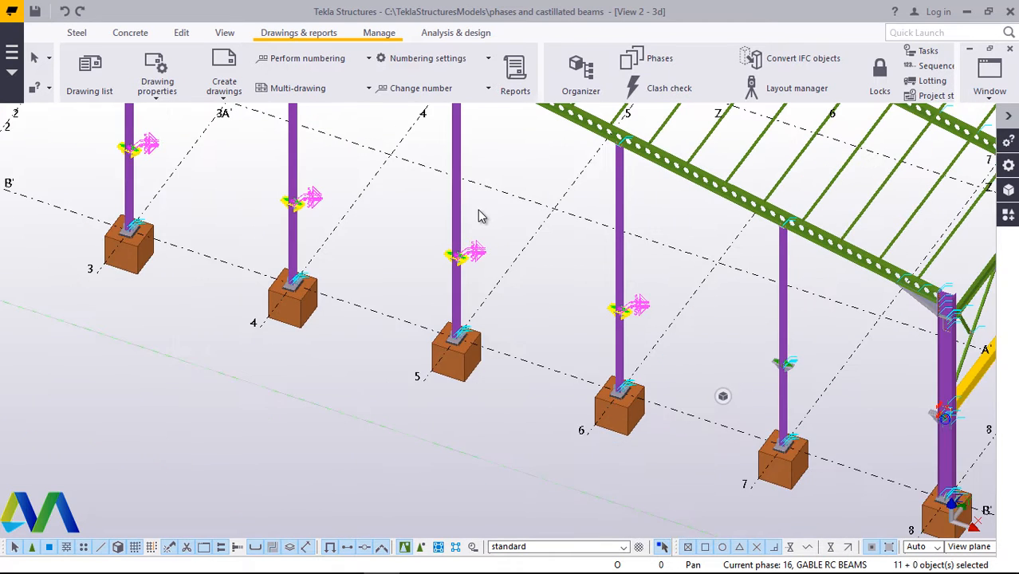
scroll(893, 415, up, 2)
scroll(917, 411, up, 2)
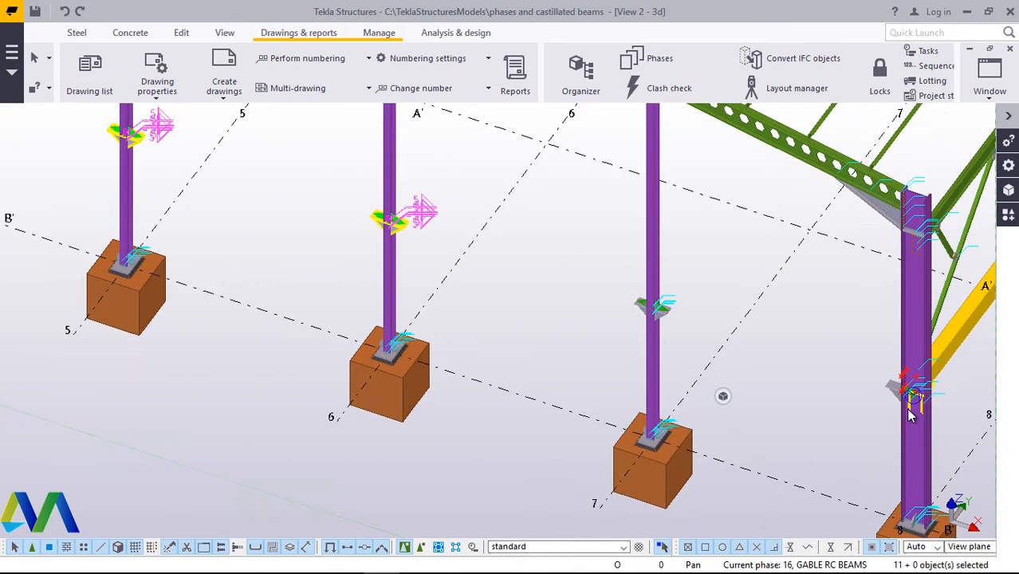
ctrl+click(883, 394)
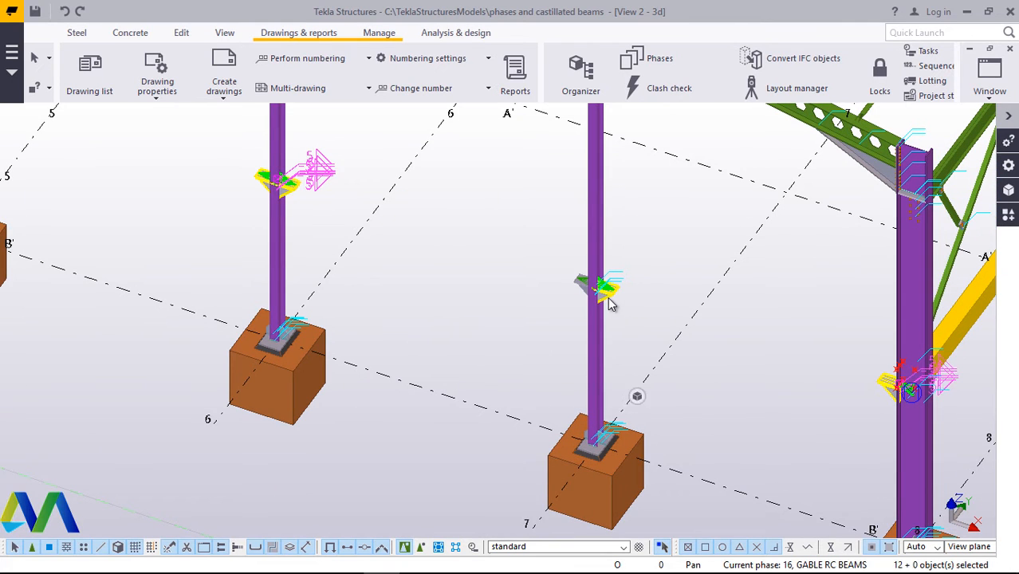
ctrl+click(579, 295)
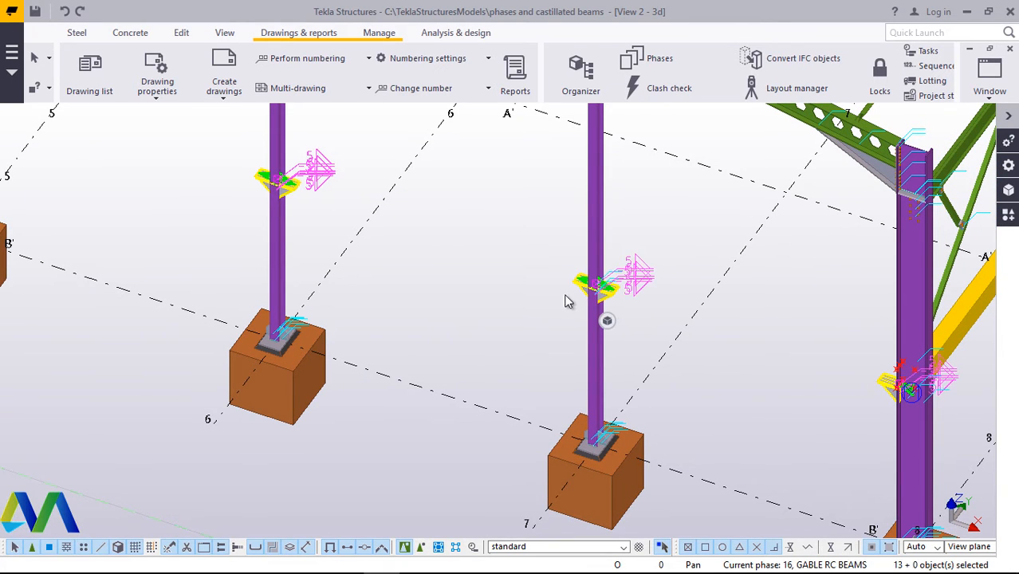
ctrl+click(565, 298)
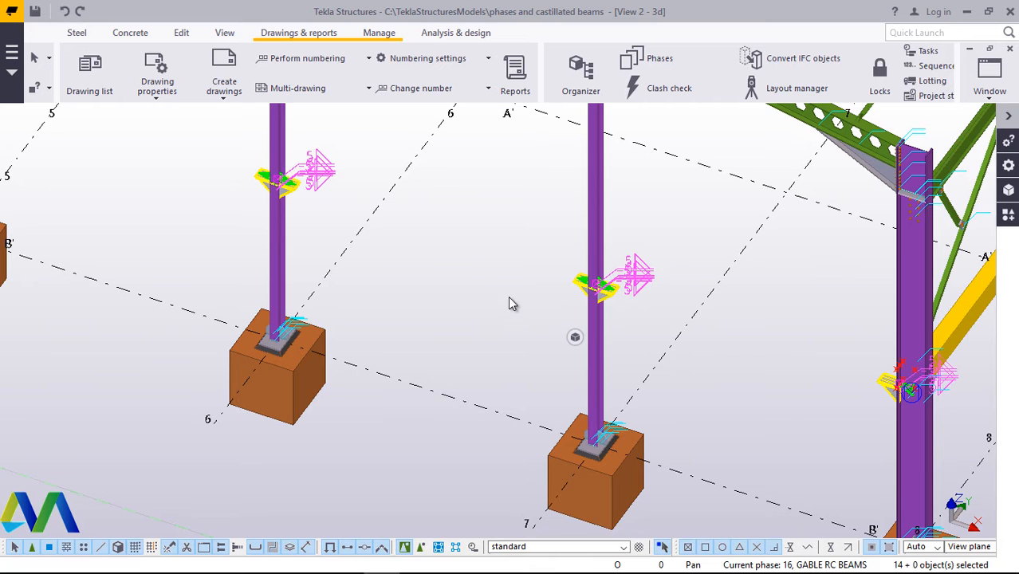
- Copy the selected seat brackets from grid line B' to grid line A, using the grid line ends beside grid 8, and end the command
right_click(438, 231)
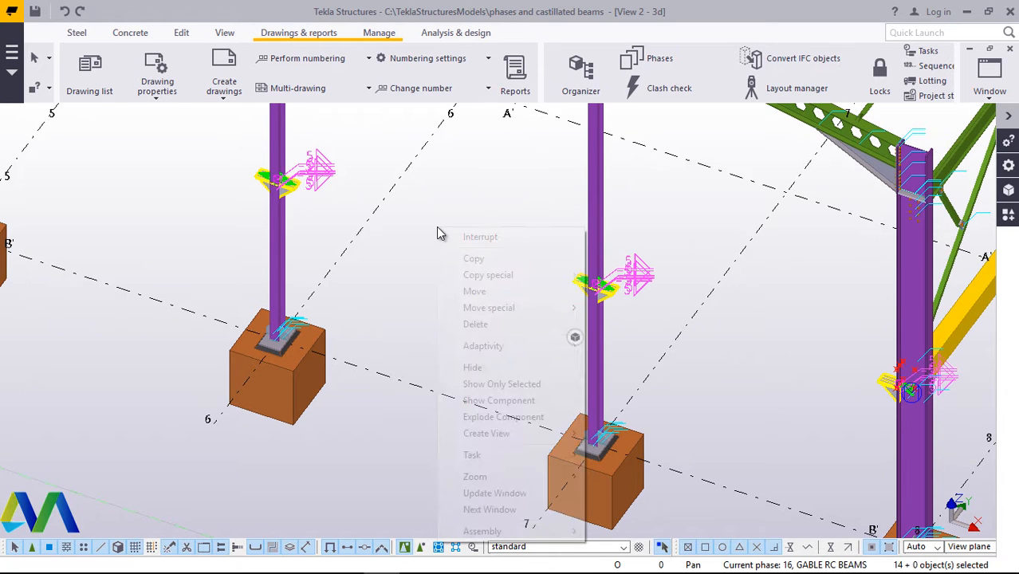
click(483, 261)
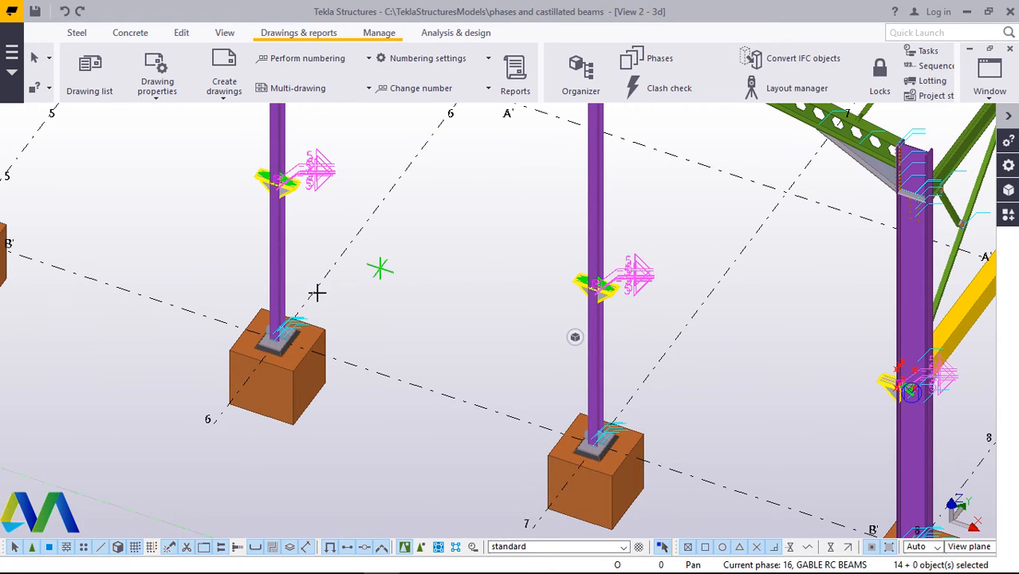
scroll(319, 291, down, 3)
scroll(323, 289, down, 2)
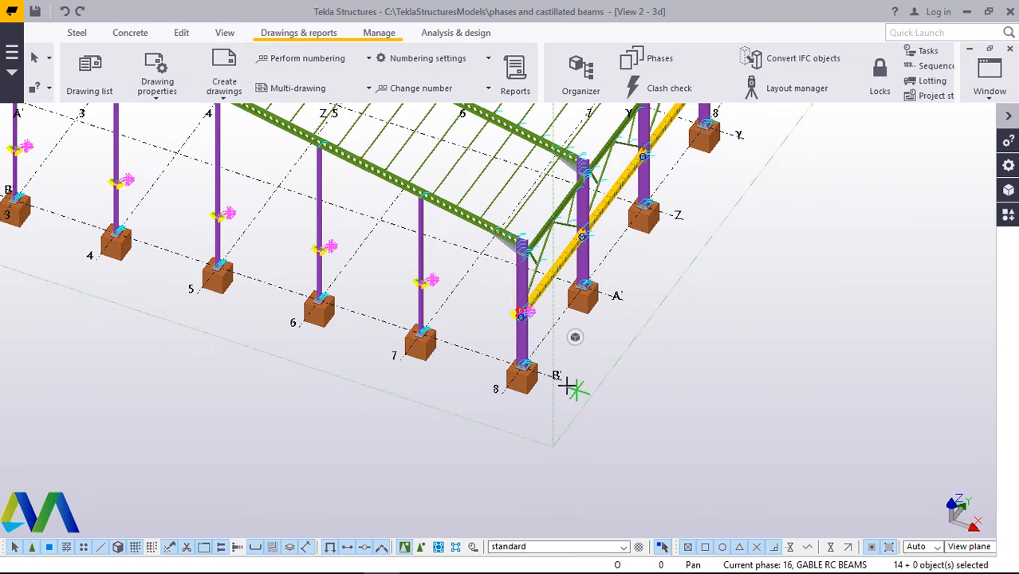
scroll(560, 383, up, 4)
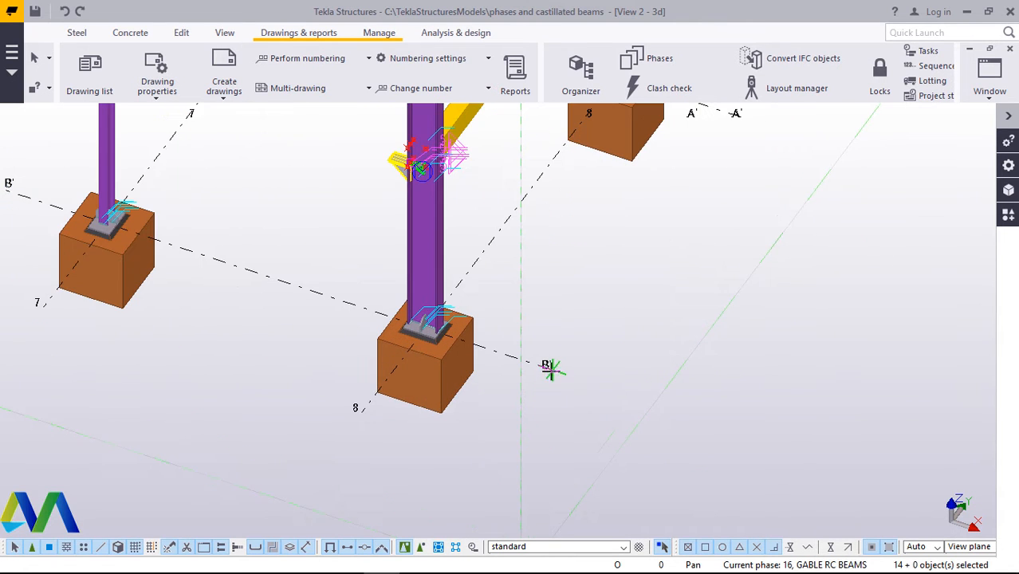
scroll(496, 412, down, 4)
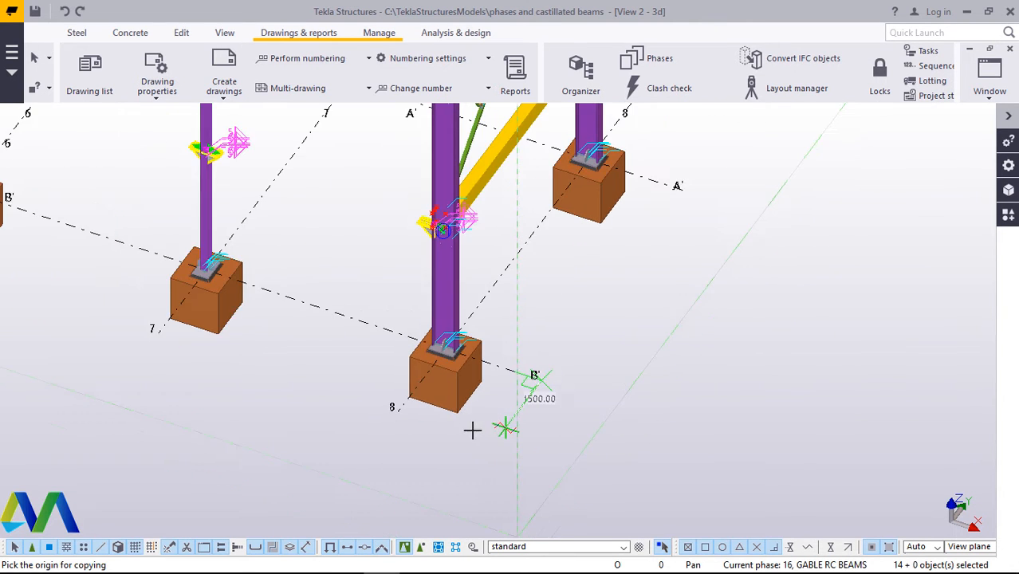
scroll(451, 434, down, 2)
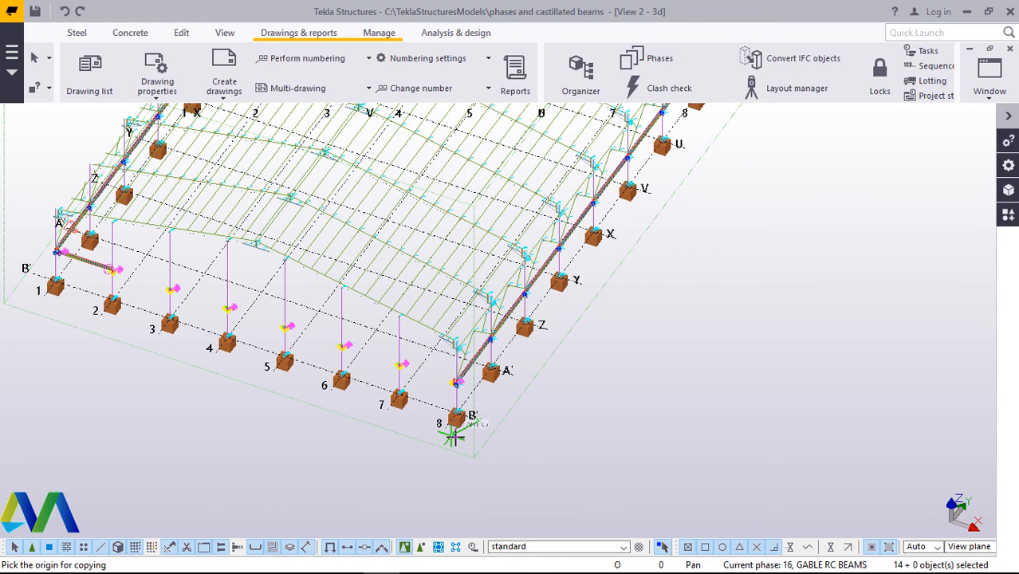
scroll(455, 437, down, 2)
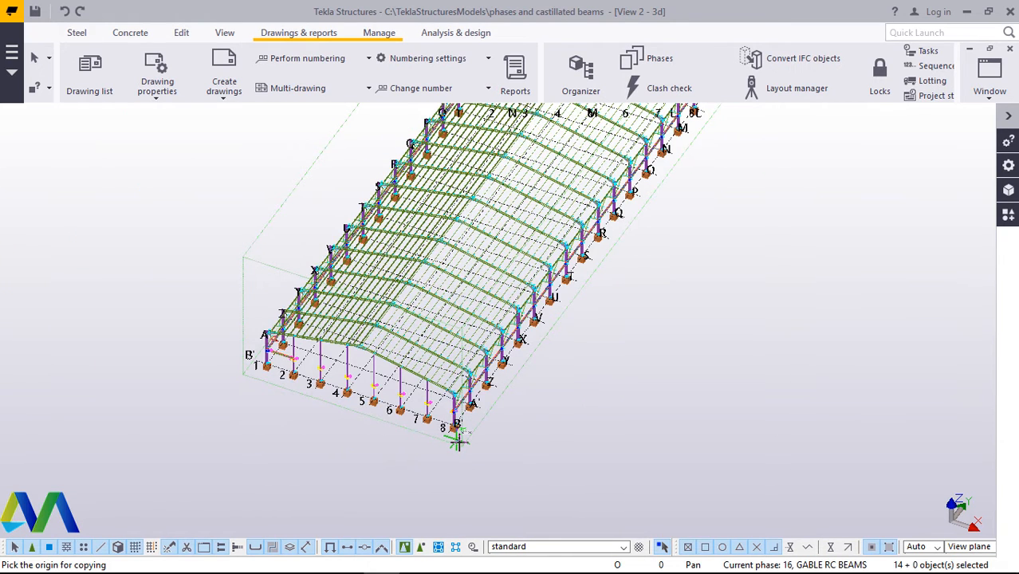
scroll(457, 443, down, 2)
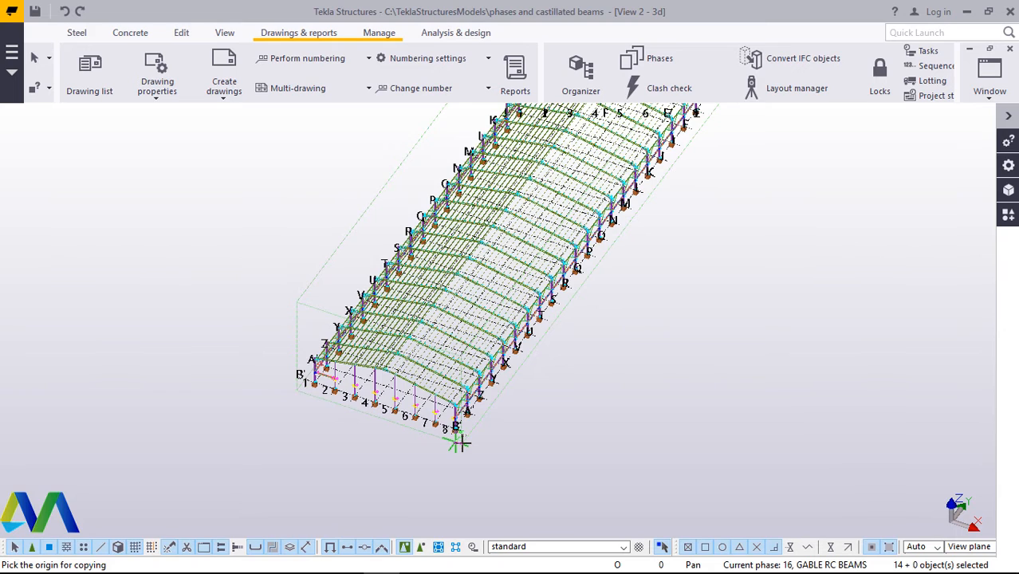
scroll(458, 444, down, 2)
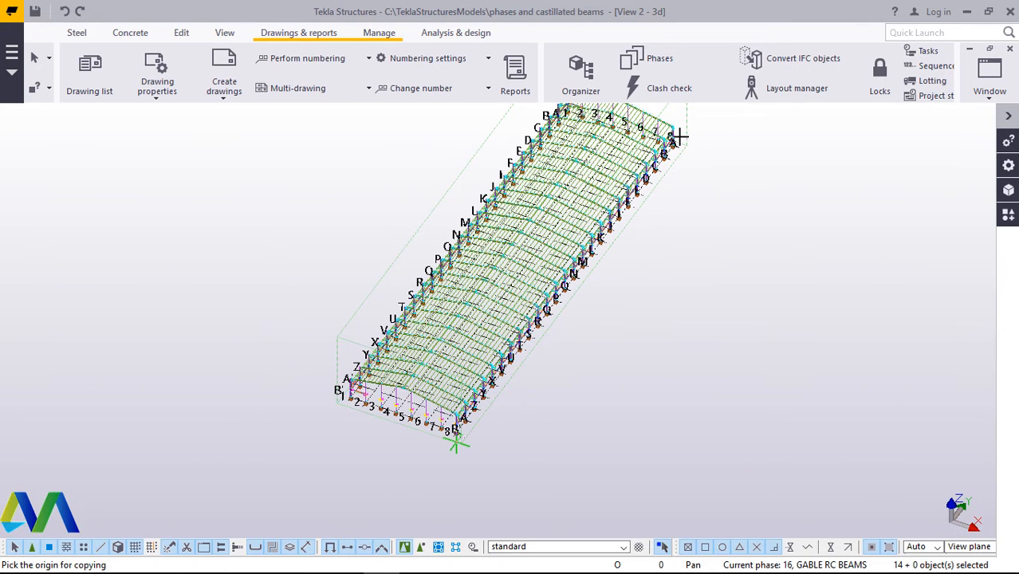
scroll(678, 137, up, 2)
scroll(608, 323, up, 3)
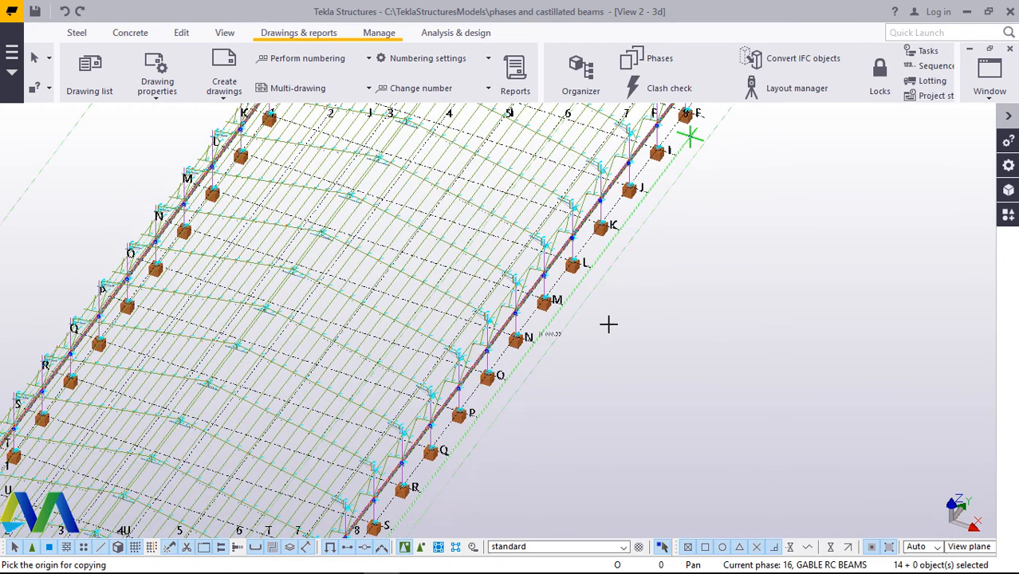
scroll(551, 346, down, 2)
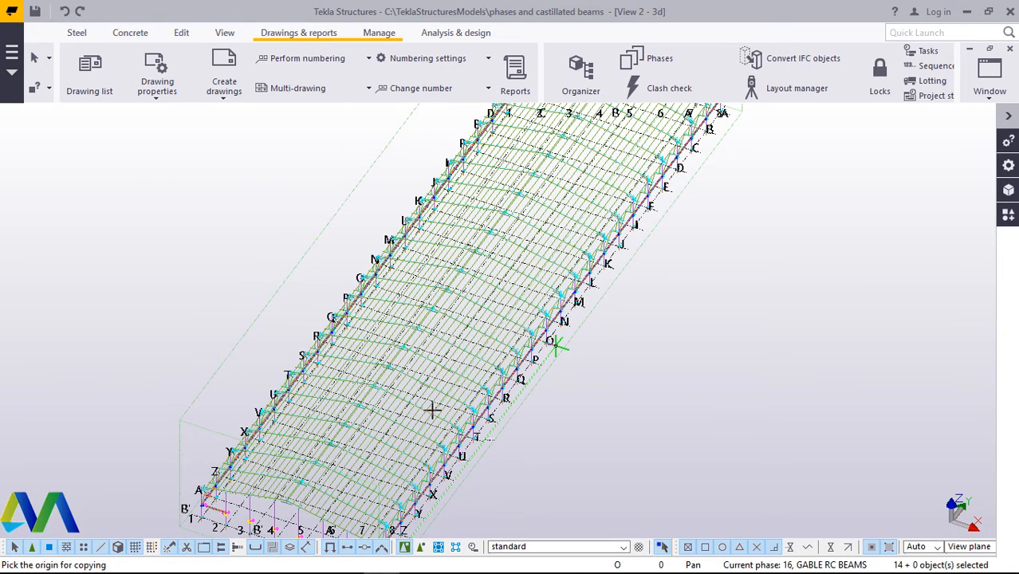
scroll(593, 337, down, 2)
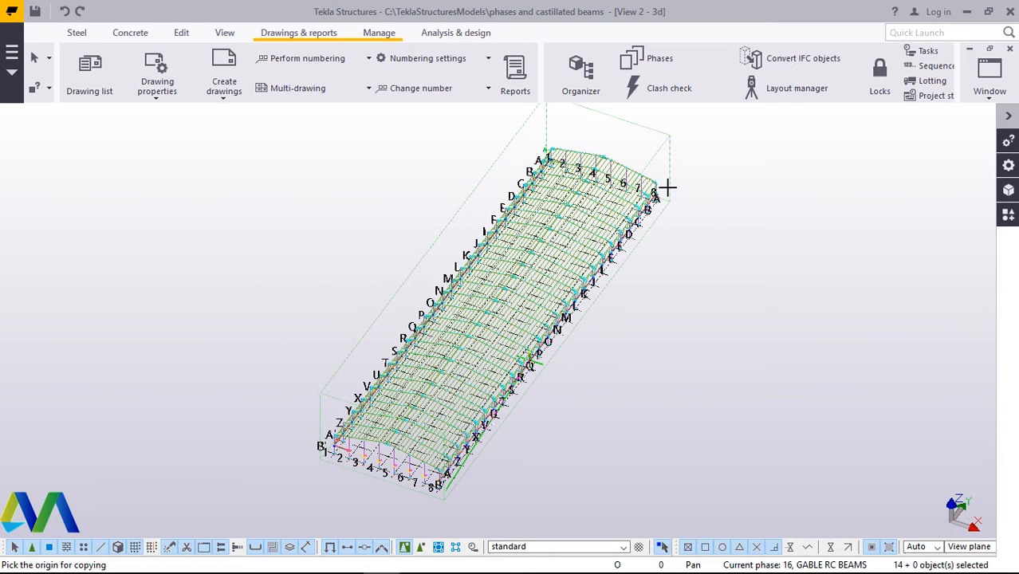
scroll(668, 187, up, 2)
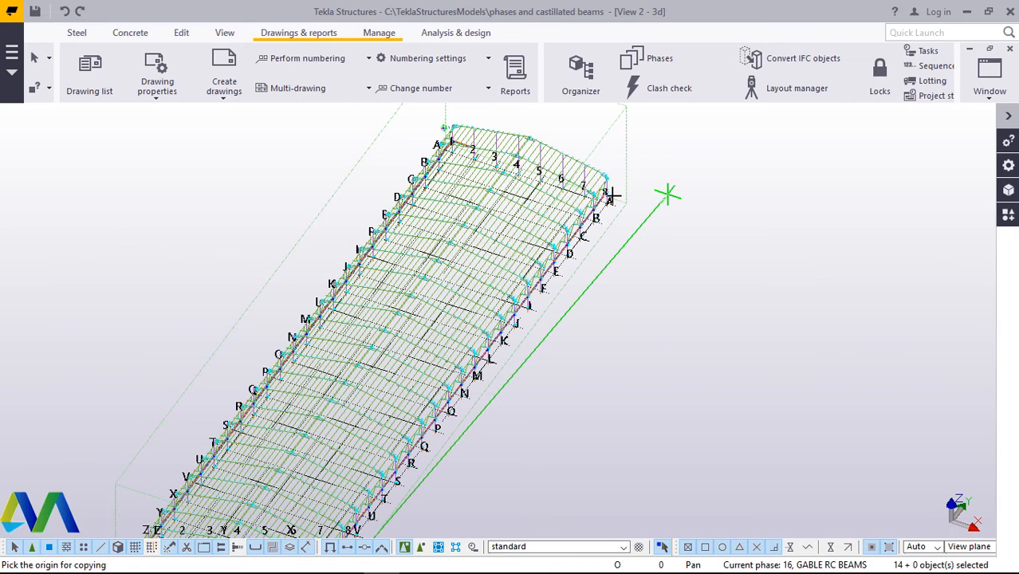
click(611, 197)
scroll(610, 196, up, 5)
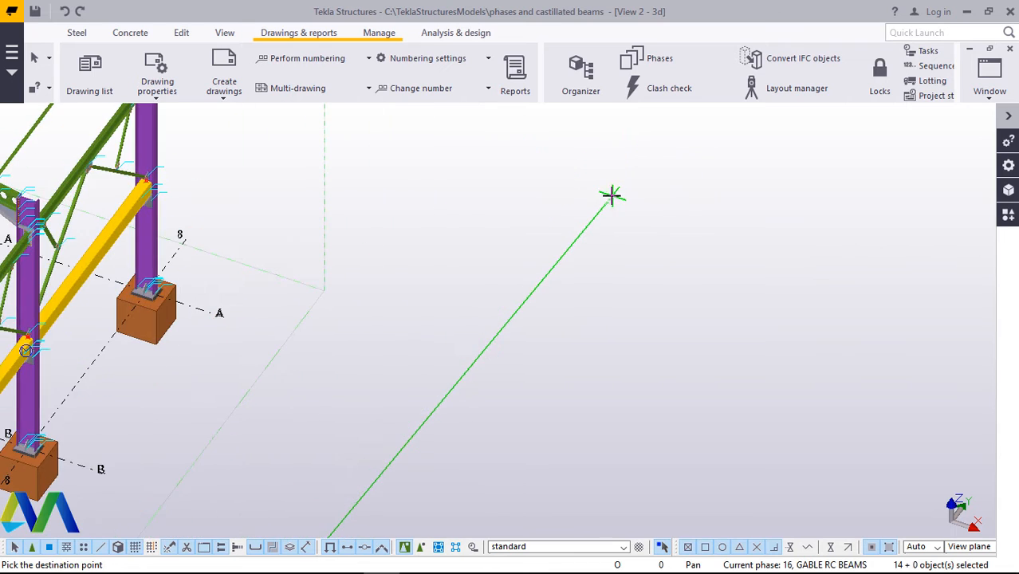
click(225, 317)
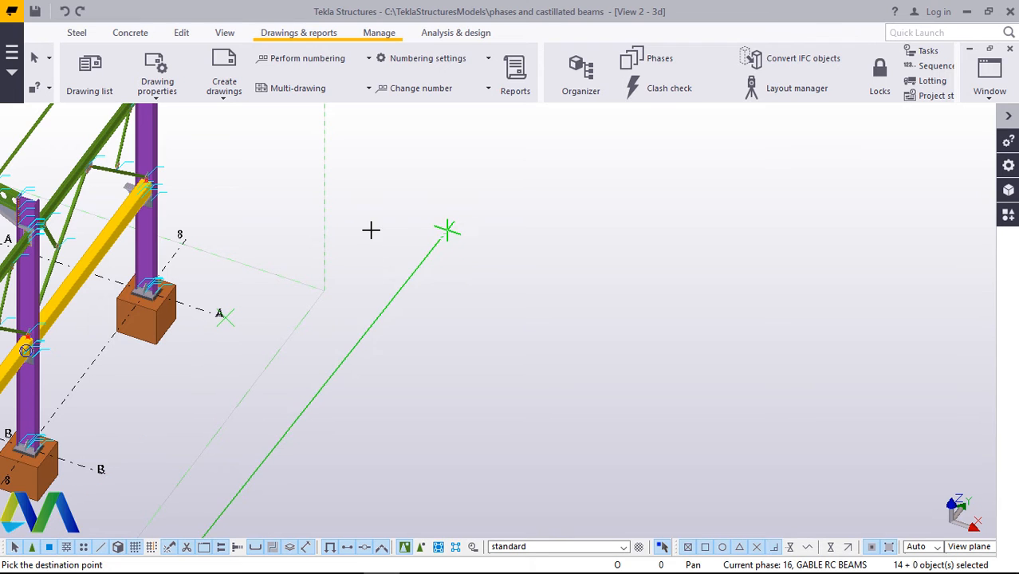
scroll(130, 186, up, 6)
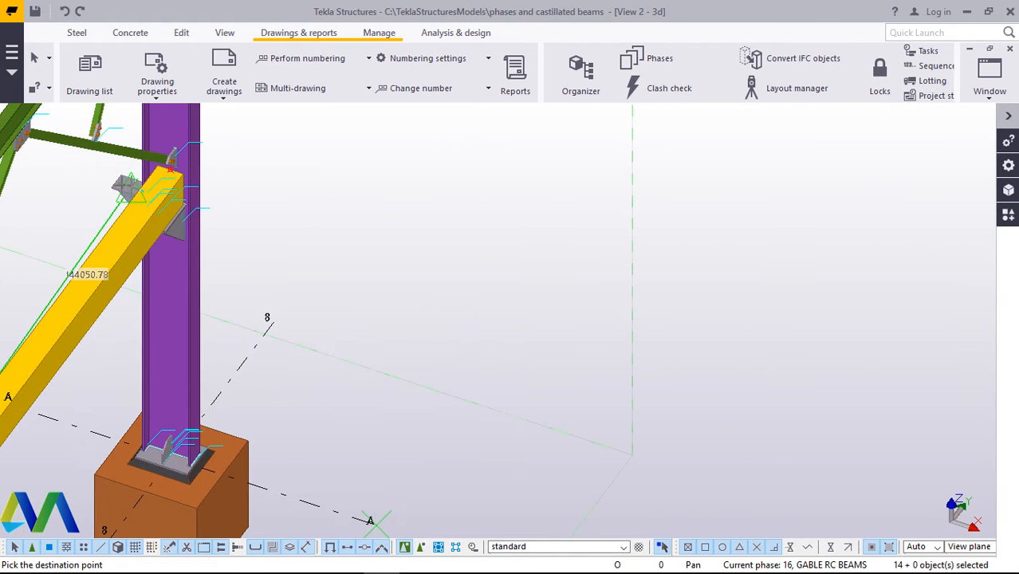
right_click(587, 223)
click(610, 226)
- Examine the copied seat brackets along the grid line A gable and select the gable beam between grids 1 and 2
scroll(640, 248, down, 6)
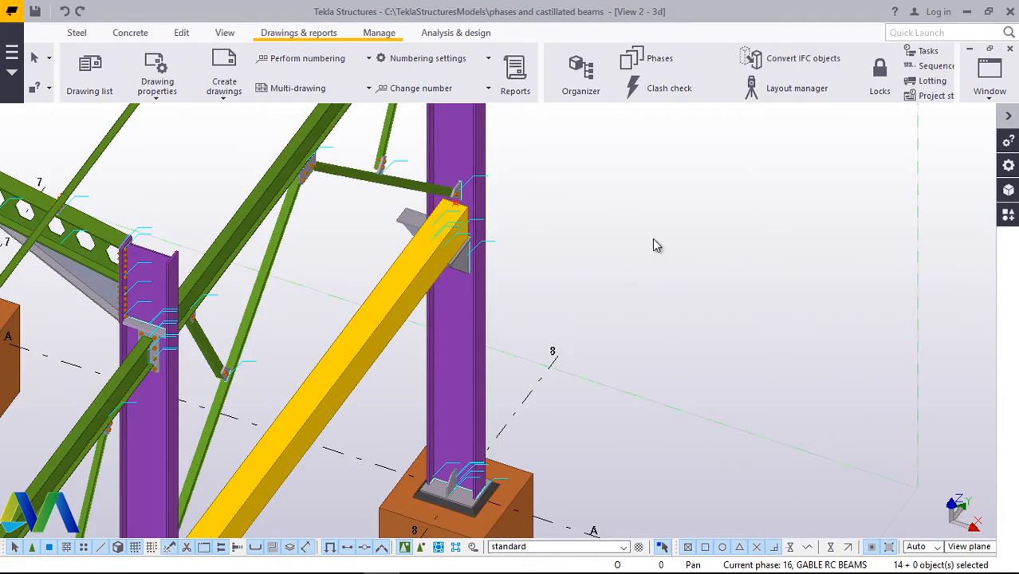
scroll(718, 271, down, 5)
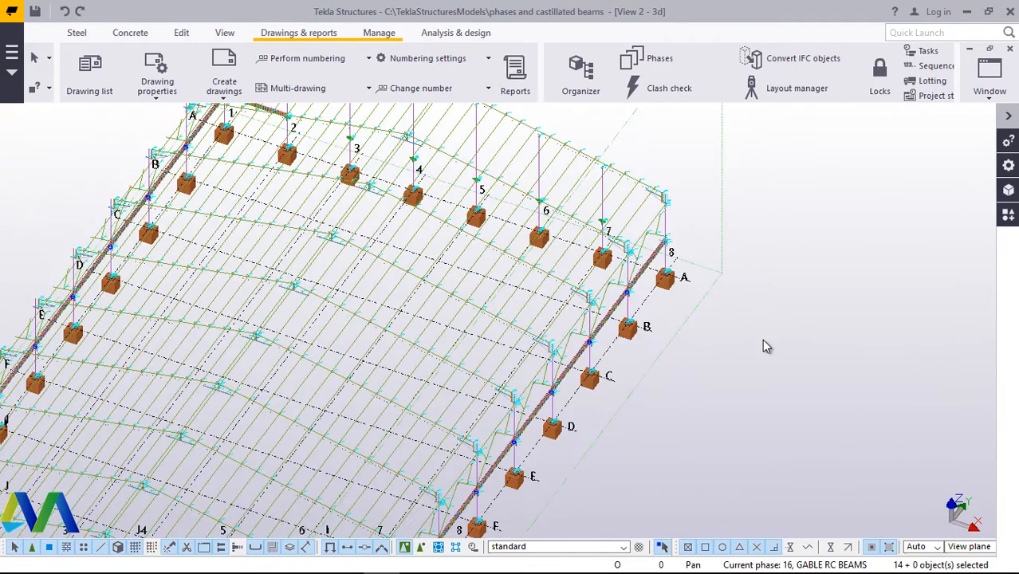
scroll(346, 164, down, 2)
scroll(473, 199, up, 8)
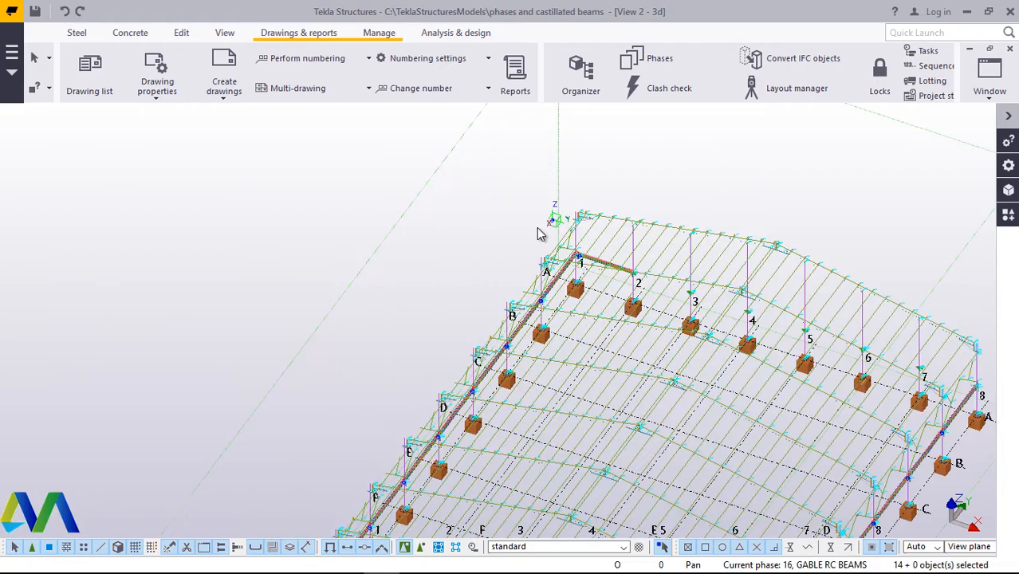
scroll(631, 292, up, 8)
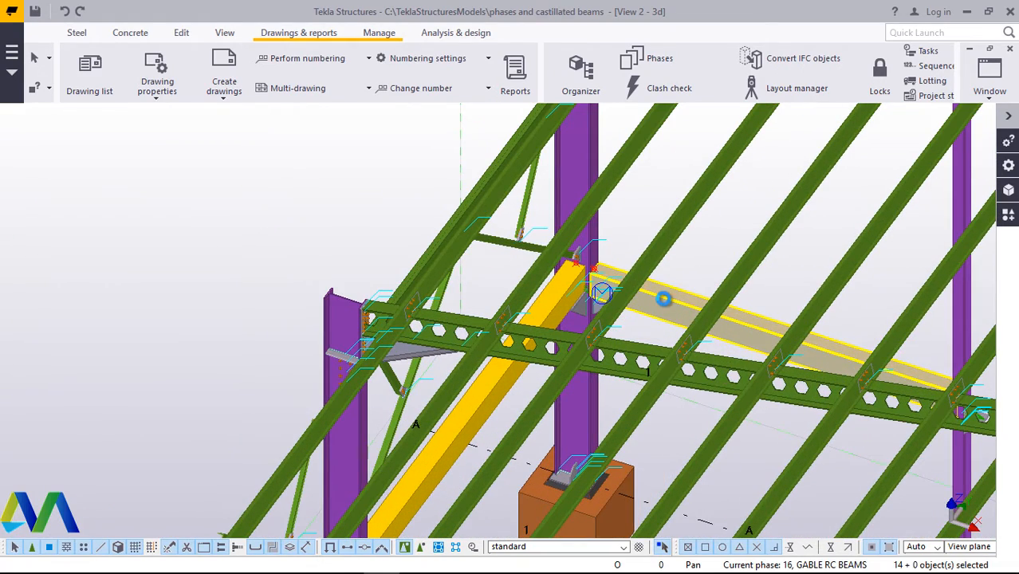
click(667, 296)
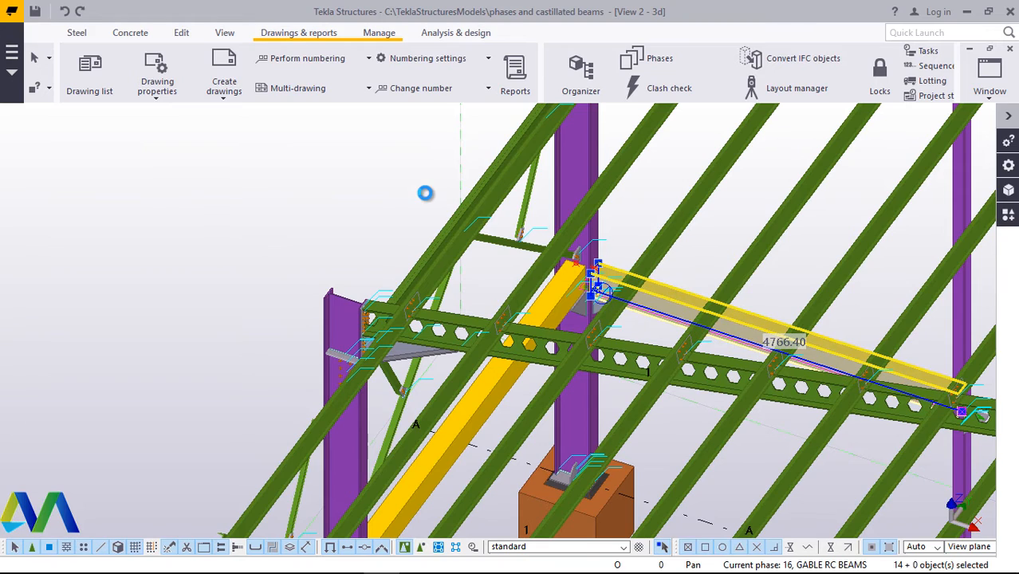
scroll(426, 198, down, 6)
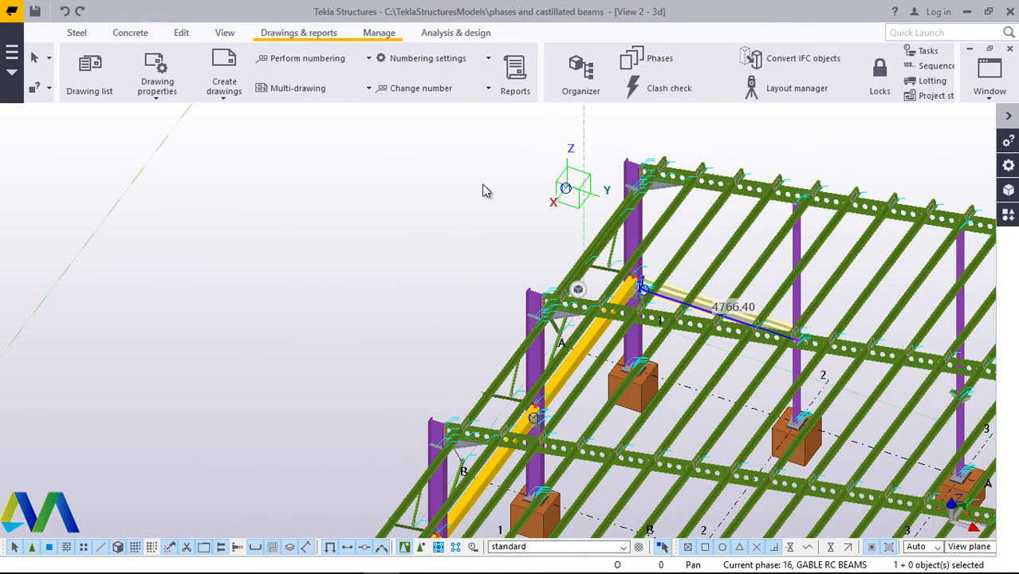
scroll(492, 177, down, 5)
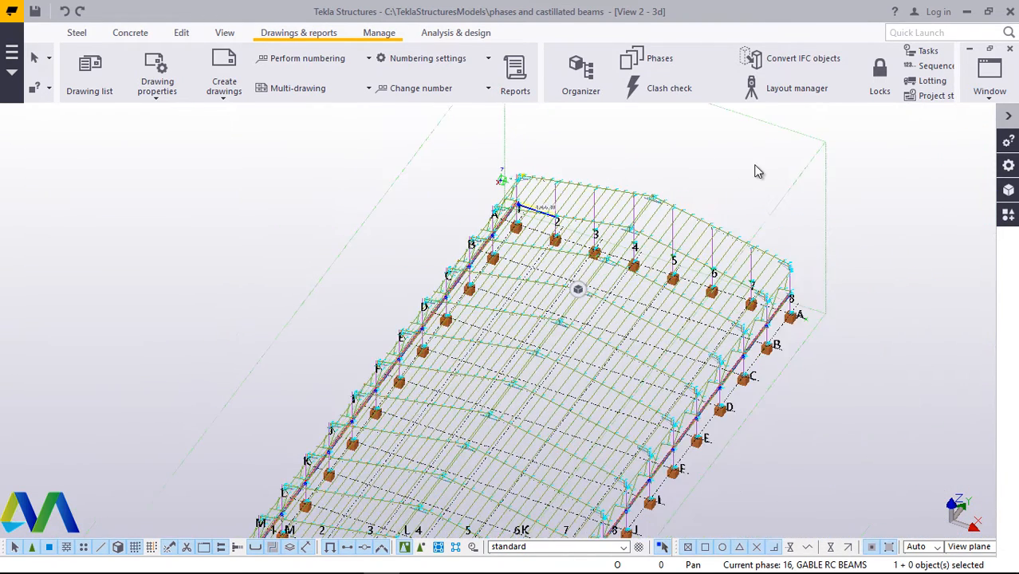
- Add the gable beam between grids 1 and 2 on grid line B' to the selection
scroll(768, 170, down, 4)
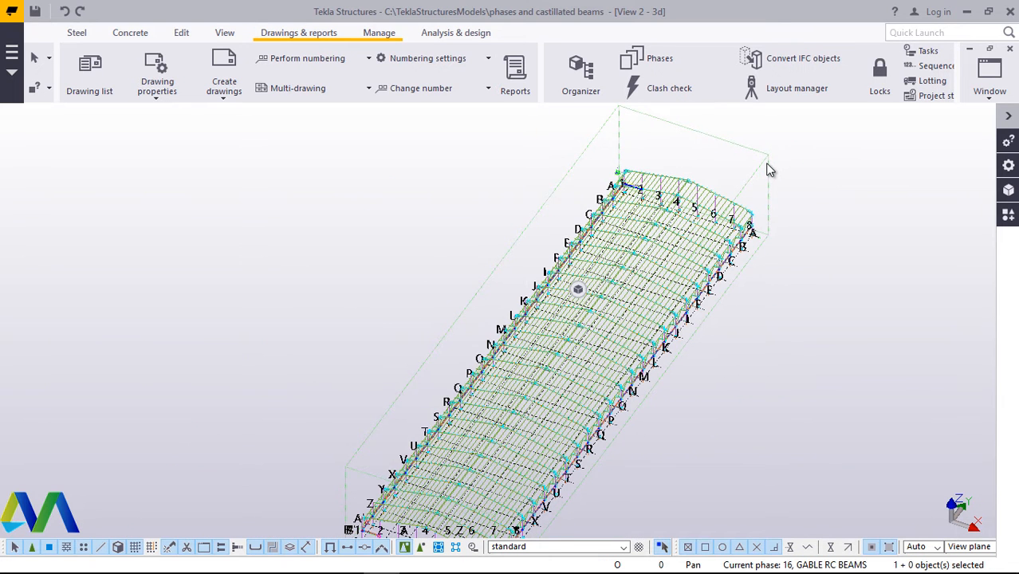
scroll(768, 170, down, 3)
scroll(604, 354, down, 3)
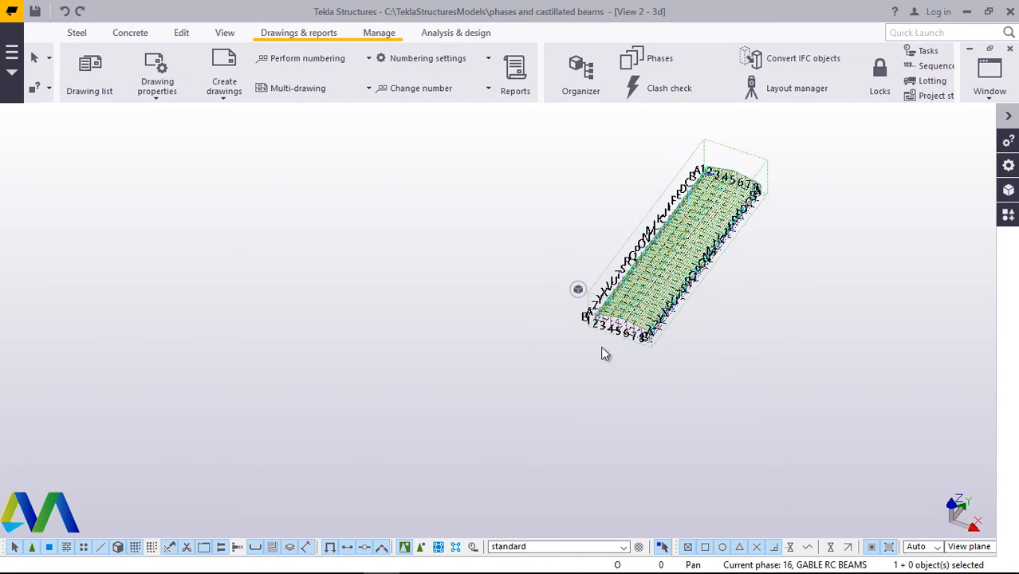
scroll(610, 323, up, 3)
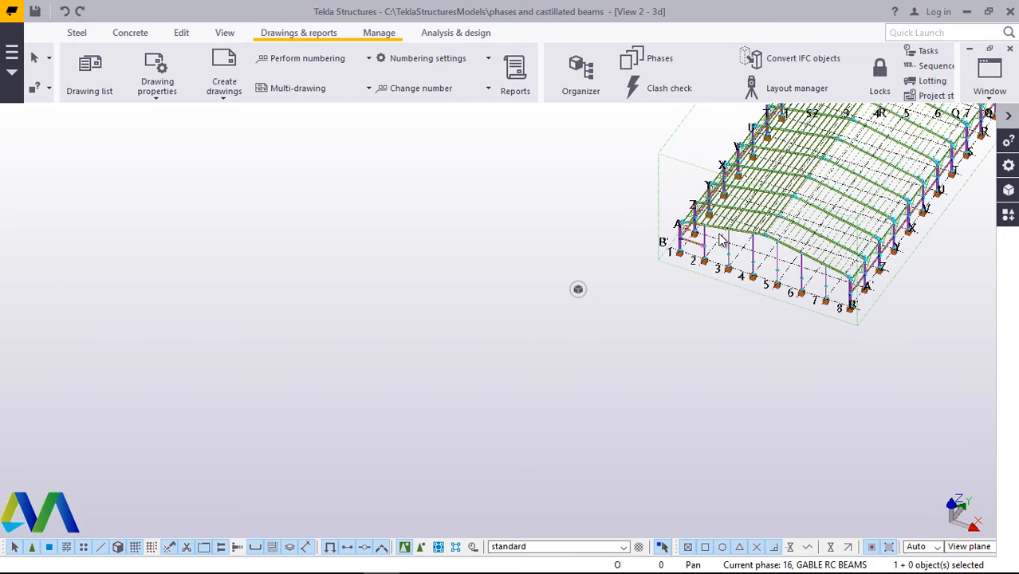
scroll(718, 235, up, 8)
scroll(715, 203, up, 1)
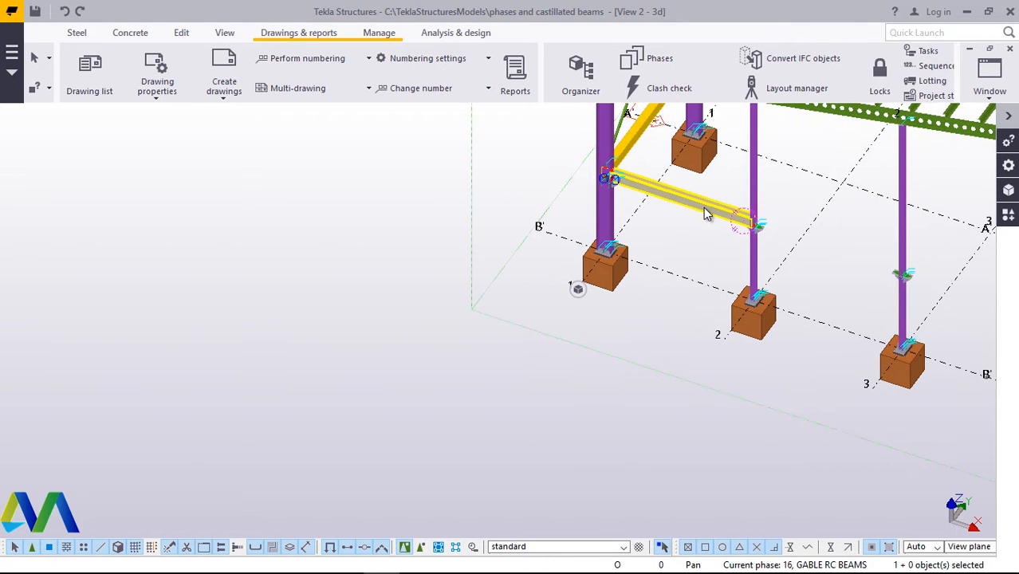
drag(712, 188, 691, 223)
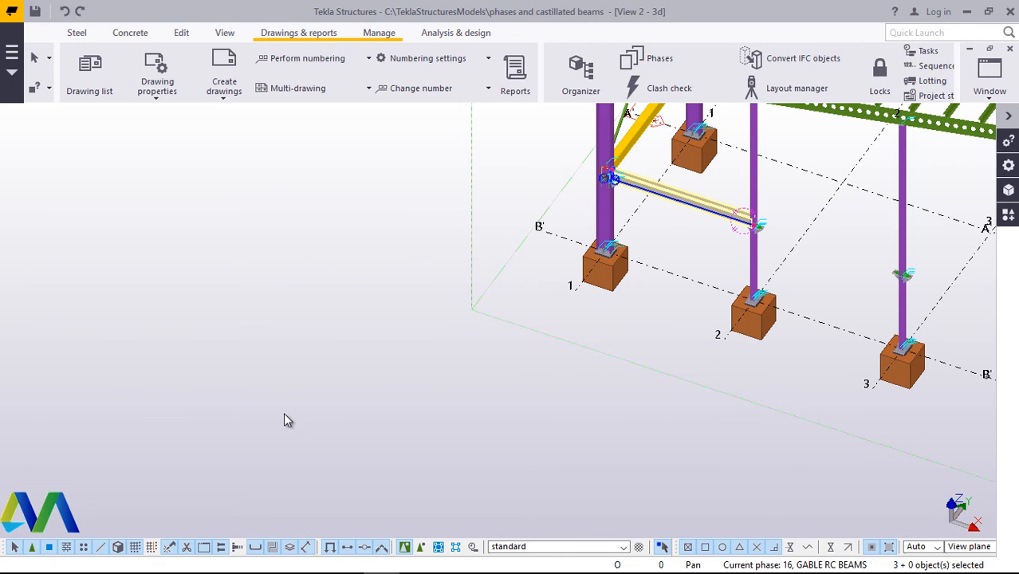
- Reselect the gable beam between grids 1 and 2 on grid line A, keeping the grid line B' beam selected
scroll(276, 431, down, 3)
scroll(355, 444, down, 5)
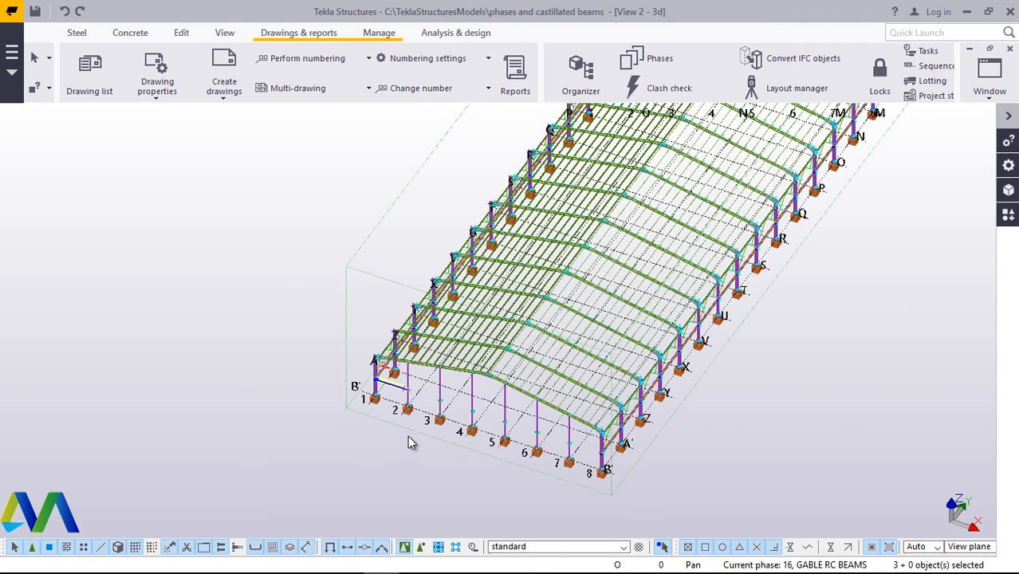
scroll(409, 437, down, 5)
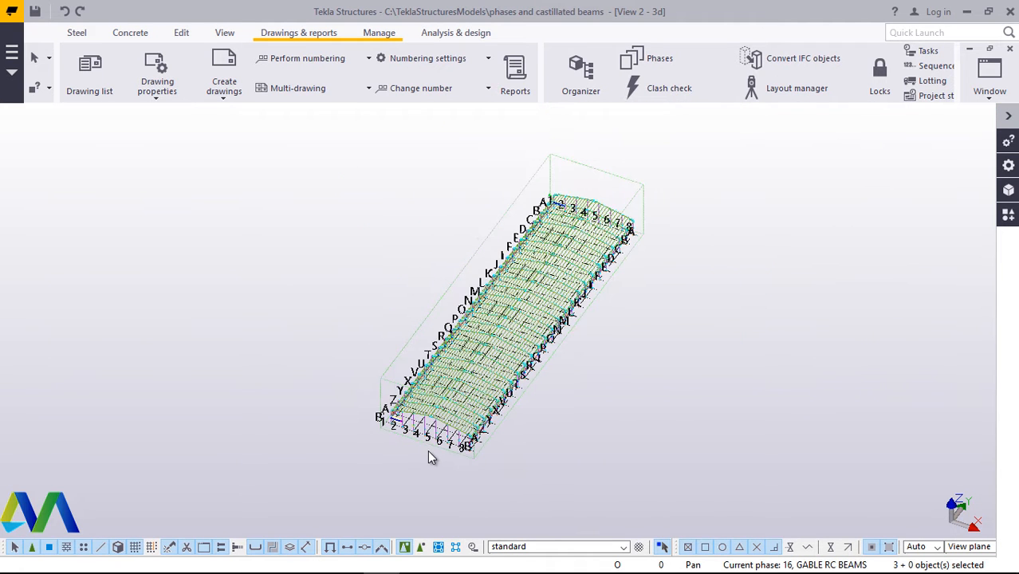
scroll(553, 213, down, 2)
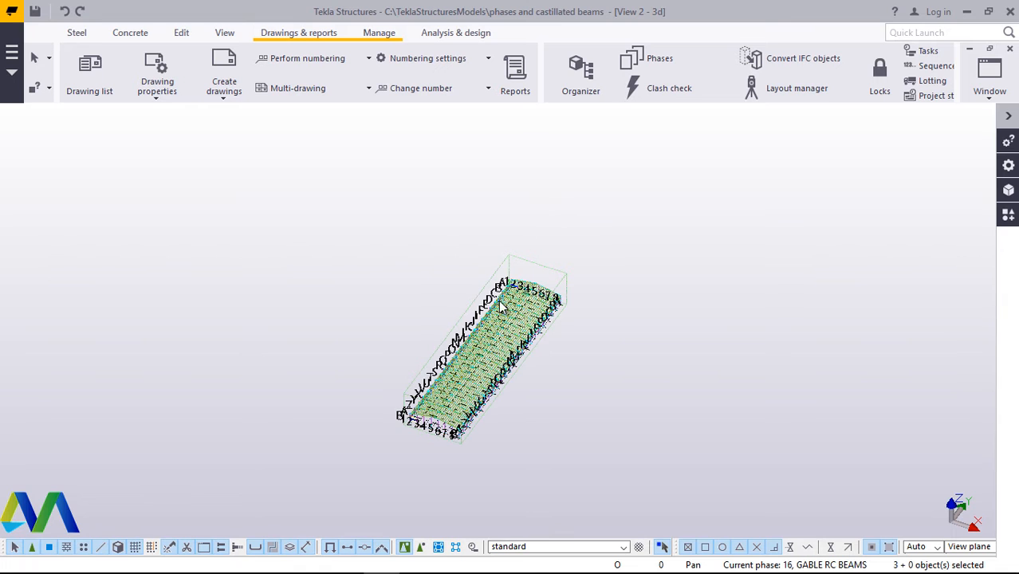
scroll(502, 307, up, 3)
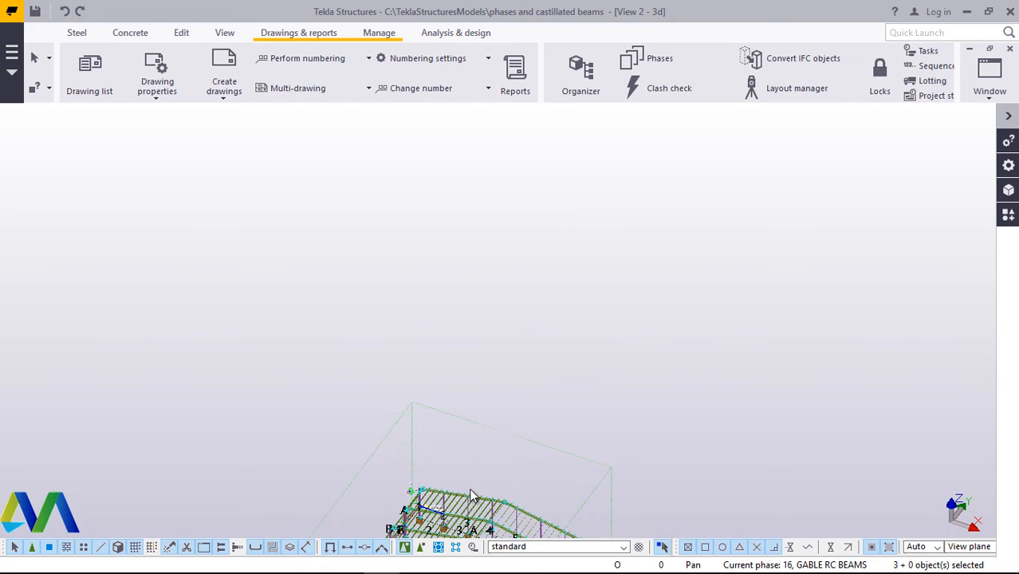
scroll(471, 495, up, 5)
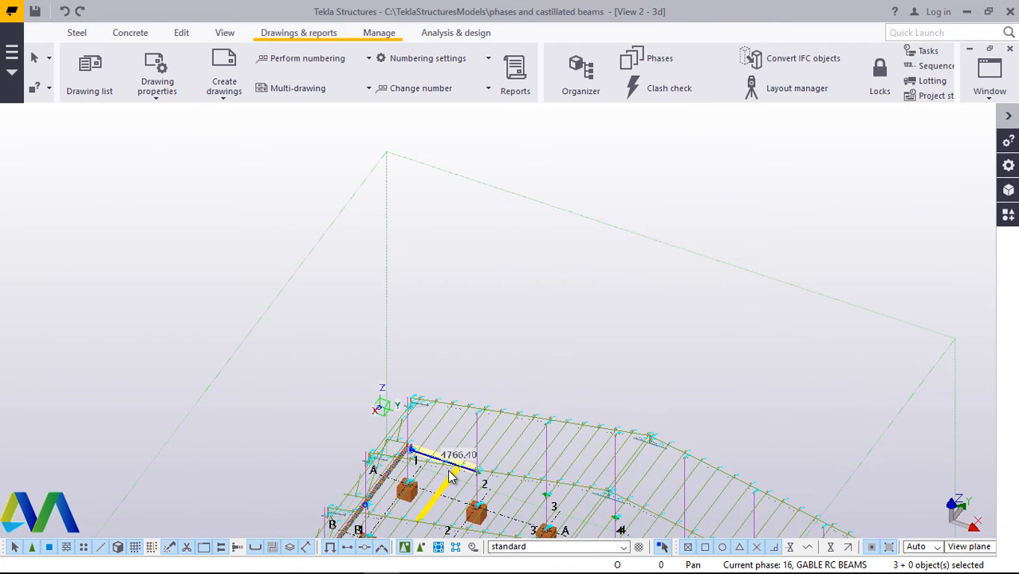
scroll(450, 476, up, 6)
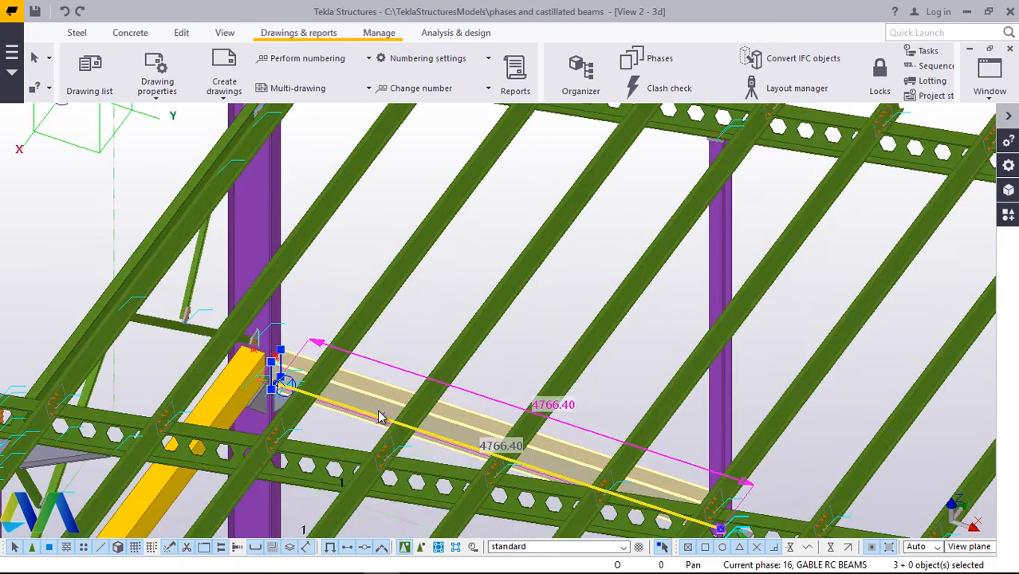
scroll(380, 416, up, 4)
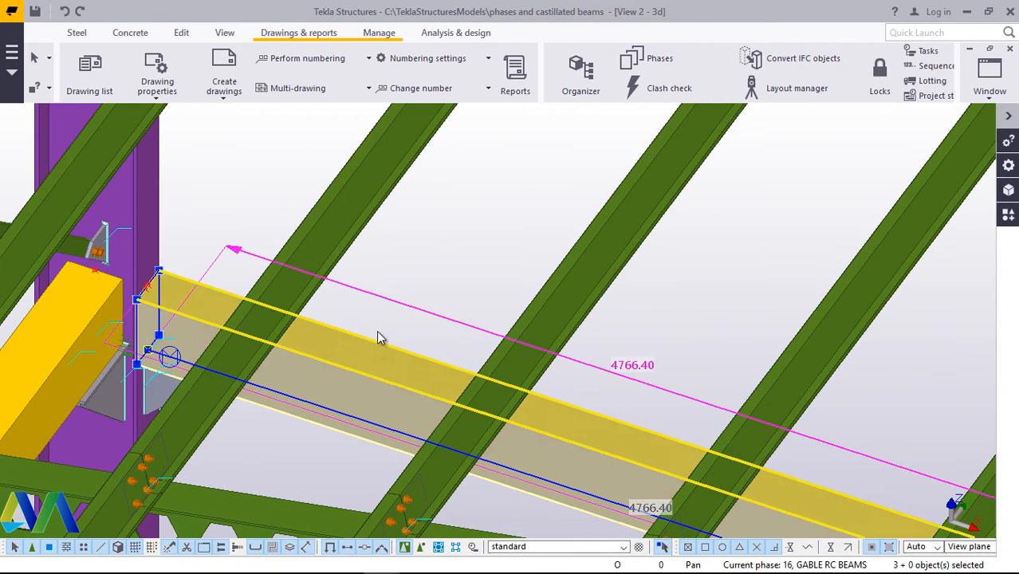
drag(380, 318, 333, 460)
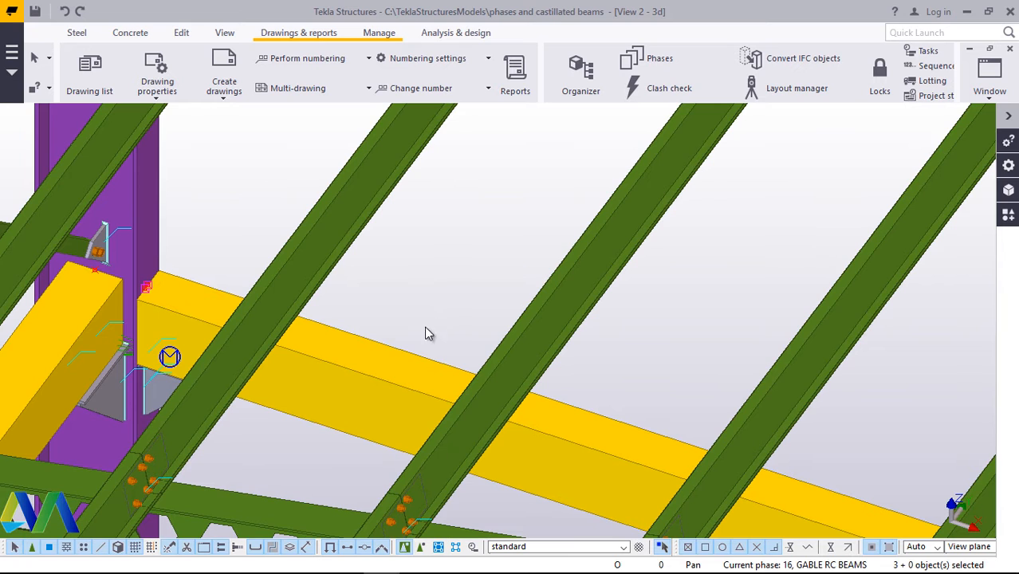
drag(414, 319, 356, 411)
- Start a linear copy of the selected gable beams and set the number of copies to 6
scroll(543, 178, down, 3)
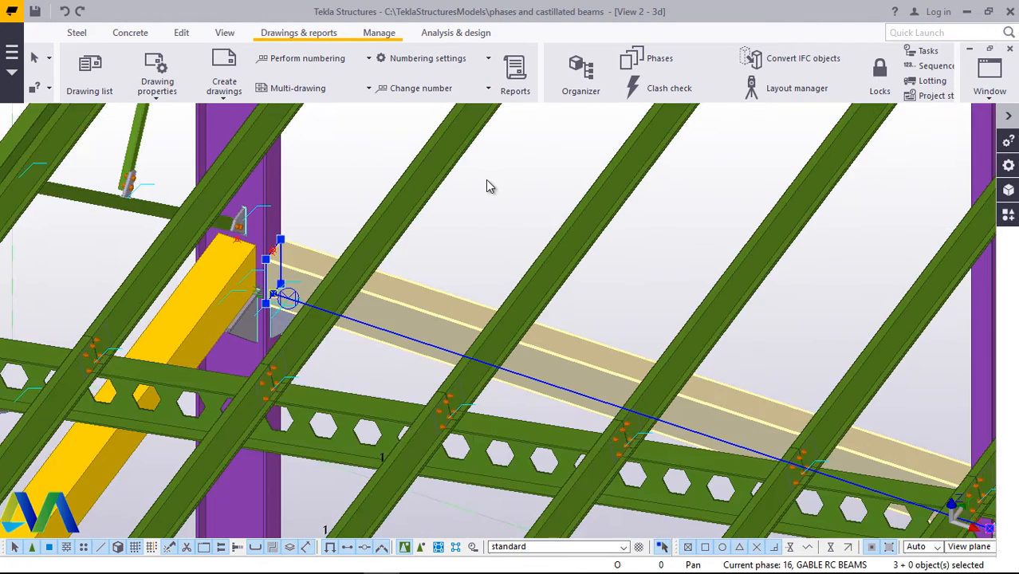
scroll(481, 185, down, 5)
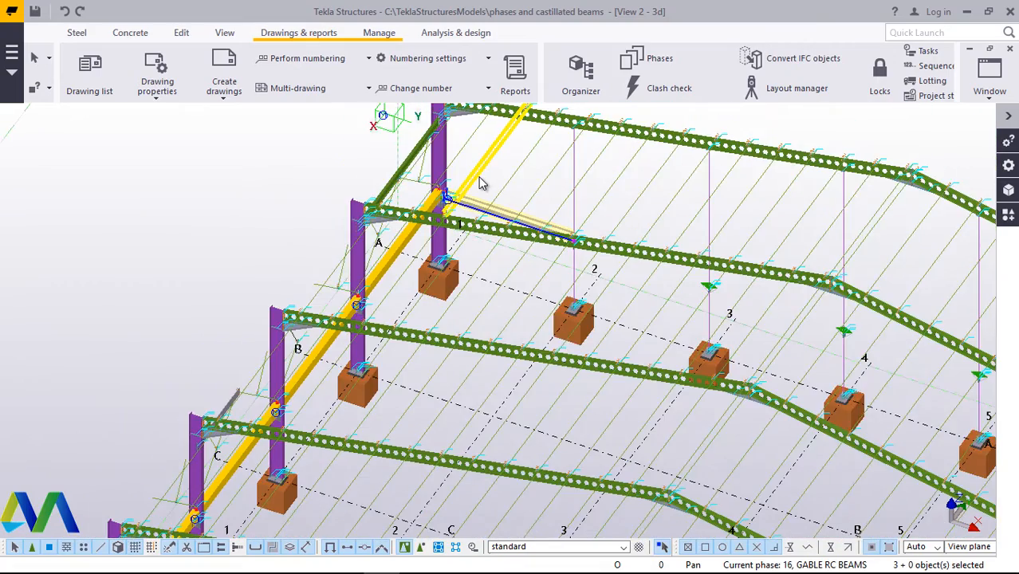
scroll(481, 184, down, 3)
scroll(482, 179, down, 2)
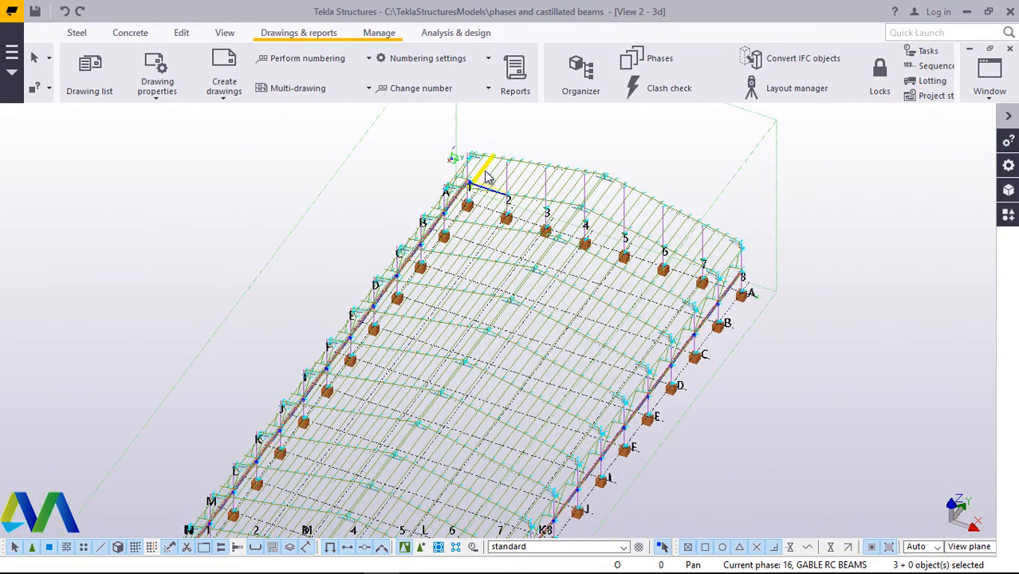
scroll(488, 177, down, 3)
scroll(502, 169, down, 3)
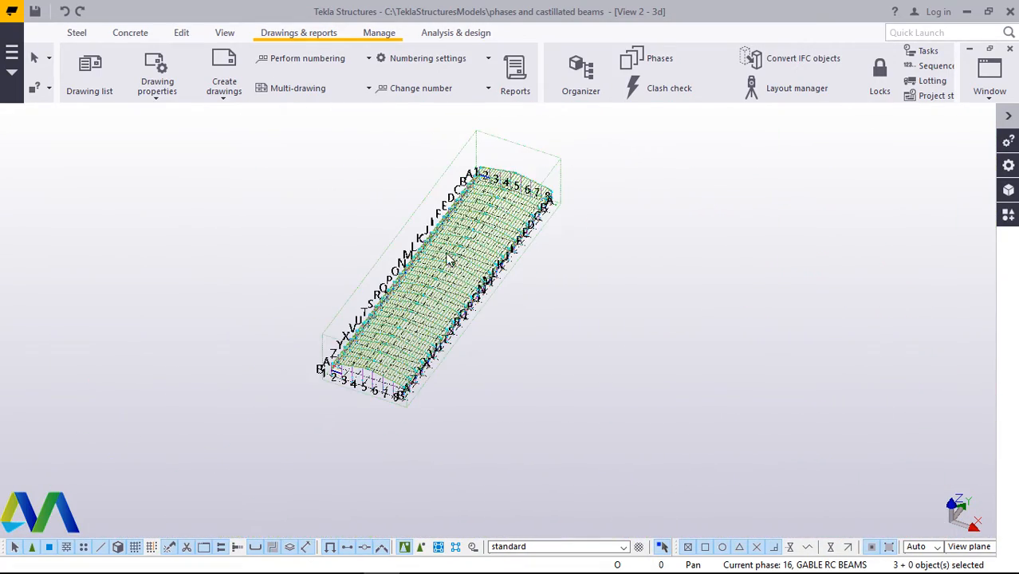
scroll(383, 353, down, 2)
scroll(390, 331, down, 1)
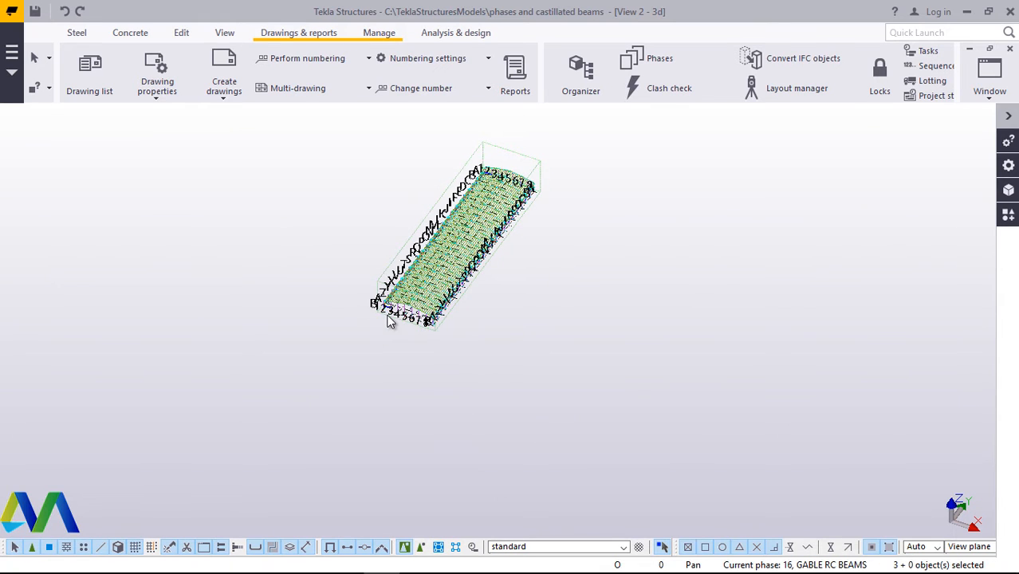
scroll(391, 315, up, 4)
scroll(411, 211, up, 1)
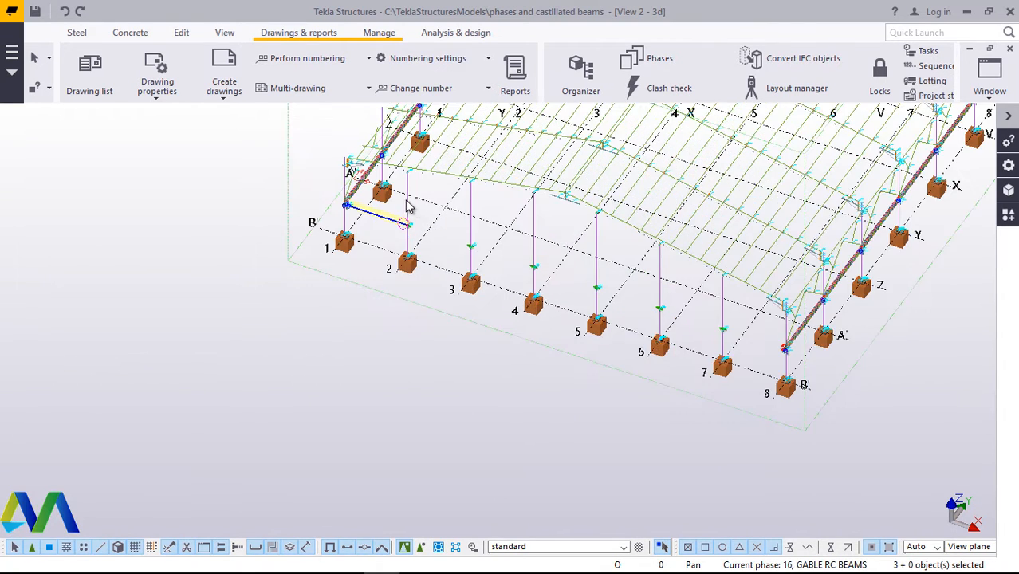
scroll(408, 199, up, 3)
scroll(421, 219, up, 3)
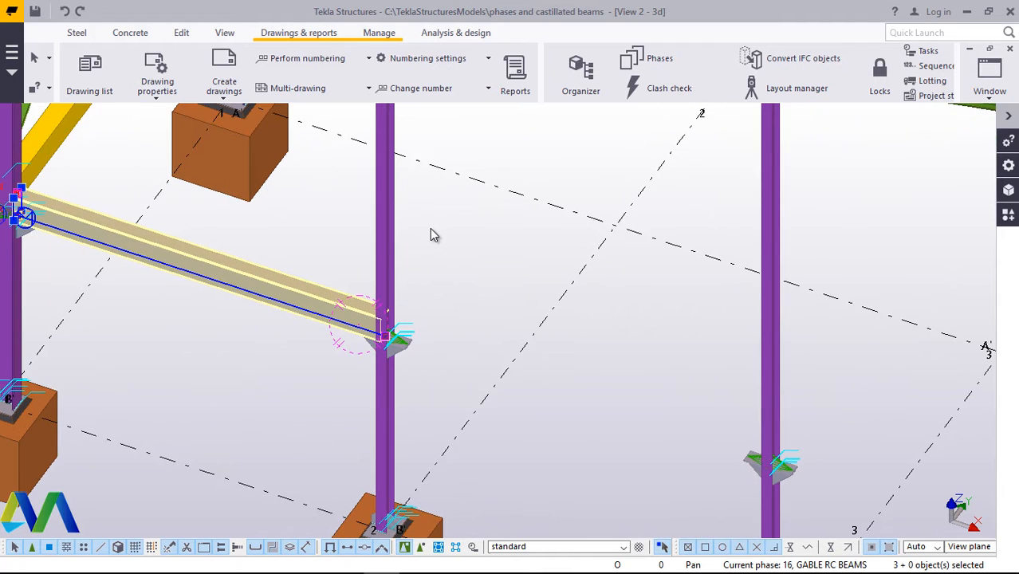
right_click(441, 227)
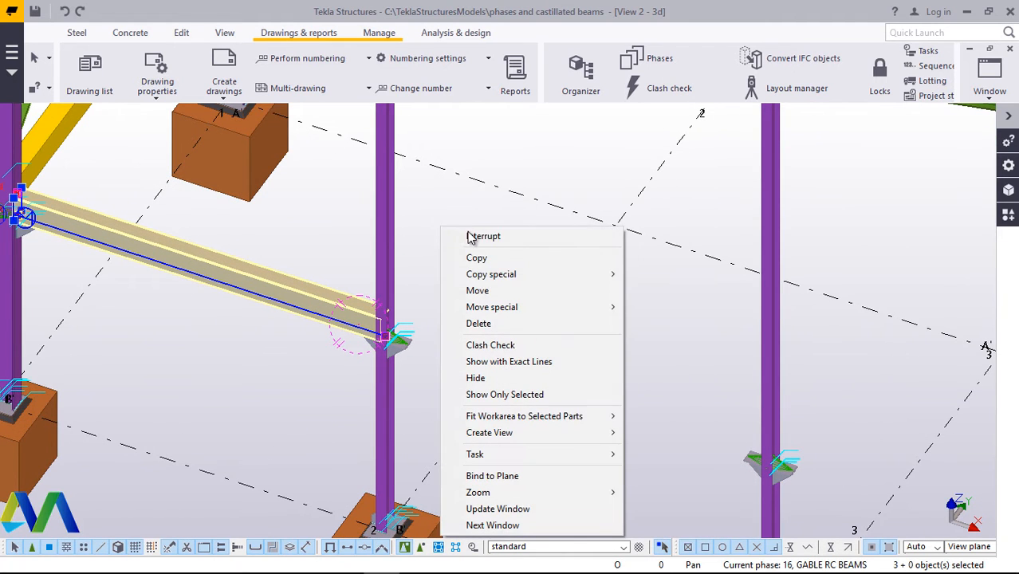
mouse_move(494, 279)
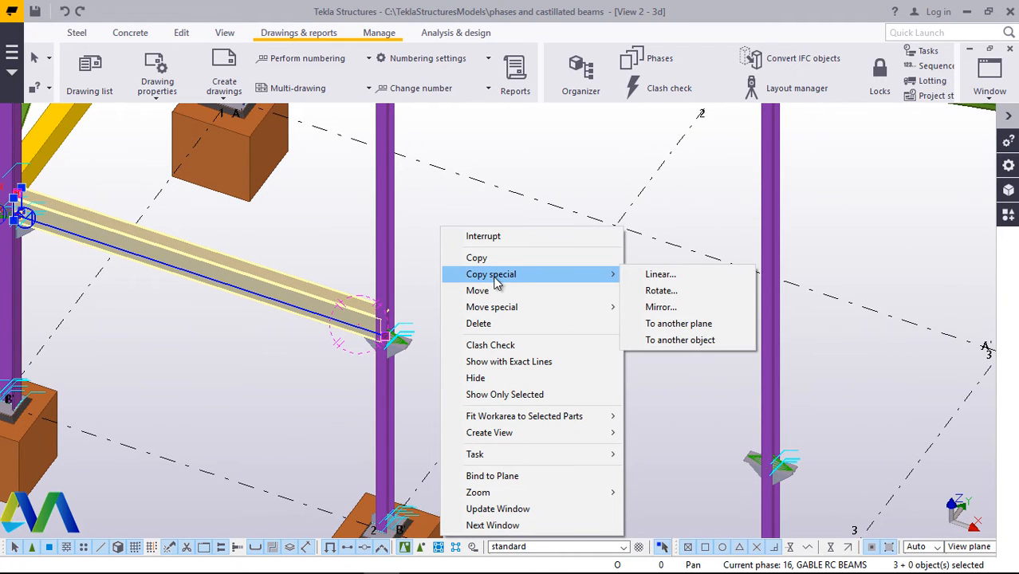
click(658, 275)
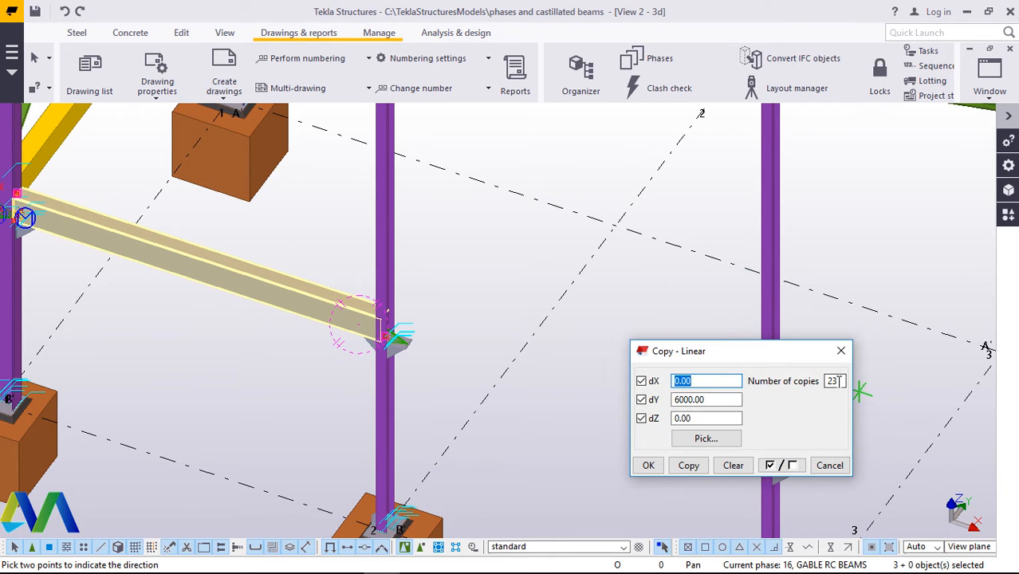
drag(838, 382, 825, 381)
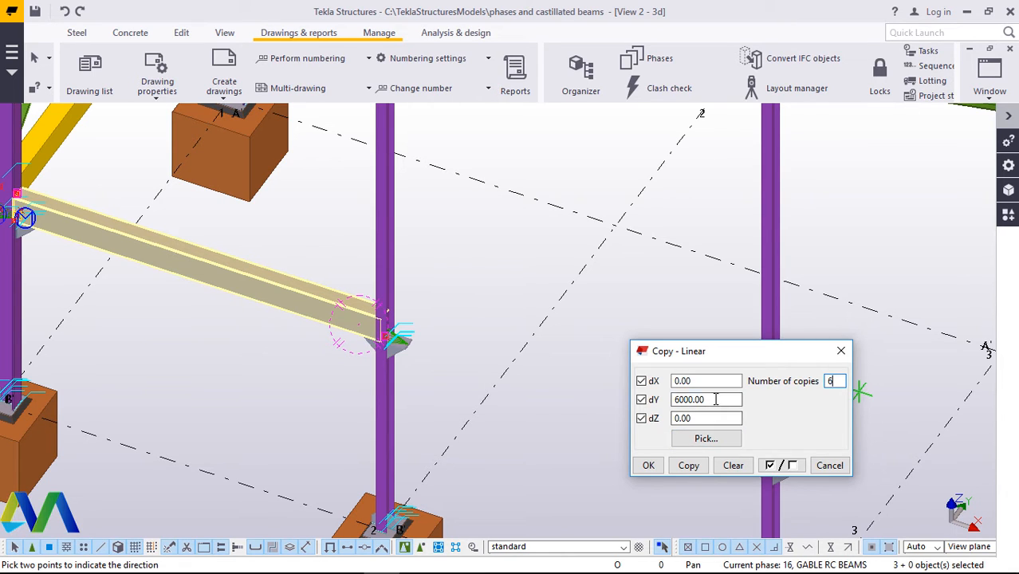
drag(716, 399, 678, 403)
text(5)
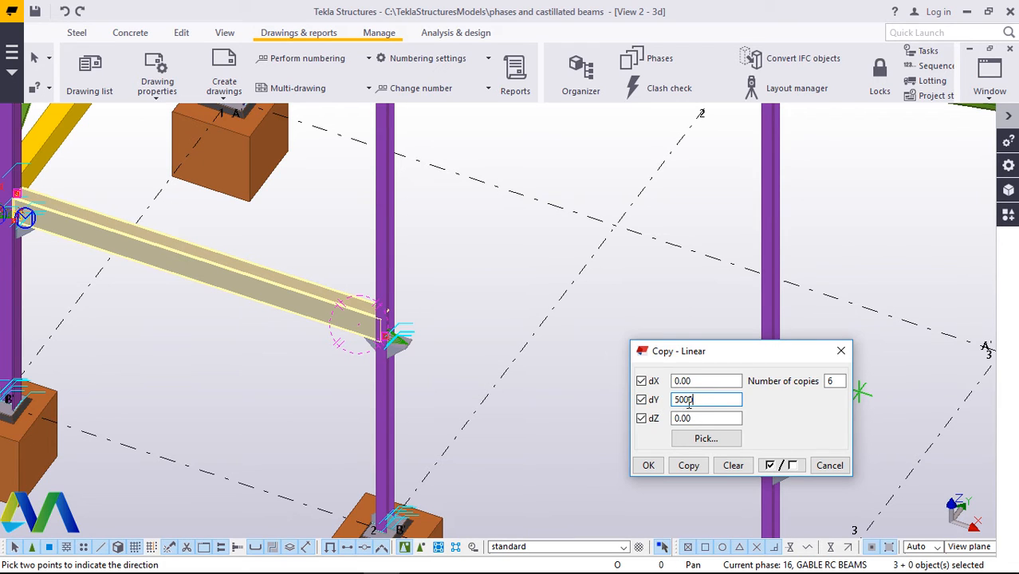
text(000)
- Set the copy offset to dX 5000 and dY 0, create the beam copies and close the copy settings
drag(705, 399, 668, 383)
text(05)
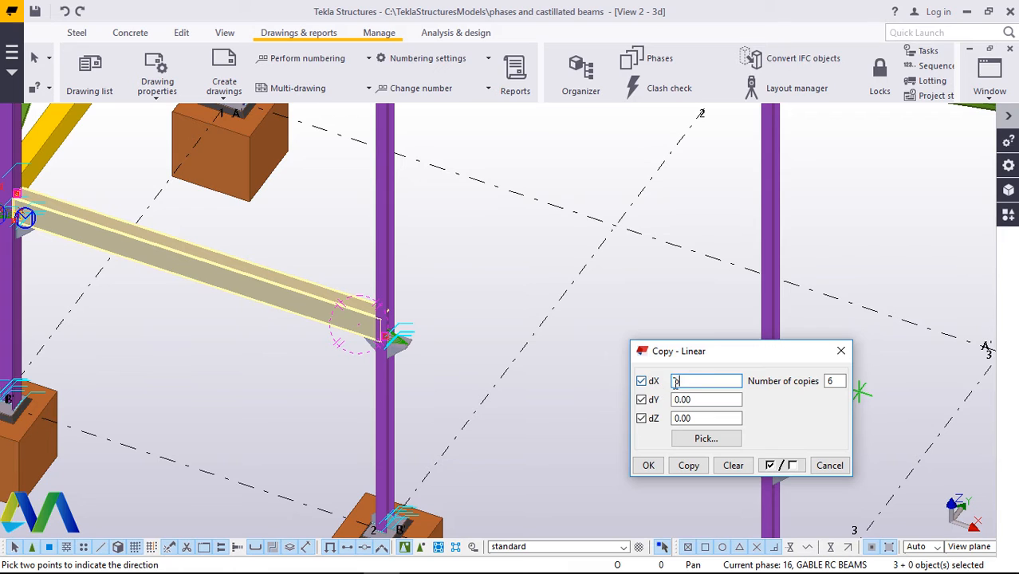
click(694, 465)
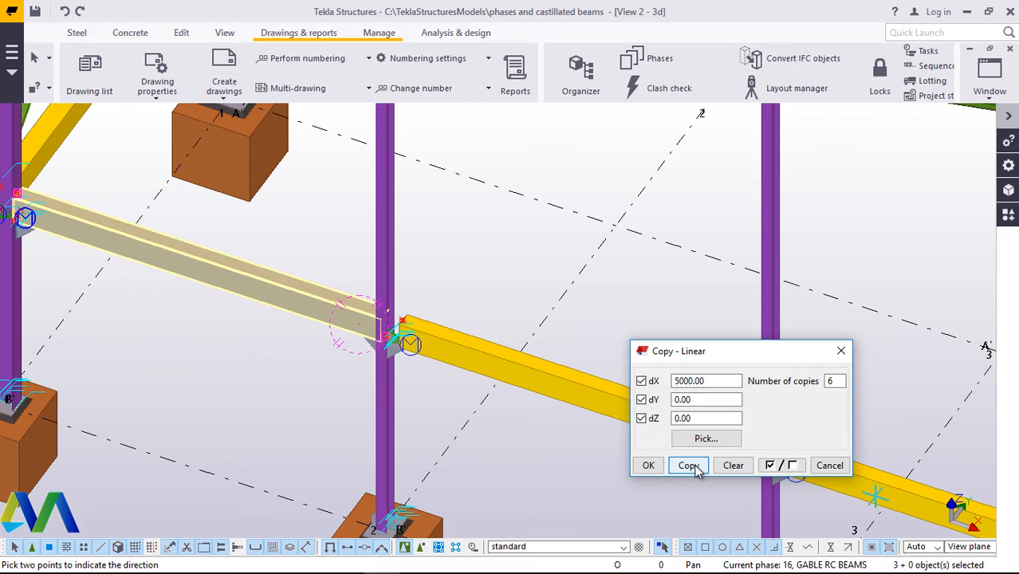
click(649, 467)
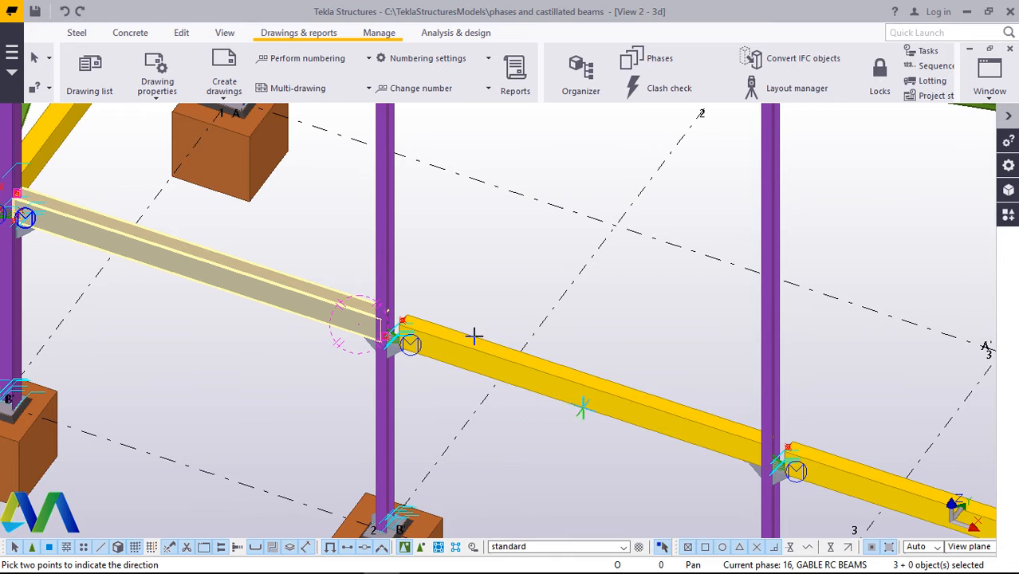
- Examine the copied beams along the grid line B' gable, including how they sit on the bracket at the grid 7 column
scroll(348, 294, down, 4)
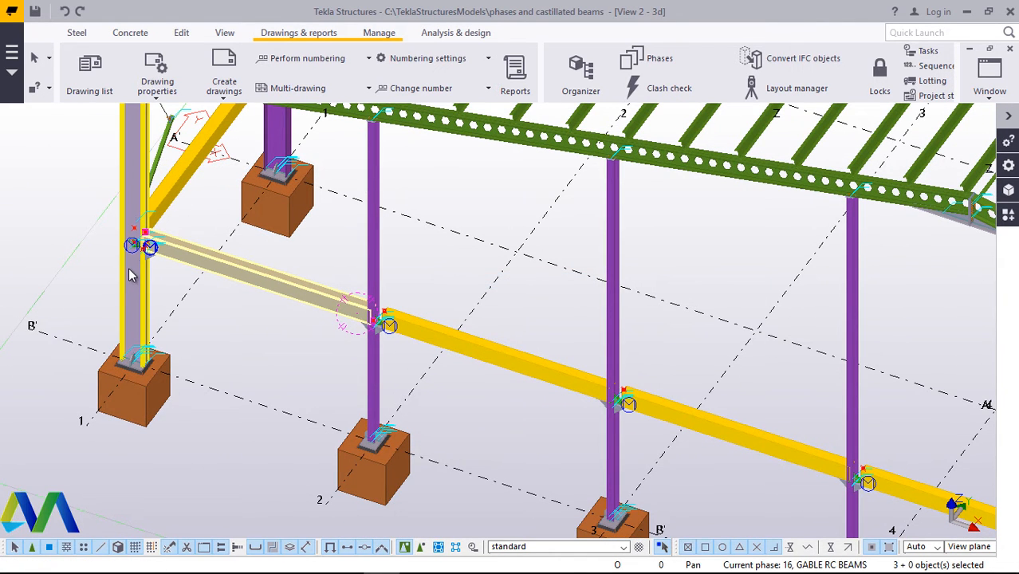
scroll(142, 239, up, 1)
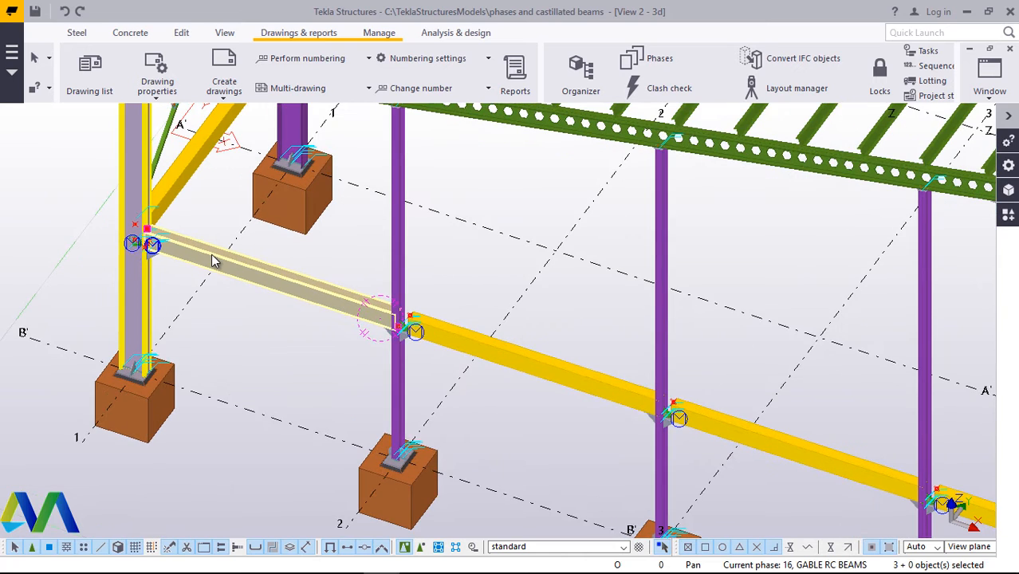
scroll(313, 254, down, 2)
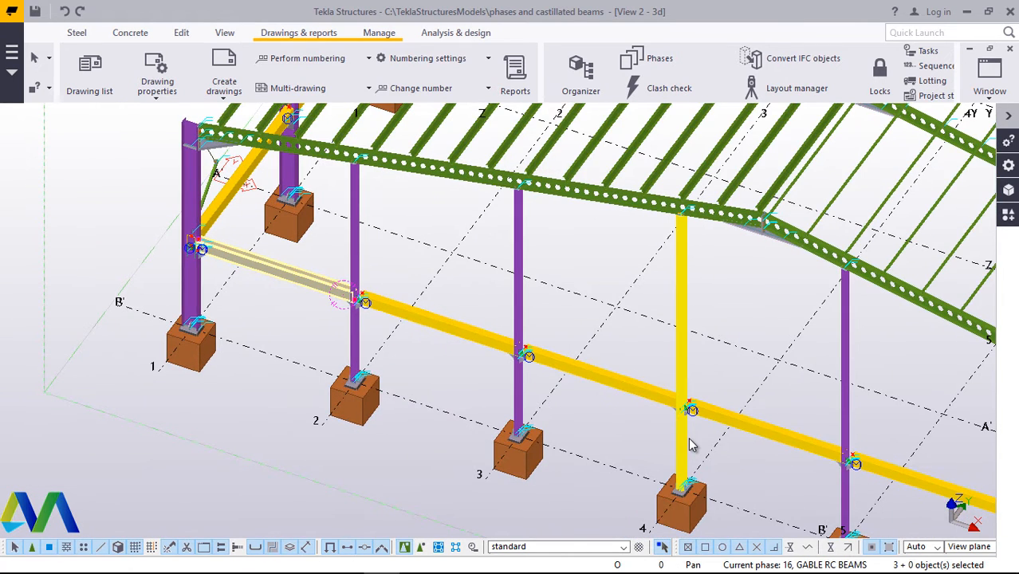
scroll(498, 389, down, 2)
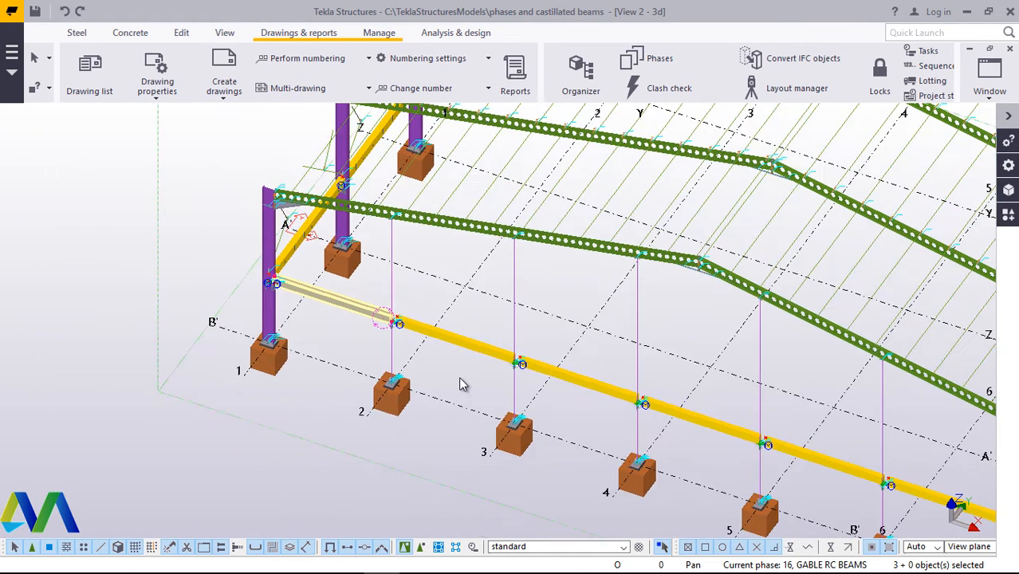
scroll(460, 383, down, 2)
scroll(460, 383, down, 2)
scroll(835, 489, up, 4)
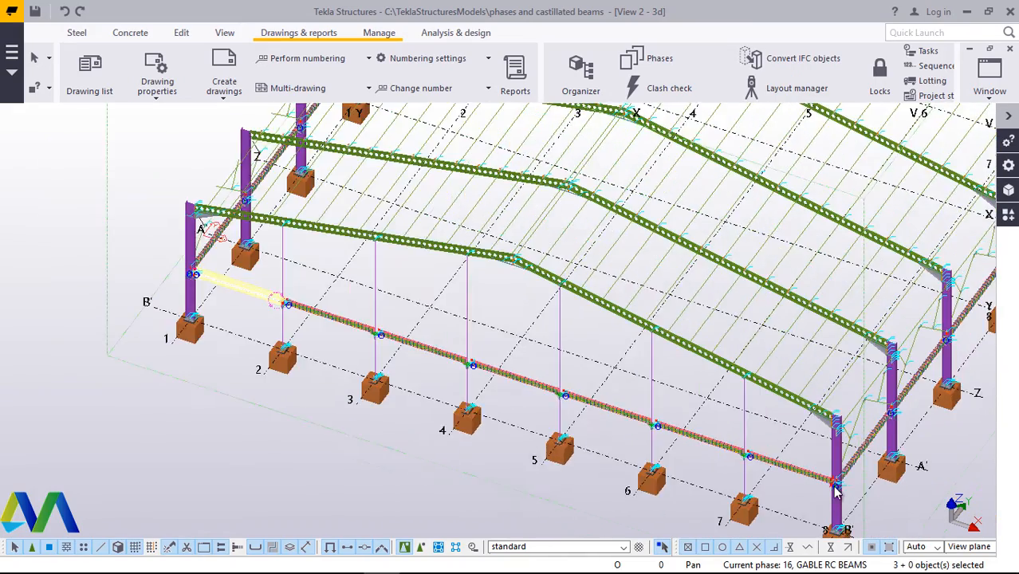
scroll(676, 435, up, 5)
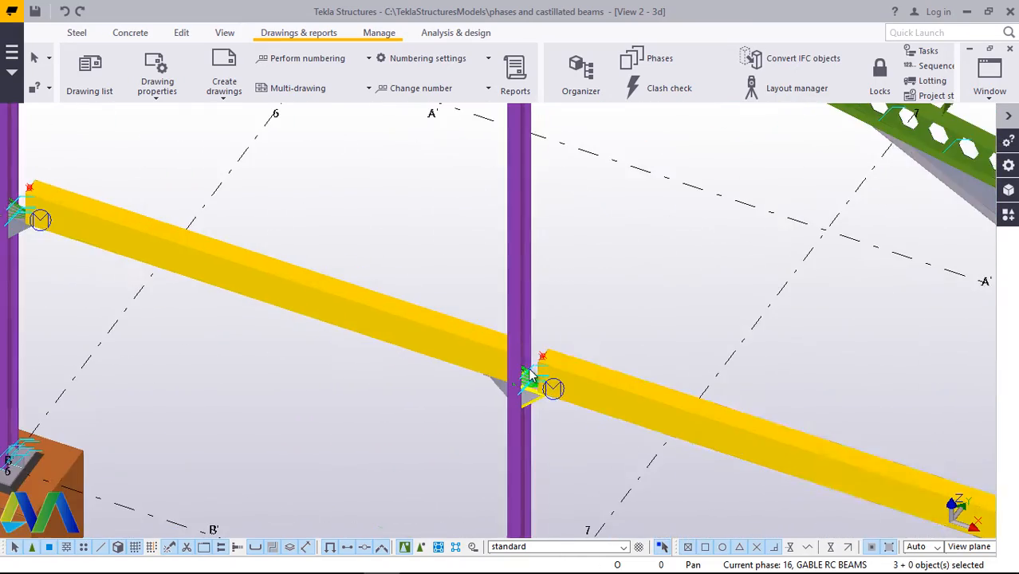
scroll(556, 369, up, 3)
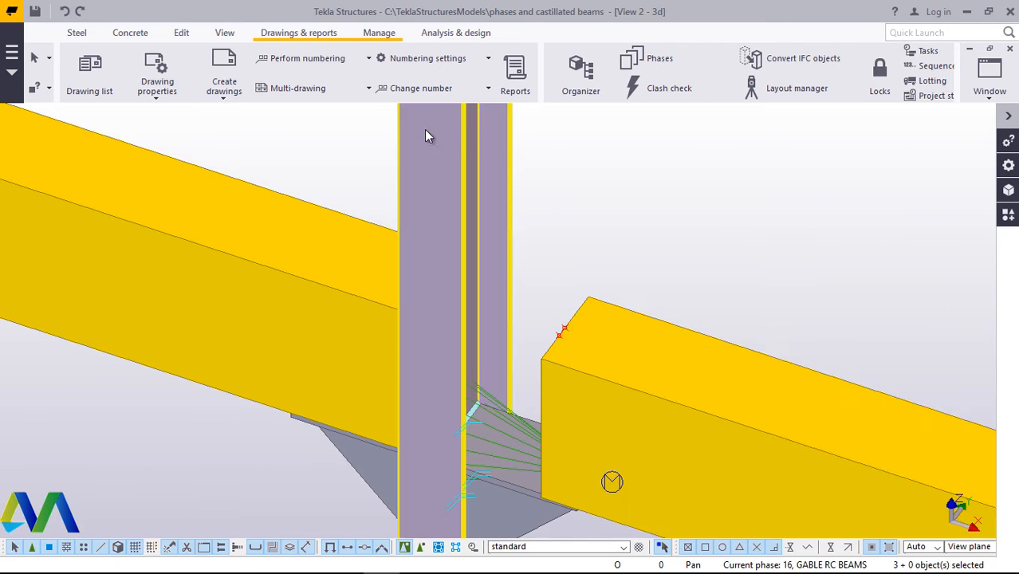
- Undo the six linear copies of the gable beams
scroll(511, 294, down, 2)
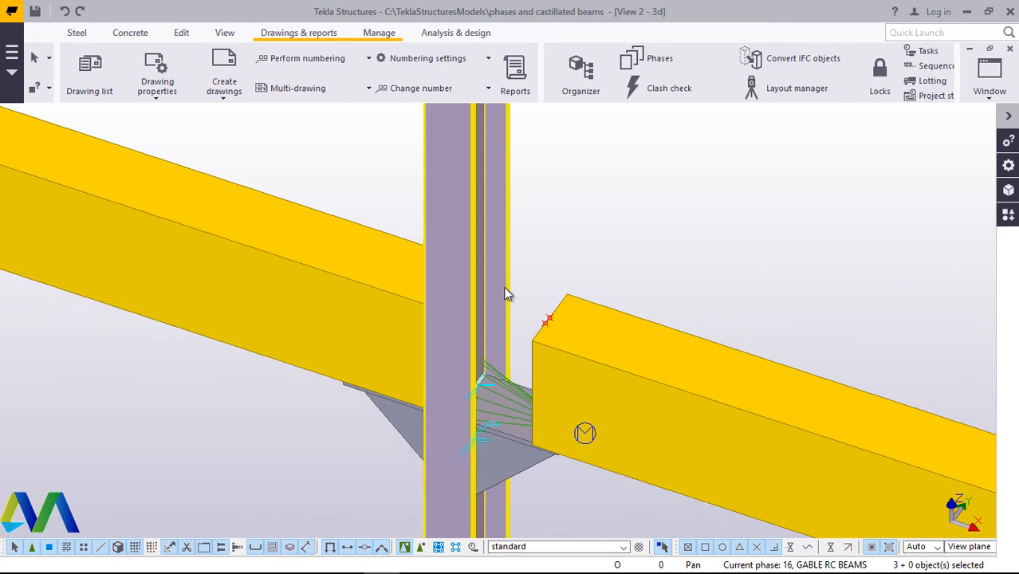
scroll(520, 300, down, 4)
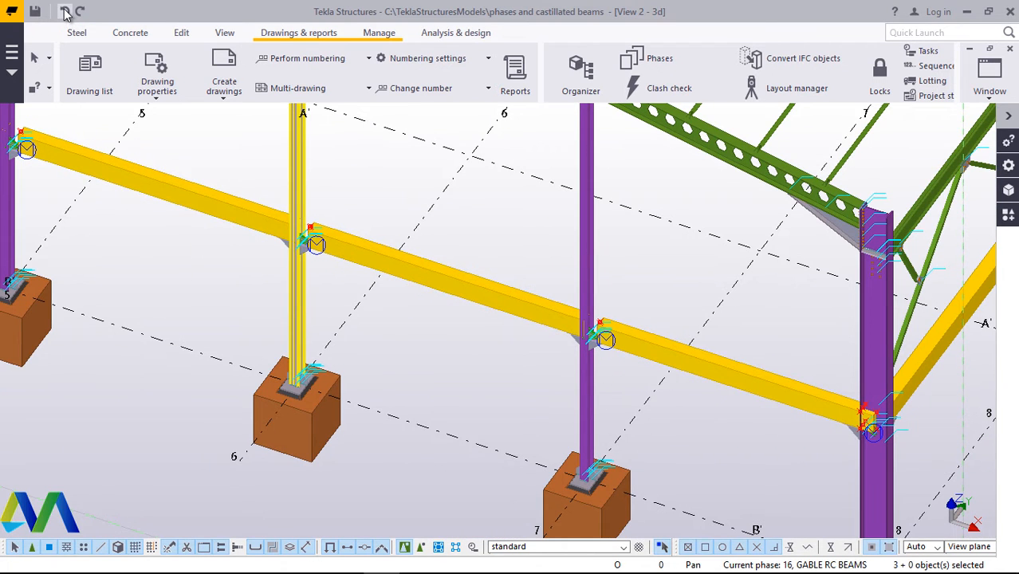
click(65, 11)
scroll(649, 361, down, 4)
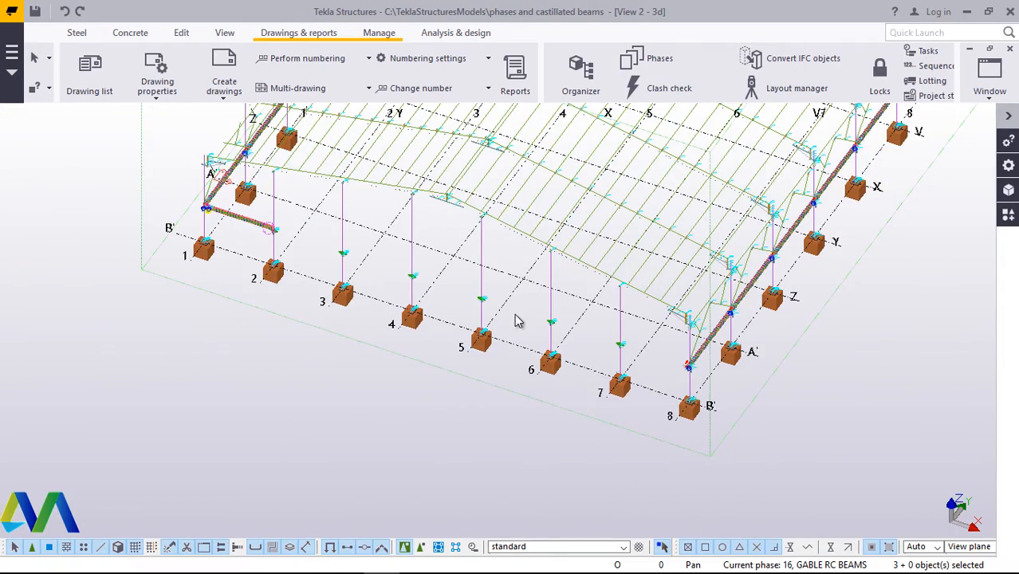
- Start a linear copy of the two selected gable beams between grids 1 and 2
scroll(516, 321, up, 8)
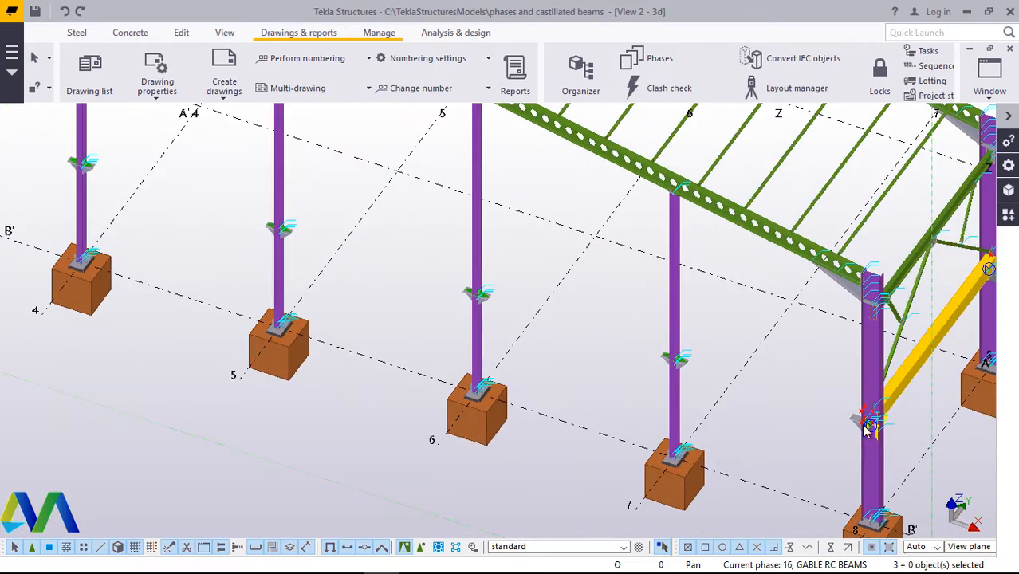
scroll(737, 399, down, 4)
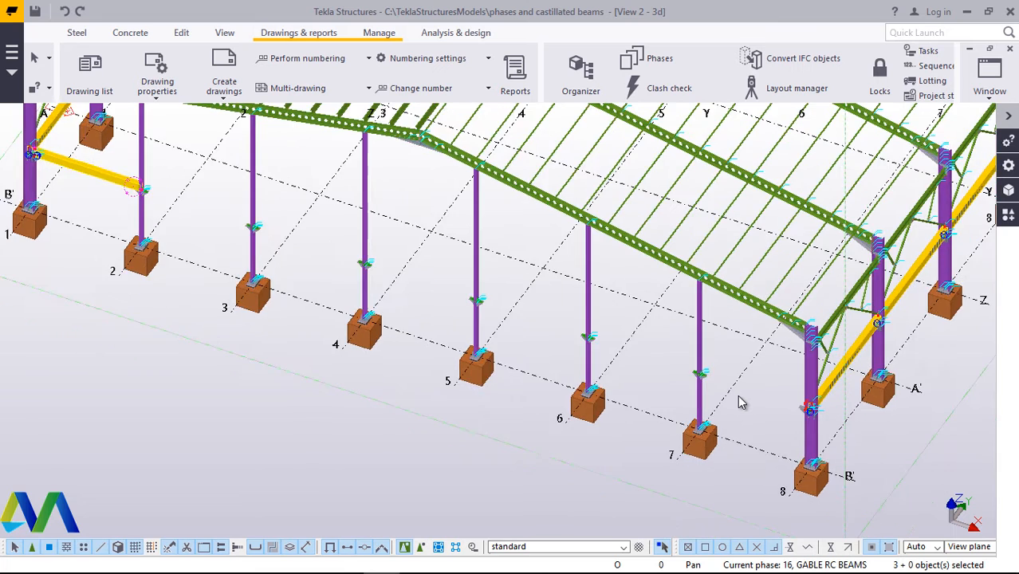
scroll(740, 403, down, 2)
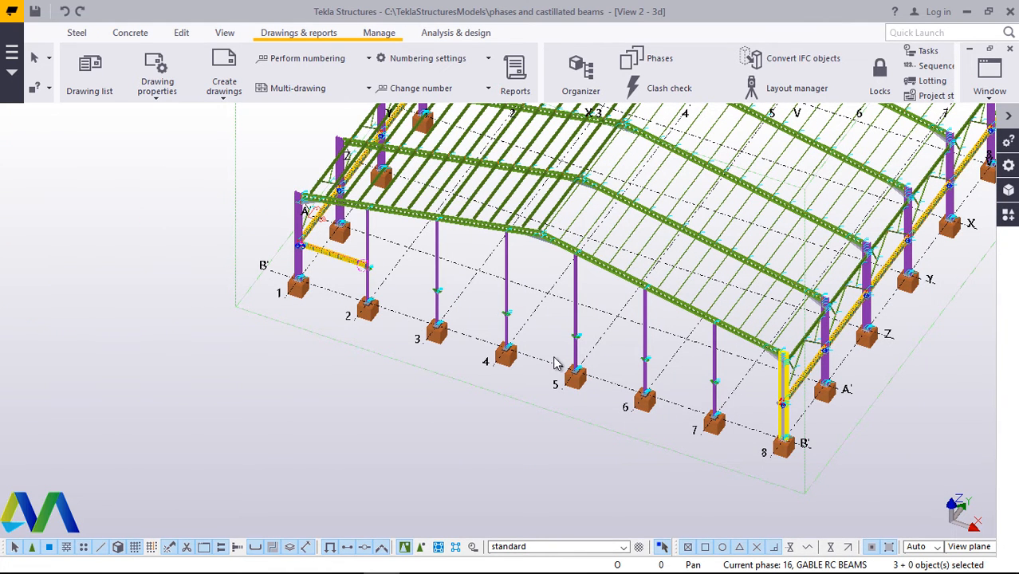
scroll(373, 289, up, 3)
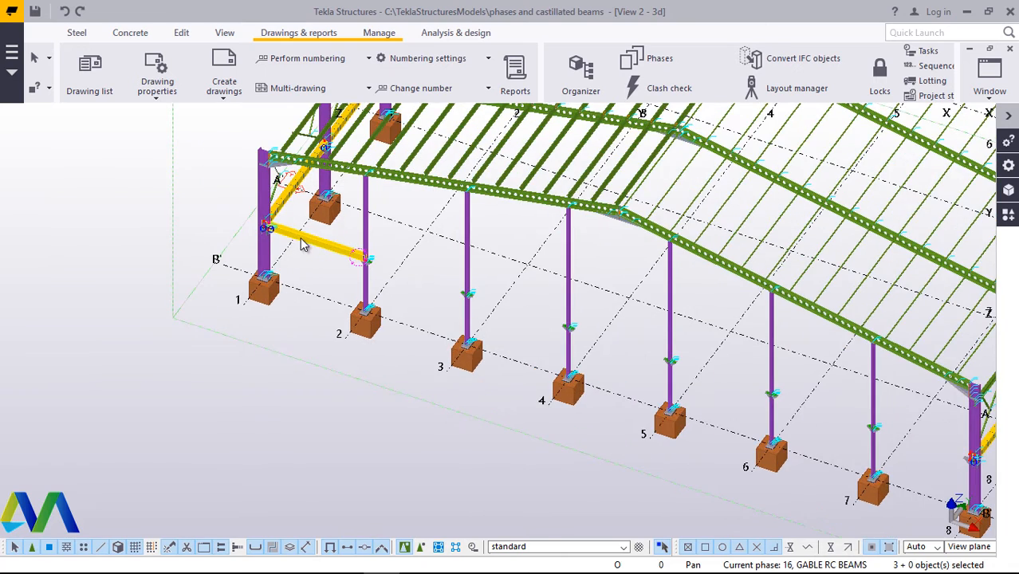
scroll(299, 245, up, 5)
scroll(337, 241, up, 2)
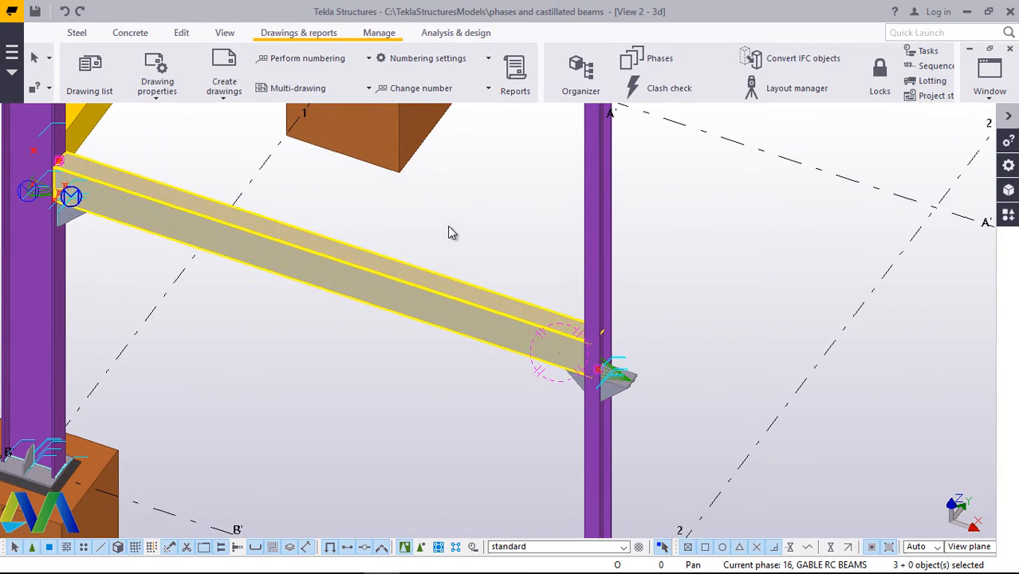
right_click(329, 347)
mouse_move(384, 90)
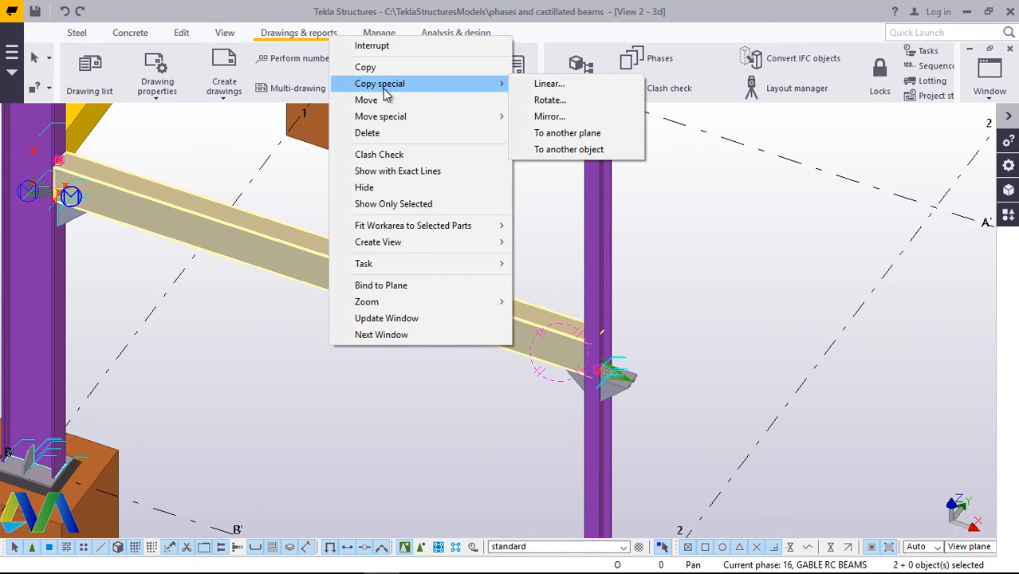
click(550, 84)
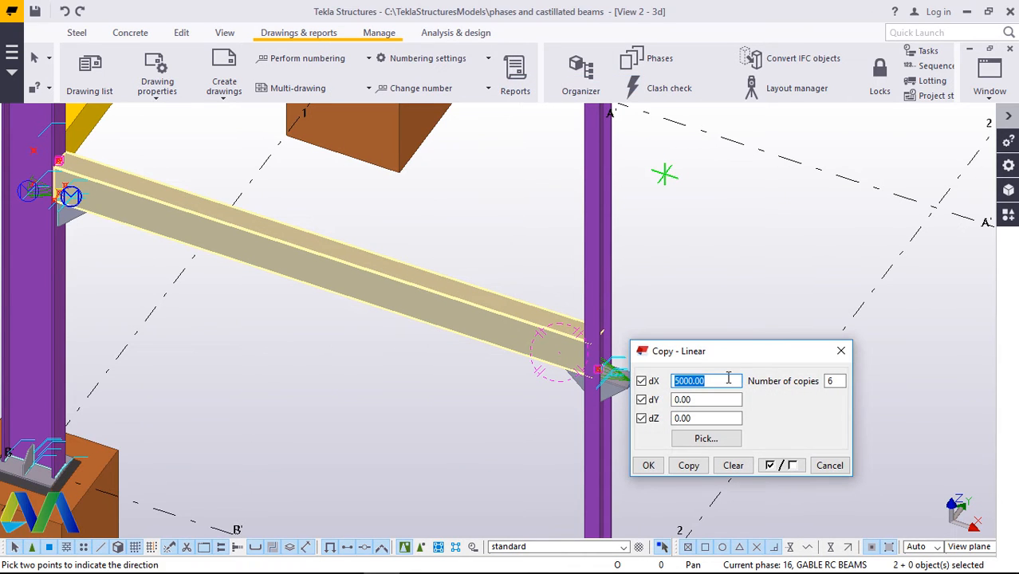
- Set the linear copy offset to dX 40000 and the number of copies to 1
drag(714, 381, 671, 382)
text(40)
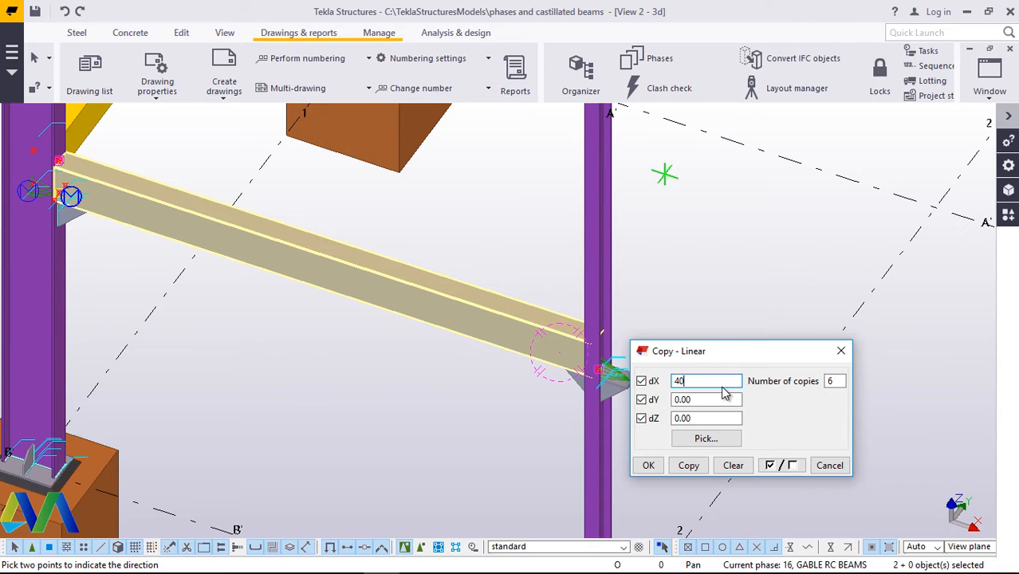
click(832, 380)
drag(831, 381, 827, 380)
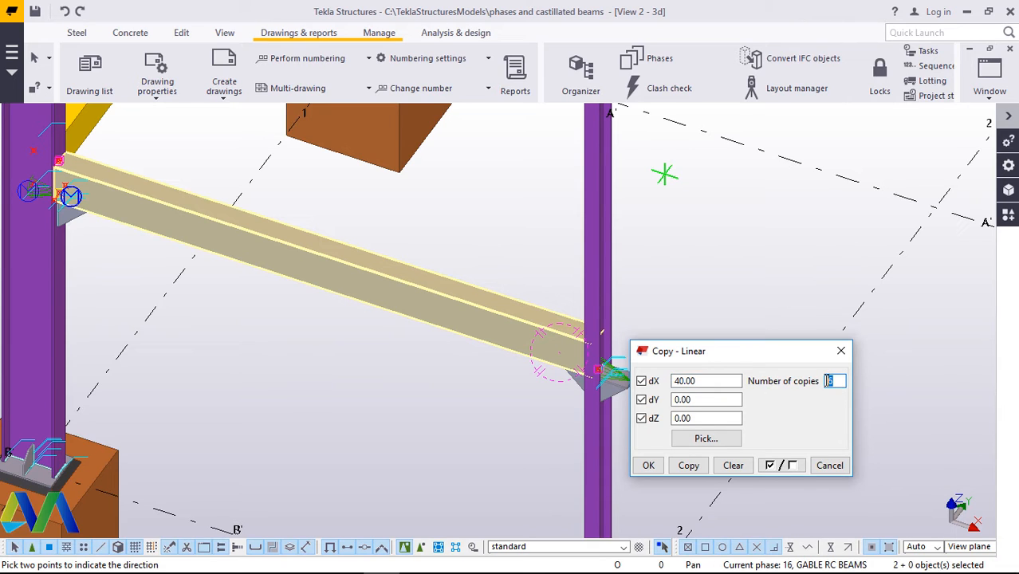
drag(702, 380, 655, 387)
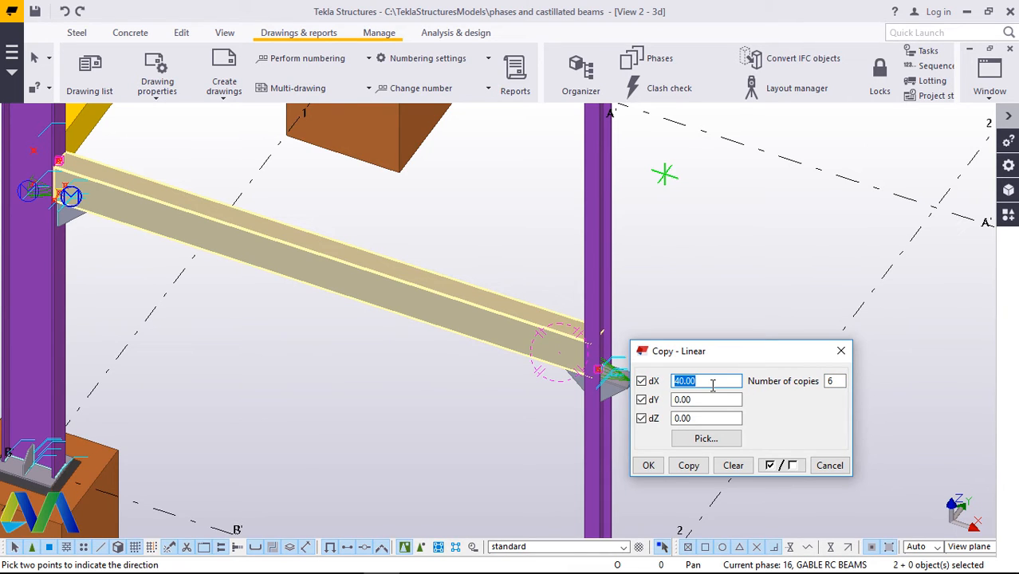
text(40000)
double_click(841, 380)
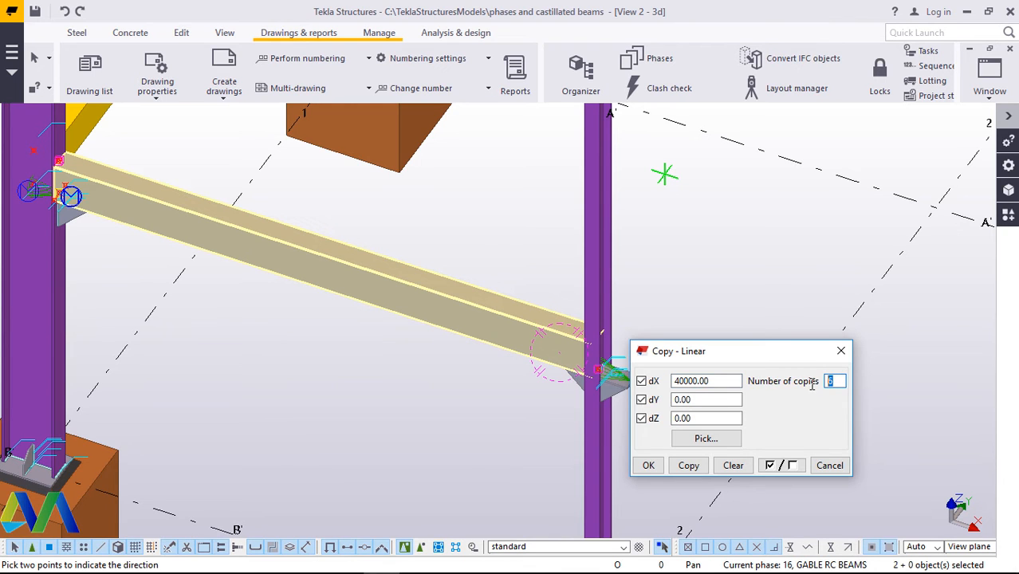
- Create the beam copy without expanding the work area, close the copy settings and end the command
click(689, 471)
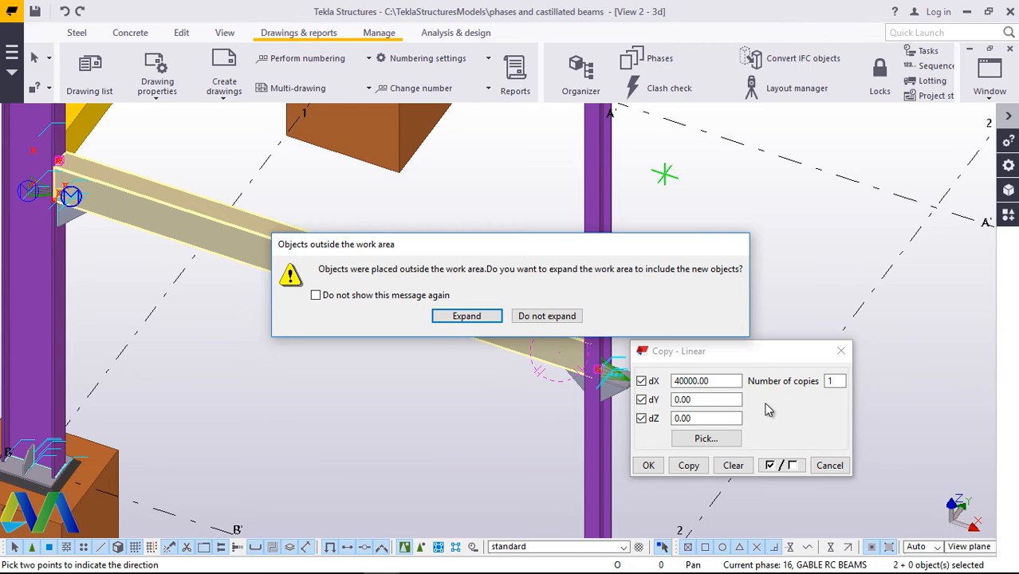
click(547, 317)
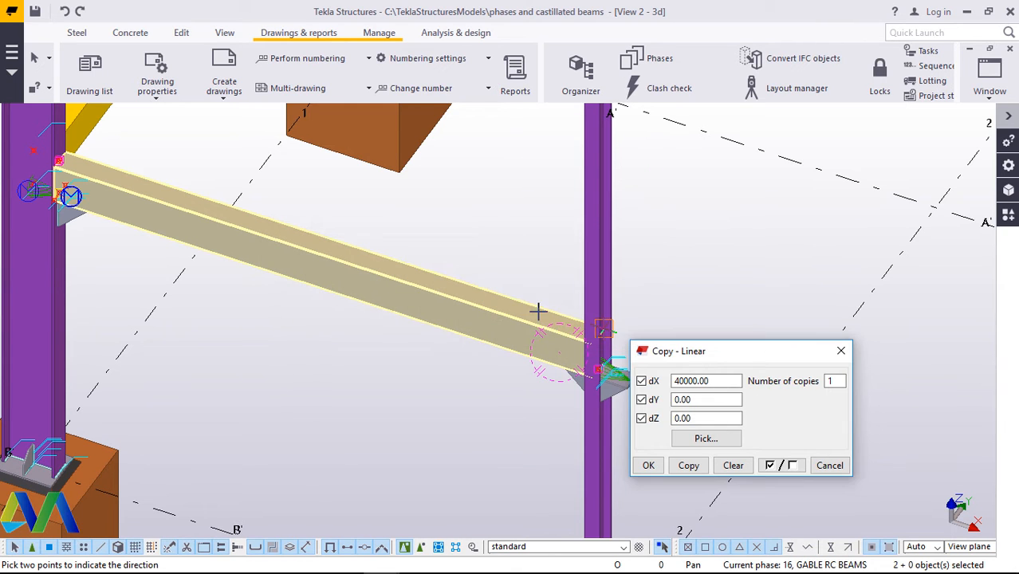
click(649, 466)
scroll(642, 463, down, 2)
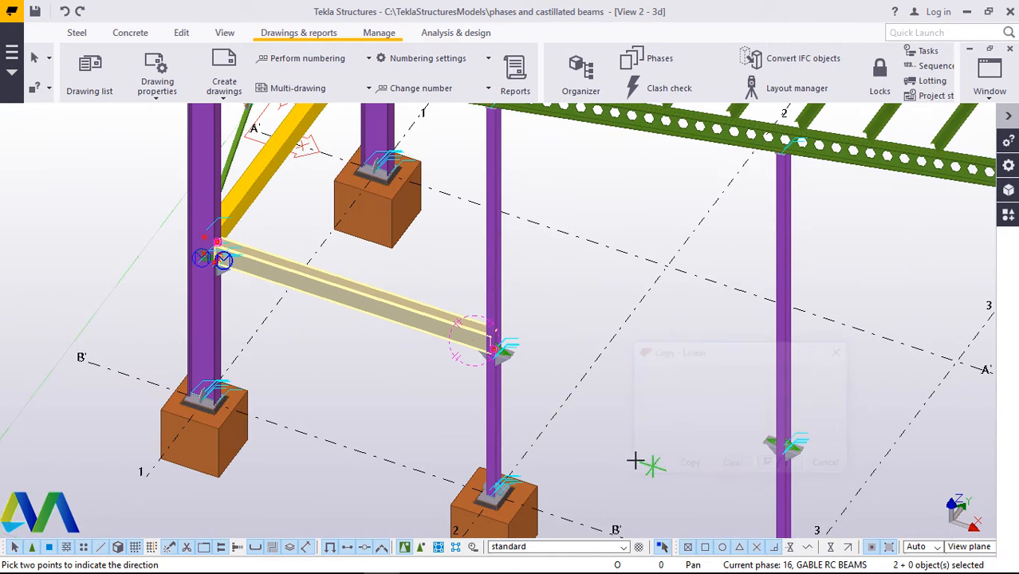
scroll(180, 254, down, 3)
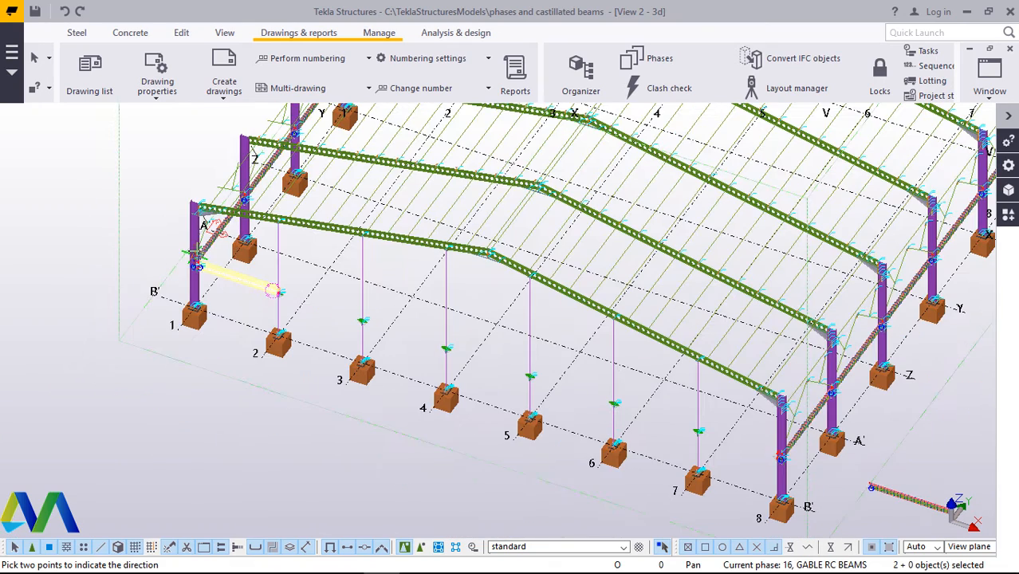
scroll(226, 255, down, 2)
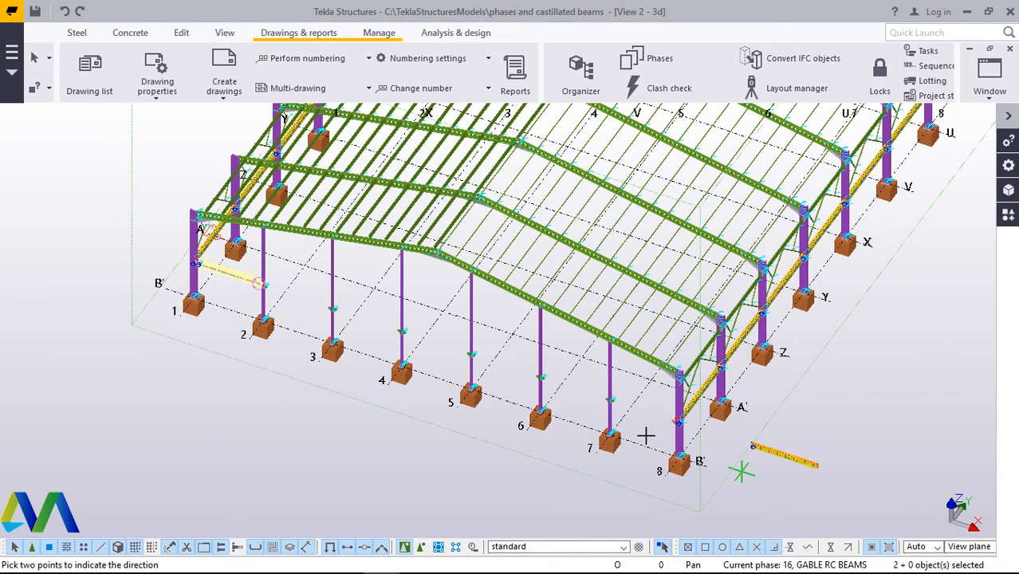
scroll(646, 435, up, 2)
right_click(646, 182)
click(662, 190)
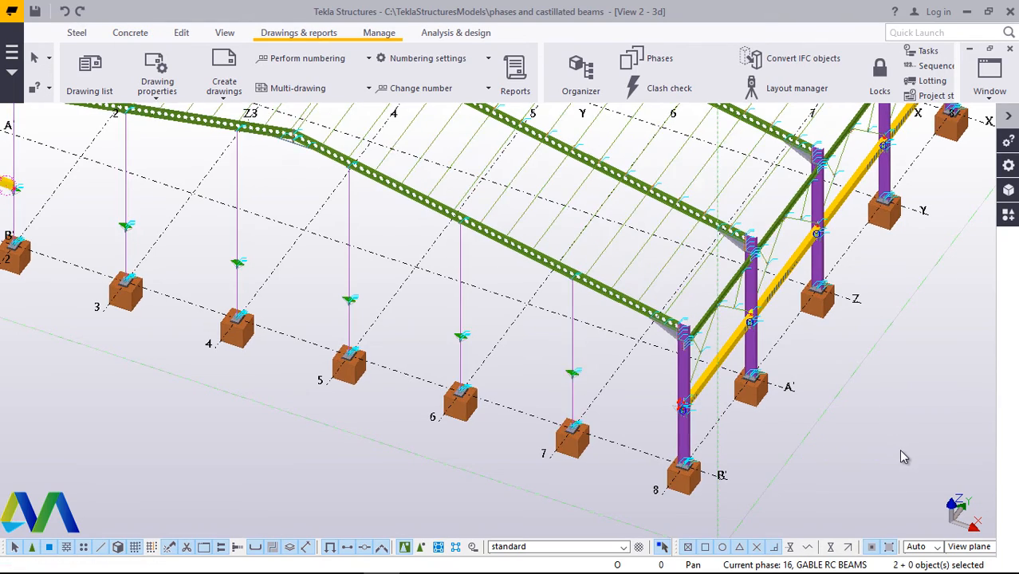
scroll(904, 457, down, 1)
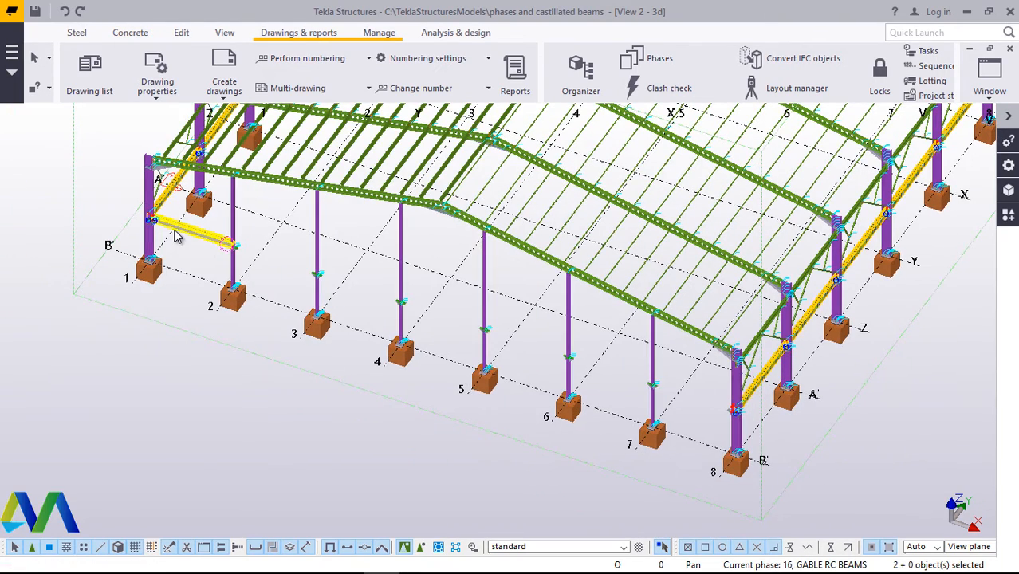
- Start a new linear copy of the gable beams between grids 1 and 2 with dX set to 35000
scroll(204, 232, up, 4)
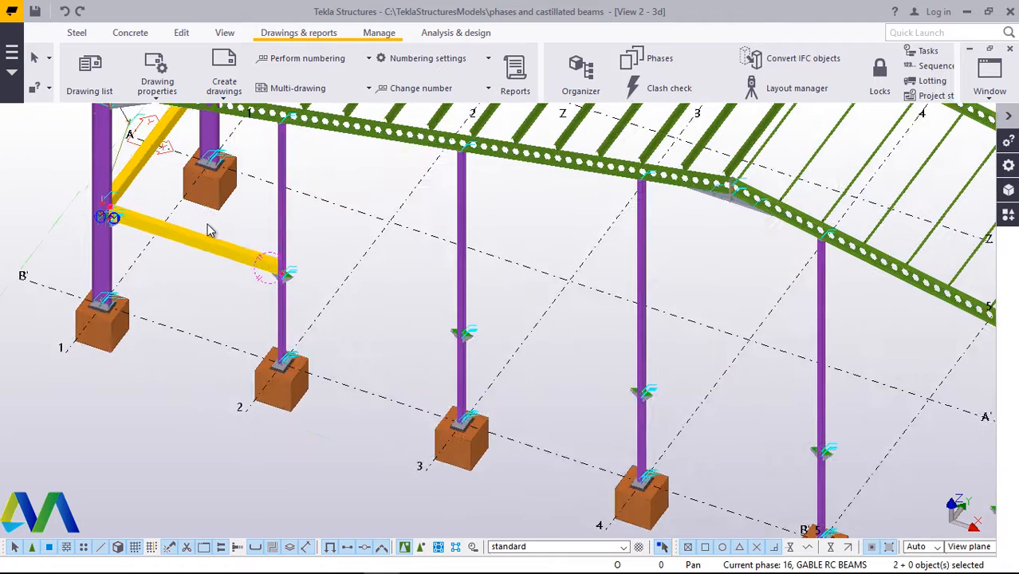
scroll(239, 232, up, 2)
drag(246, 226, 200, 300)
right_click(198, 265)
mouse_move(269, 318)
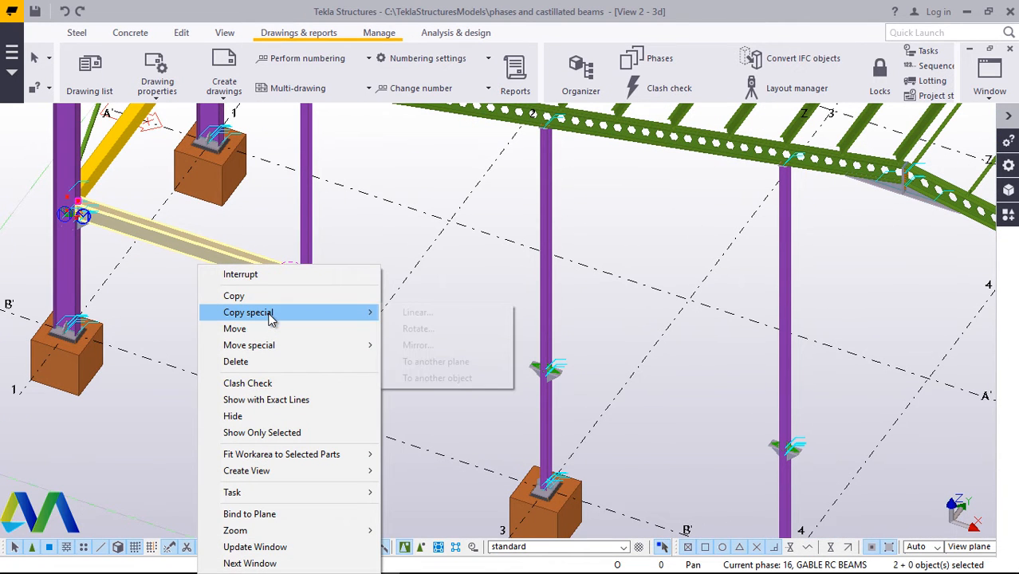
click(416, 313)
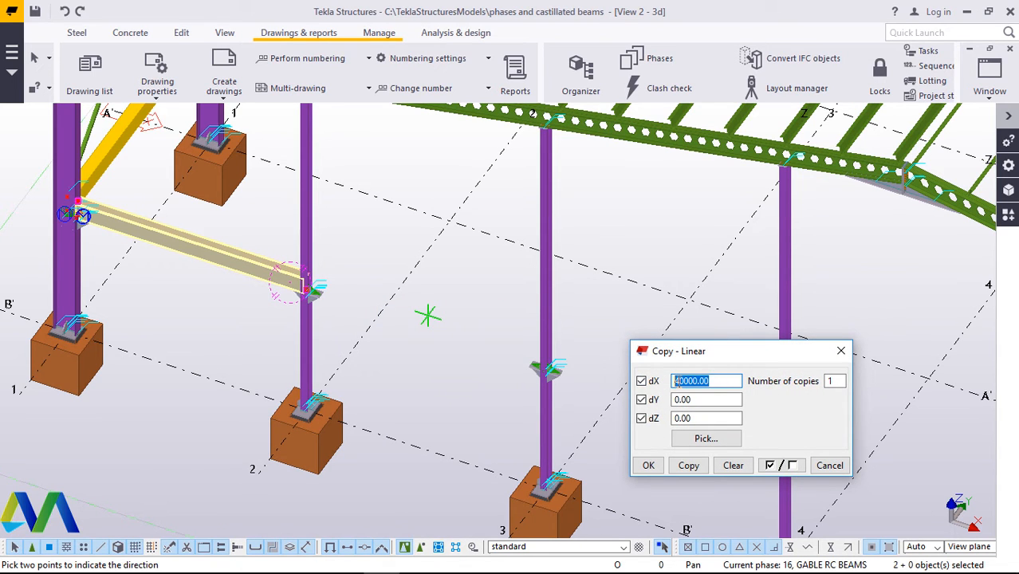
text(35000)
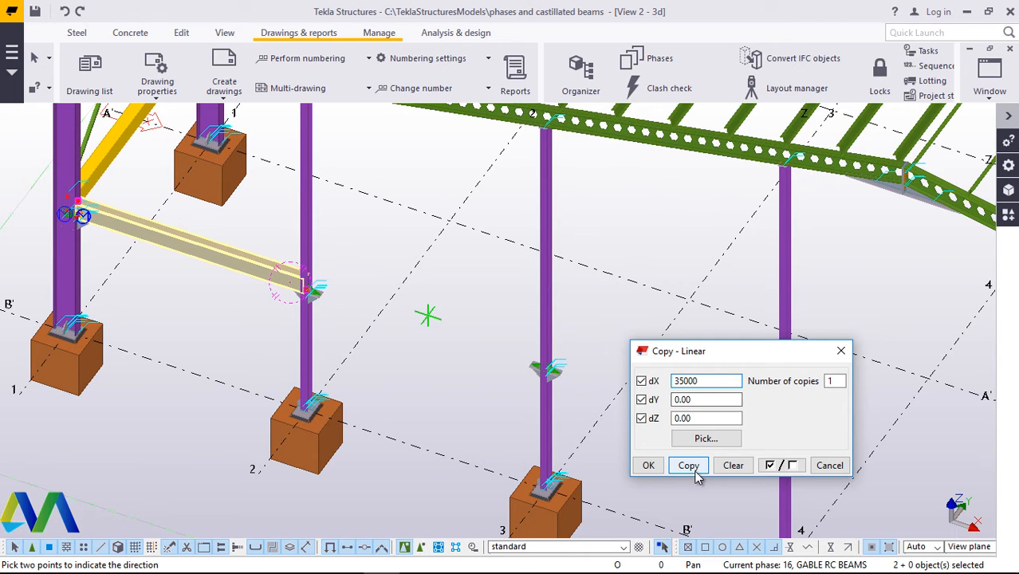
- Create the copy at the 35000 offset, leave the work area unexpanded and end the copy command
click(690, 466)
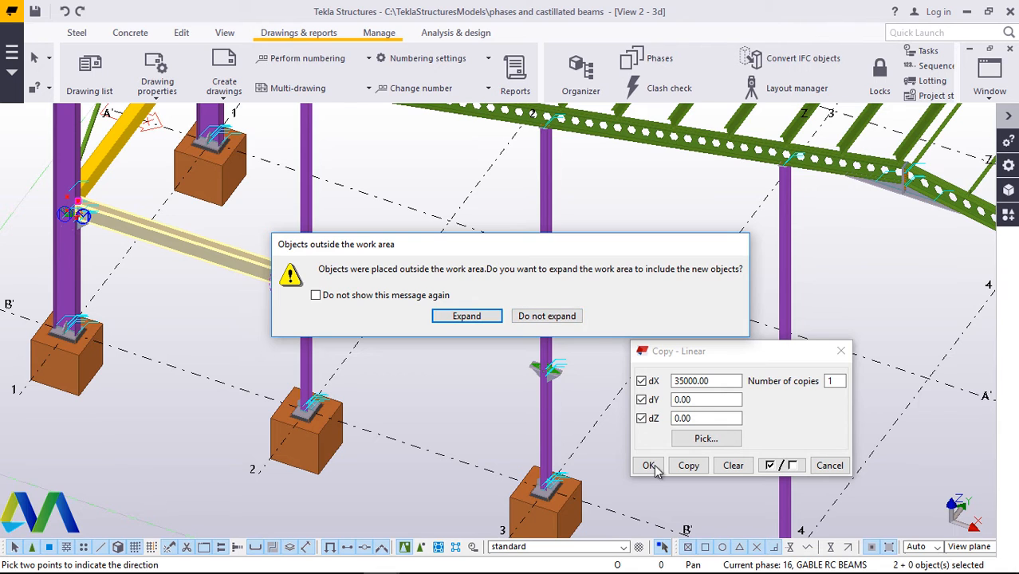
click(548, 316)
click(649, 465)
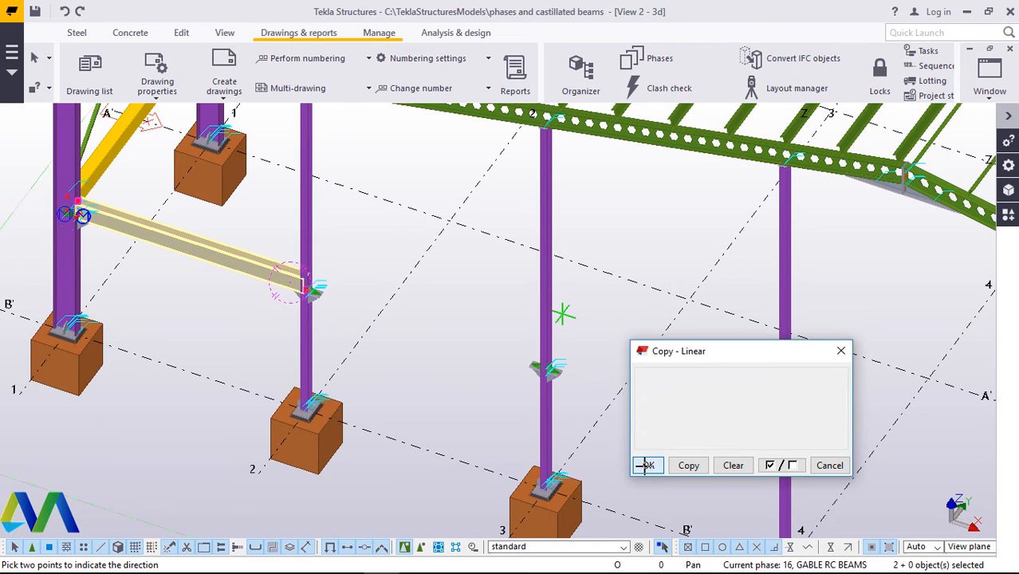
right_click(425, 330)
click(469, 94)
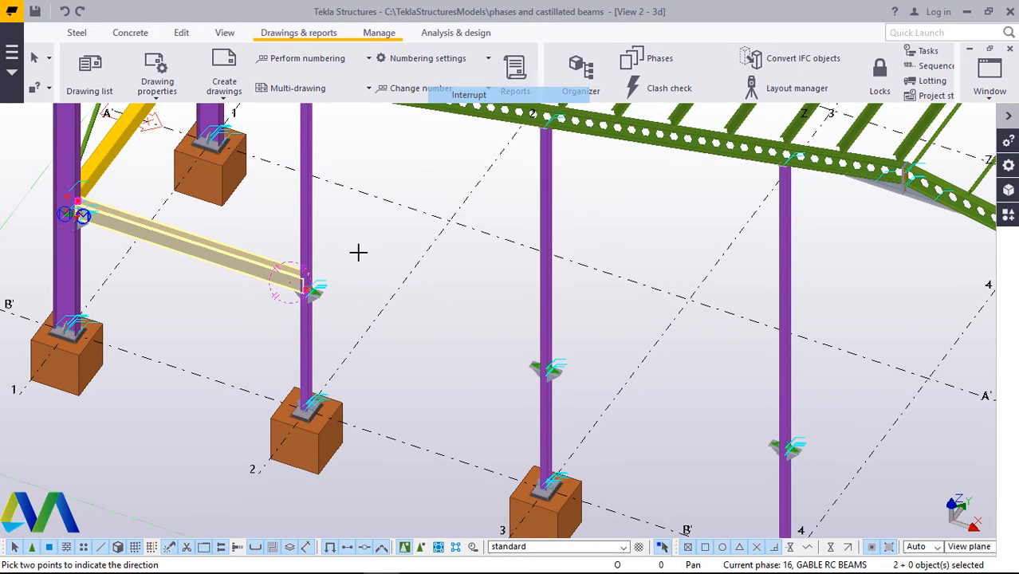
- Undo the last gable beam copy
scroll(359, 271, down, 4)
scroll(359, 283, down, 4)
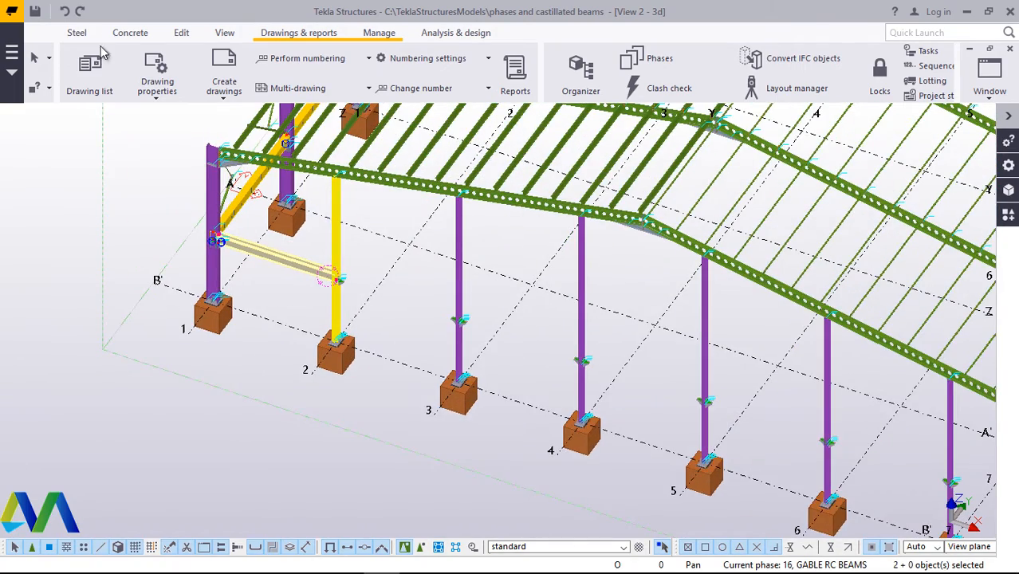
click(64, 11)
scroll(353, 364, down, 5)
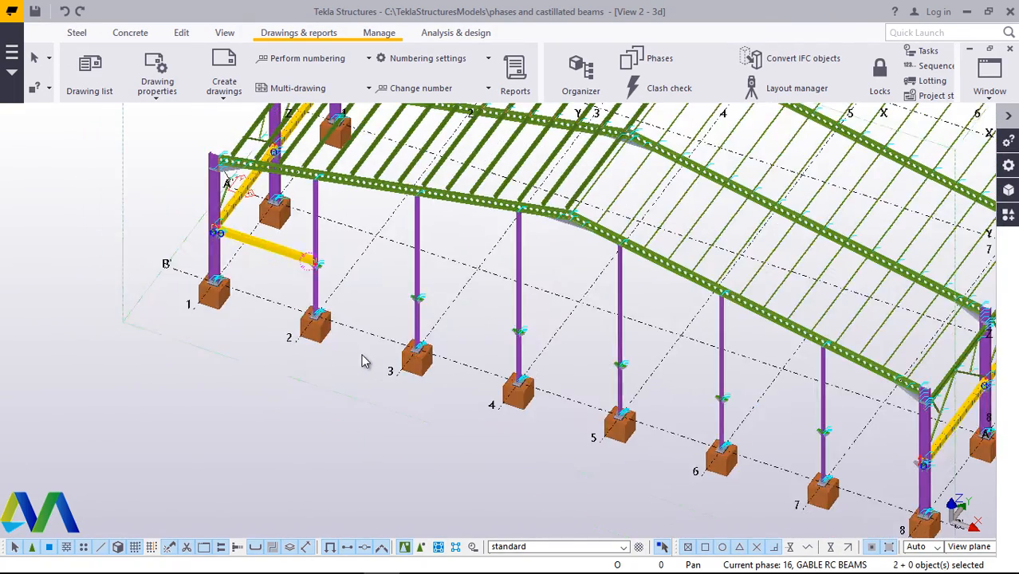
- Create a linear copy of the gable beams between grids 1 and 2 in the bay between grids 7 and 8, ending the copy command
scroll(297, 285, up, 5)
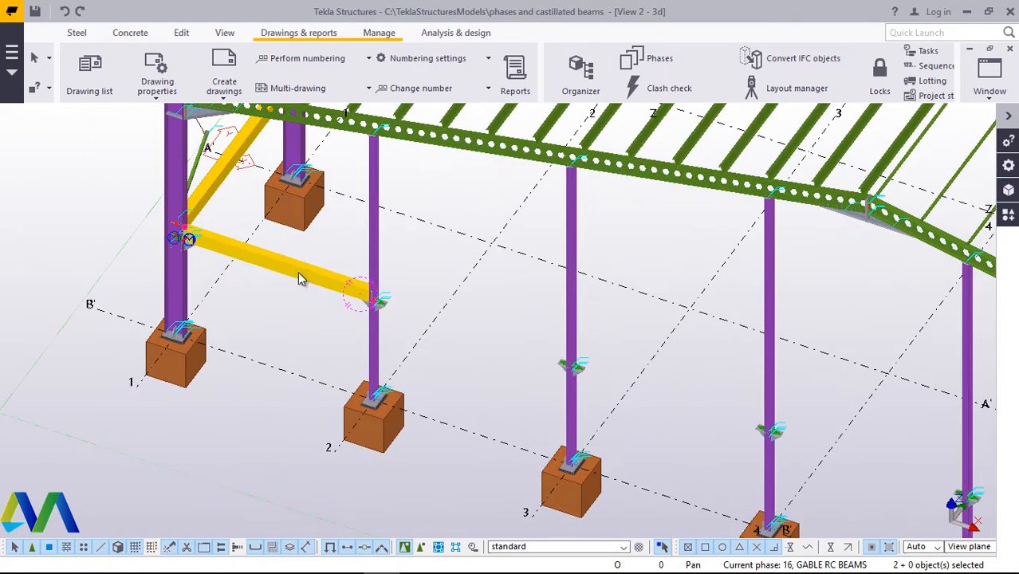
scroll(313, 272, up, 3)
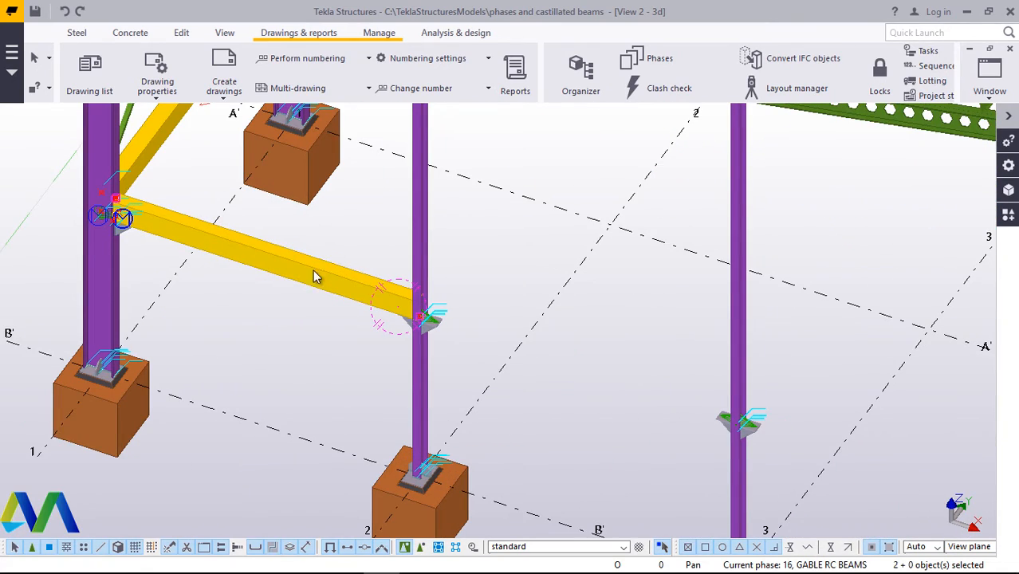
right_click(292, 330)
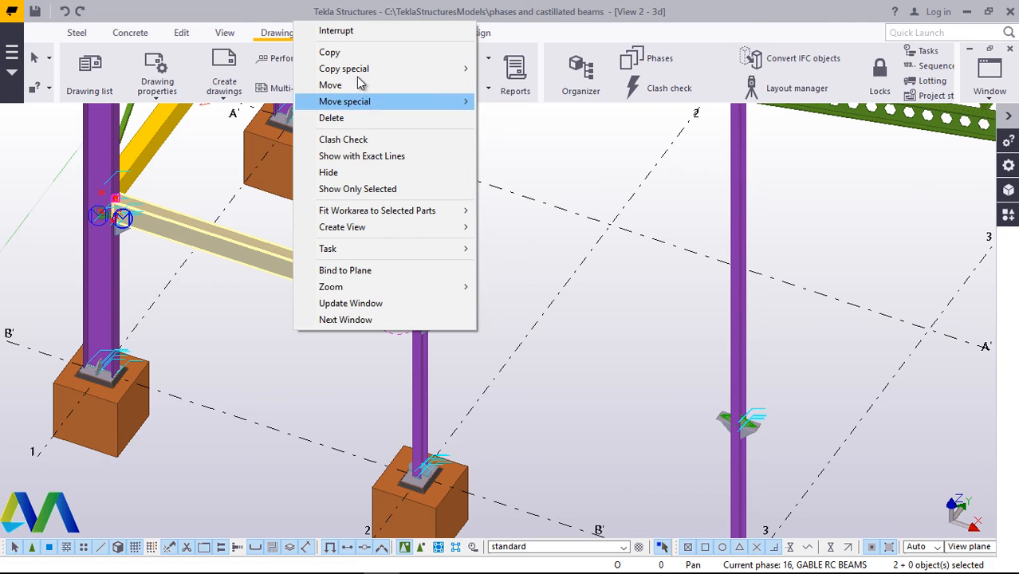
mouse_move(359, 69)
click(523, 74)
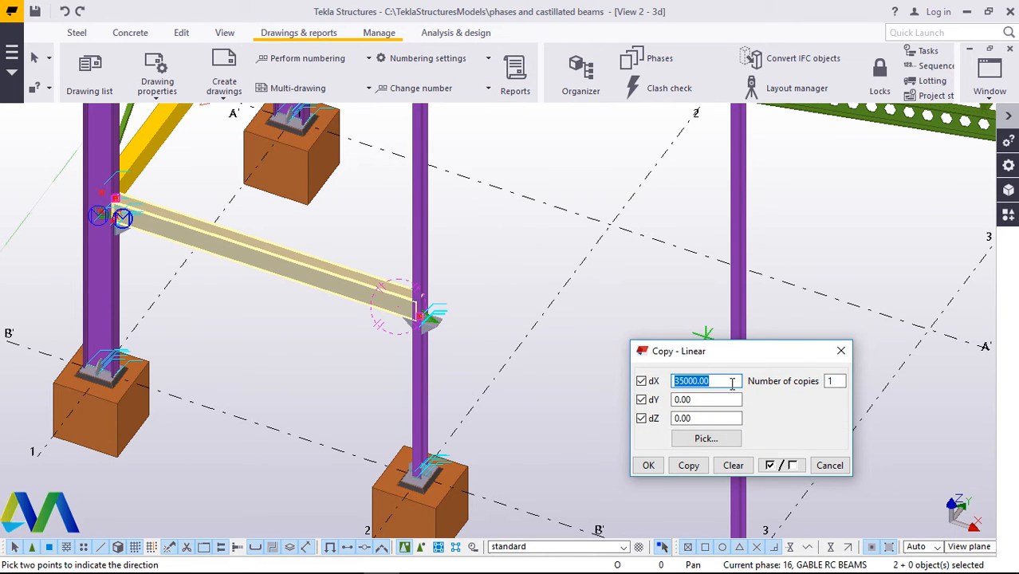
text(300)
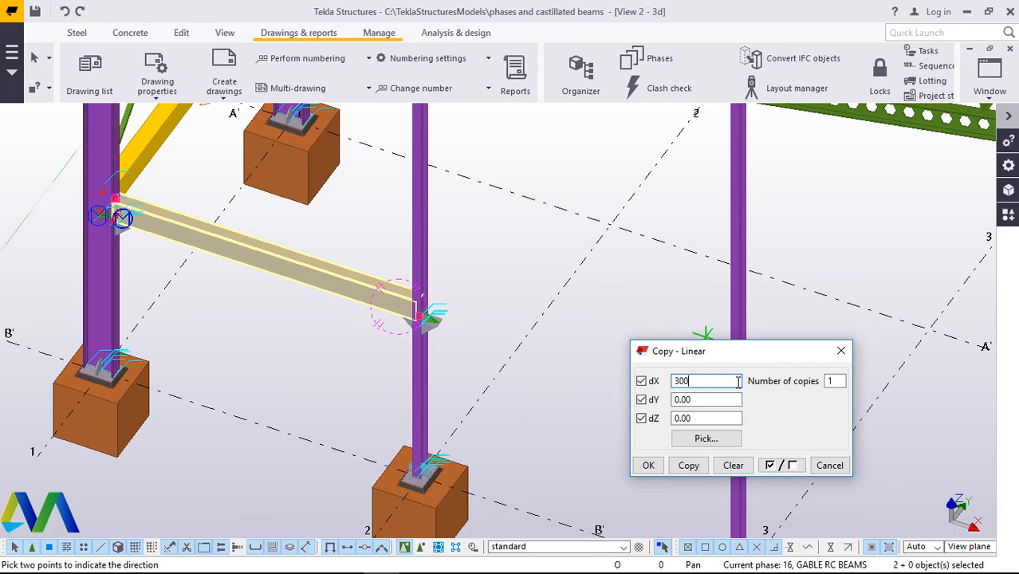
click(687, 466)
click(649, 465)
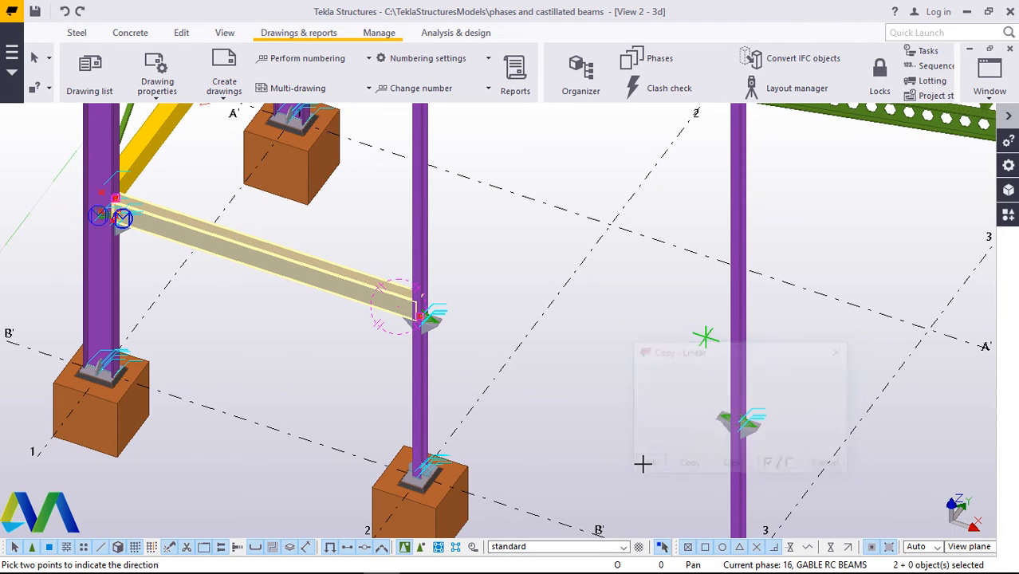
right_click(614, 371)
click(659, 139)
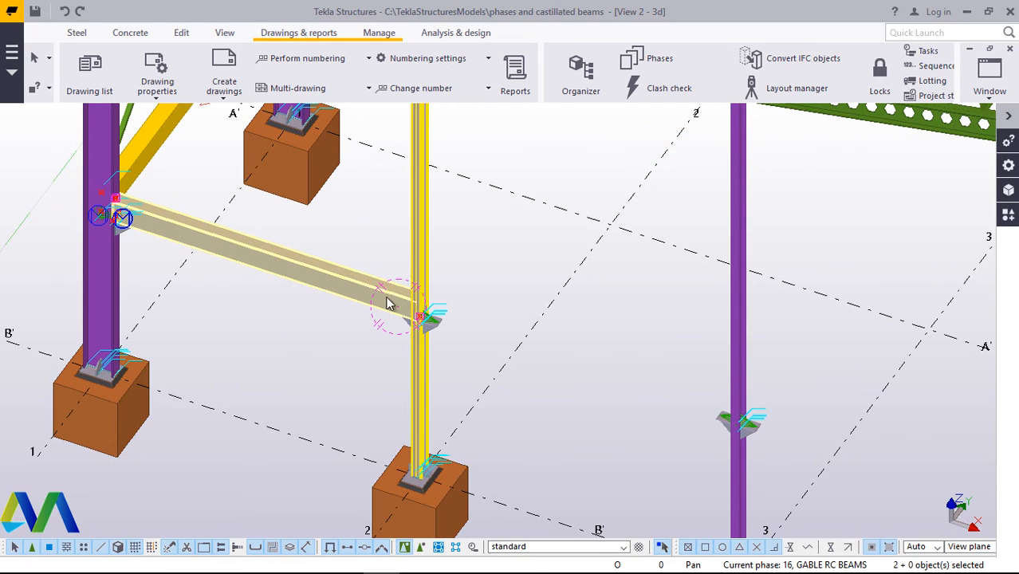
- Delete the copied gable beam between grids 7 and 8 on grid line B'
scroll(309, 295, down, 4)
scroll(307, 291, down, 3)
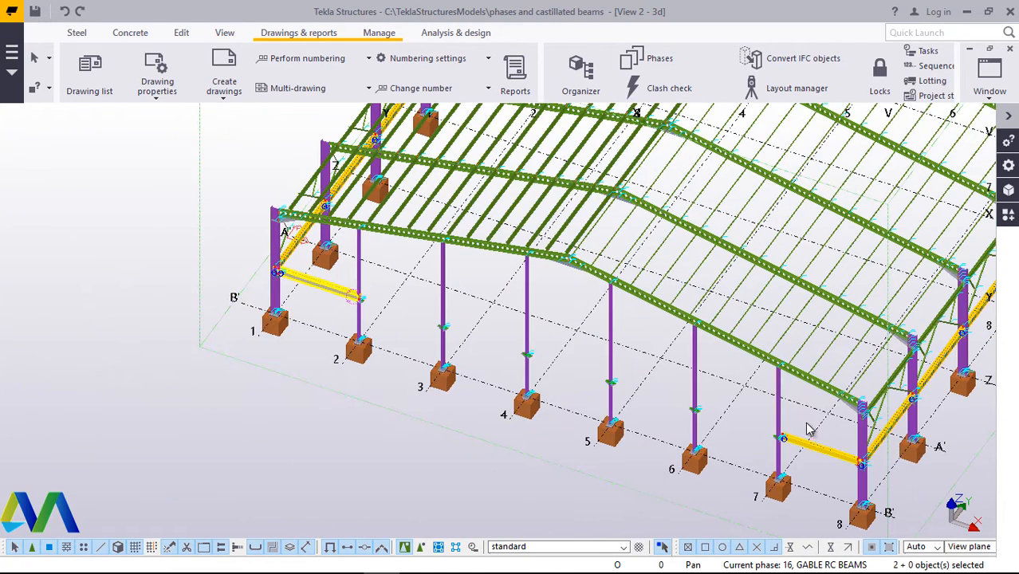
scroll(812, 446, up, 1)
scroll(722, 431, up, 1)
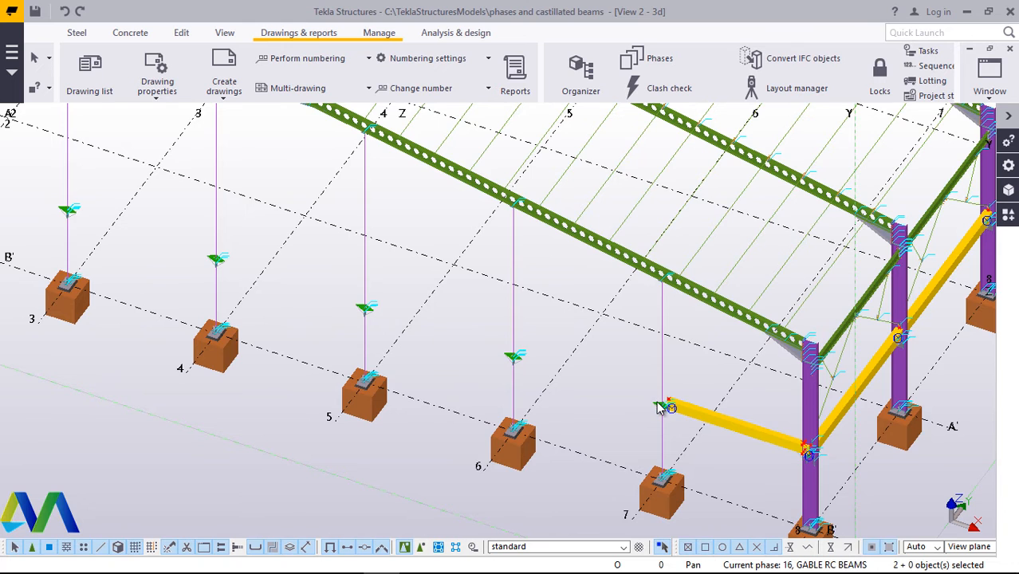
scroll(659, 407, up, 4)
scroll(591, 372, up, 2)
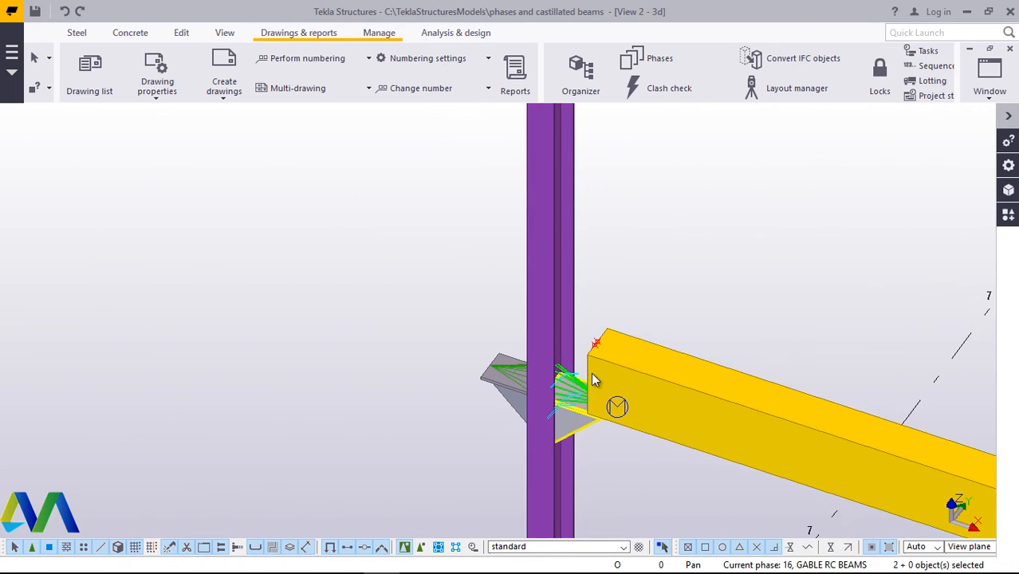
scroll(534, 351, down, 2)
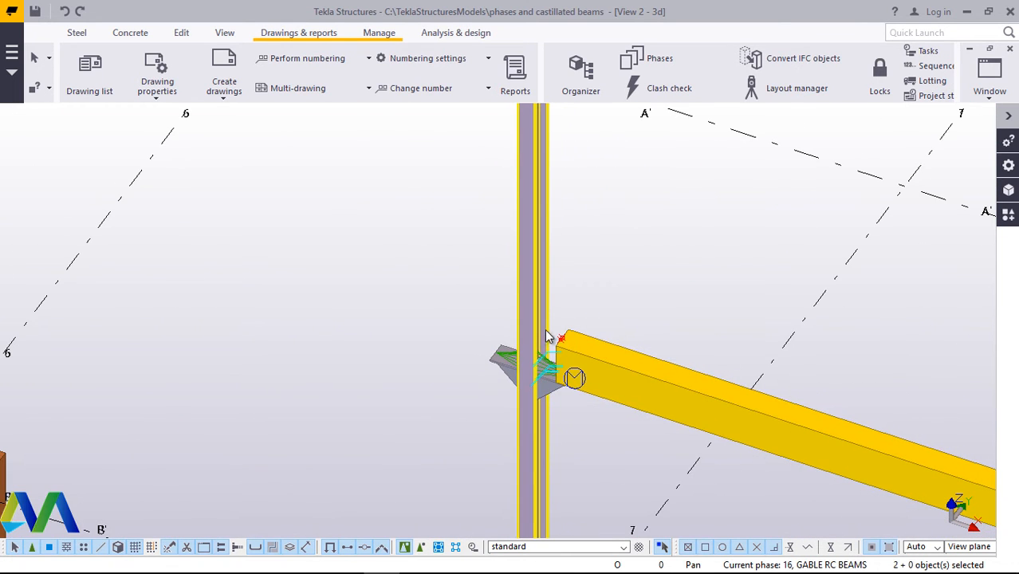
scroll(547, 335, down, 2)
scroll(849, 454, up, 3)
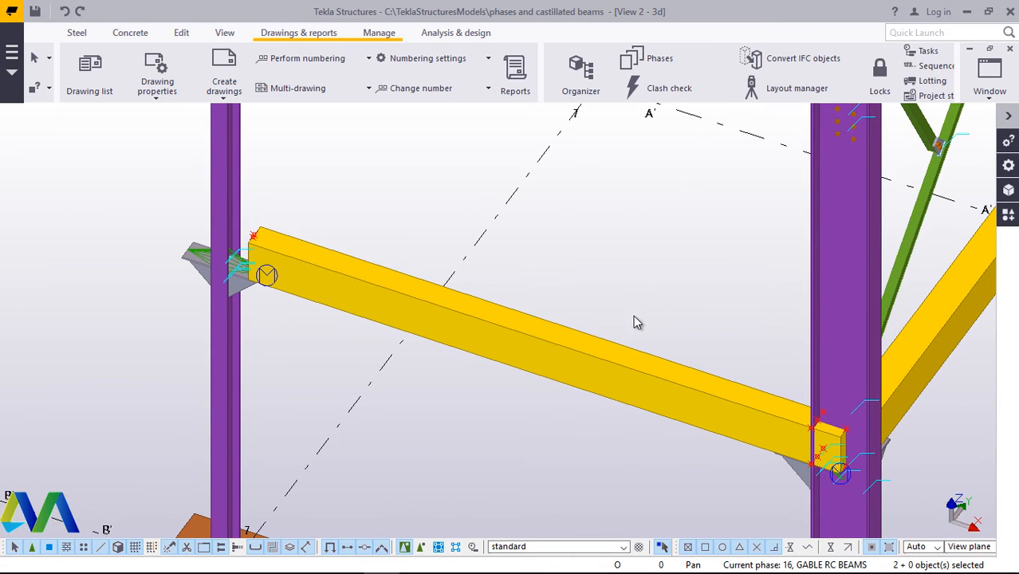
drag(648, 276, 572, 419)
right_click(572, 419)
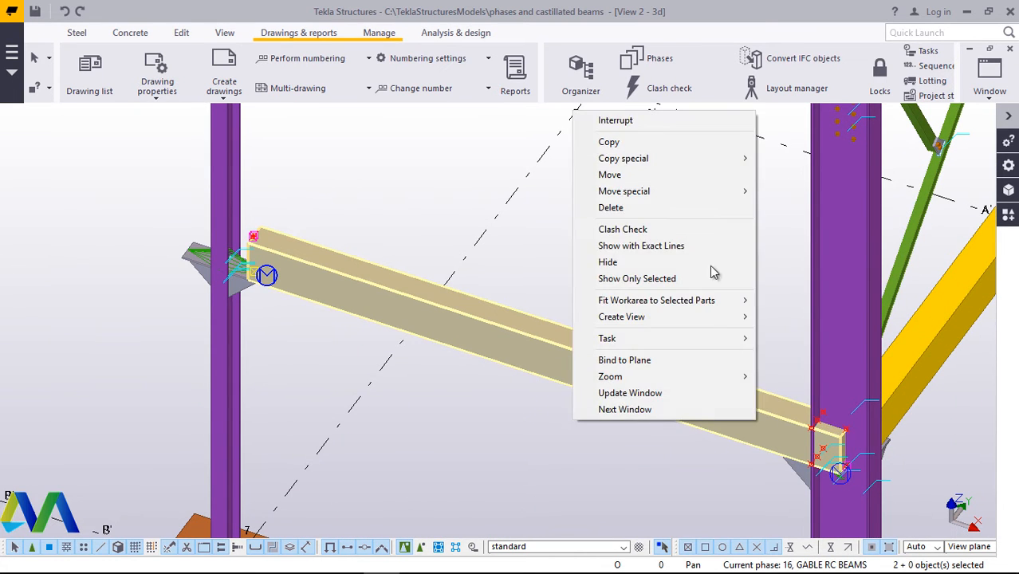
click(618, 208)
- Display the model parts as transparent at the gable beam's end on the grid 2 column bracket
scroll(756, 415, down, 4)
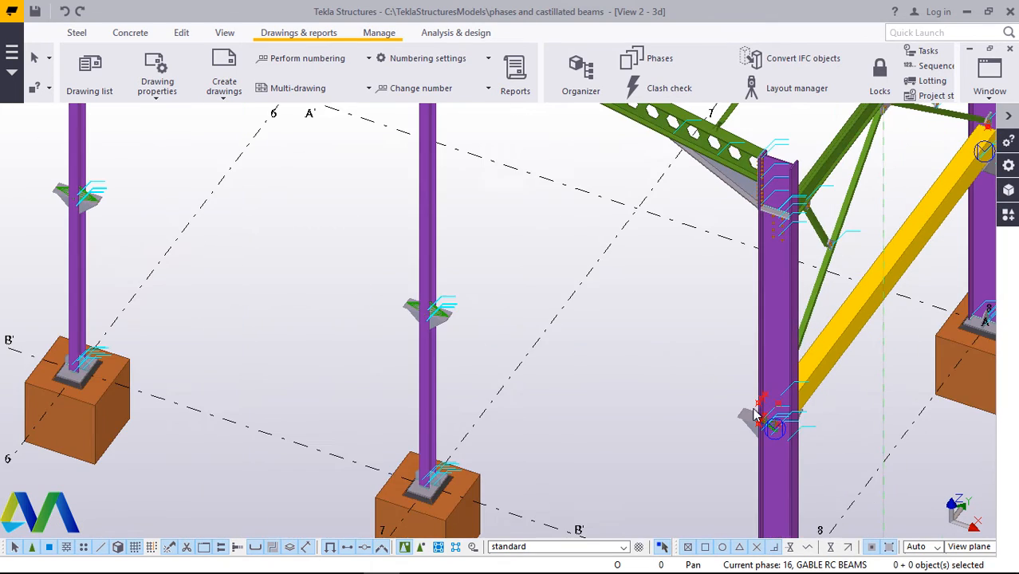
scroll(830, 442, down, 6)
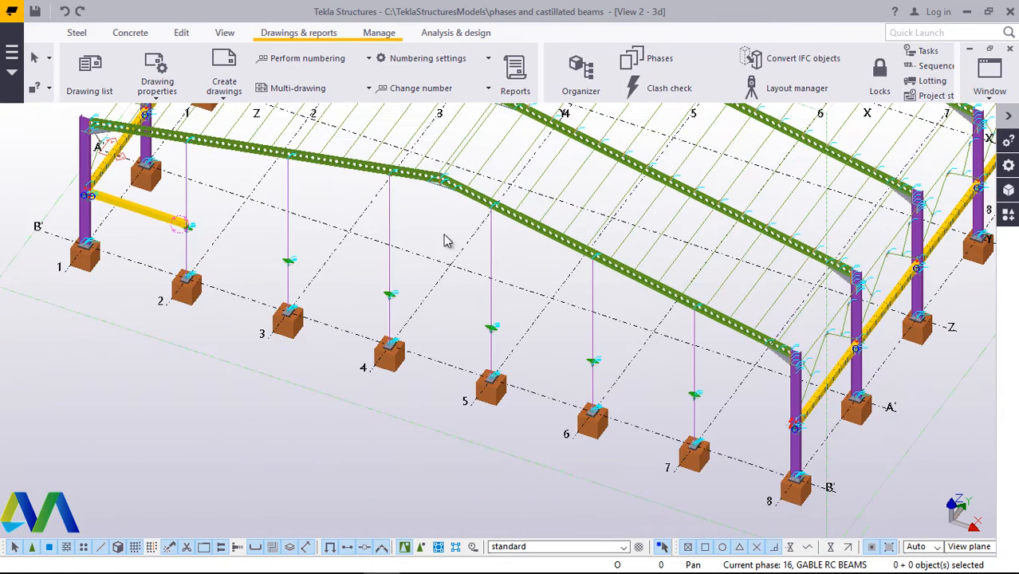
scroll(254, 249, up, 2)
scroll(387, 296, up, 8)
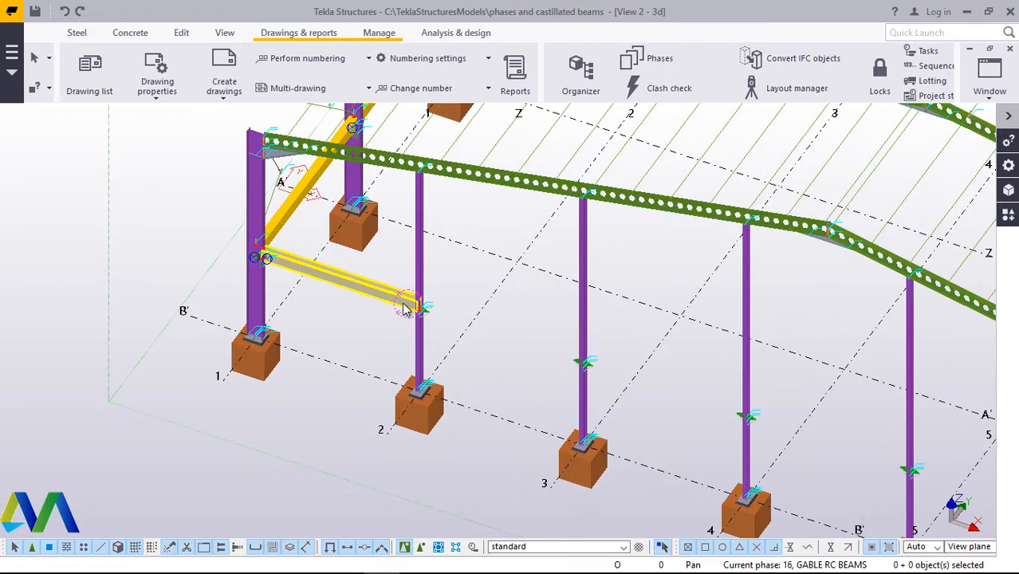
scroll(466, 320, up, 1)
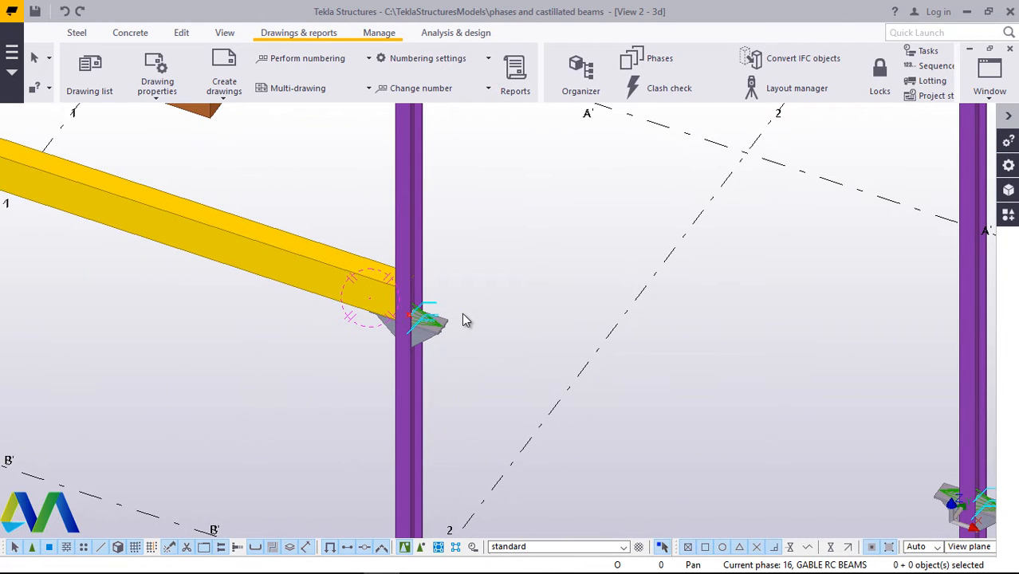
key(ctrl+2)
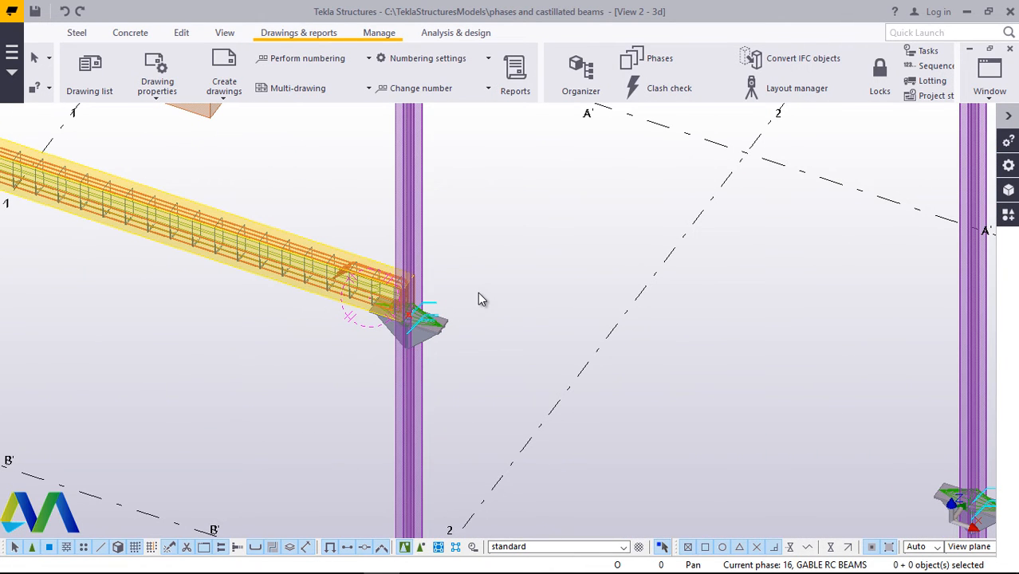
scroll(434, 301, up, 5)
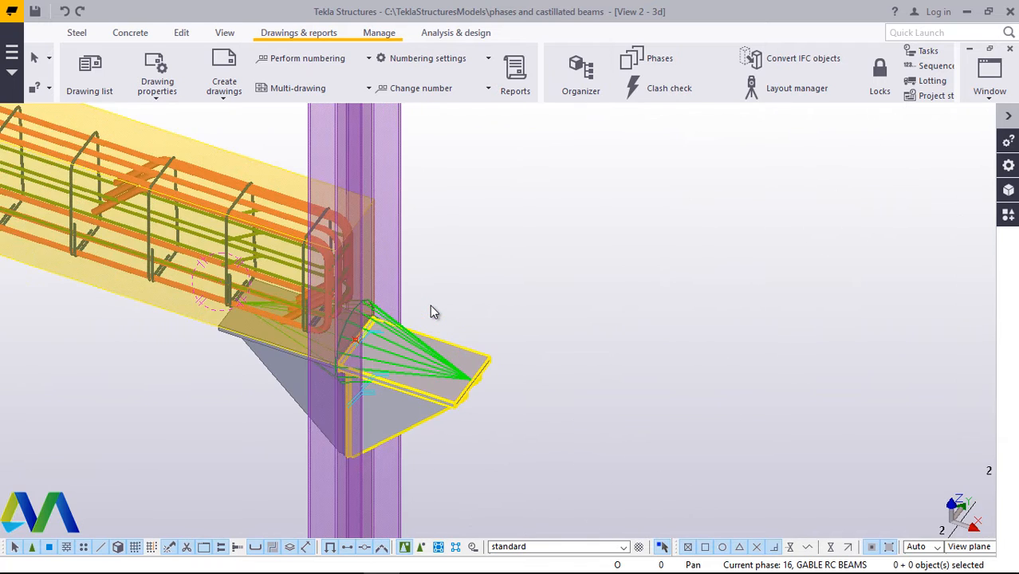
scroll(430, 311, up, 1)
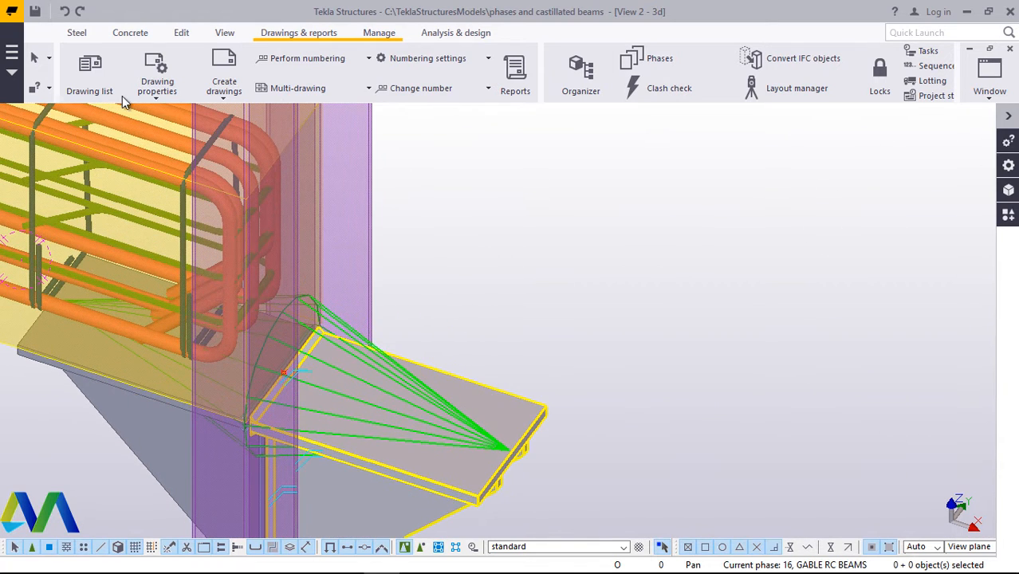
- Create a 5000 mm concrete beam on grid line B' from the grid 2 column bracket to the grid 3 column bracket and end the command
click(127, 36)
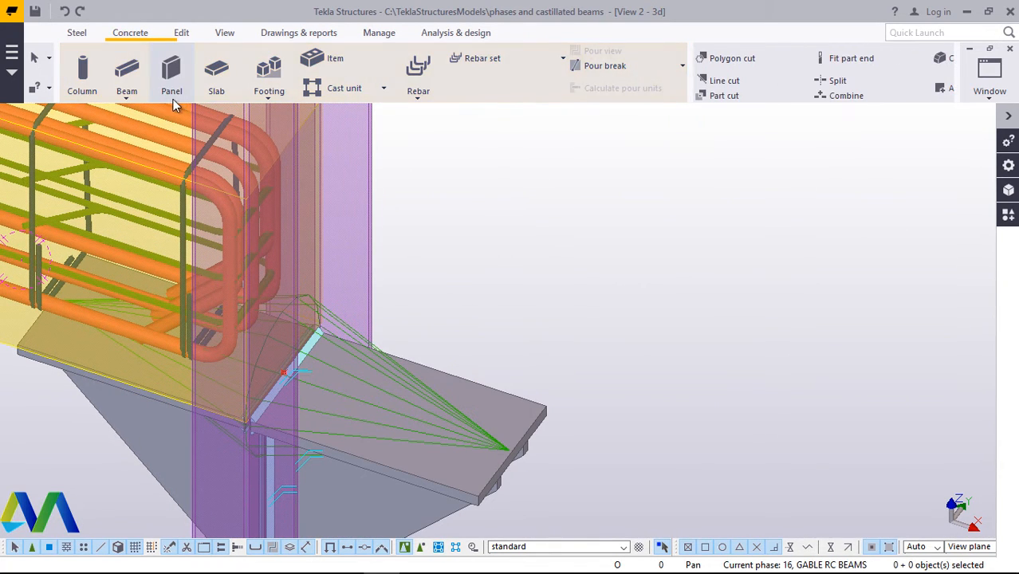
click(128, 97)
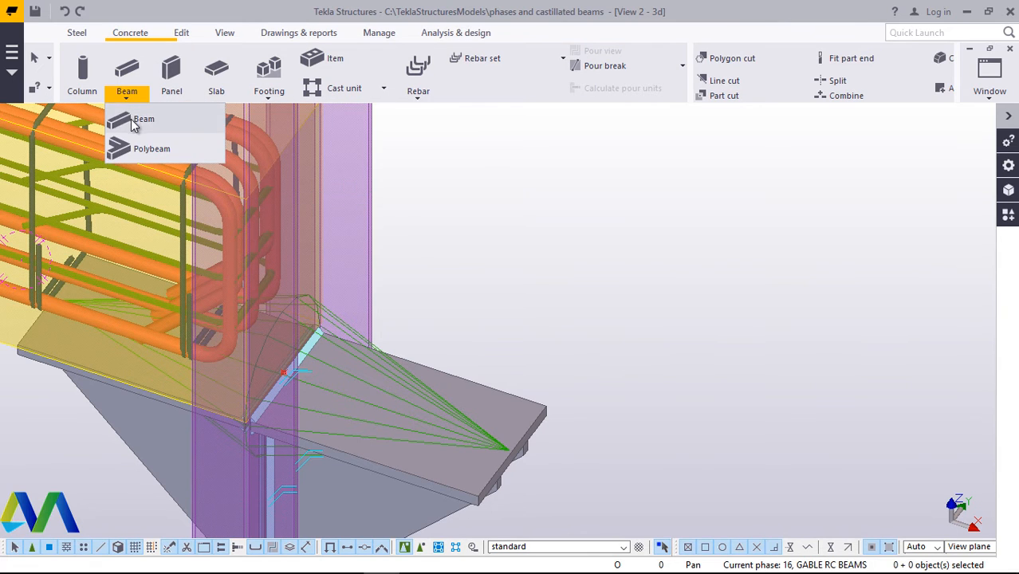
click(136, 121)
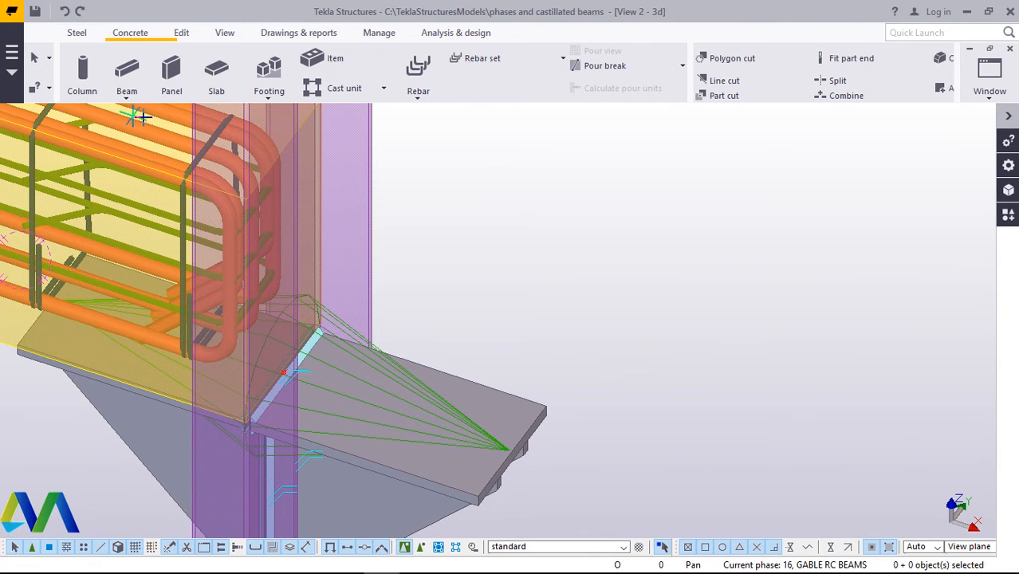
click(289, 373)
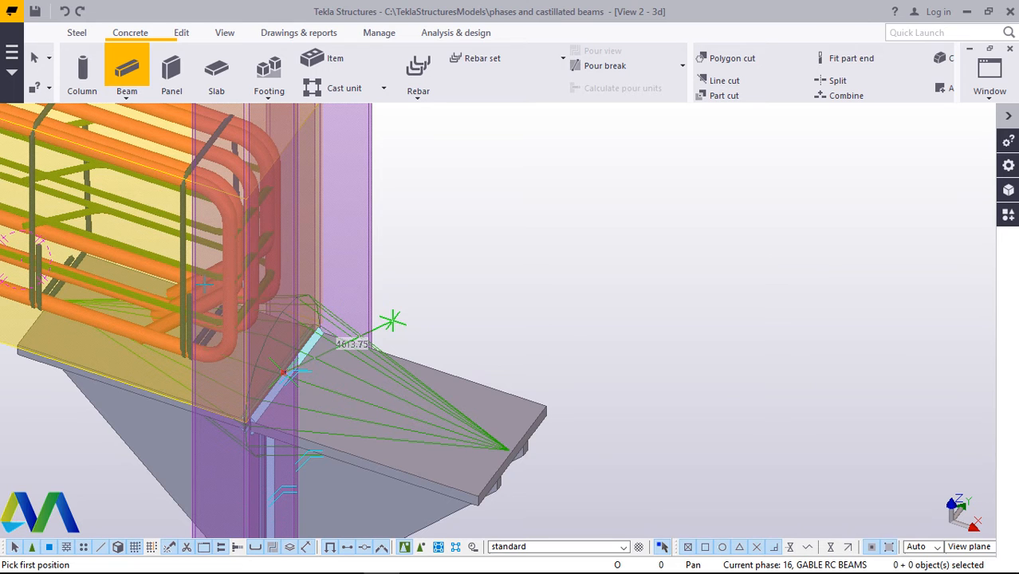
scroll(209, 283, down, 3)
scroll(227, 281, down, 4)
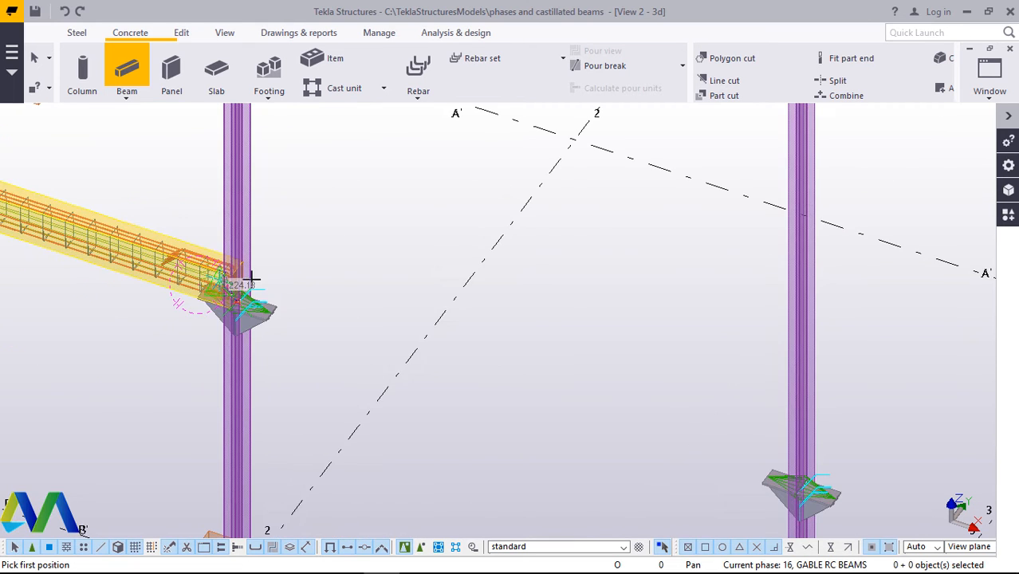
scroll(582, 410, up, 3)
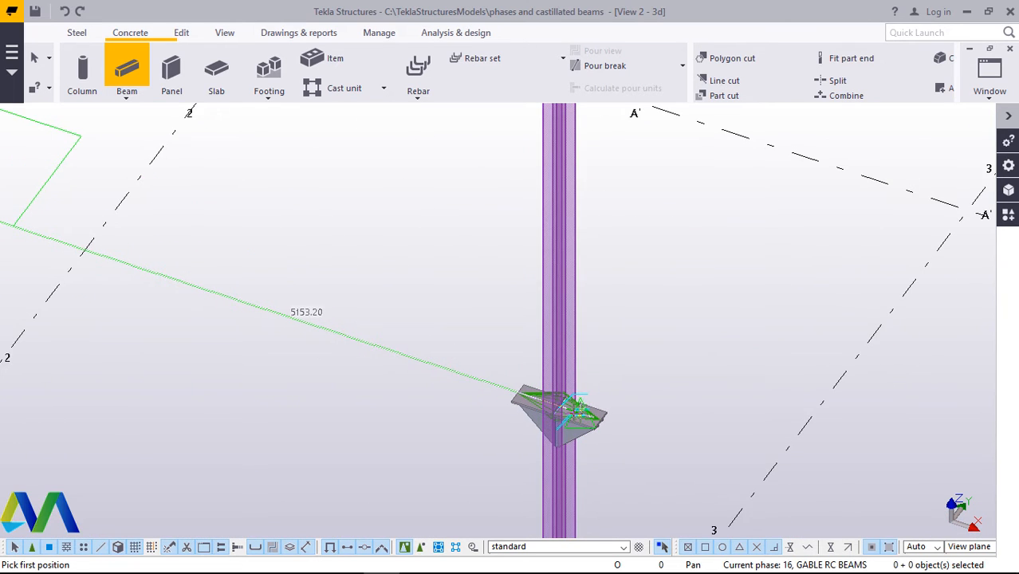
scroll(581, 409, up, 5)
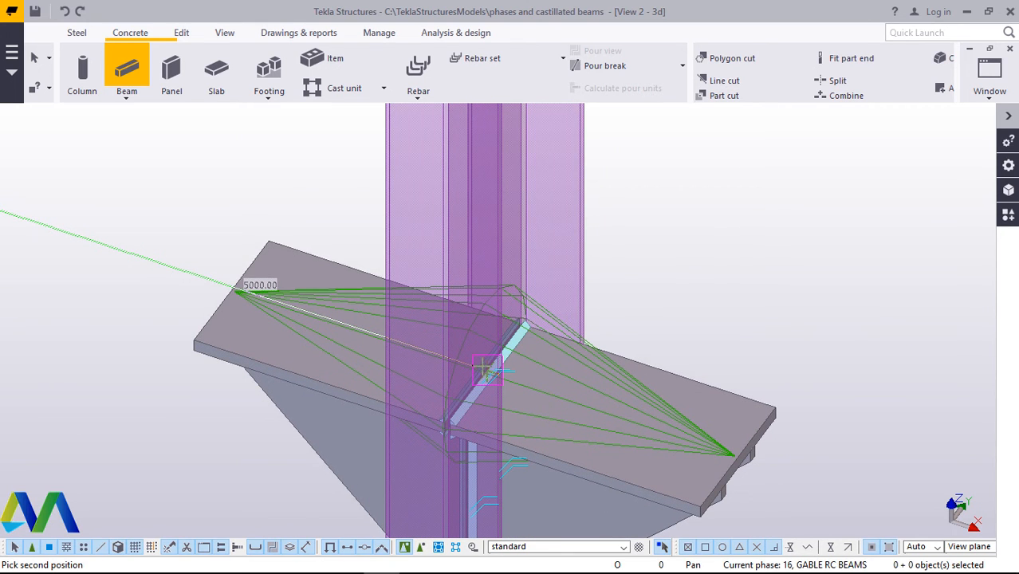
click(481, 366)
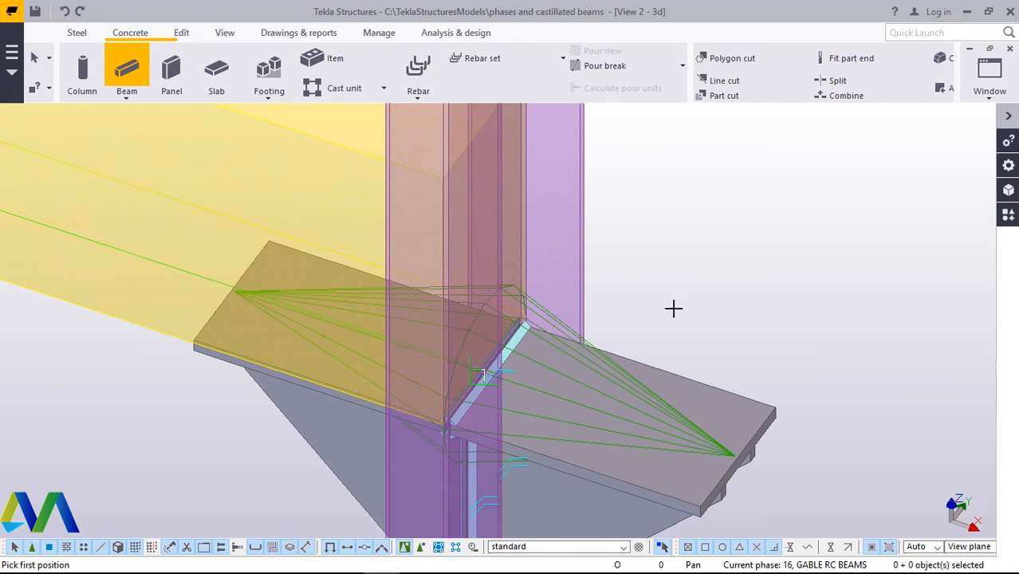
right_click(742, 246)
click(757, 252)
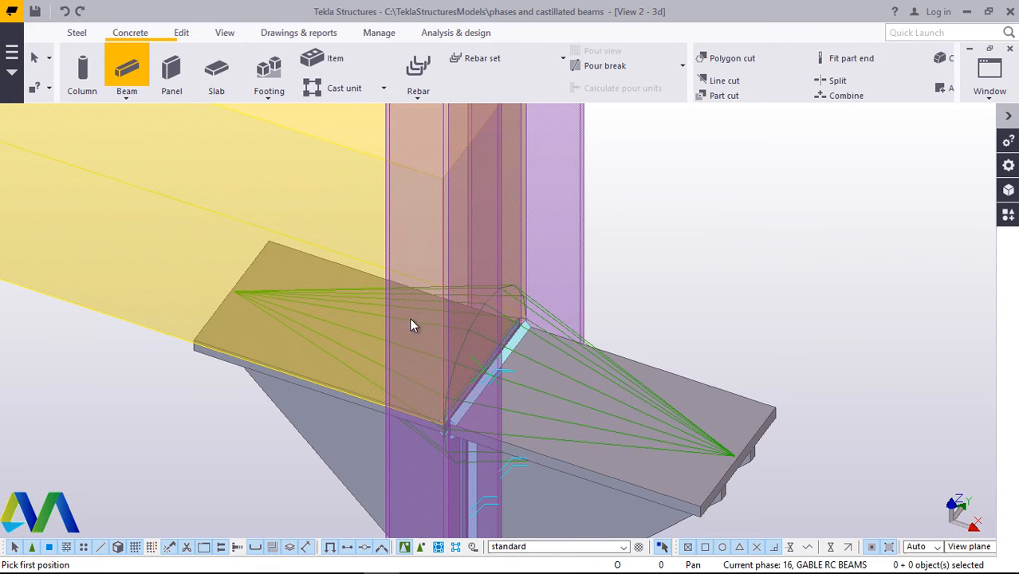
- Create a concrete beam on grid line B' from the grid 8 column bracket to the grid 7 column bracket and restore solid part display
scroll(409, 317, down, 10)
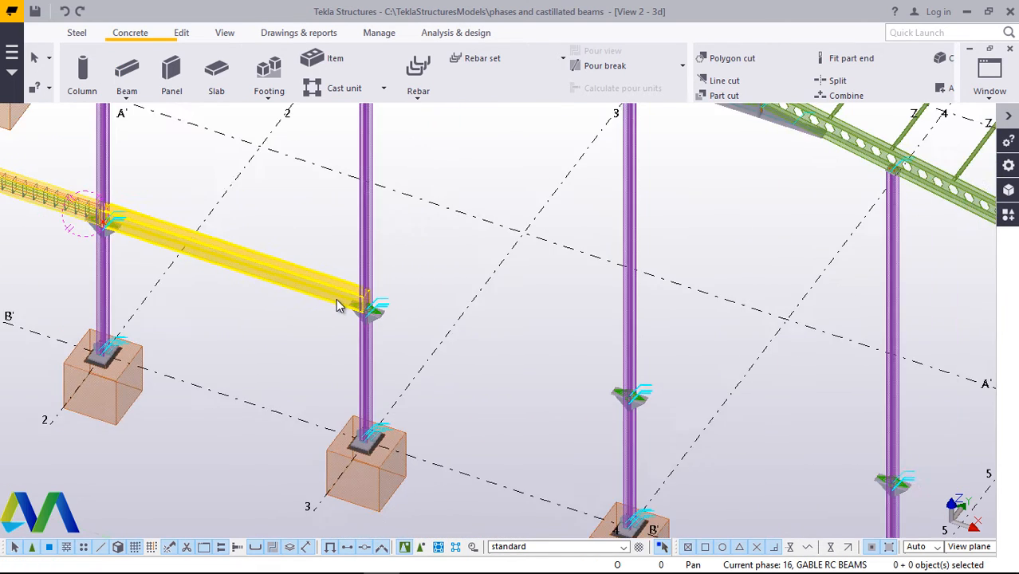
scroll(335, 306, down, 2)
scroll(351, 292, down, 5)
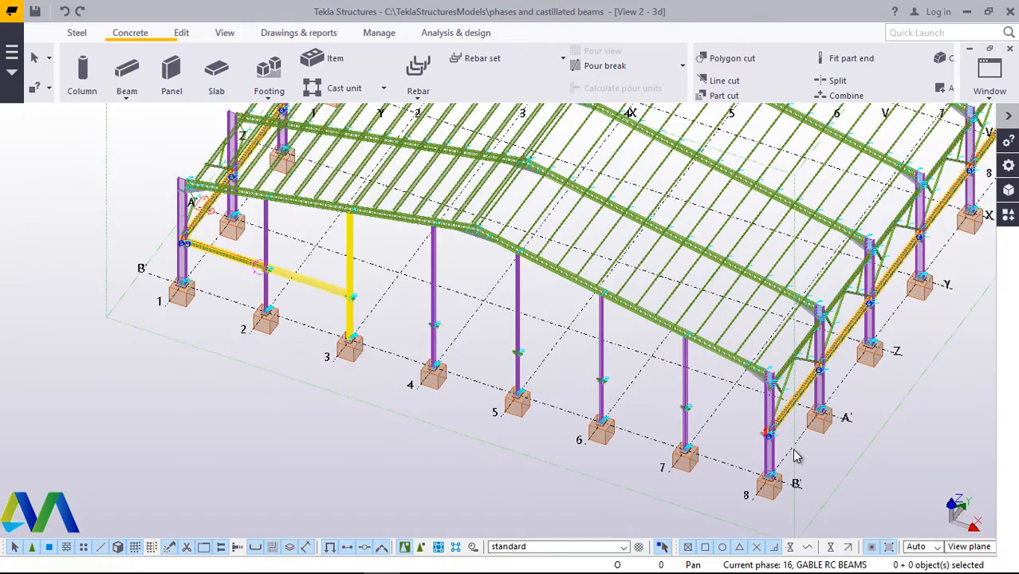
scroll(770, 462, up, 3)
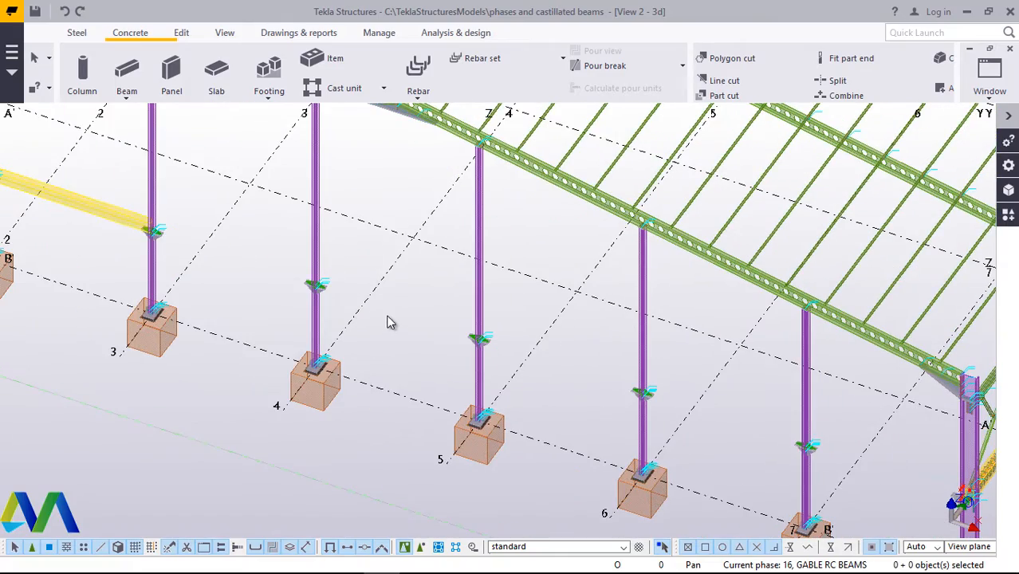
scroll(391, 321, down, 2)
scroll(871, 492, up, 6)
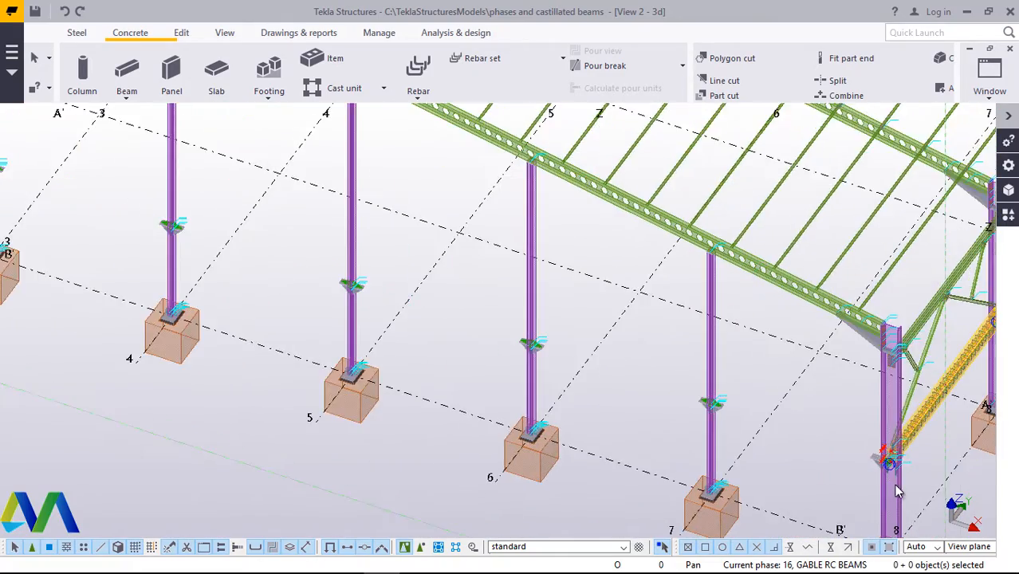
scroll(898, 487, up, 5)
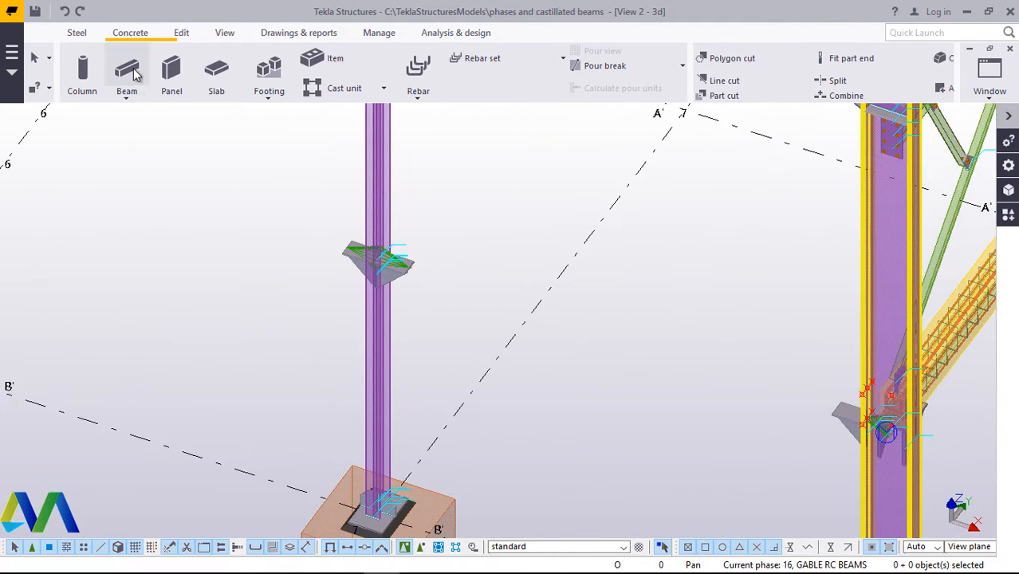
click(126, 97)
click(143, 117)
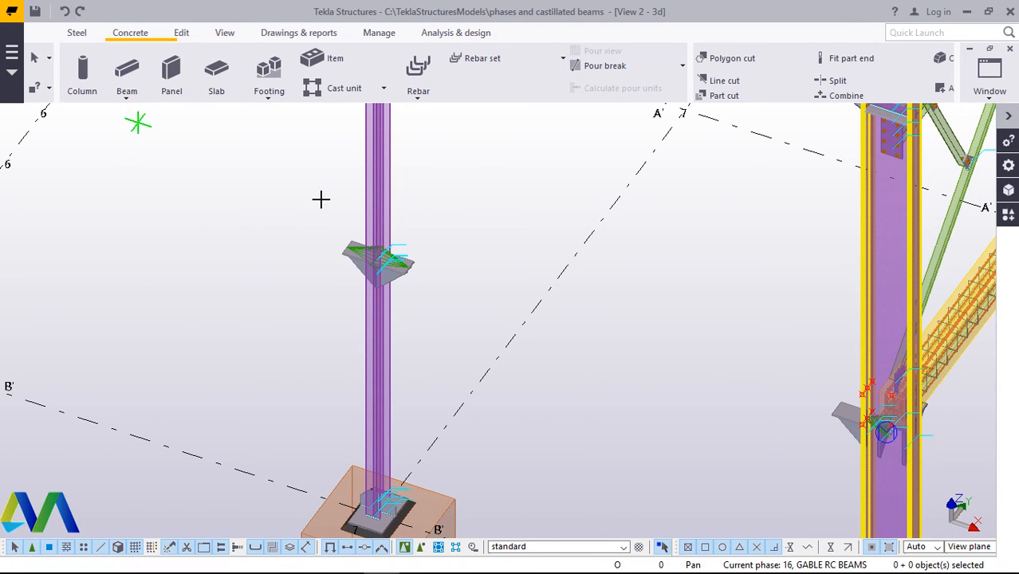
scroll(864, 416, up, 4)
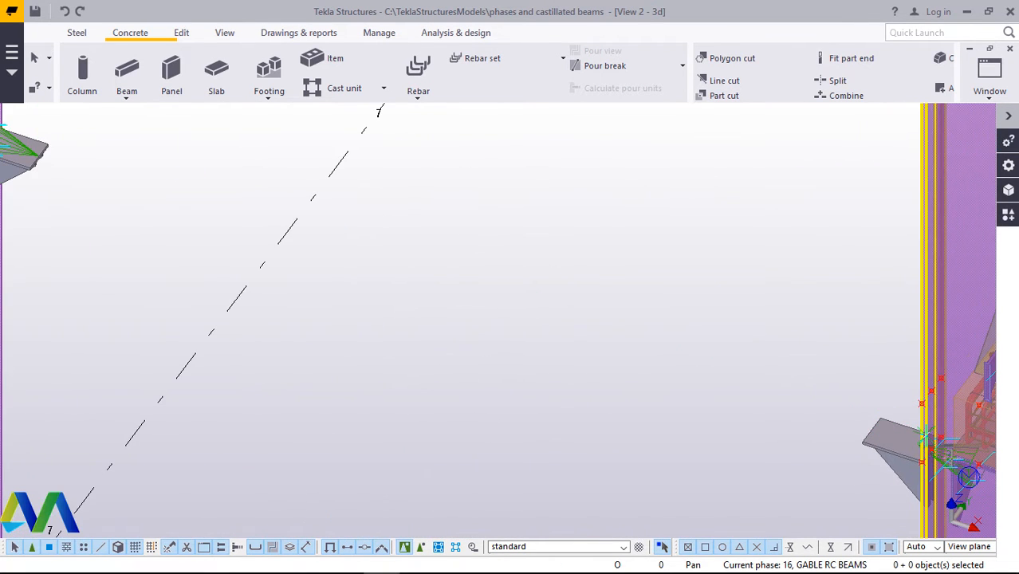
scroll(924, 435, up, 4)
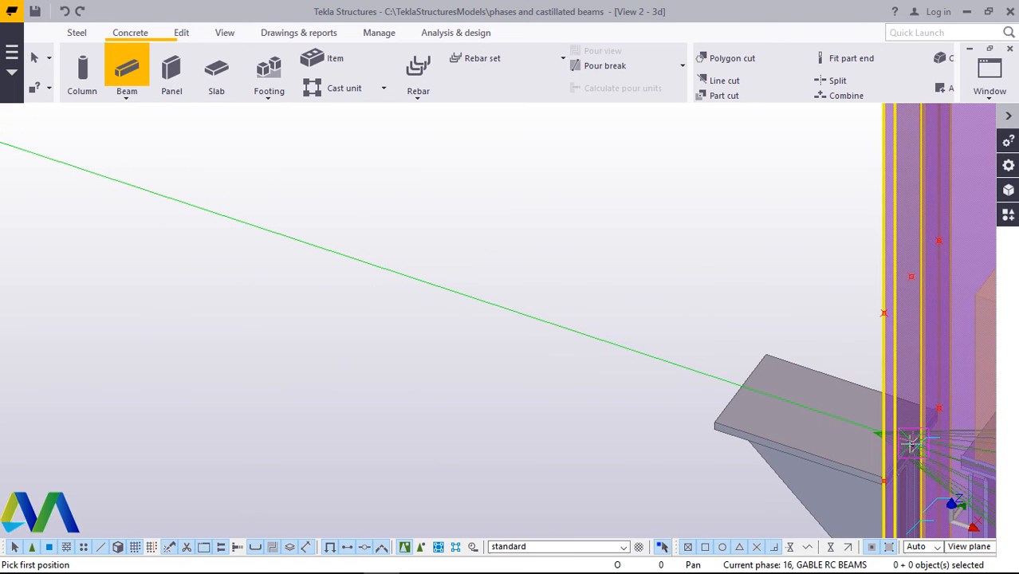
scroll(846, 417, down, 3)
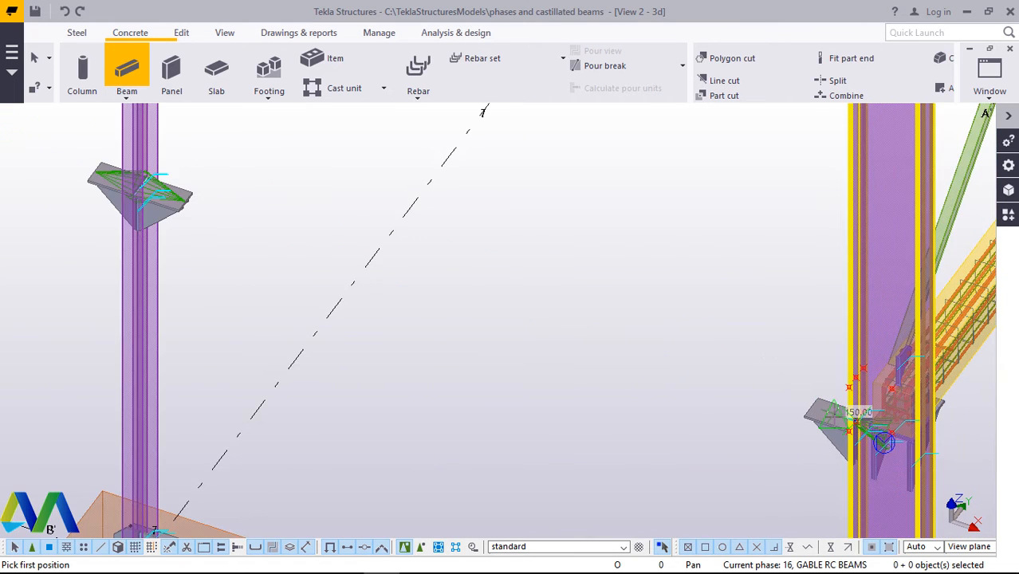
click(307, 224)
scroll(406, 275, up, 5)
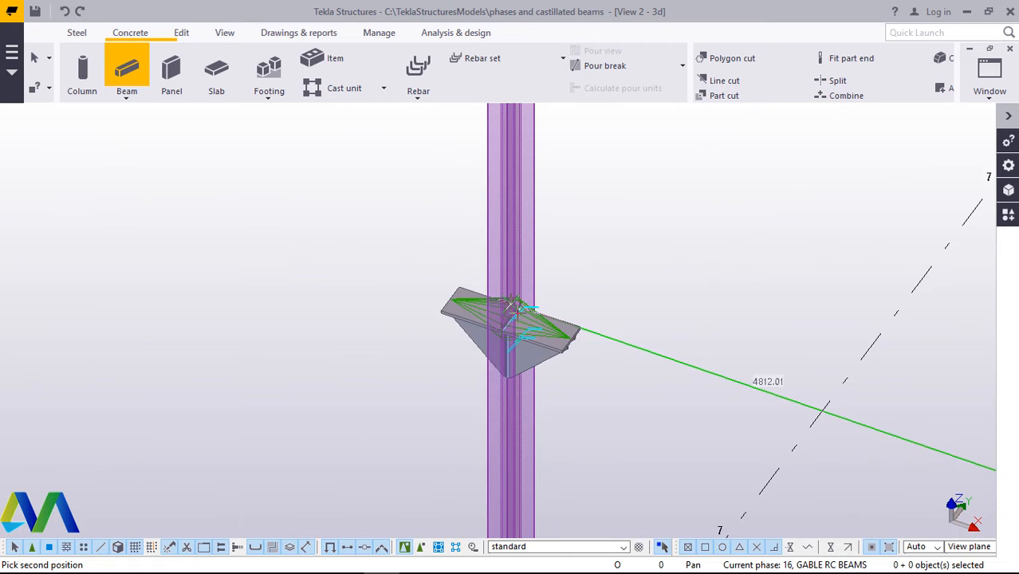
scroll(526, 319, up, 4)
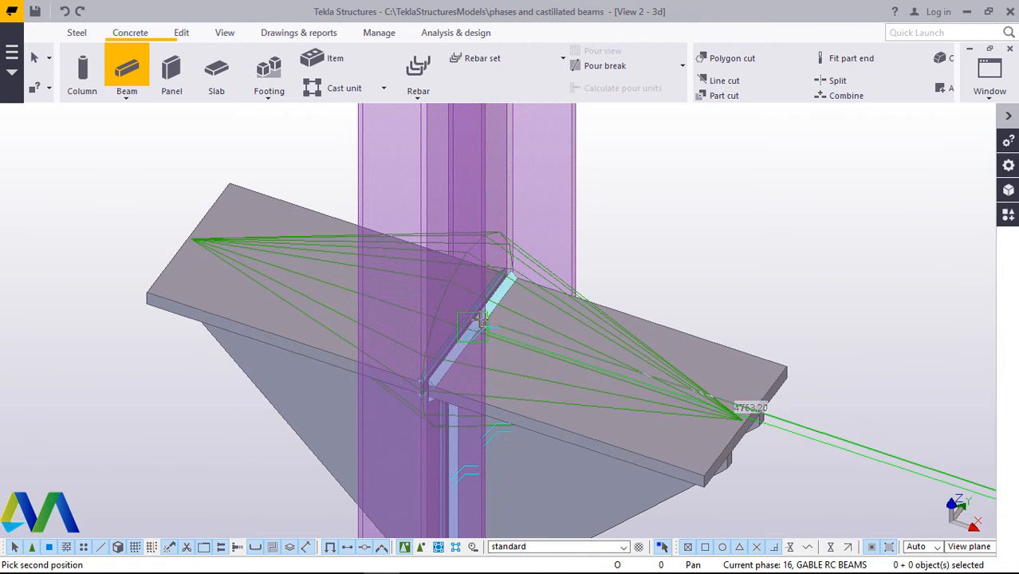
click(474, 328)
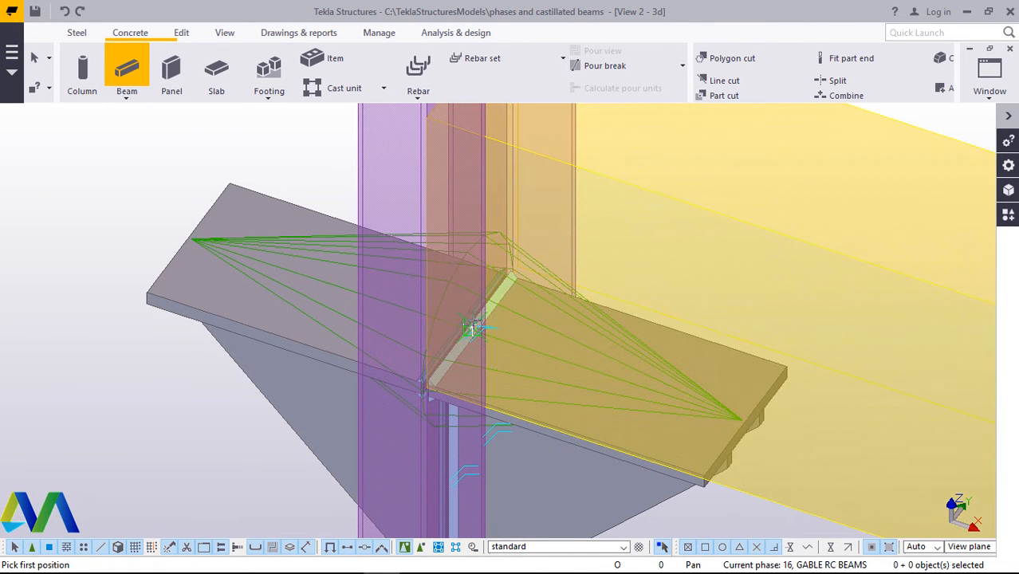
scroll(551, 300, down, 6)
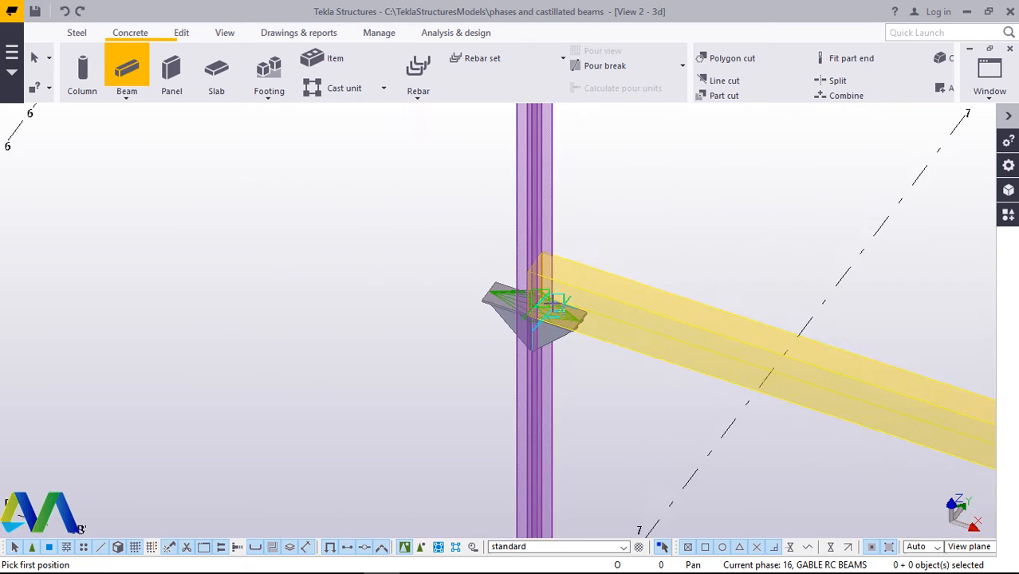
scroll(556, 302, down, 6)
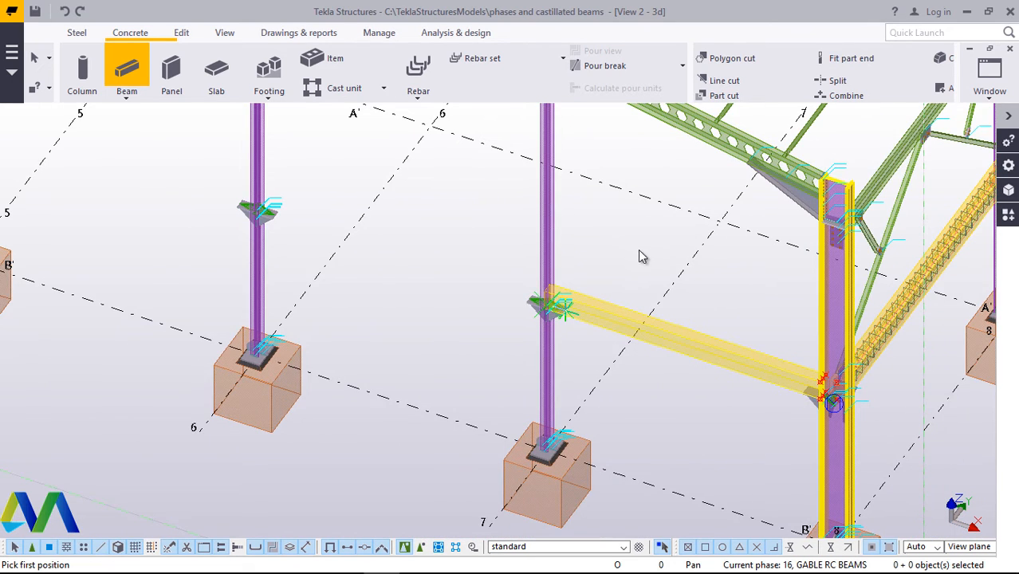
right_click(642, 254)
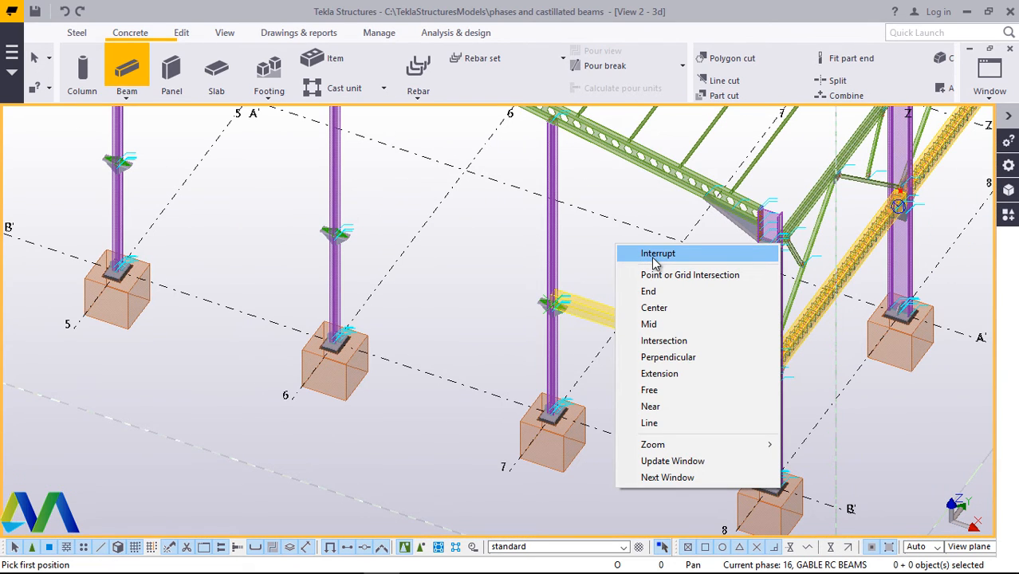
click(654, 254)
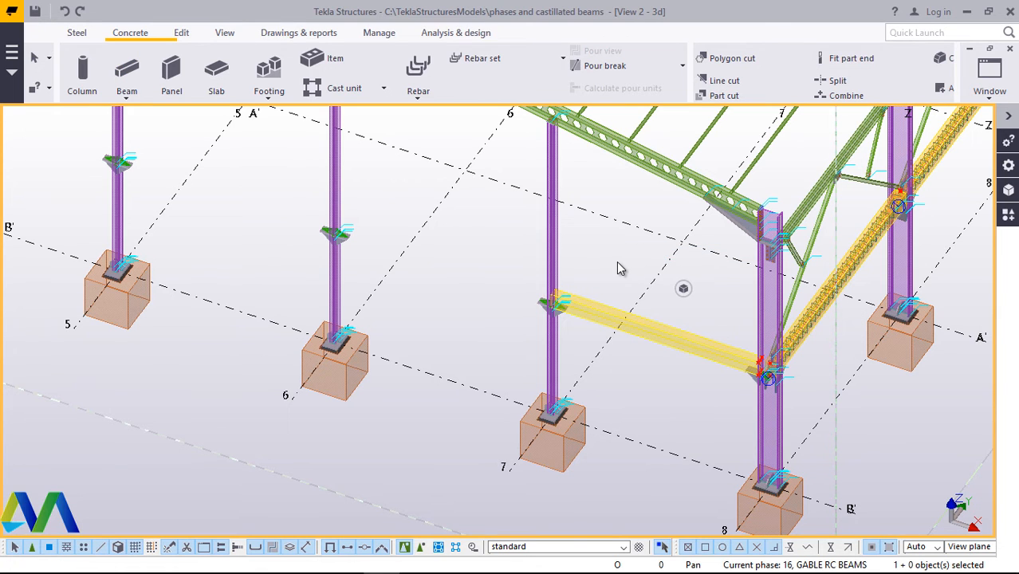
right_click(634, 272)
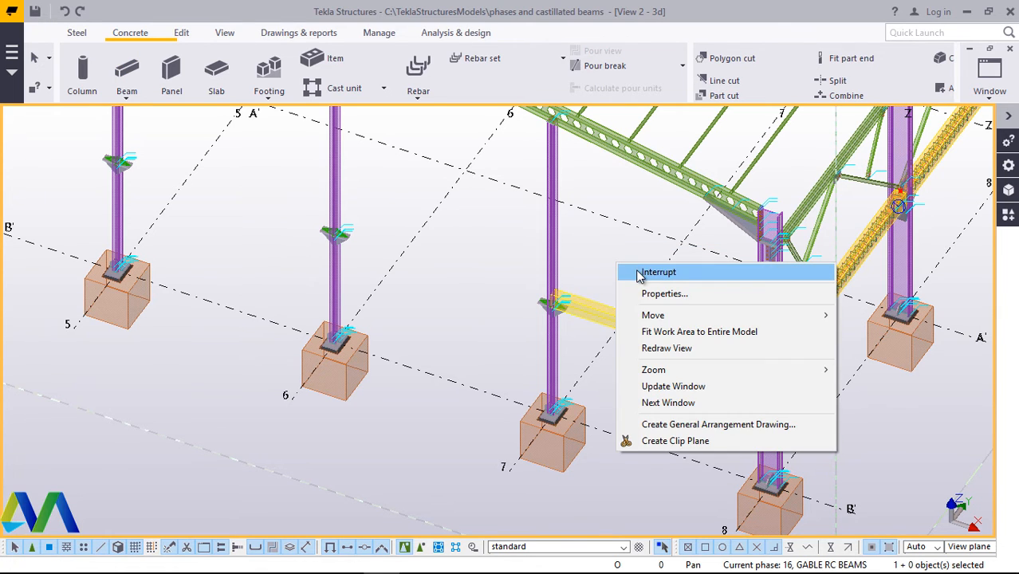
click(658, 272)
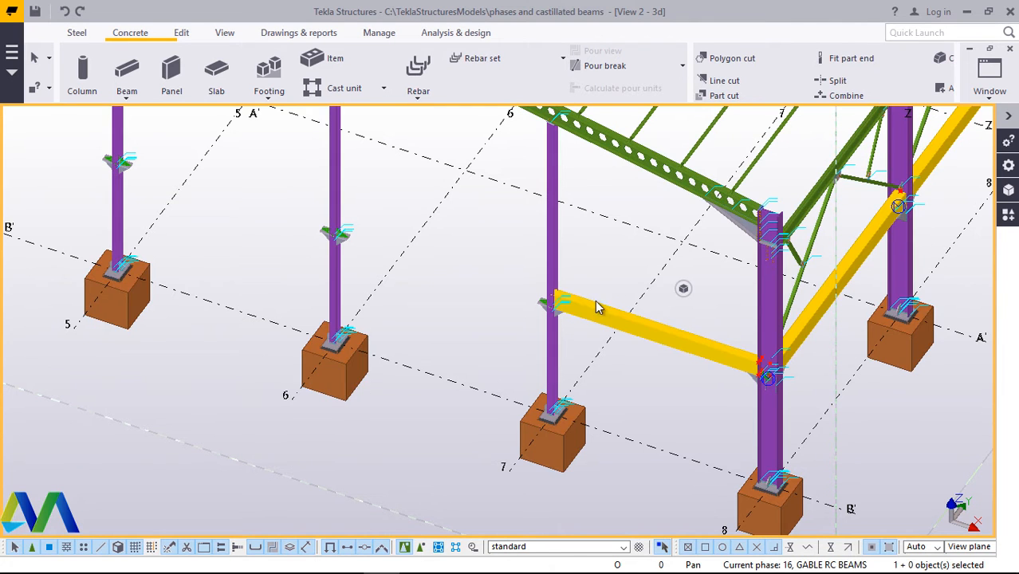
- Apply the Rebar in beam (90) component to the grid line B' gable beam from its grid 2 end to its grid 3 end
scroll(594, 375, down, 2)
scroll(602, 389, down, 5)
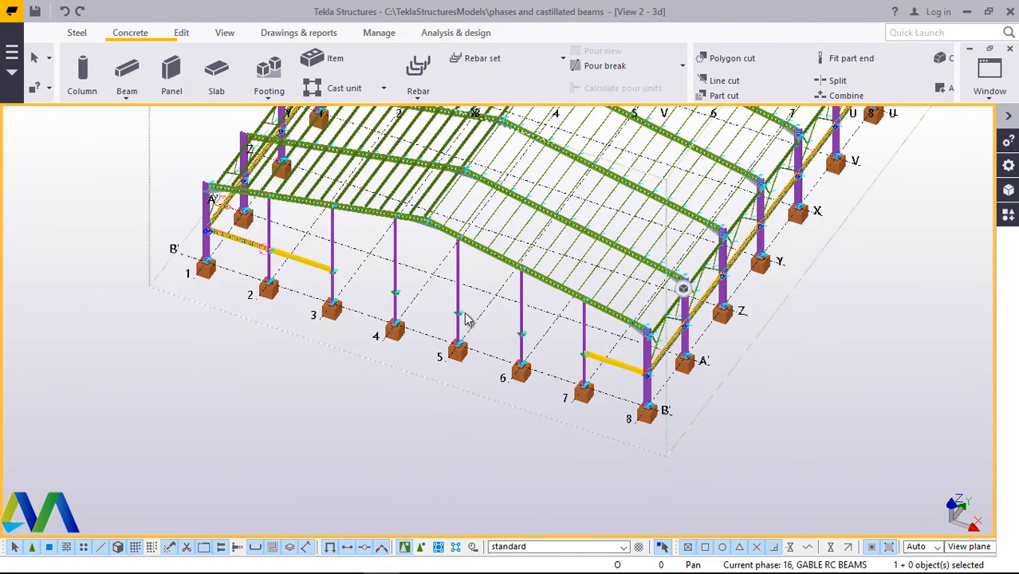
scroll(354, 288, up, 5)
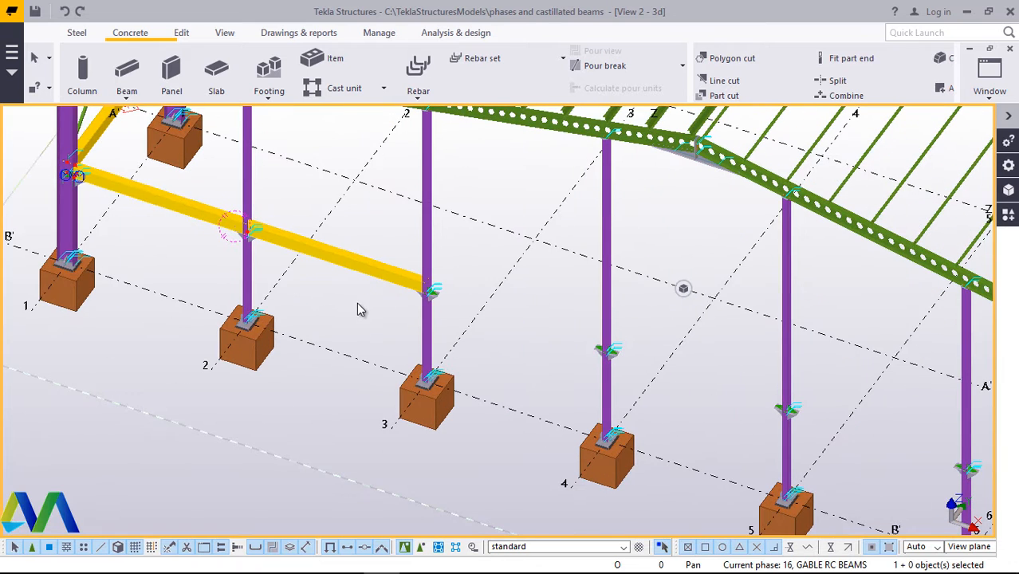
click(1010, 216)
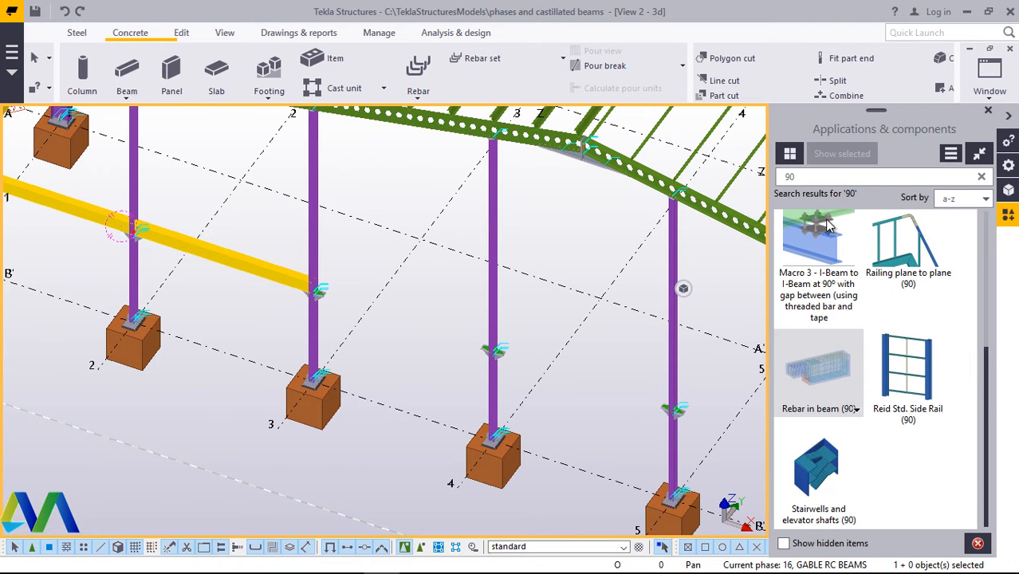
click(825, 392)
scroll(53, 200, up, 3)
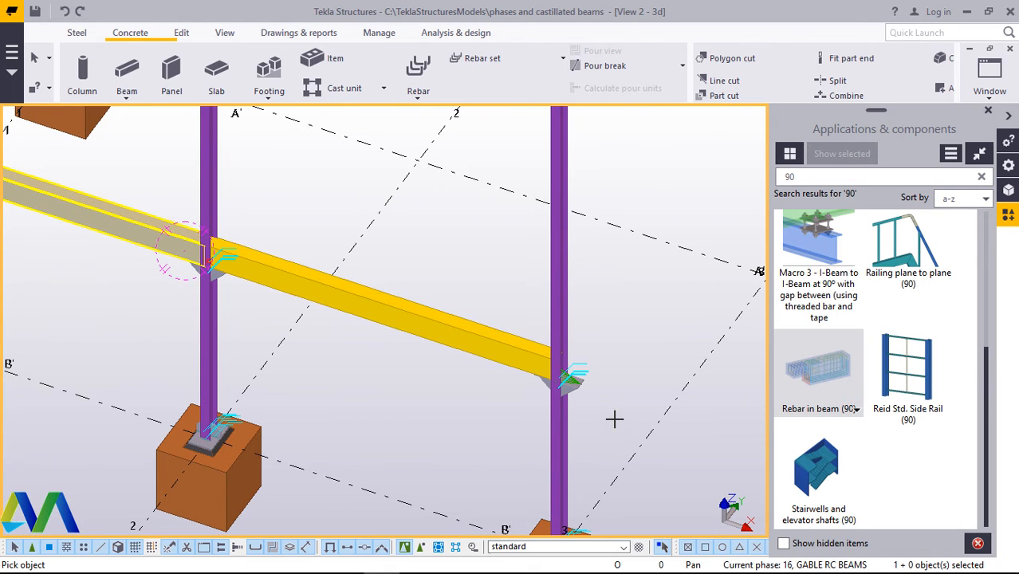
scroll(614, 419, down, 5)
scroll(360, 292, up, 2)
scroll(308, 282, up, 5)
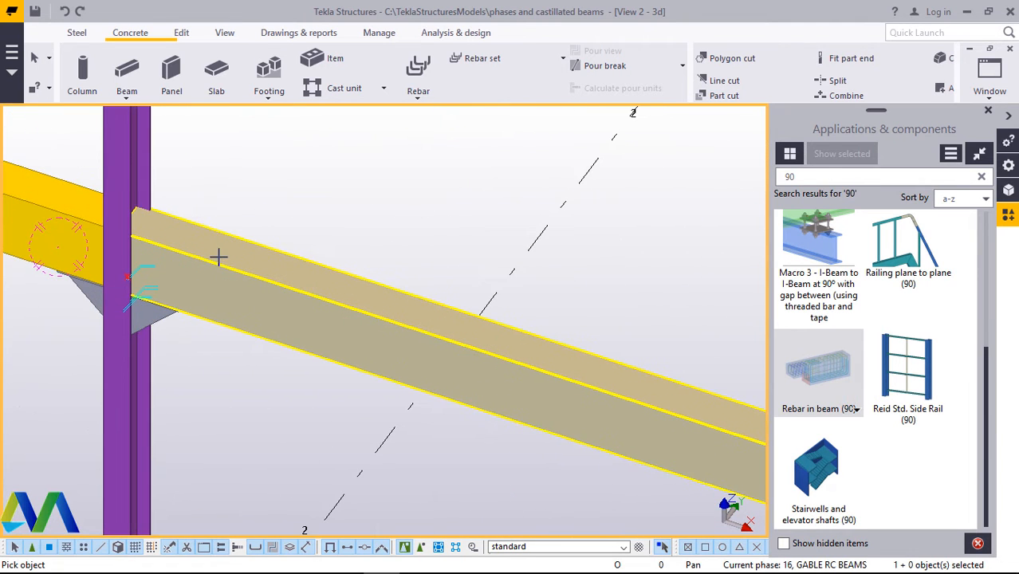
scroll(256, 269, up, 1)
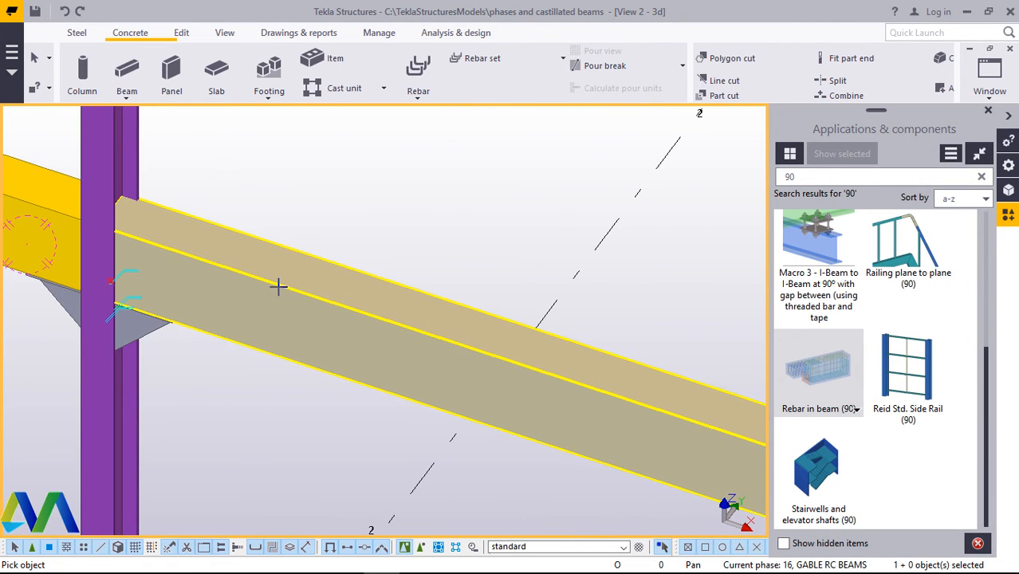
click(135, 209)
click(135, 209)
scroll(110, 280, down, 4)
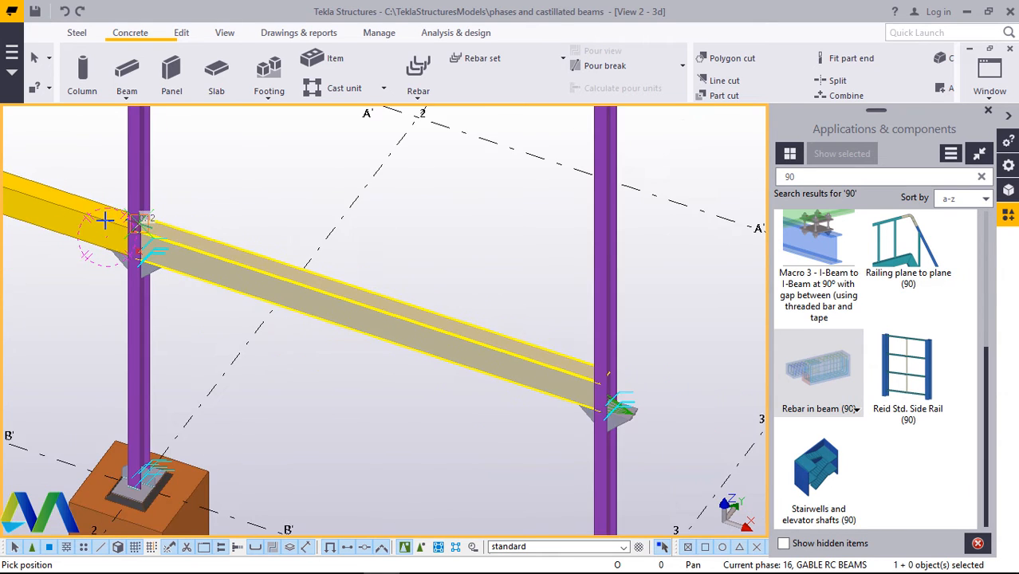
scroll(103, 221, up, 1)
scroll(499, 343, up, 2)
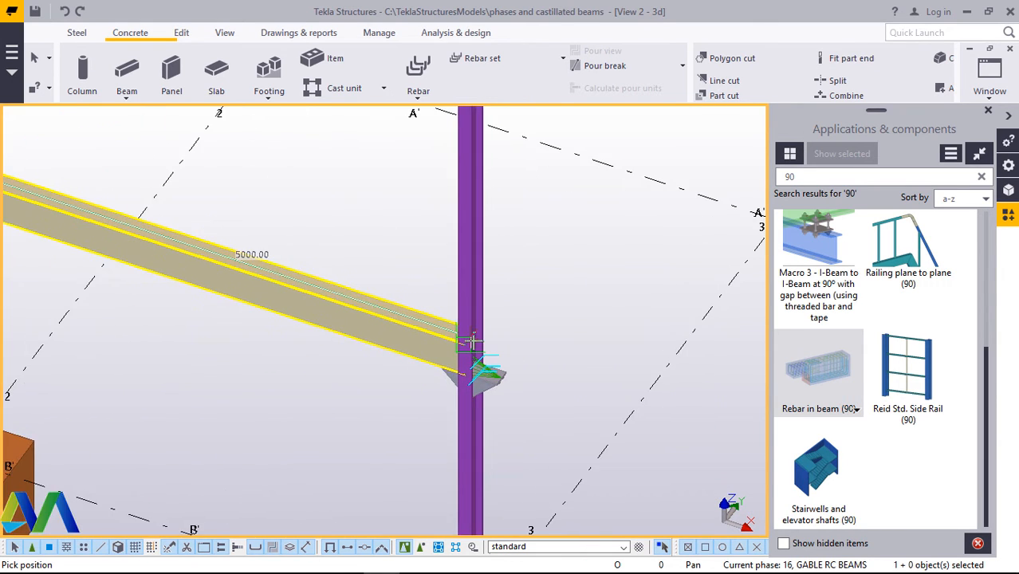
click(473, 342)
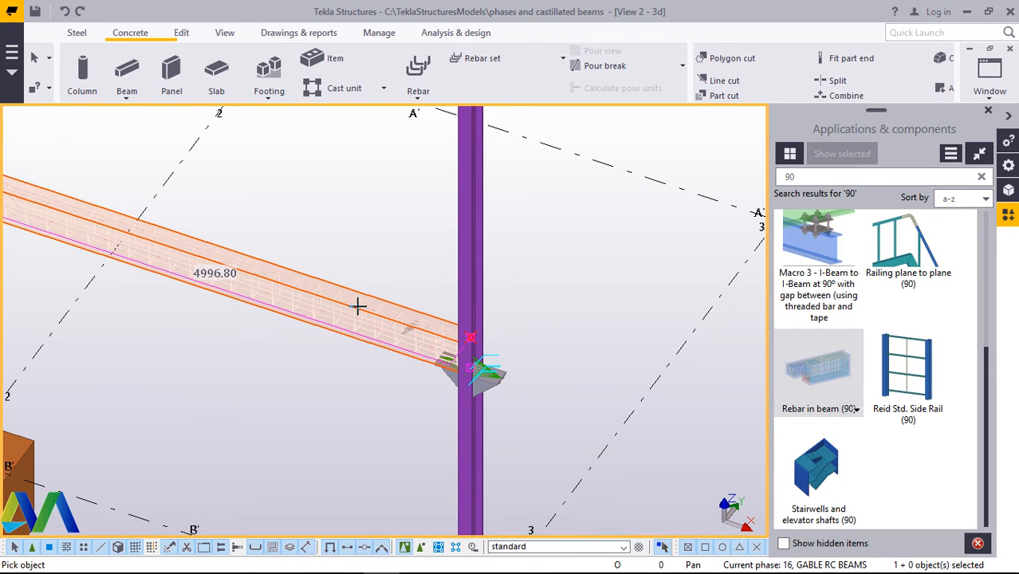
scroll(399, 304, up, 5)
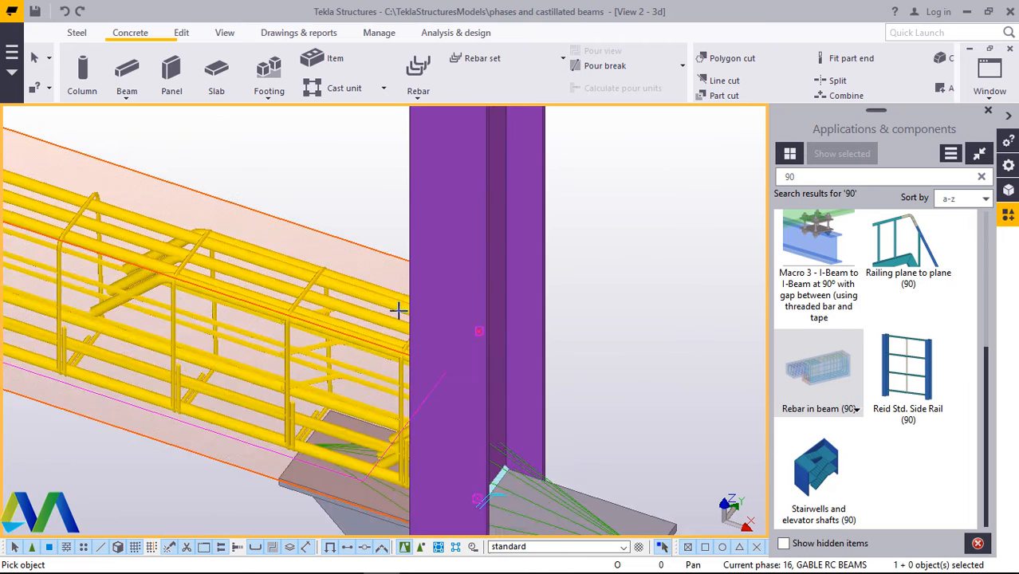
scroll(584, 365, down, 5)
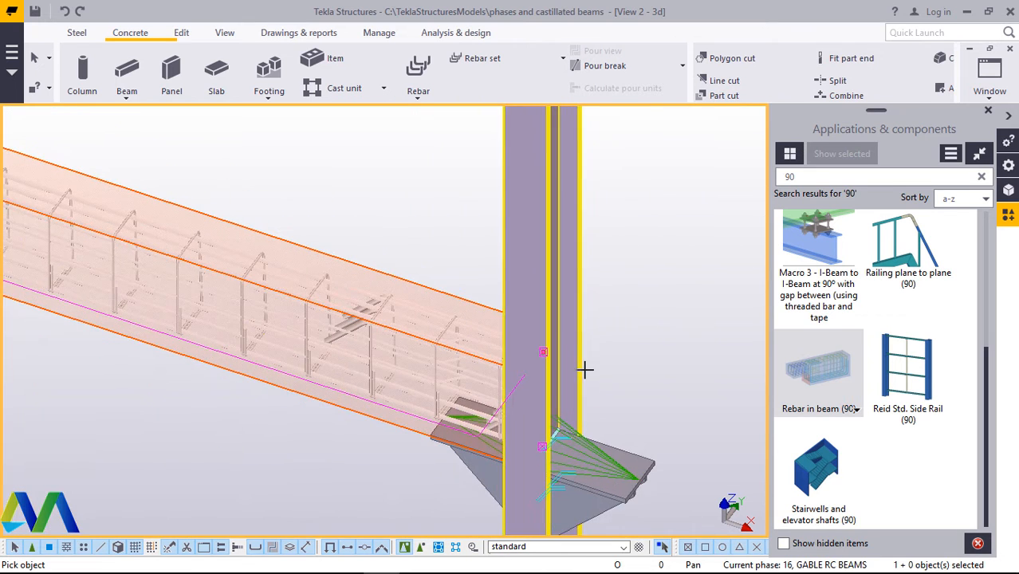
right_click(378, 218)
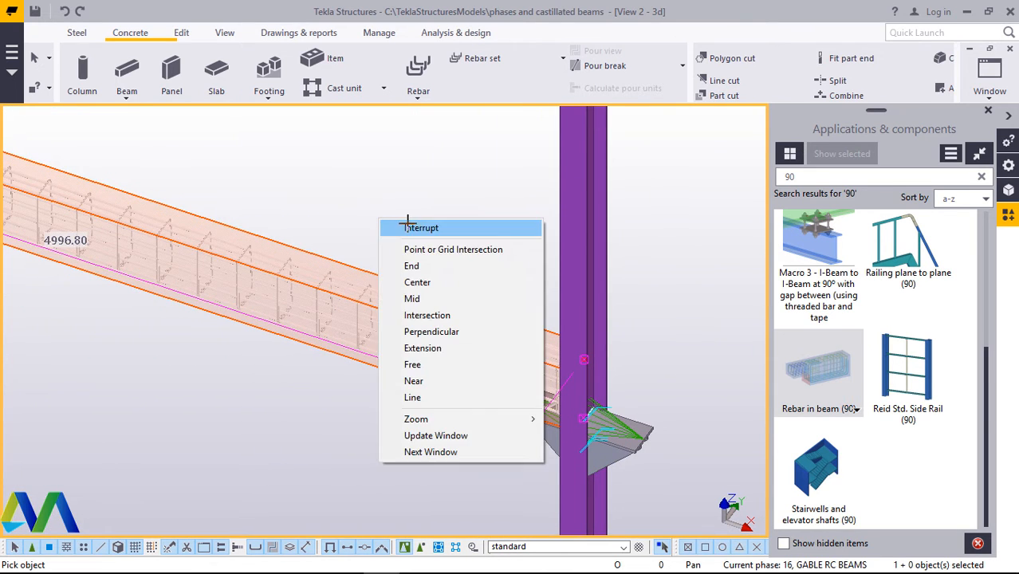
click(399, 226)
- Copy the grid line B' gable beam between grids 2 and 3 with its reinforcement linearly, dX 5000 and 4 copies, and end the command
scroll(315, 293, down, 2)
scroll(315, 294, down, 3)
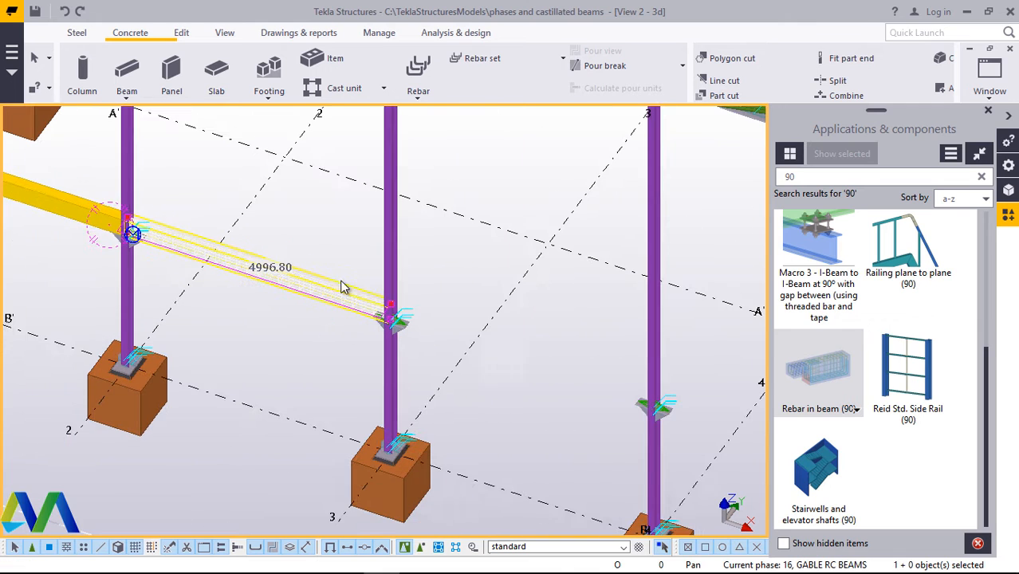
scroll(414, 300, down, 2)
scroll(368, 237, up, 5)
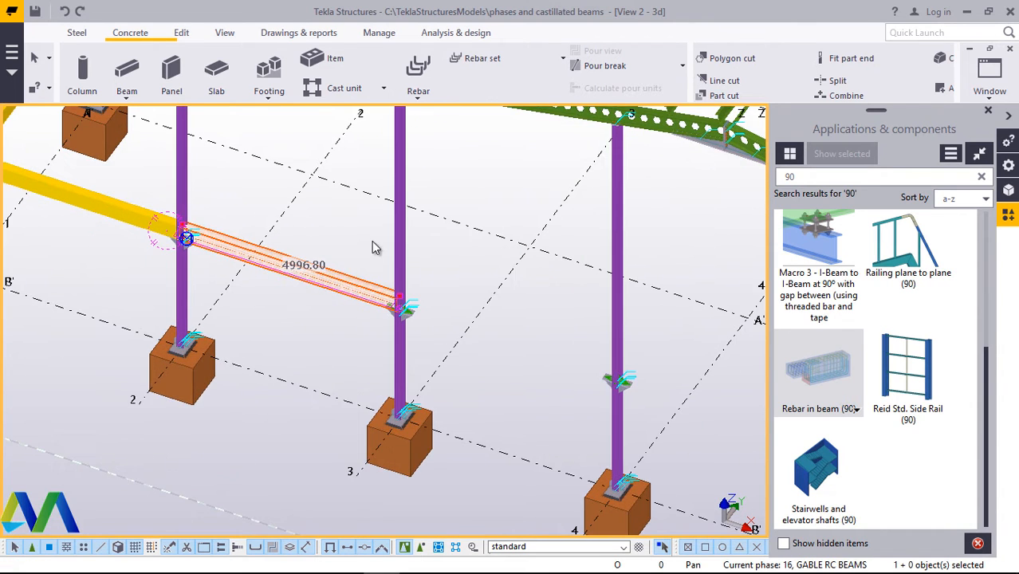
scroll(325, 317, down, 3)
scroll(357, 252, up, 2)
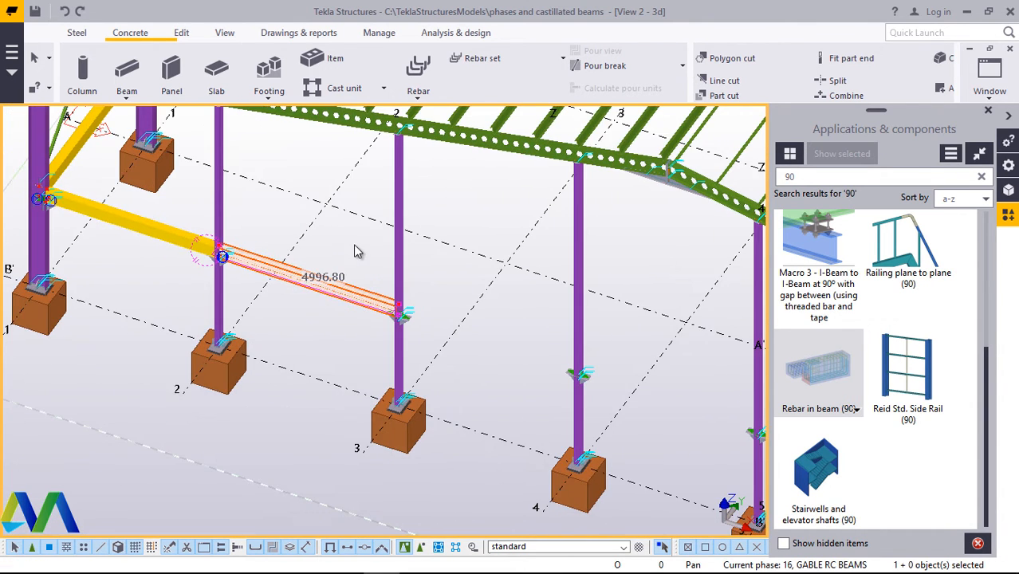
drag(359, 241, 314, 333)
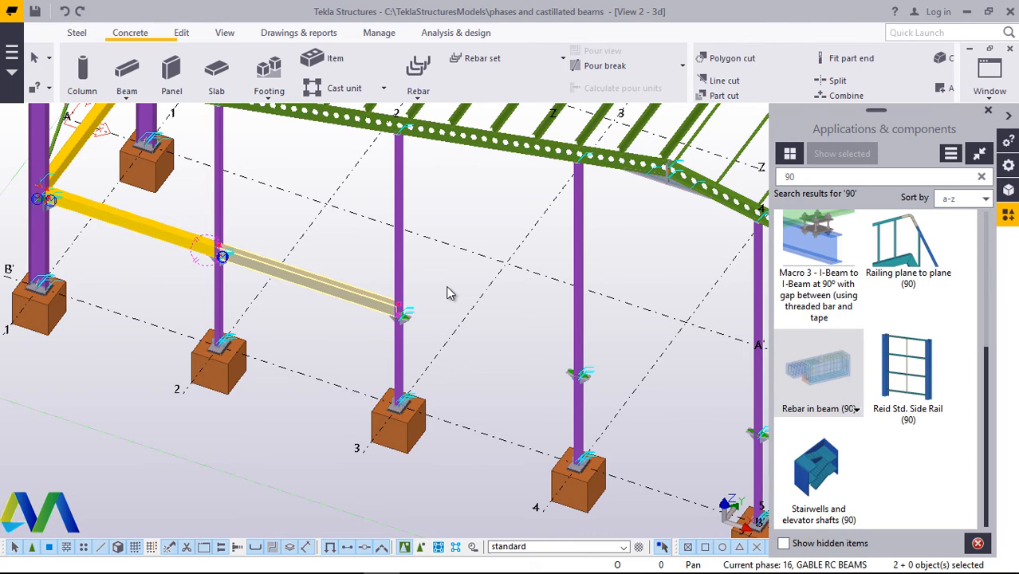
right_click(447, 294)
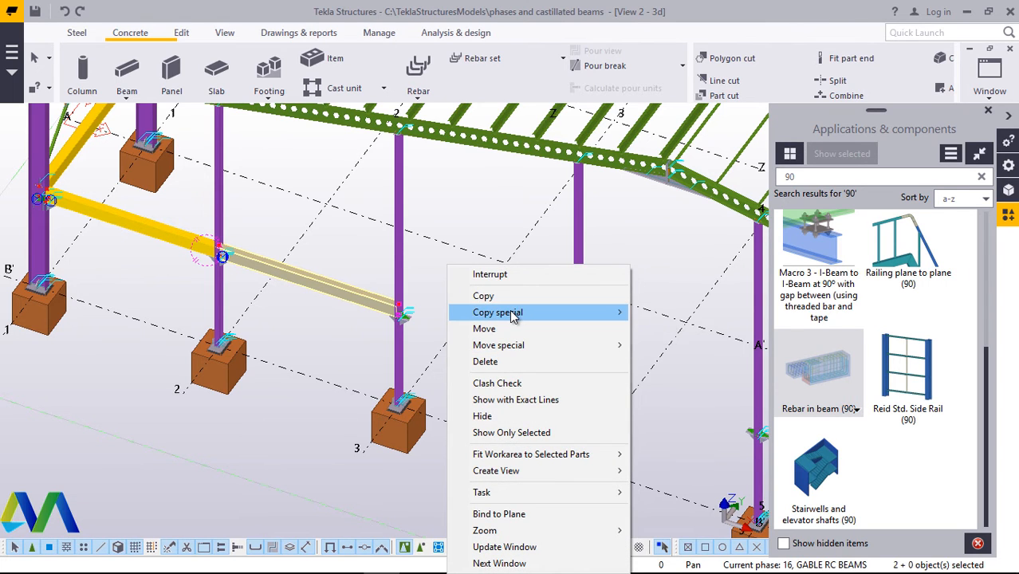
mouse_move(514, 316)
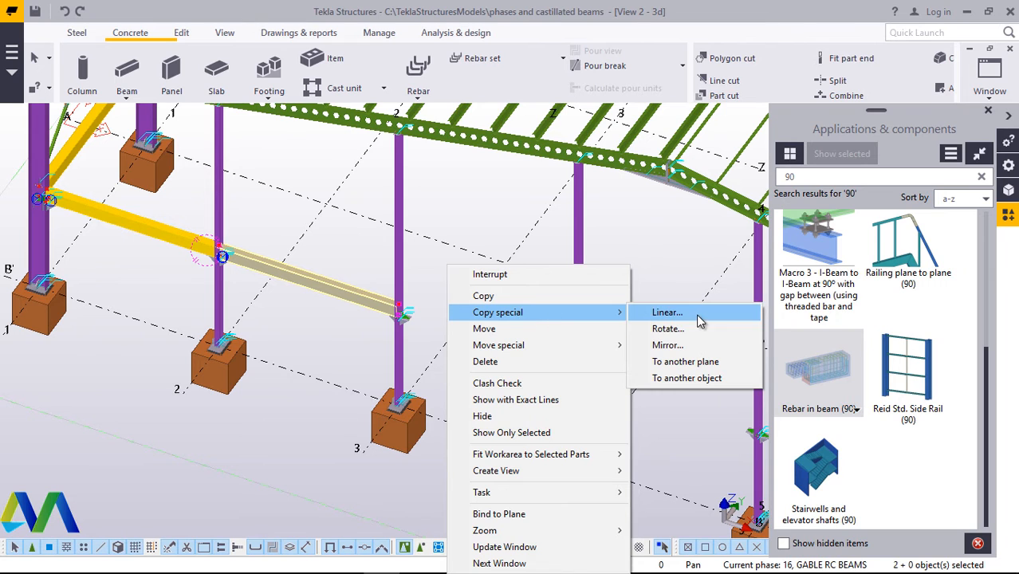
click(639, 316)
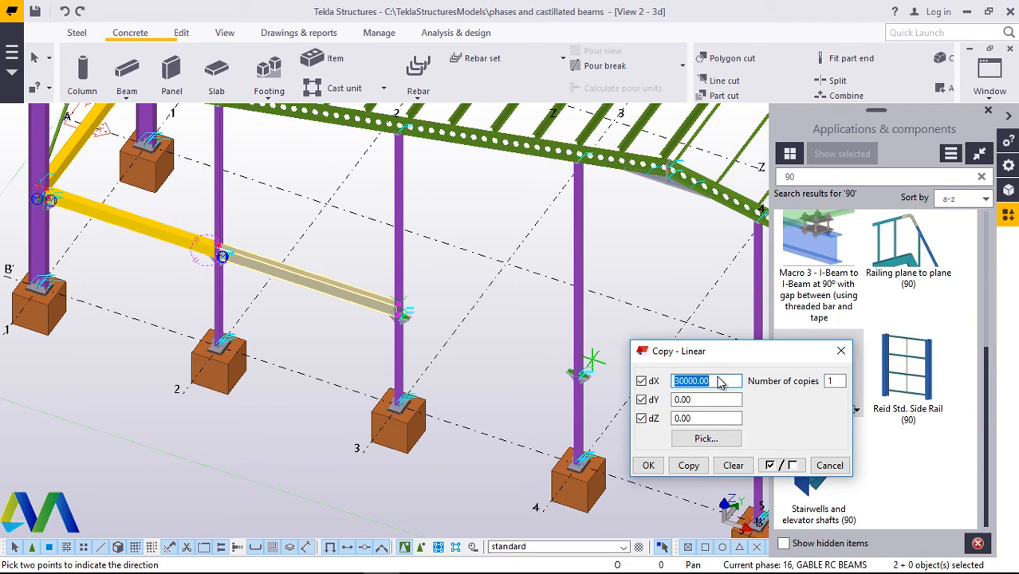
text(5000)
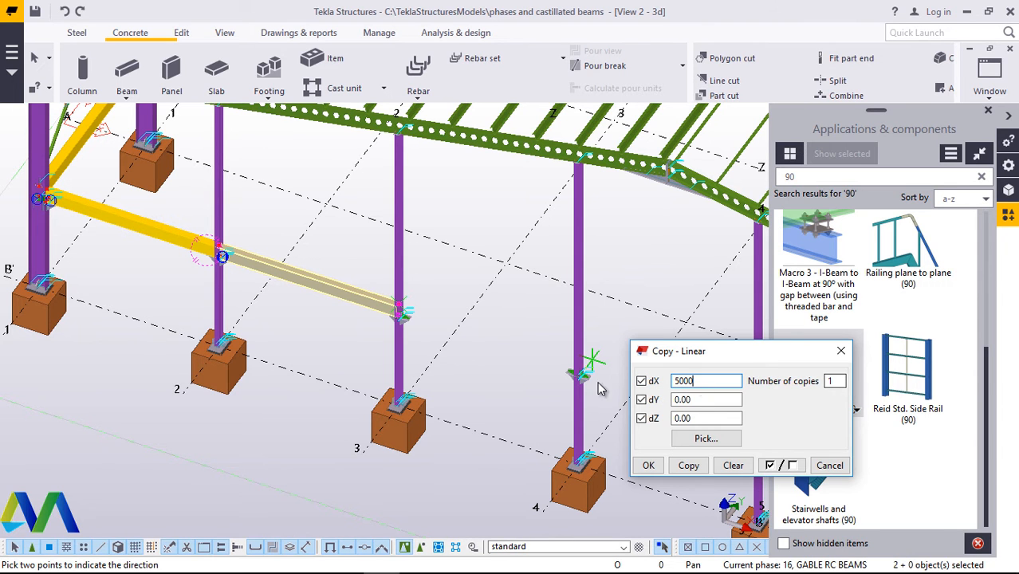
scroll(209, 343, down, 2)
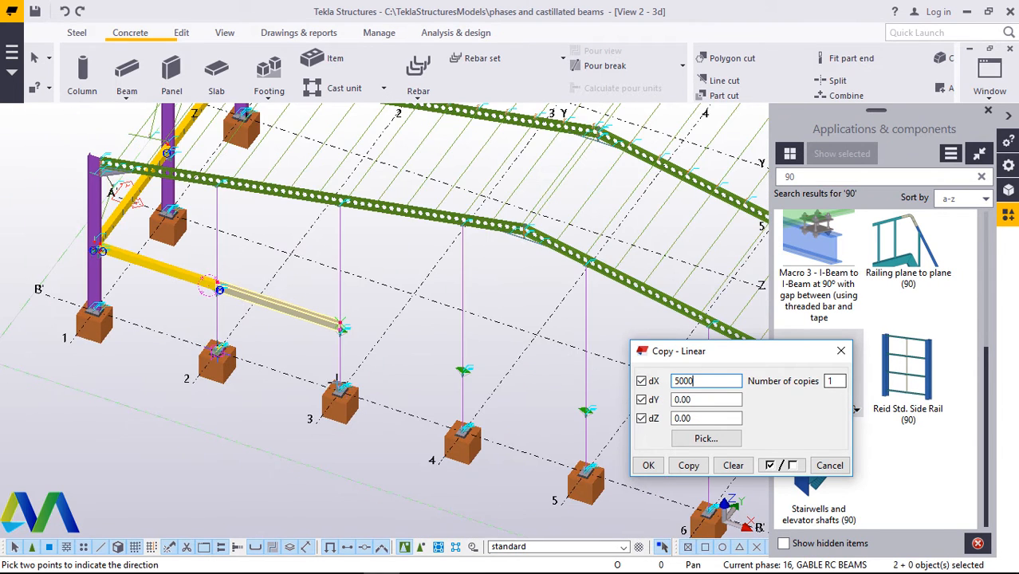
scroll(239, 341, down, 1)
scroll(334, 380, down, 1)
scroll(357, 410, down, 1)
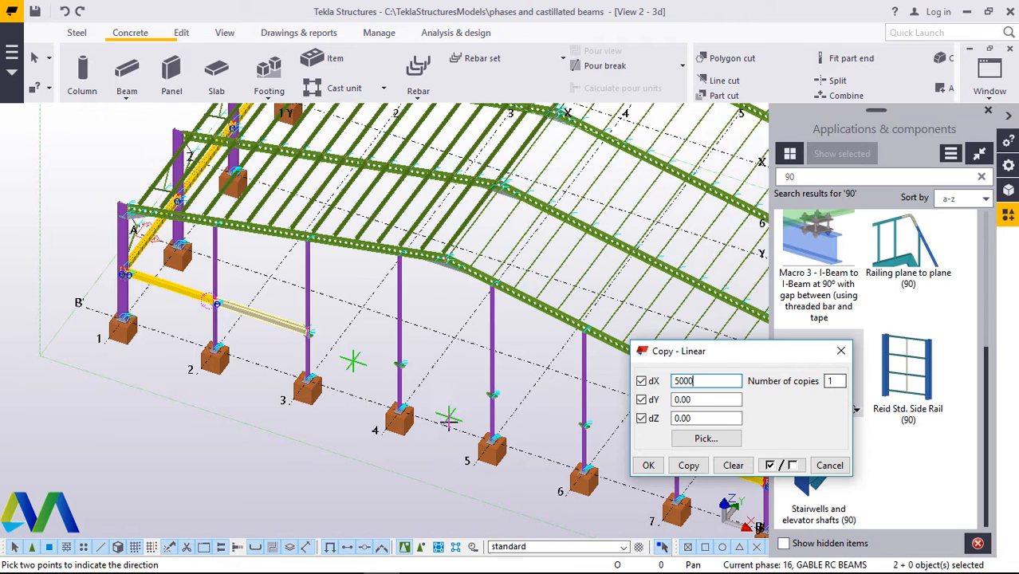
click(835, 381)
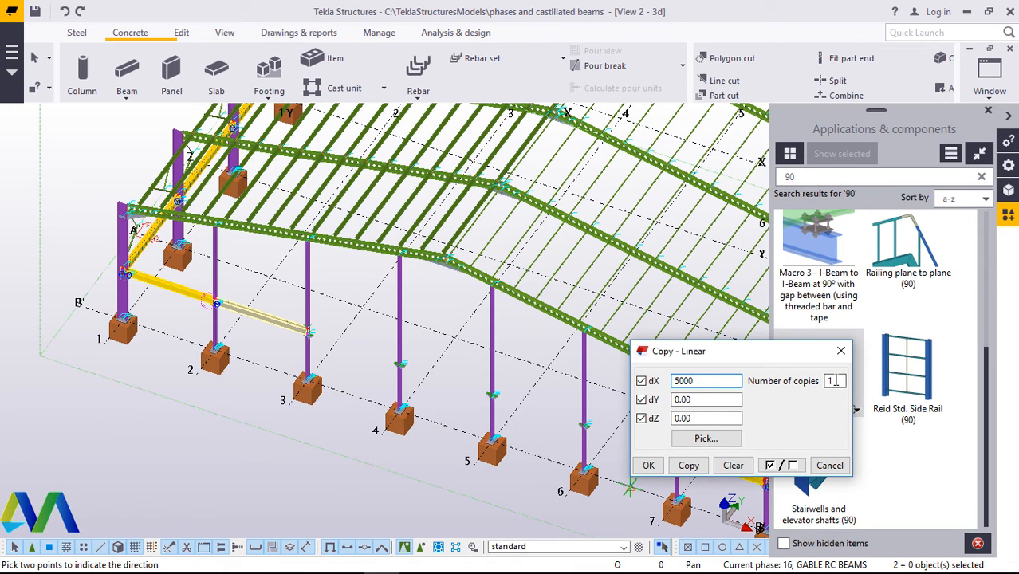
double_click(834, 381)
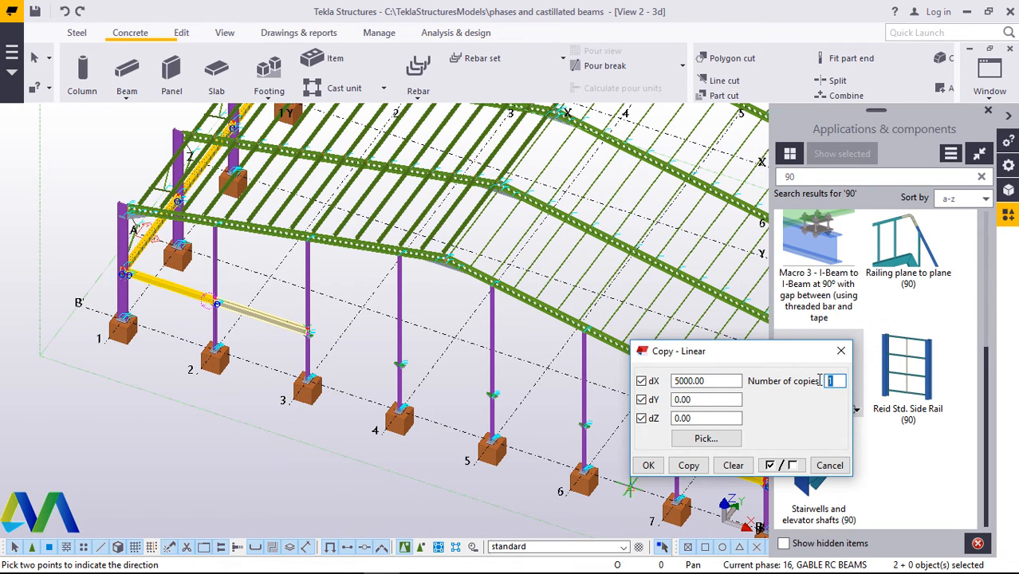
click(692, 466)
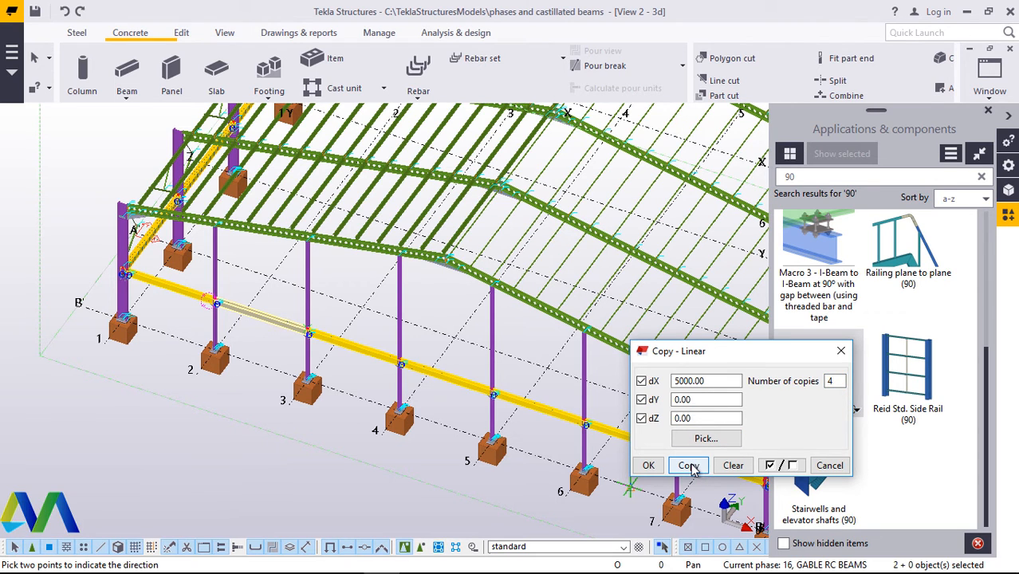
click(649, 466)
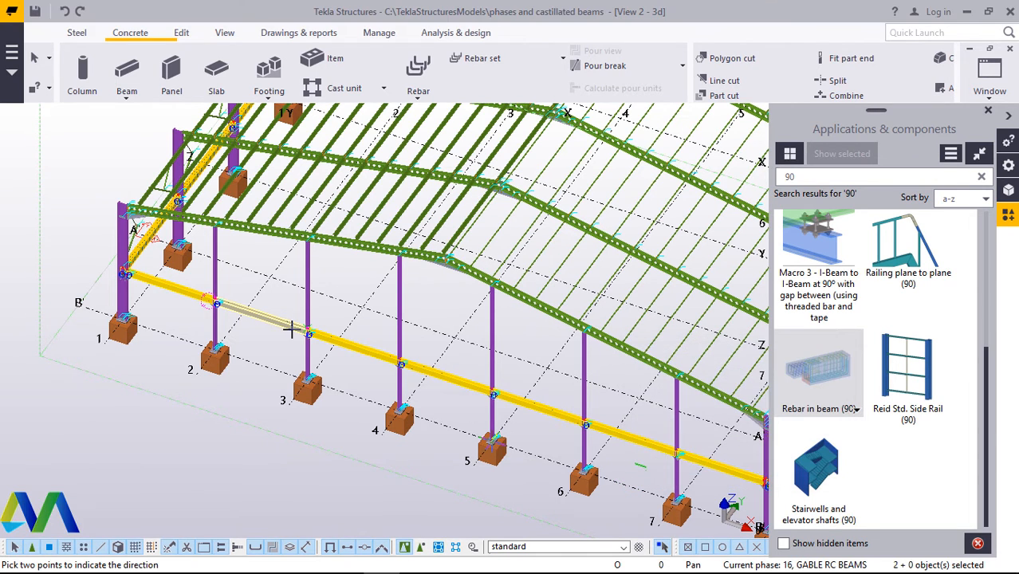
scroll(292, 329, down, 2)
scroll(653, 466, up, 2)
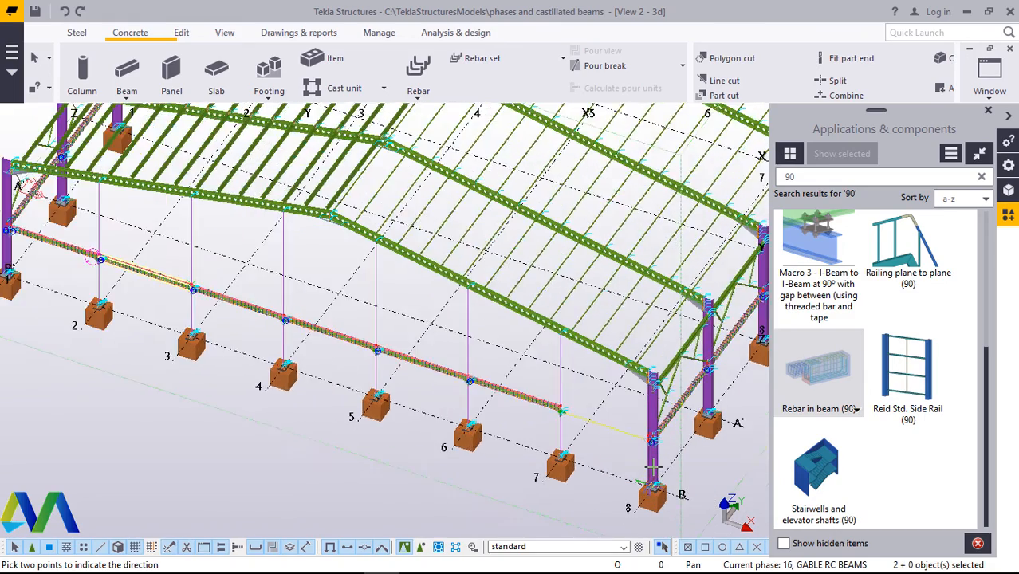
scroll(652, 468, up, 3)
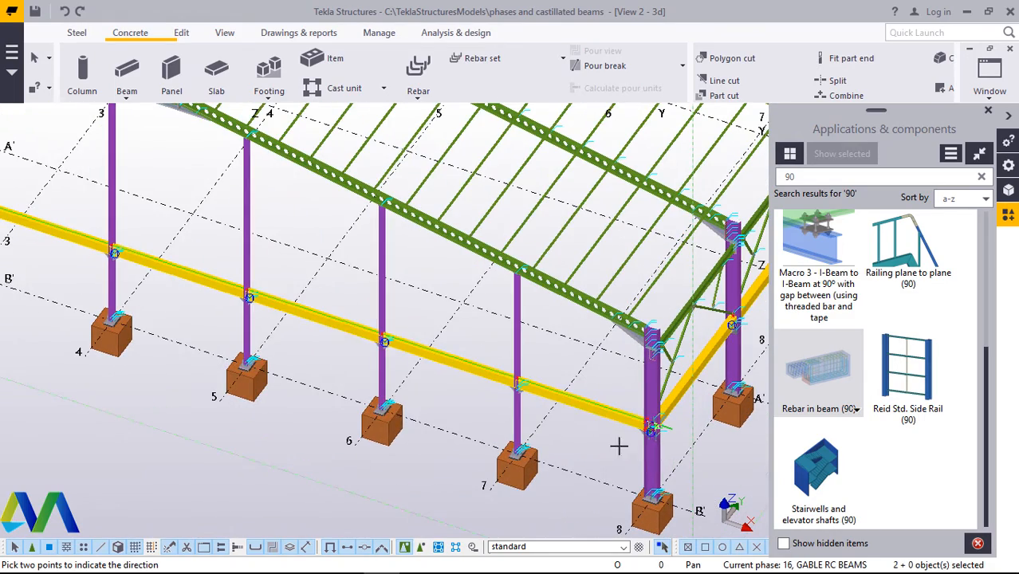
right_click(445, 396)
click(490, 157)
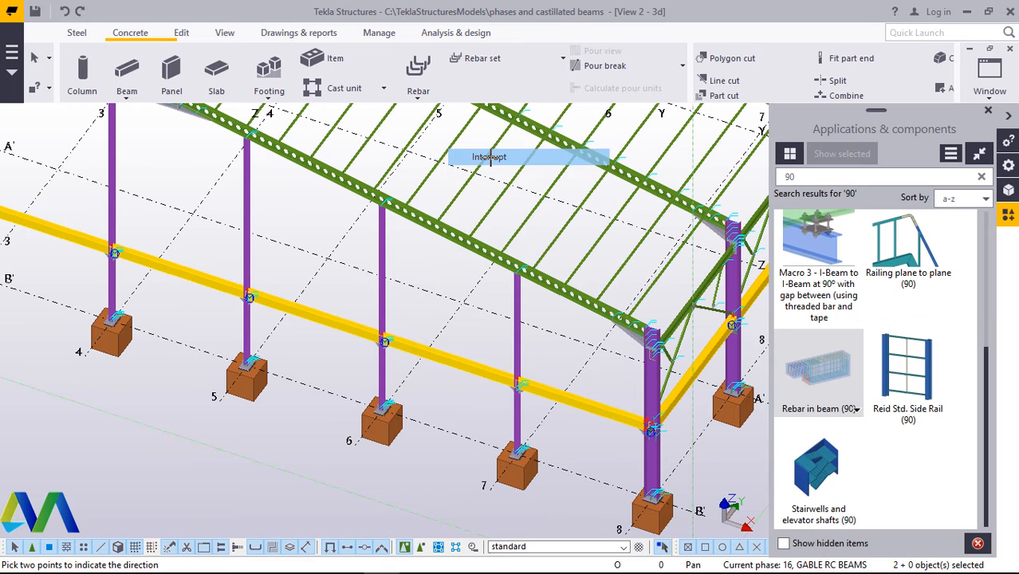
scroll(536, 382, down, 3)
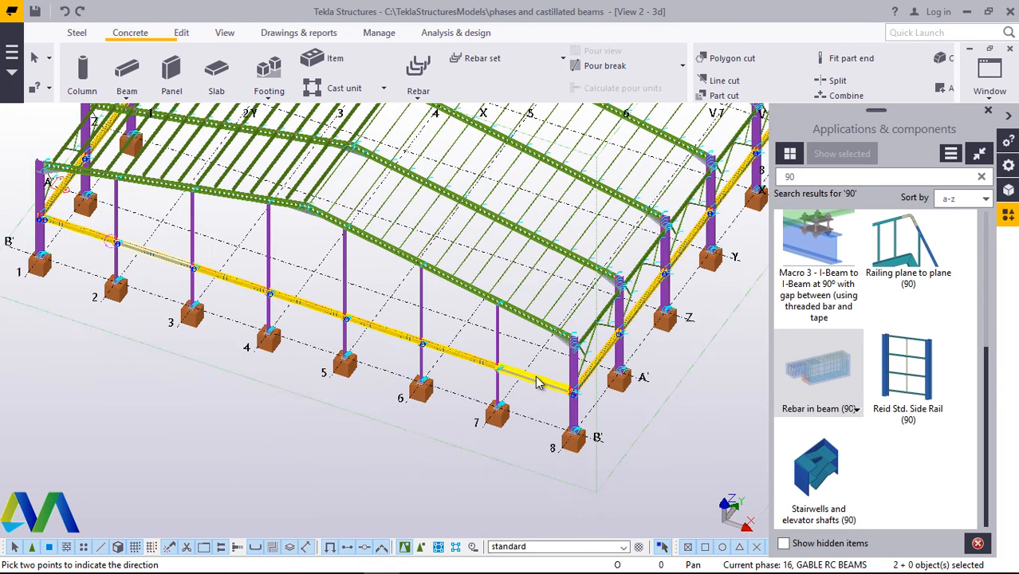
key(Escape)
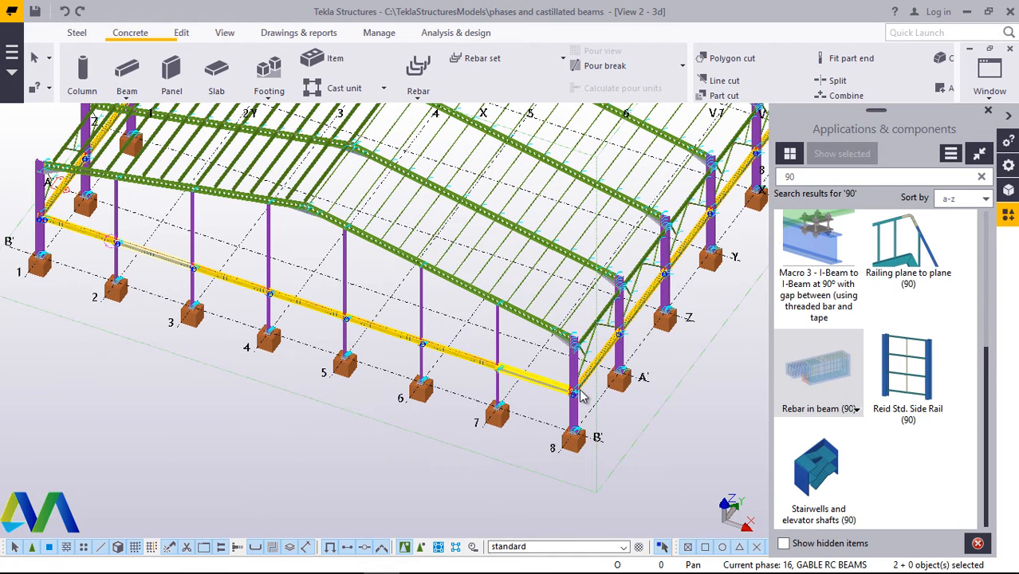
- Close the component catalogue, rotate the model around a new view point and examine the gable beams along grid line B' up to grid 8
click(989, 113)
scroll(339, 279, up, 4)
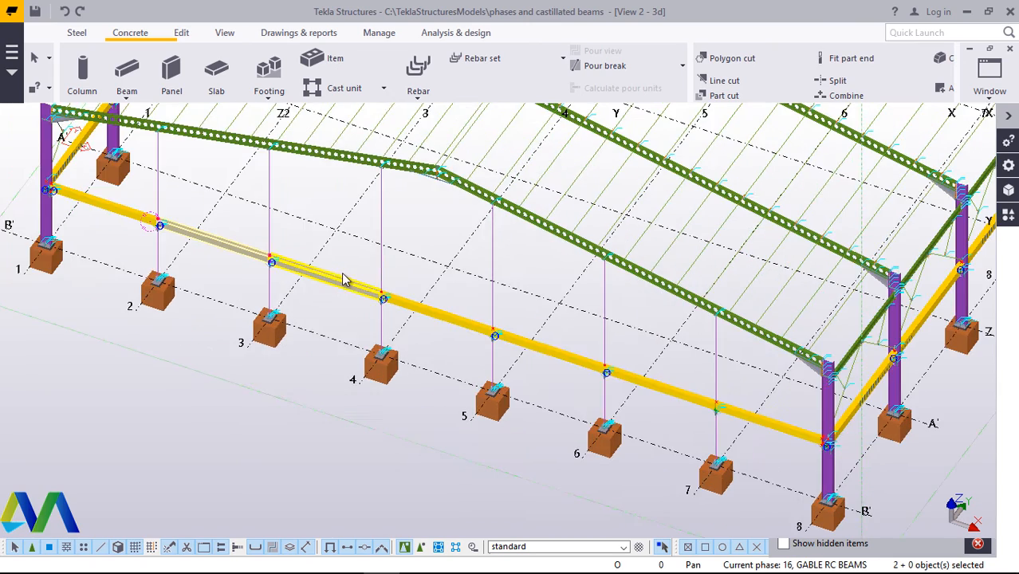
scroll(343, 279, up, 2)
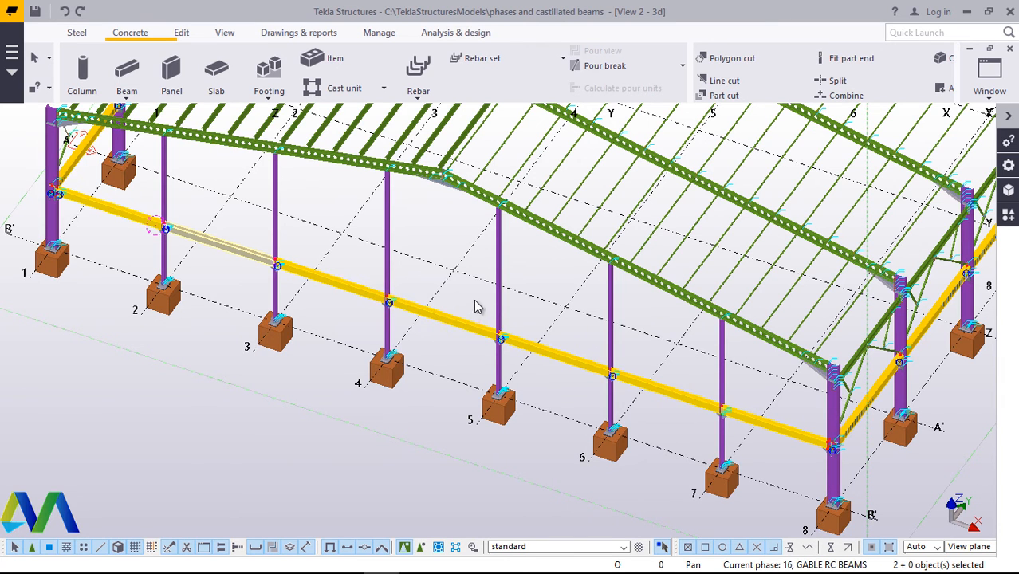
click(226, 33)
click(558, 84)
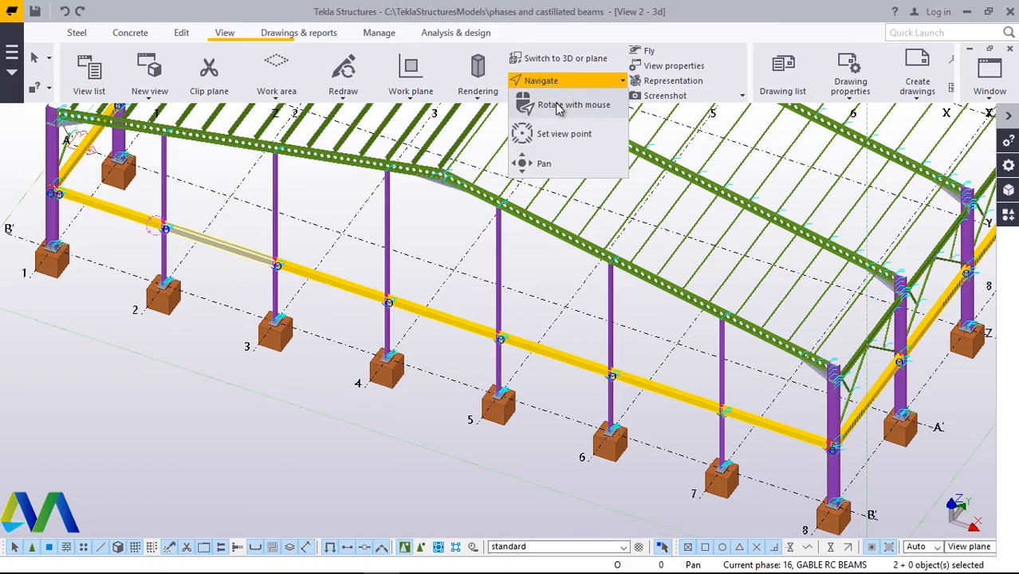
click(566, 144)
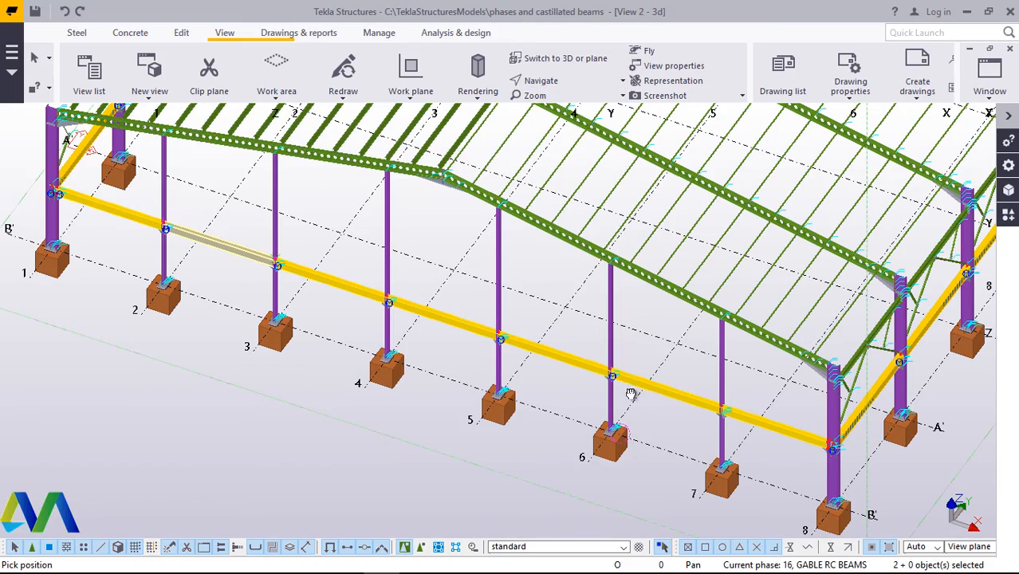
mouse_move(631, 394)
ctrl+middle_down()
mouse_move(615, 363)
mouse_move(566, 355)
ctrl+middle_up()
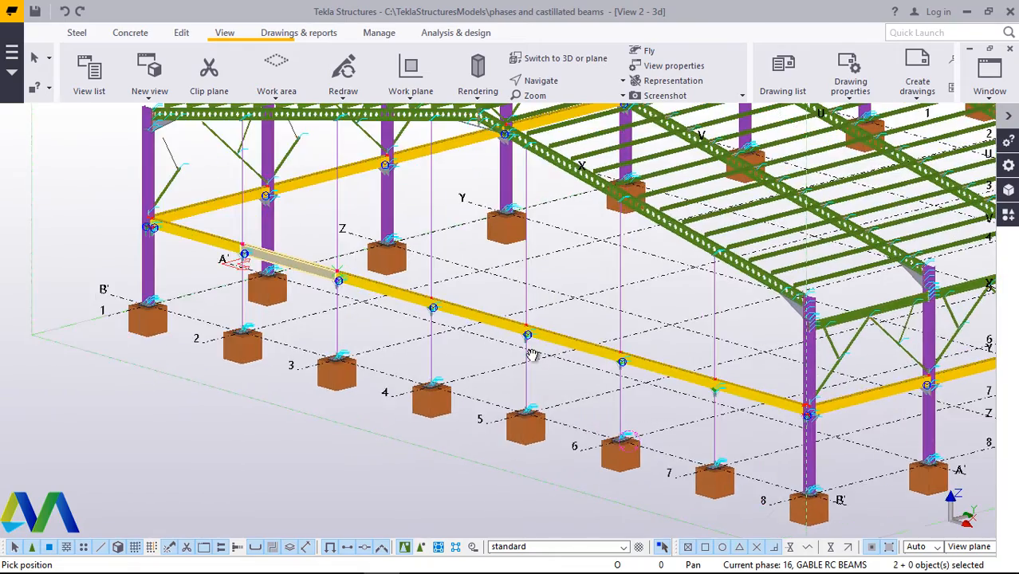
scroll(532, 356, up, 3)
scroll(526, 353, down, 1)
scroll(608, 300, down, 1)
right_click(607, 299)
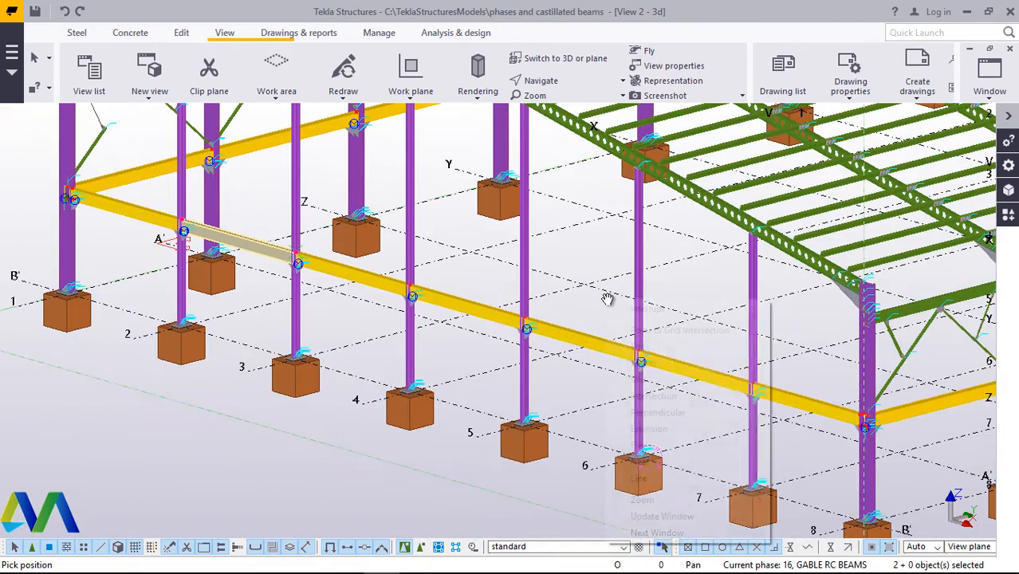
click(646, 307)
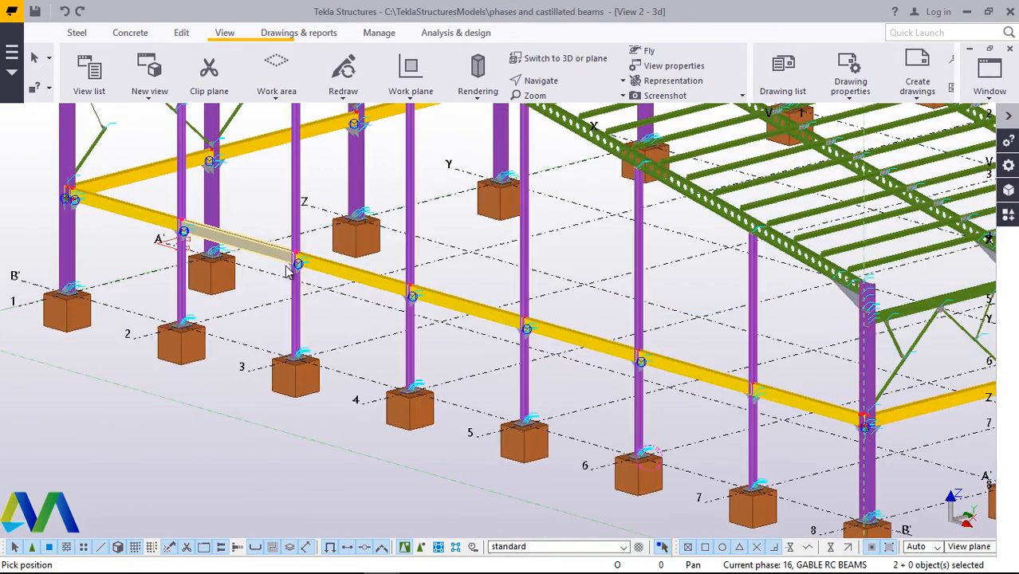
scroll(182, 323, down, 3)
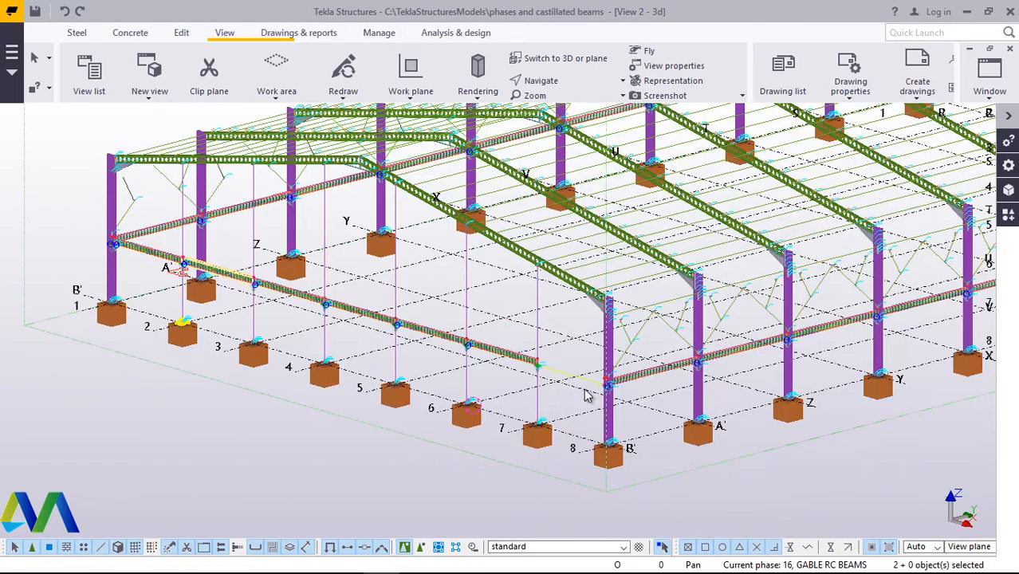
scroll(568, 372, up, 4)
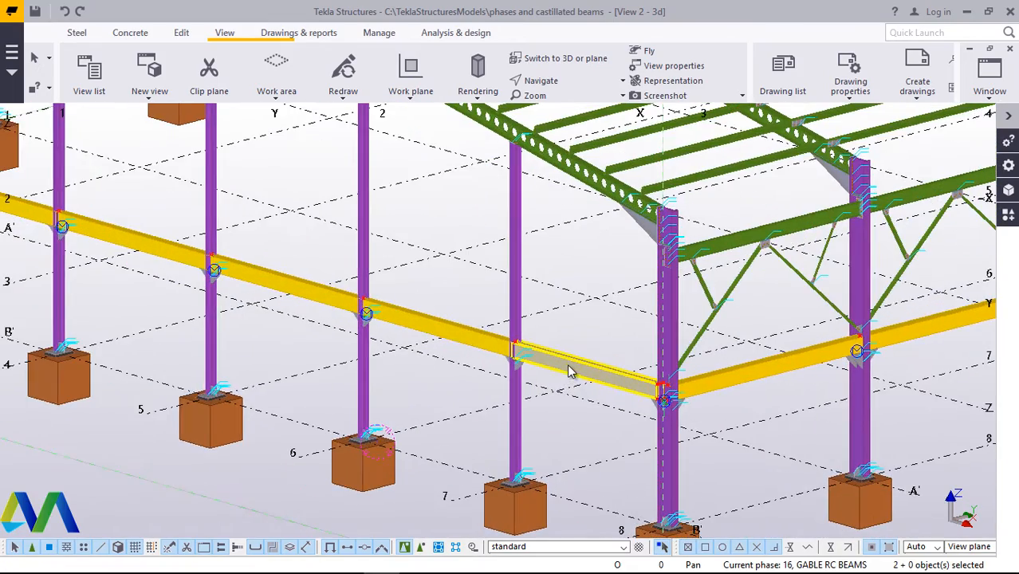
scroll(568, 372, down, 3)
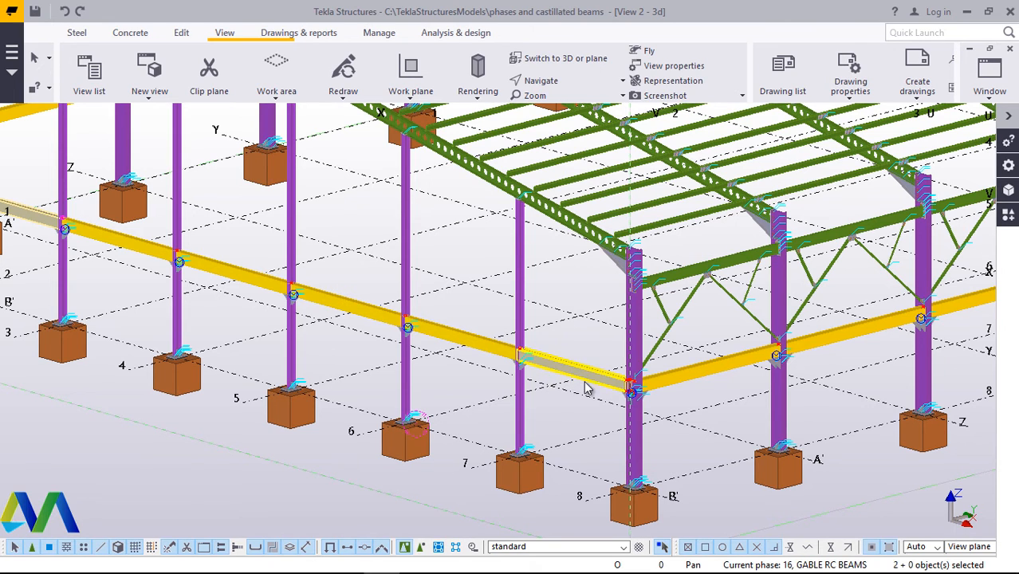
- Open the Phase Manager and select phase 16, GABLE RC BEAMS
click(295, 36)
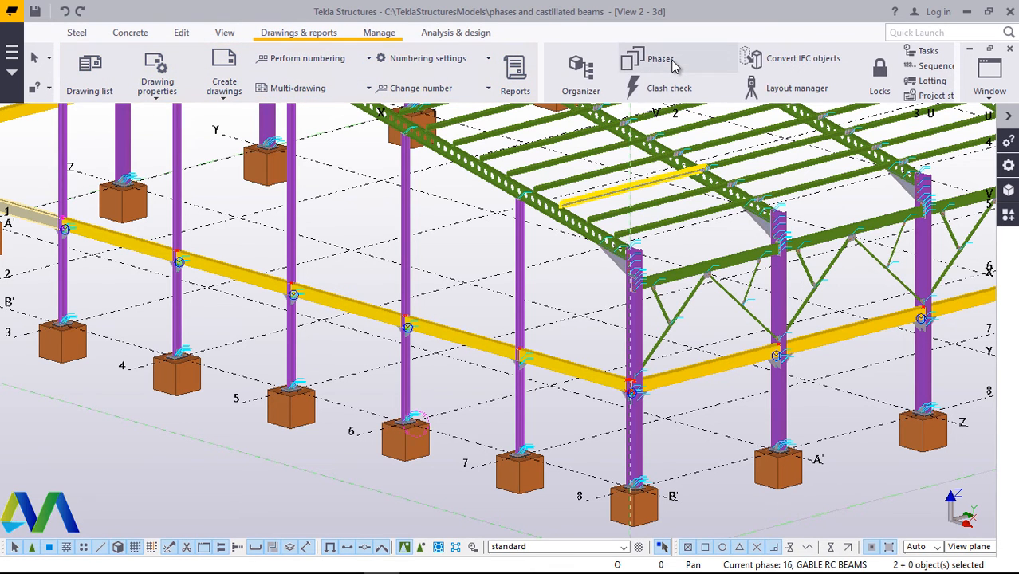
click(662, 61)
scroll(771, 324, down, 2)
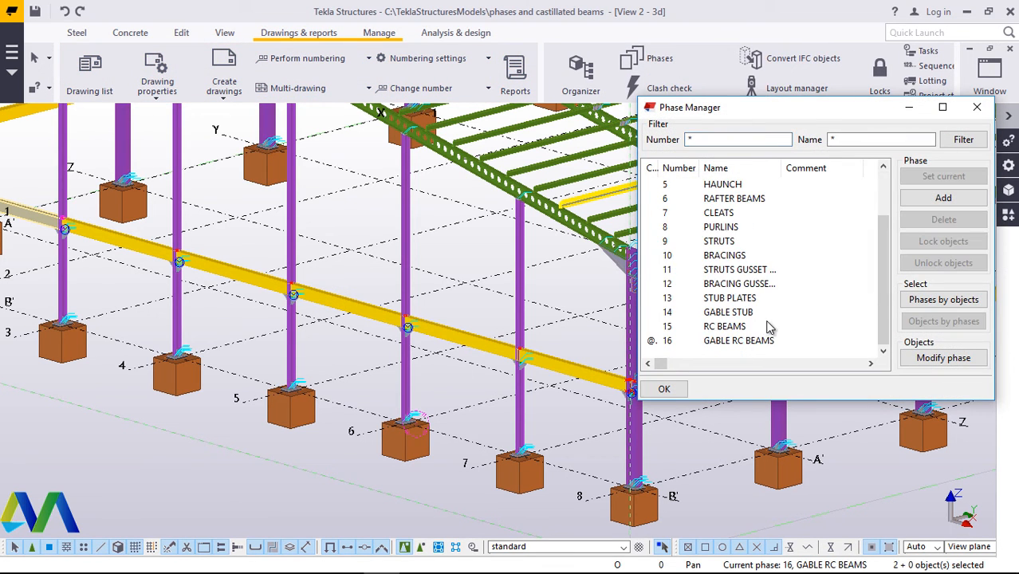
double_click(748, 341)
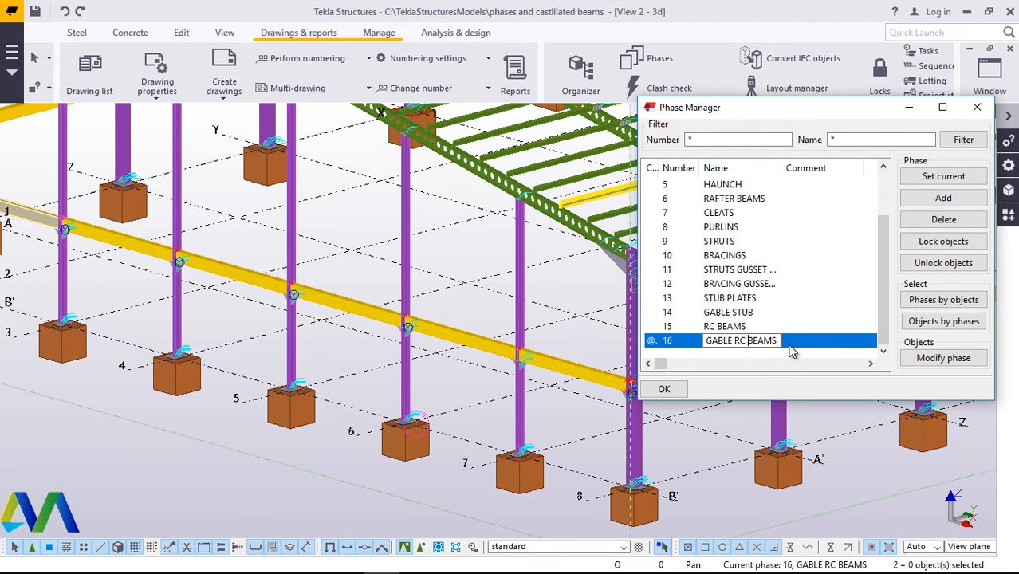
scroll(582, 363, down, 2)
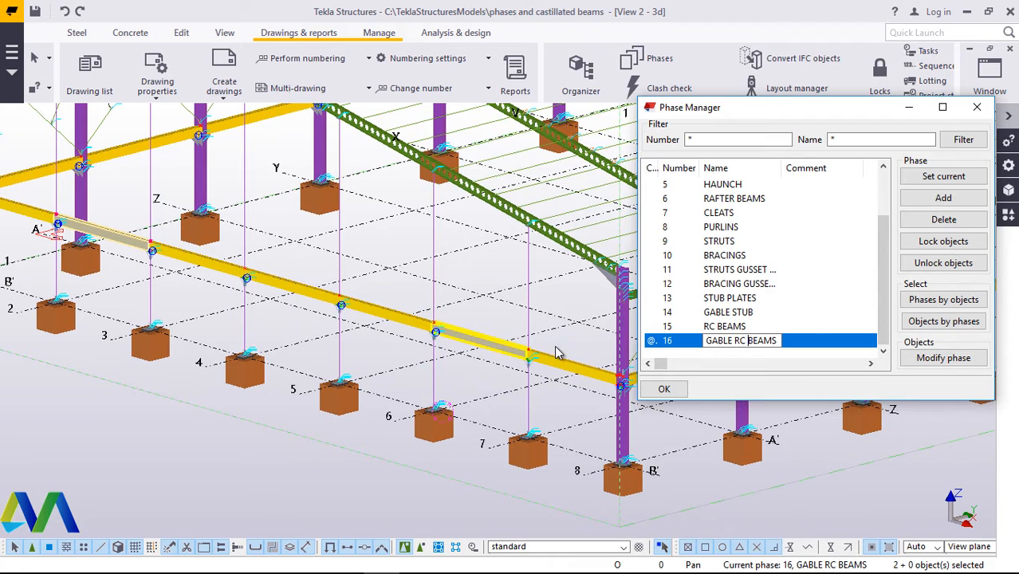
- Assign all the gable beams along grid line B' between grids 1 and 8 to the GABLE RC BEAMS phase
click(556, 371)
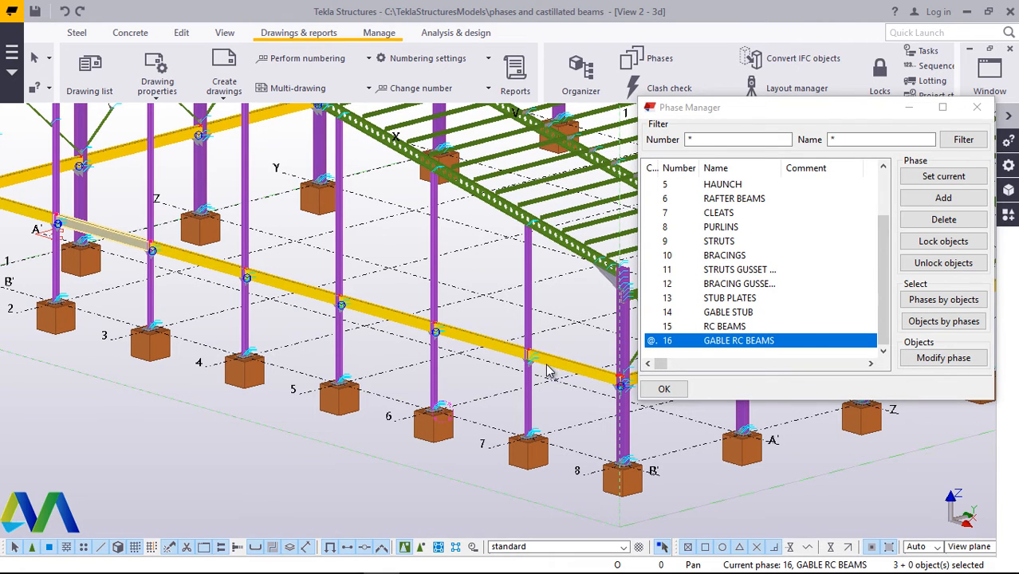
shift+click(557, 368)
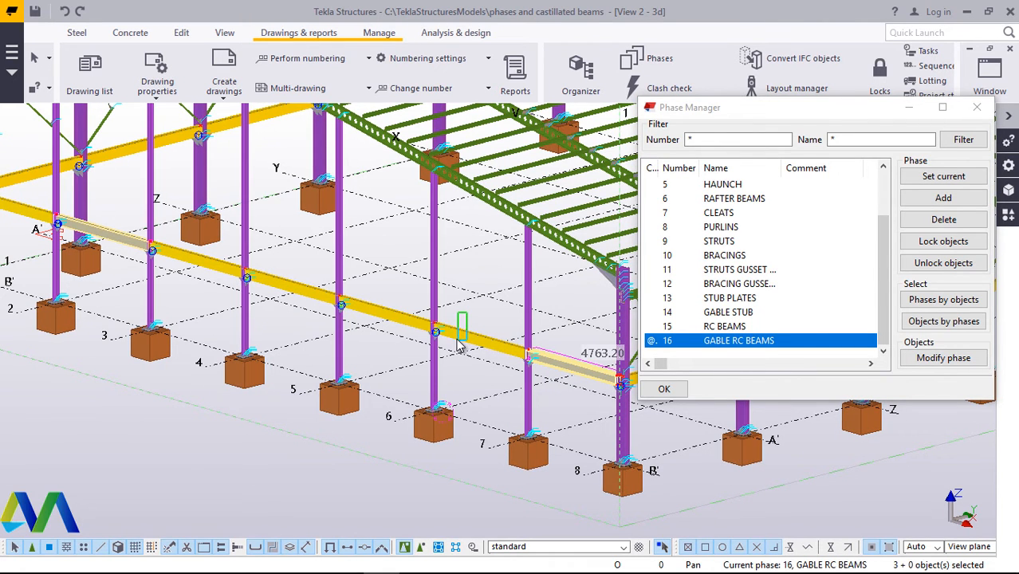
shift+click(363, 315)
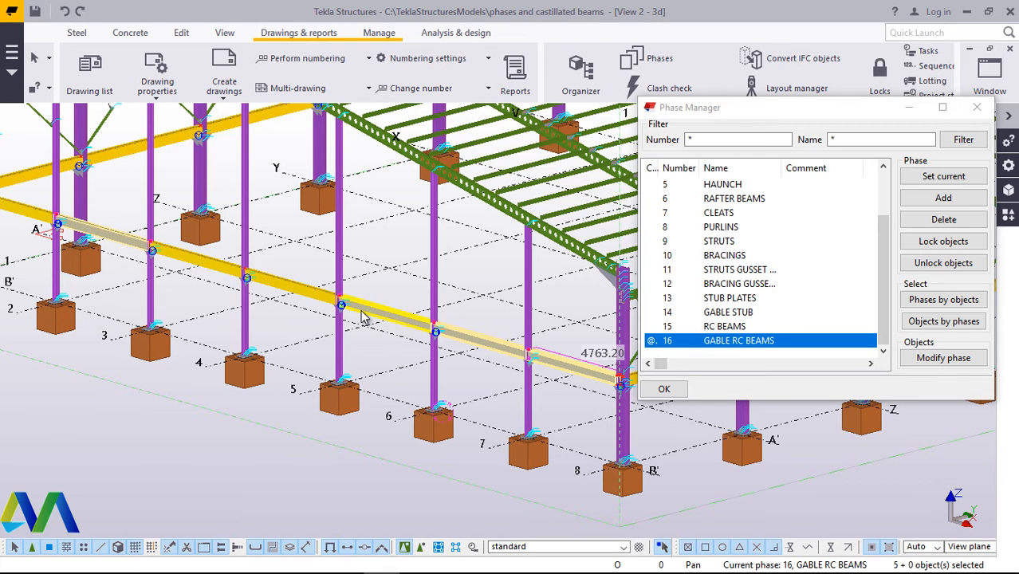
shift+click(270, 287)
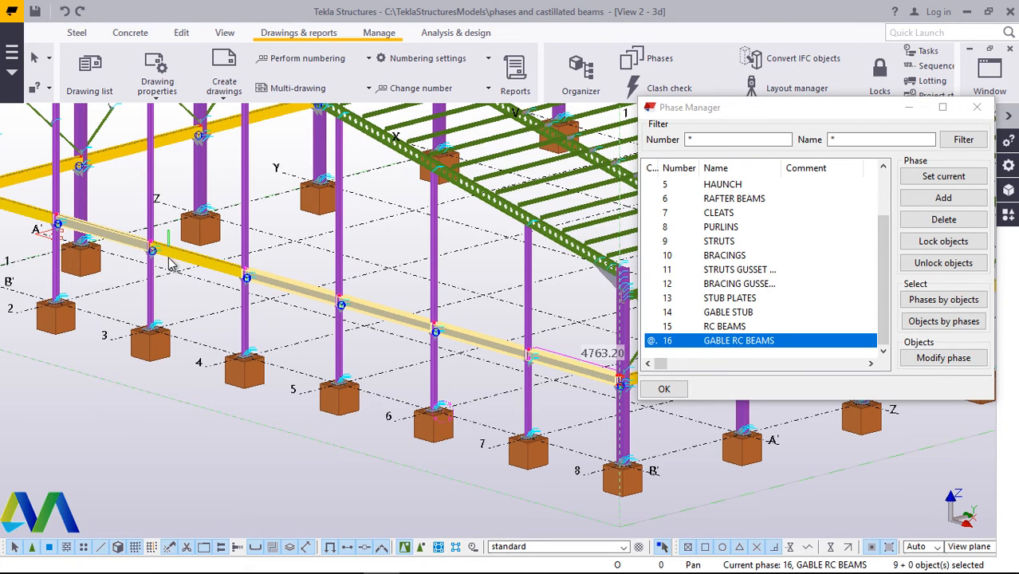
shift+click(166, 267)
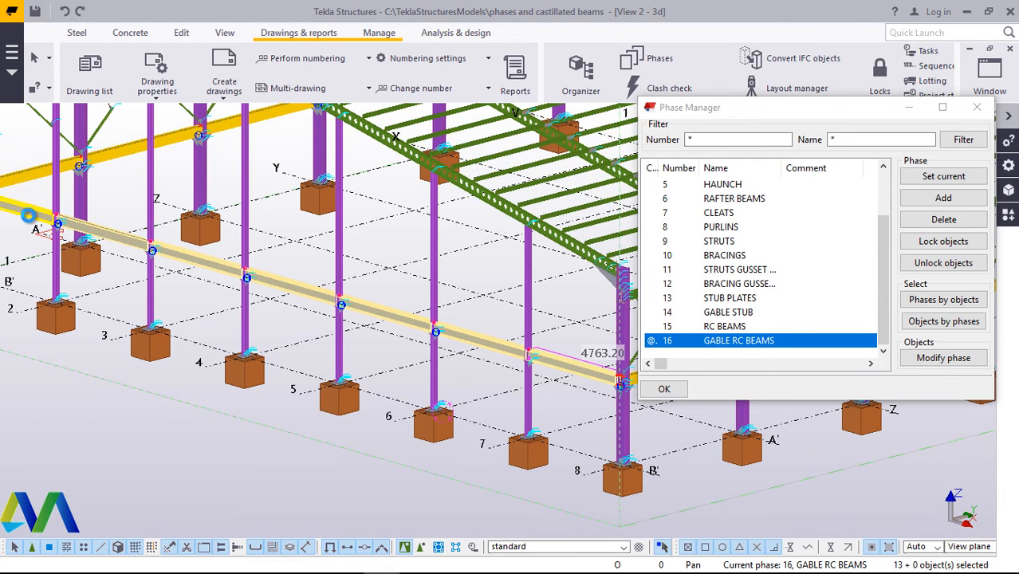
click(686, 271)
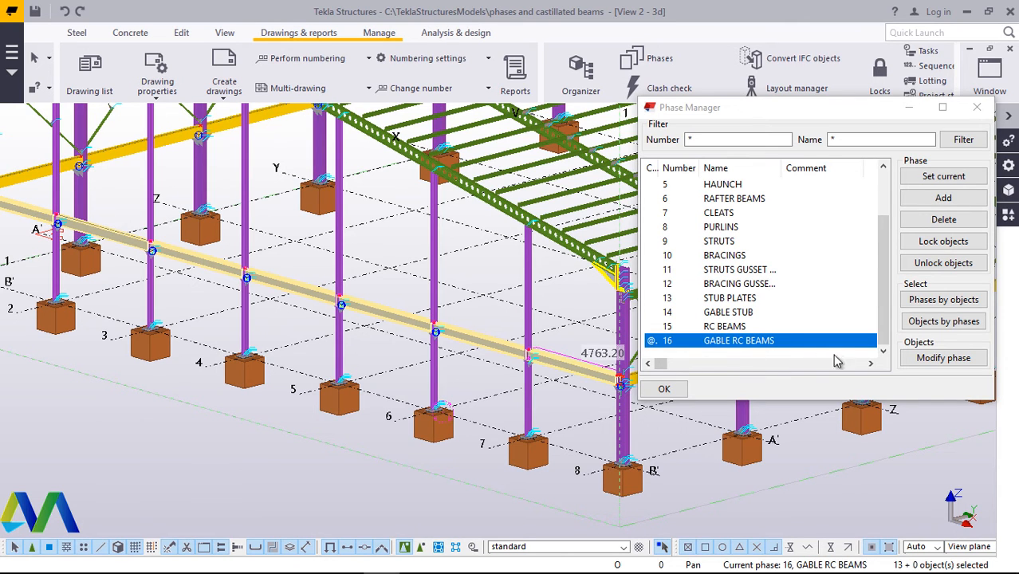
click(663, 392)
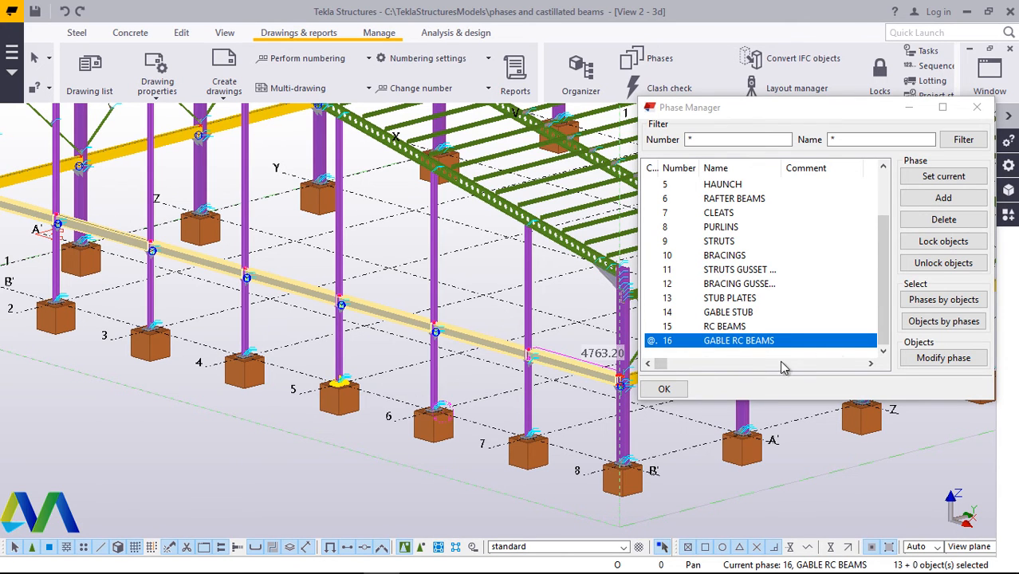
click(949, 360)
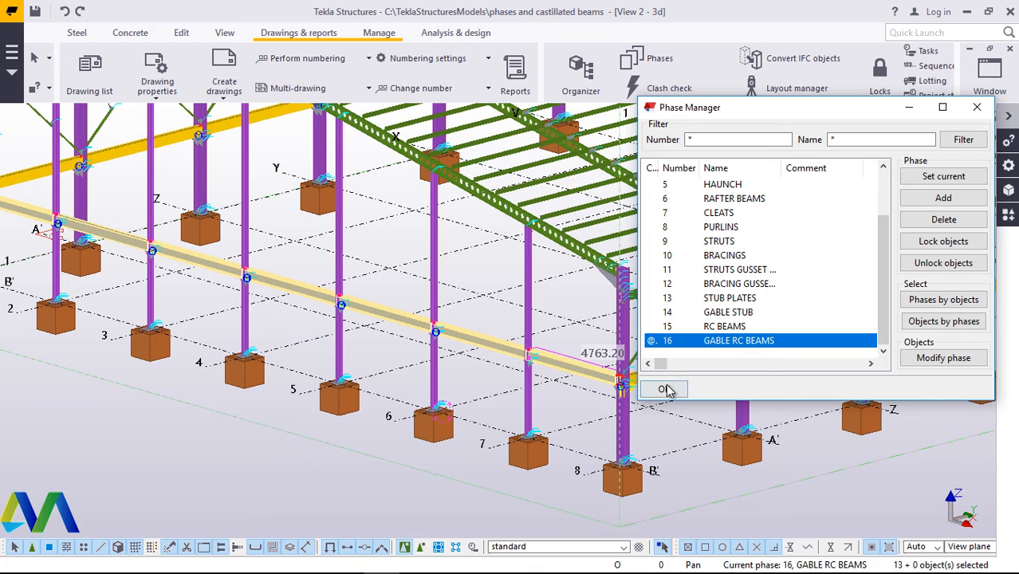
- Clear the selection and select all objects belonging to the GABLE RC BEAMS phase
click(562, 411)
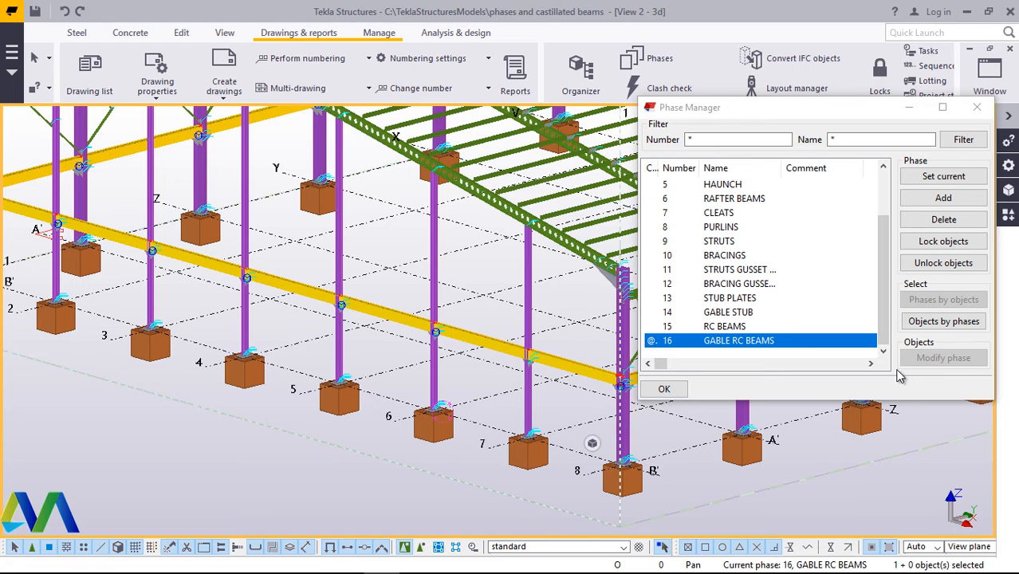
click(965, 322)
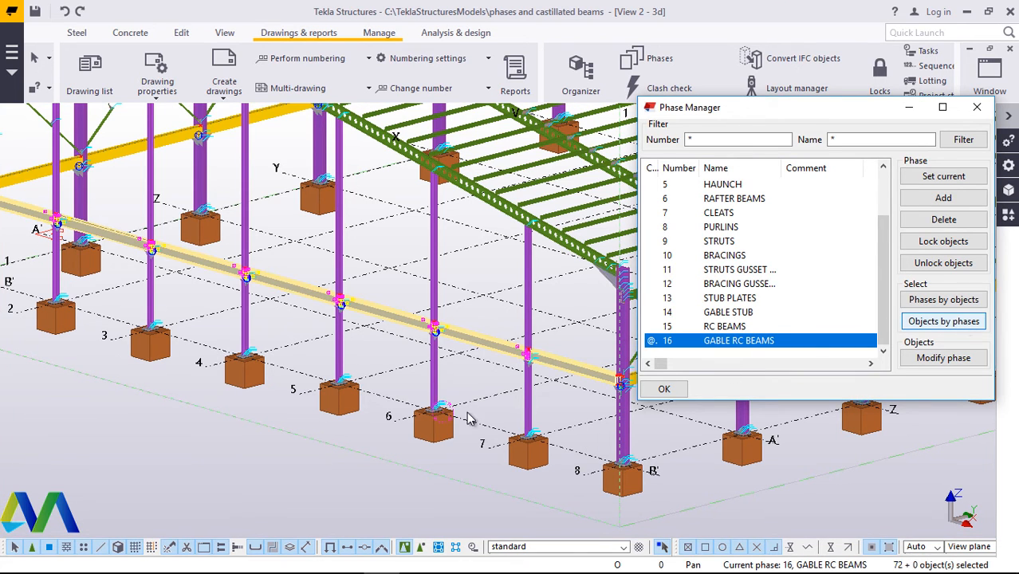
scroll(167, 356, down, 2)
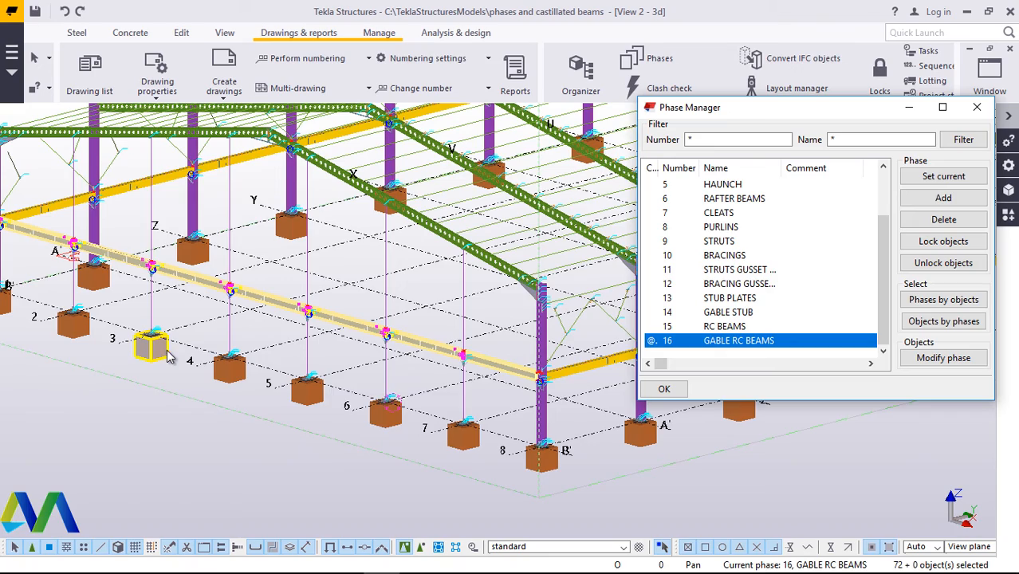
scroll(171, 357, down, 2)
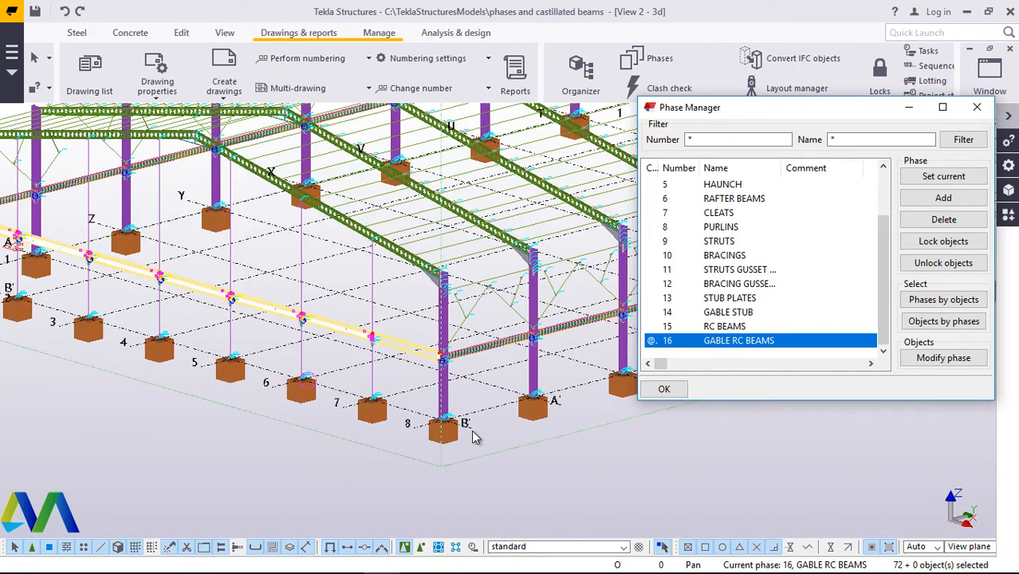
- Copy the selected gable beam objects from the end of grid line B' near grid 8 to the matching end of grid line A
scroll(472, 431, up, 3)
scroll(480, 431, up, 3)
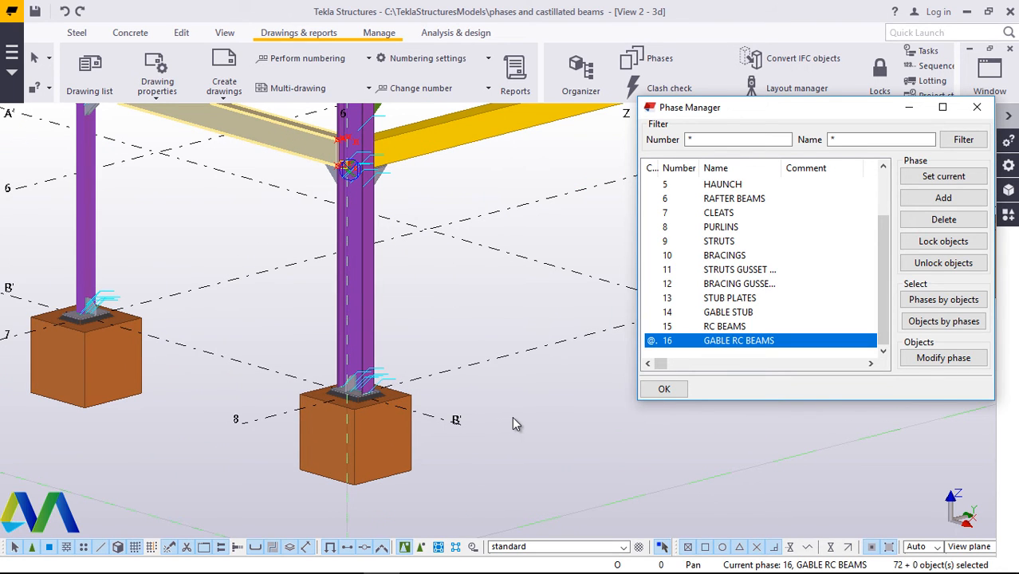
right_click(512, 416)
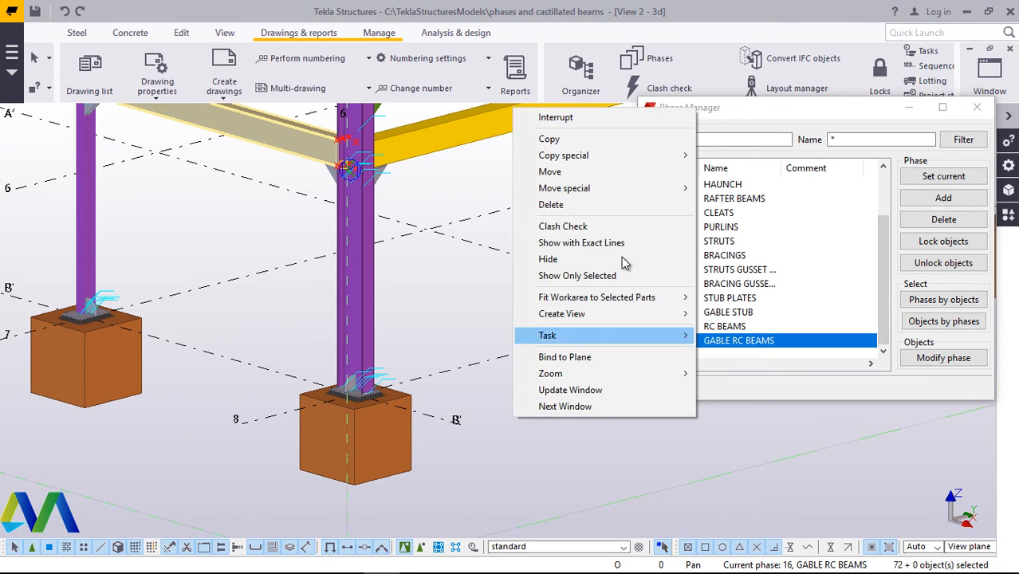
click(563, 160)
click(461, 424)
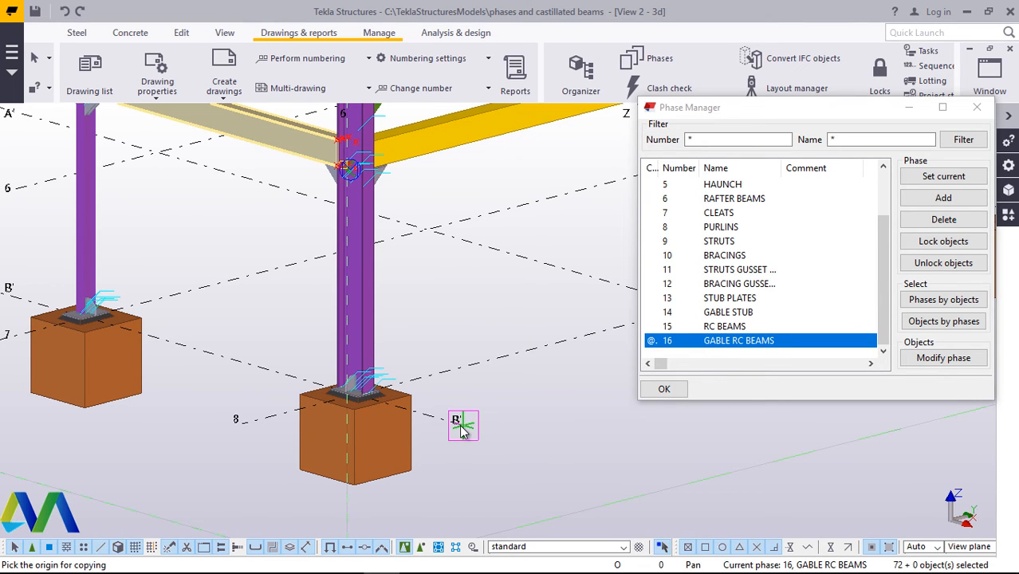
scroll(183, 431, down, 2)
scroll(164, 435, down, 2)
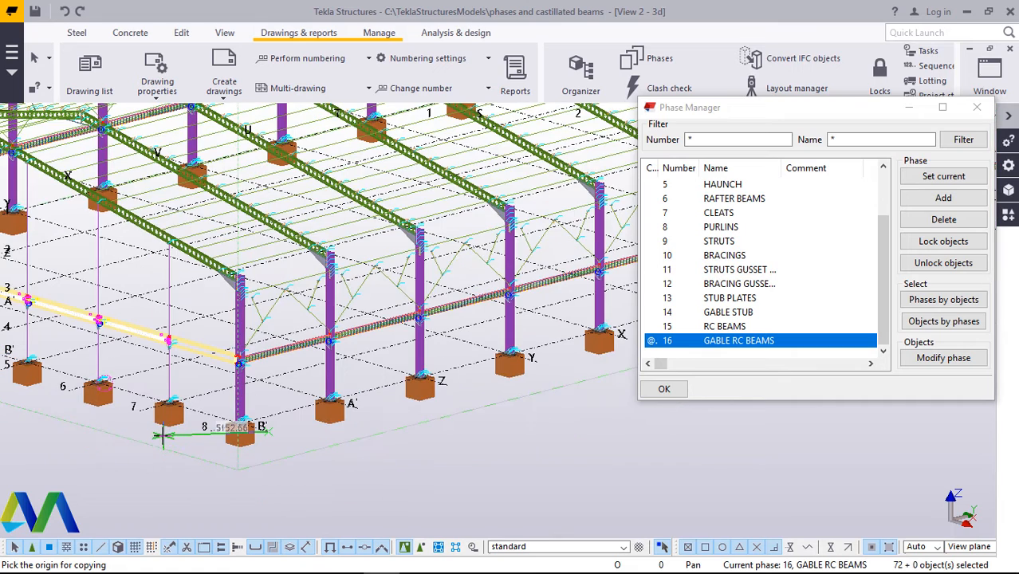
scroll(159, 435, down, 2)
scroll(158, 438, down, 2)
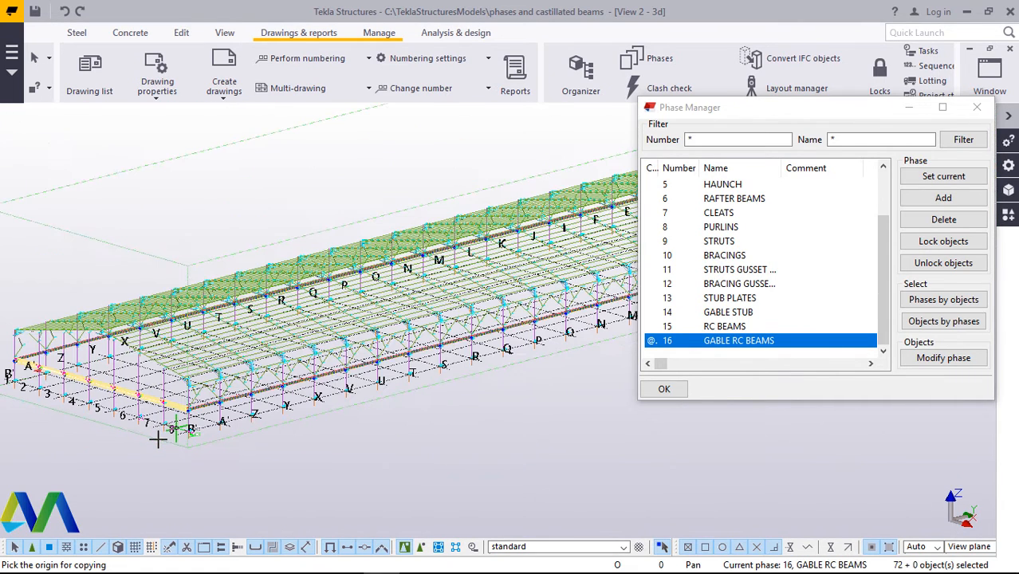
scroll(163, 435, down, 3)
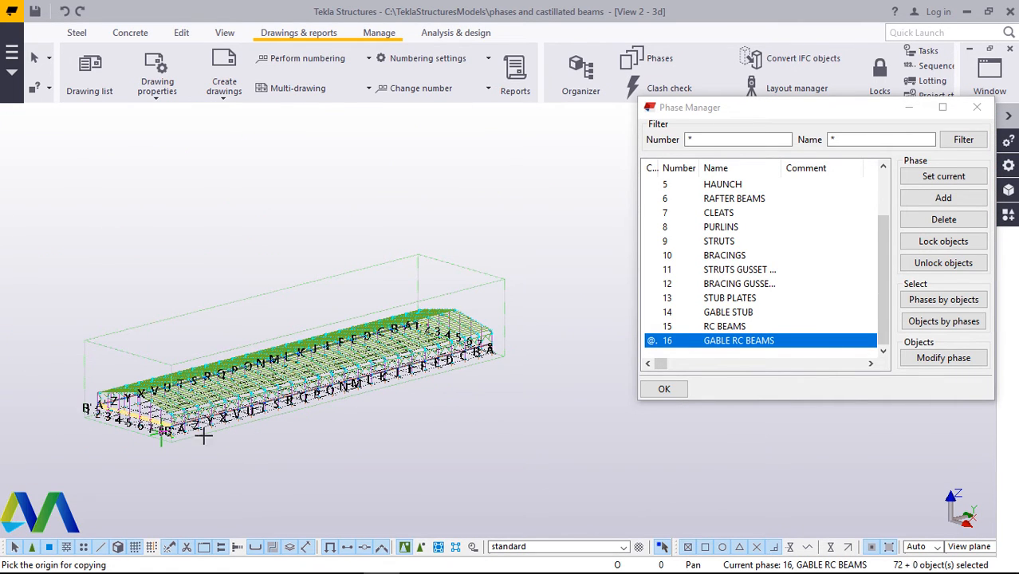
scroll(456, 360, up, 5)
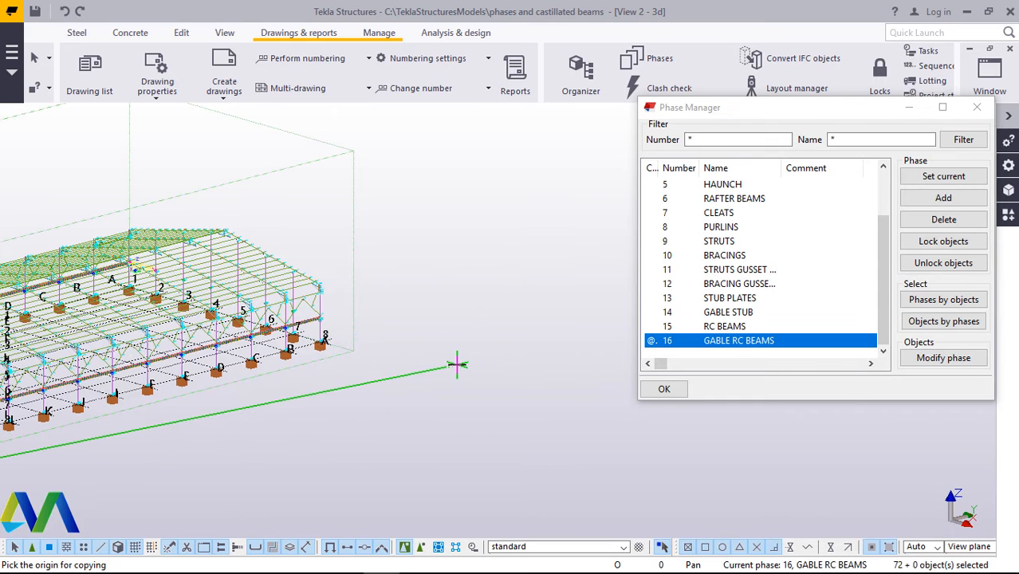
scroll(281, 339, up, 3)
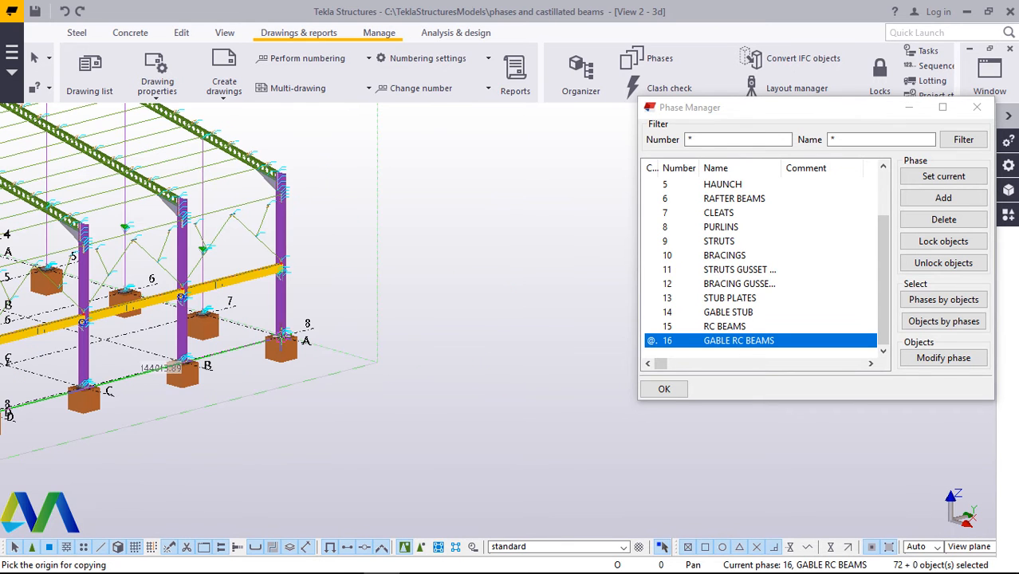
scroll(300, 342, up, 3)
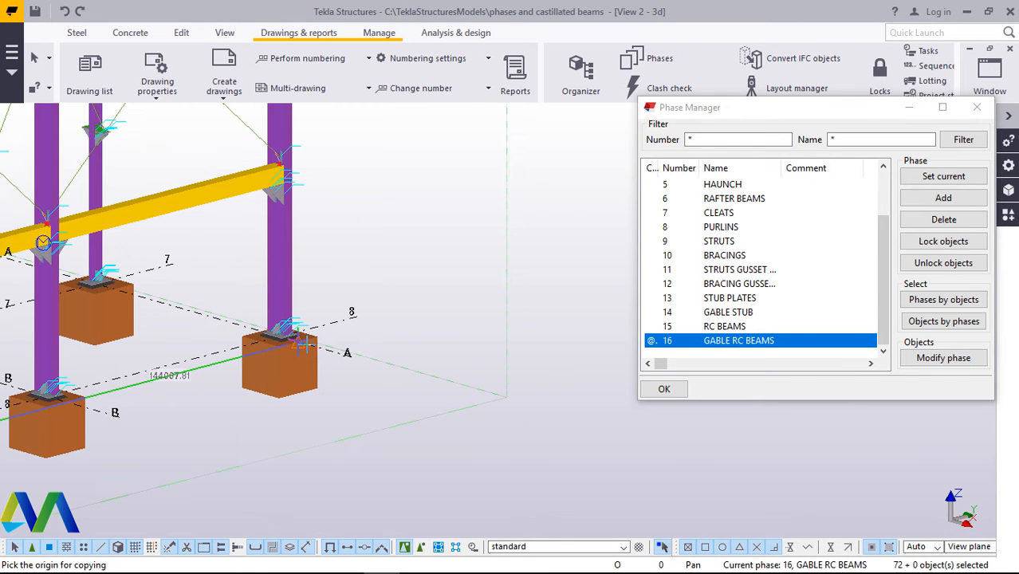
scroll(335, 349, up, 3)
click(348, 351)
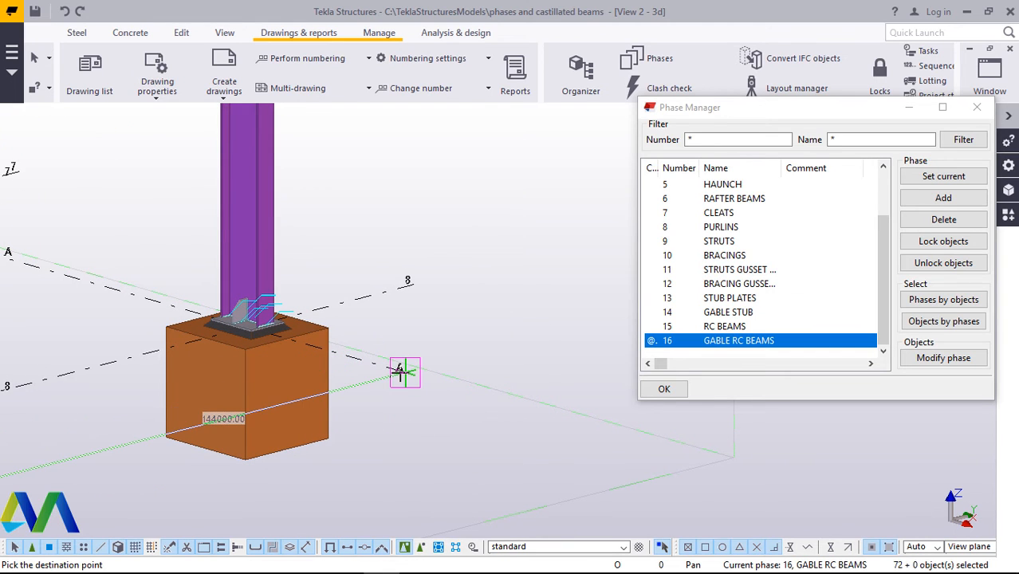
click(401, 372)
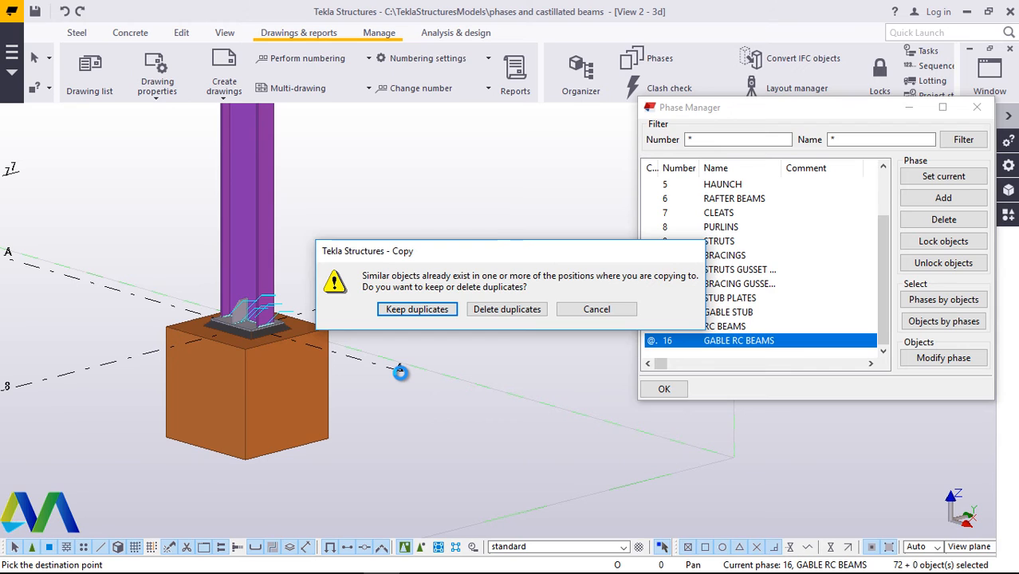
- Delete the duplicates found by the copy, leave the work area unexpanded and end the copy command
click(508, 311)
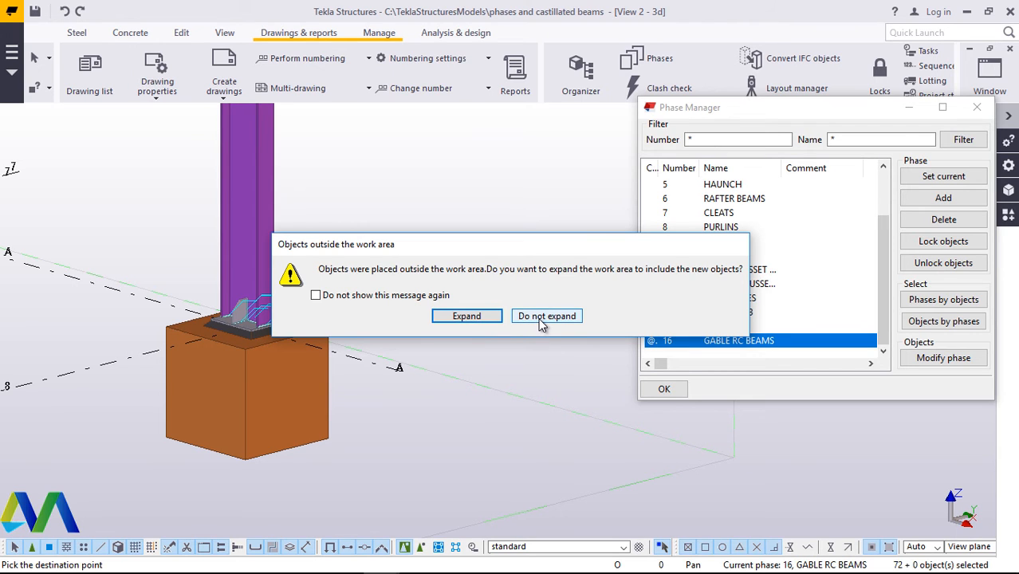
click(542, 317)
scroll(489, 357, down, 2)
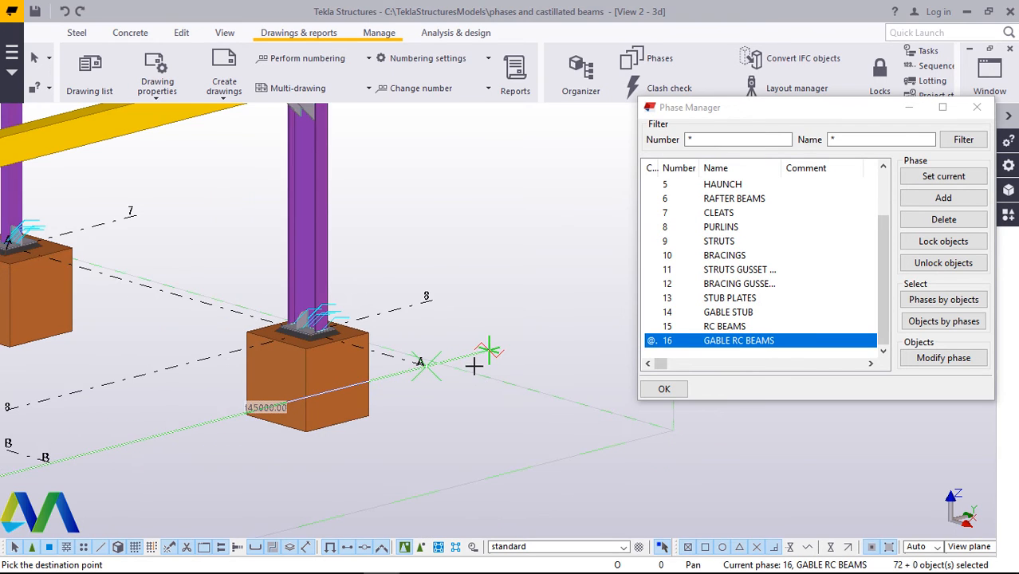
scroll(473, 365, down, 3)
scroll(530, 331, down, 2)
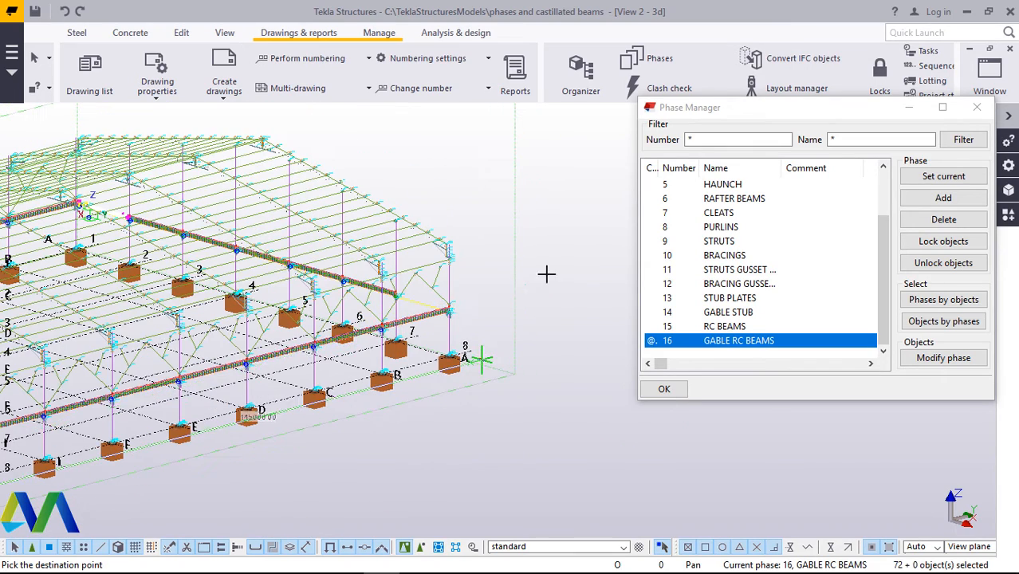
right_click(563, 257)
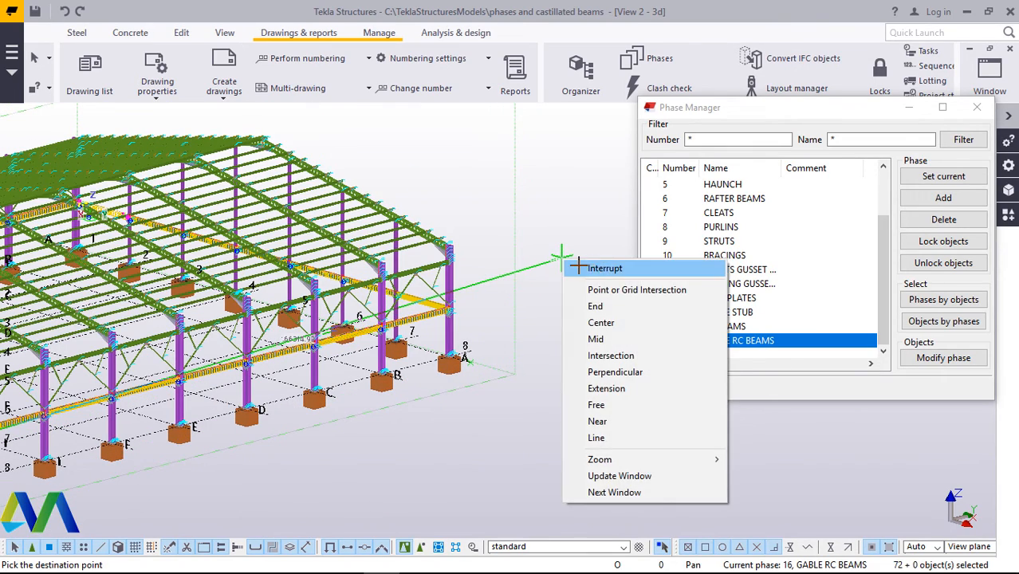
click(570, 268)
- Inspect the gable beam connection at grid A and 8, and close the Phase Manager
scroll(444, 316, up, 3)
scroll(444, 317, up, 3)
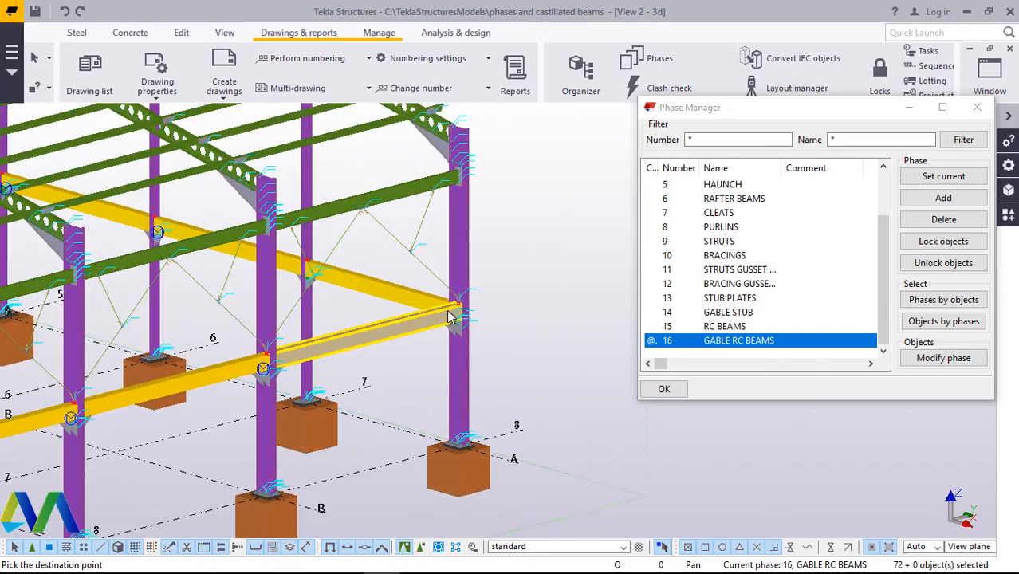
click(661, 389)
- Rotate the model about the grid A and 8 corner and inspect the gable beam connection at grid A and 1
scroll(600, 374, down, 5)
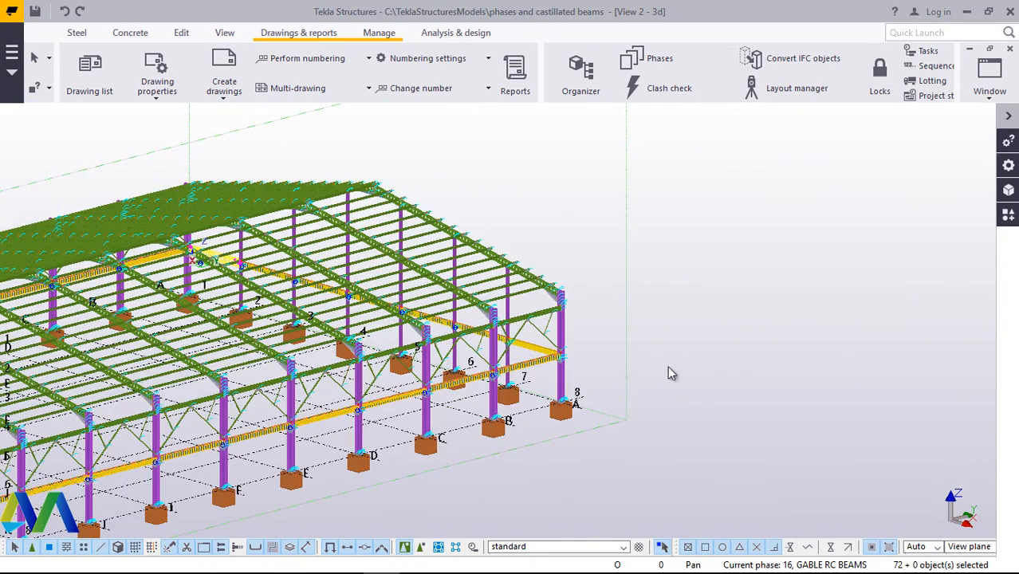
scroll(670, 373, down, 1)
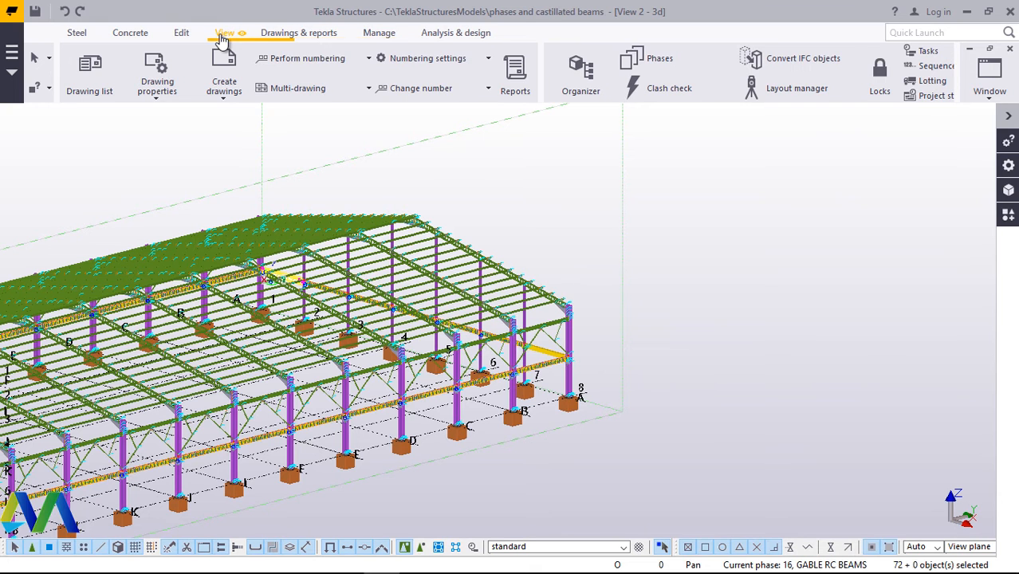
click(224, 33)
click(560, 81)
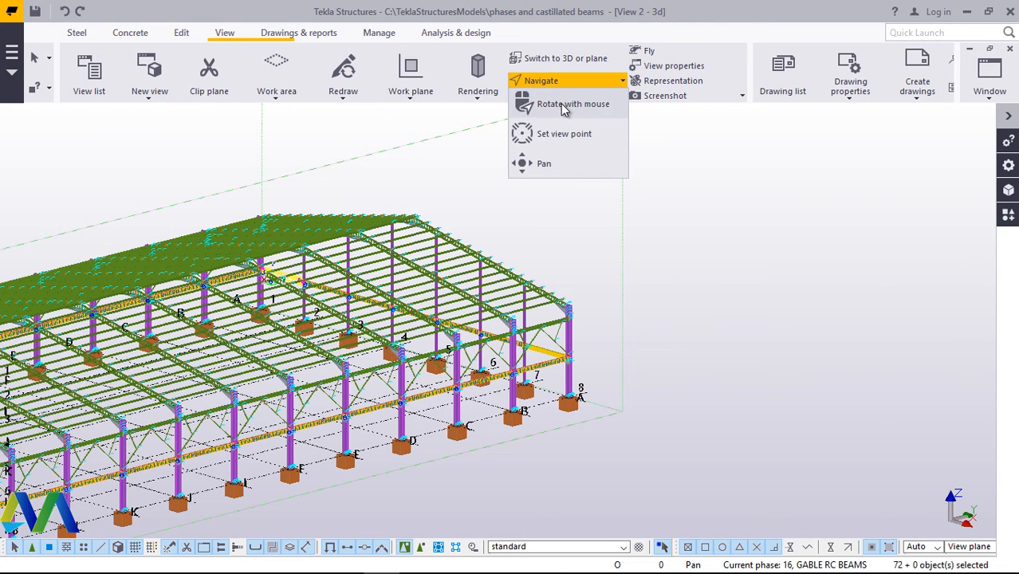
click(563, 109)
click(575, 360)
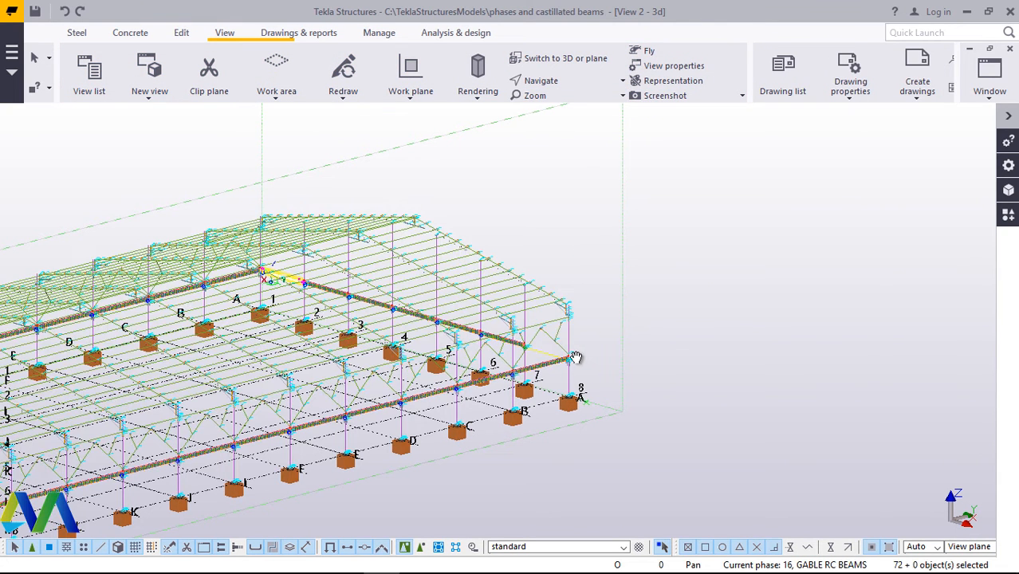
drag(571, 357, 700, 319)
scroll(796, 282, up, 6)
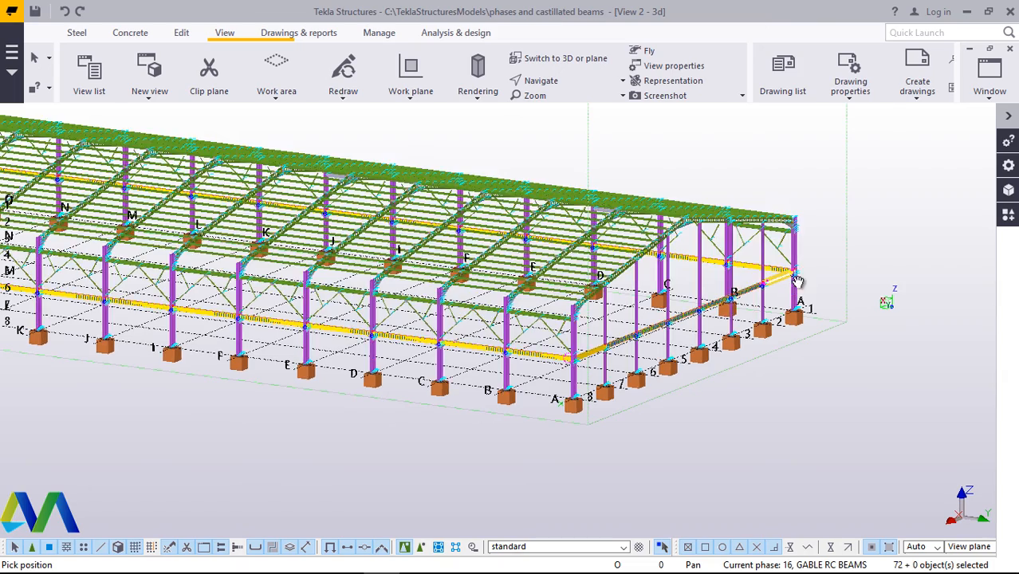
scroll(890, 241, up, 2)
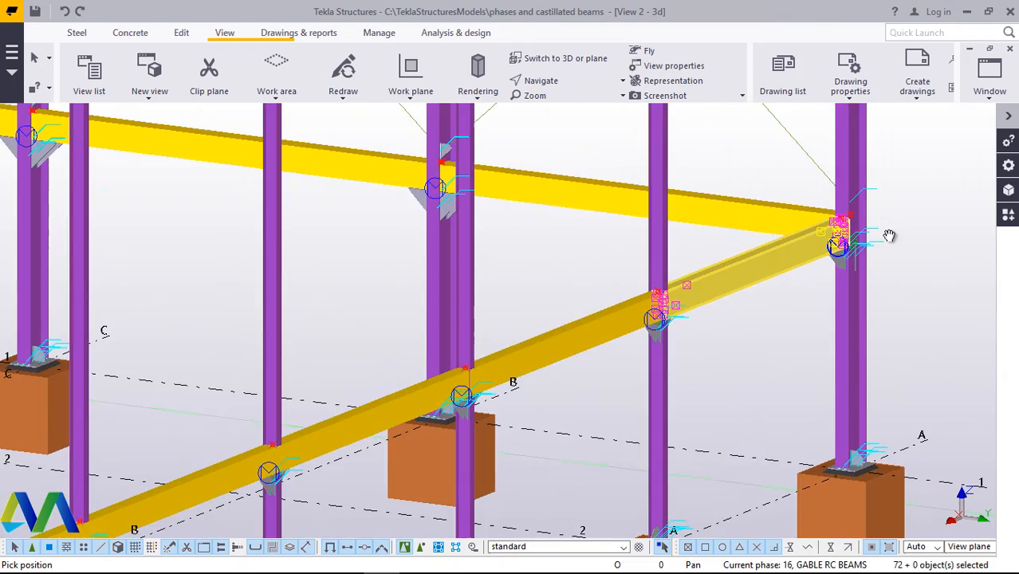
scroll(744, 347, up, 1)
- End the mouse rotation and examine the row of gable beams on grid line A from grid 1 to grid 8
right_click(744, 347)
click(786, 112)
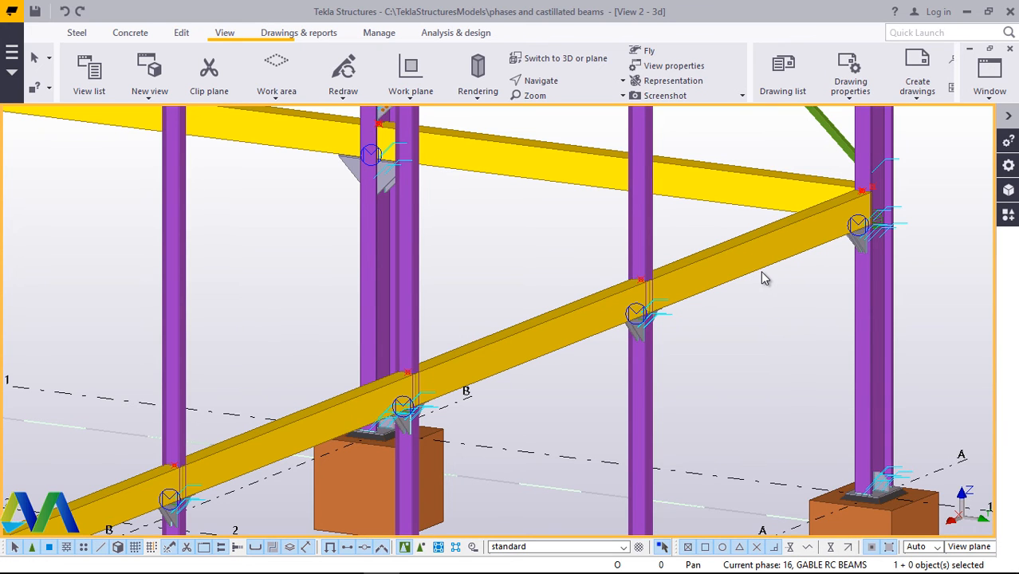
scroll(767, 266, down, 5)
ctrl+middle_drag(783, 268, 518, 421)
scroll(518, 420, up, 4)
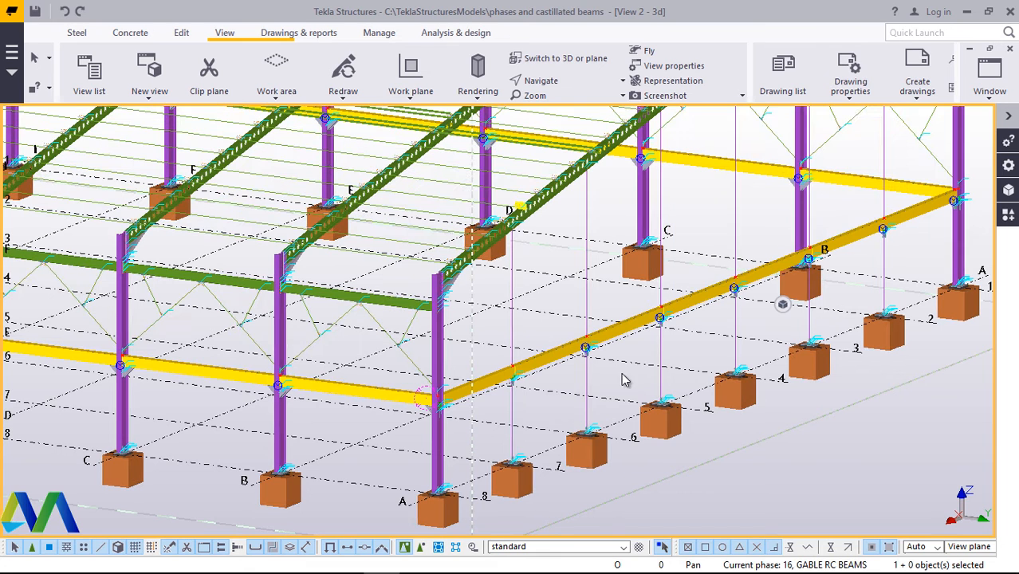
click(664, 389)
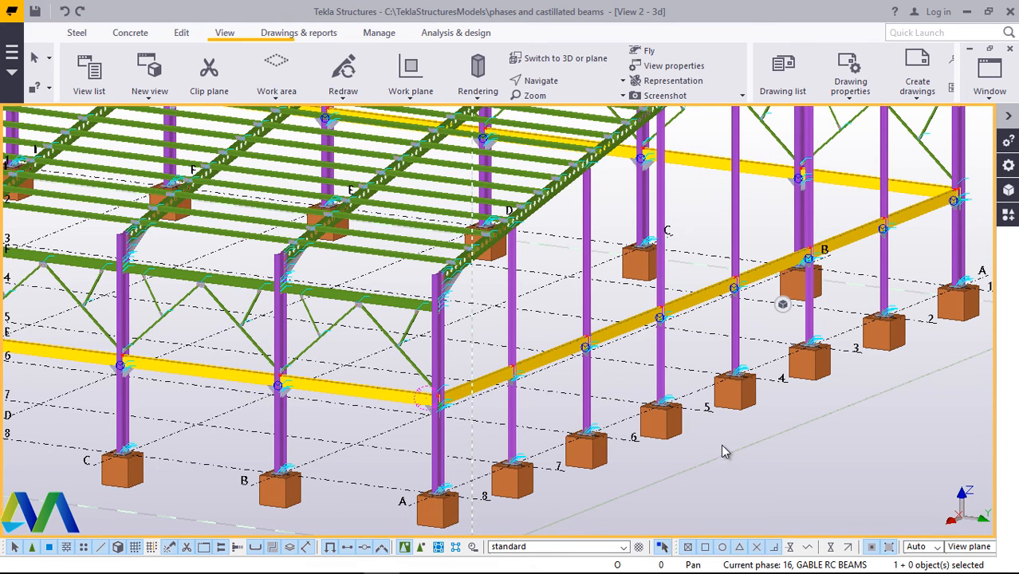
- Set the projection of the 3d view to Perspective and close the view properties
double_click(718, 447)
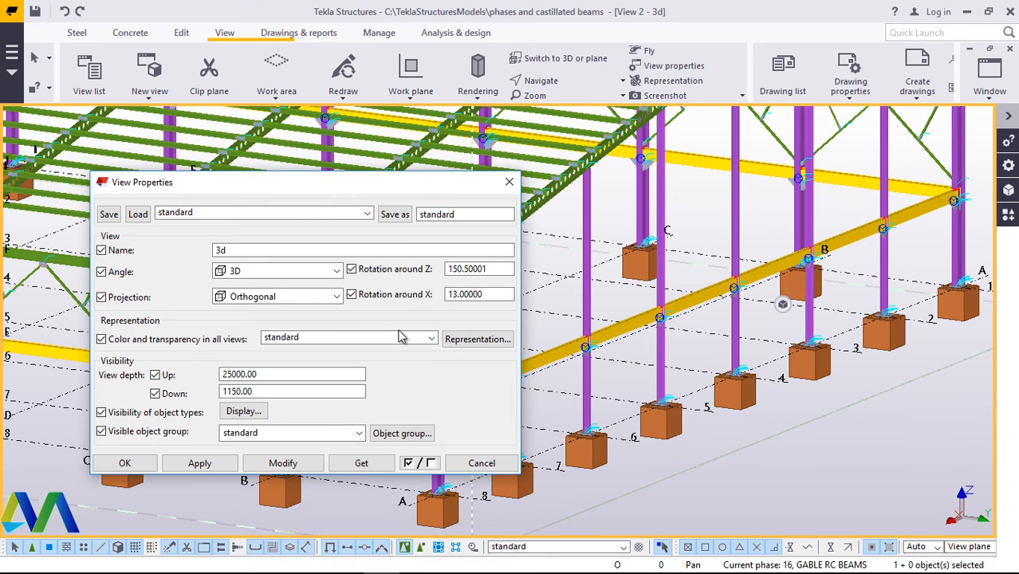
click(337, 297)
click(270, 333)
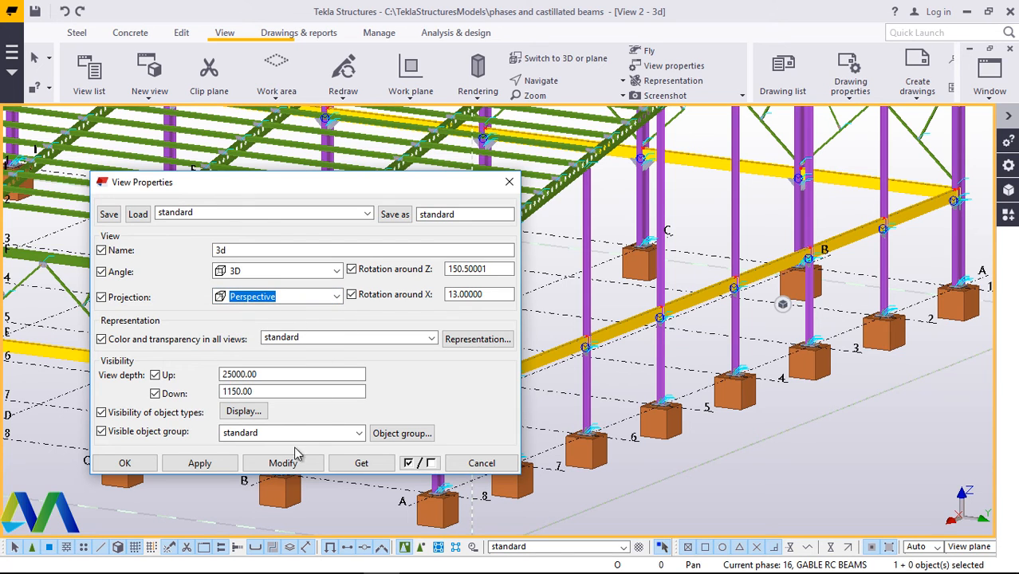
click(251, 466)
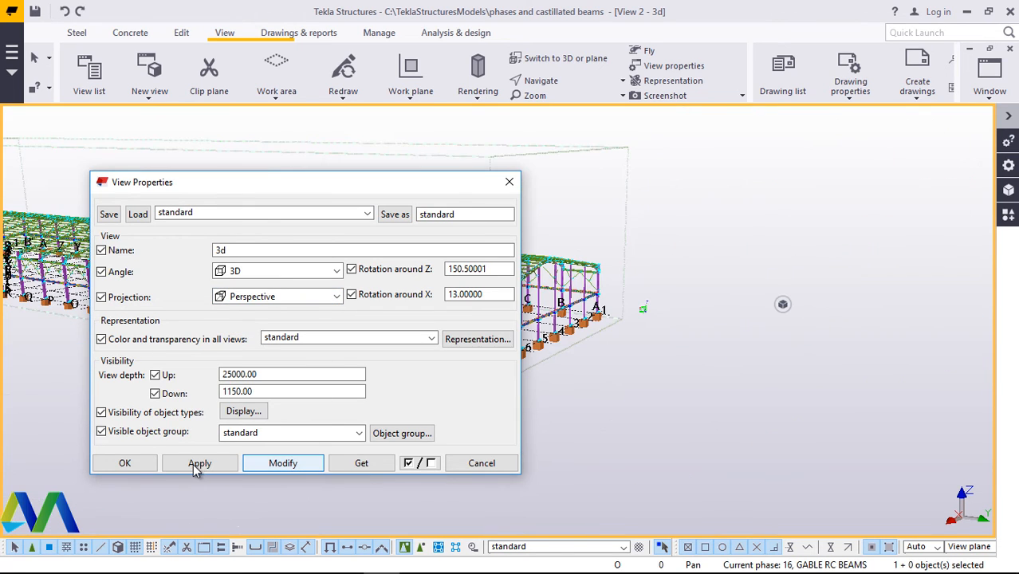
click(158, 453)
- Review the columns and RC beams along grid line 8, rotating the perspective view about the footing at grid M
scroll(201, 307, up, 6)
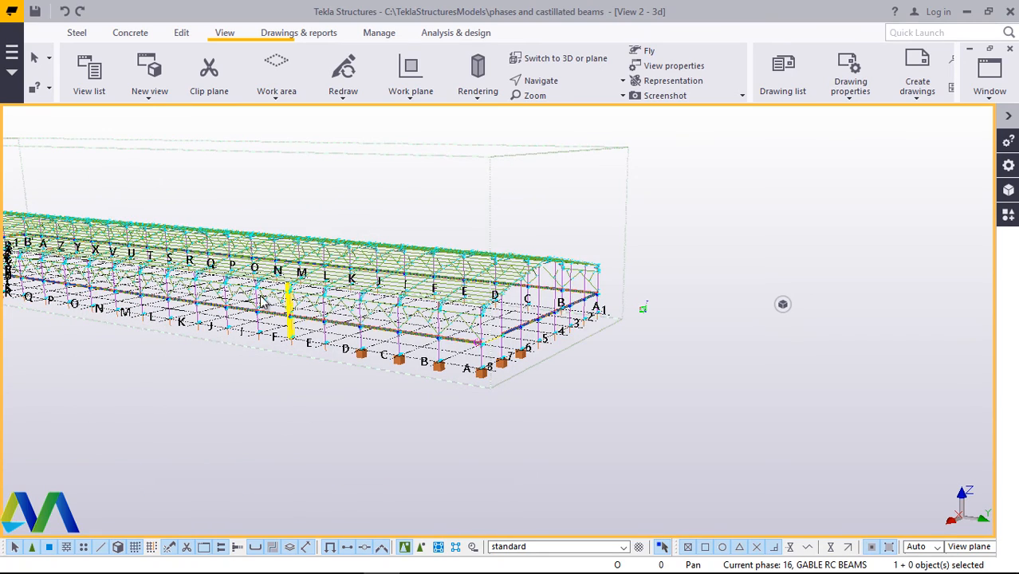
scroll(753, 341, down, 5)
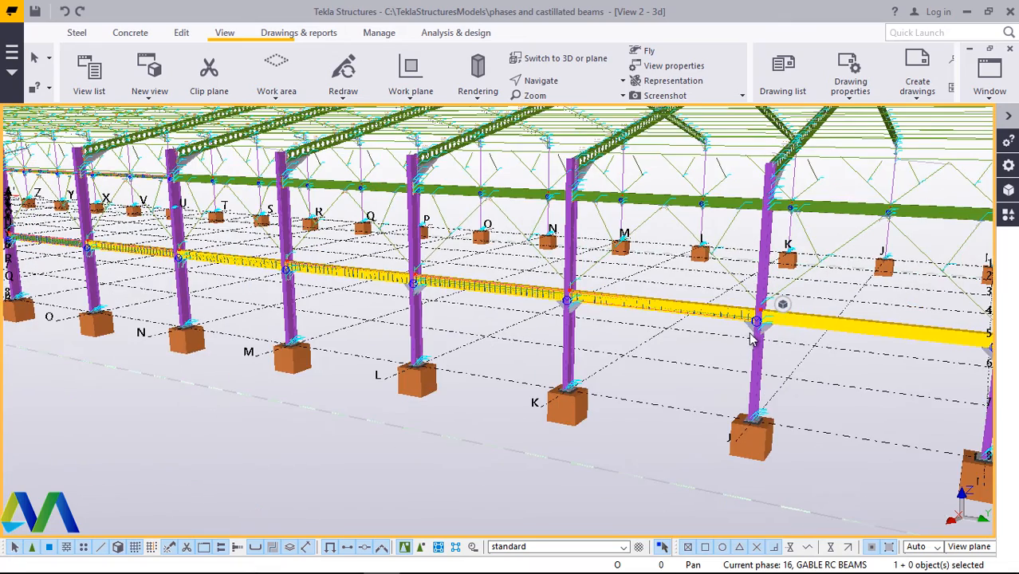
key(ctrl+Right)
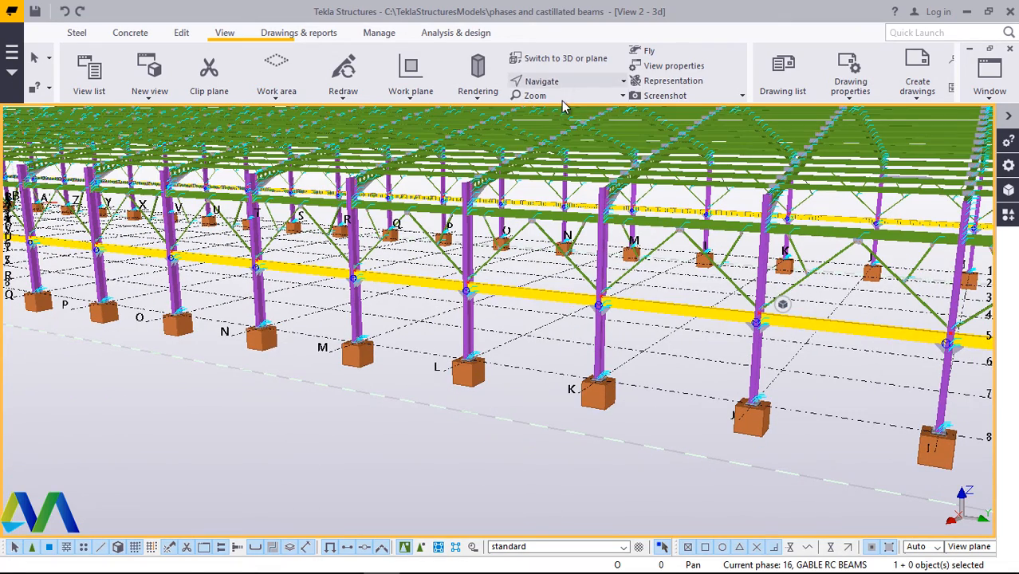
click(550, 81)
click(543, 102)
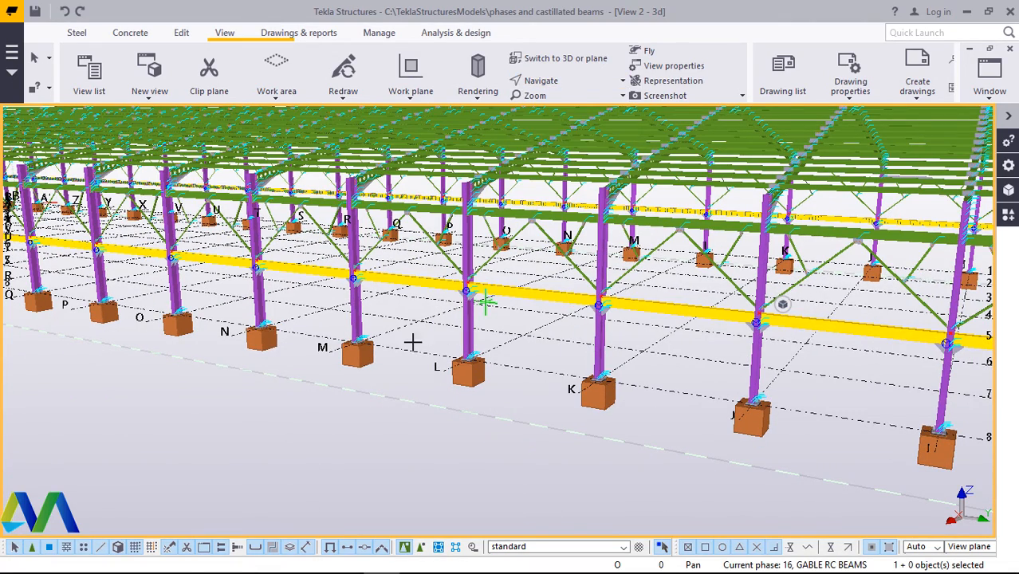
click(373, 354)
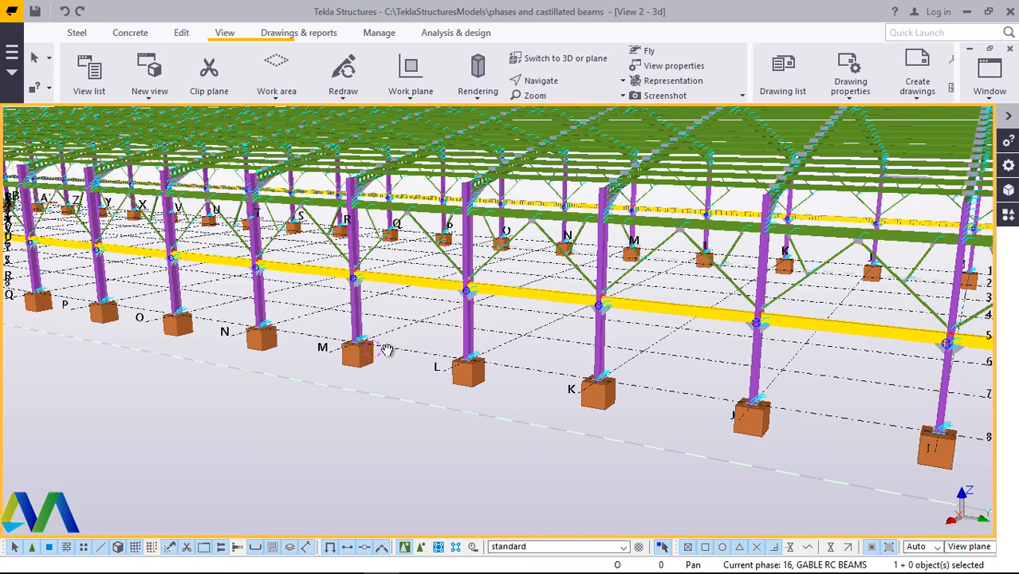
drag(448, 347, 512, 325)
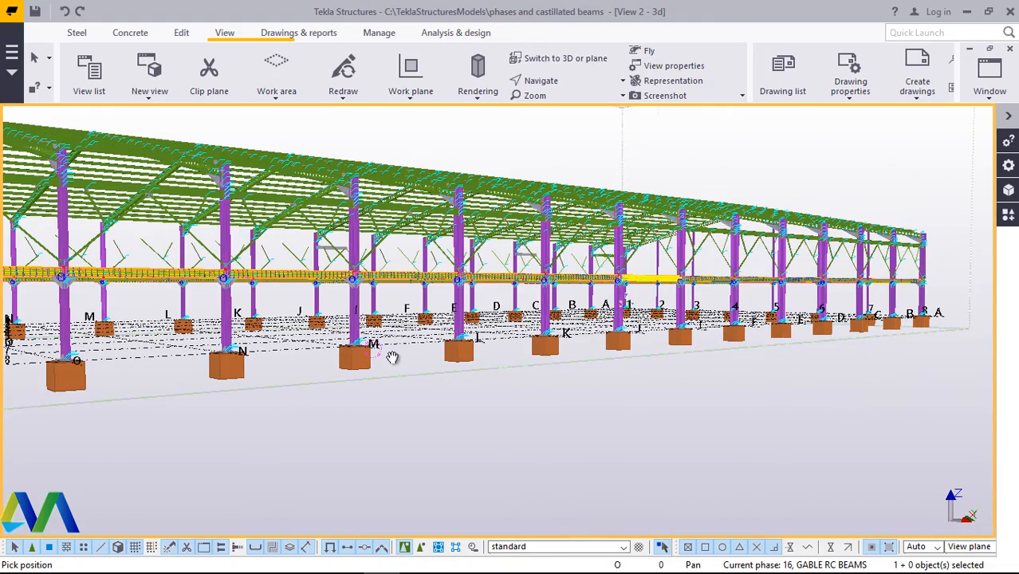
drag(409, 345, 491, 308)
- Examine the building interior towards the grid A and 1 corner, ending with an overview of the whole structure
scroll(492, 307, up, 2)
scroll(566, 294, up, 4)
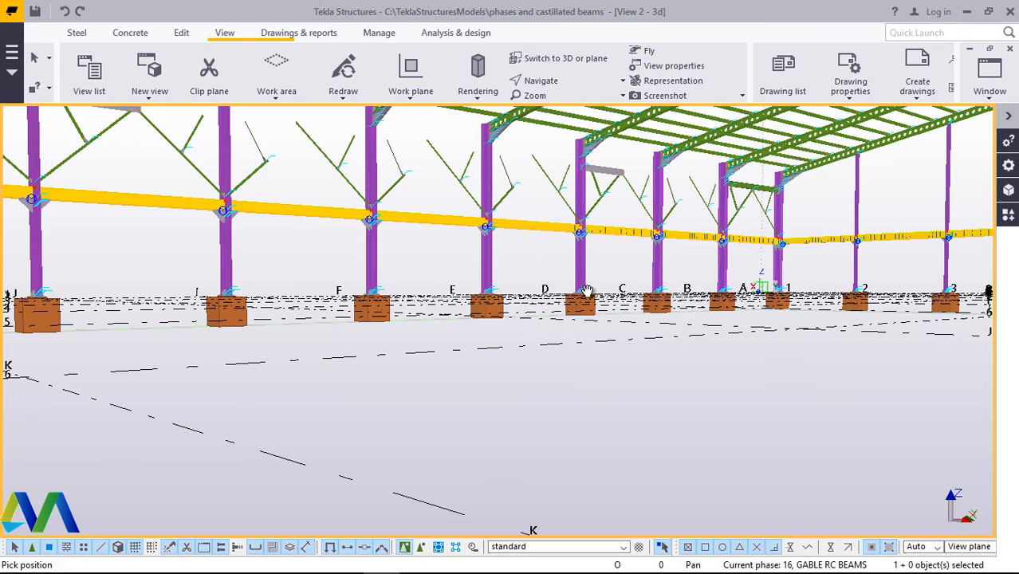
drag(586, 292, 585, 304)
scroll(579, 307, up, 3)
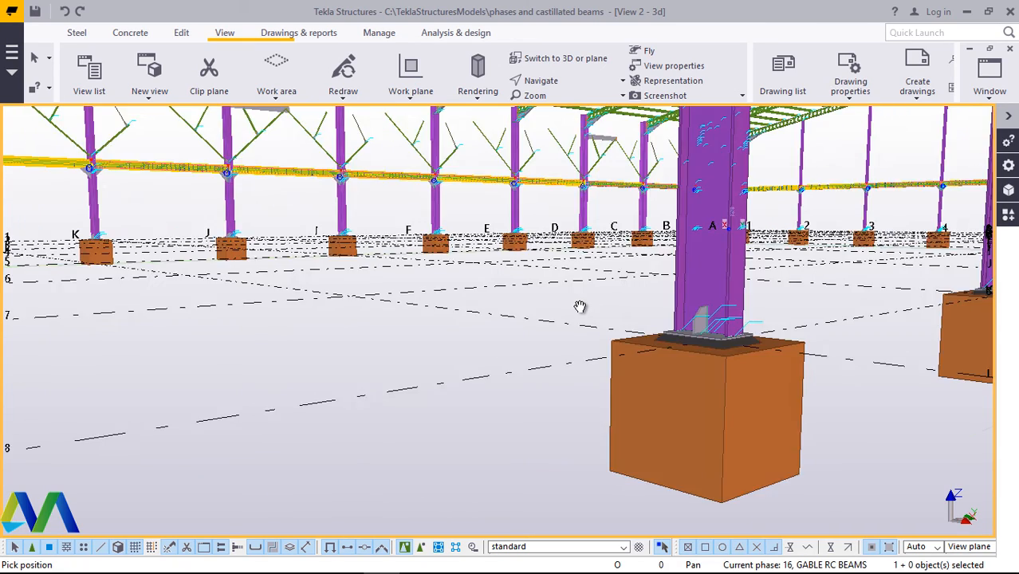
scroll(580, 305, down, 5)
scroll(584, 307, down, 3)
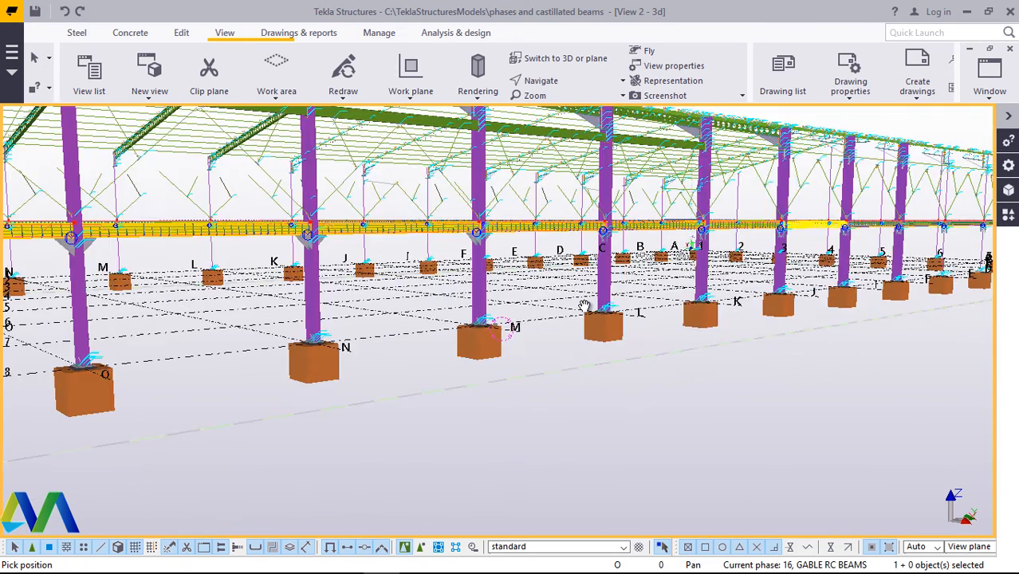
scroll(586, 307, down, 3)
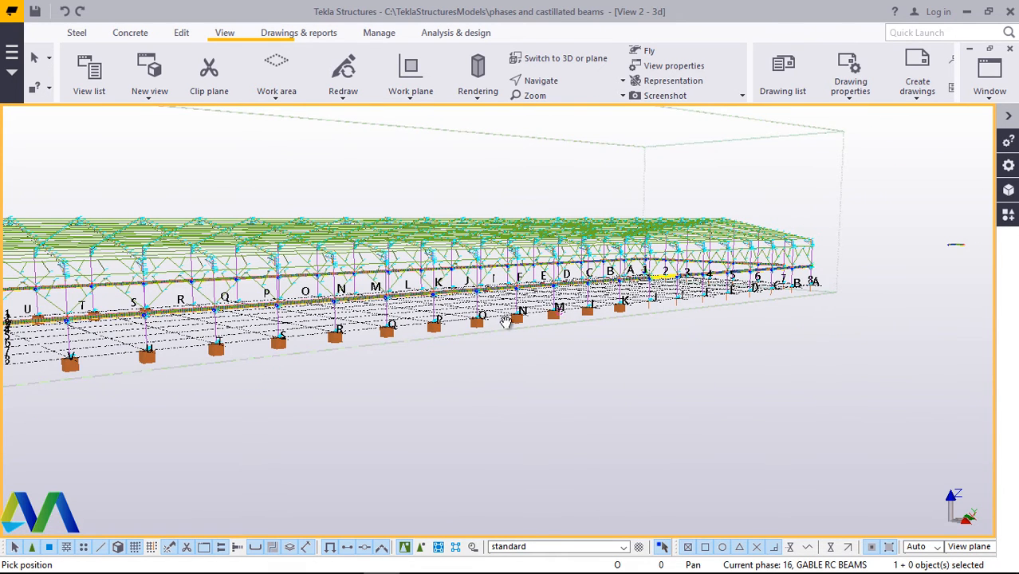
scroll(418, 328, down, 3)
scroll(447, 335, down, 2)
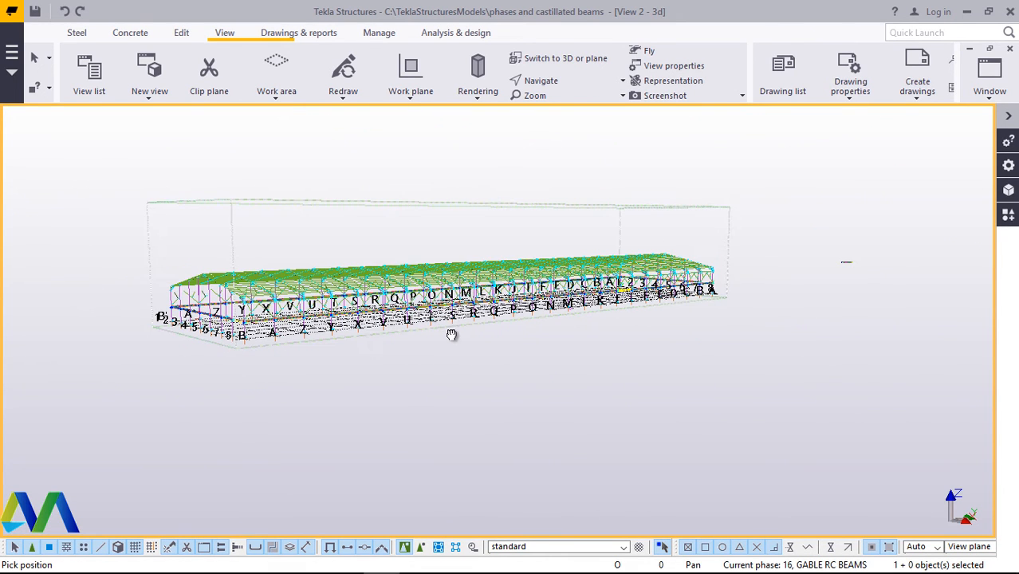
- Inspect the building interior in perspective from the grid B' gable end towards grid line A
mouse_move(471, 336)
ctrl+middle_down()
mouse_move(518, 333)
mouse_move(459, 347)
ctrl+middle_up()
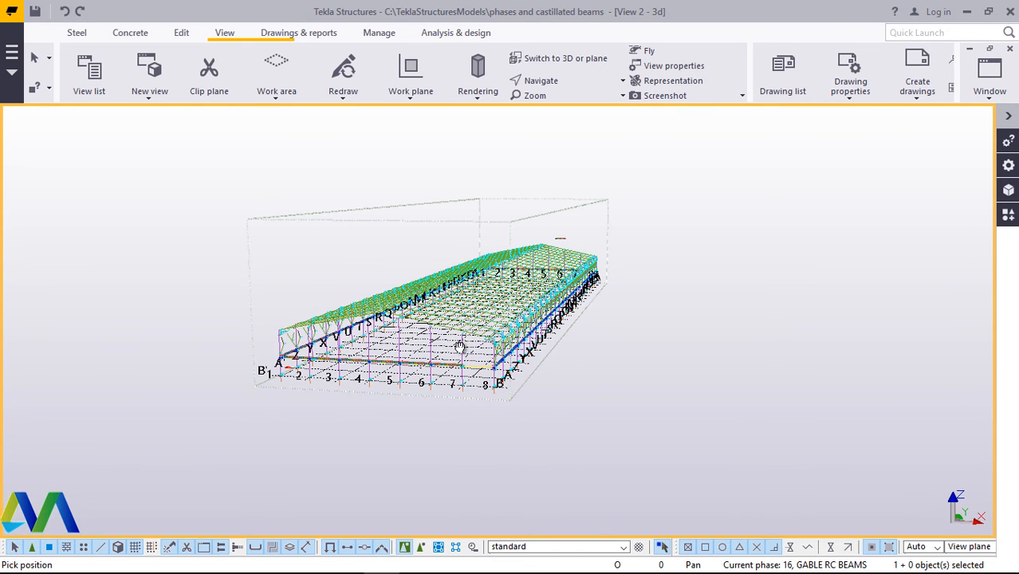
scroll(369, 364, up, 5)
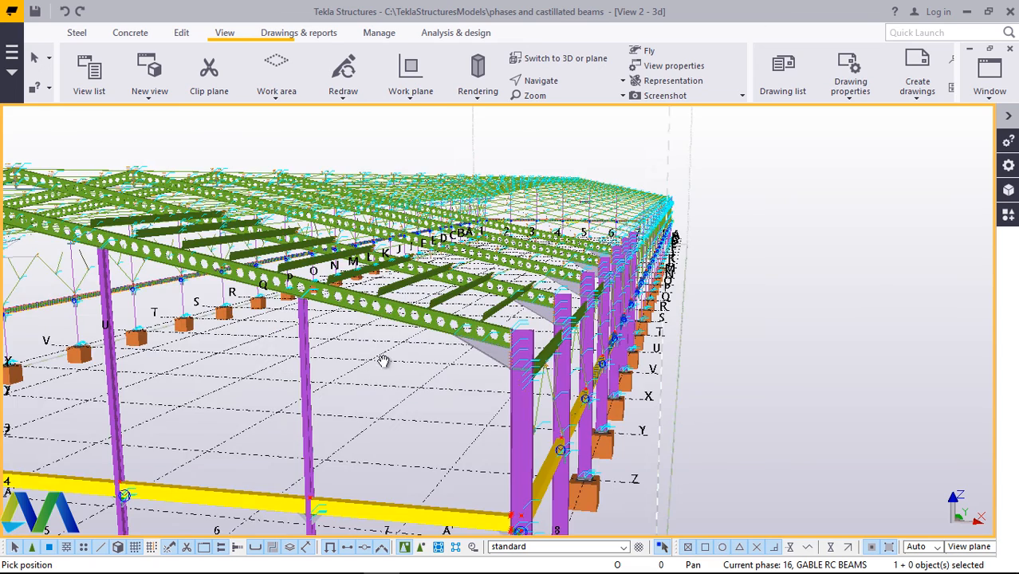
scroll(435, 346, up, 5)
scroll(549, 295, down, 2)
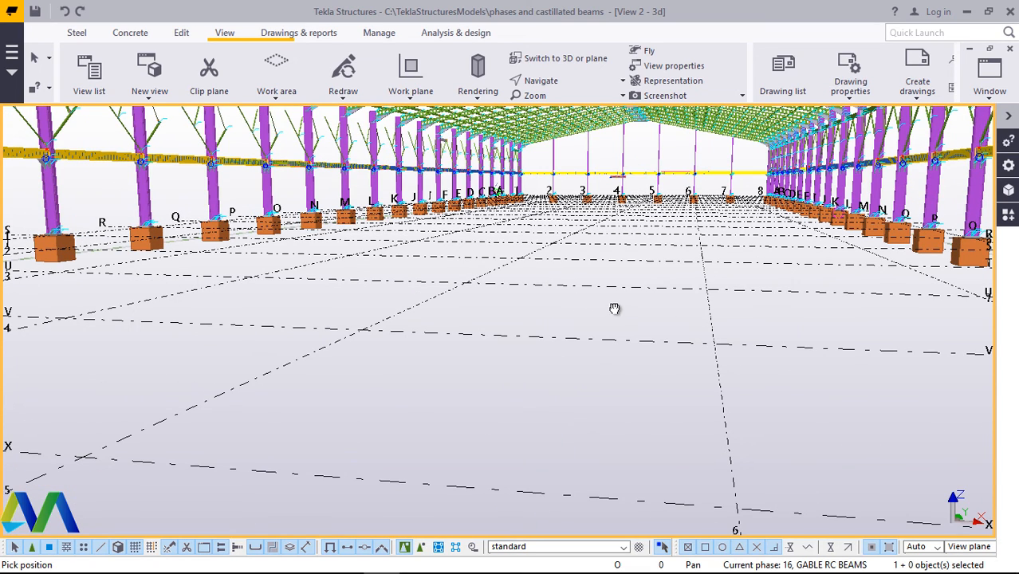
scroll(615, 306, up, 2)
scroll(441, 389, up, 3)
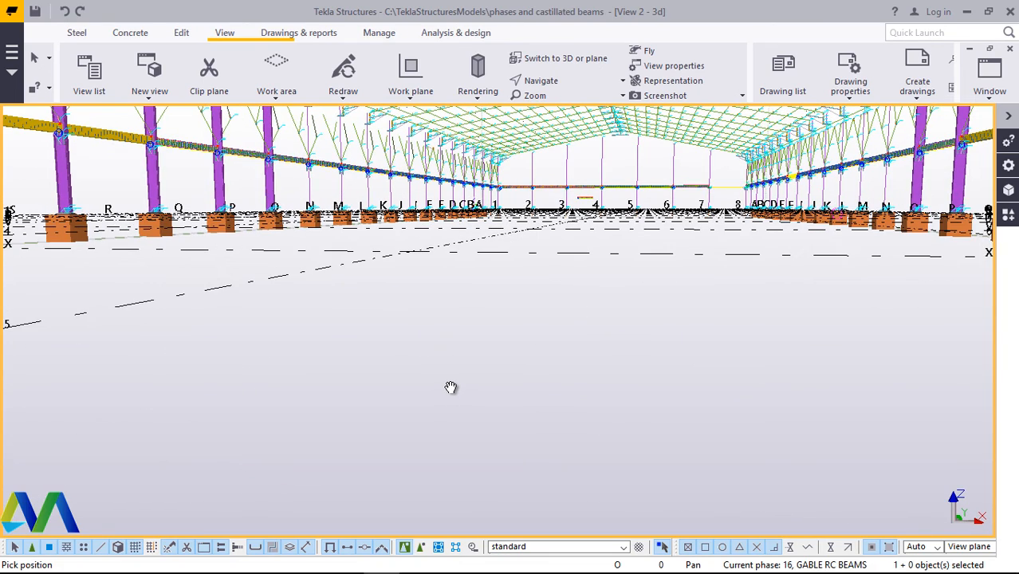
scroll(451, 386, down, 3)
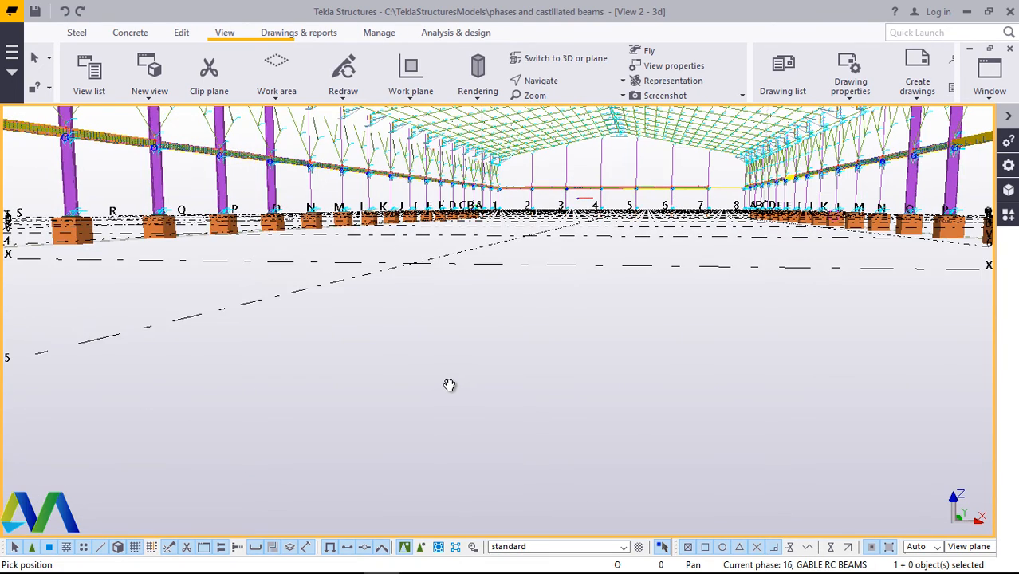
scroll(449, 385, down, 1)
scroll(452, 380, down, 1)
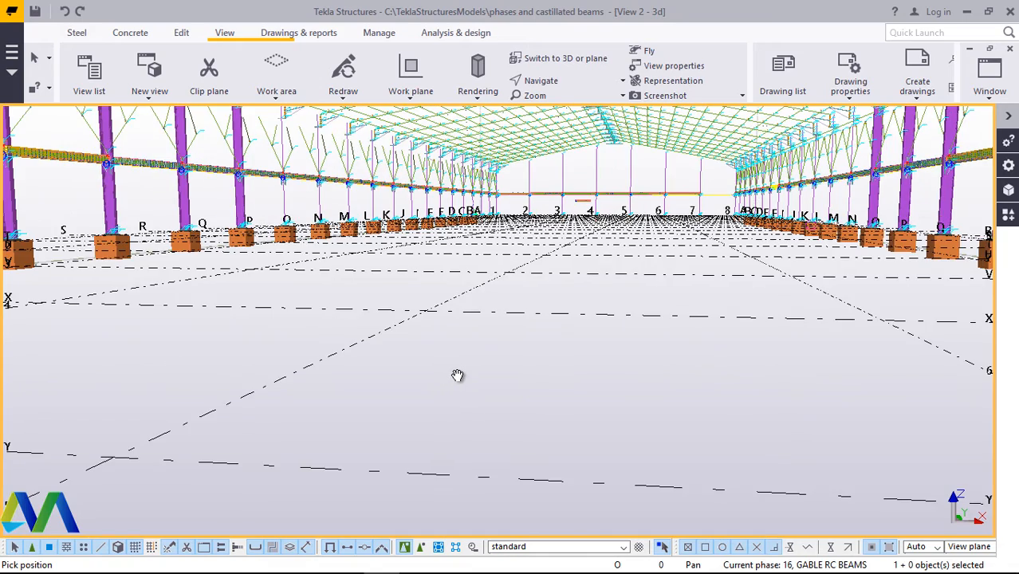
scroll(459, 375, down, 1)
scroll(460, 372, up, 1)
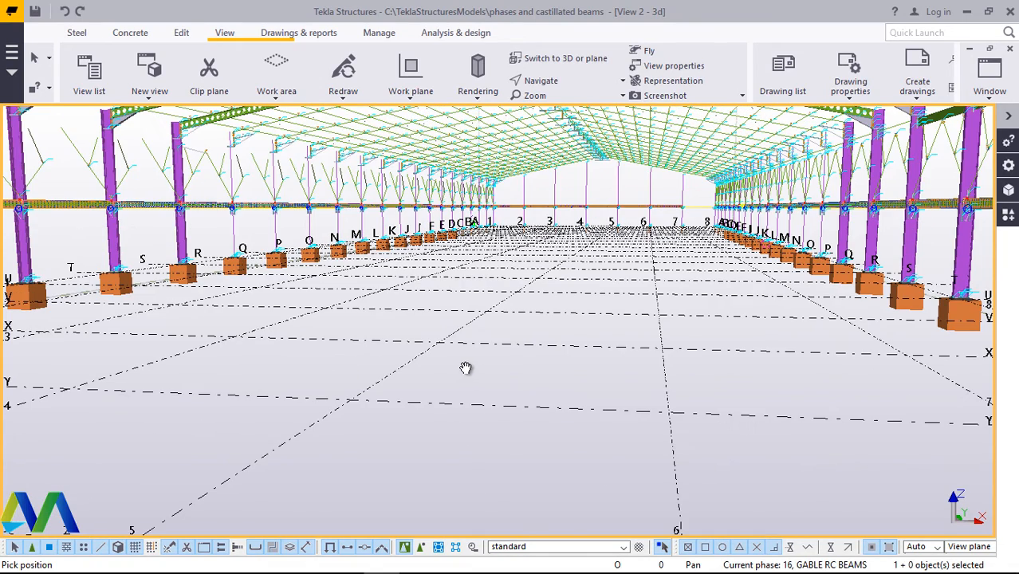
scroll(471, 366, down, 3)
scroll(511, 368, down, 1)
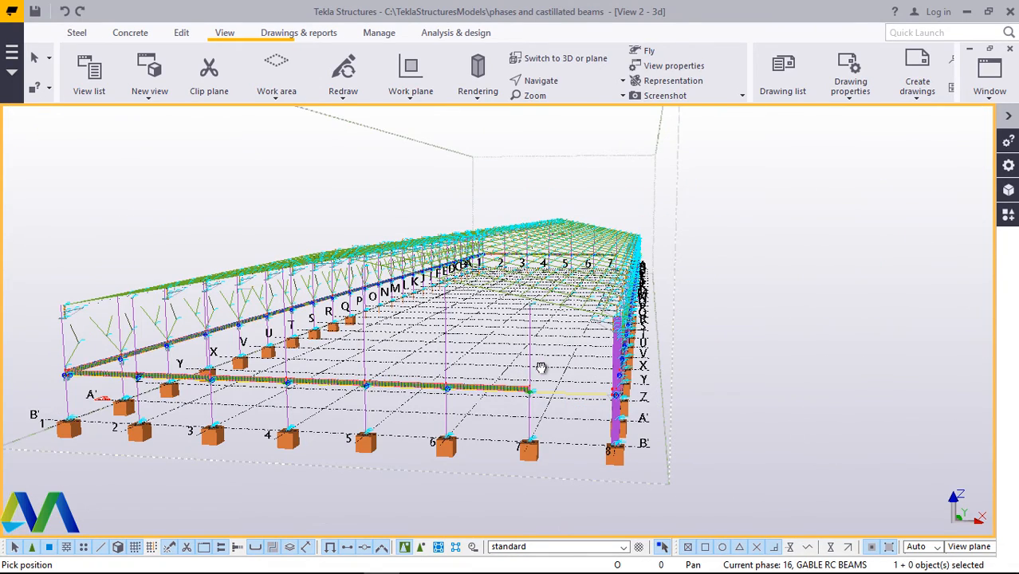
- Examine the grid line 1 side of the building and its RC beams towards the grid A gable
ctrl+middle_drag(610, 369, 594, 380)
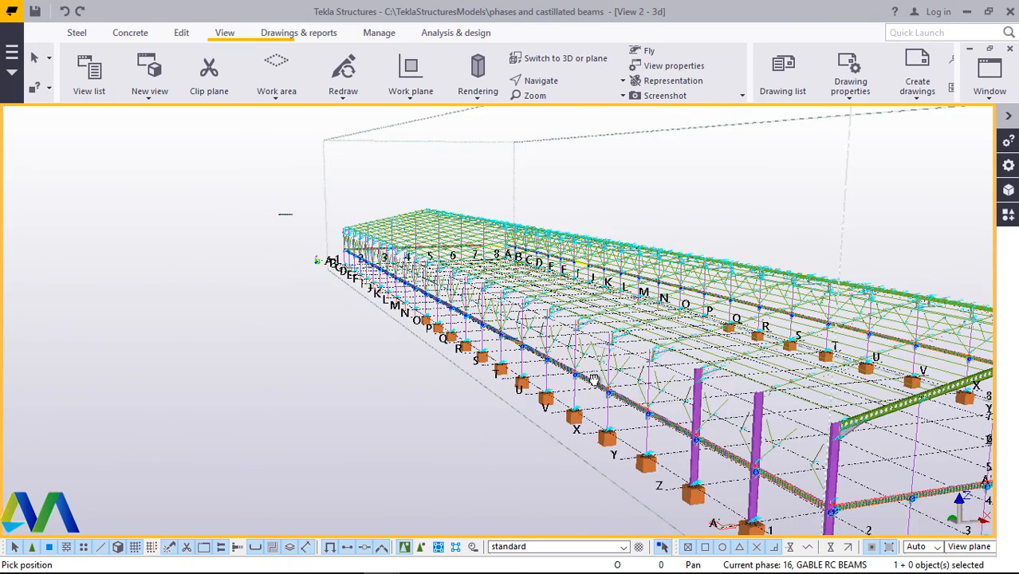
scroll(319, 202, up, 2)
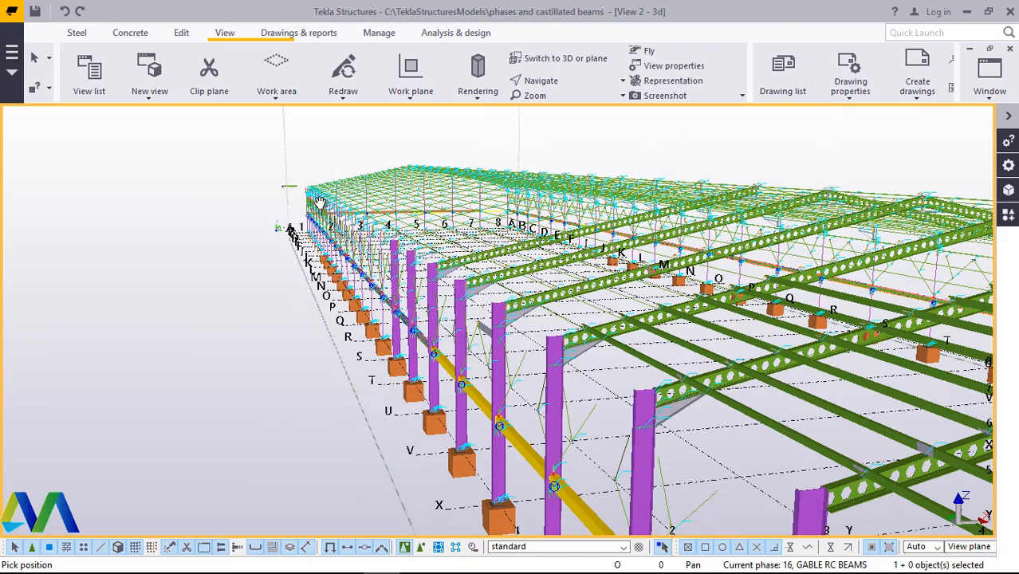
scroll(319, 202, up, 6)
scroll(447, 284, down, 1)
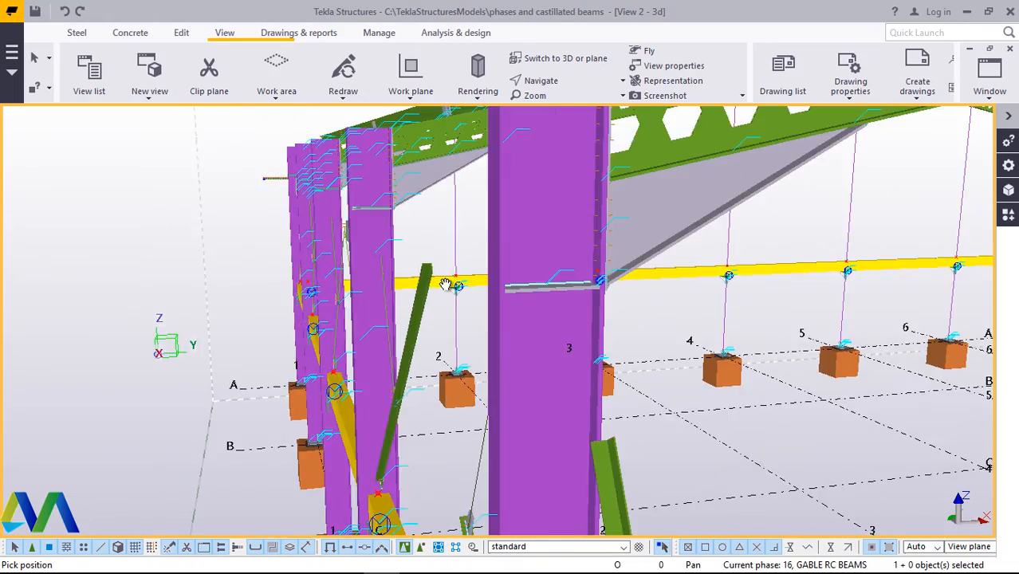
scroll(447, 285, down, 4)
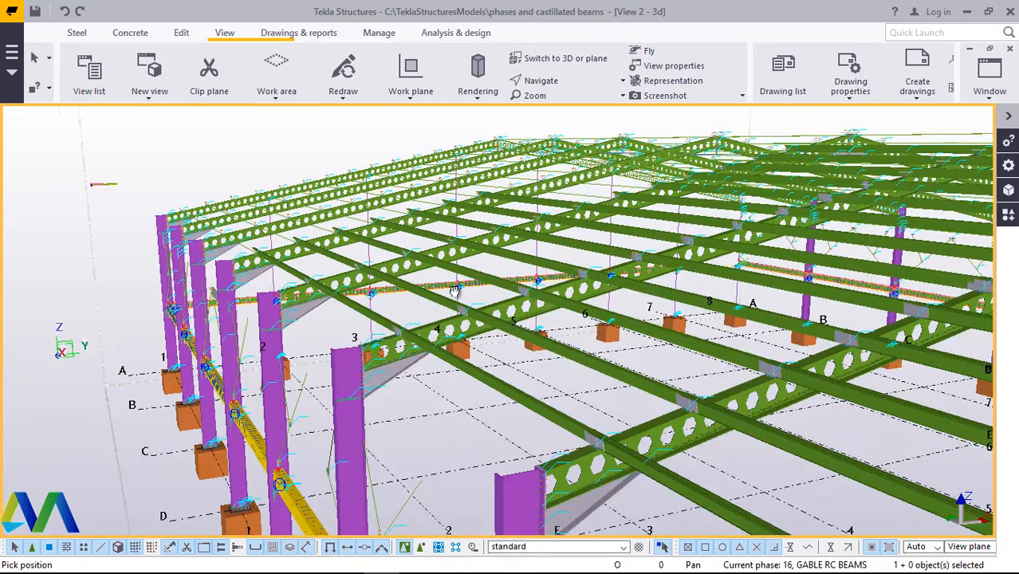
- Delete the small stray object floating outside the building near the grid A and 1 corner
scroll(60, 200, down, 1)
scroll(71, 181, up, 4)
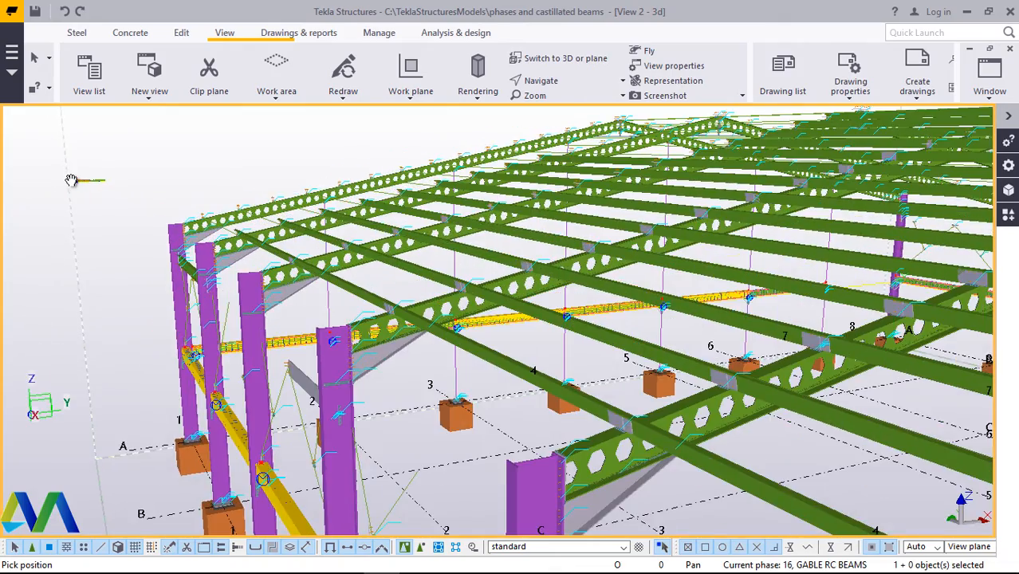
scroll(71, 180, up, 5)
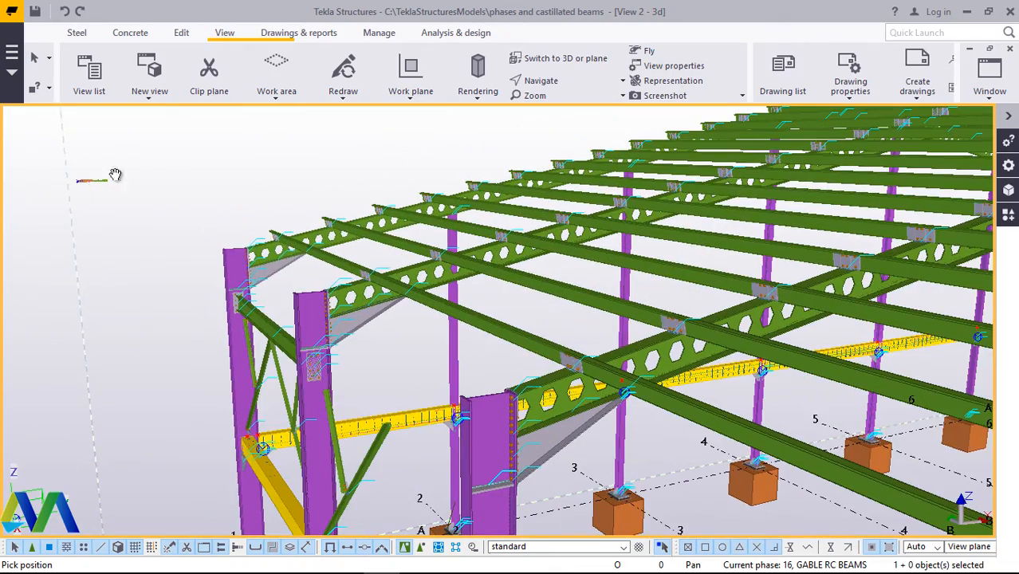
right_click(205, 174)
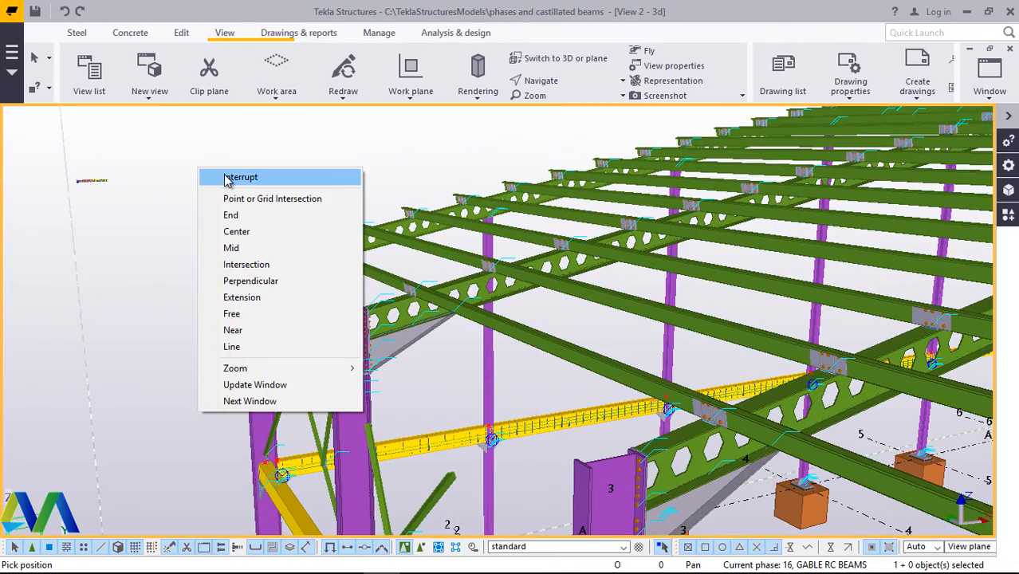
click(226, 179)
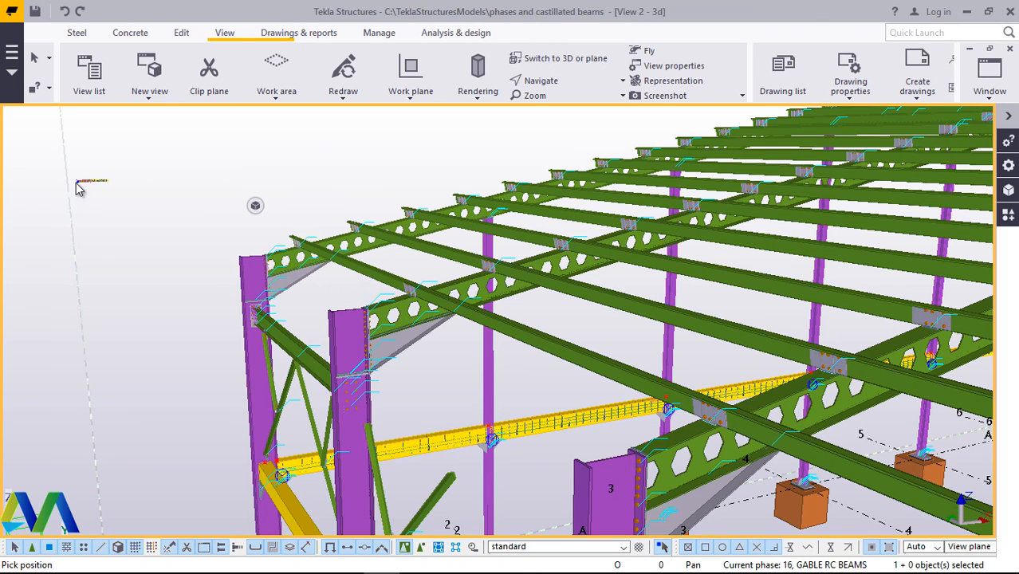
drag(142, 147, 76, 200)
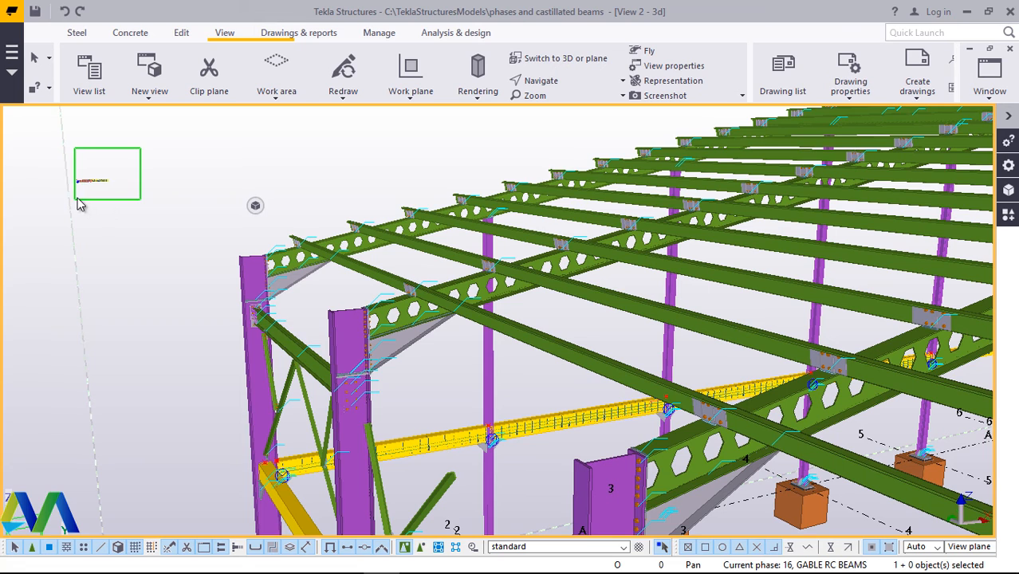
right_click(179, 165)
click(230, 257)
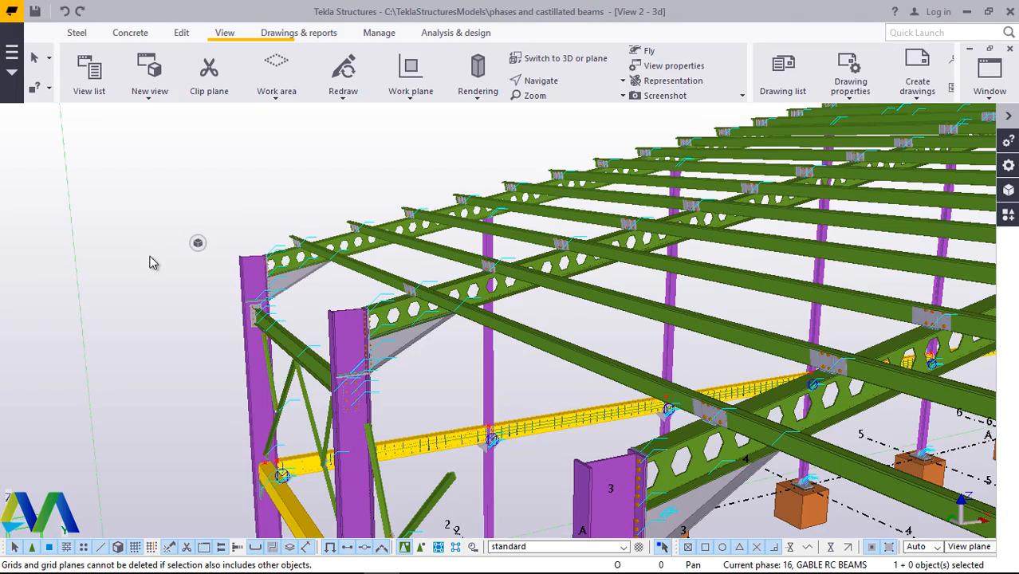
- Set the view point at a column and RC beam joint on grid line 1 and view the surrounding frame and bracing
scroll(154, 263, down, 4)
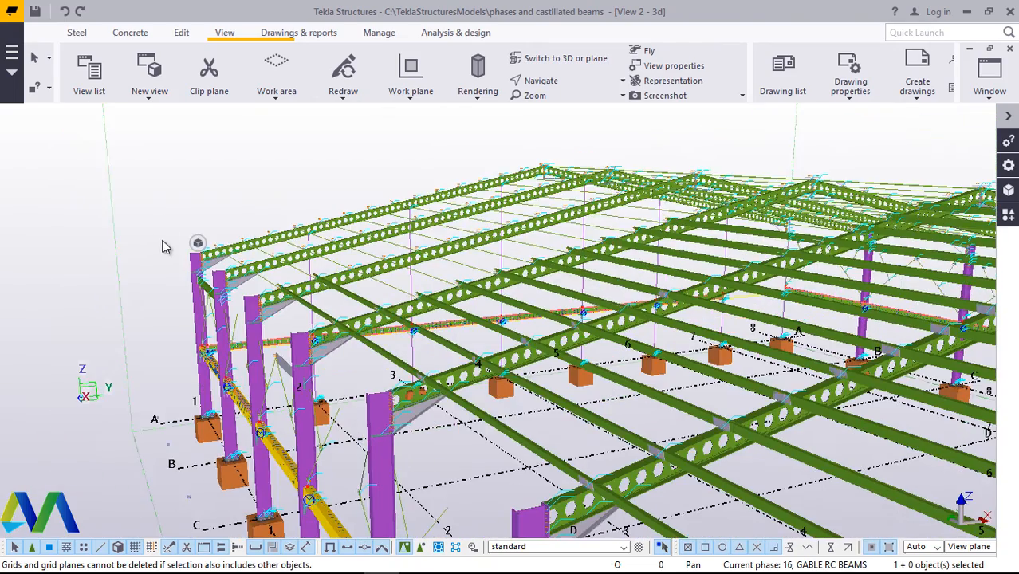
scroll(185, 244, down, 2)
click(543, 81)
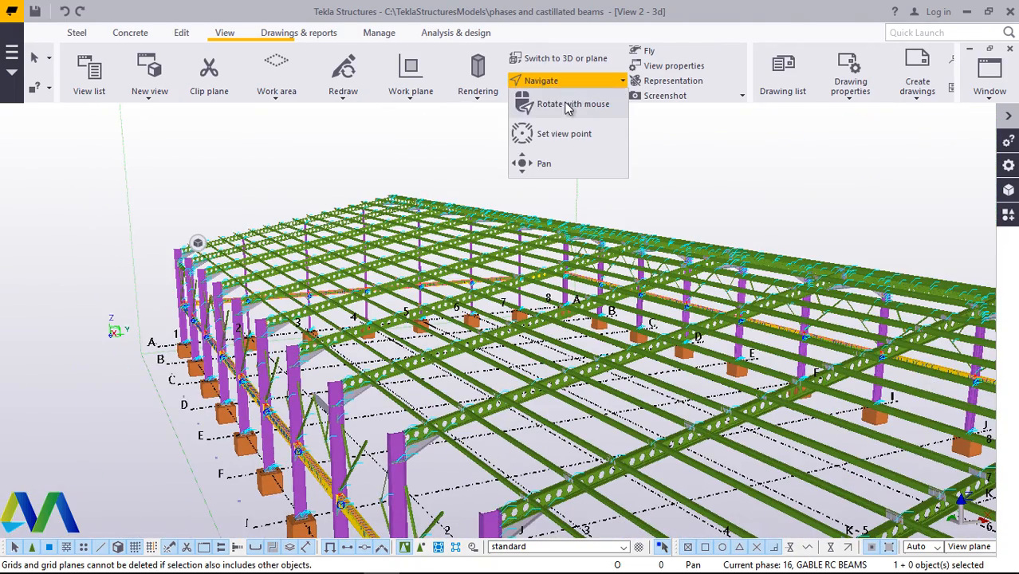
click(558, 134)
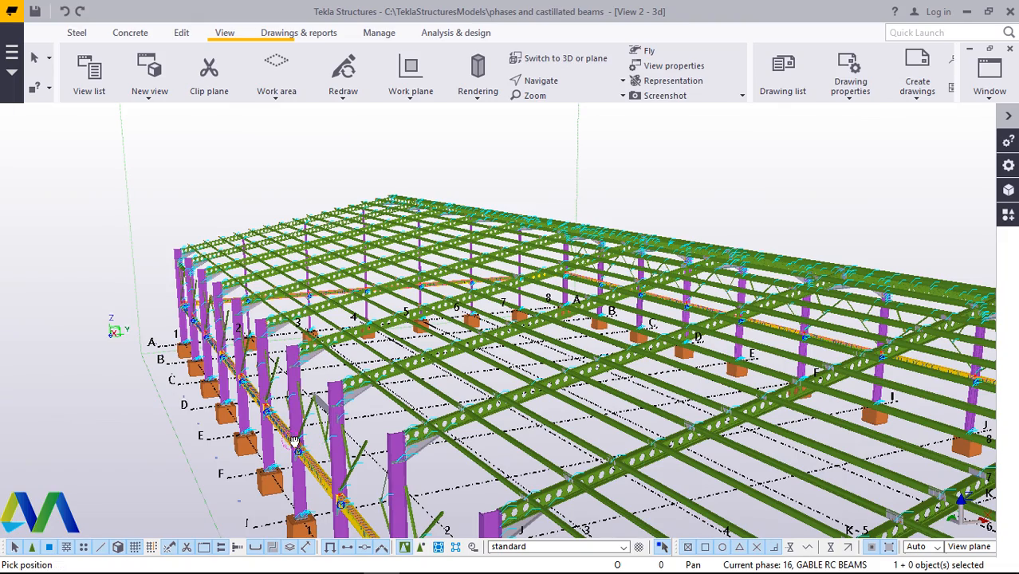
ctrl+middle_drag(295, 439, 303, 429)
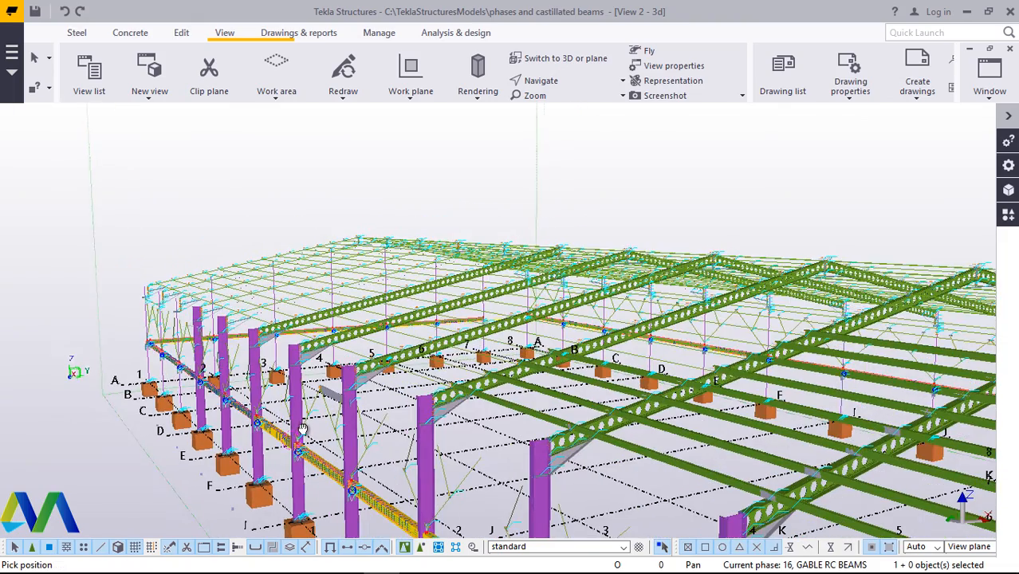
scroll(289, 455, up, 4)
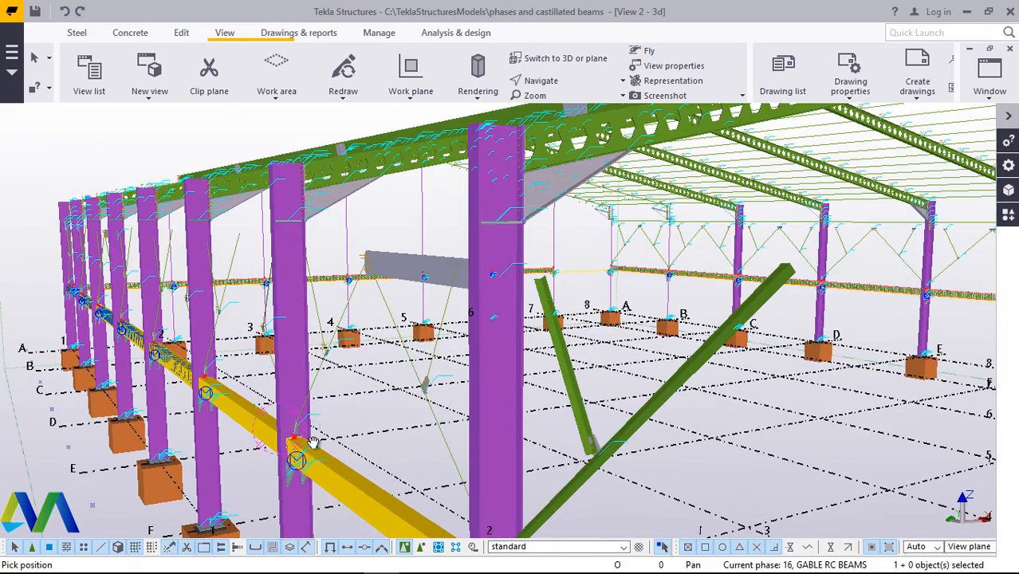
ctrl+middle_drag(340, 366, 370, 348)
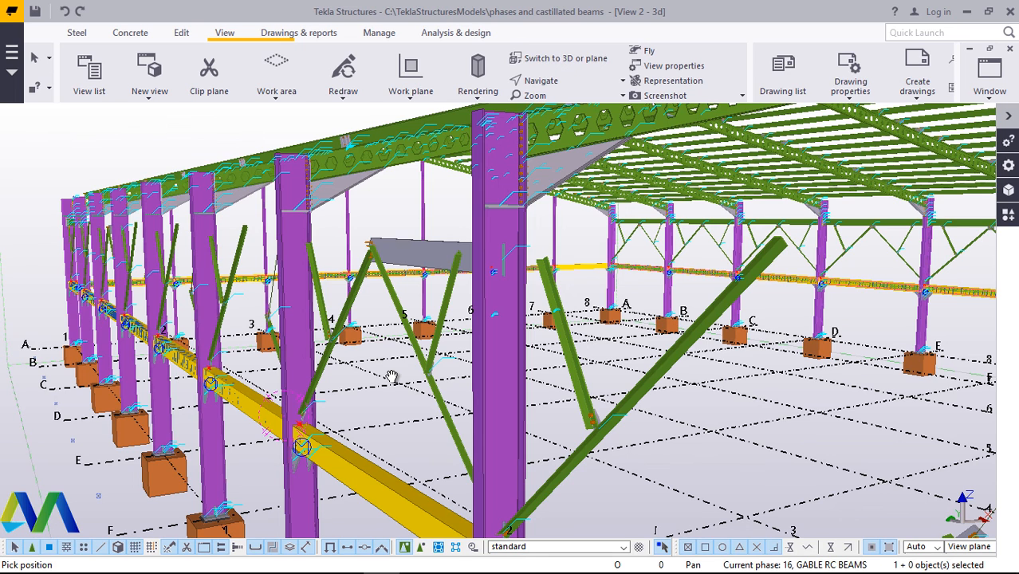
- Display the model parts as shaded wireframe to expose the reinforcement inside the RC beams on grid line 1
key(ctrl+2)
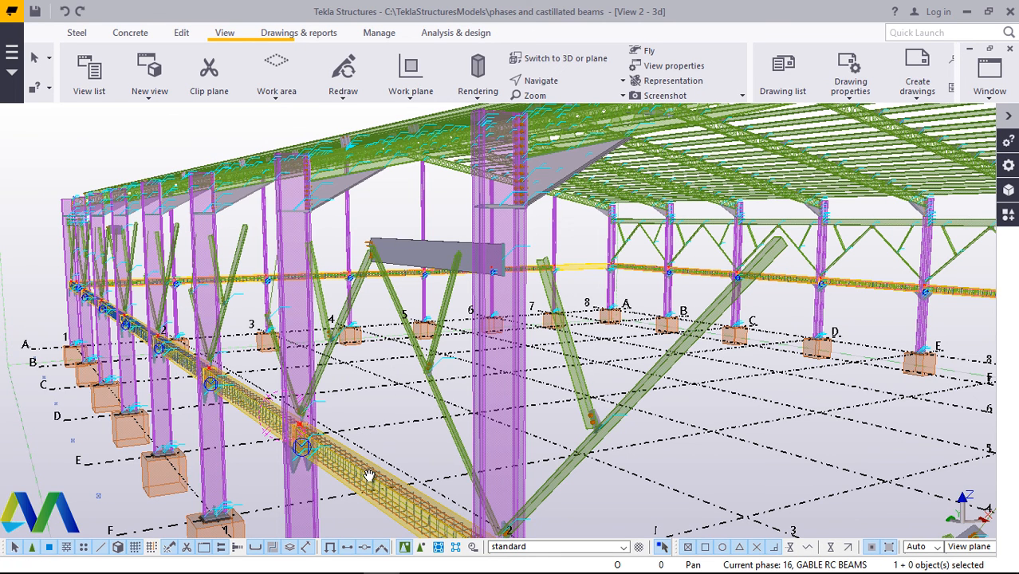
scroll(377, 494, up, 5)
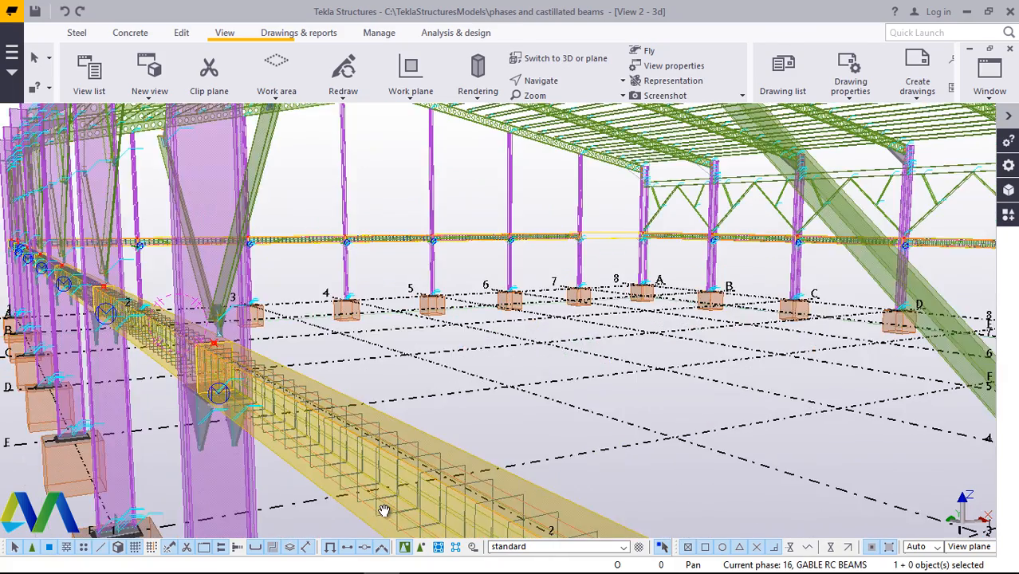
scroll(423, 434, up, 2)
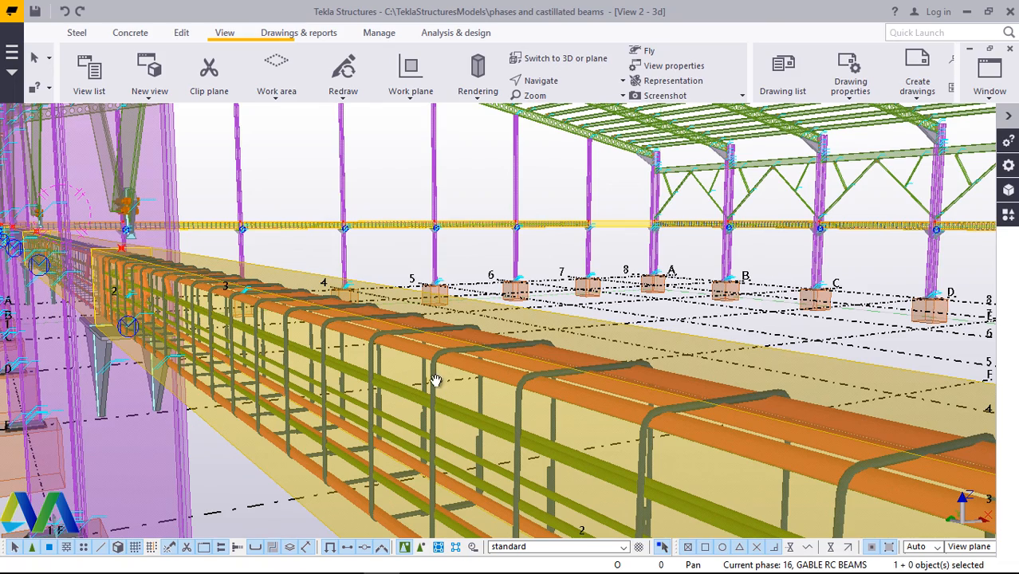
- Examine the main bars and stirrups along the grid line 1 RC beam up to its bracket support at the column
key(ctrl+Right)
key(ctrl+Right)
key(ctrl+Right)
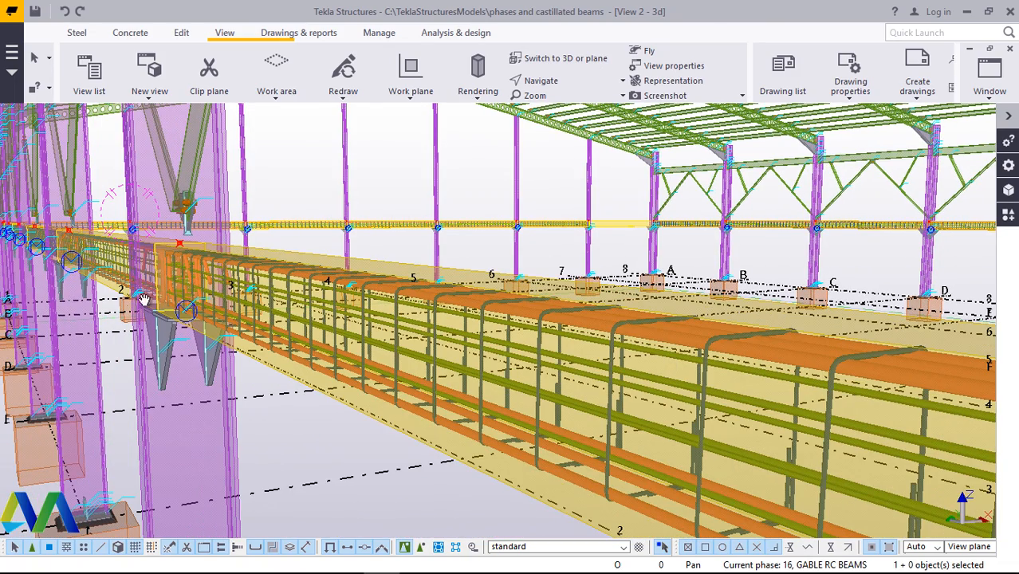
key(ctrl+Right)
key(ctrl+Right)
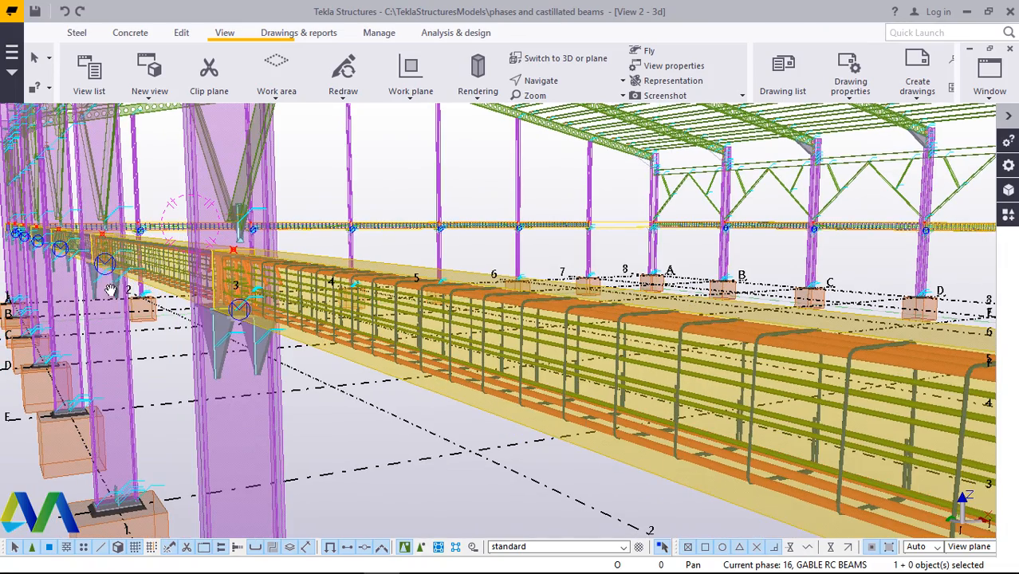
key(ctrl+Right)
key(ctrl+Right)
key(ctrl+Right)
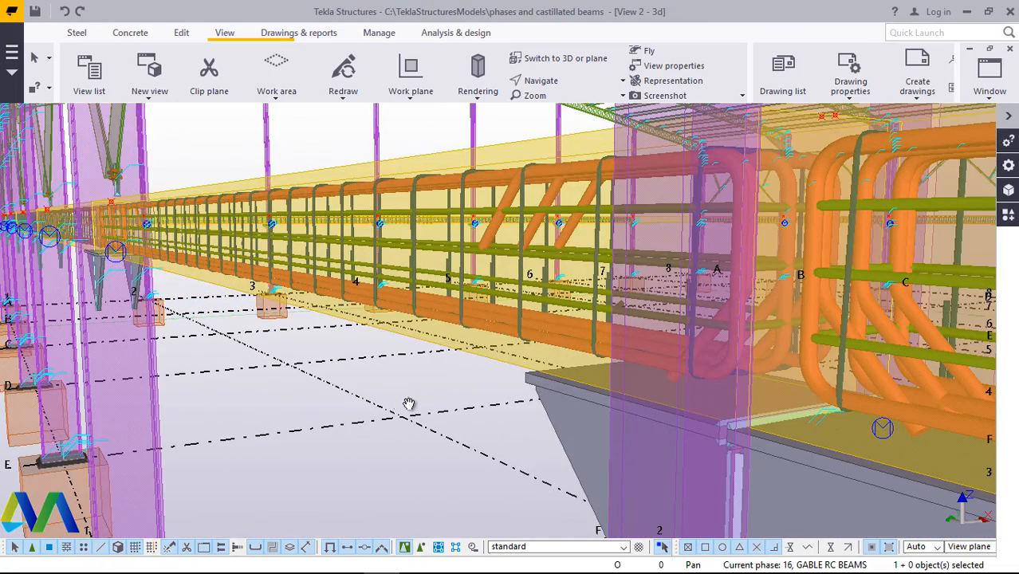
- Review the transparent grid line 1 side, following its columns, footings and reinforced beams from grid F towards grid O
scroll(243, 287, down, 5)
key(ctrl+Right)
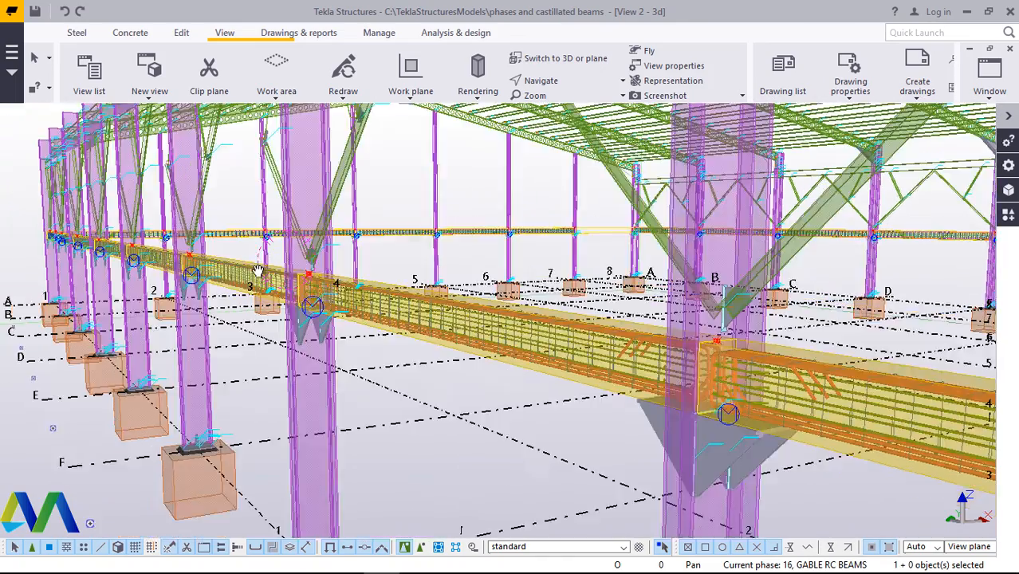
key(ctrl+Right)
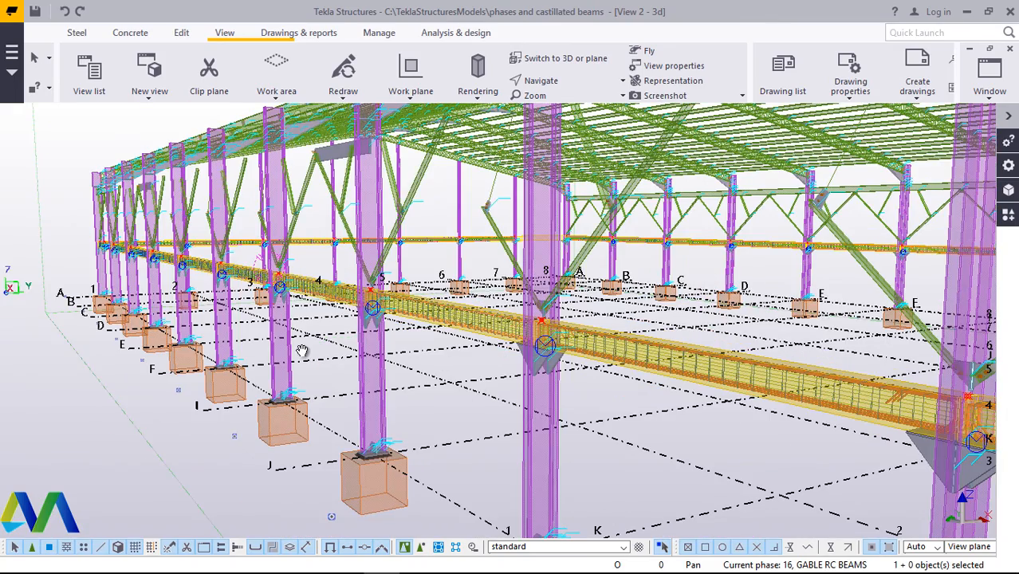
key(ctrl+Right)
key(ctrl+Right)
key(ctrl+Right)
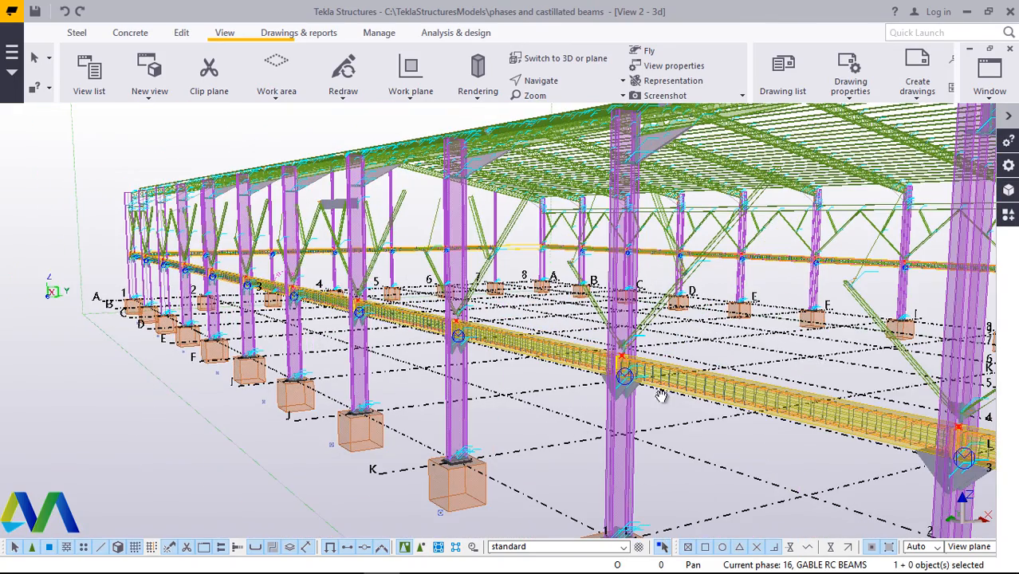
key(ctrl+Right)
key(ctrl+Right)
key(ctrl+Right)
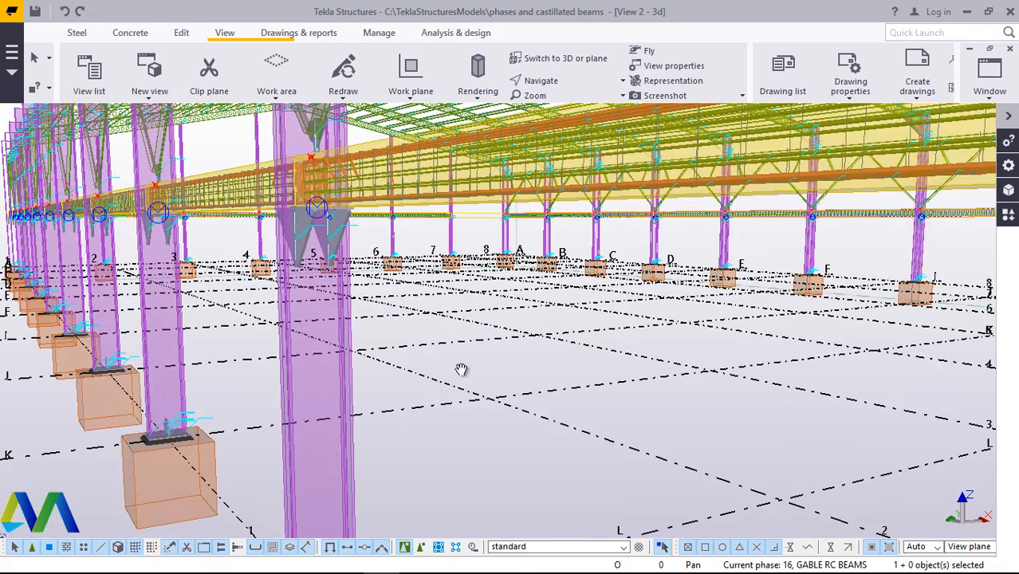
key(ctrl+Right)
key(ctrl+Right)
key(ctrl+Right)
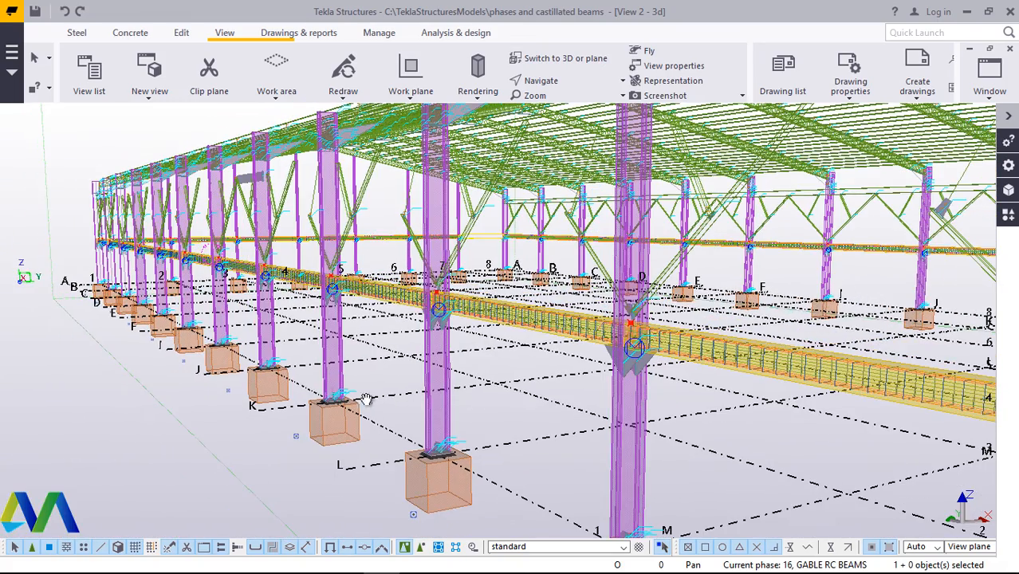
key(ctrl+Right)
key(ctrl+Right)
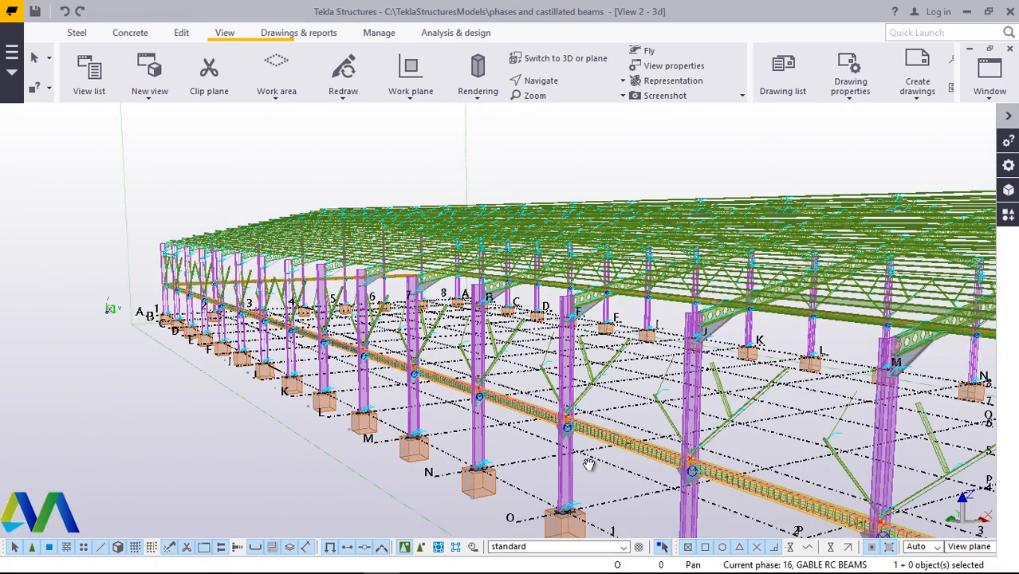
key(ctrl+Right)
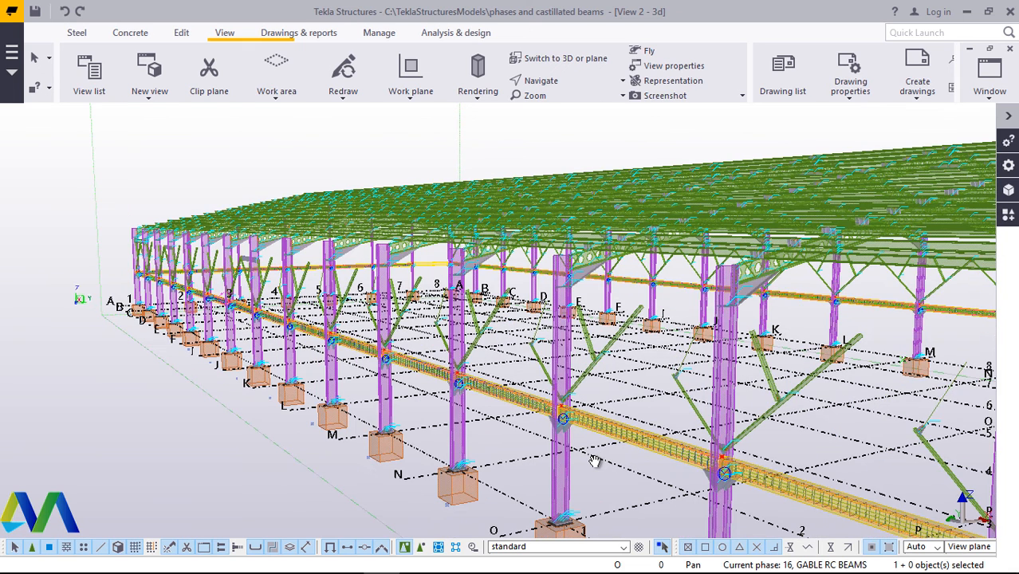